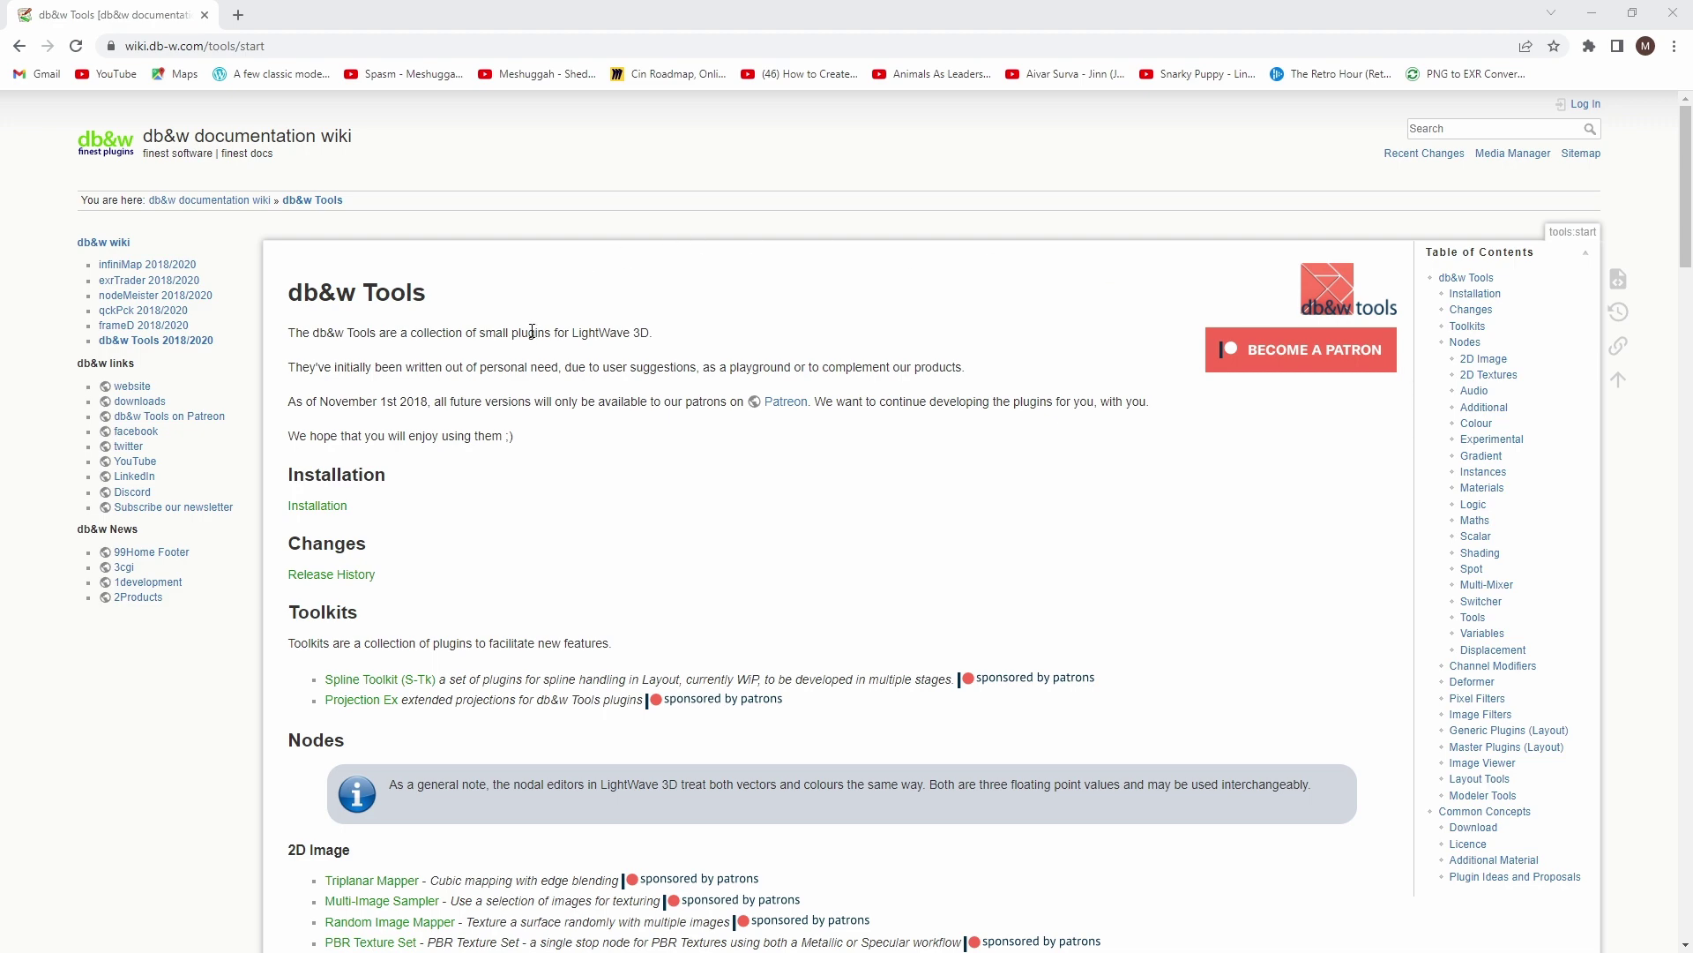
Open the PBR Texture Set documentation page from the db&w Tools node list and look over its introduction.
{"action": "scroll", "coordinate": [532, 331], "scroll_direction": "down", "scroll_amount": 3}
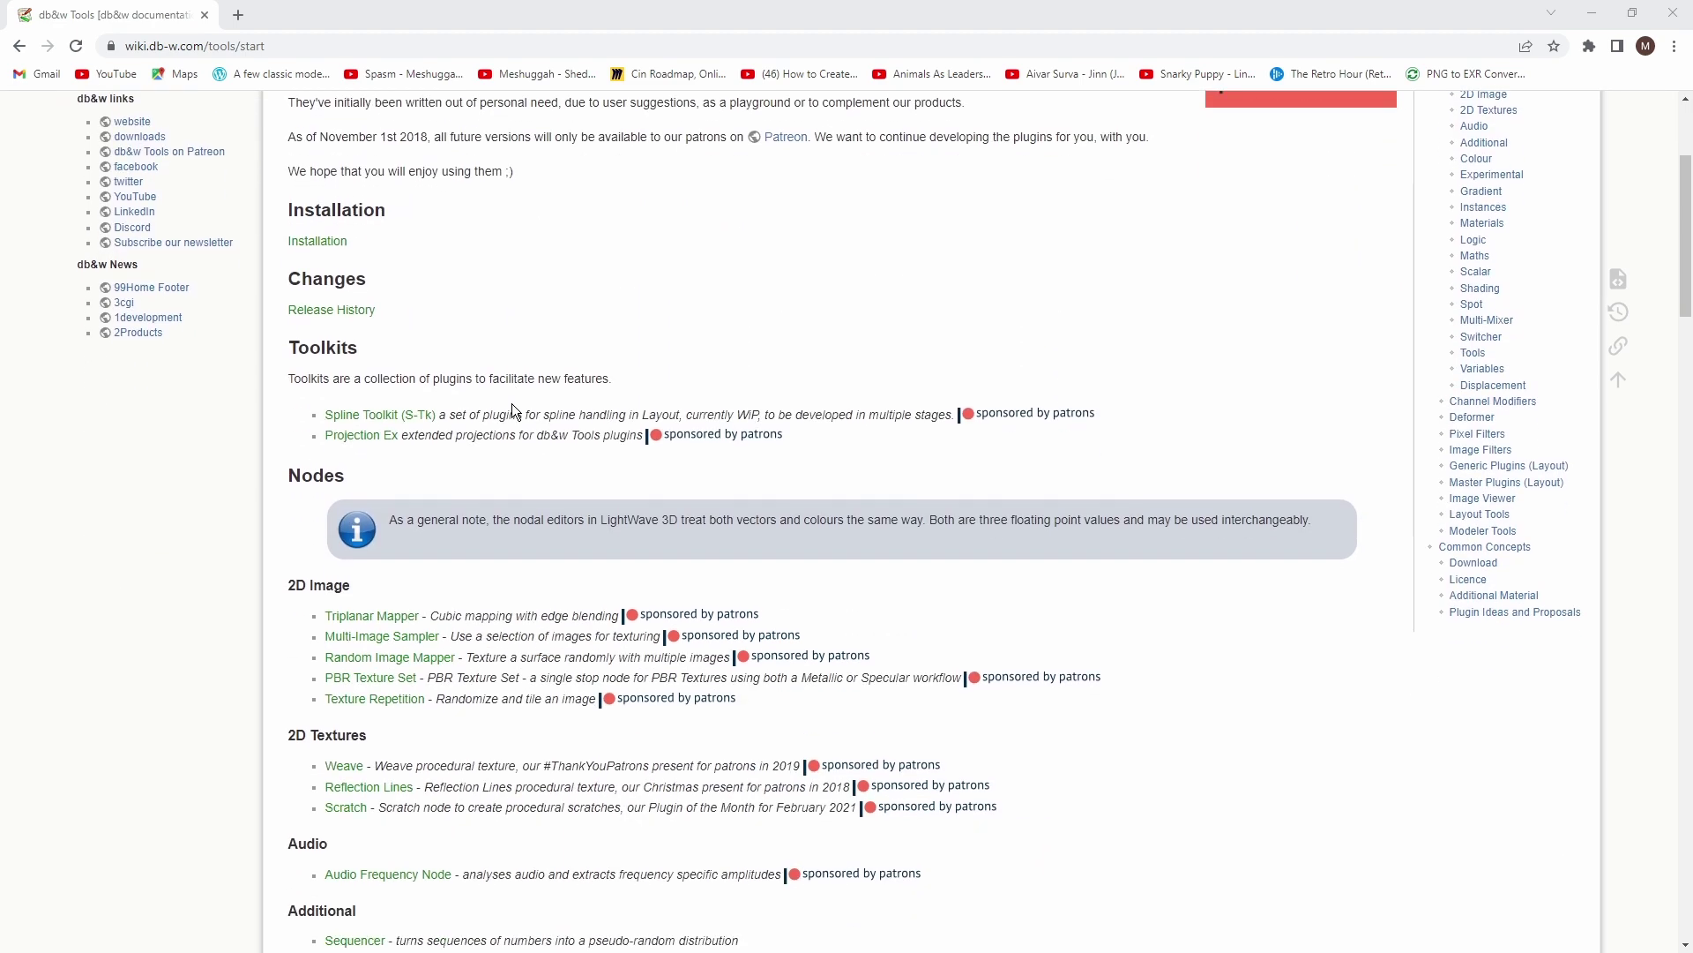
{"action": "left_click", "coordinate": [391, 682]}
{"action": "scroll", "coordinate": [872, 278], "scroll_direction": "down", "scroll_amount": 2}
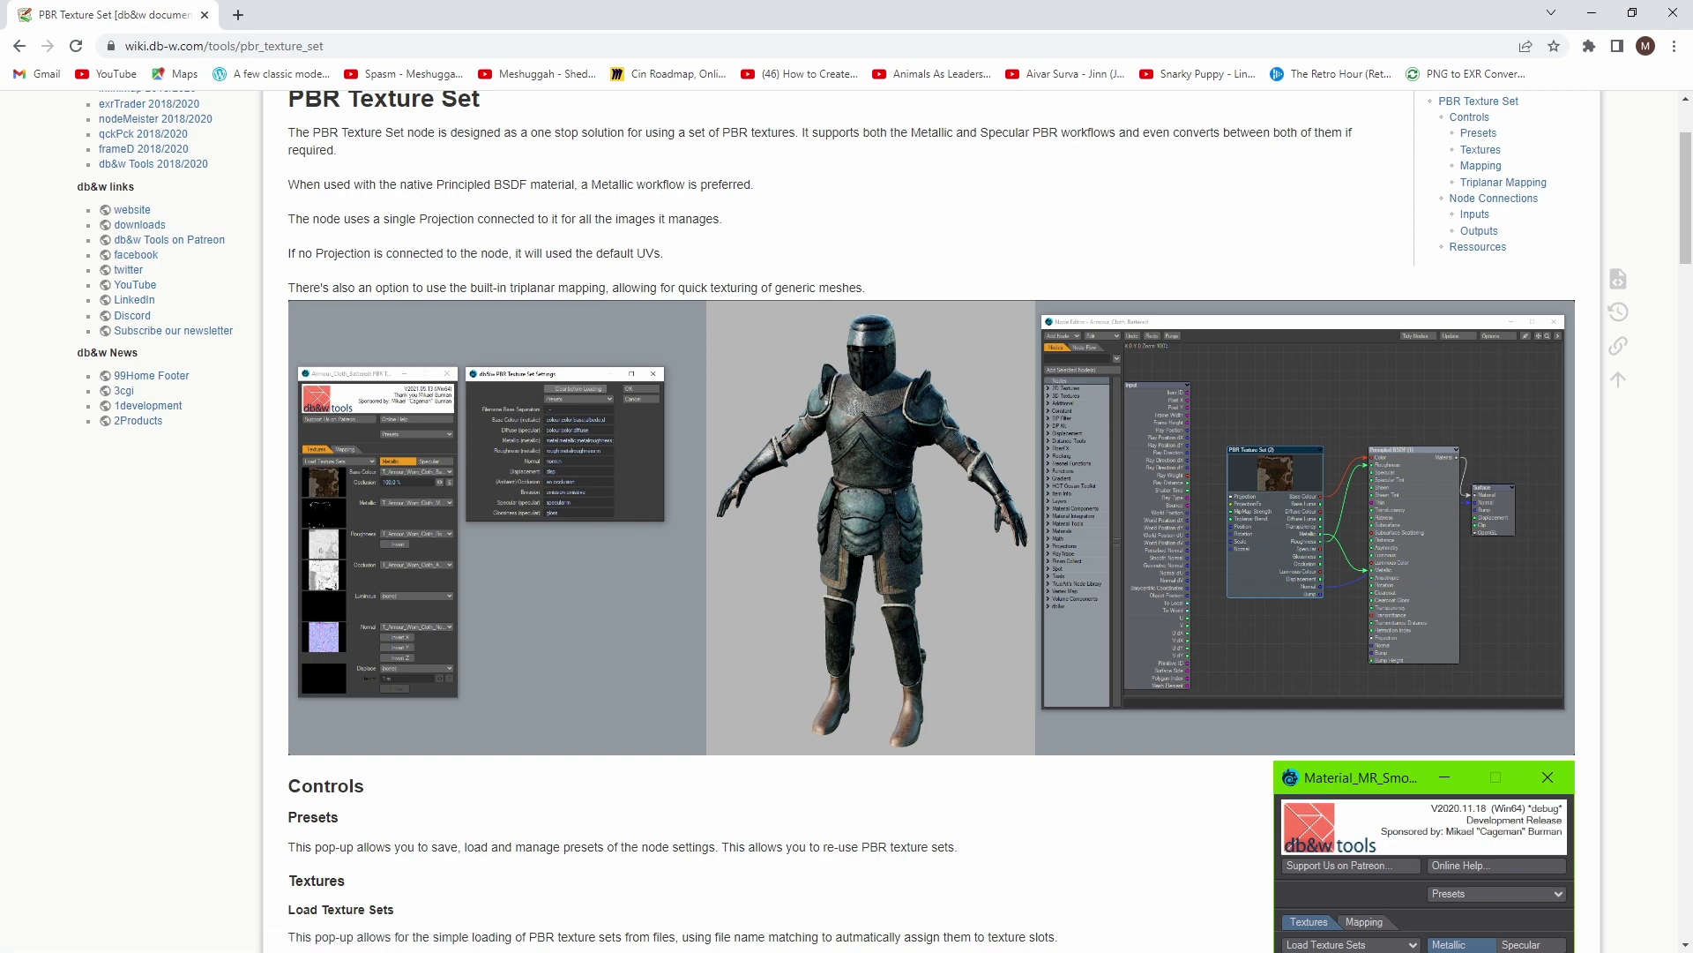
Switch to LightWave Modeler, close the PBR Texture Set, Surface Editor and Node Editor windows, and close all objects without saving.
{"action": "key", "text": "alt+Tab"}
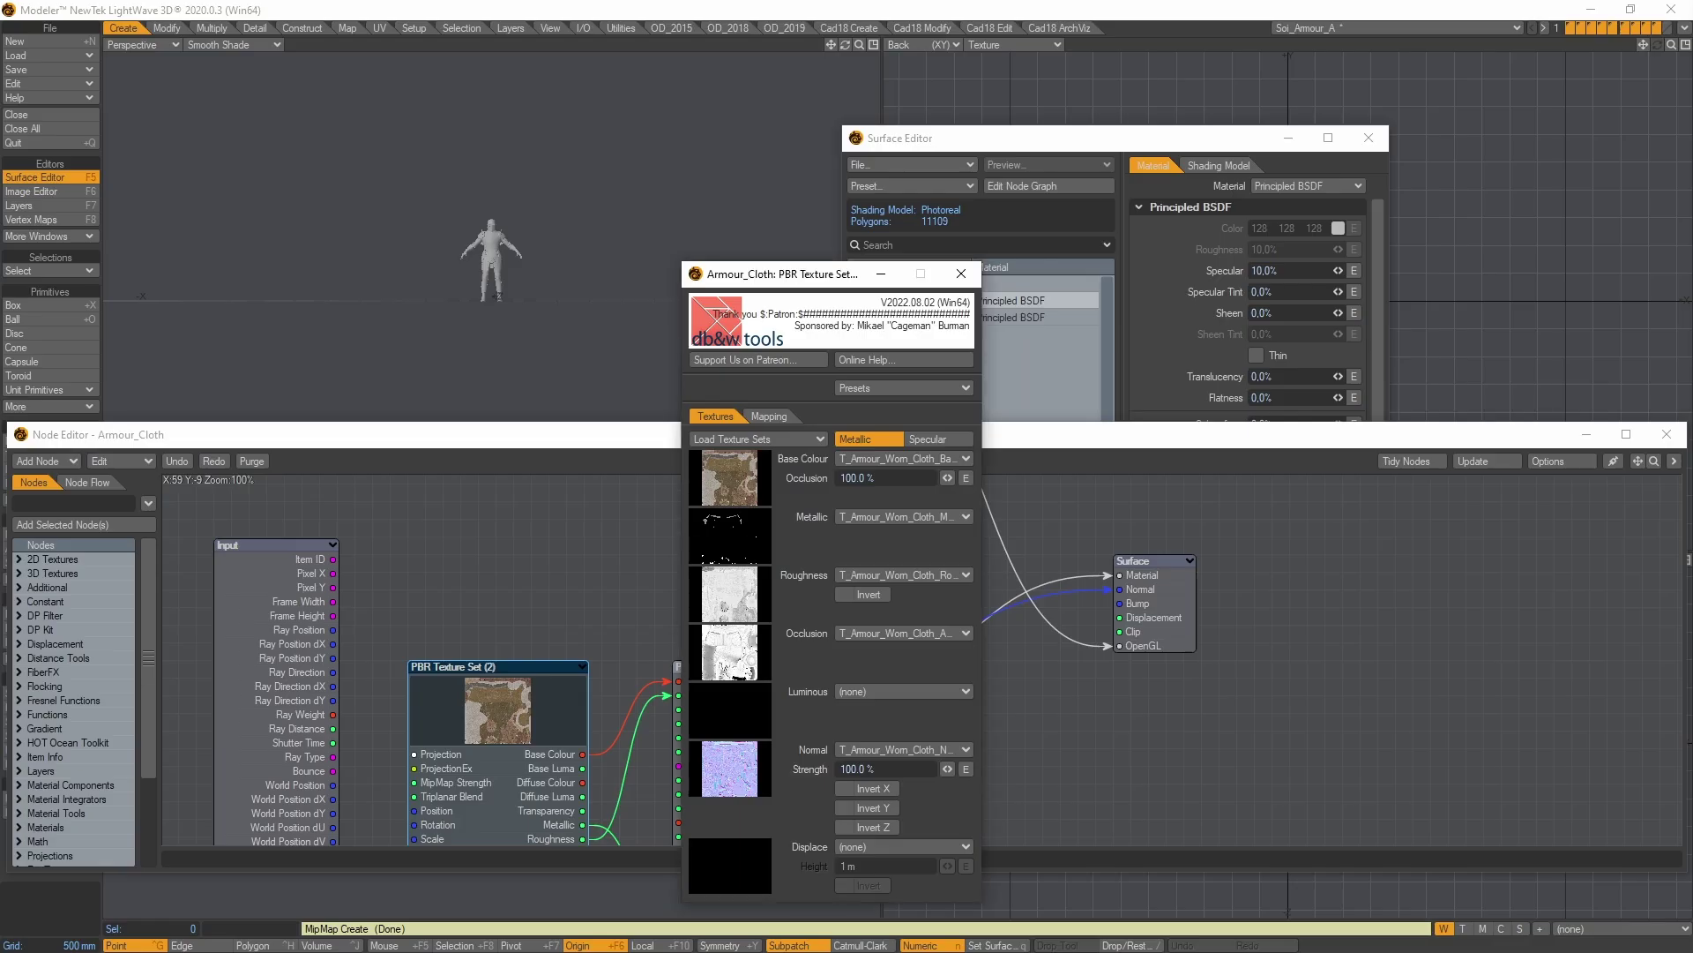
{"action": "left_click", "coordinate": [960, 276]}
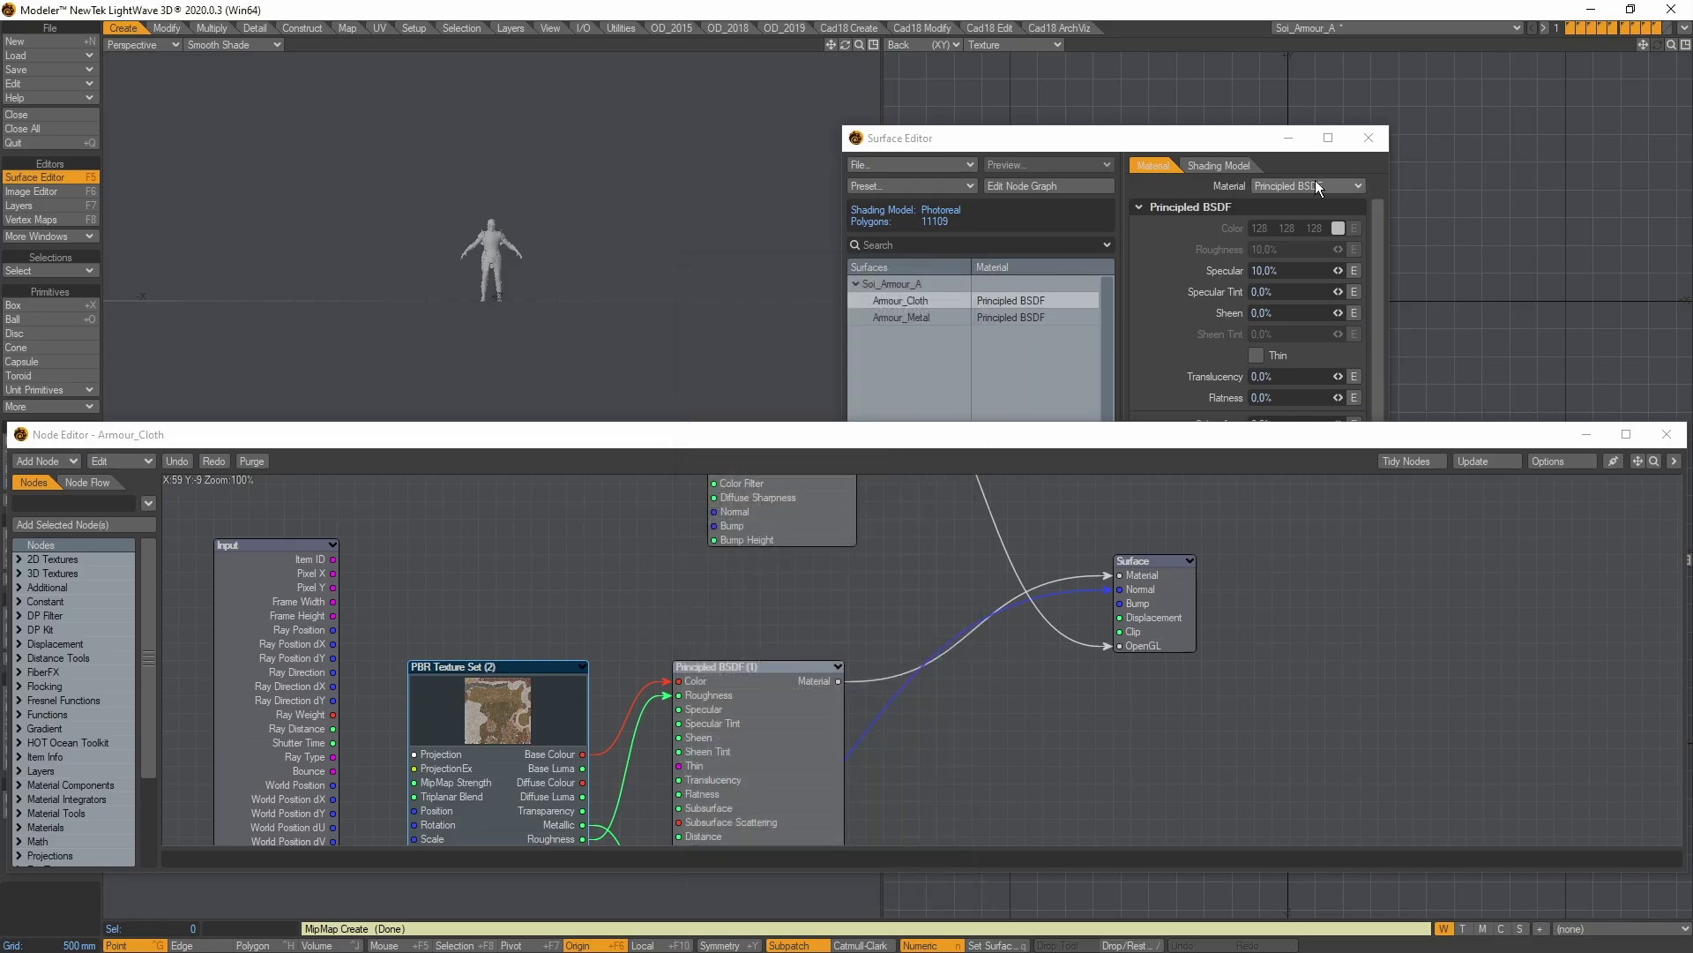
{"action": "left_click", "coordinate": [1370, 146]}
{"action": "left_click", "coordinate": [1666, 434]}
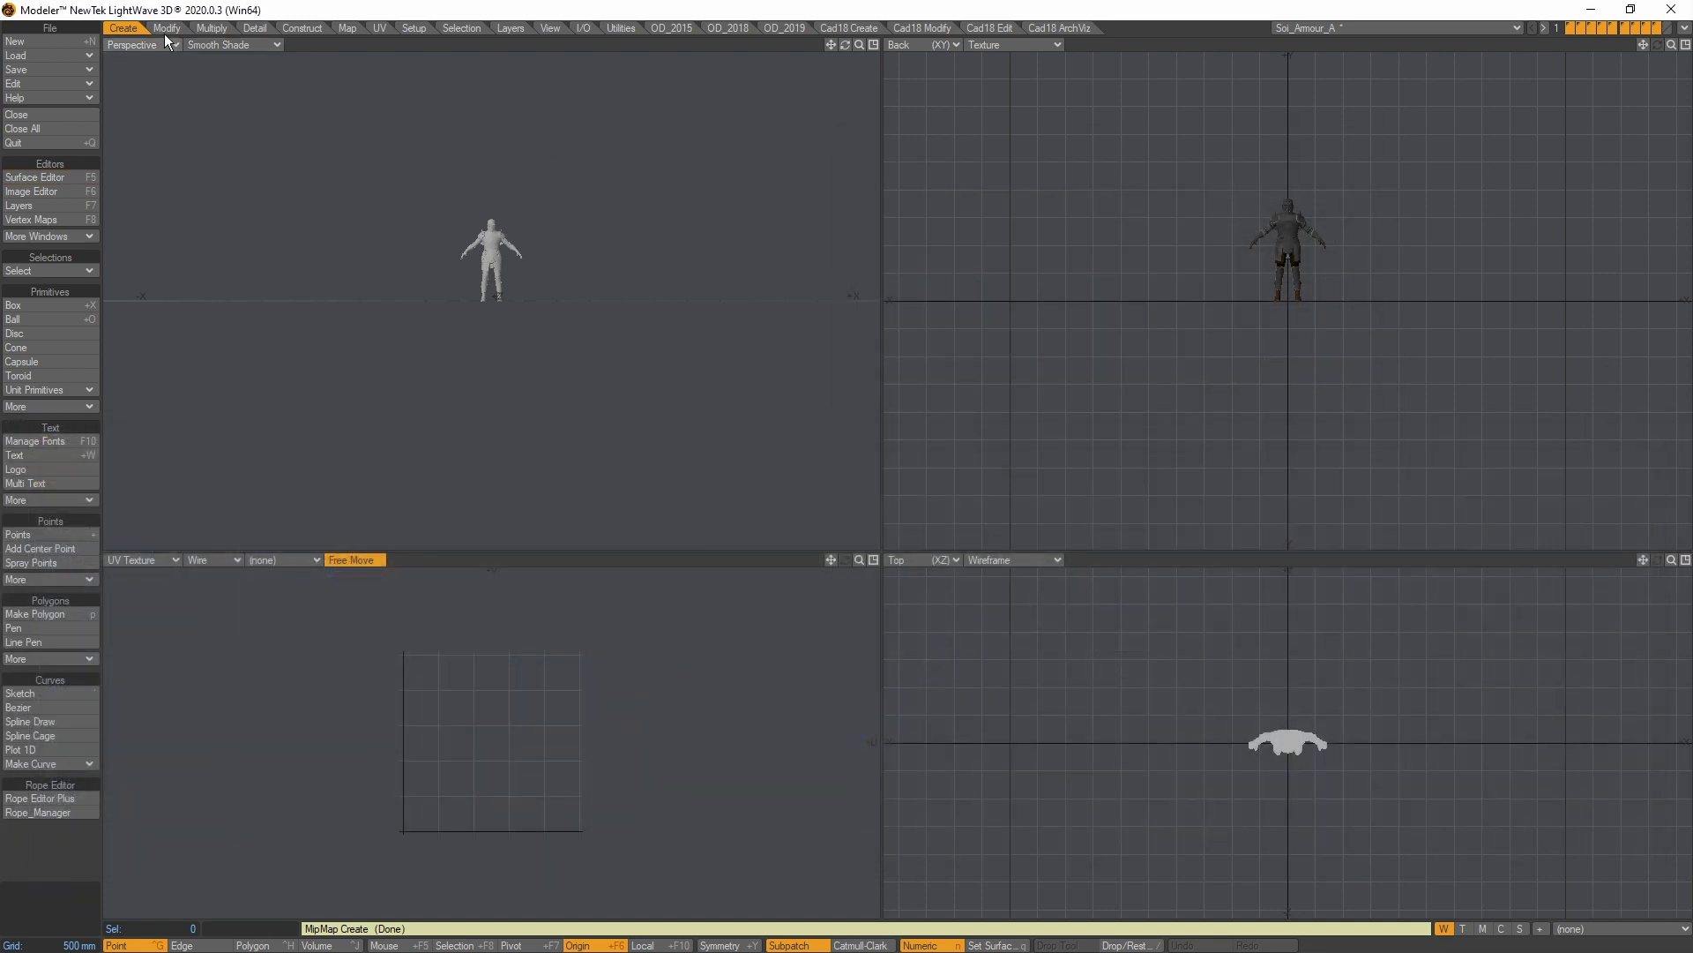
{"action": "left_click", "coordinate": [40, 131]}
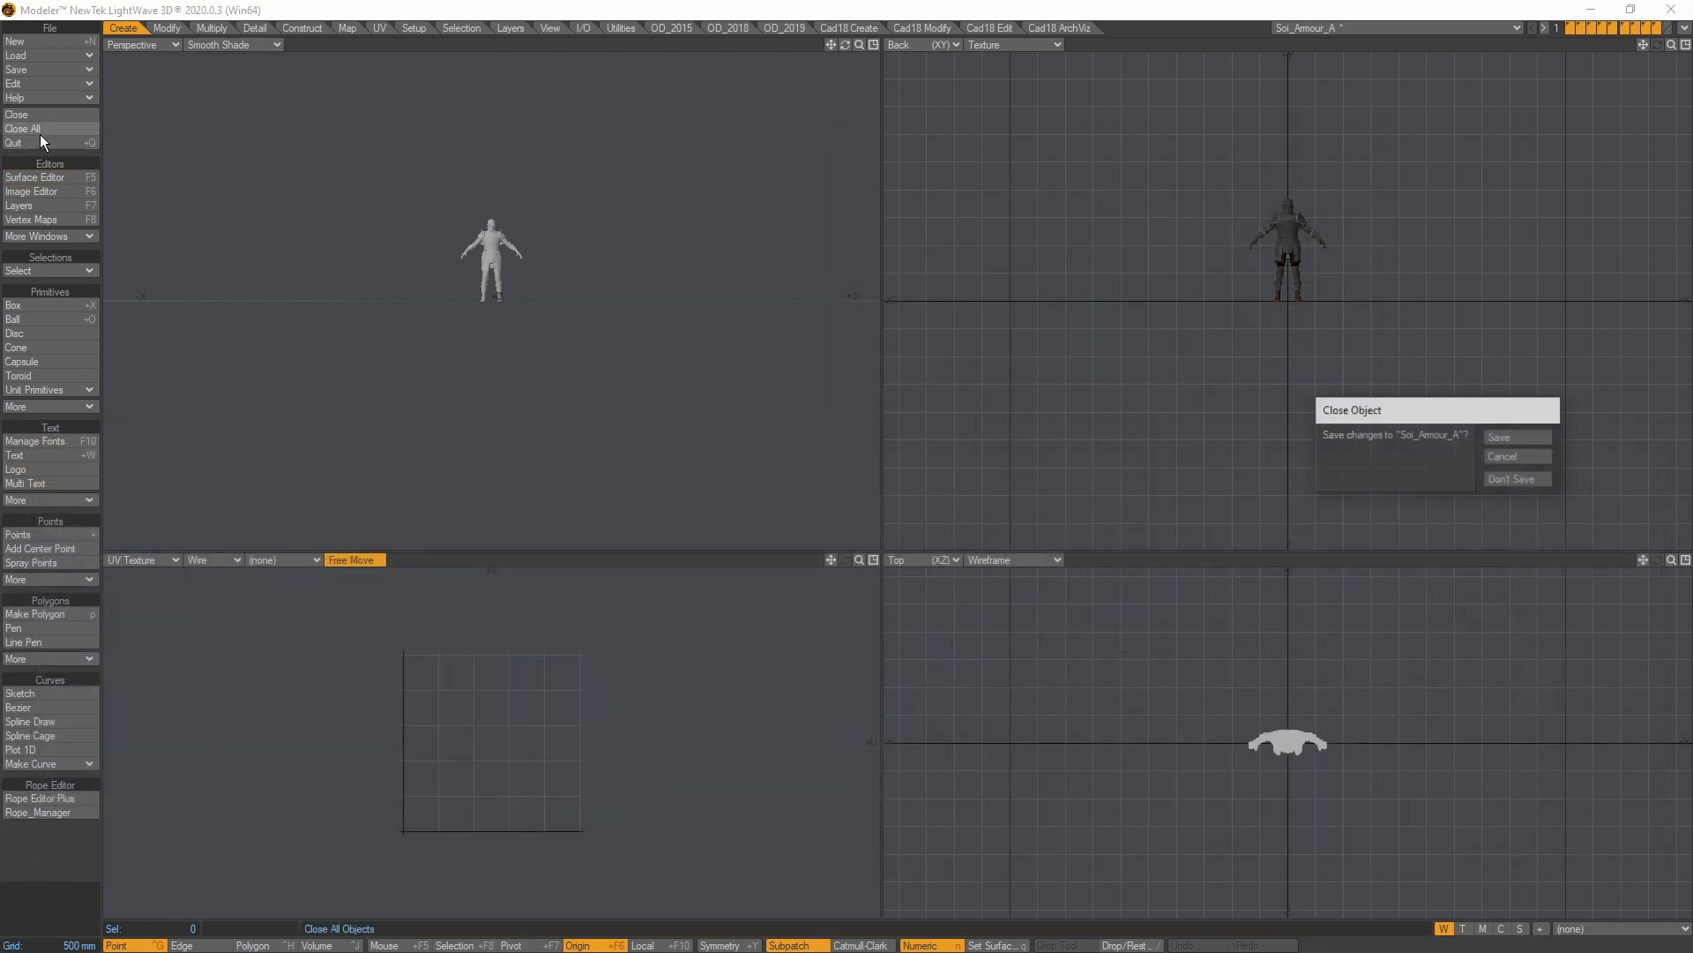
{"action": "left_click", "coordinate": [1510, 480]}
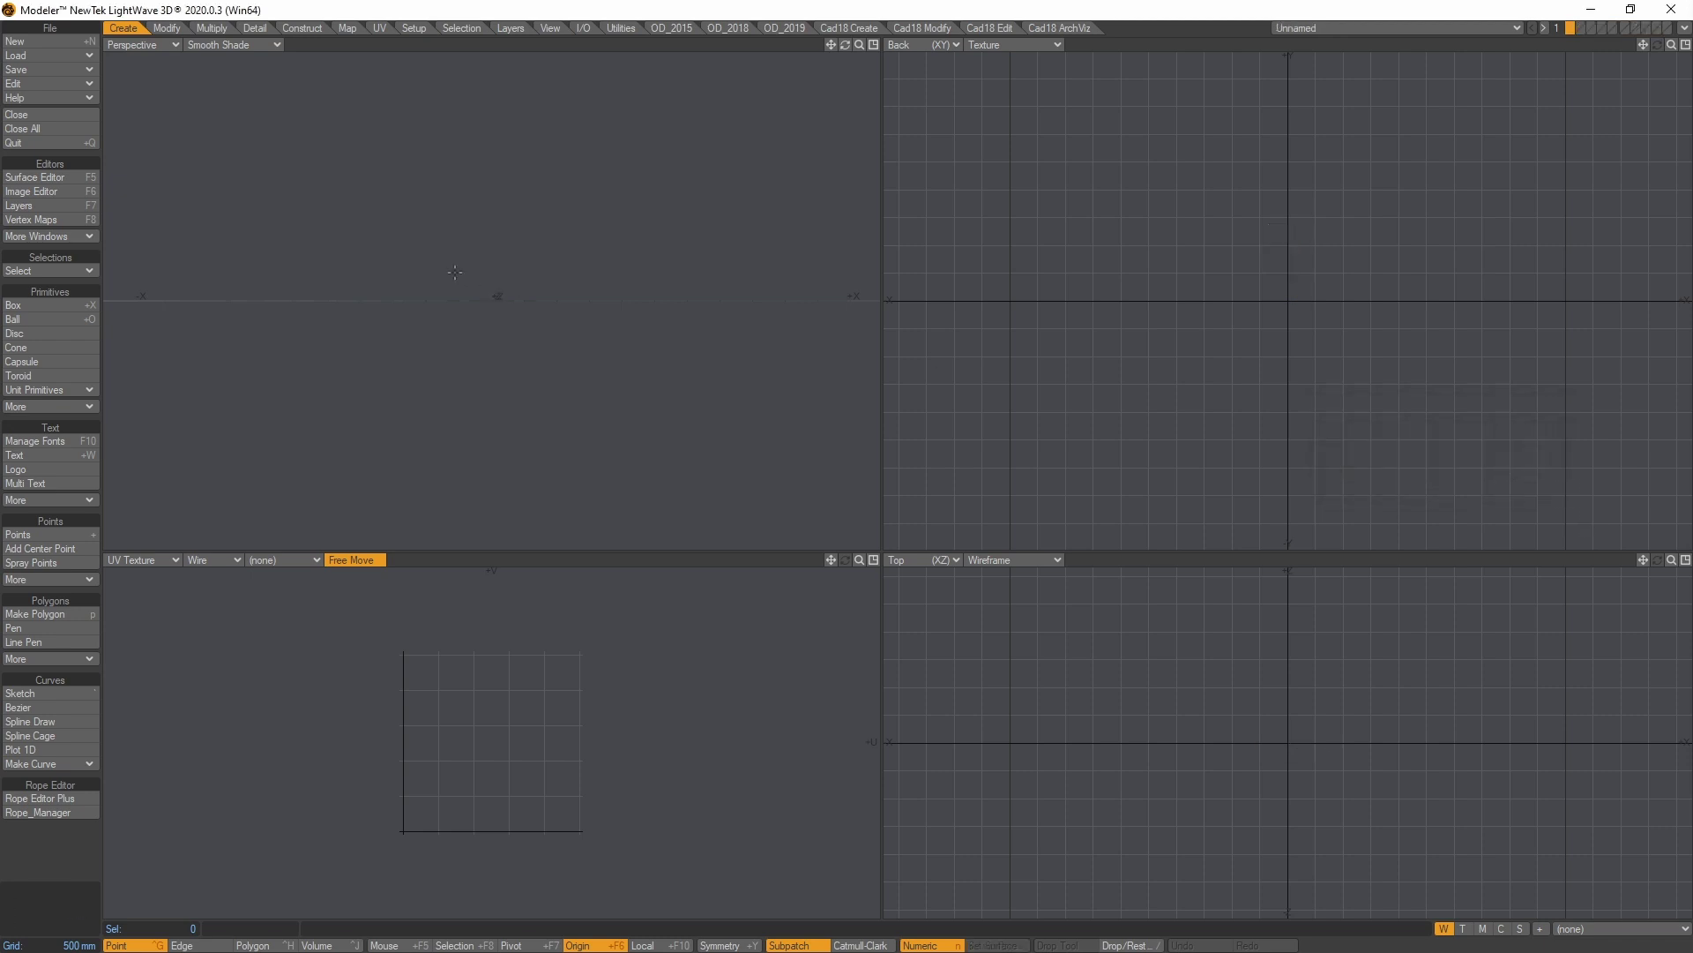
Load the Soi_Armour_A FBX object with Scale Scene at 100.0, declining replacements for its missing image assets.
{"action": "left_click", "coordinate": [25, 58]}
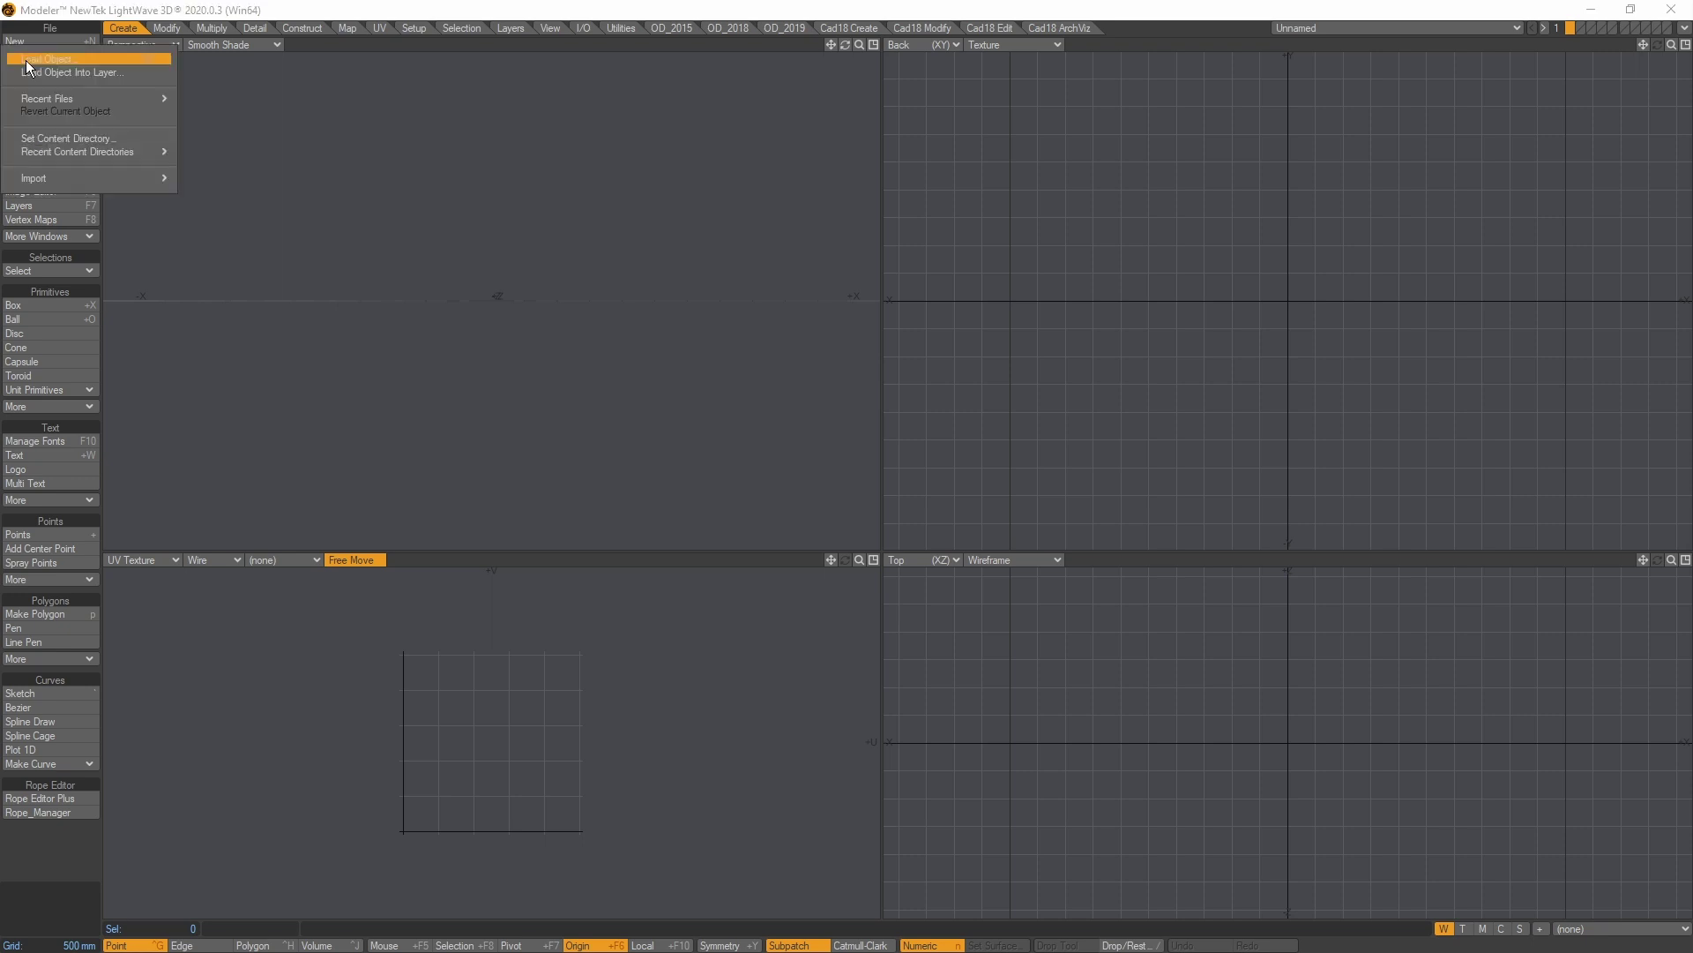
{"action": "left_click", "coordinate": [25, 60]}
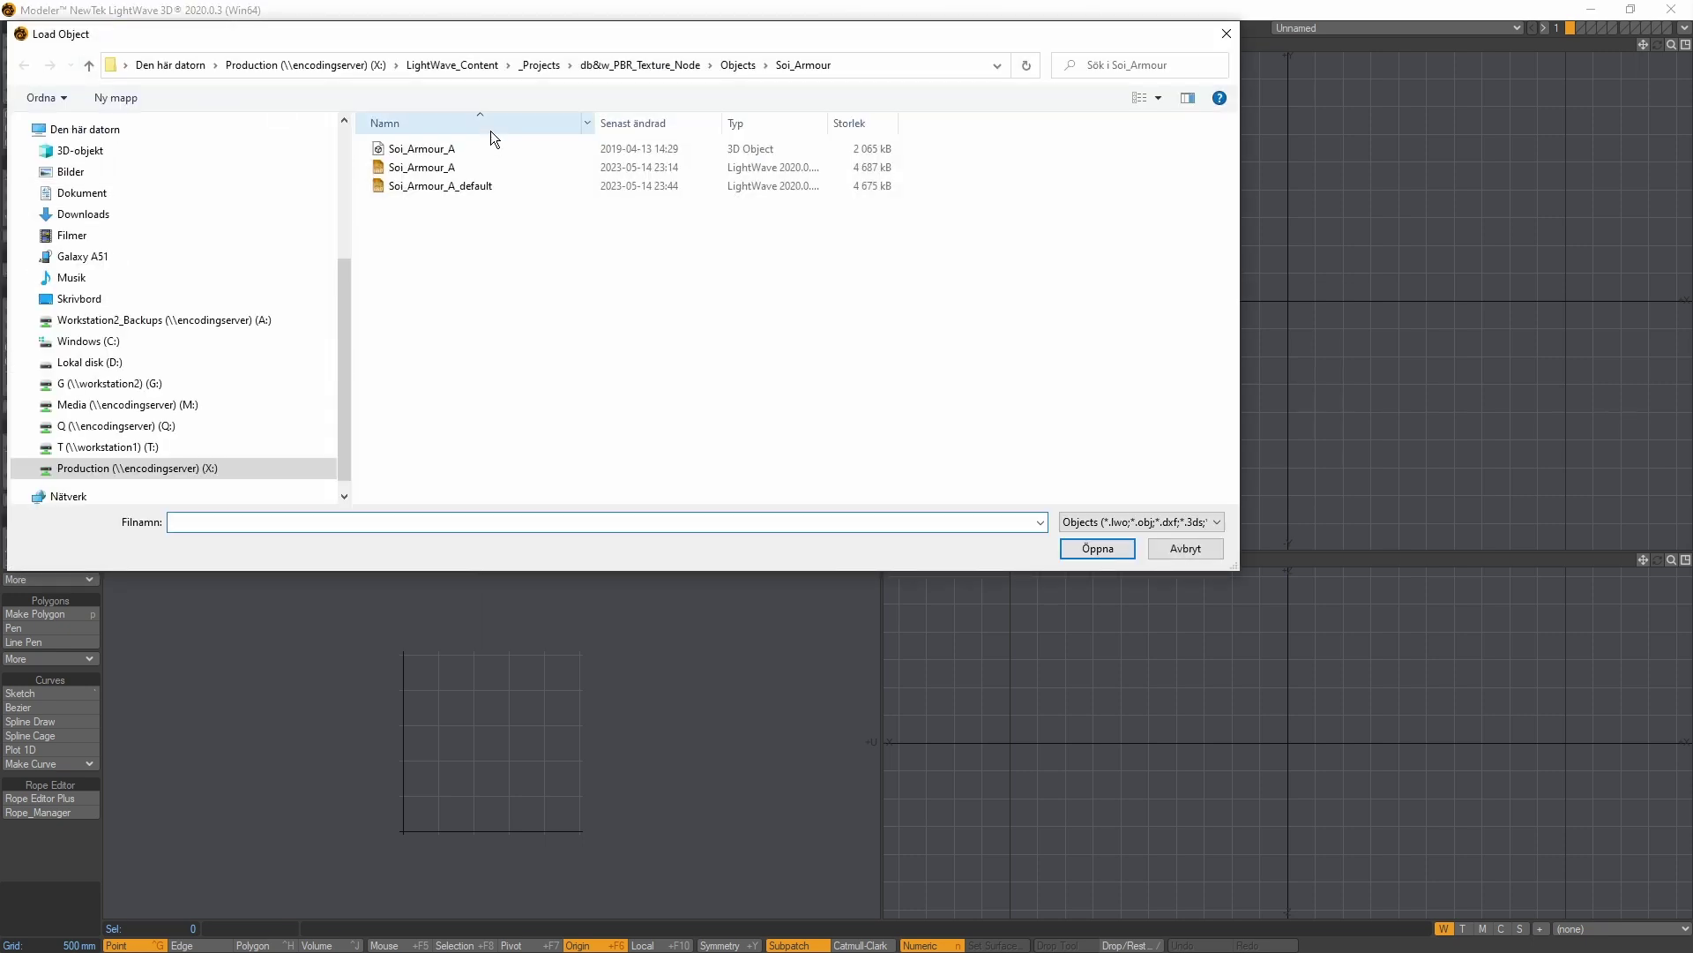
{"action": "left_click", "coordinate": [521, 148]}
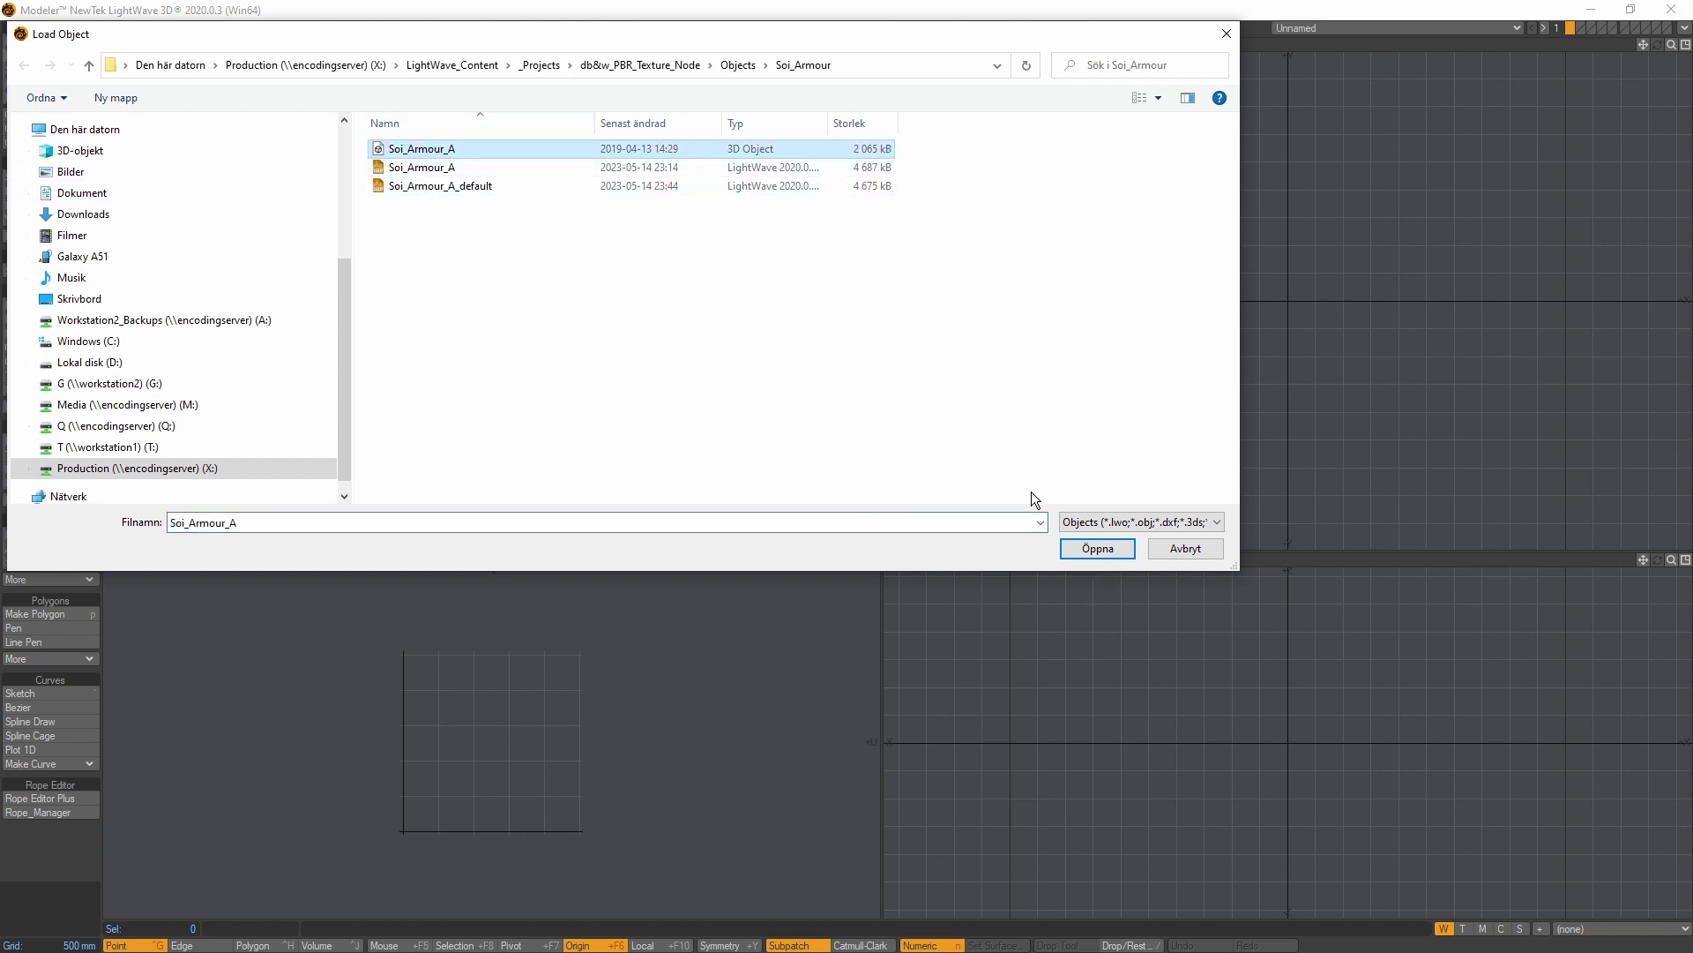
{"action": "left_click", "coordinate": [1096, 558]}
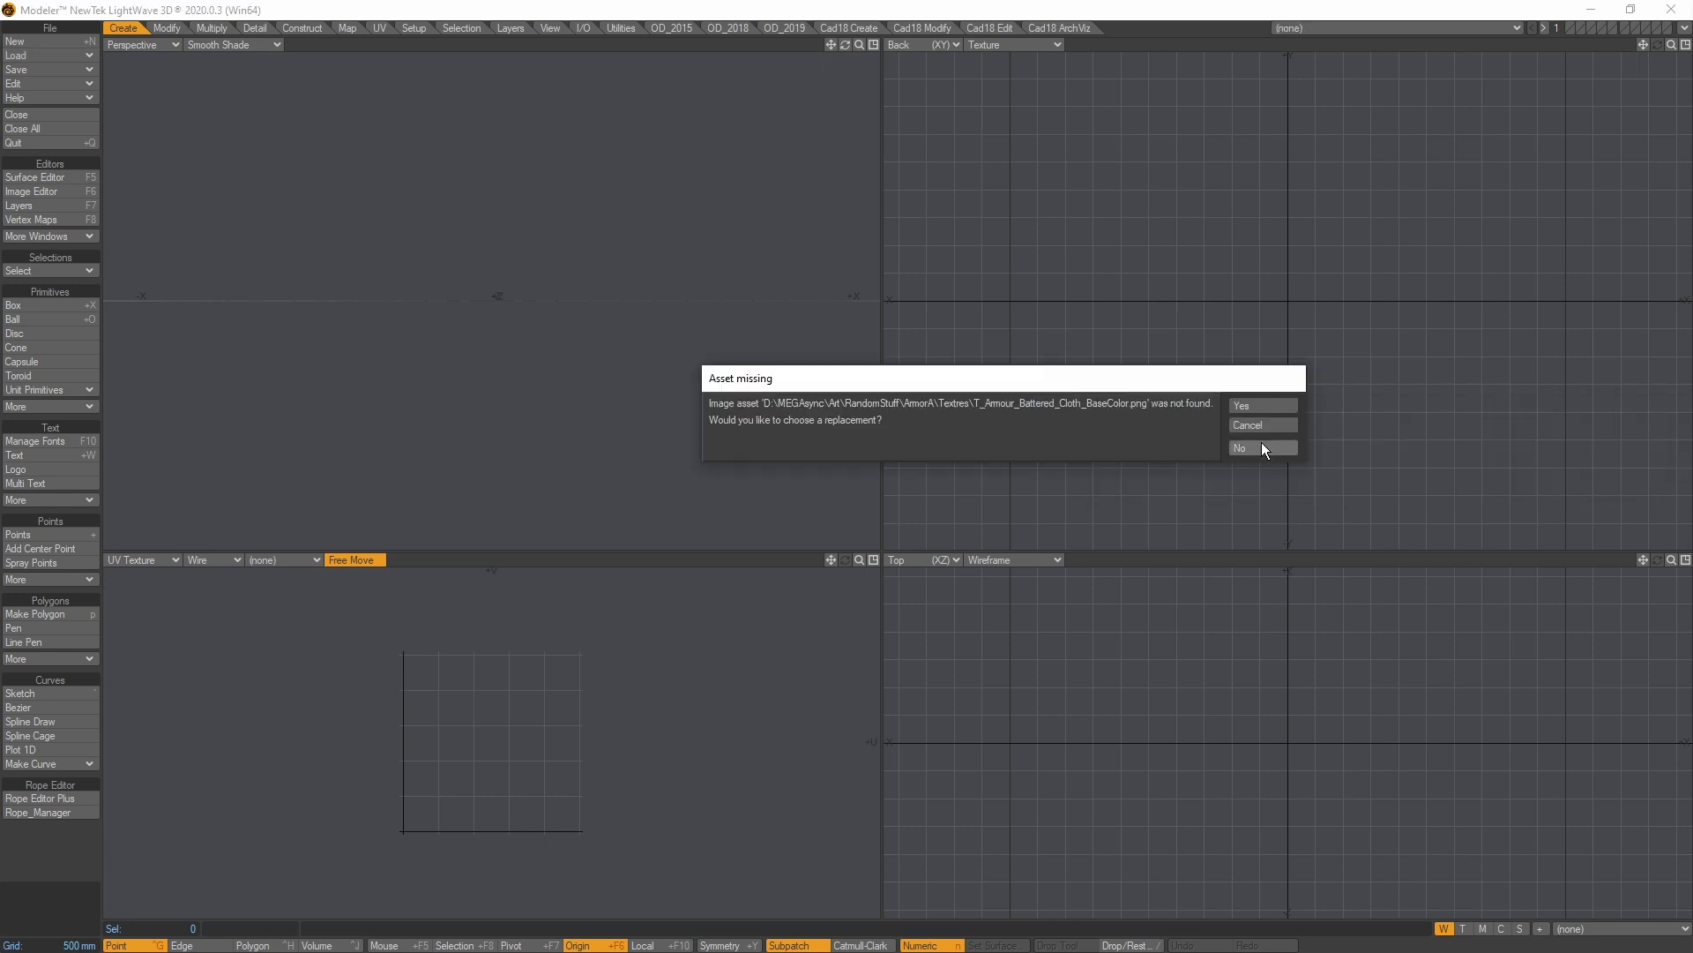
{"action": "left_click", "coordinate": [1260, 448]}
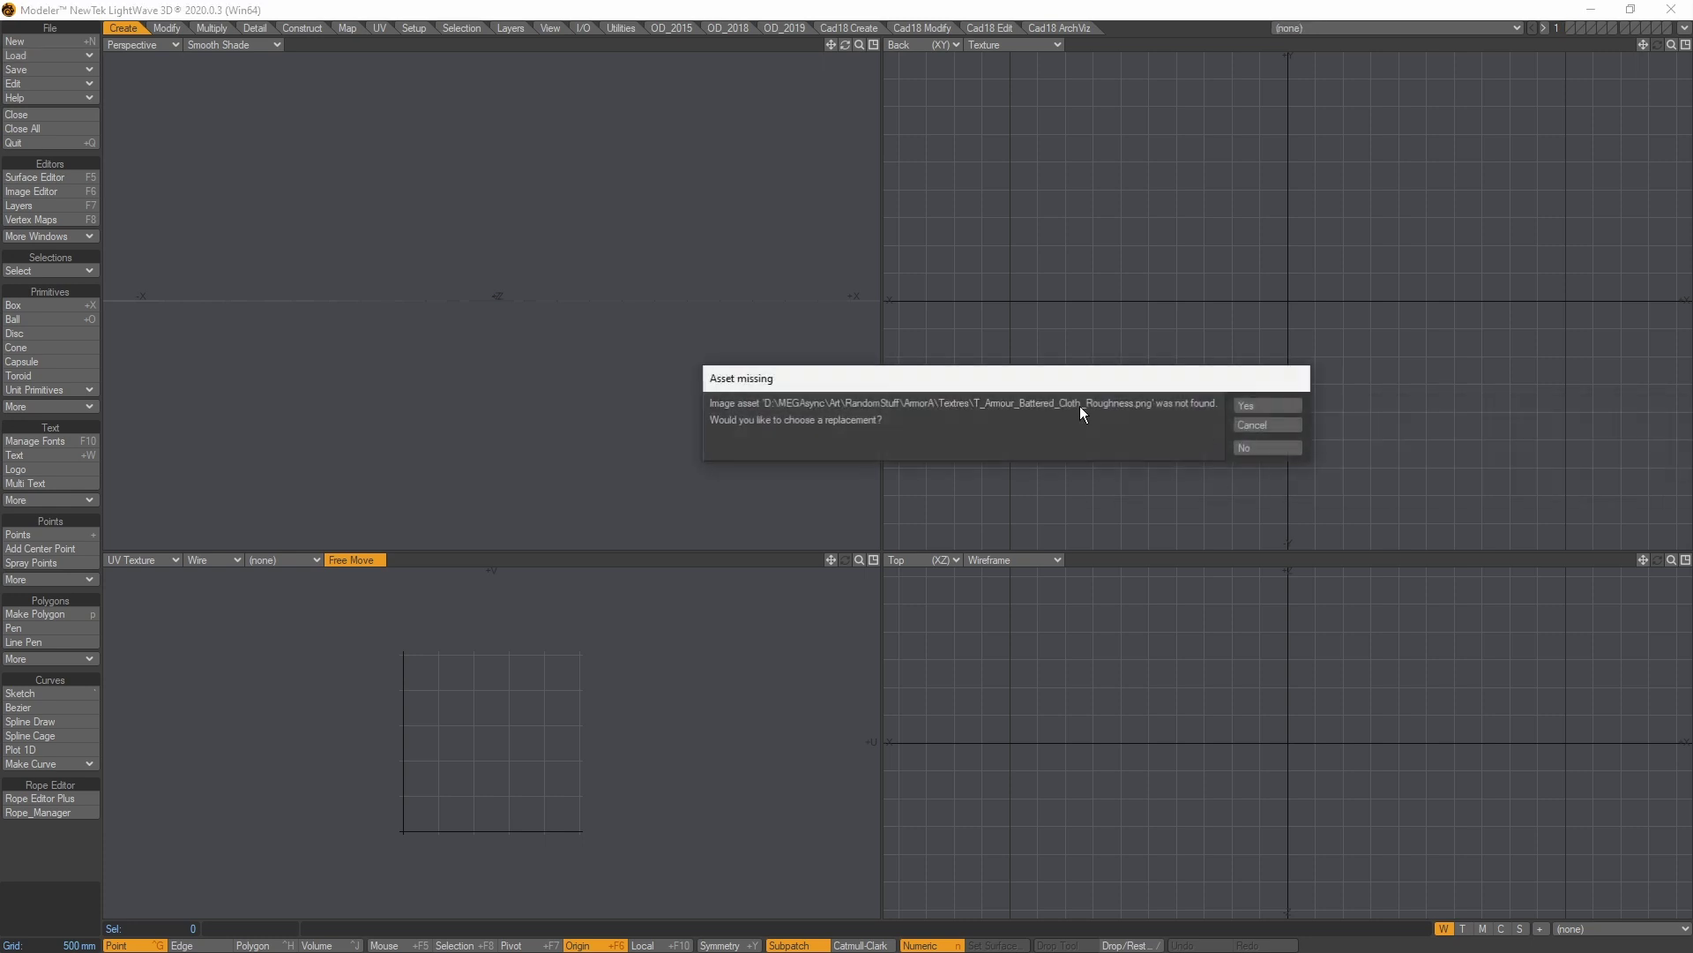
{"action": "left_click", "coordinate": [1258, 446]}
{"action": "left_click", "coordinate": [1258, 425]}
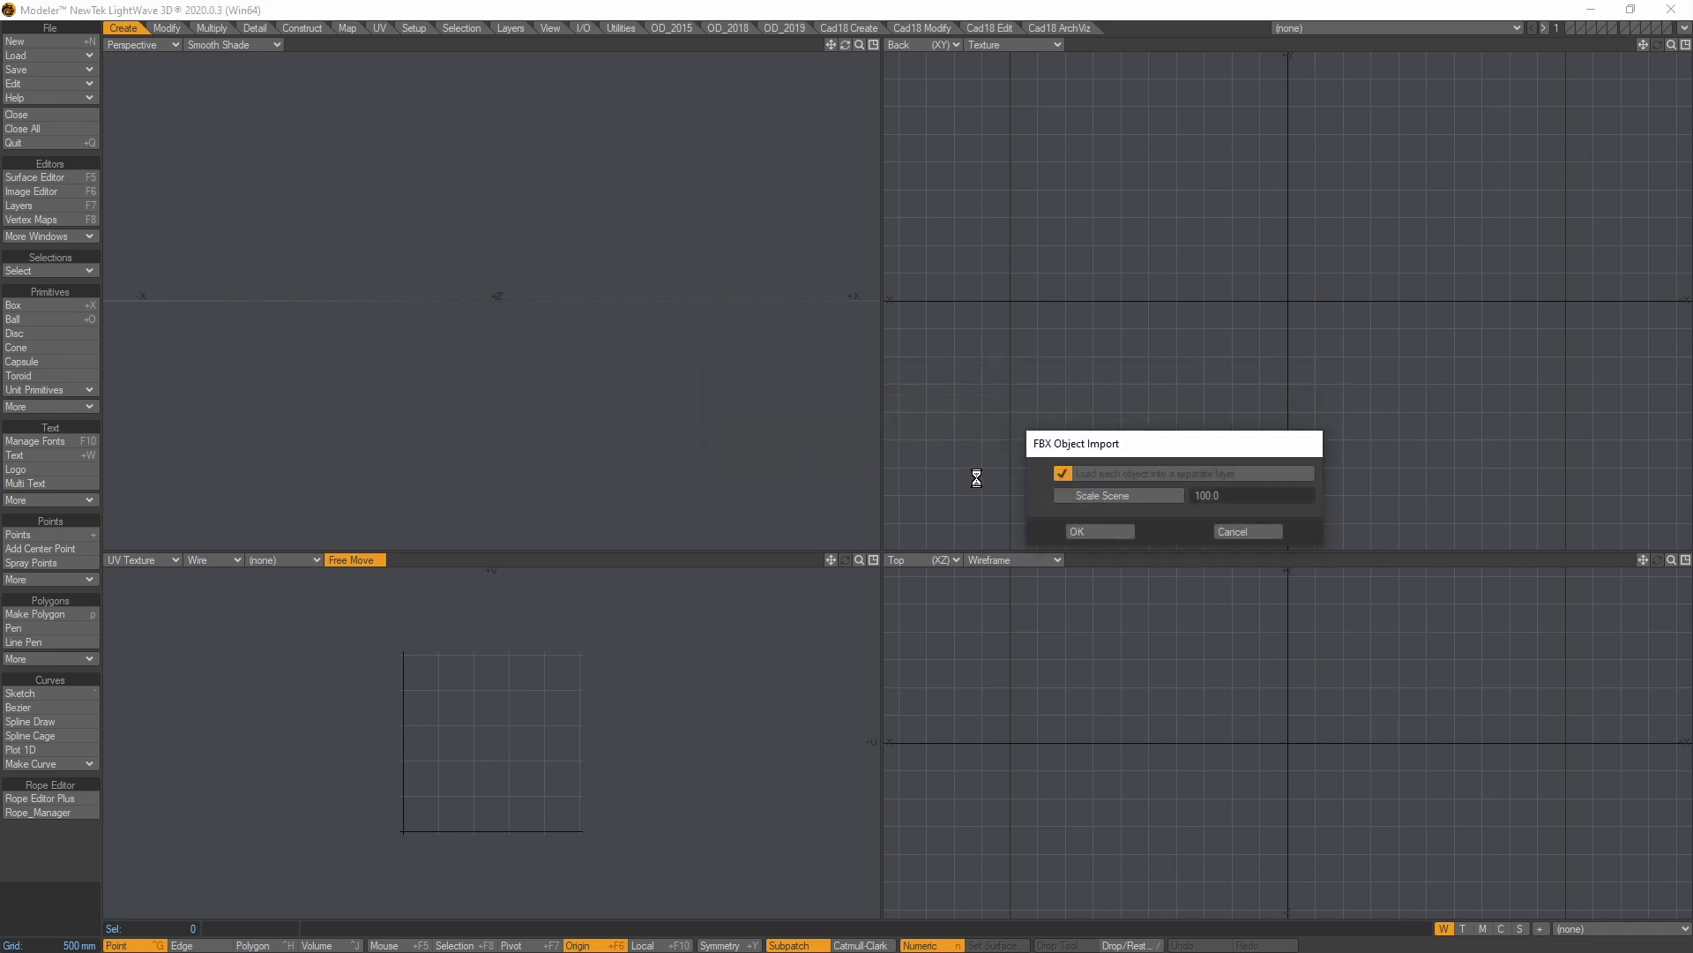
{"action": "left_click", "coordinate": [1108, 532]}
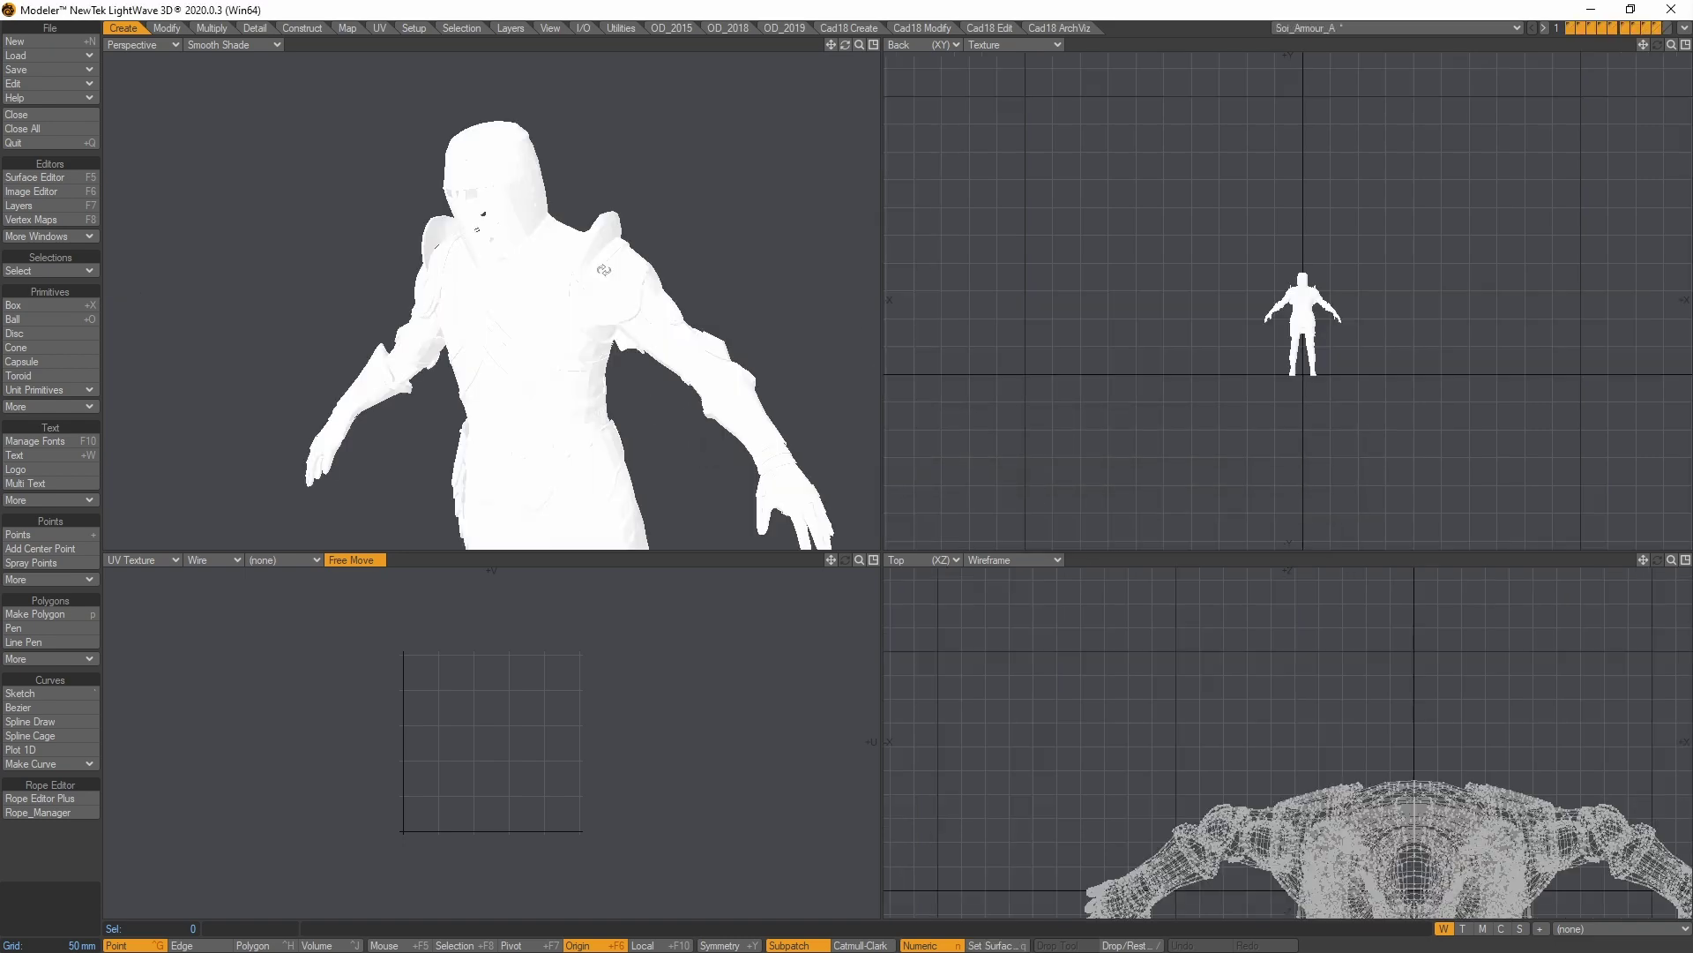
Examine the loaded armour model from head to feet and from several angles in the perspective view.
{"action": "left_click_drag", "start_coordinate": [636, 263], "coordinate": [793, 389], "text": "alt"}
{"action": "key", "text": "Down"}
{"action": "key", "text": "Down"}
{"action": "key", "text": "Down"}
{"action": "key", "text": "Down"}
{"action": "key", "text": "Down"}
{"action": "key", "text": "Down"}
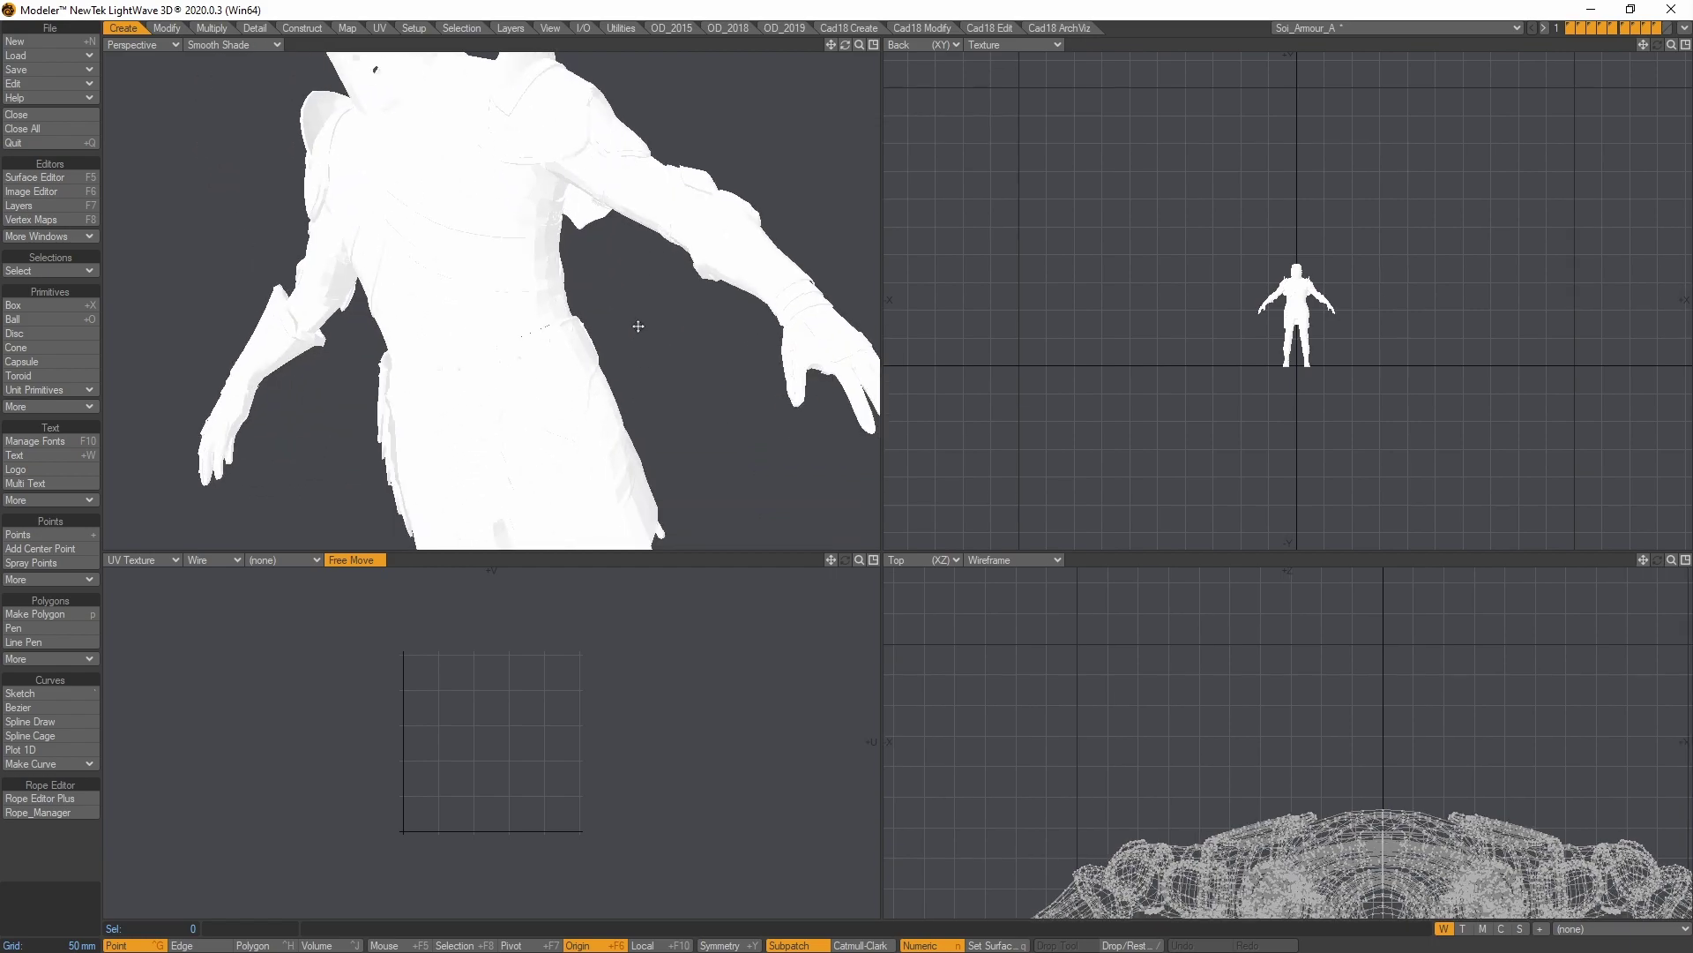
{"action": "scroll", "coordinate": [642, 389], "scroll_direction": "up", "scroll_amount": 6}
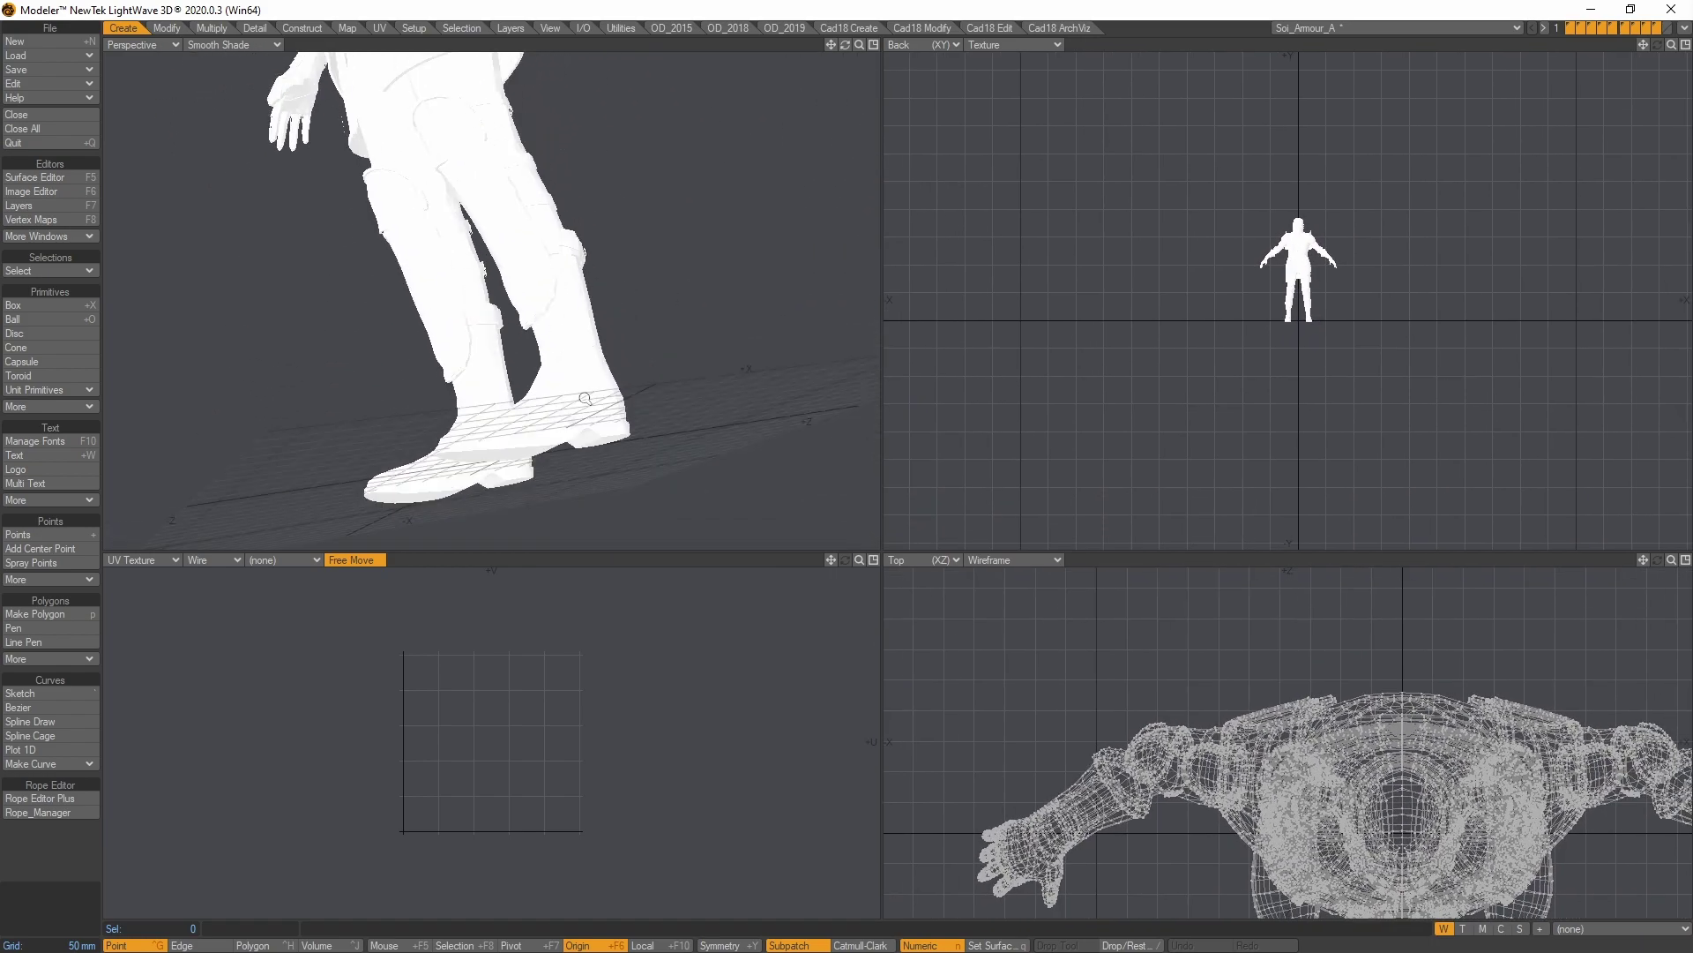
{"action": "left_click_drag", "start_coordinate": [592, 380], "coordinate": [397, 253], "text": "alt"}
{"action": "scroll", "coordinate": [579, 195], "scroll_direction": "down", "scroll_amount": 5}
{"action": "scroll", "coordinate": [388, 267], "scroll_direction": "up", "scroll_amount": 2}
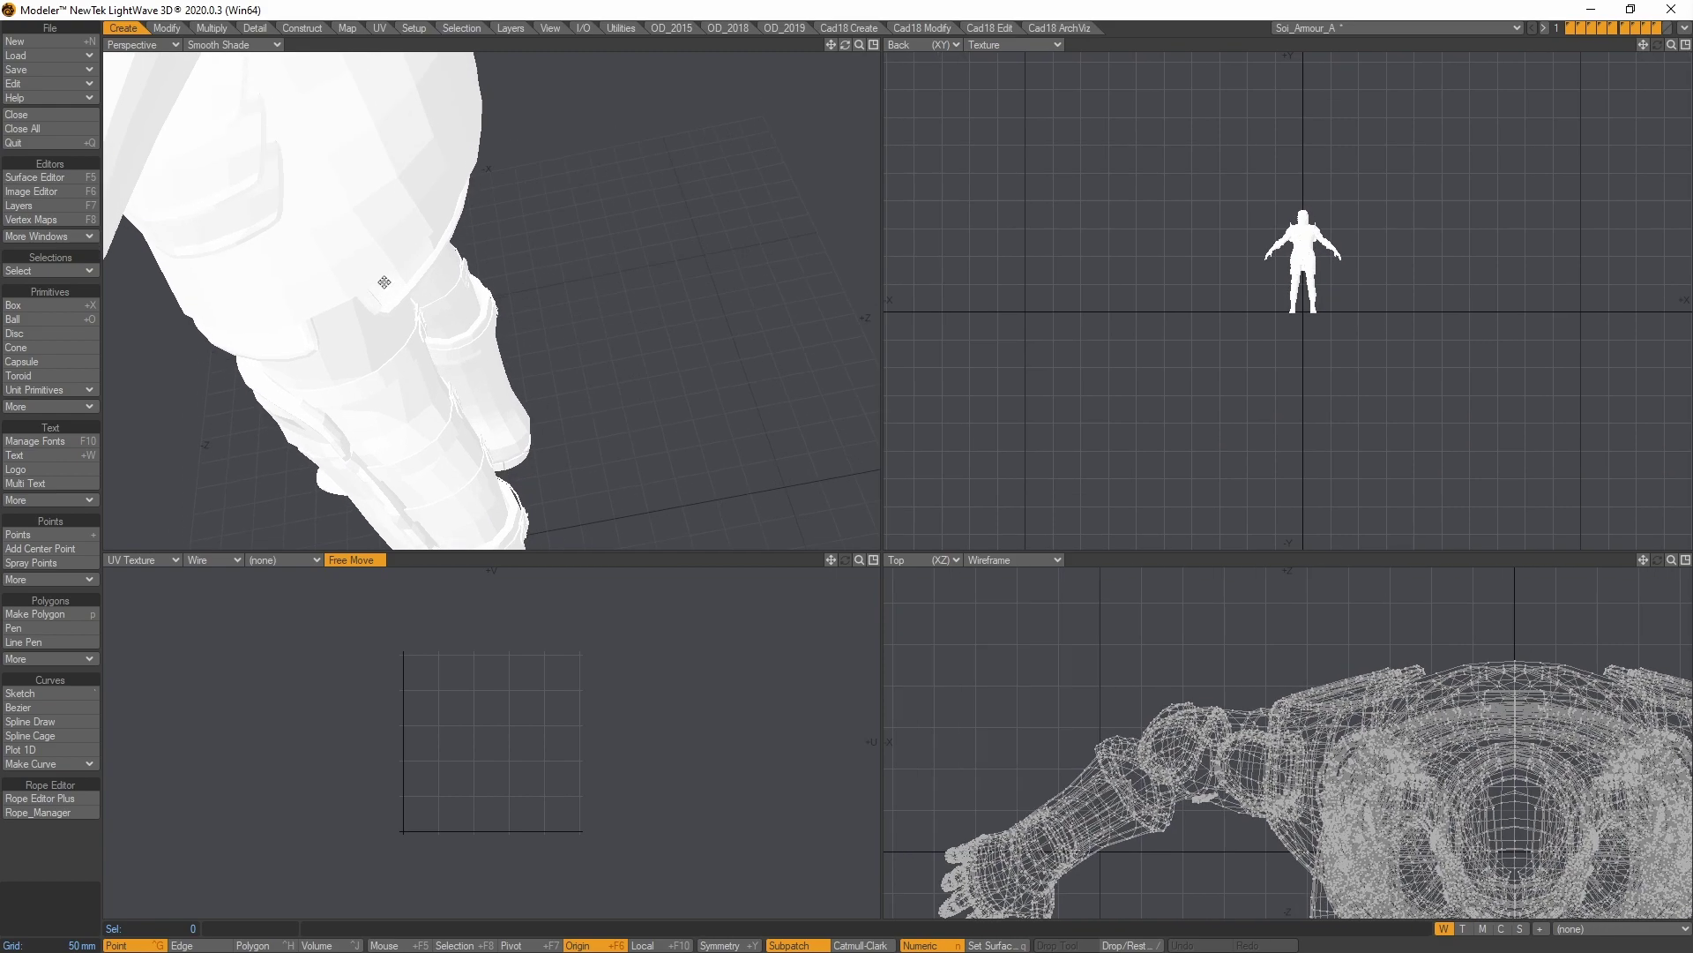
{"action": "scroll", "coordinate": [446, 300], "scroll_direction": "down", "scroll_amount": 3}
{"action": "scroll", "coordinate": [437, 334], "scroll_direction": "down", "scroll_amount": 2}
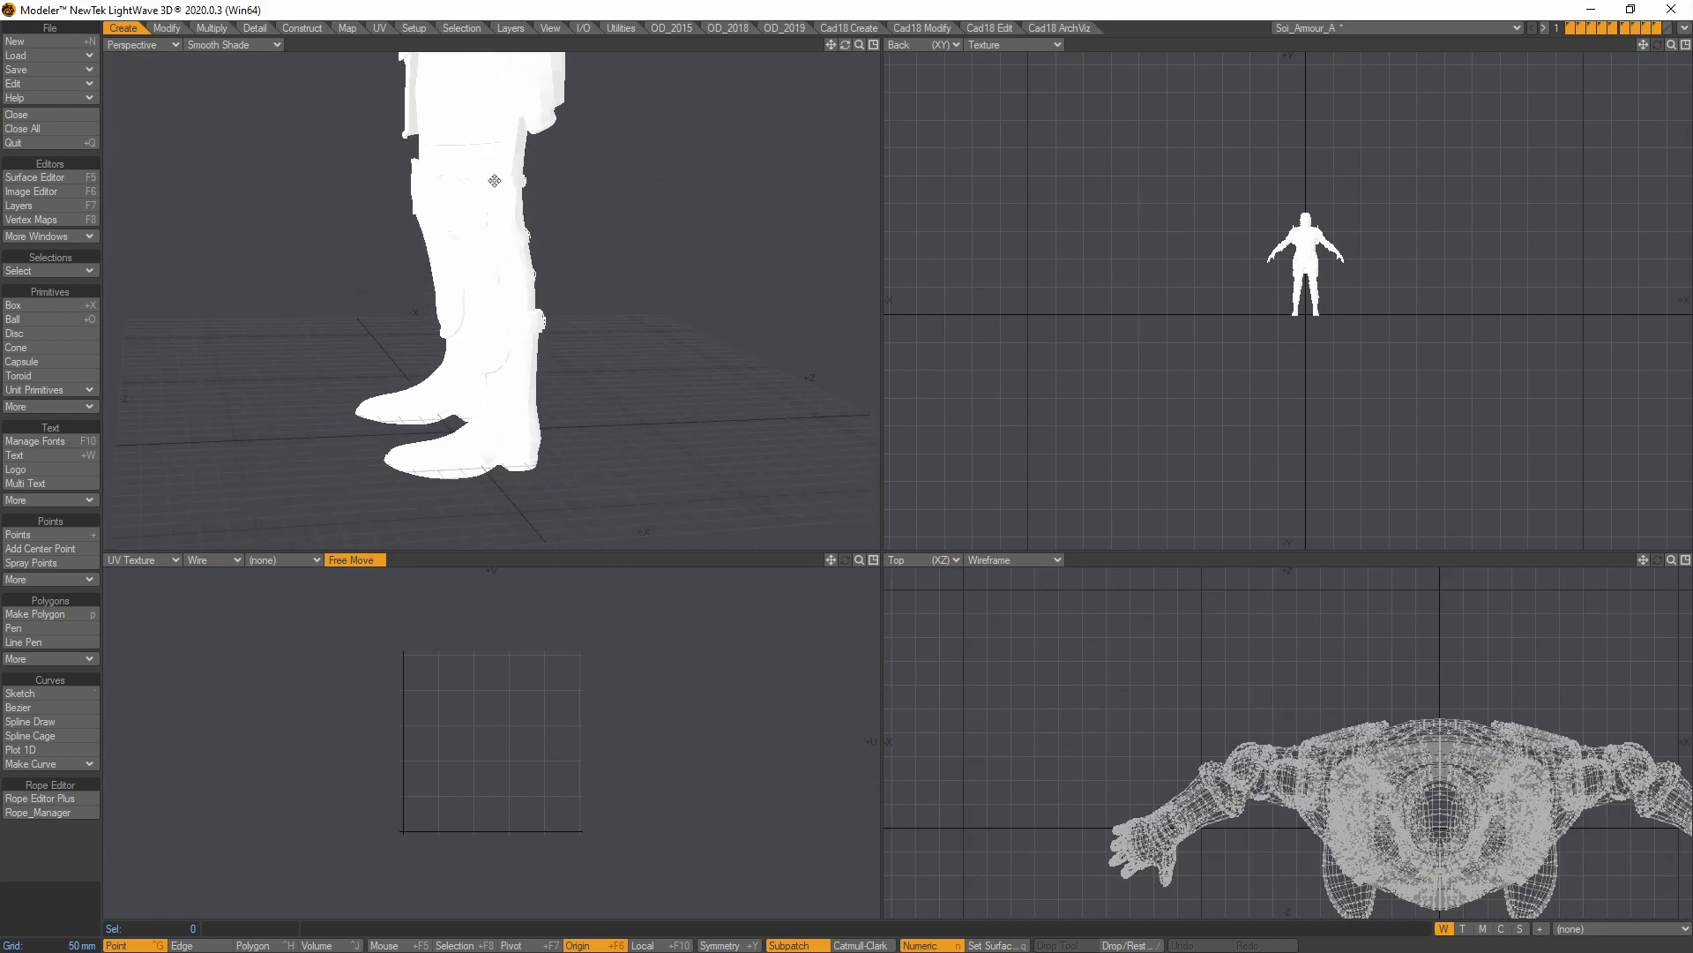
{"action": "scroll", "coordinate": [492, 181], "scroll_direction": "up", "scroll_amount": 3}
{"action": "scroll", "coordinate": [563, 242], "scroll_direction": "down", "scroll_amount": 6}
{"action": "left_click_drag", "start_coordinate": [562, 243], "coordinate": [529, 264], "text": "alt"}
{"action": "mouse_move", "coordinate": [556, 336]}
{"action": "left_mouse_down", "text": "alt+shift"}
{"action": "mouse_move", "coordinate": [580, 399]}
{"action": "mouse_move", "coordinate": [556, 287]}
{"action": "mouse_move", "coordinate": [529, 300]}
{"action": "mouse_move", "coordinate": [546, 326]}
{"action": "left_mouse_up", "text": "alt+shift"}
{"action": "scroll", "coordinate": [546, 325], "scroll_direction": "up", "scroll_amount": 2}
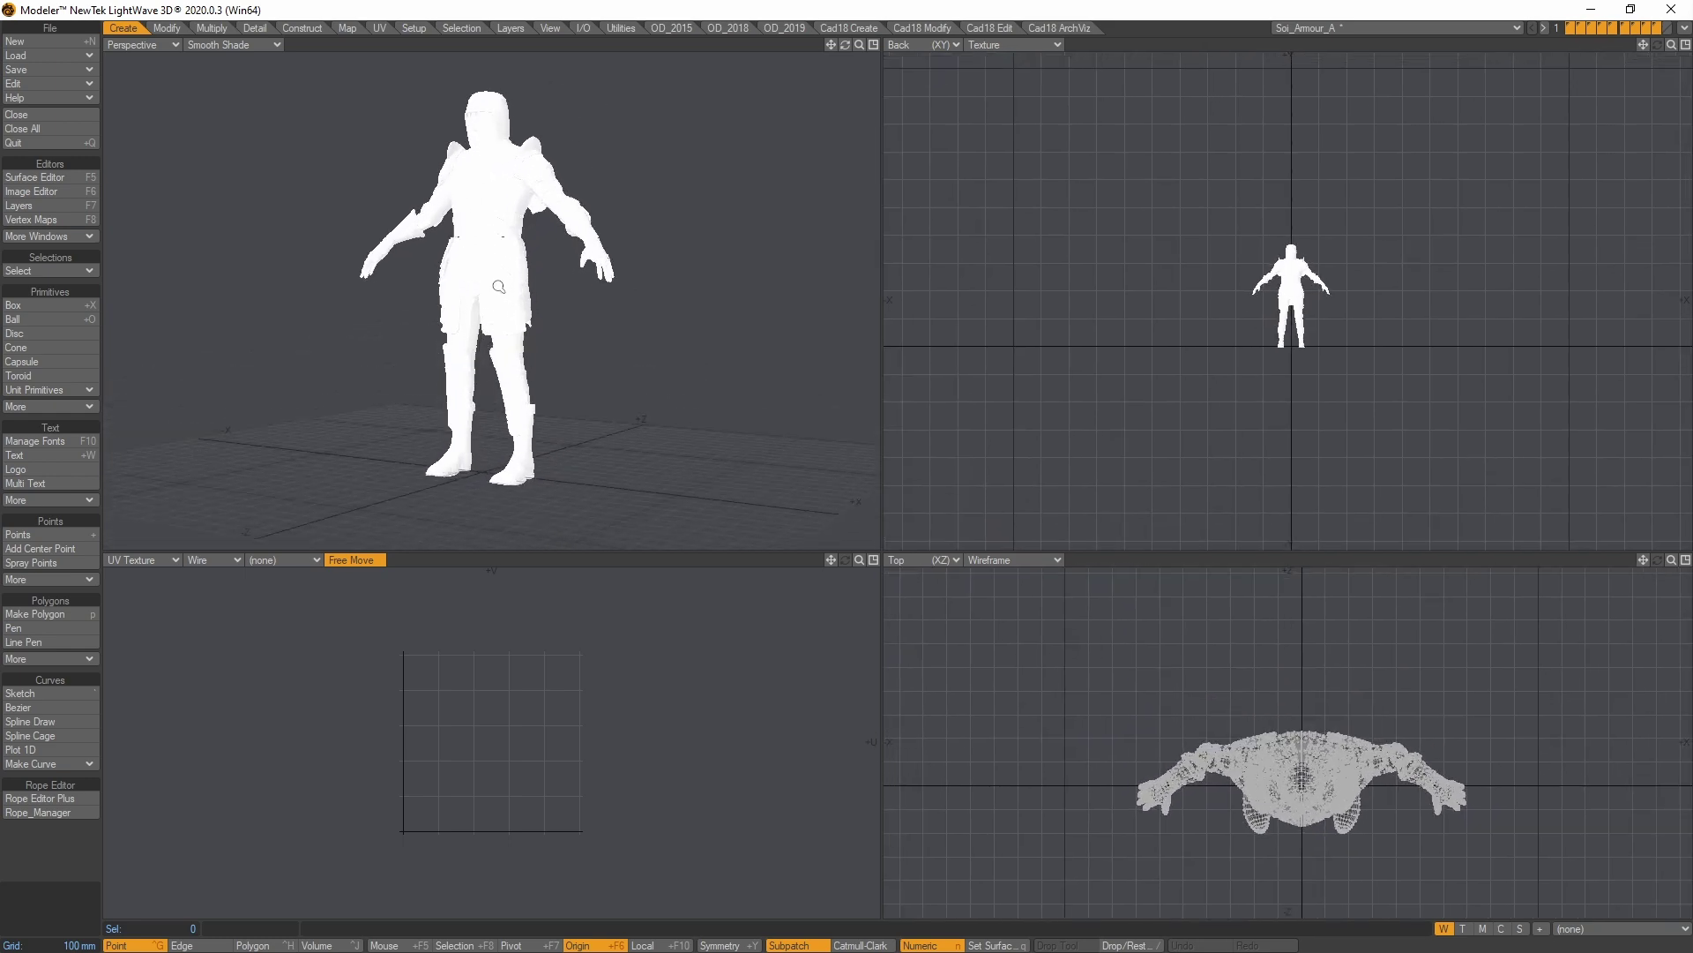
{"action": "scroll", "coordinate": [502, 291], "scroll_direction": "down", "scroll_amount": 1}
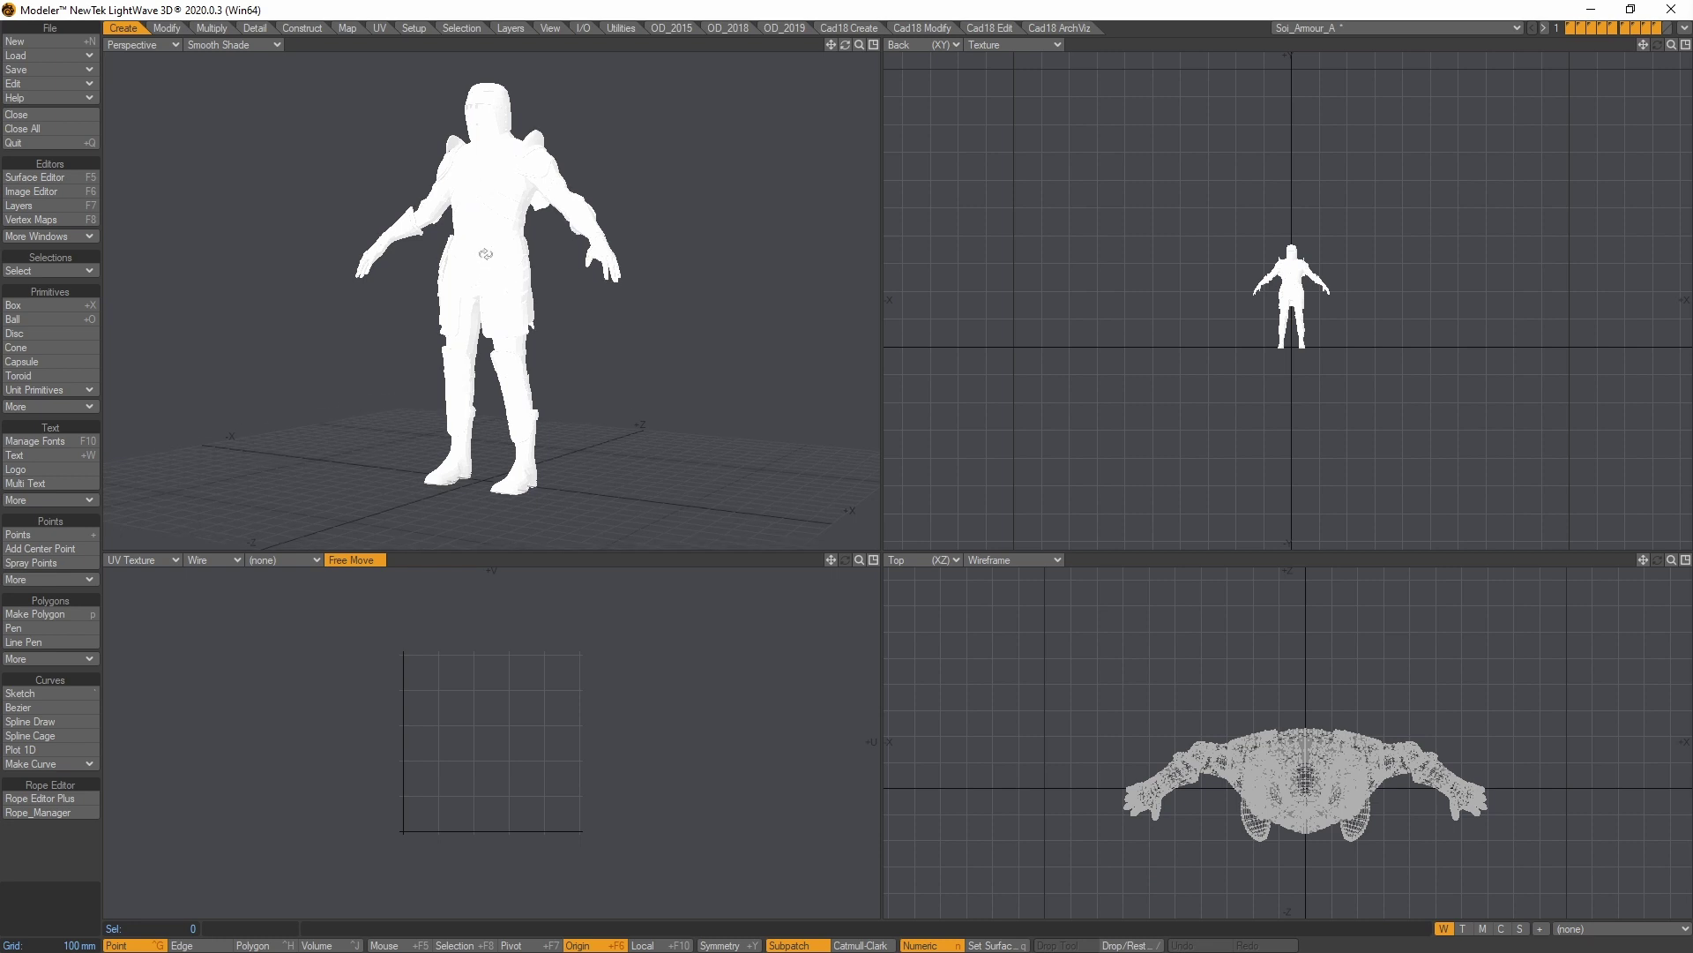
{"action": "left_click_drag", "start_coordinate": [484, 280], "coordinate": [468, 265], "text": "alt"}
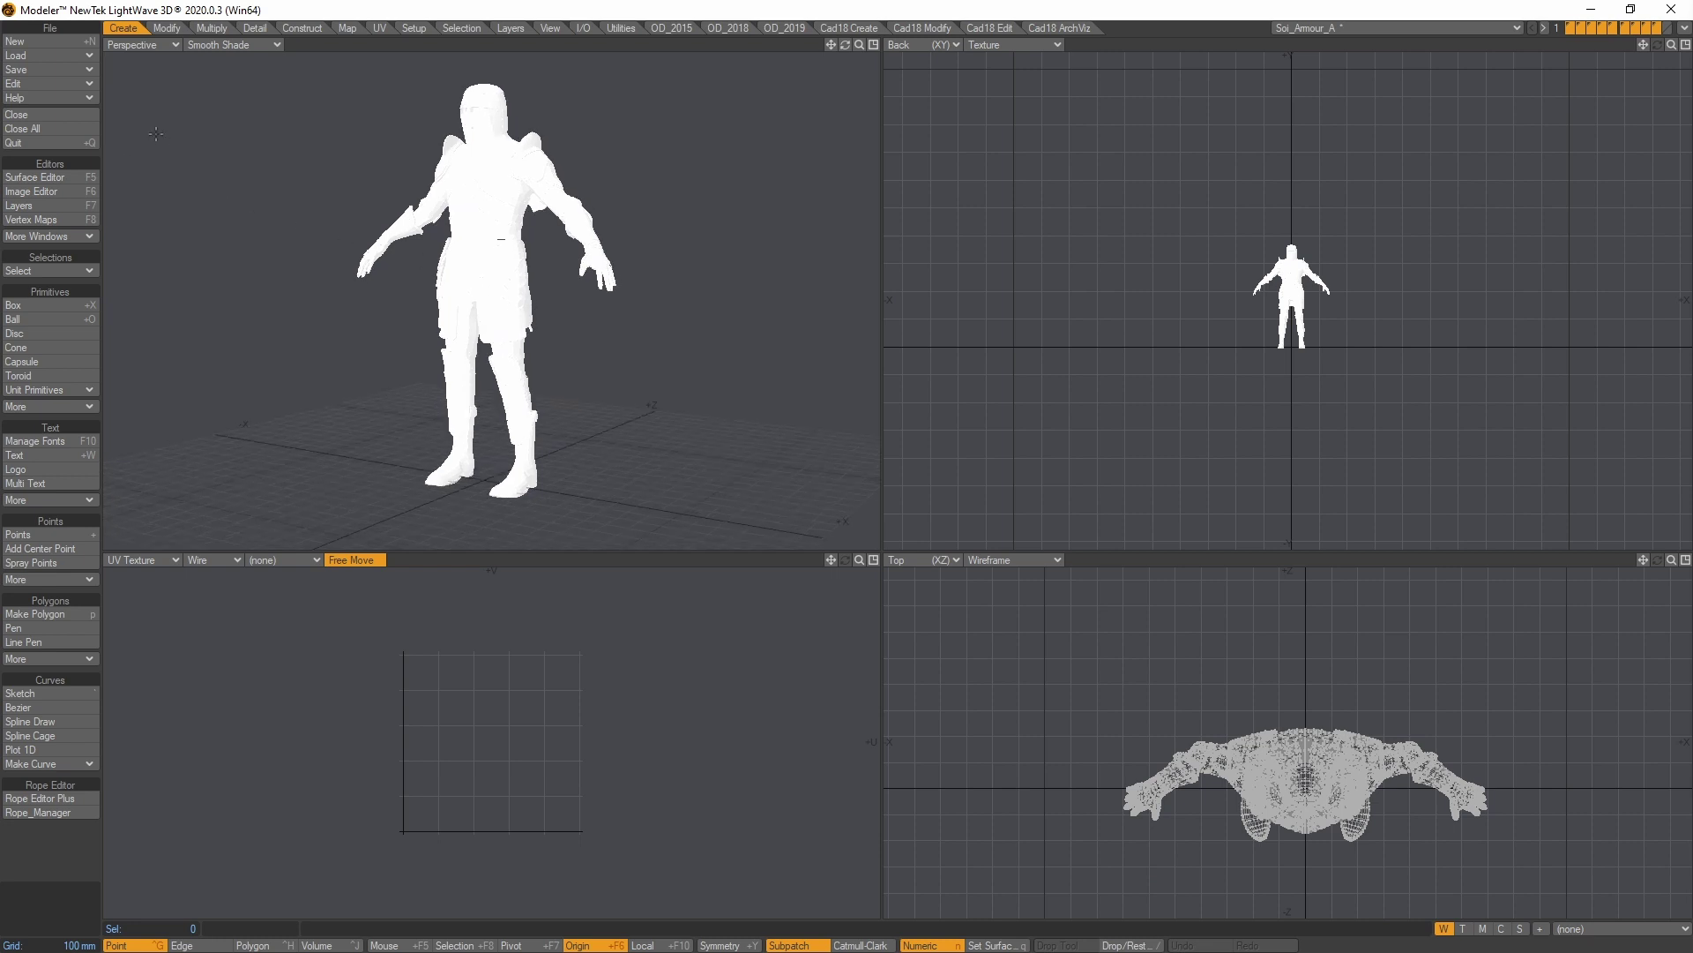
Close all objects without saving and open the Interchange import window.
{"action": "left_click", "coordinate": [71, 128]}
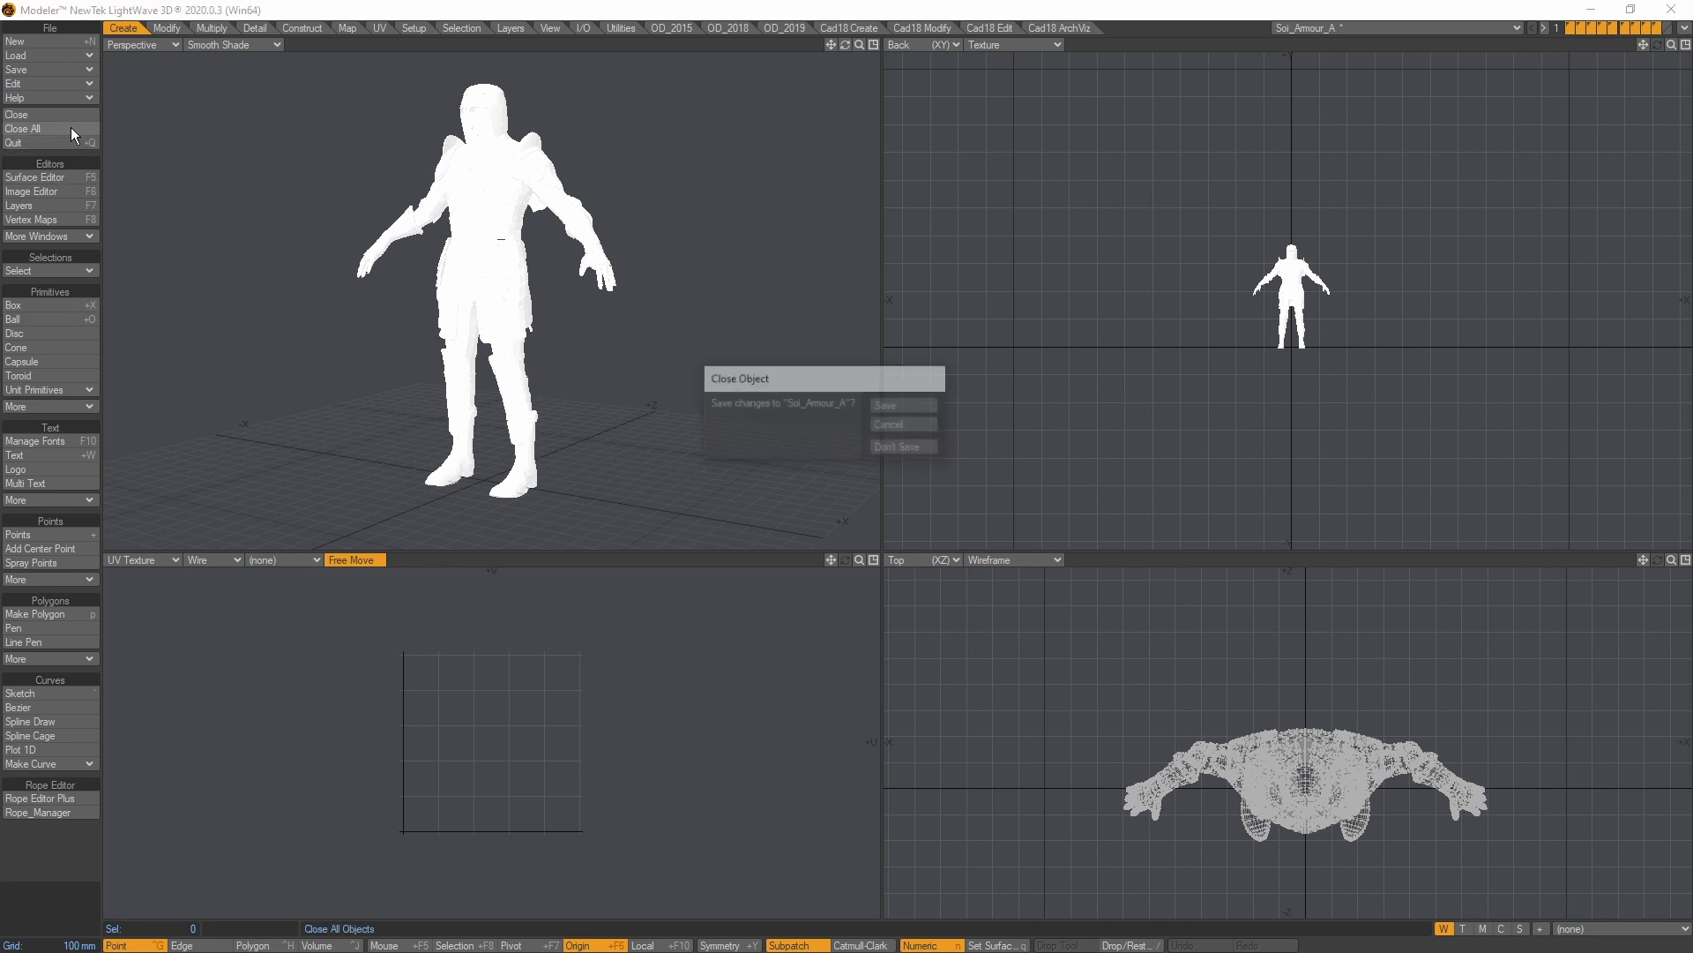
{"action": "left_click", "coordinate": [901, 444]}
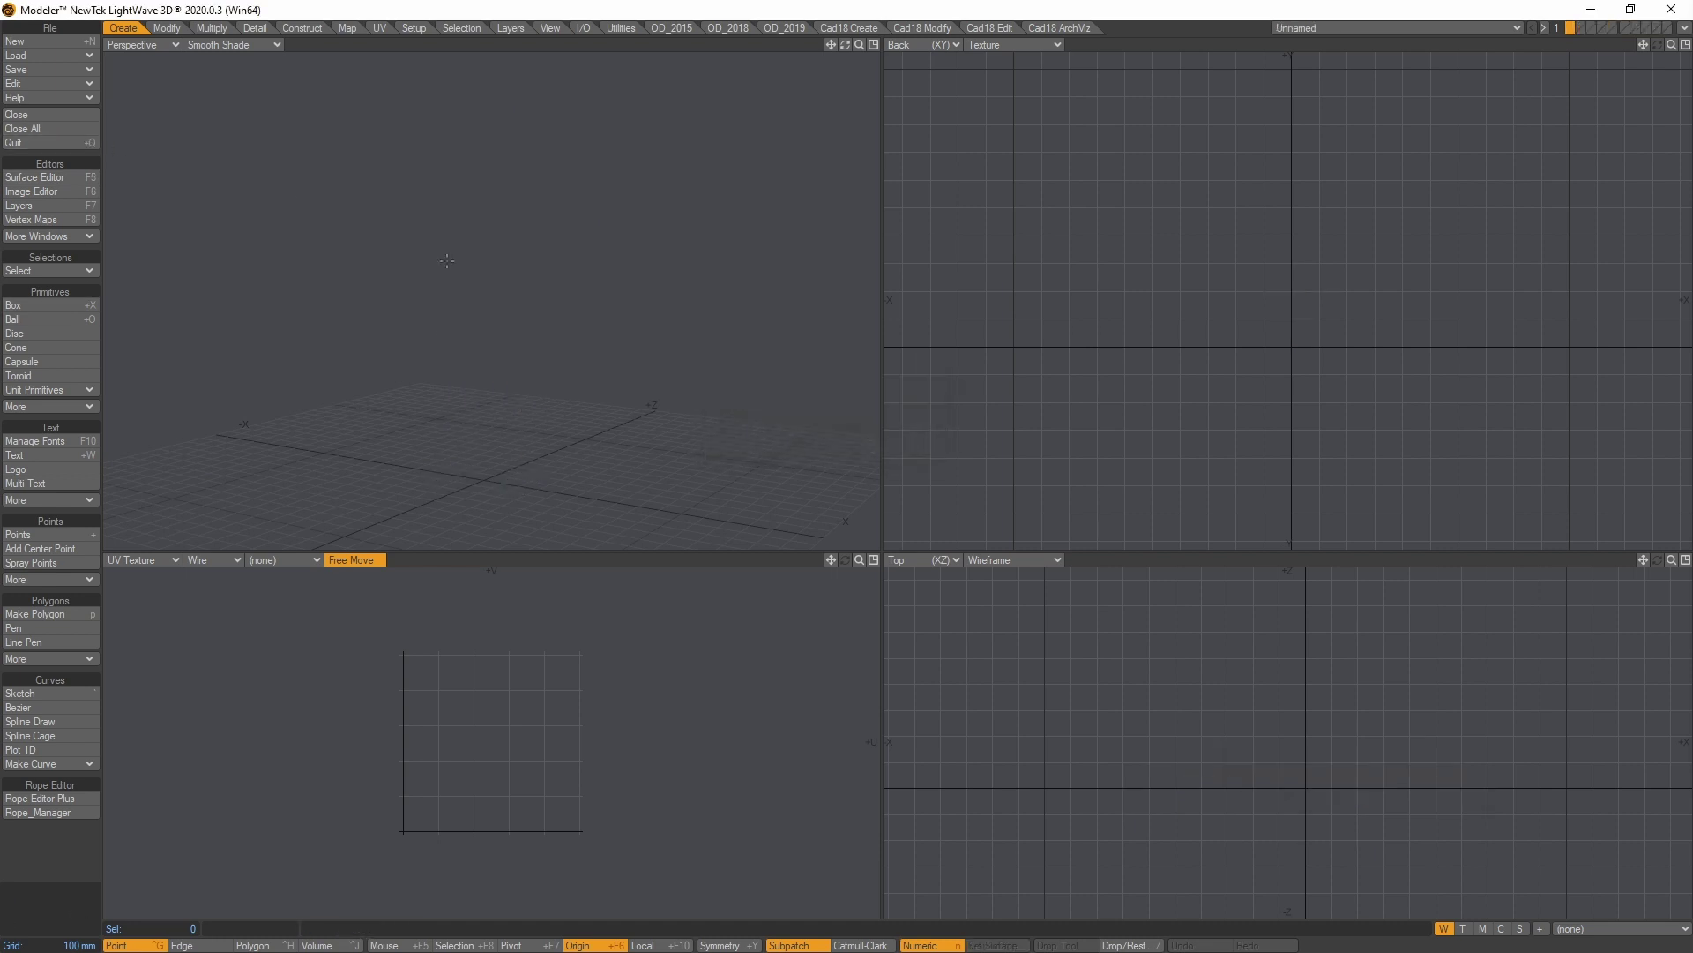
{"action": "left_click", "coordinate": [32, 55]}
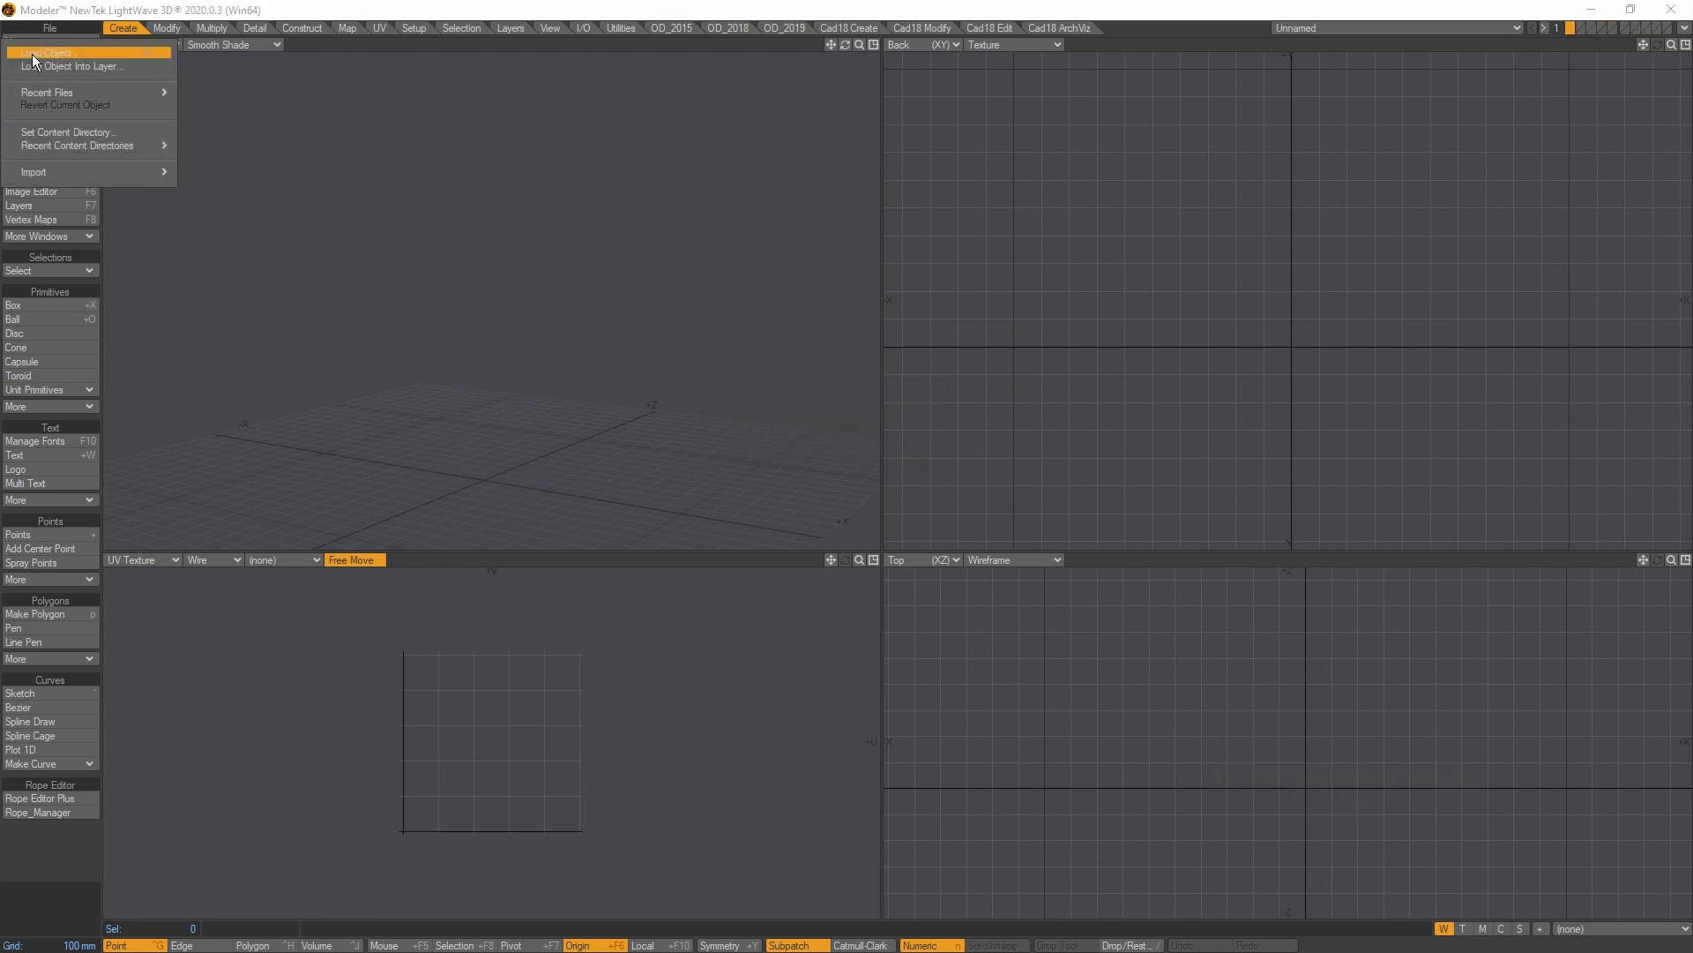
{"action": "mouse_move", "coordinate": [55, 172]}
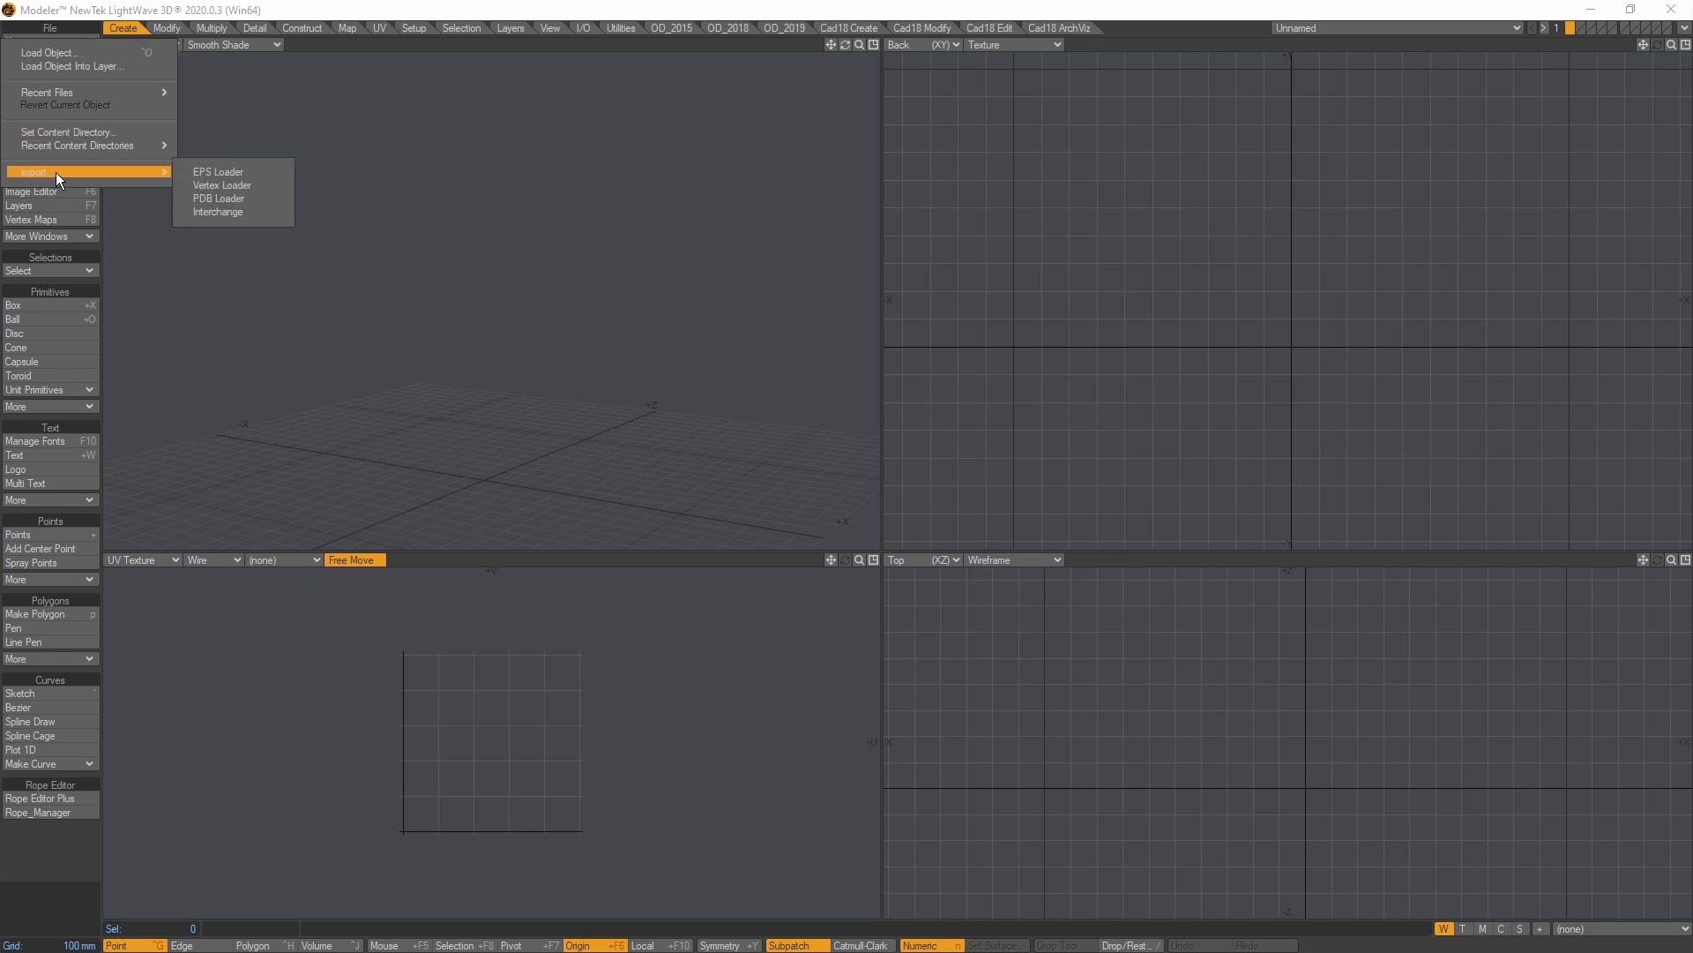
{"action": "left_click", "coordinate": [239, 211]}
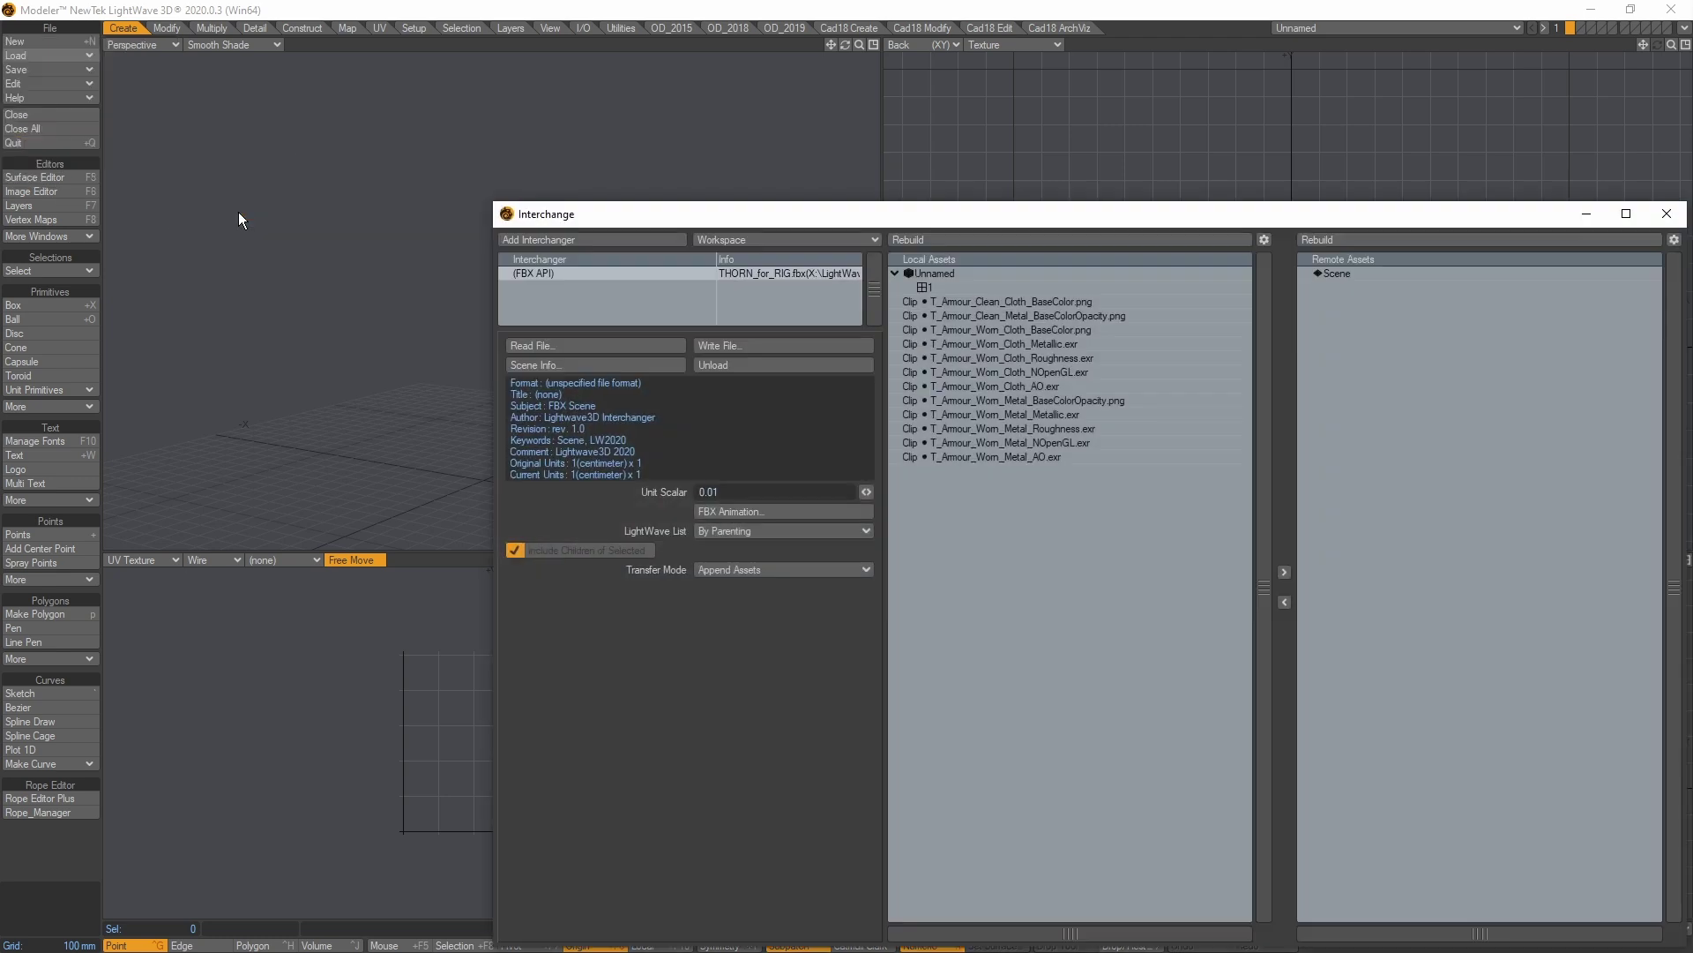
{"action": "left_click_drag", "start_coordinate": [1009, 215], "coordinate": [822, 132]}
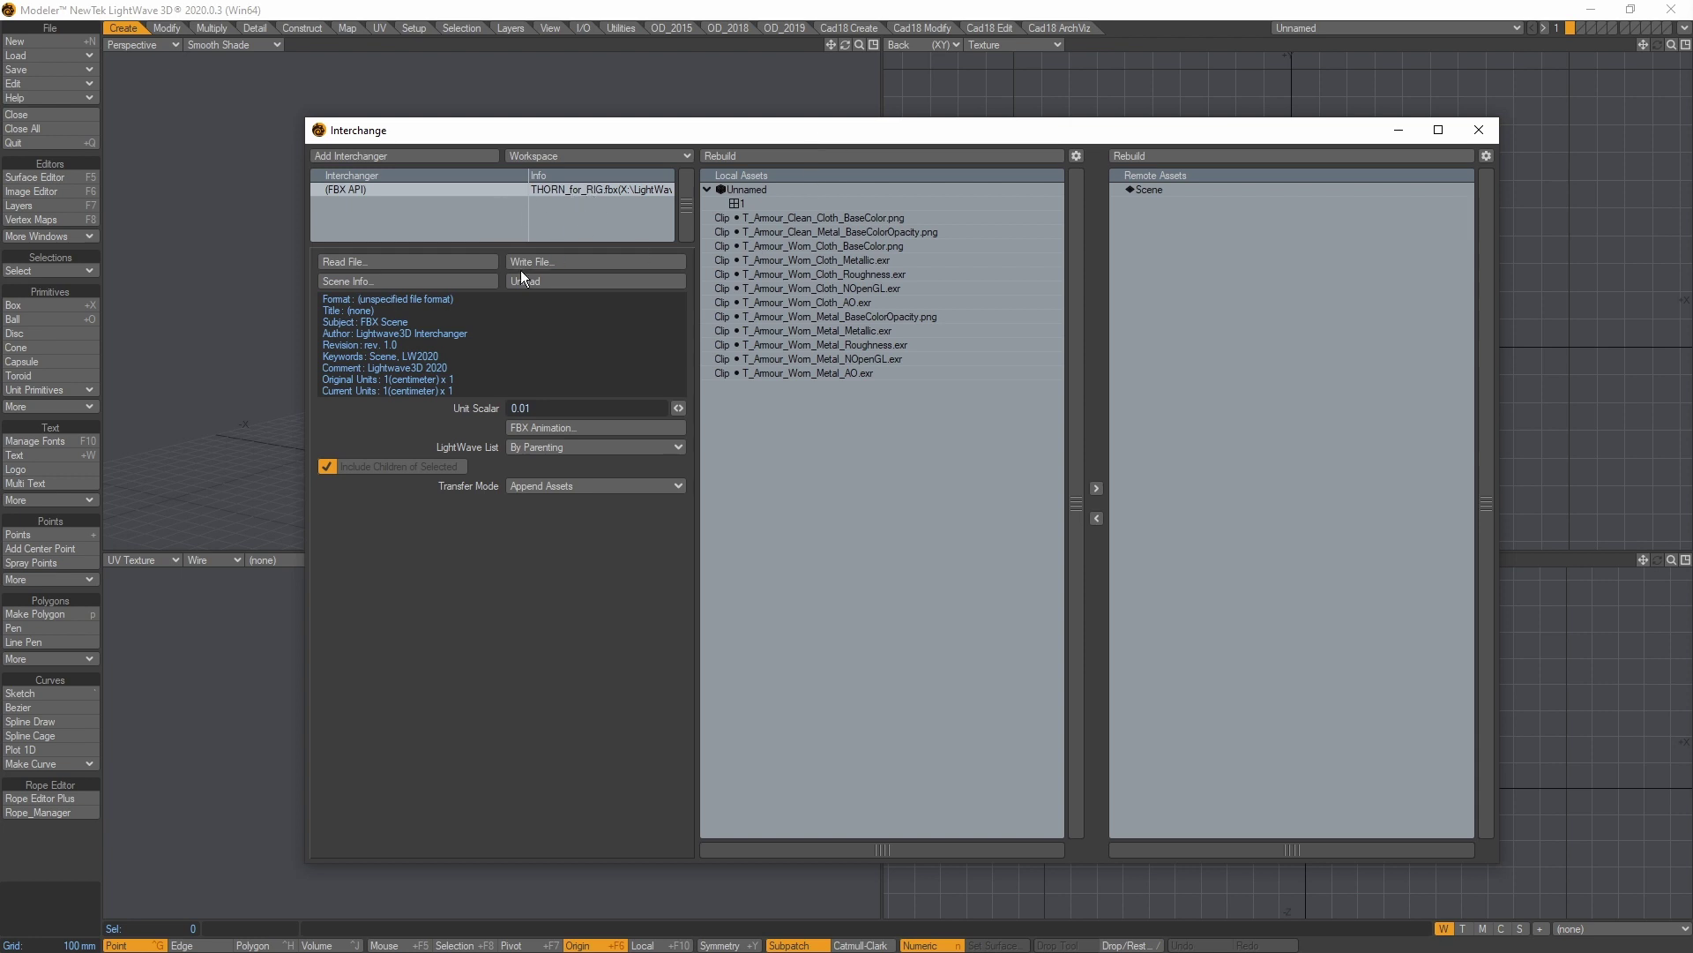
Read the Soi_Armour_A.fbx file into the FBX interchanger, keeping all include options enabled.
{"action": "left_click", "coordinate": [409, 262]}
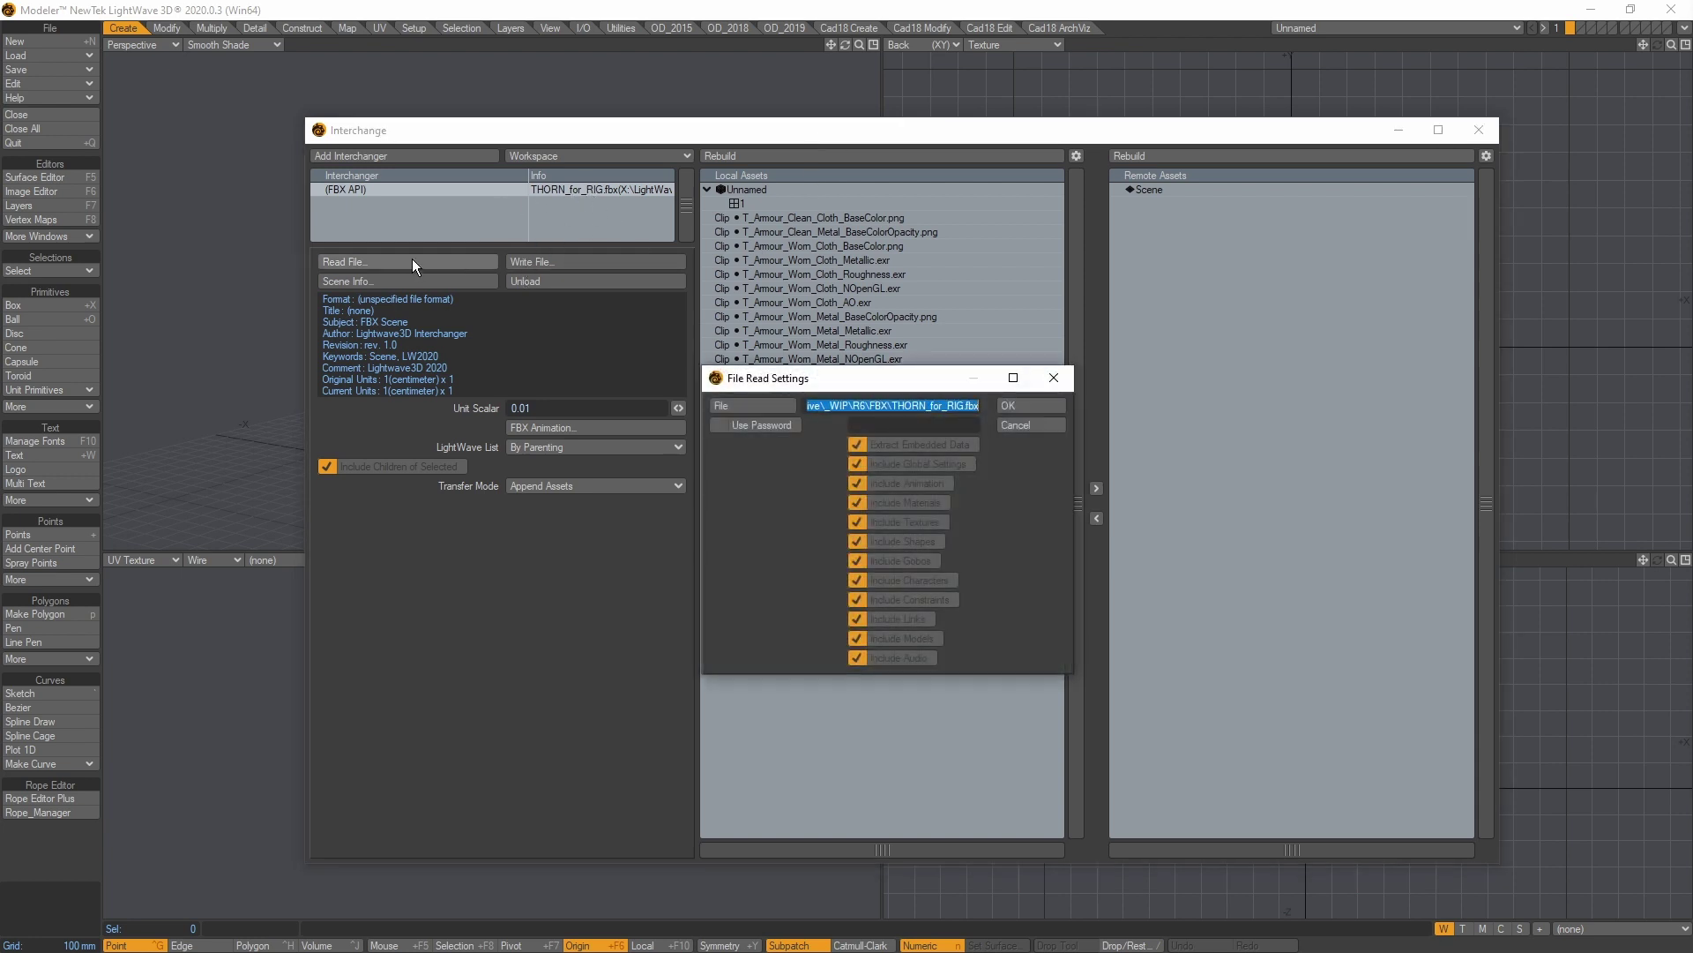
{"action": "left_click", "coordinate": [871, 395]}
{"action": "left_click", "coordinate": [1512, 922]}
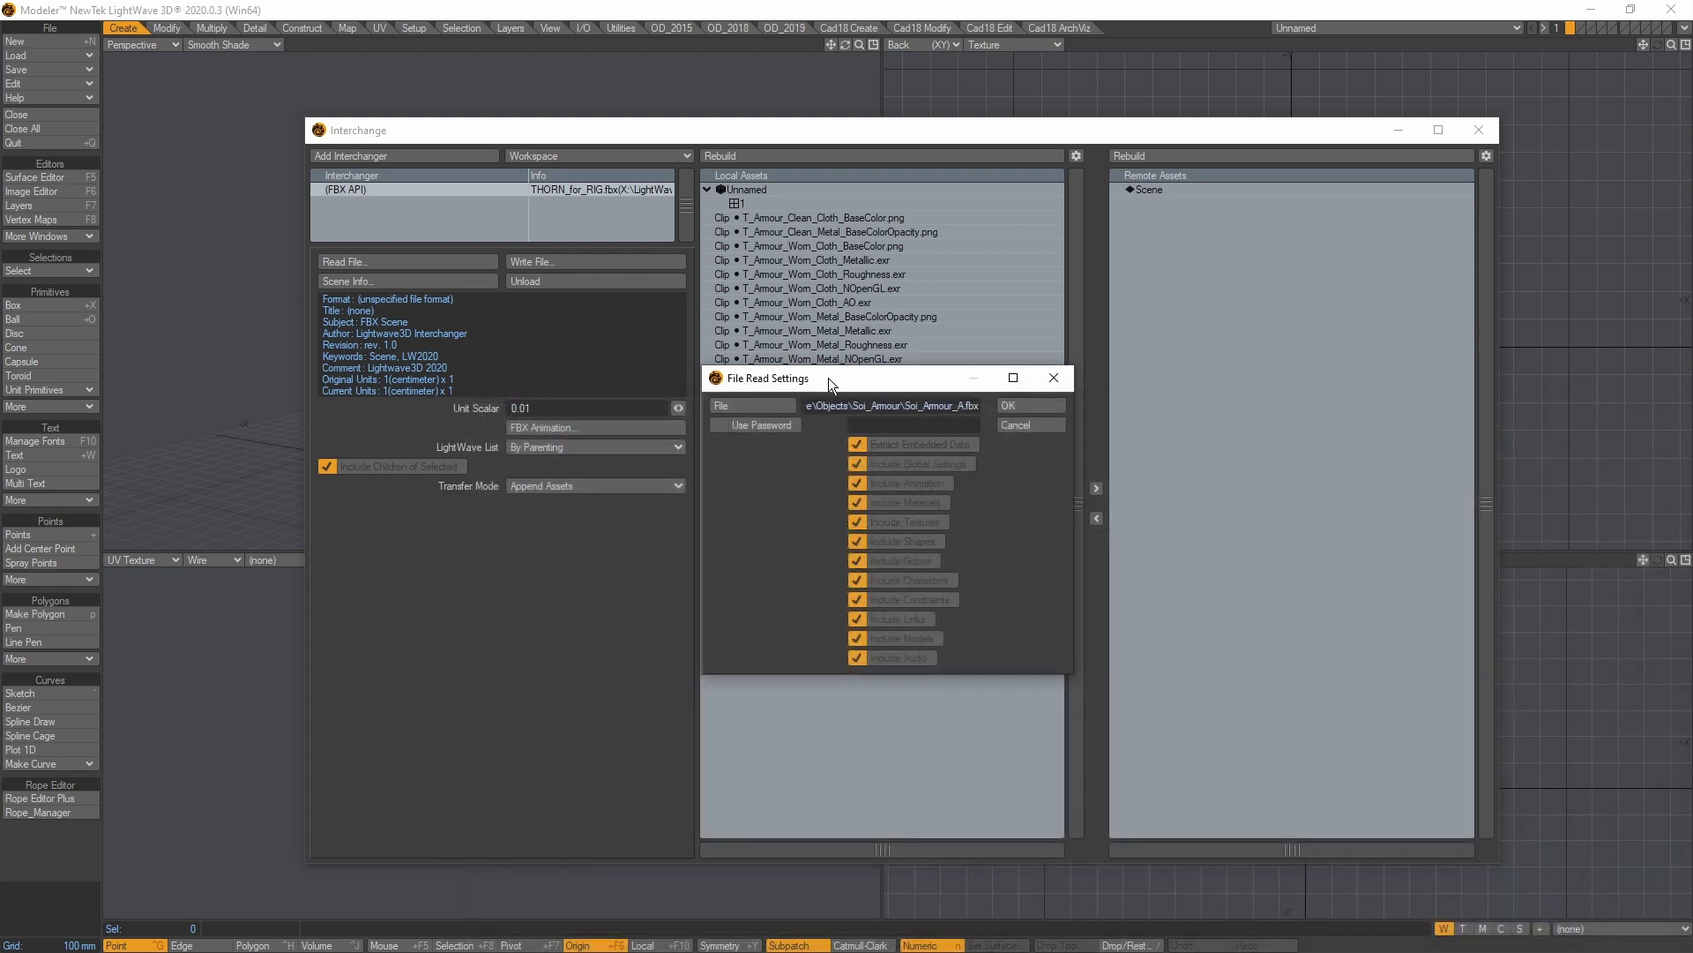
{"action": "left_click", "coordinate": [1020, 405]}
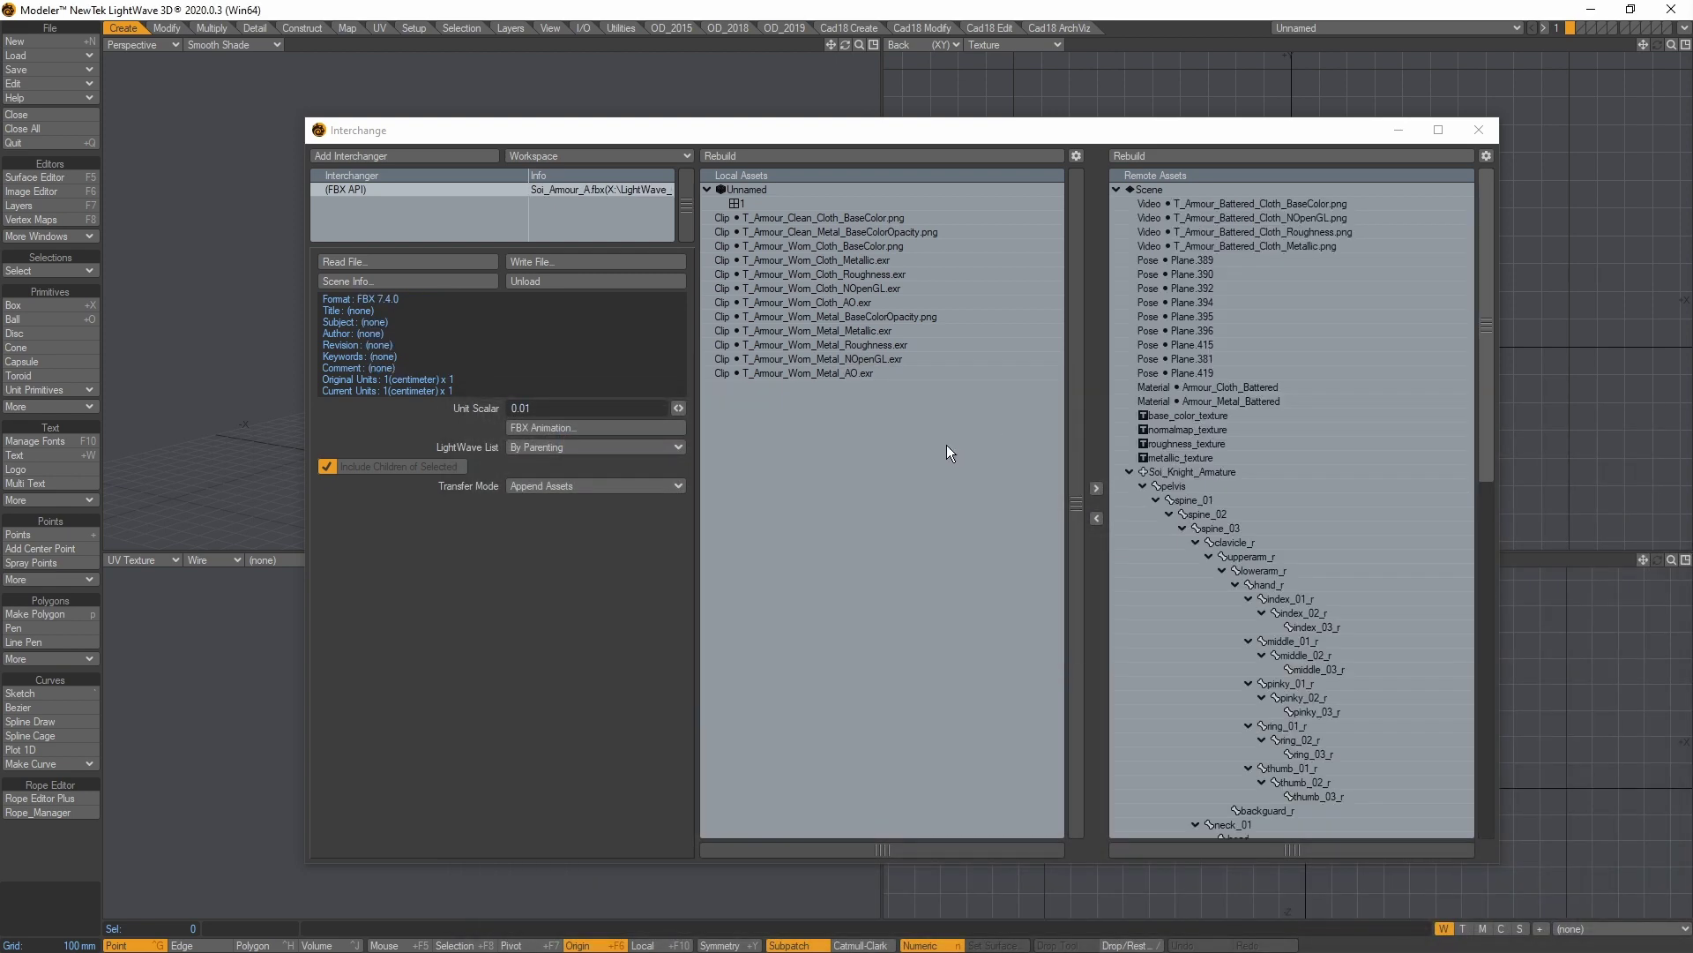
Transfer all Soi_SimpleArmor meshes, from Gloves through Helmet, from the remote assets to the local assets.
{"action": "left_click", "coordinate": [917, 218]}
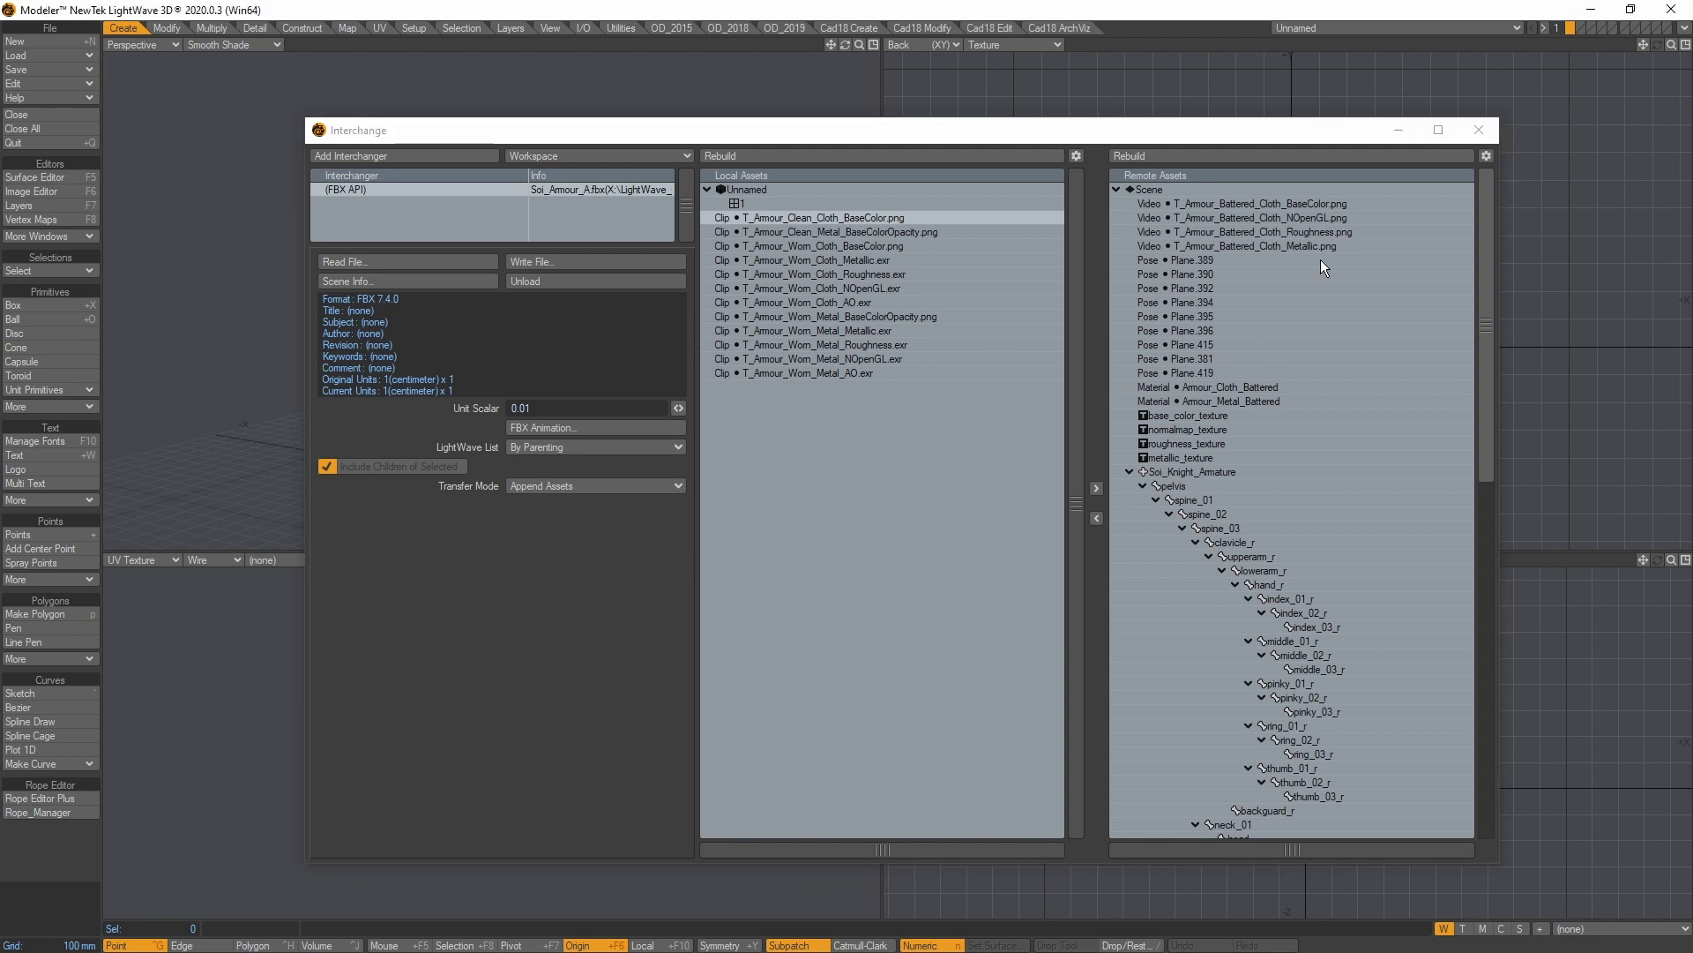
{"action": "left_click", "coordinate": [1486, 243]}
{"action": "left_click_drag", "start_coordinate": [1489, 251], "coordinate": [1512, 649]}
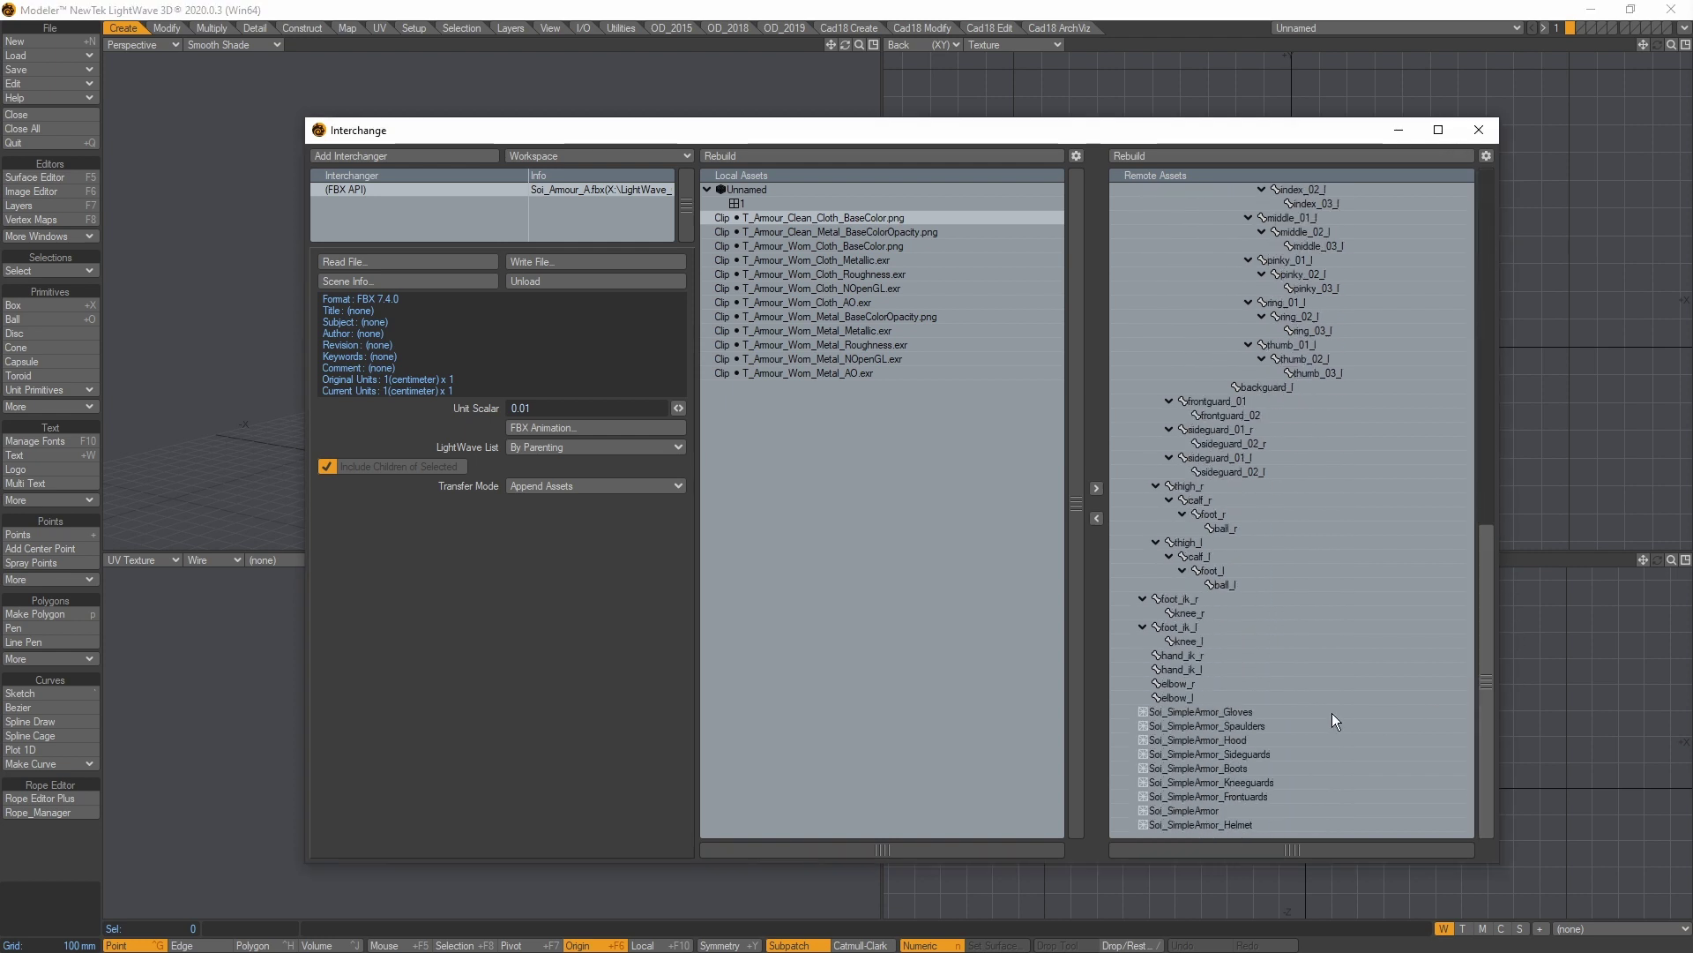
{"action": "left_click", "coordinate": [1246, 713]}
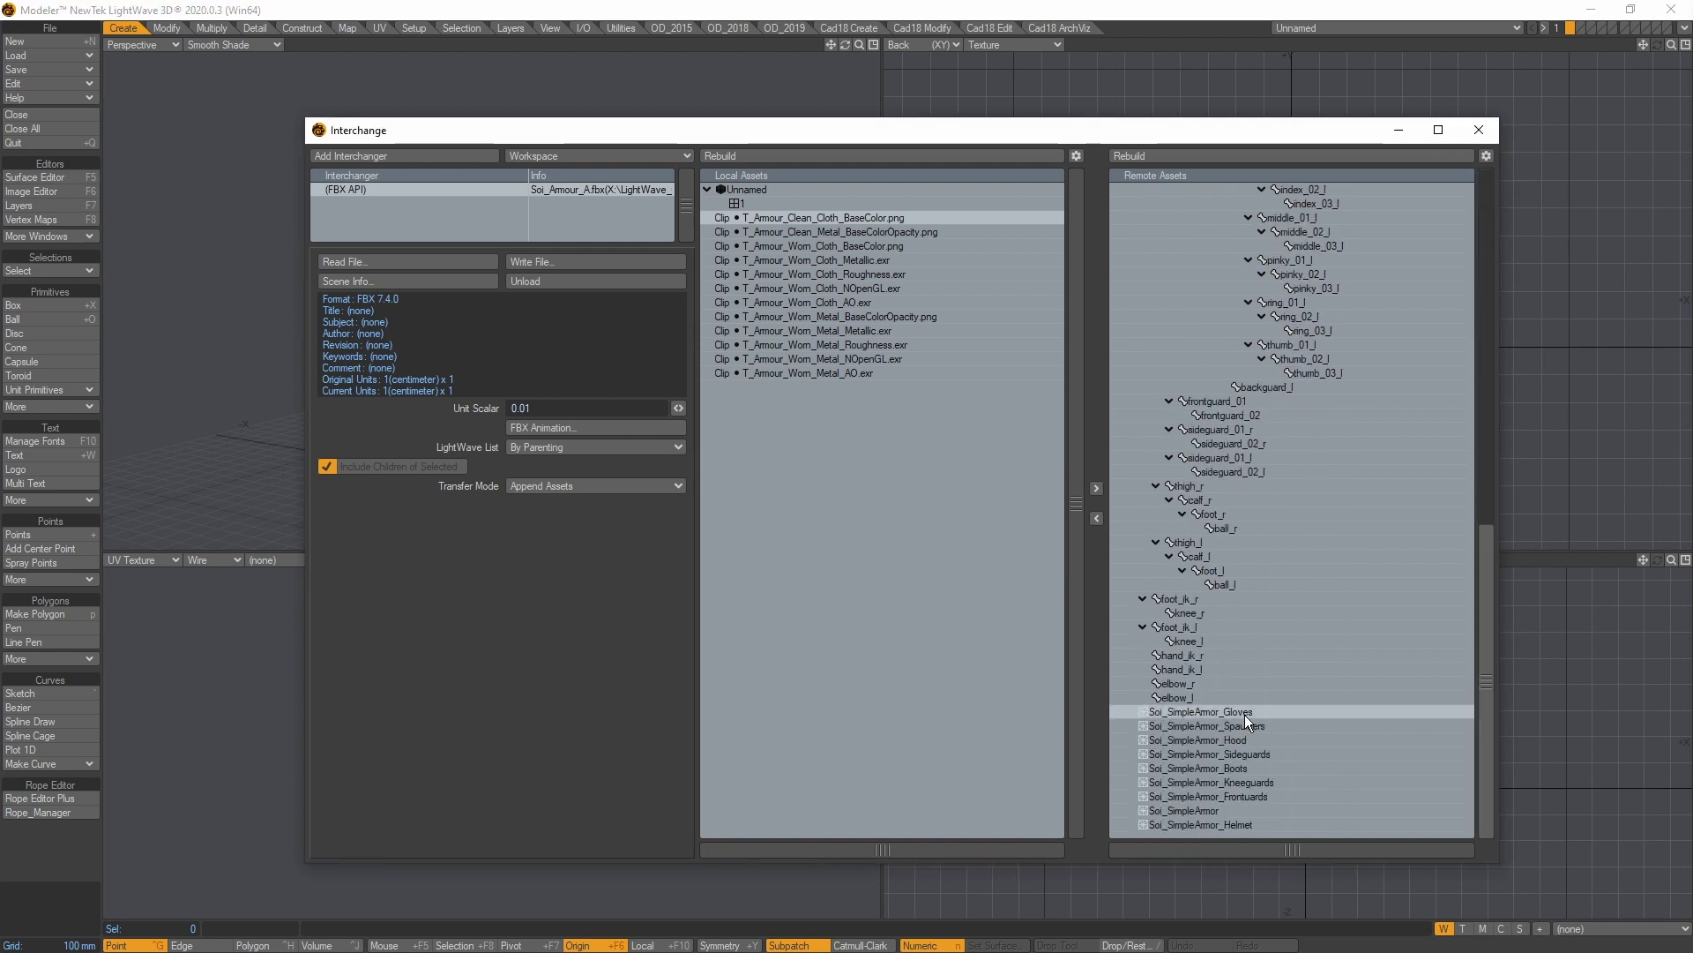
{"action": "left_click", "coordinate": [1203, 825], "text": "shift"}
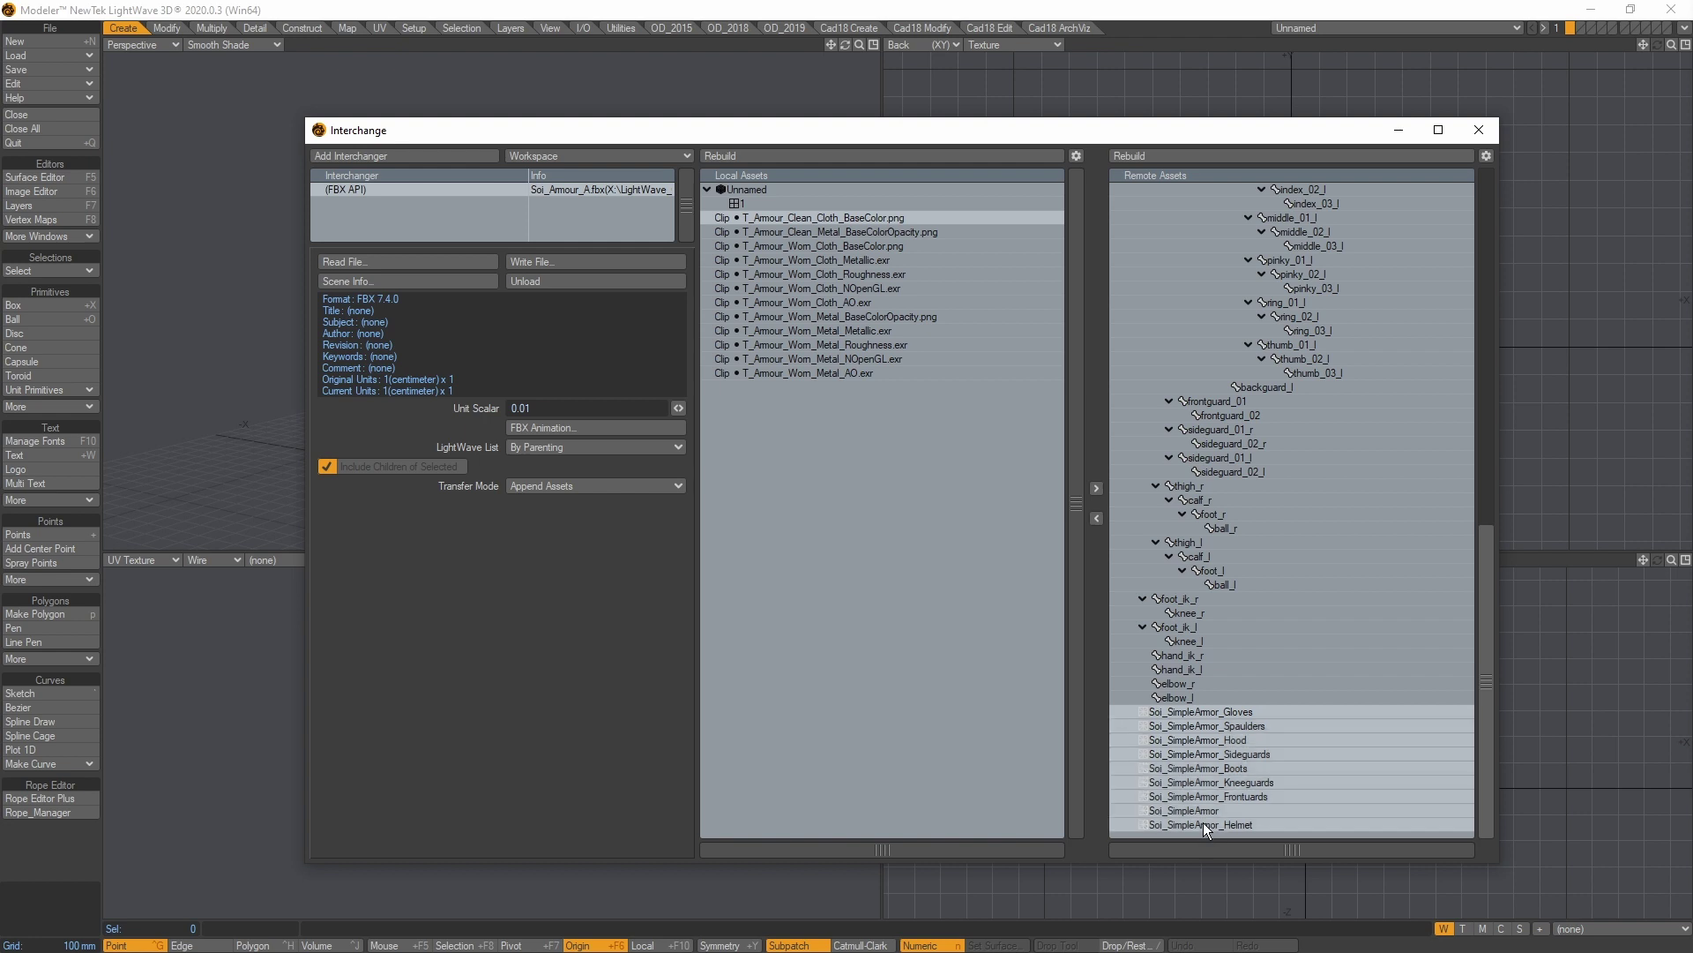
{"action": "left_click", "coordinate": [1096, 519]}
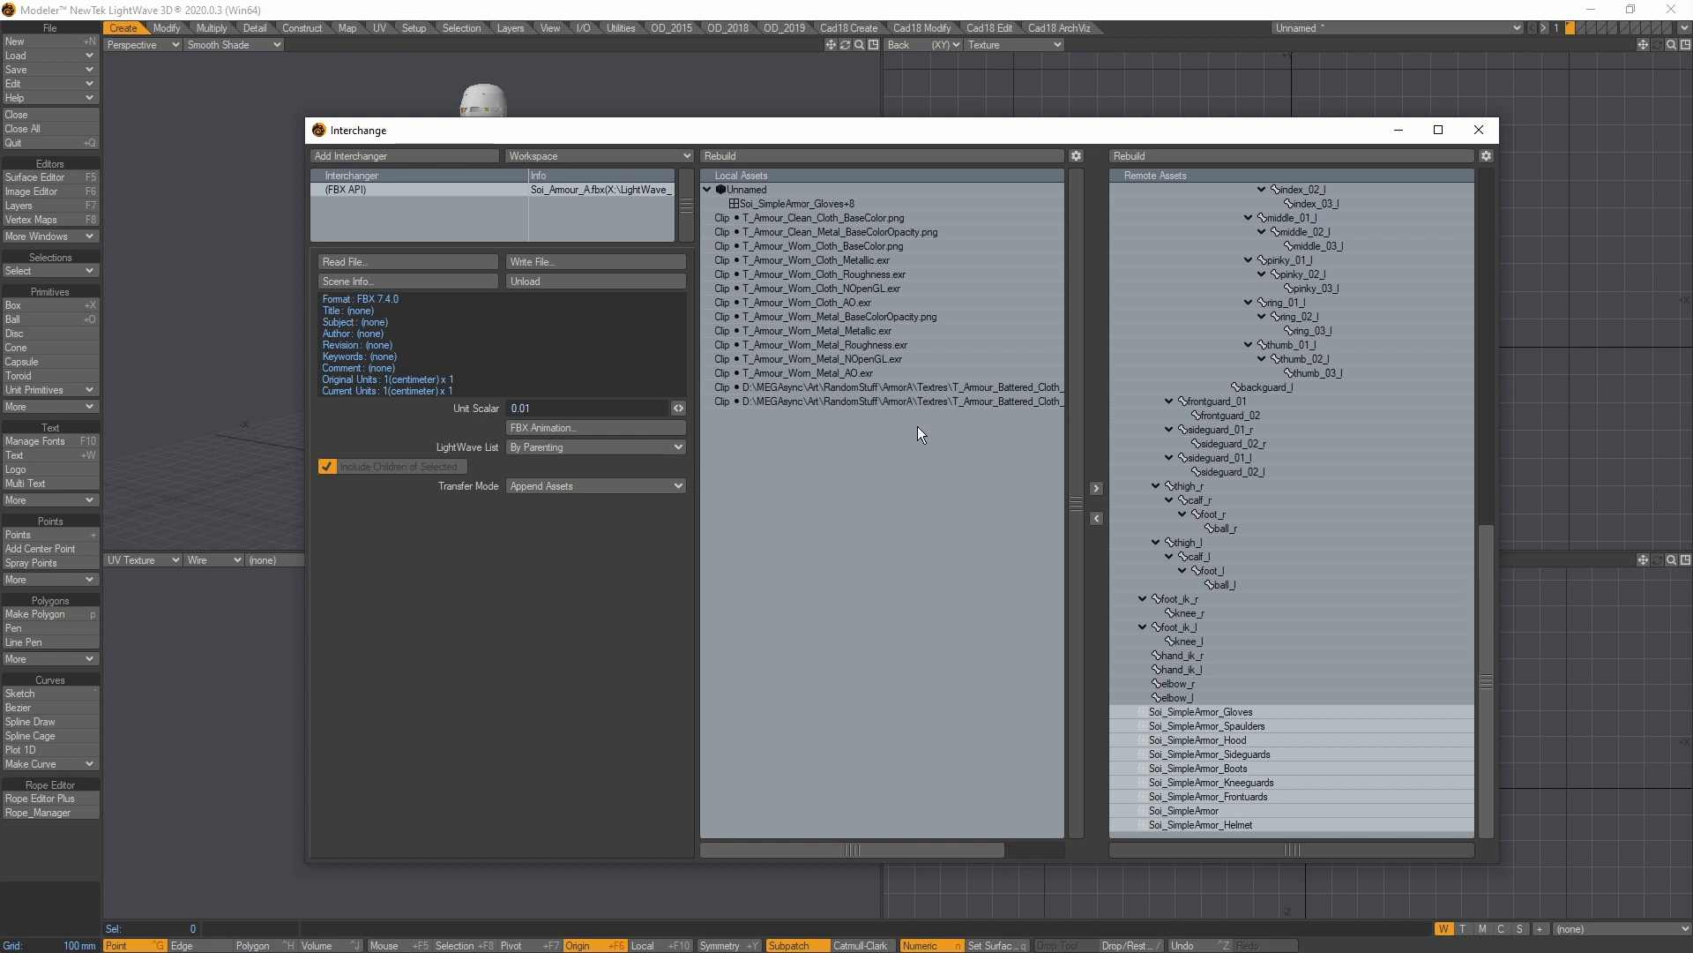
Close the Interchange window and examine the imported armour's shoulder, arm and full body up close in the perspective view.
{"action": "left_click_drag", "start_coordinate": [1067, 136], "coordinate": [1028, 98]}
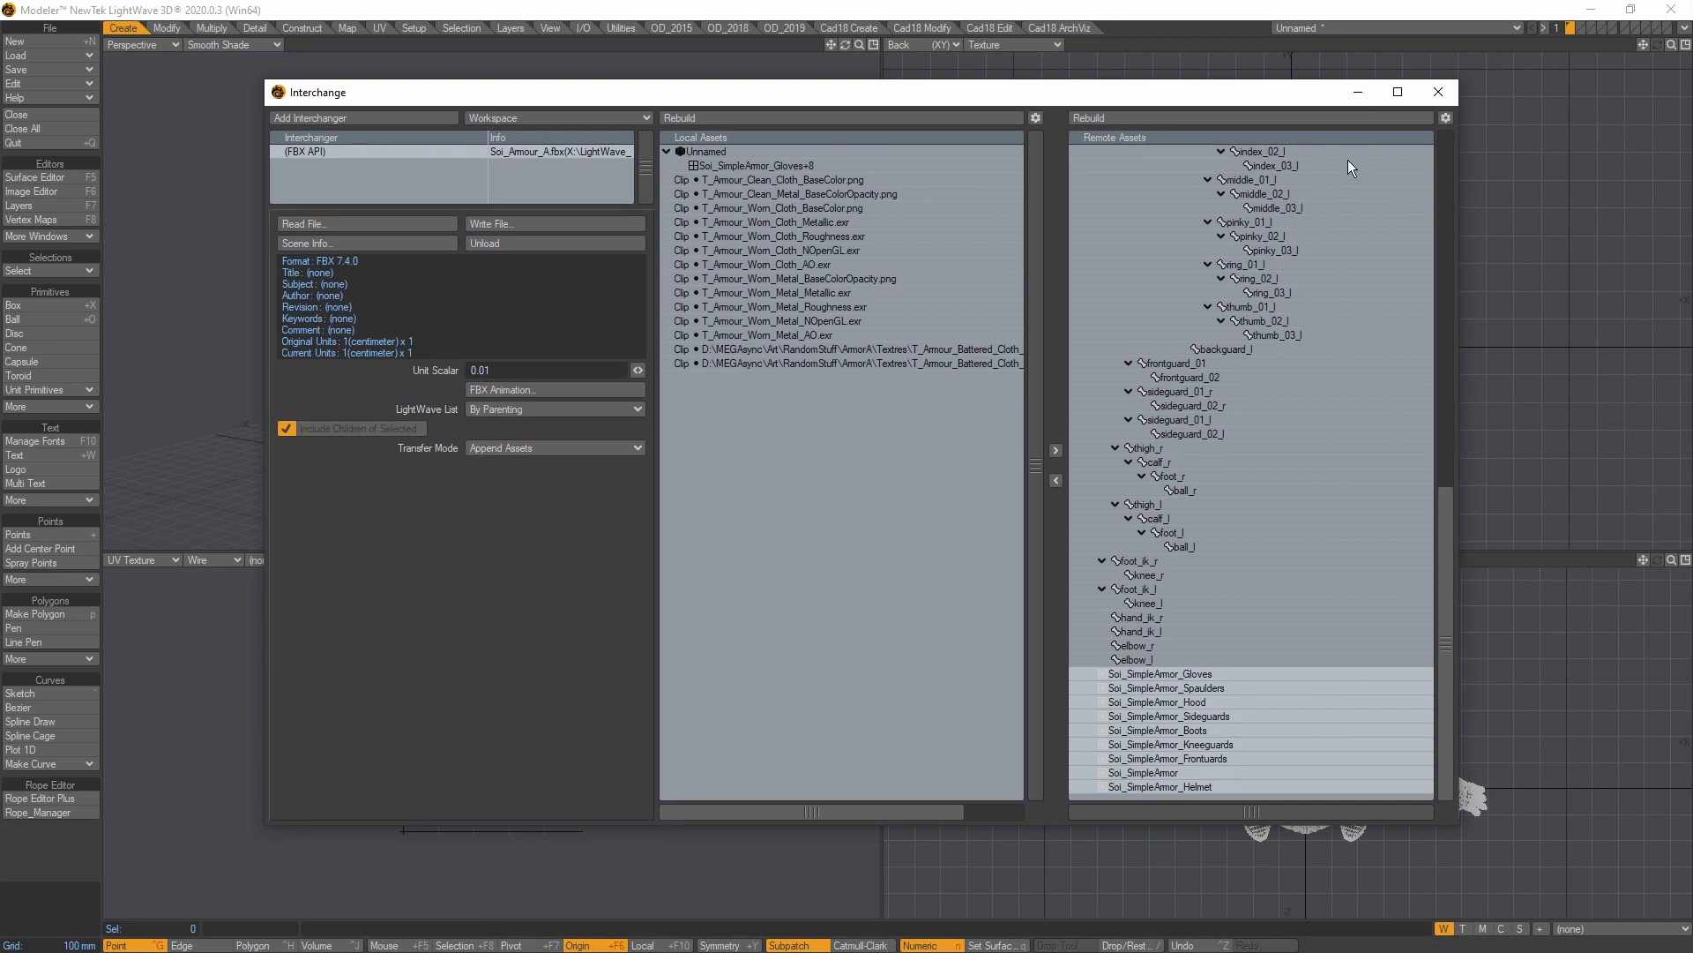
{"action": "left_click", "coordinate": [1435, 92]}
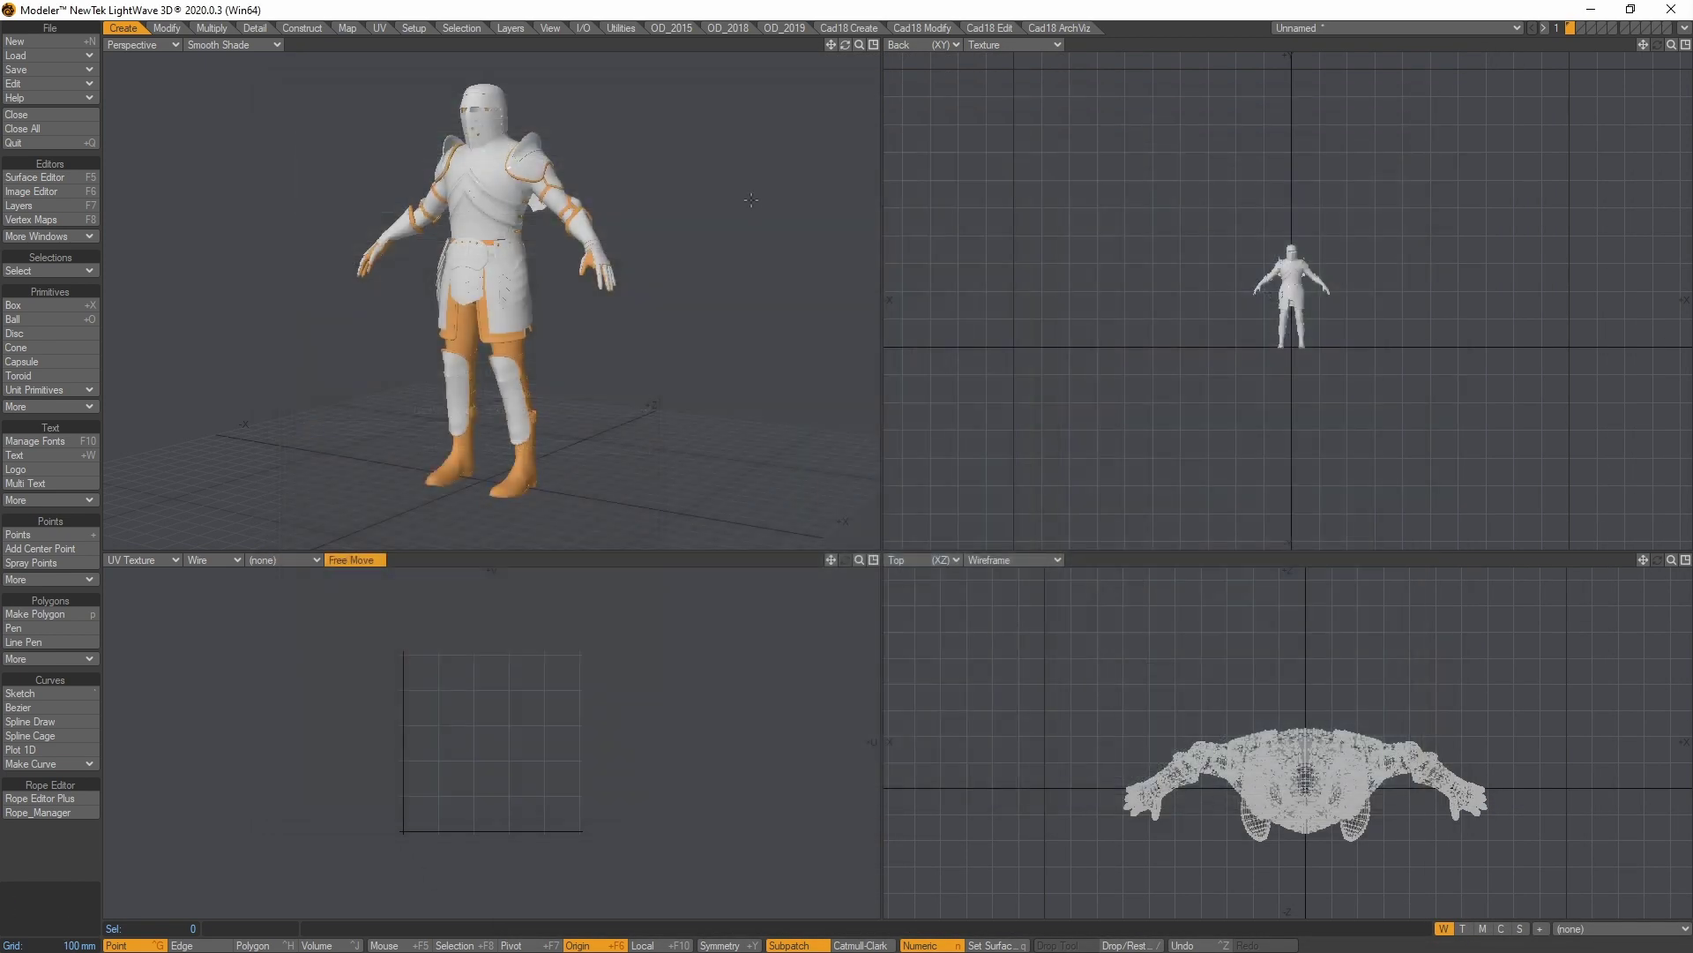
{"action": "scroll", "coordinate": [609, 188], "scroll_direction": "up", "scroll_amount": 5}
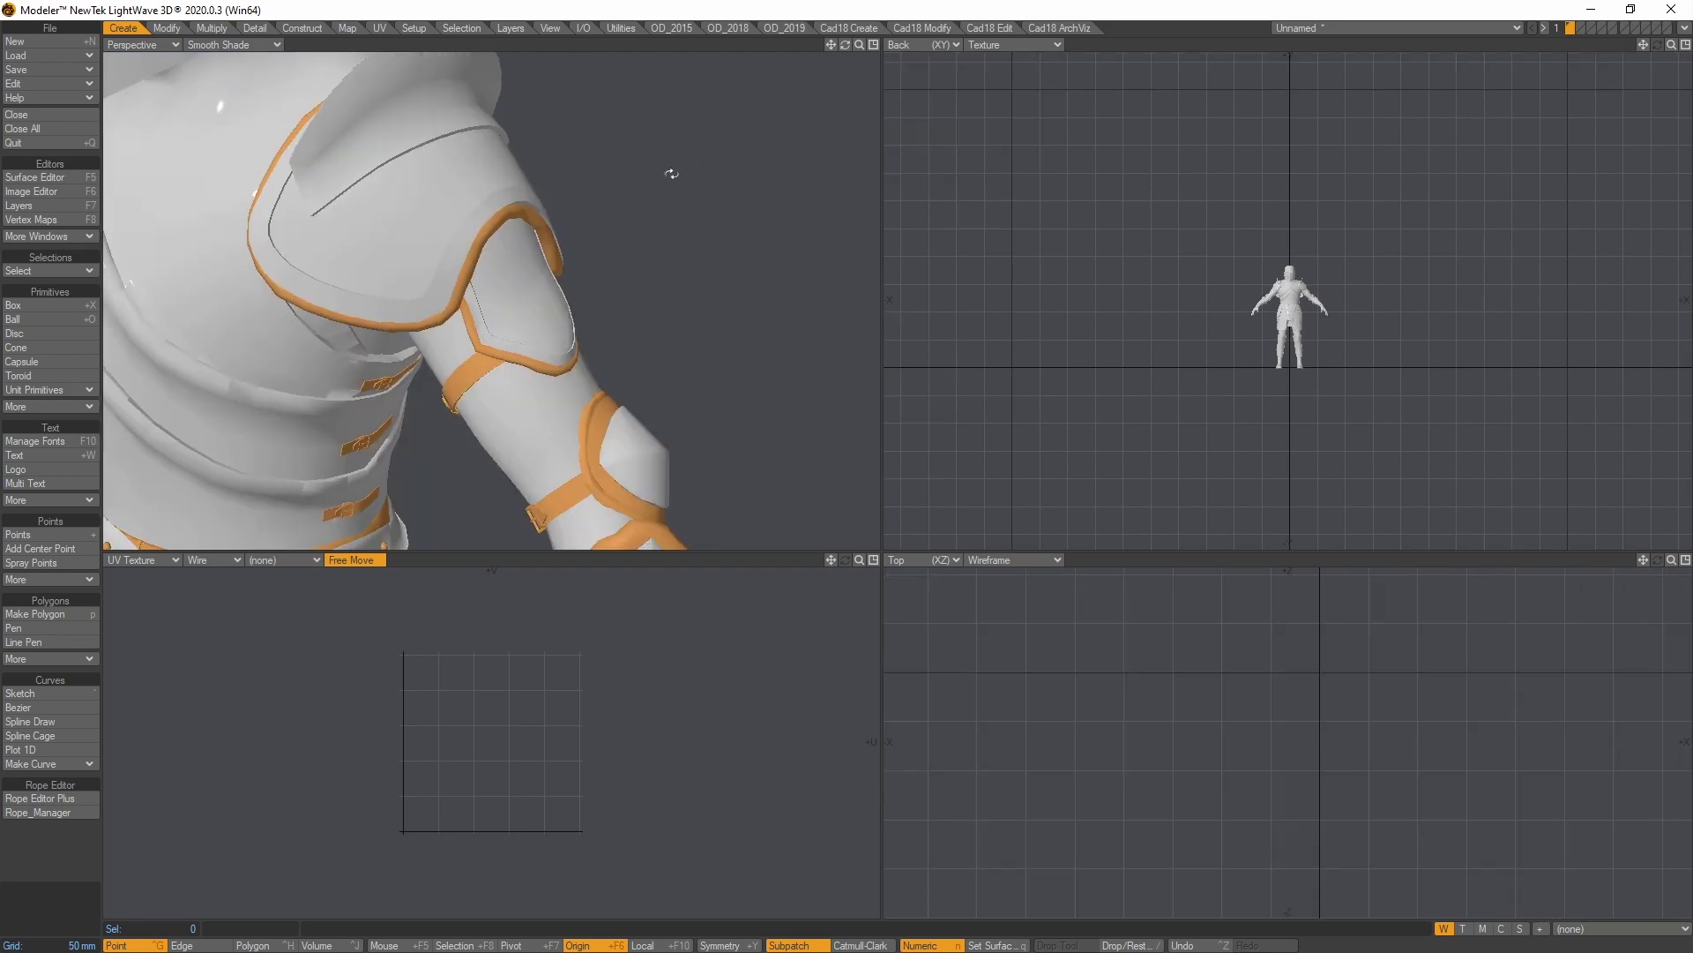
{"action": "left_click_drag", "start_coordinate": [535, 330], "coordinate": [463, 248], "text": "alt"}
{"action": "scroll", "coordinate": [416, 319], "scroll_direction": "down", "scroll_amount": 5}
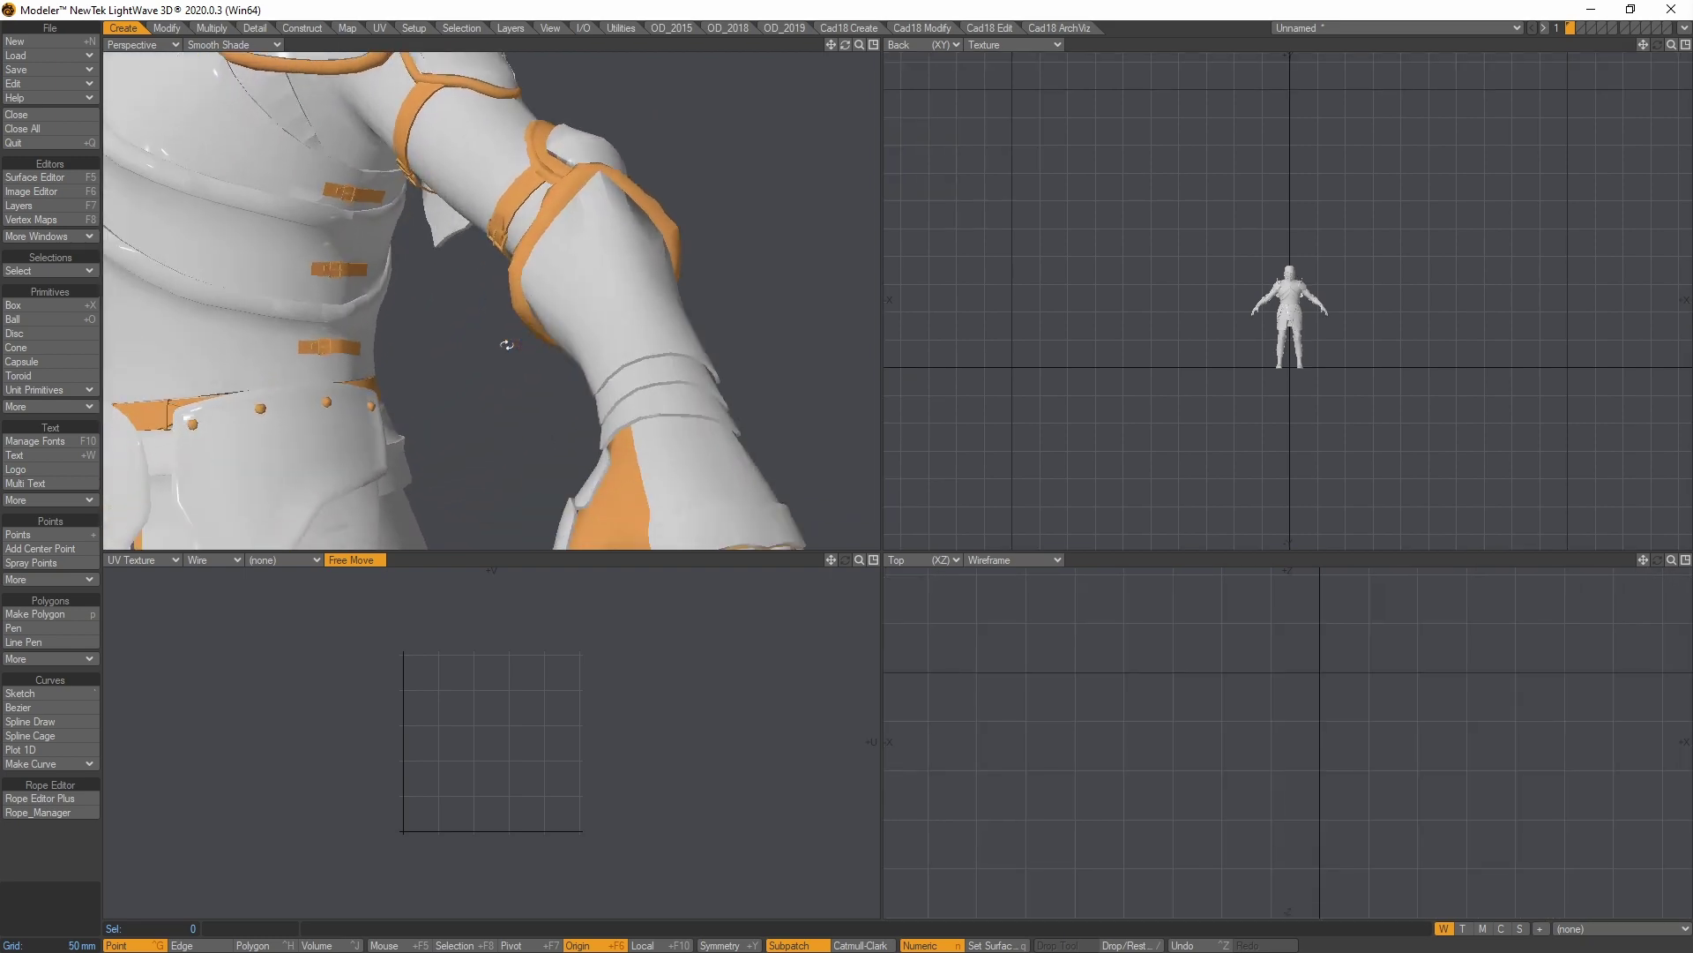
{"action": "left_click_drag", "start_coordinate": [423, 386], "coordinate": [520, 265], "text": "alt"}
{"action": "scroll", "coordinate": [476, 375], "scroll_direction": "up", "scroll_amount": 3}
{"action": "scroll", "coordinate": [506, 205], "scroll_direction": "down", "scroll_amount": 4}
{"action": "left_click_drag", "start_coordinate": [505, 205], "coordinate": [511, 318], "text": "alt+shift"}
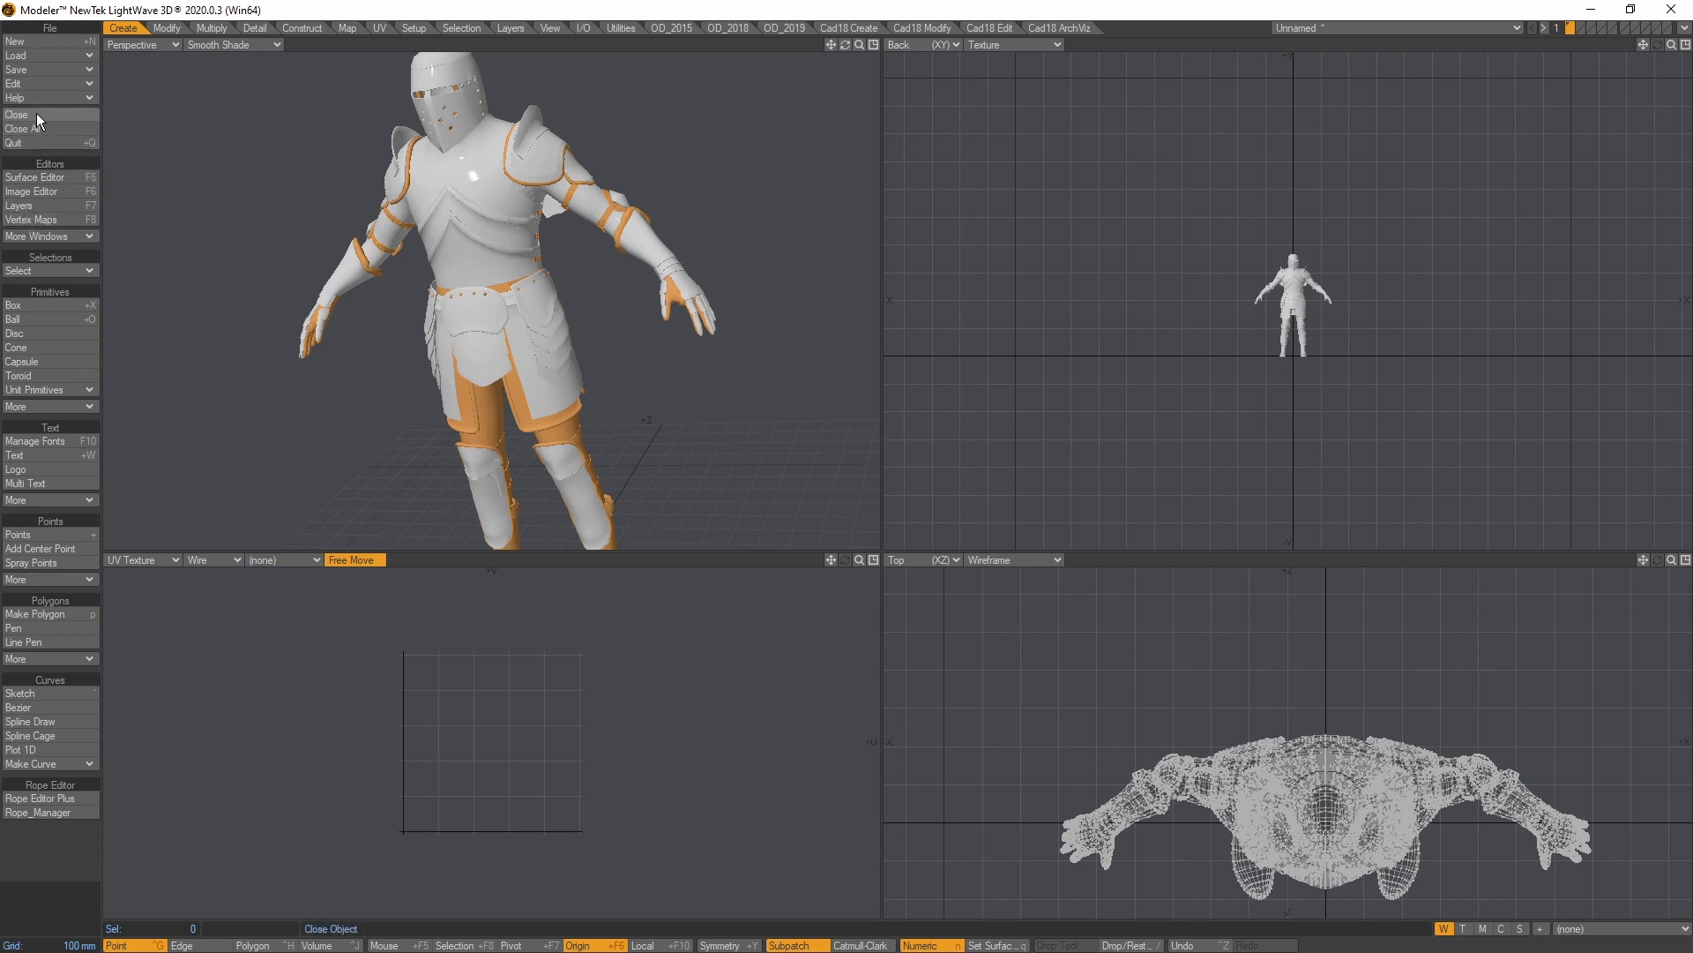
Inspect the settings of the battered cloth and battered metal armour surfaces in the Surface Editor, and close it.
{"action": "left_click", "coordinate": [34, 177]}
{"action": "left_click_drag", "start_coordinate": [1320, 726], "coordinate": [1296, 748]}
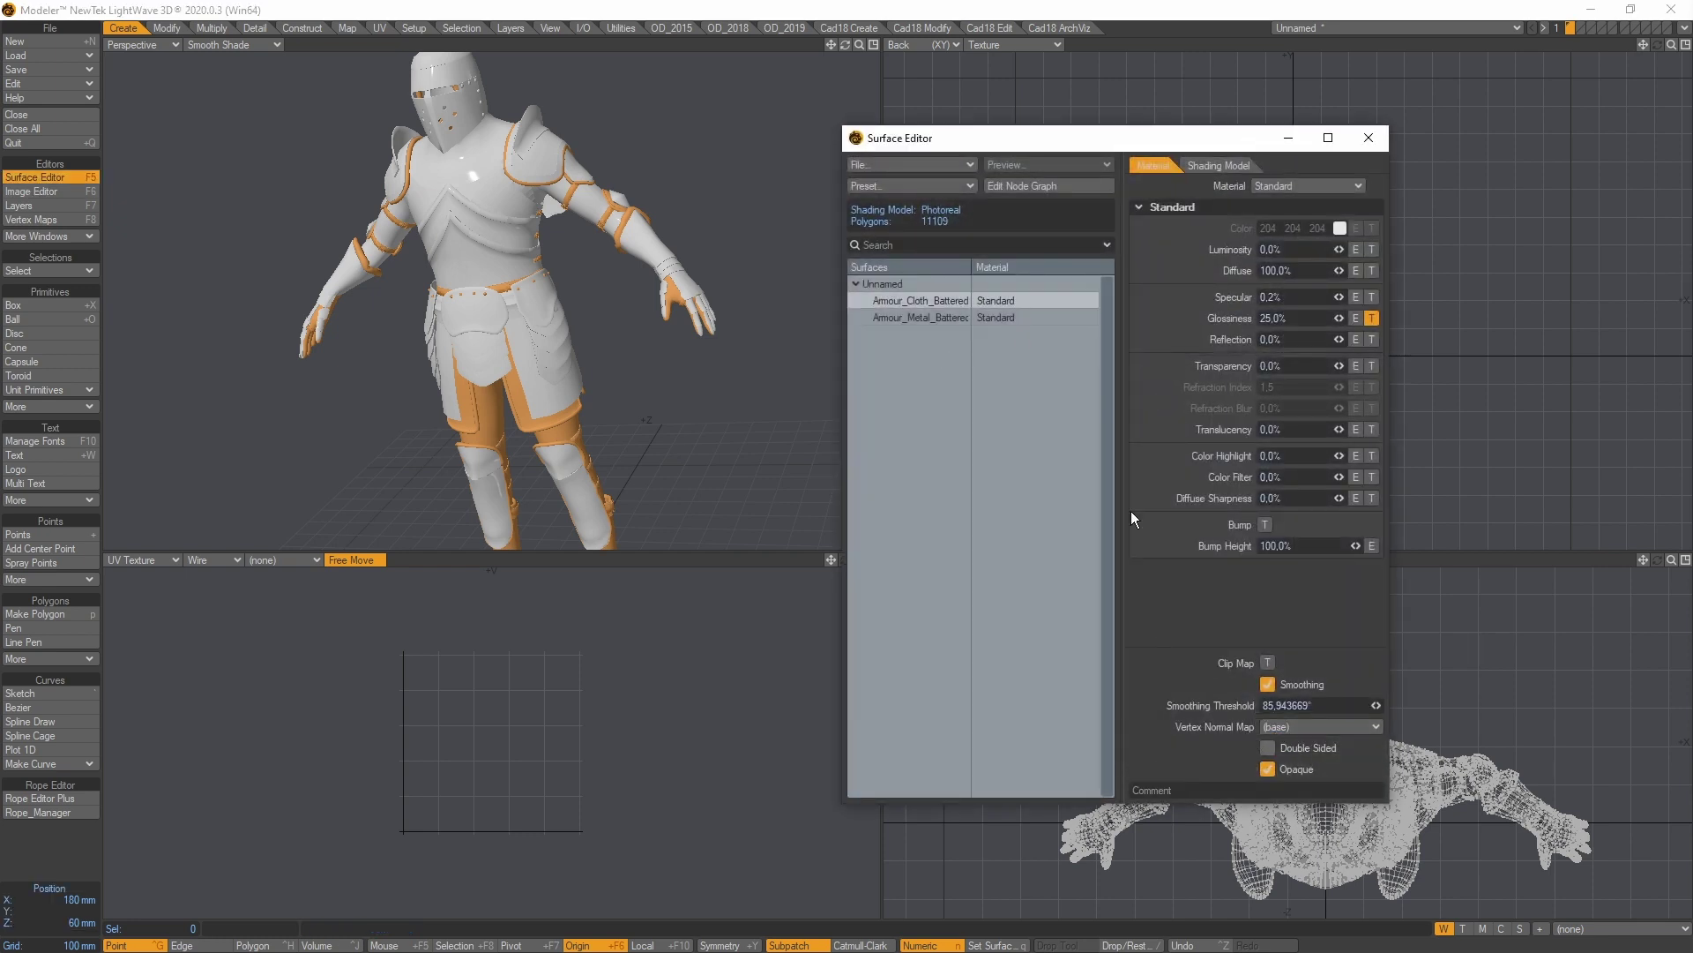
{"action": "left_click", "coordinate": [1000, 318]}
{"action": "left_click_drag", "start_coordinate": [1300, 724], "coordinate": [1300, 738]}
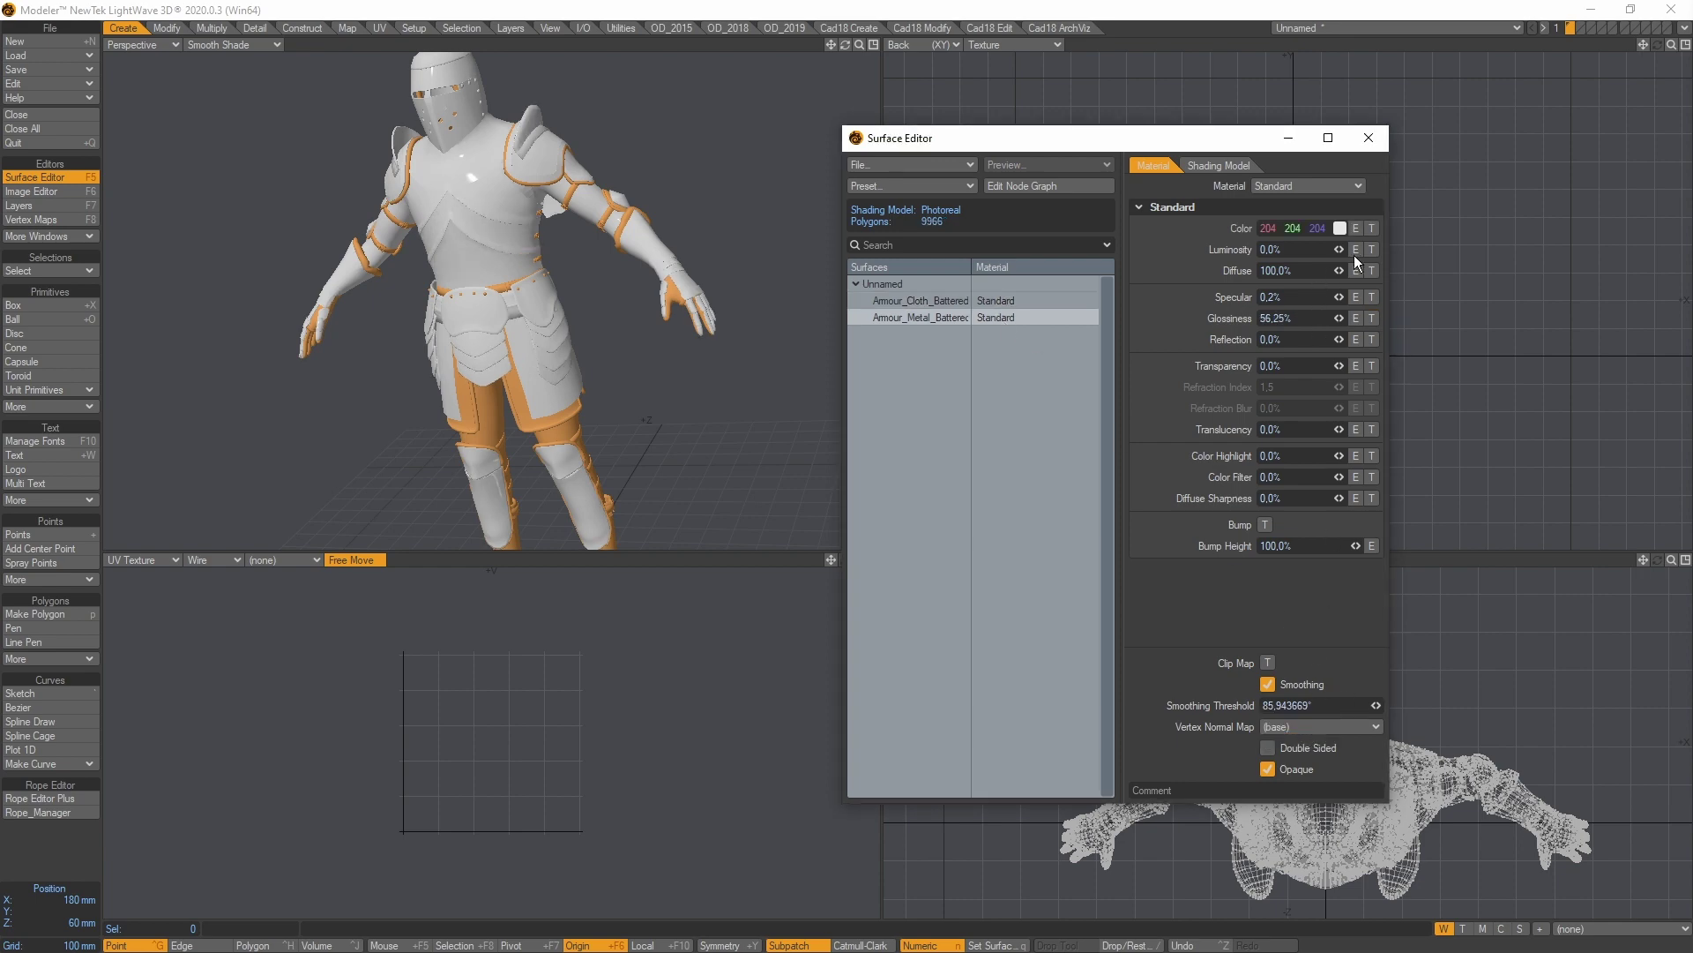
{"action": "left_click", "coordinate": [1368, 138]}
Fit the armour in the views for a last look and close all objects without saving.
{"action": "left_click_drag", "start_coordinate": [750, 264], "coordinate": [642, 190], "text": "alt"}
{"action": "key", "text": "a"}
{"action": "left_click_drag", "start_coordinate": [441, 229], "coordinate": [624, 359], "text": "alt"}
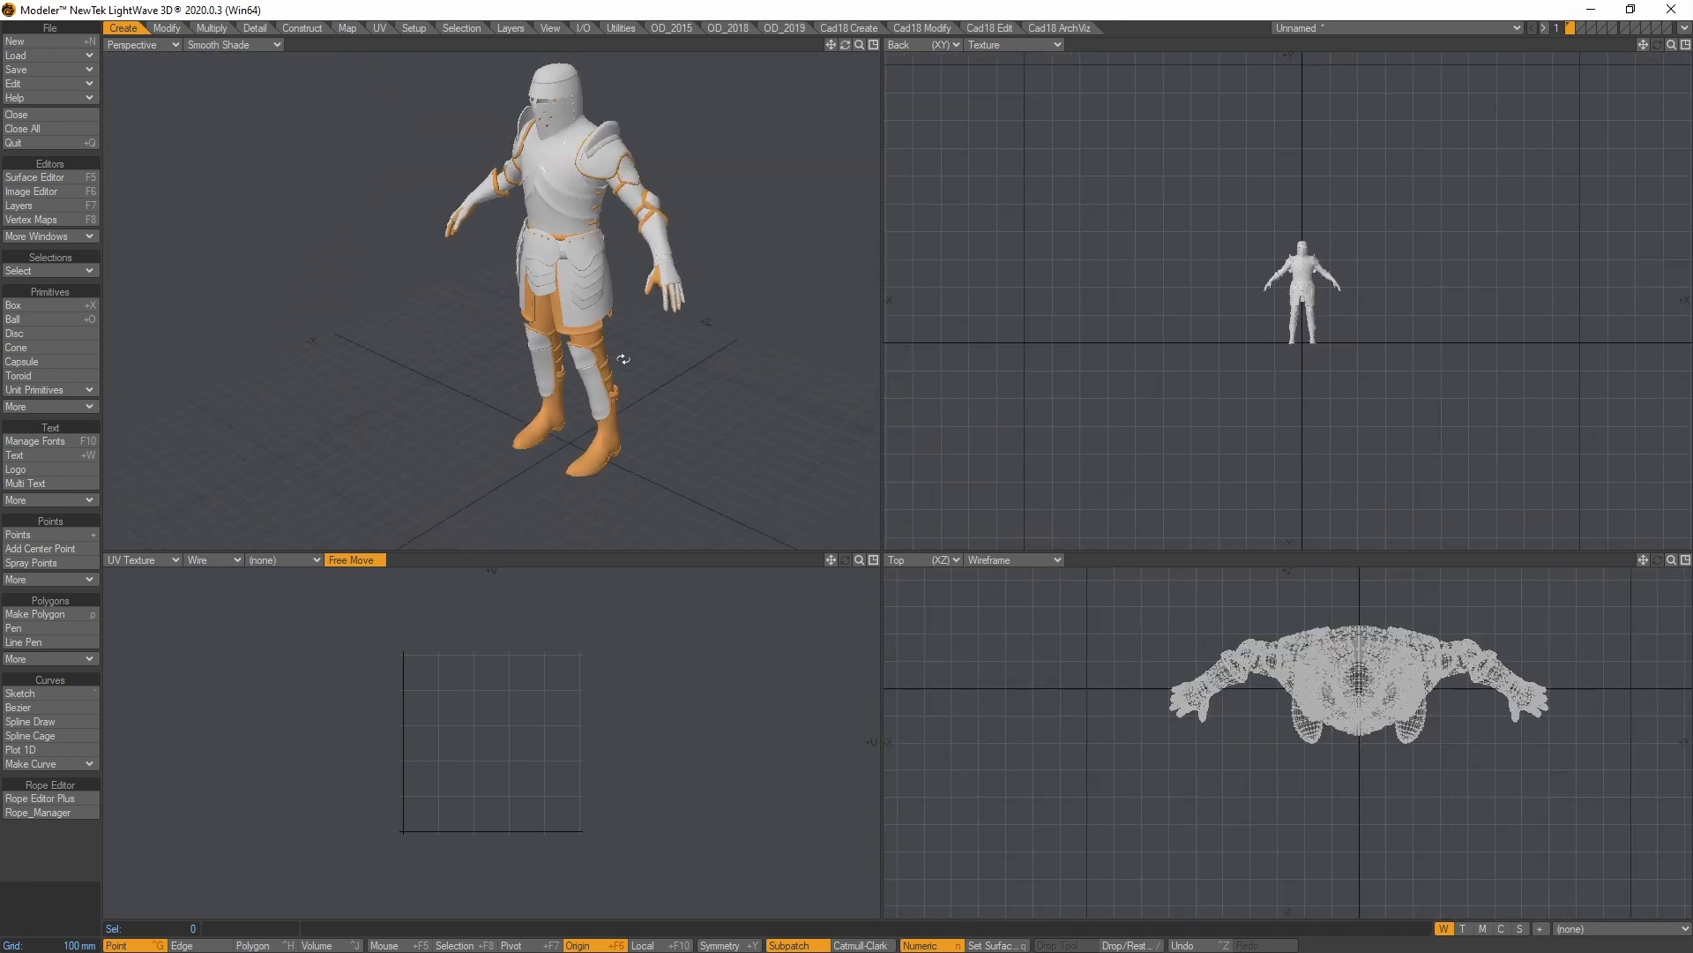
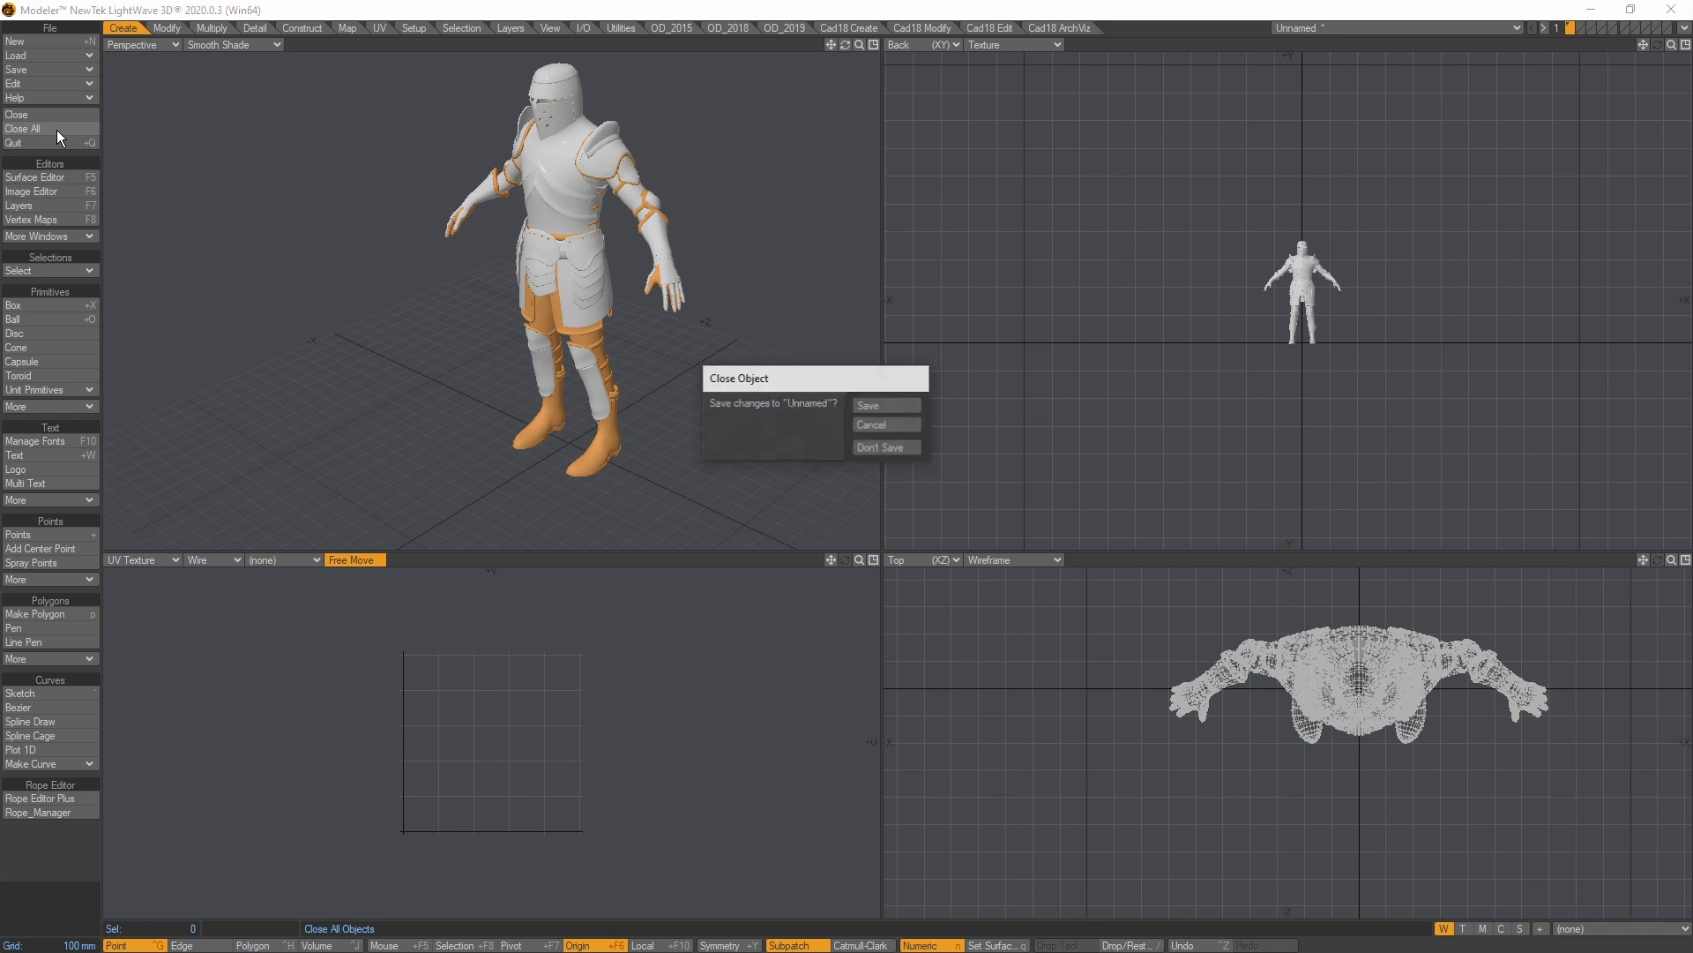
{"action": "left_click", "coordinate": [882, 449]}
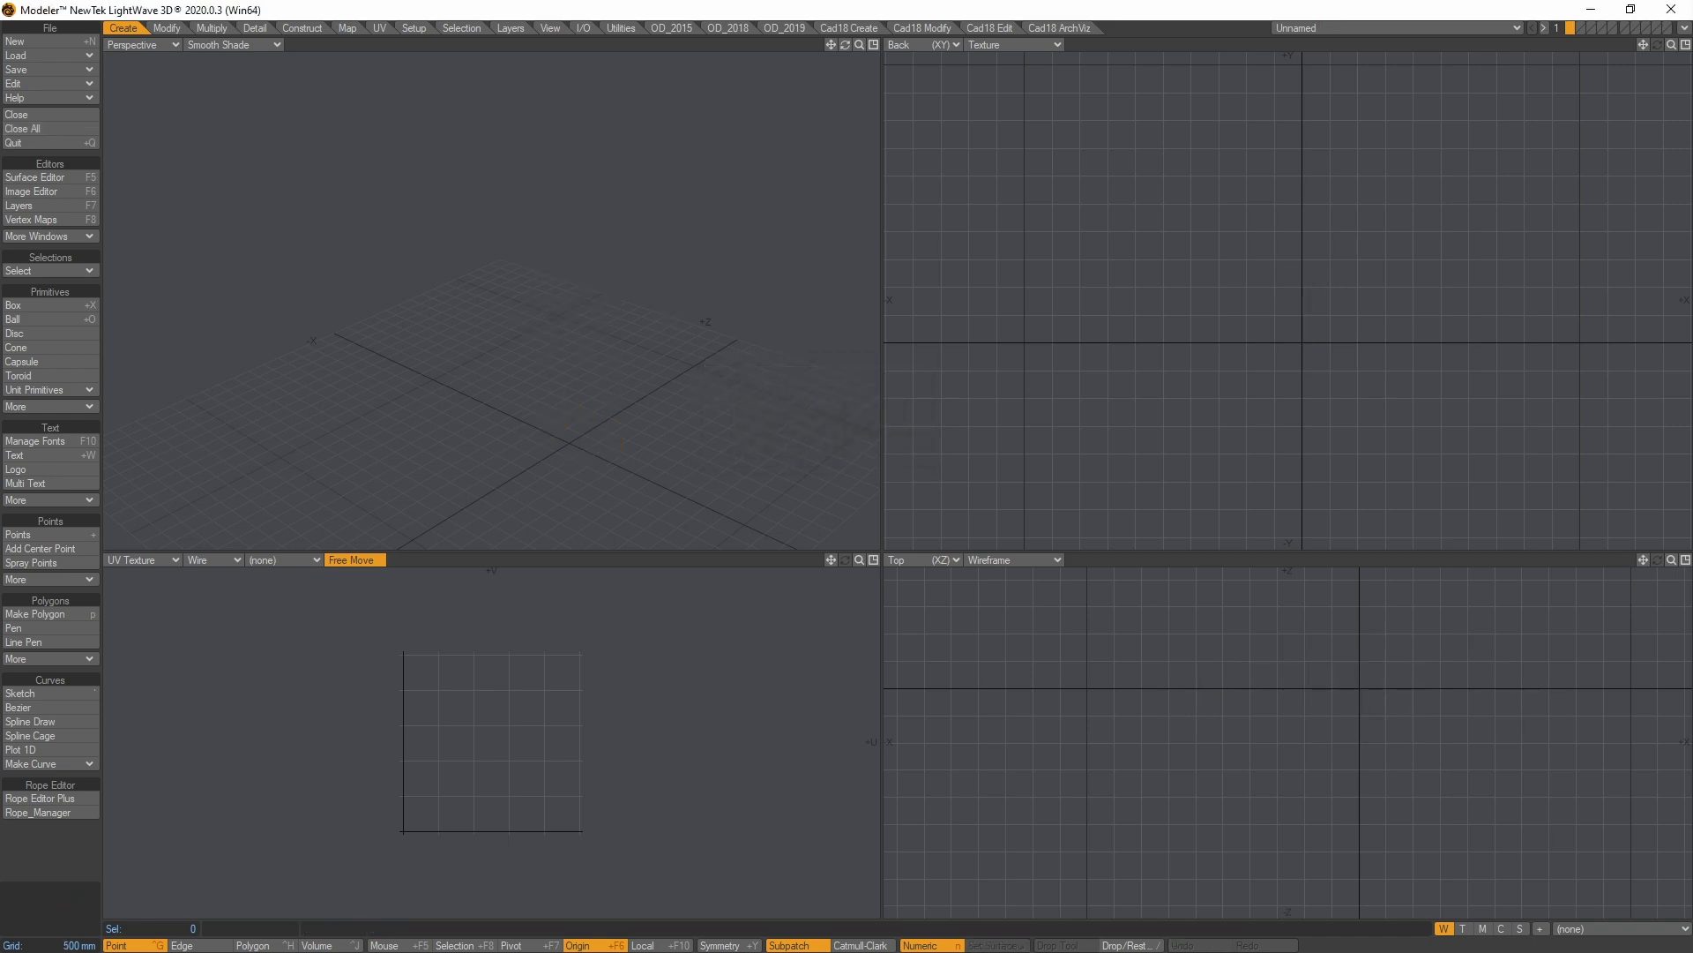
Switch to LightWave Layout and load the Soi_Armour_A_default object from the Soi_Armour folder.
{"action": "key", "text": "F12"}
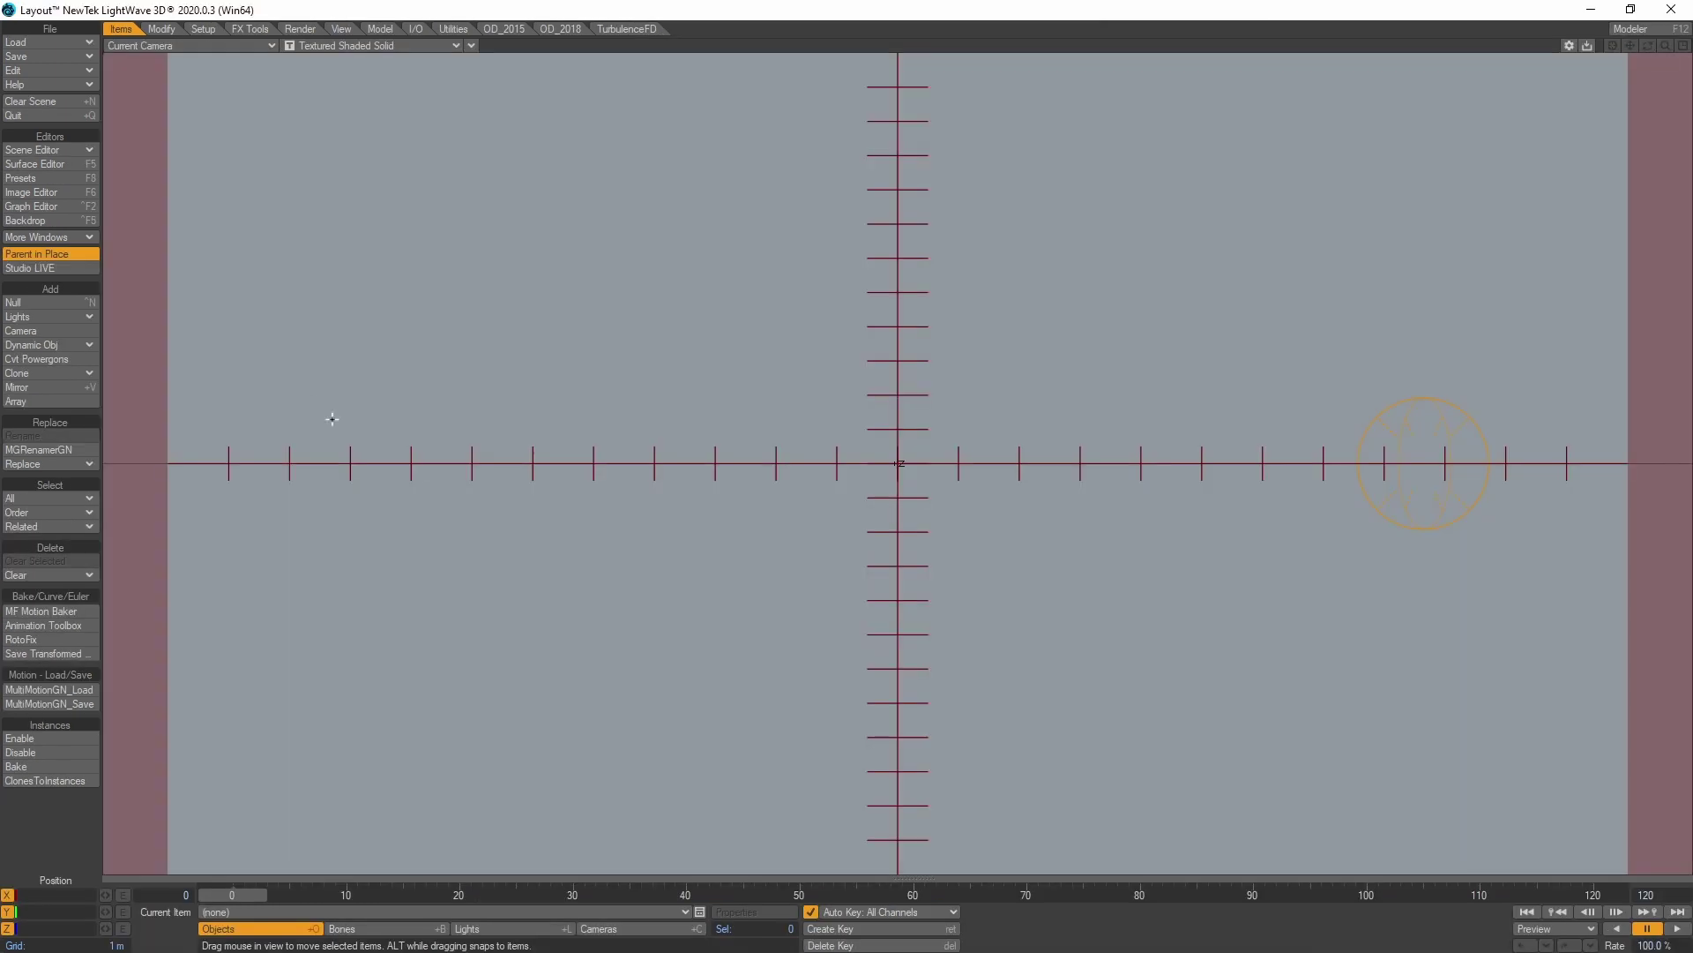
{"action": "key", "text": "plus"}
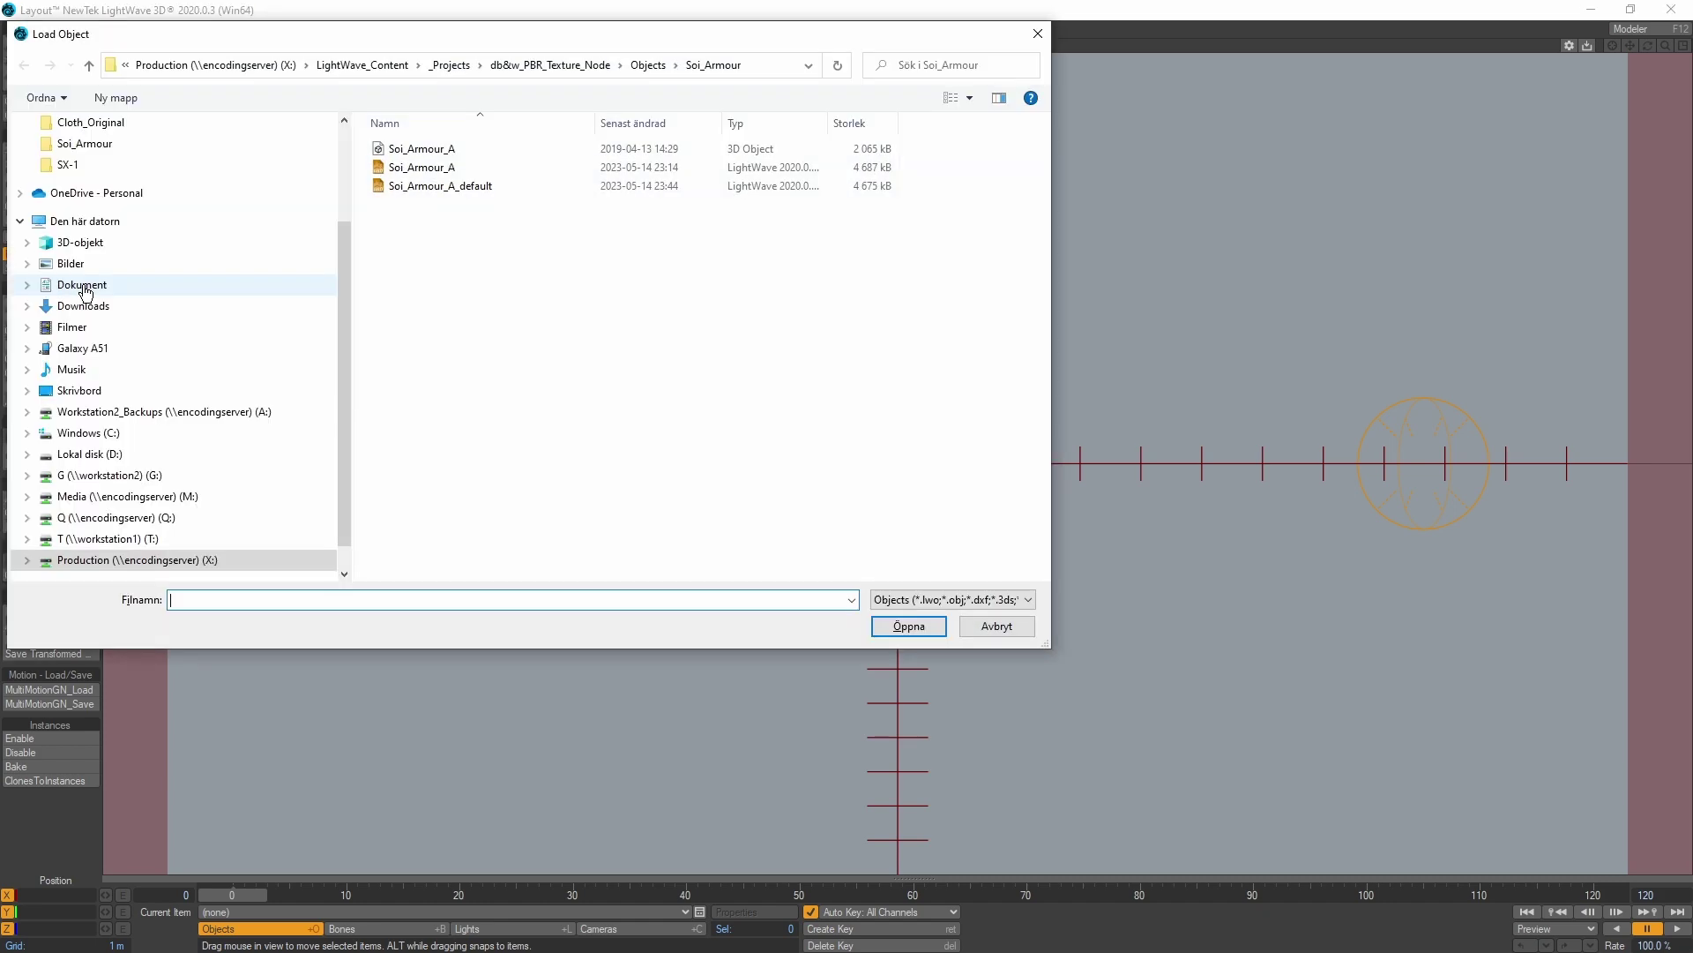
{"action": "left_click", "coordinate": [480, 189]}
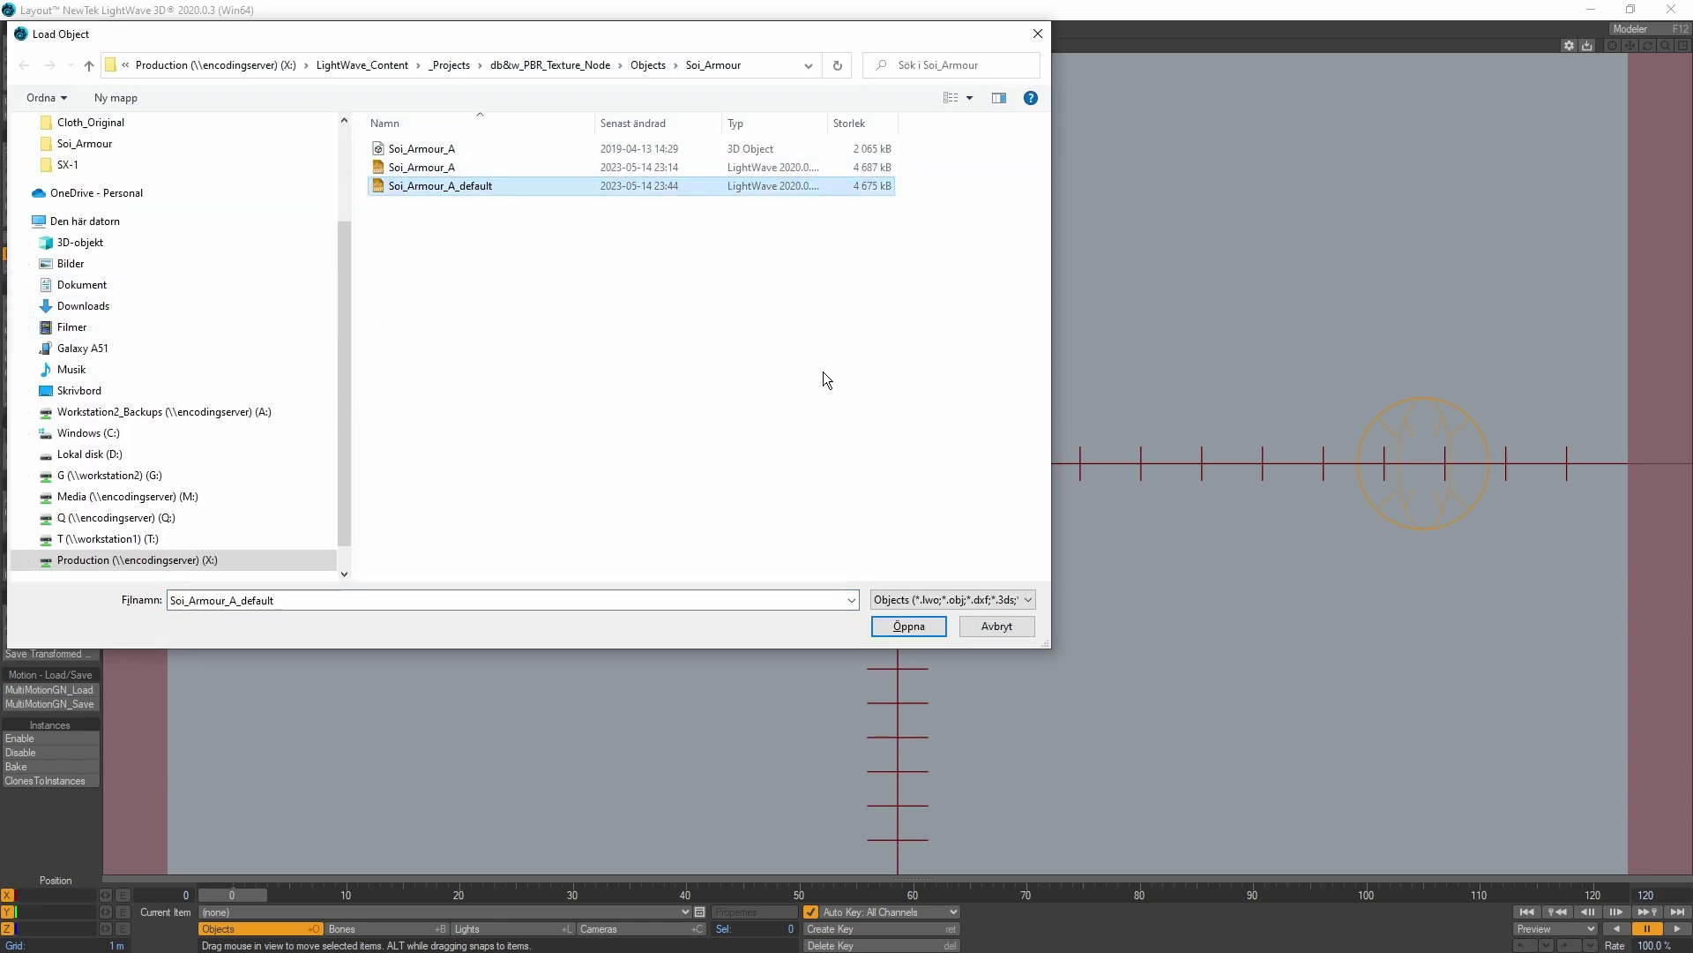
{"action": "left_click", "coordinate": [909, 626]}
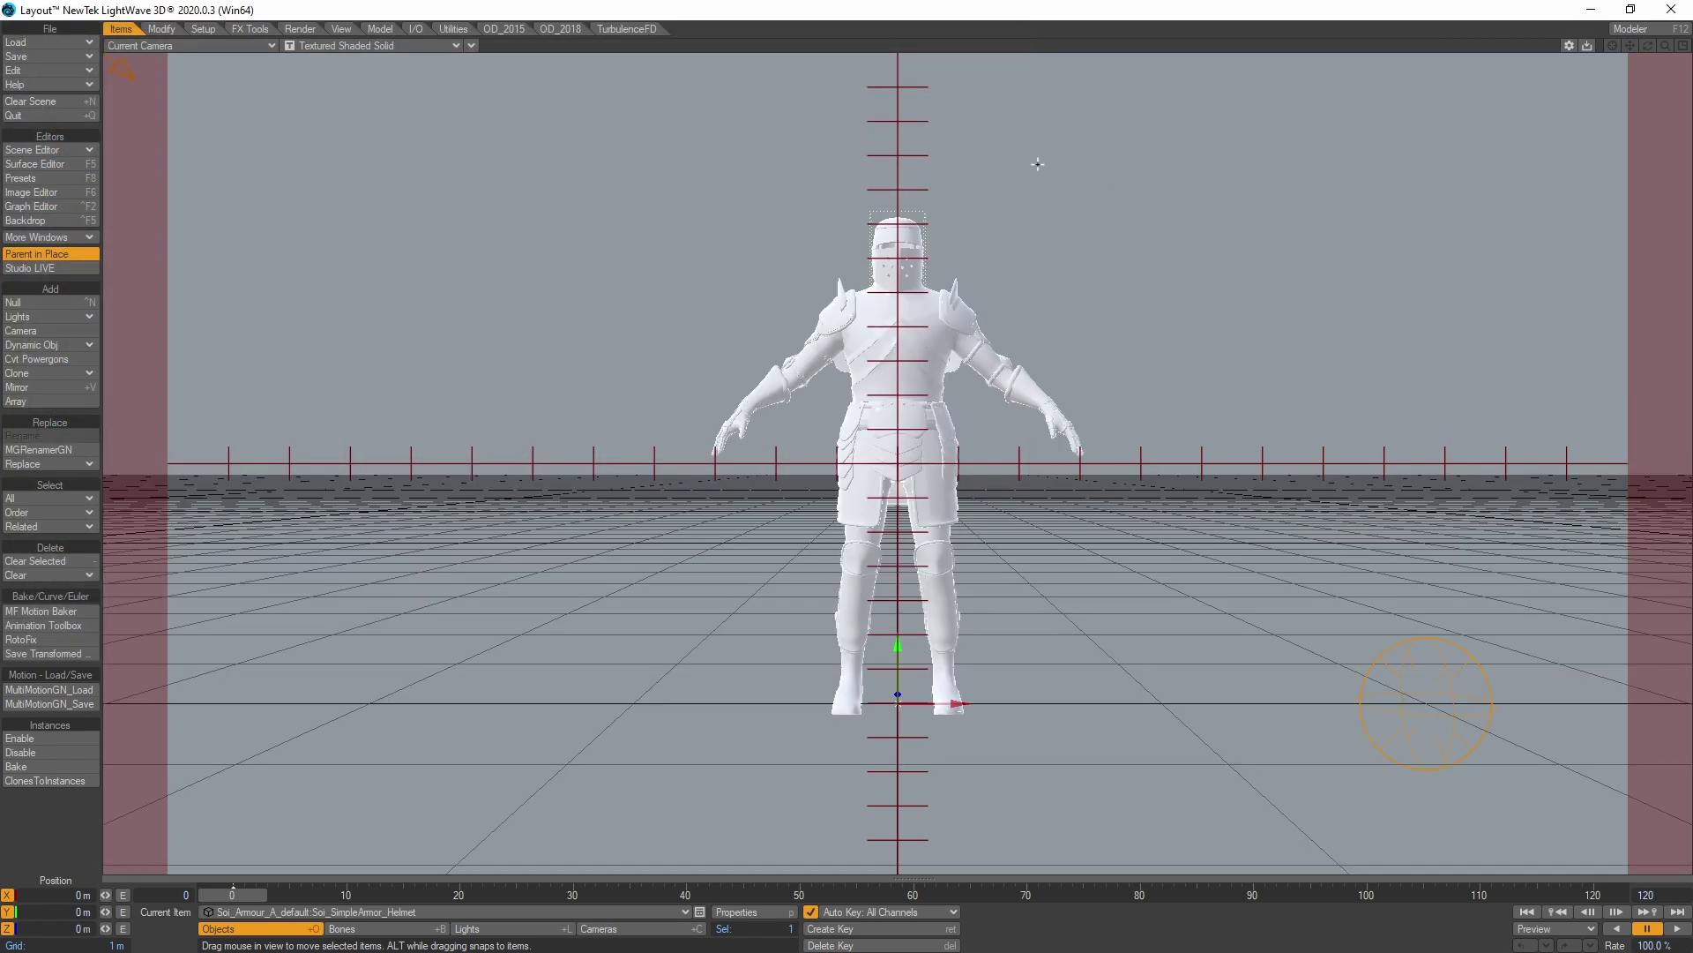
Change the viewport from camera view to Perspective and view the armour at an angle from above.
{"action": "left_click", "coordinate": [216, 46]}
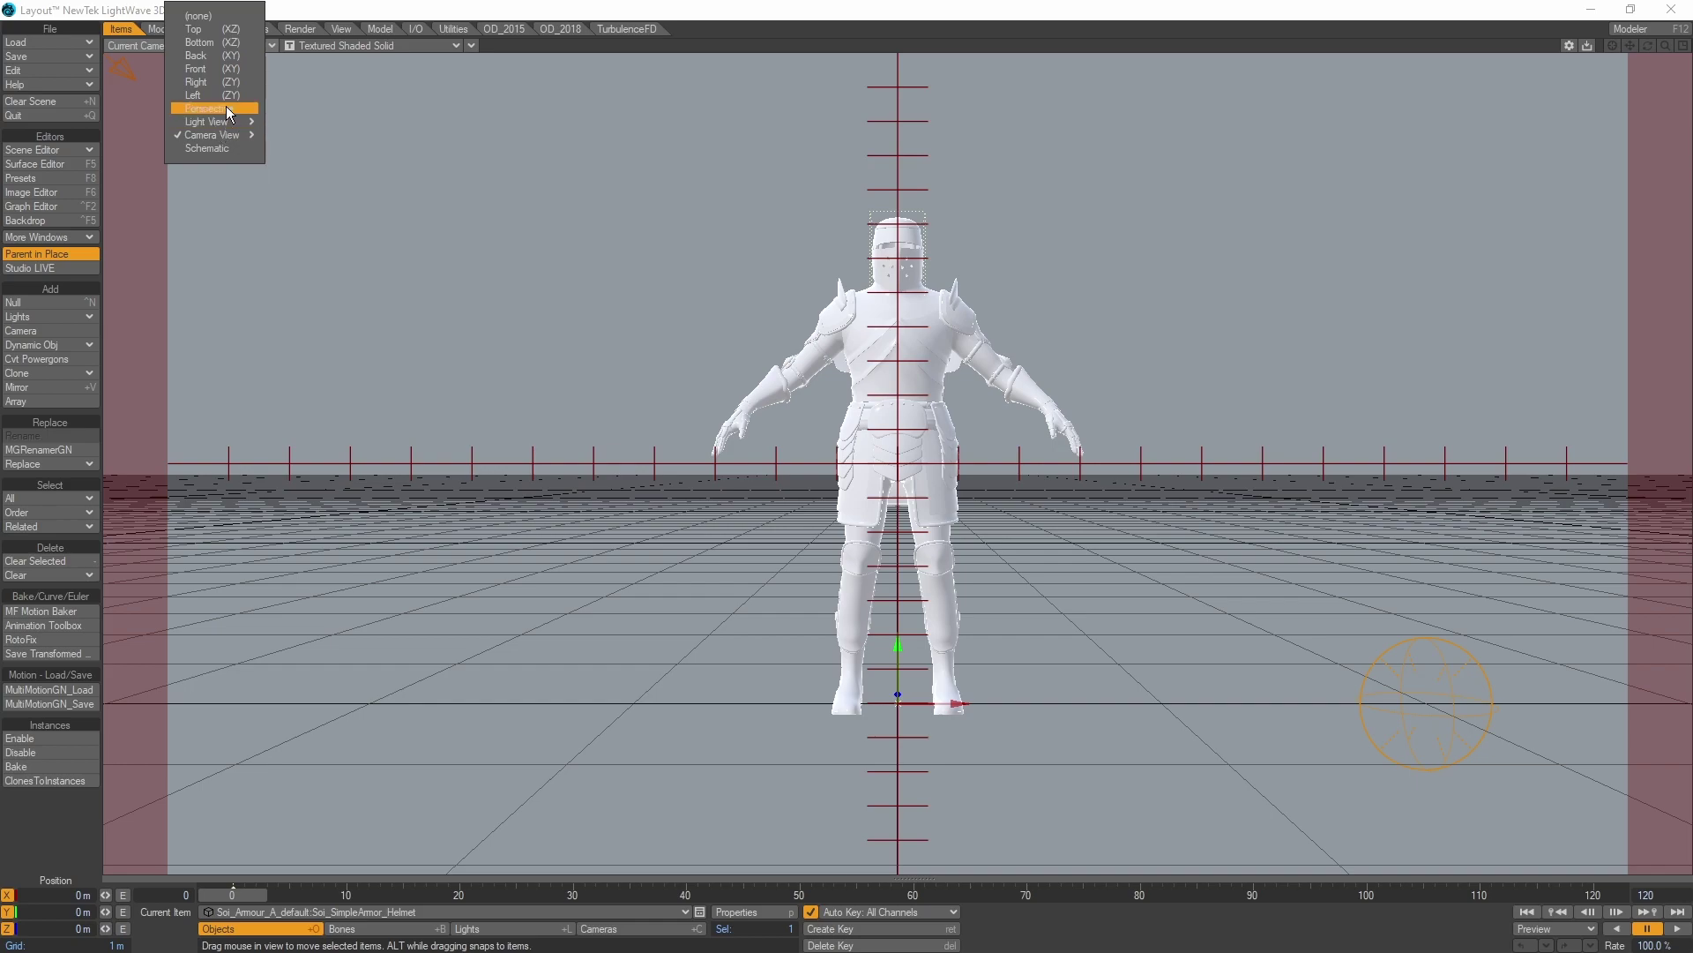
{"action": "left_click", "coordinate": [210, 109]}
{"action": "left_click_drag", "start_coordinate": [959, 248], "coordinate": [547, 273], "text": "alt"}
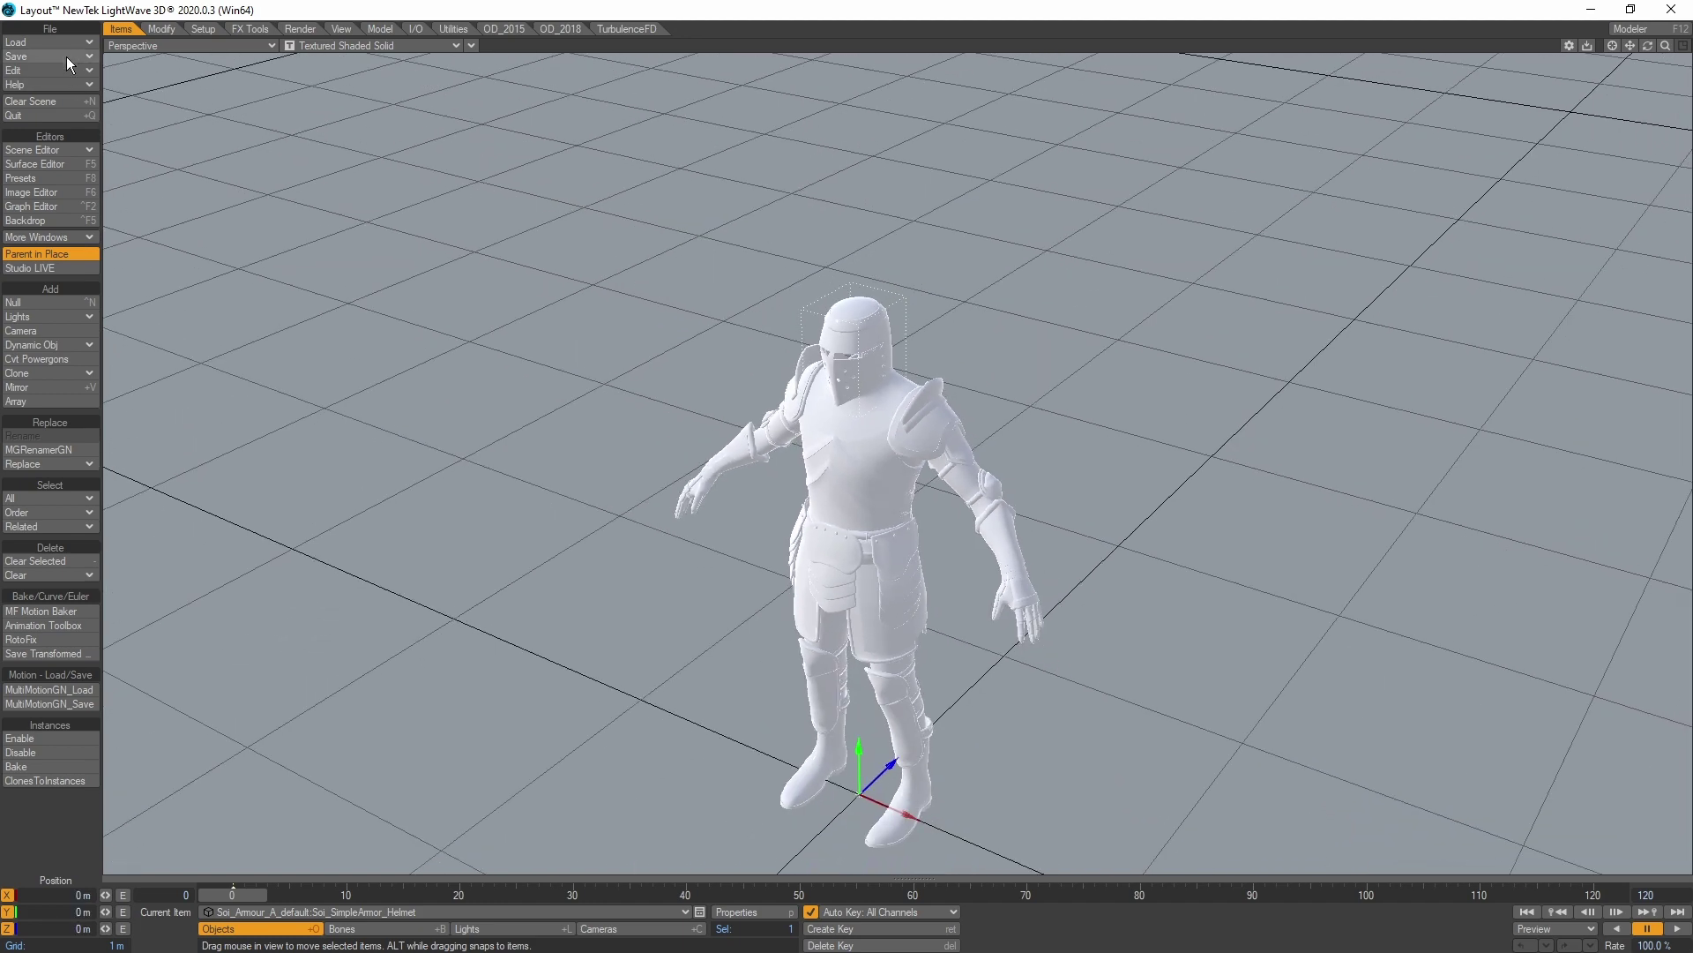
Open the Surface Editor, check the Armour_Metal surface's Principled BSDF settings, and select the Armour_Cloth surface.
{"action": "left_click", "coordinate": [37, 164]}
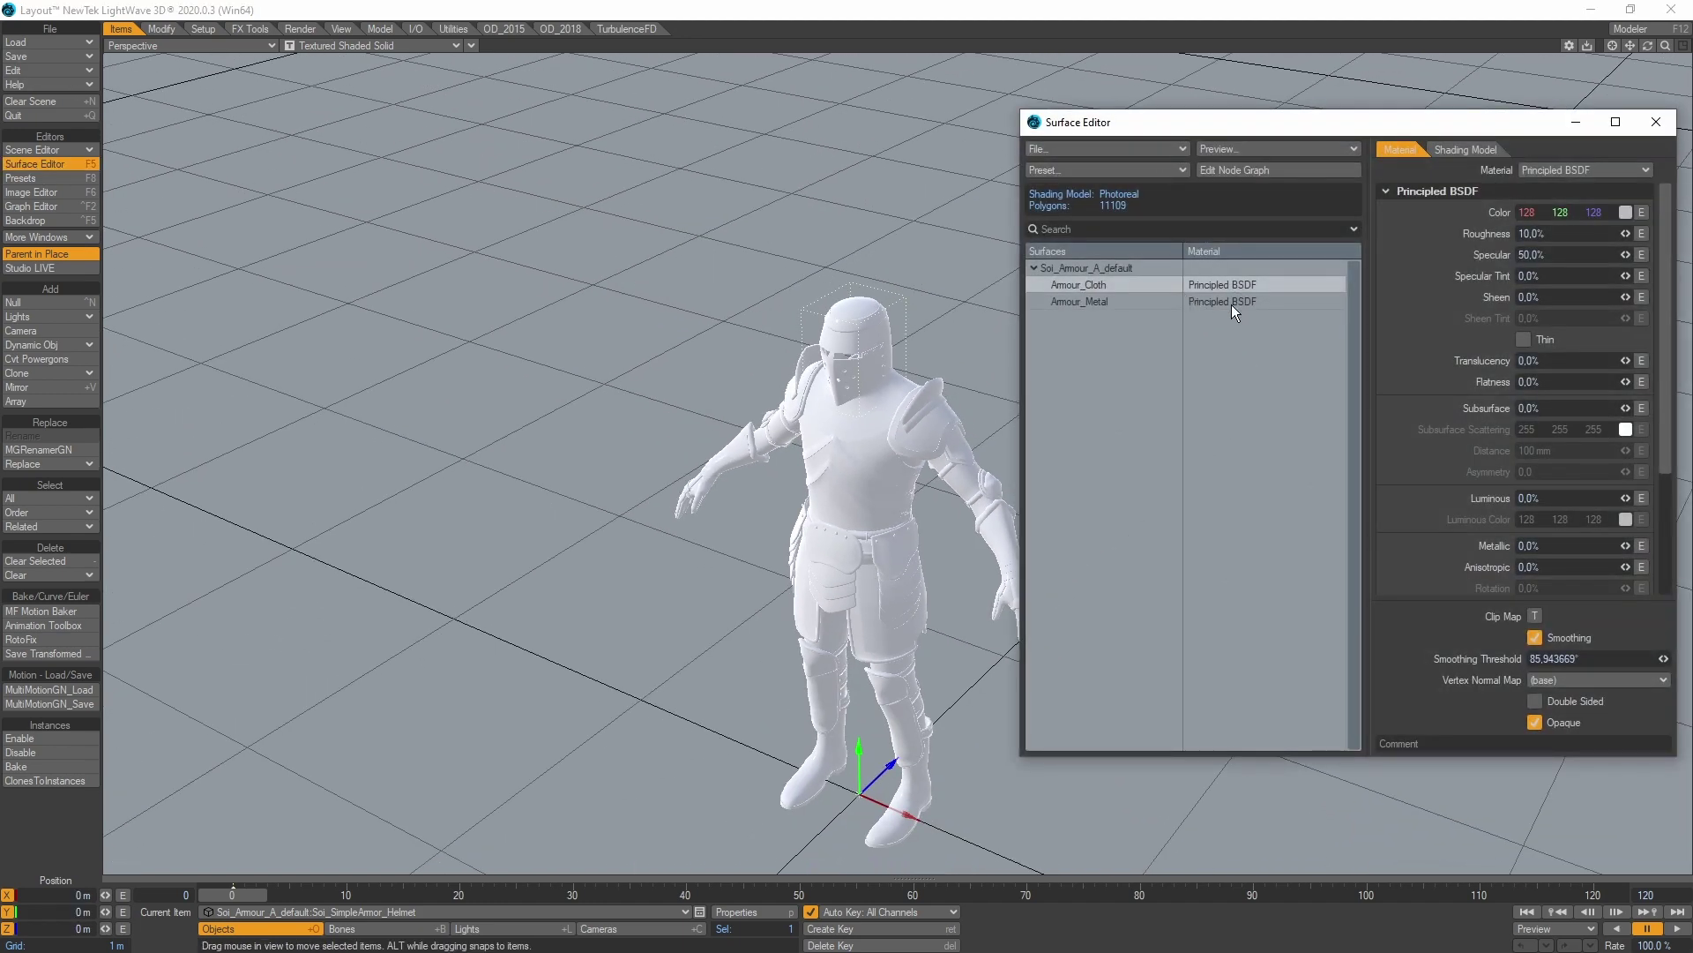
{"action": "left_click", "coordinate": [1088, 300]}
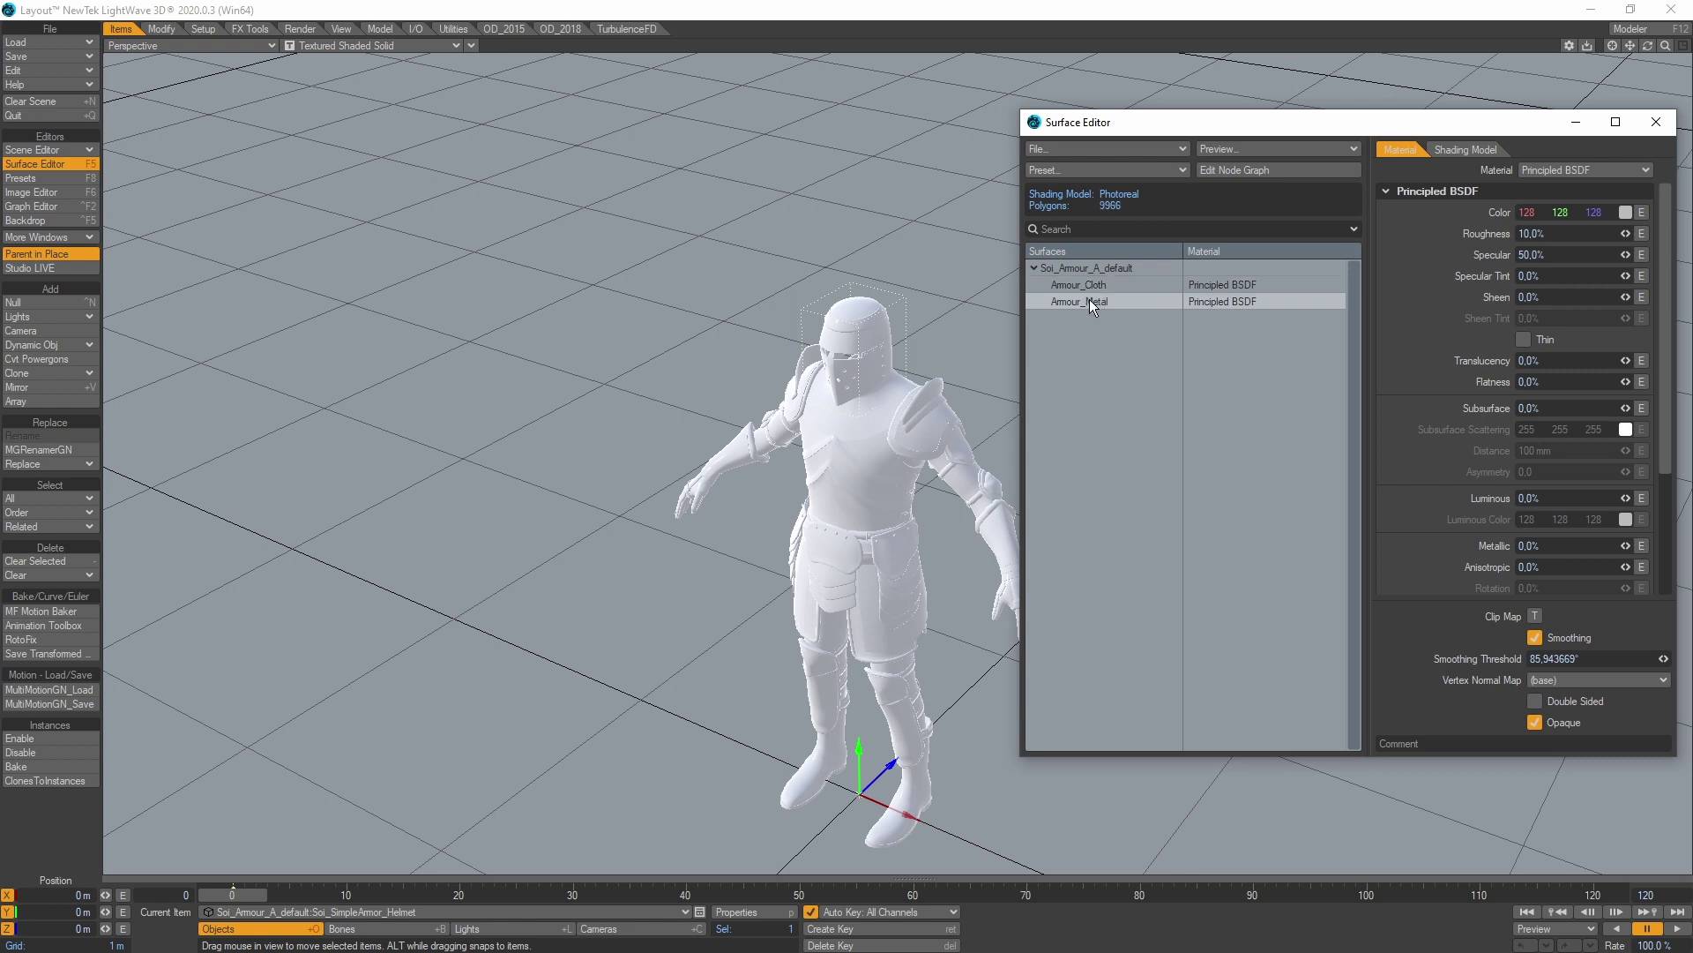
{"action": "left_click", "coordinate": [1228, 284]}
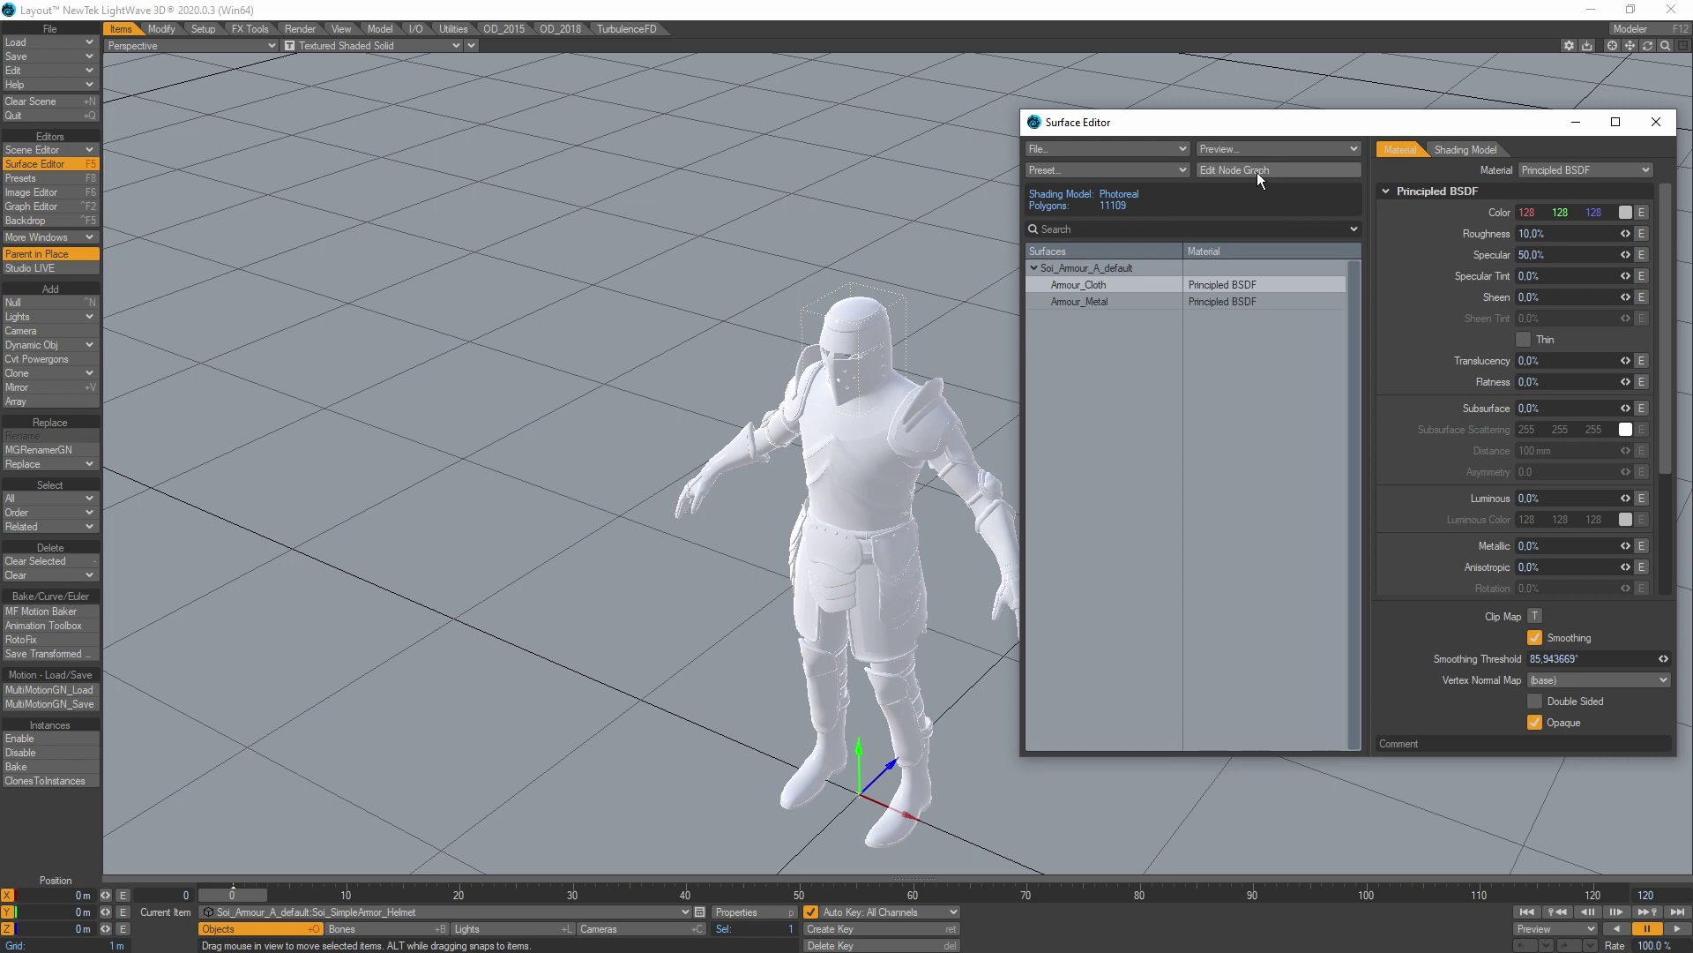
Start loading images in the Image Editor and review the Clean, Cloth_Original and Soi_Armour texture folders.
{"action": "left_click", "coordinate": [44, 192]}
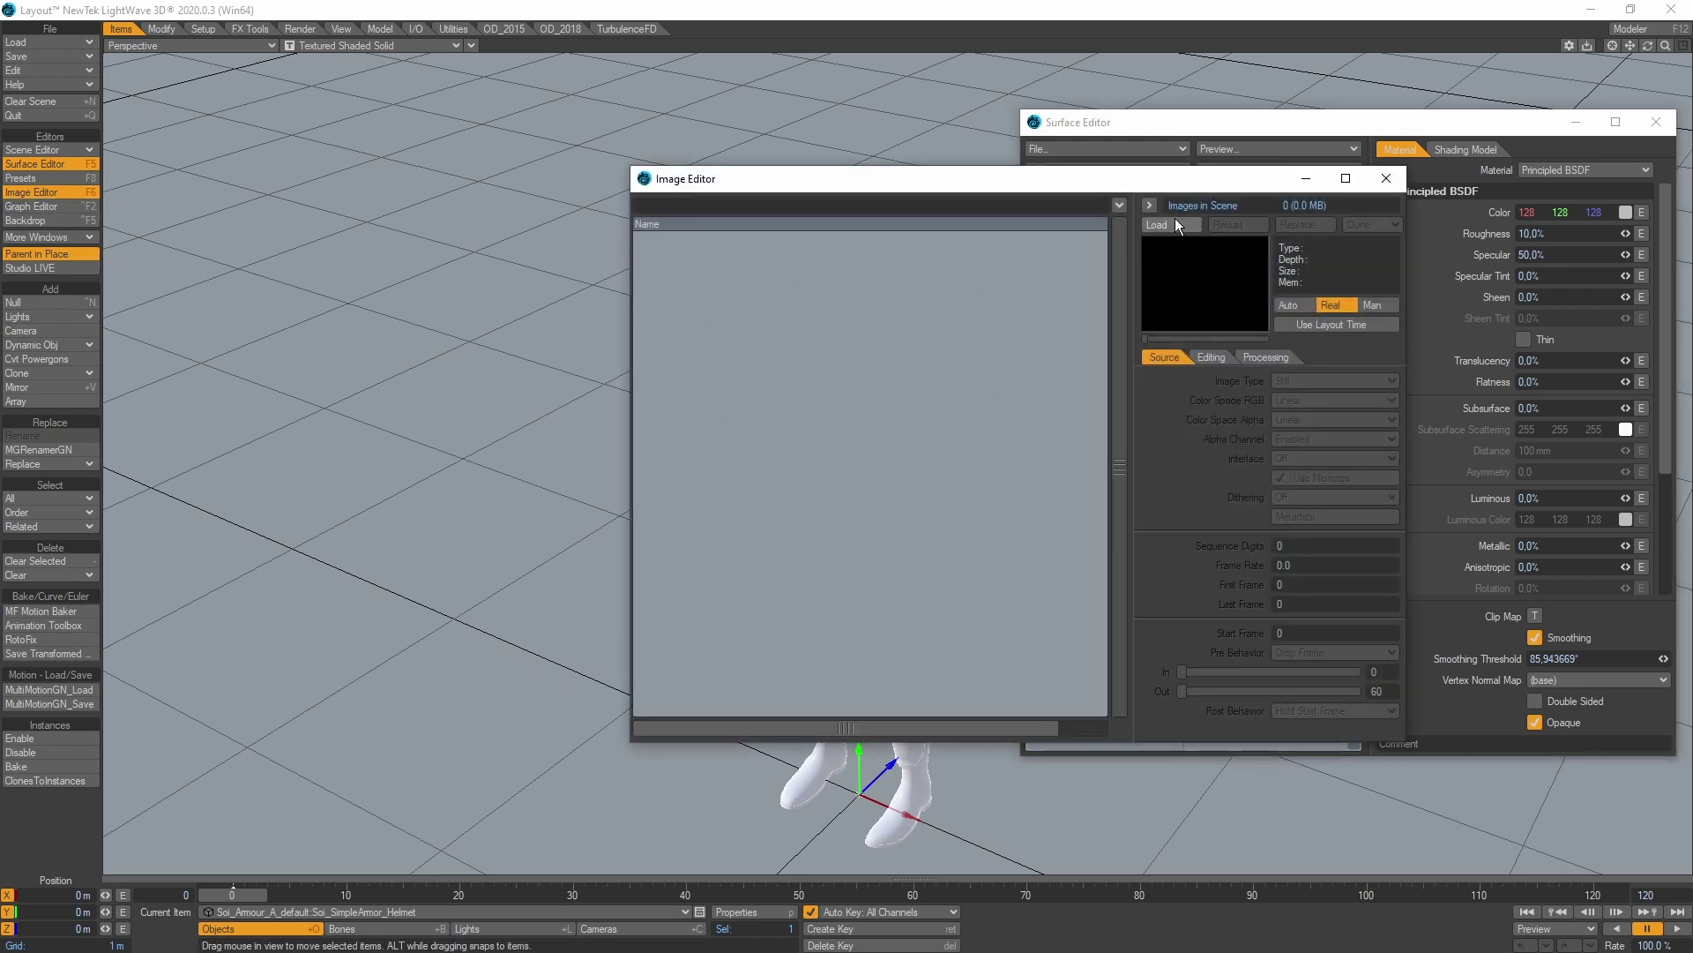
{"action": "left_click", "coordinate": [1177, 222]}
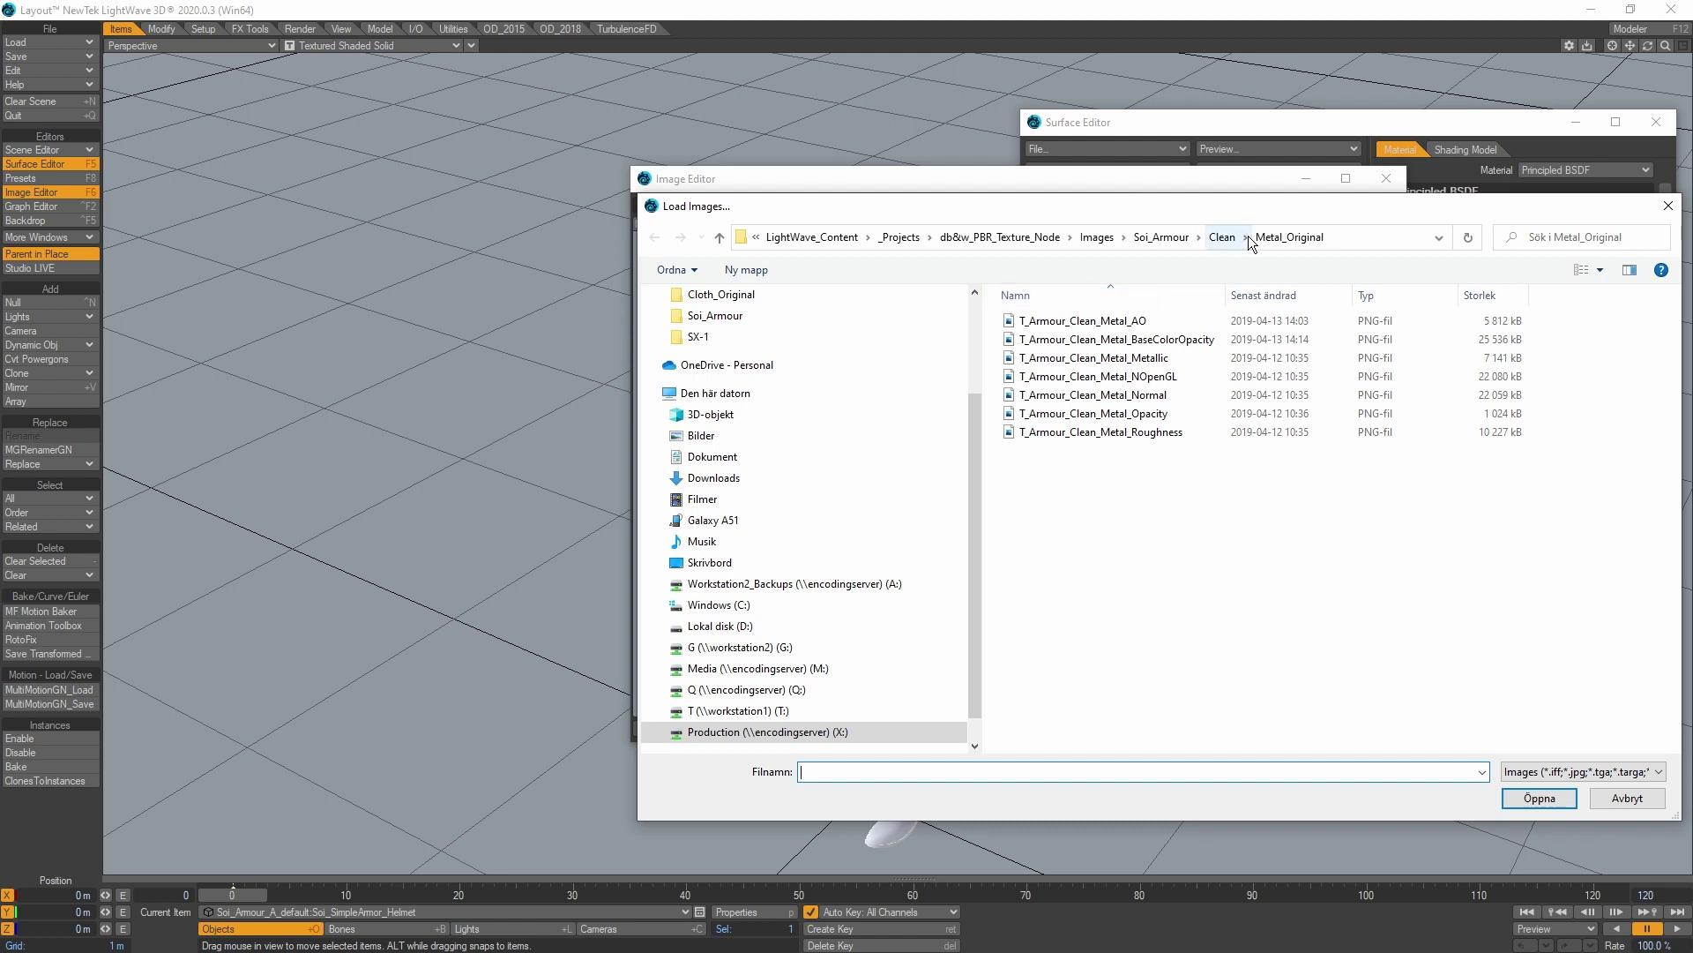
{"action": "left_click", "coordinate": [1225, 237]}
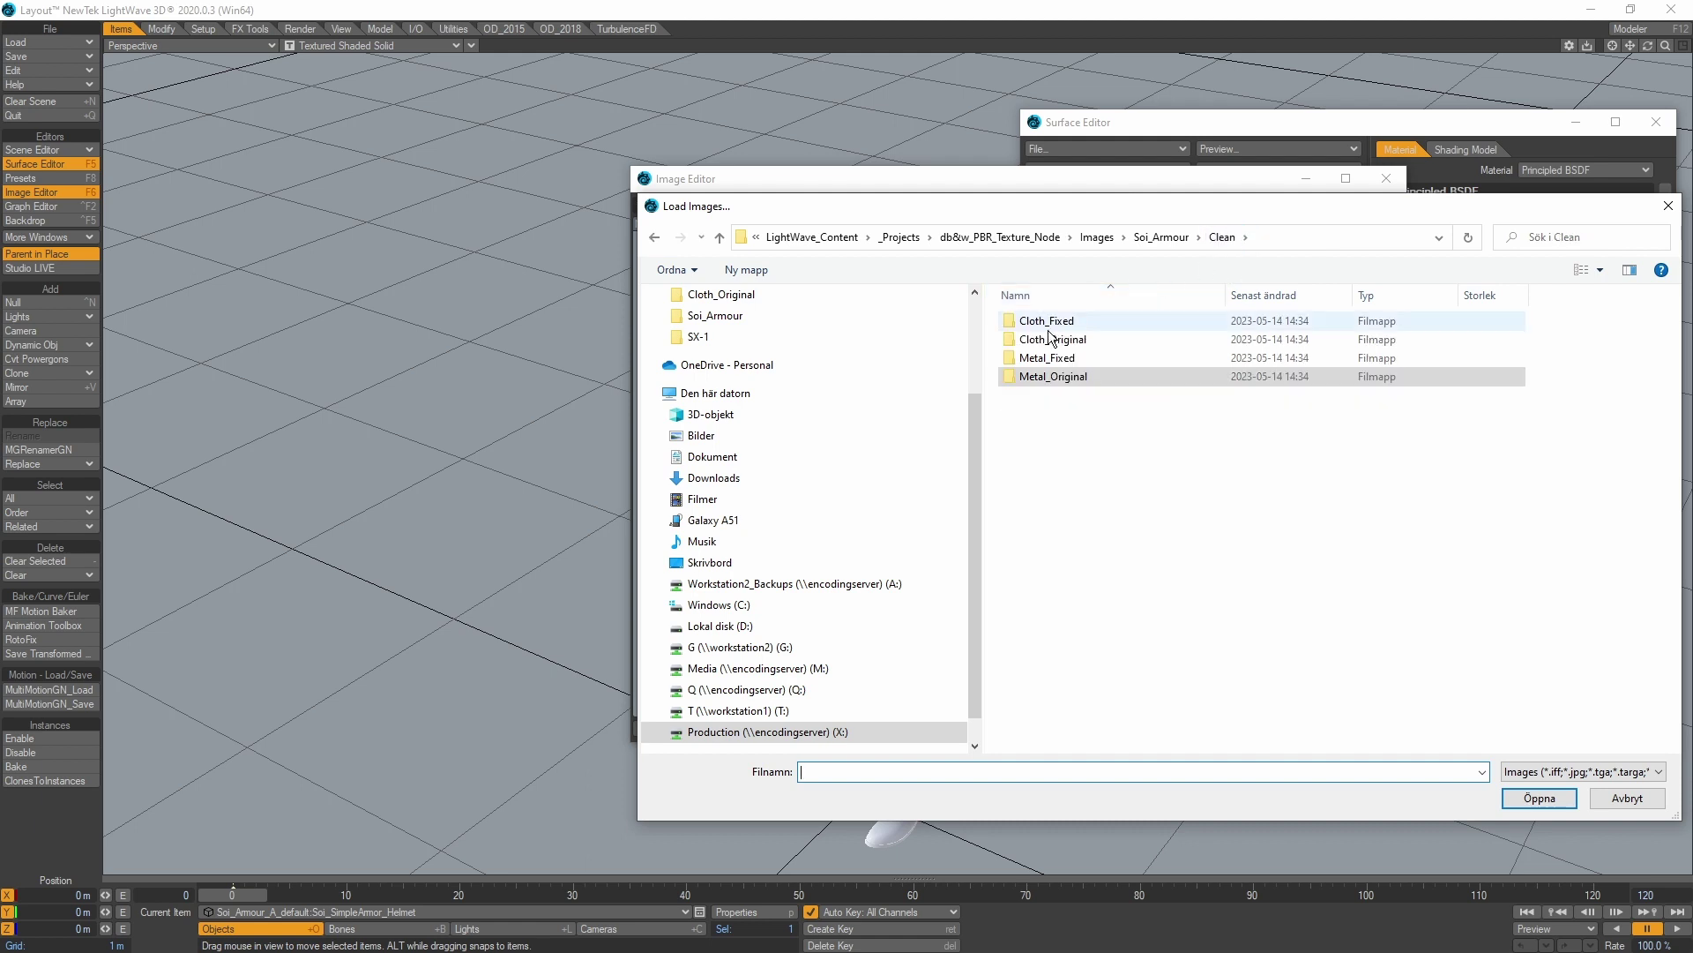
{"action": "double_click", "coordinate": [1083, 338]}
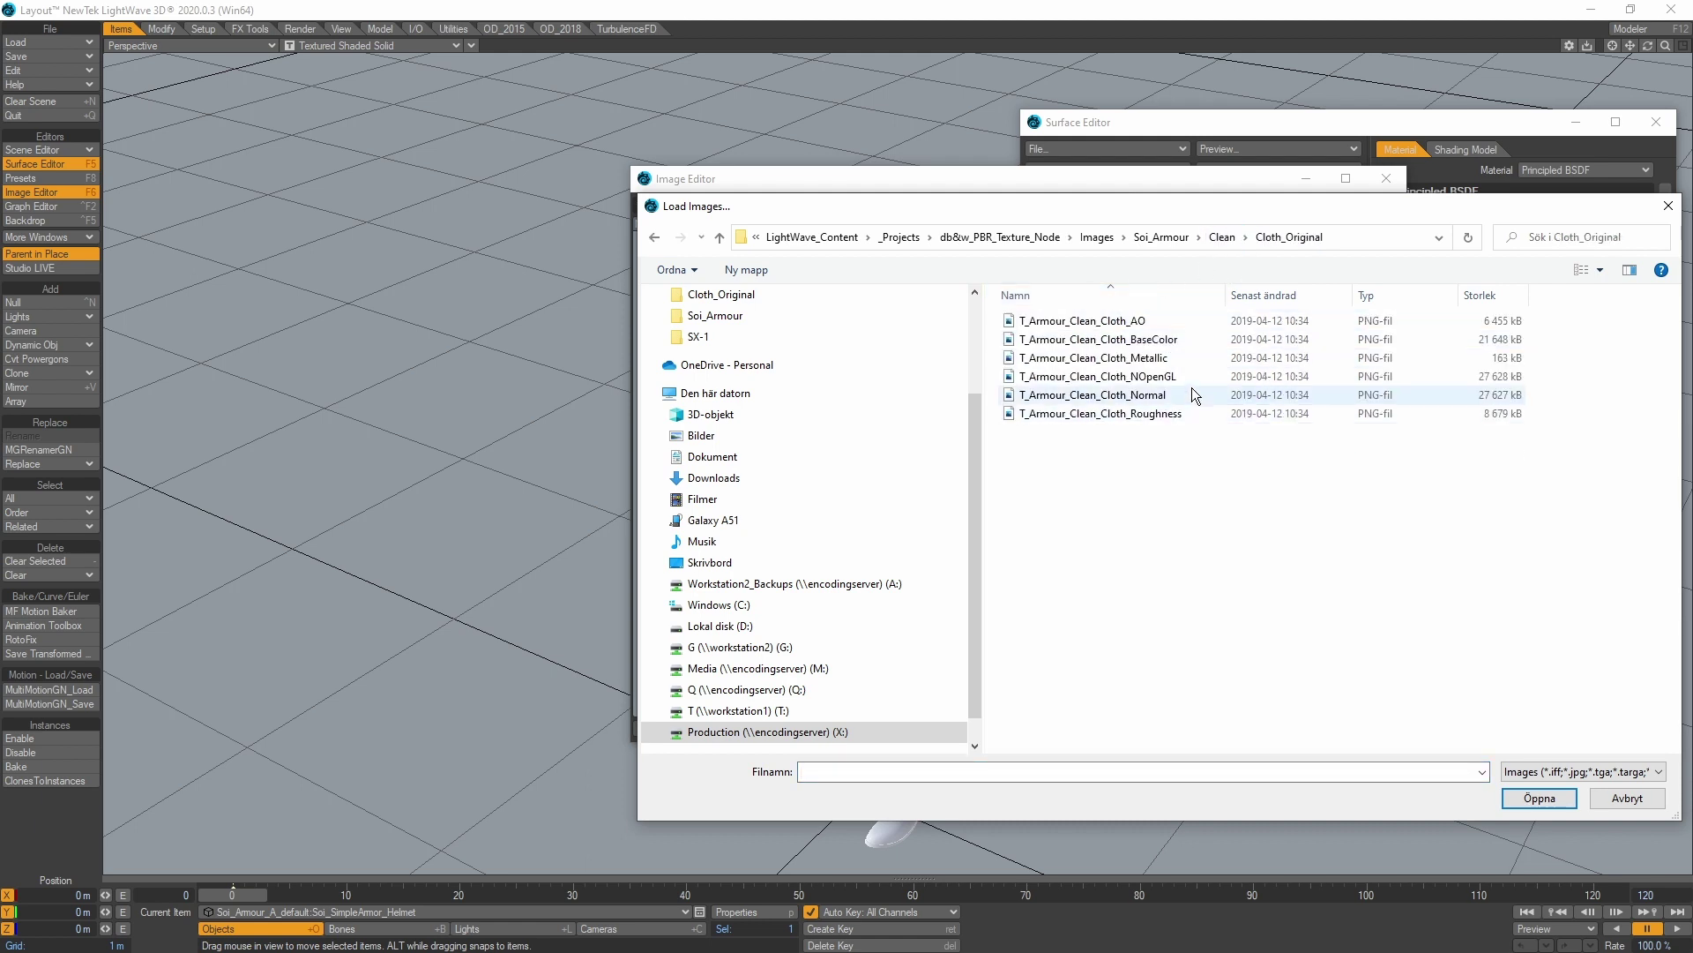
{"action": "left_click", "coordinate": [1223, 237]}
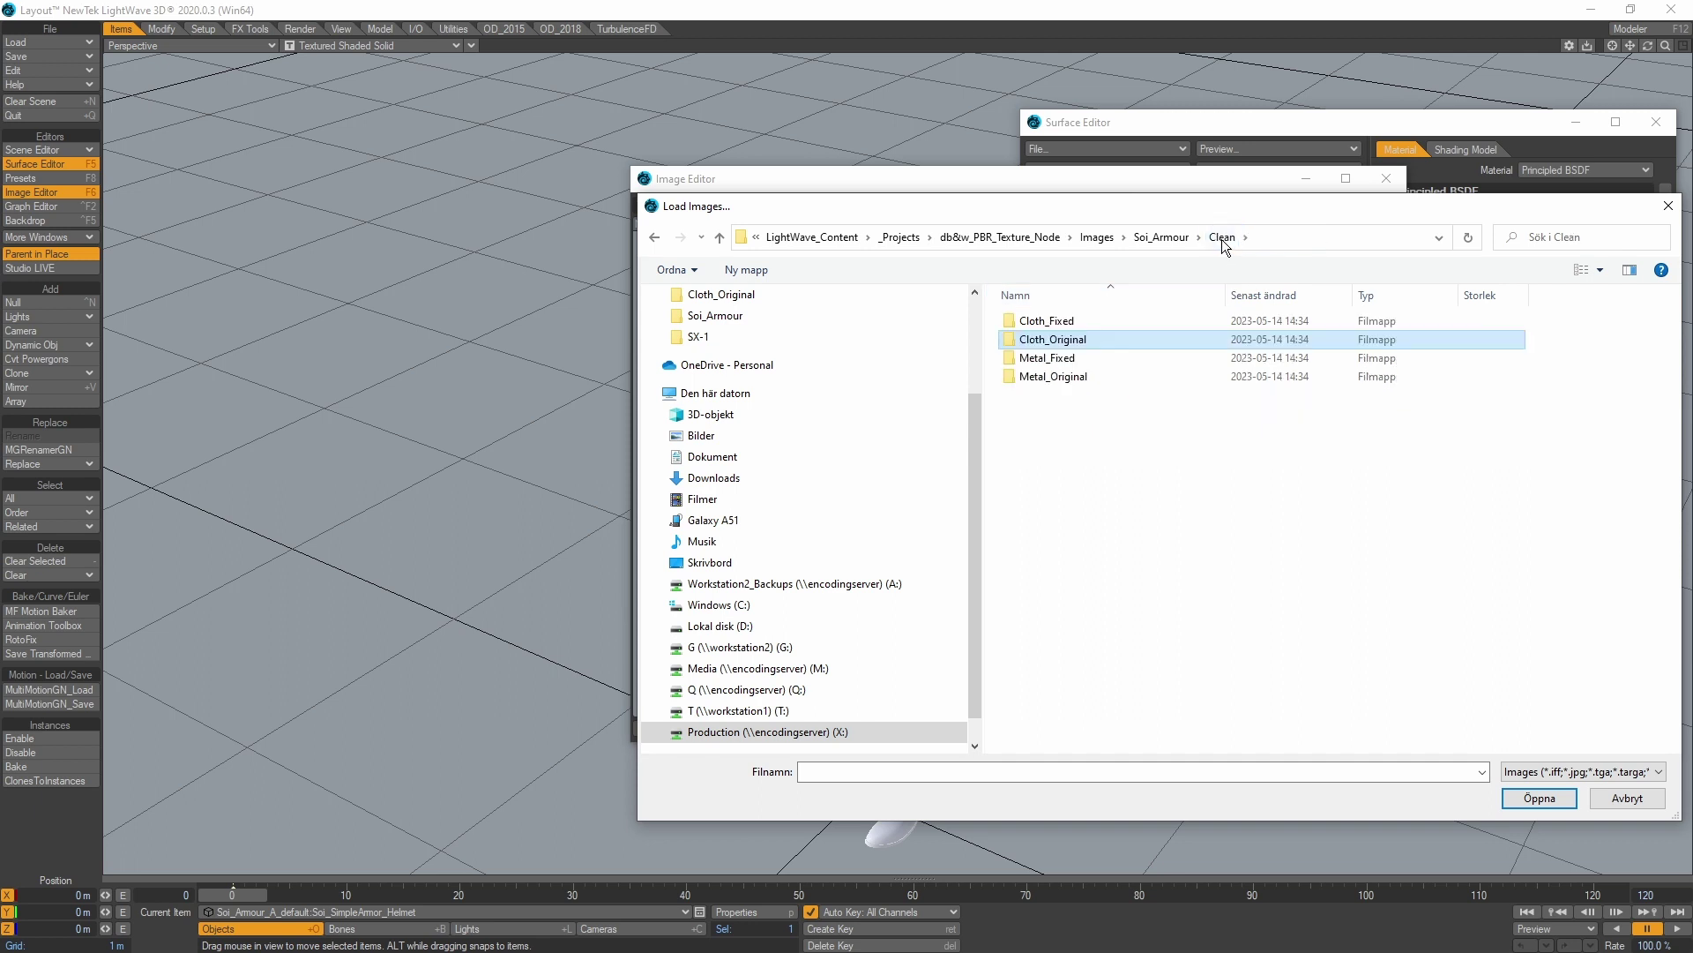
{"action": "left_click", "coordinate": [1173, 238]}
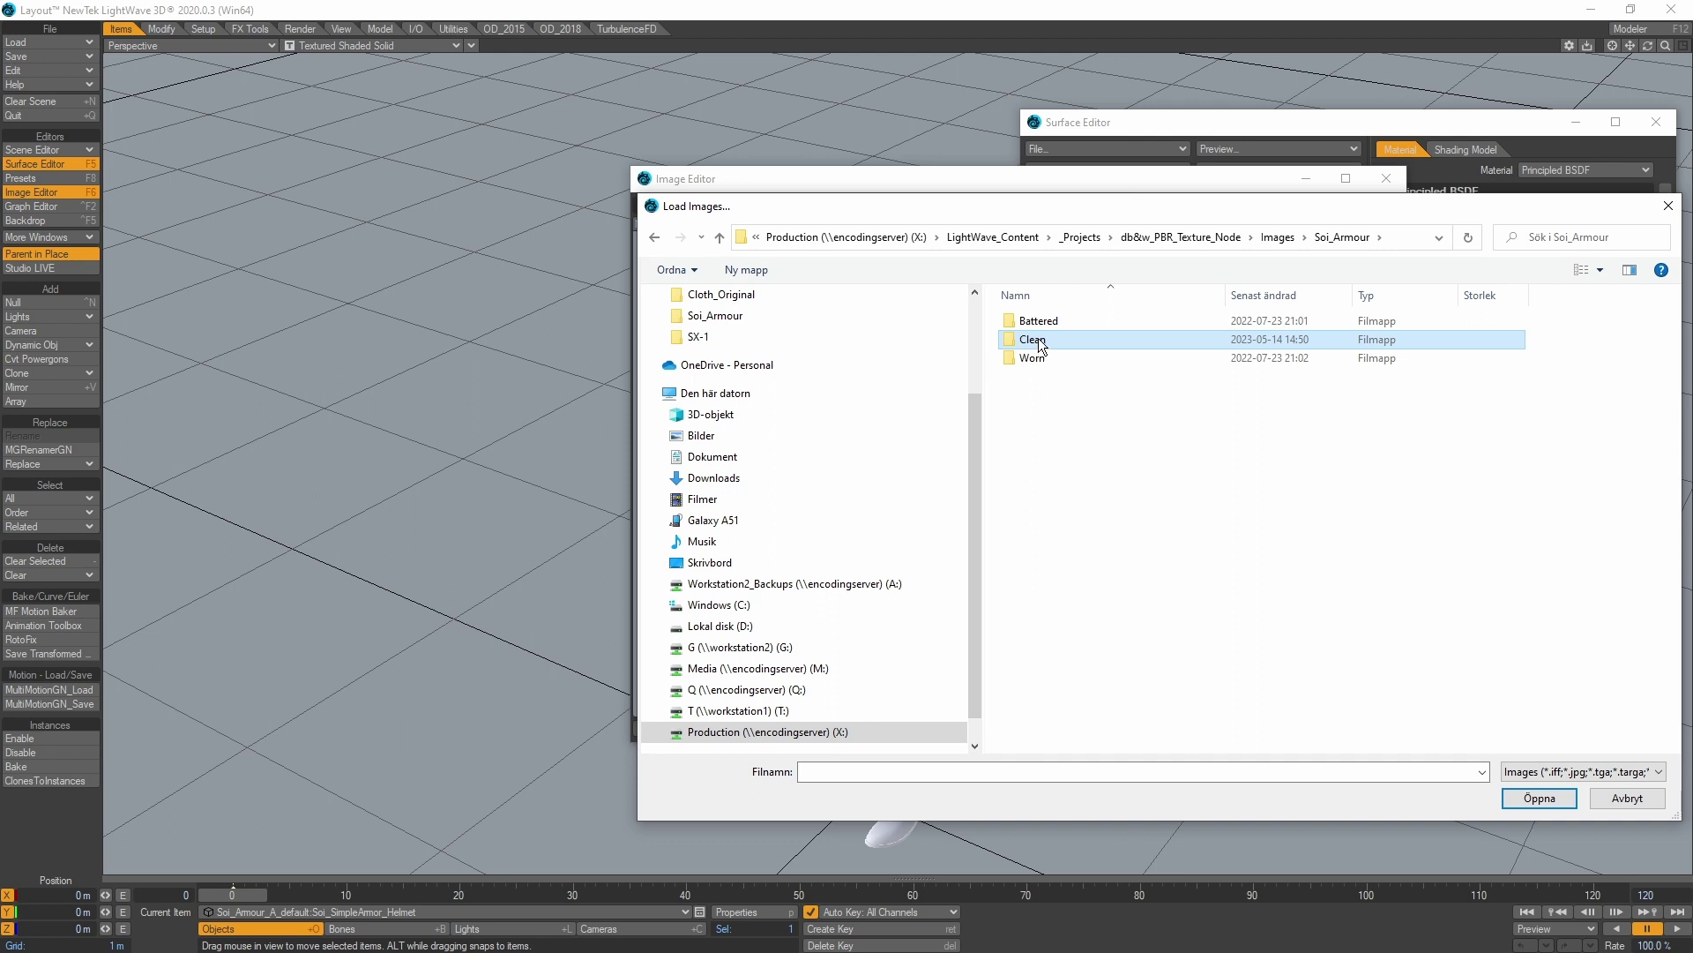
Load all T_Armour_Clean_Cloth textures, from AO through Roughness, from the Clean/Cloth_Original folder.
{"action": "double_click", "coordinate": [1040, 342]}
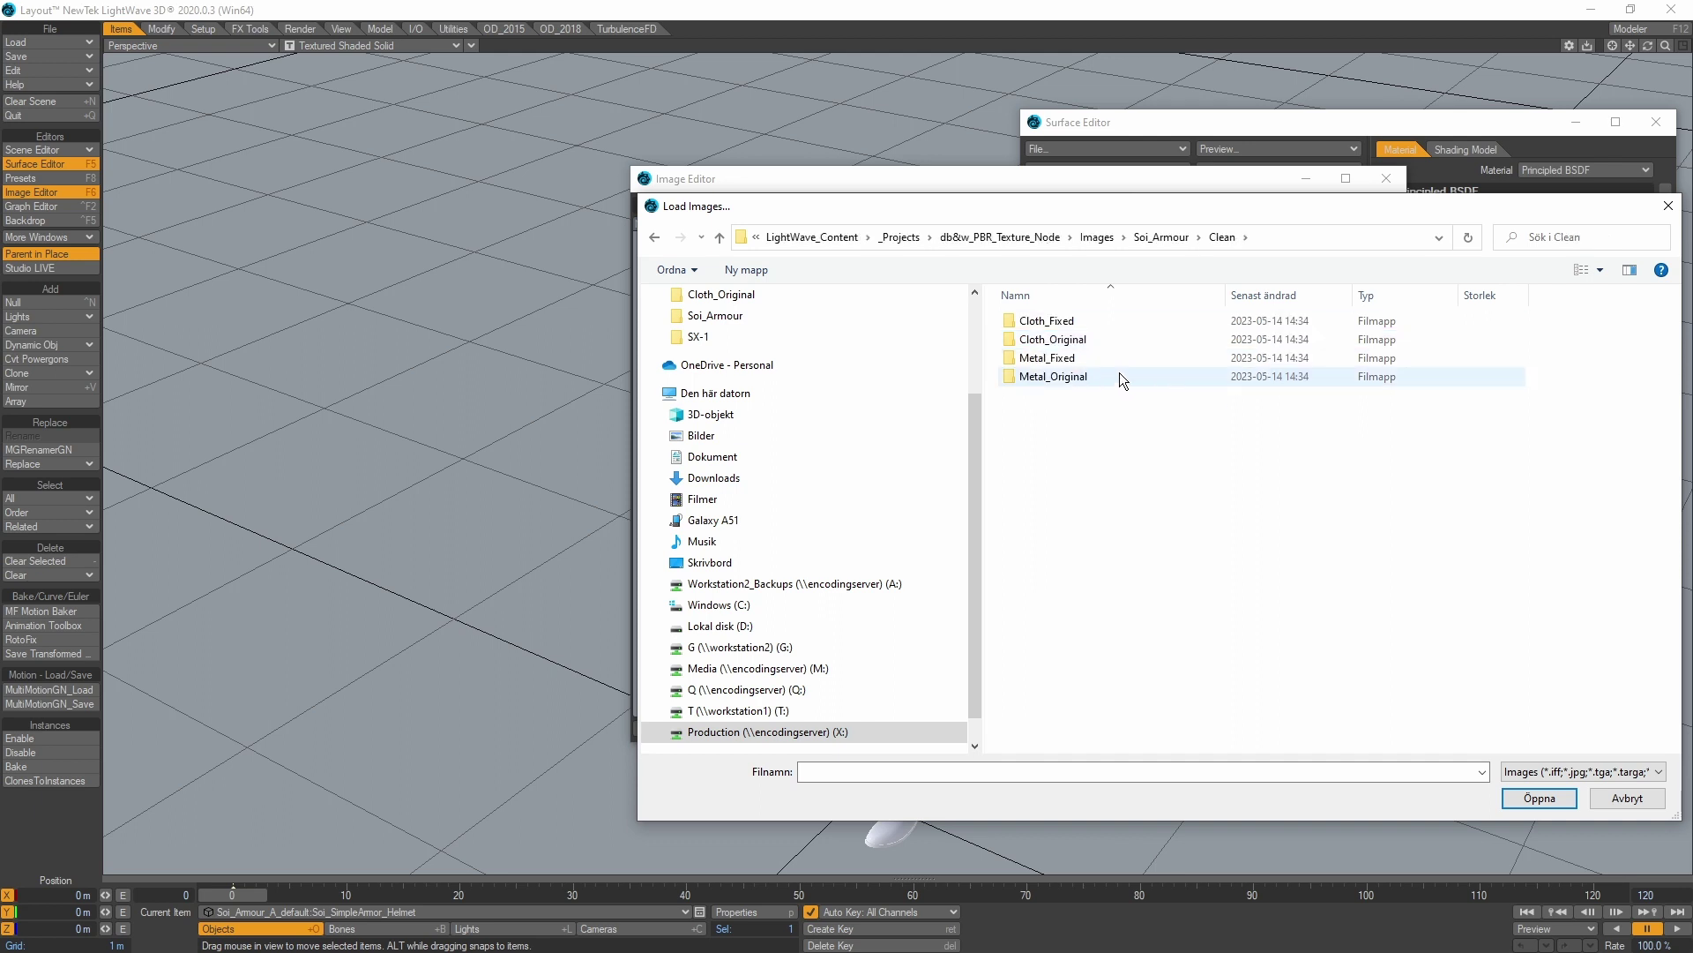
{"action": "double_click", "coordinate": [1069, 344]}
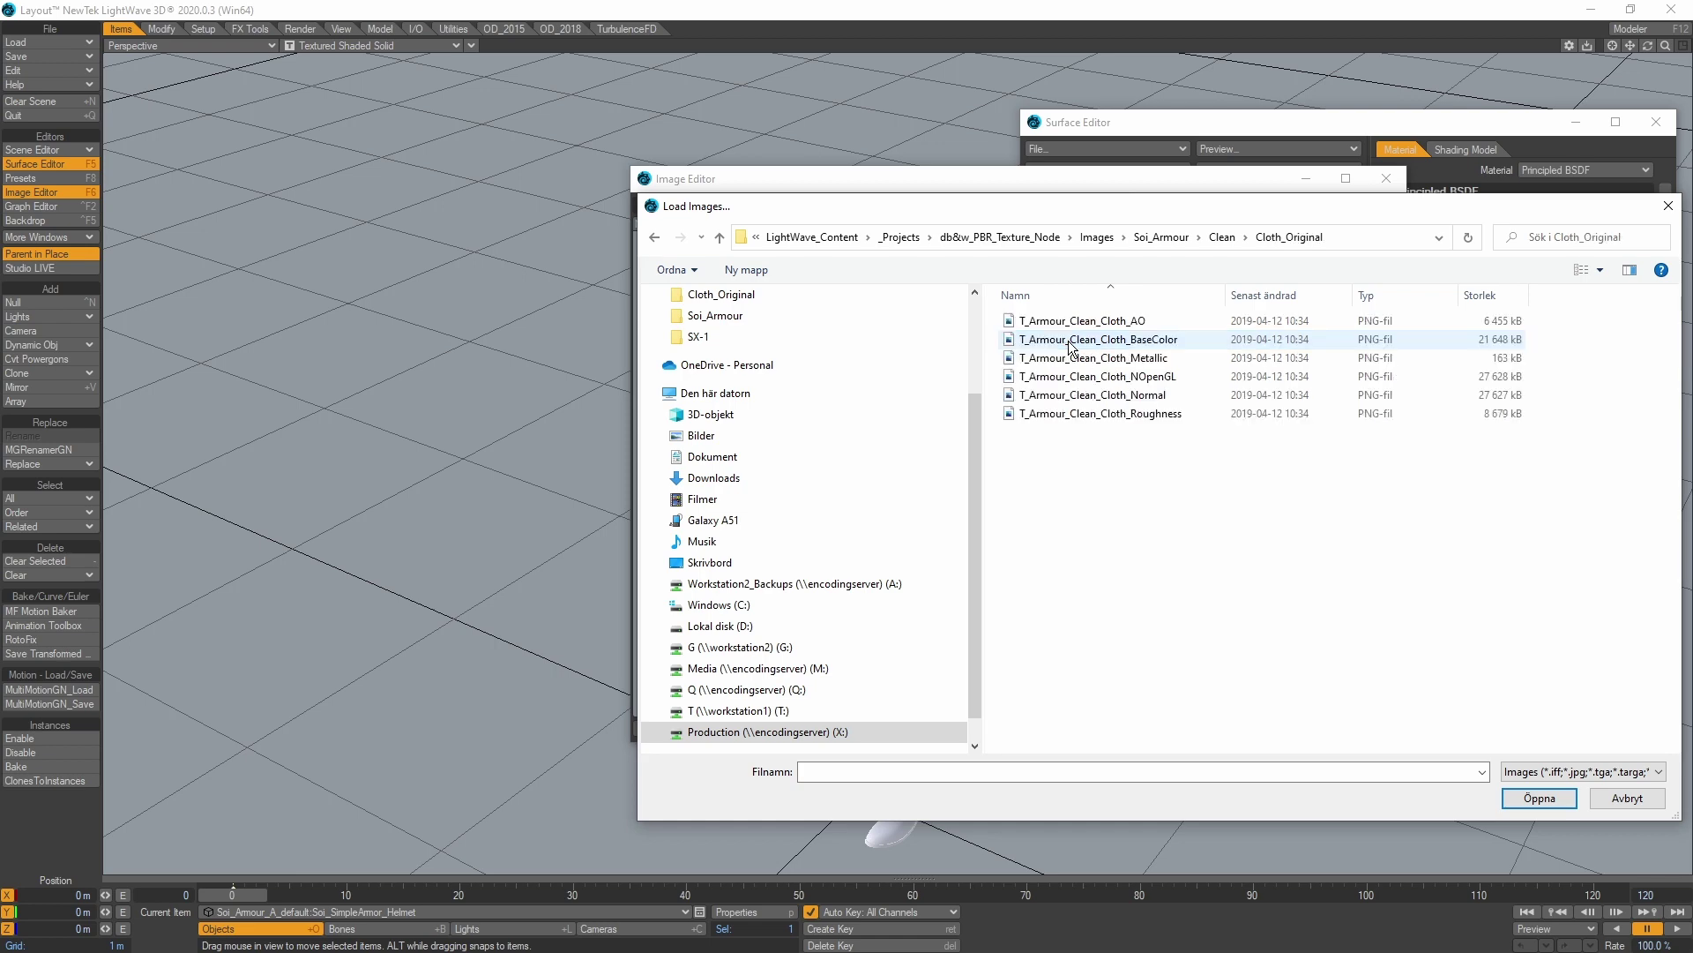
{"action": "left_click", "coordinate": [1116, 322]}
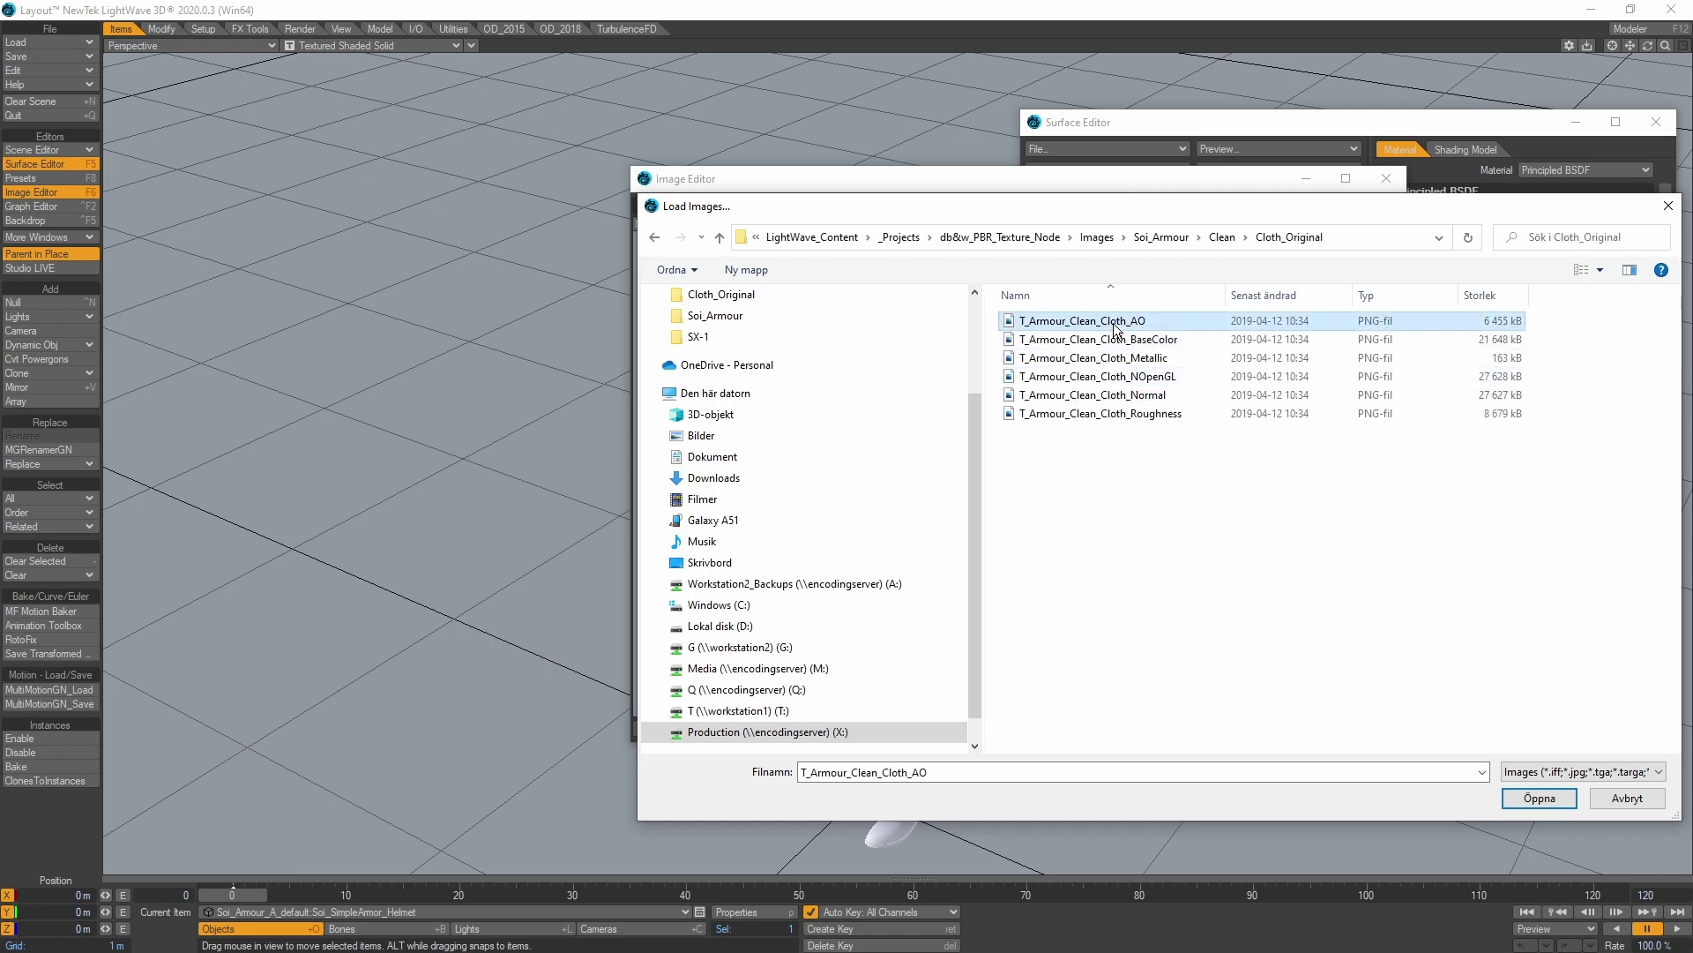
{"action": "left_click", "coordinate": [1120, 415], "text": "shift"}
{"action": "left_click", "coordinate": [1533, 802]}
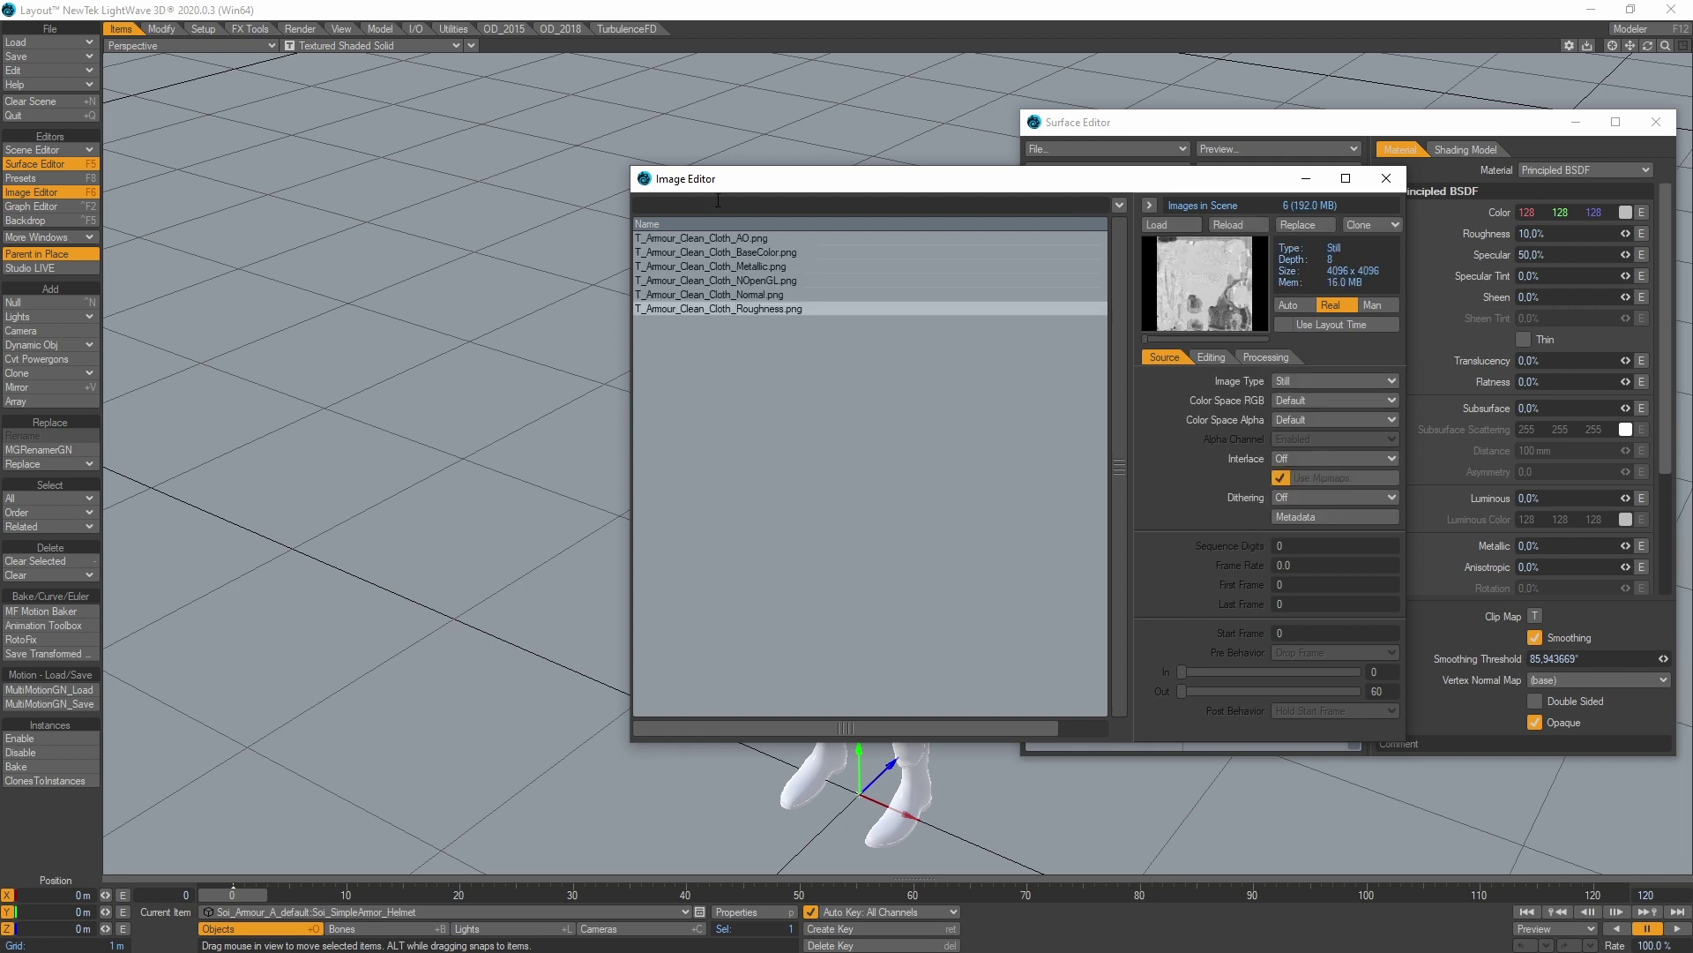
Apply the sRGB quick preset to the color space settings in Preferences.
{"action": "left_click", "coordinate": [388, 12]}
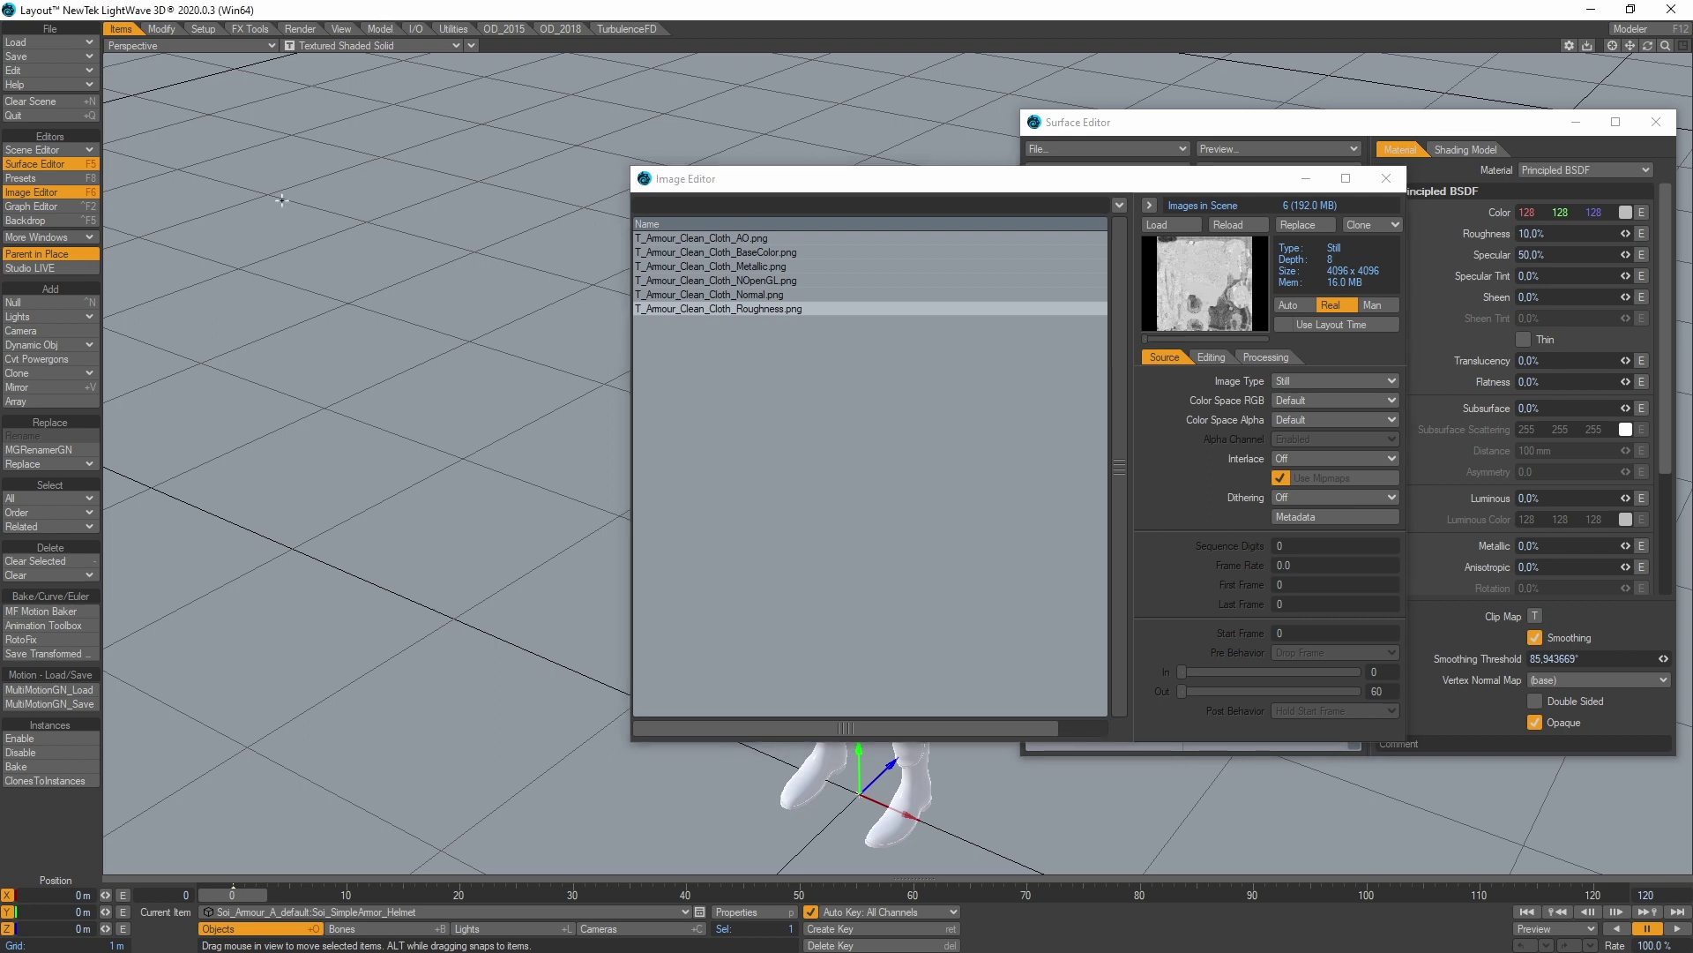
{"action": "key", "text": "d"}
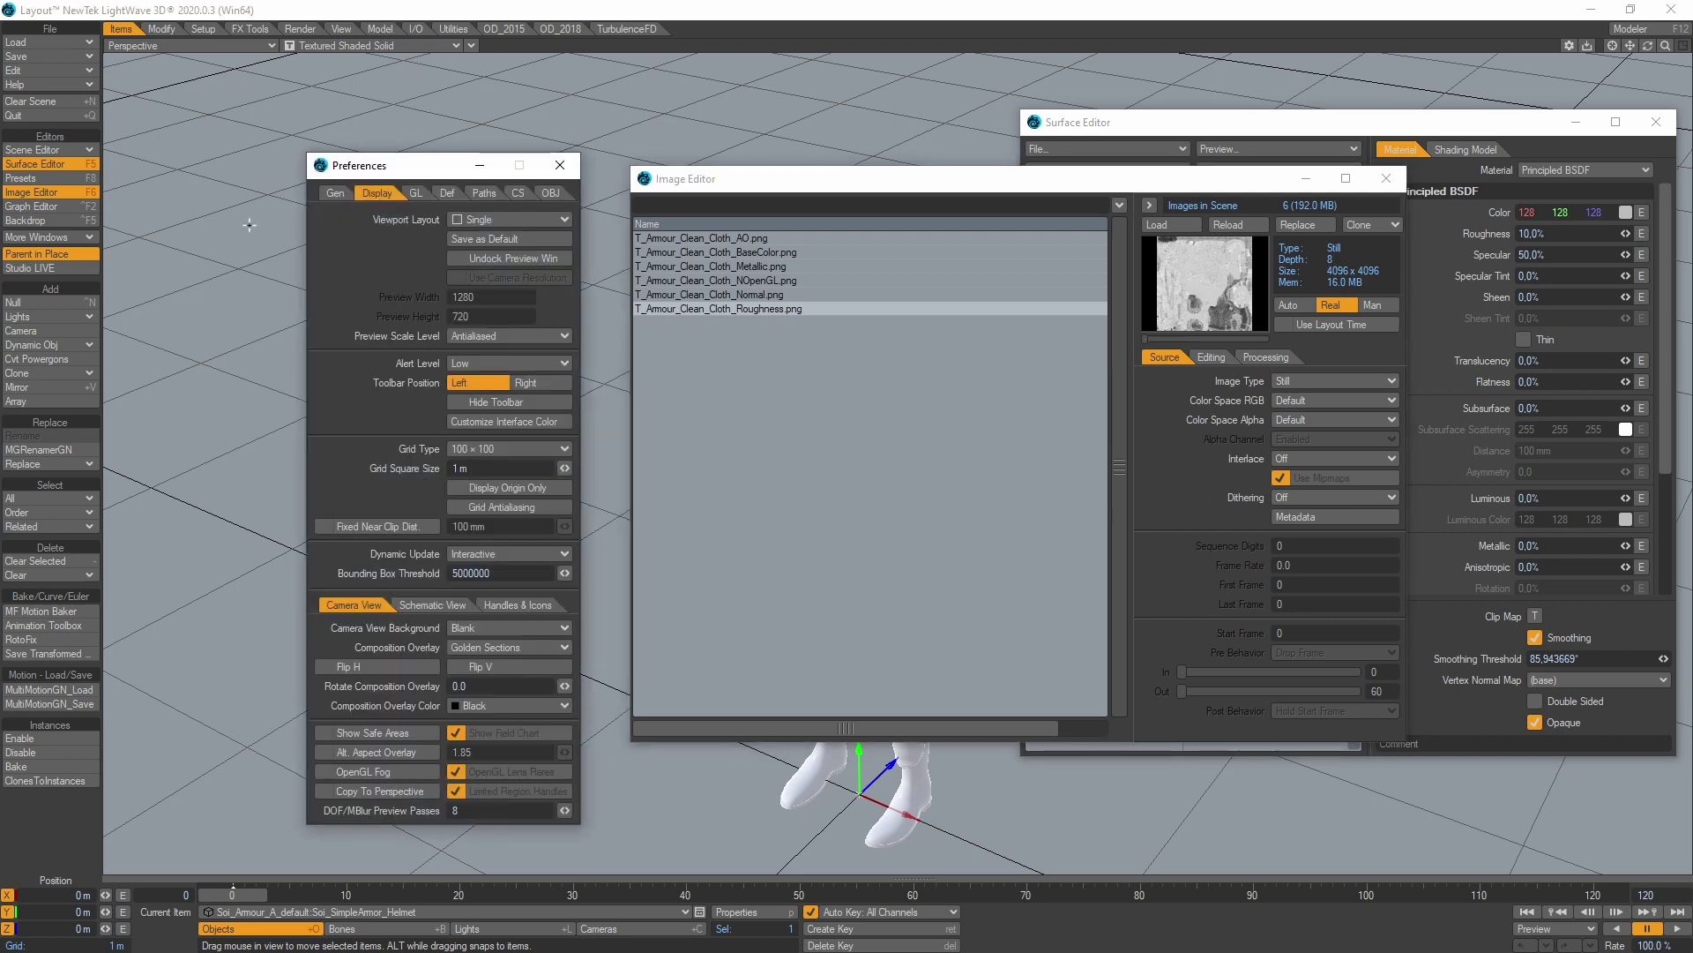
{"action": "left_click", "coordinate": [518, 194]}
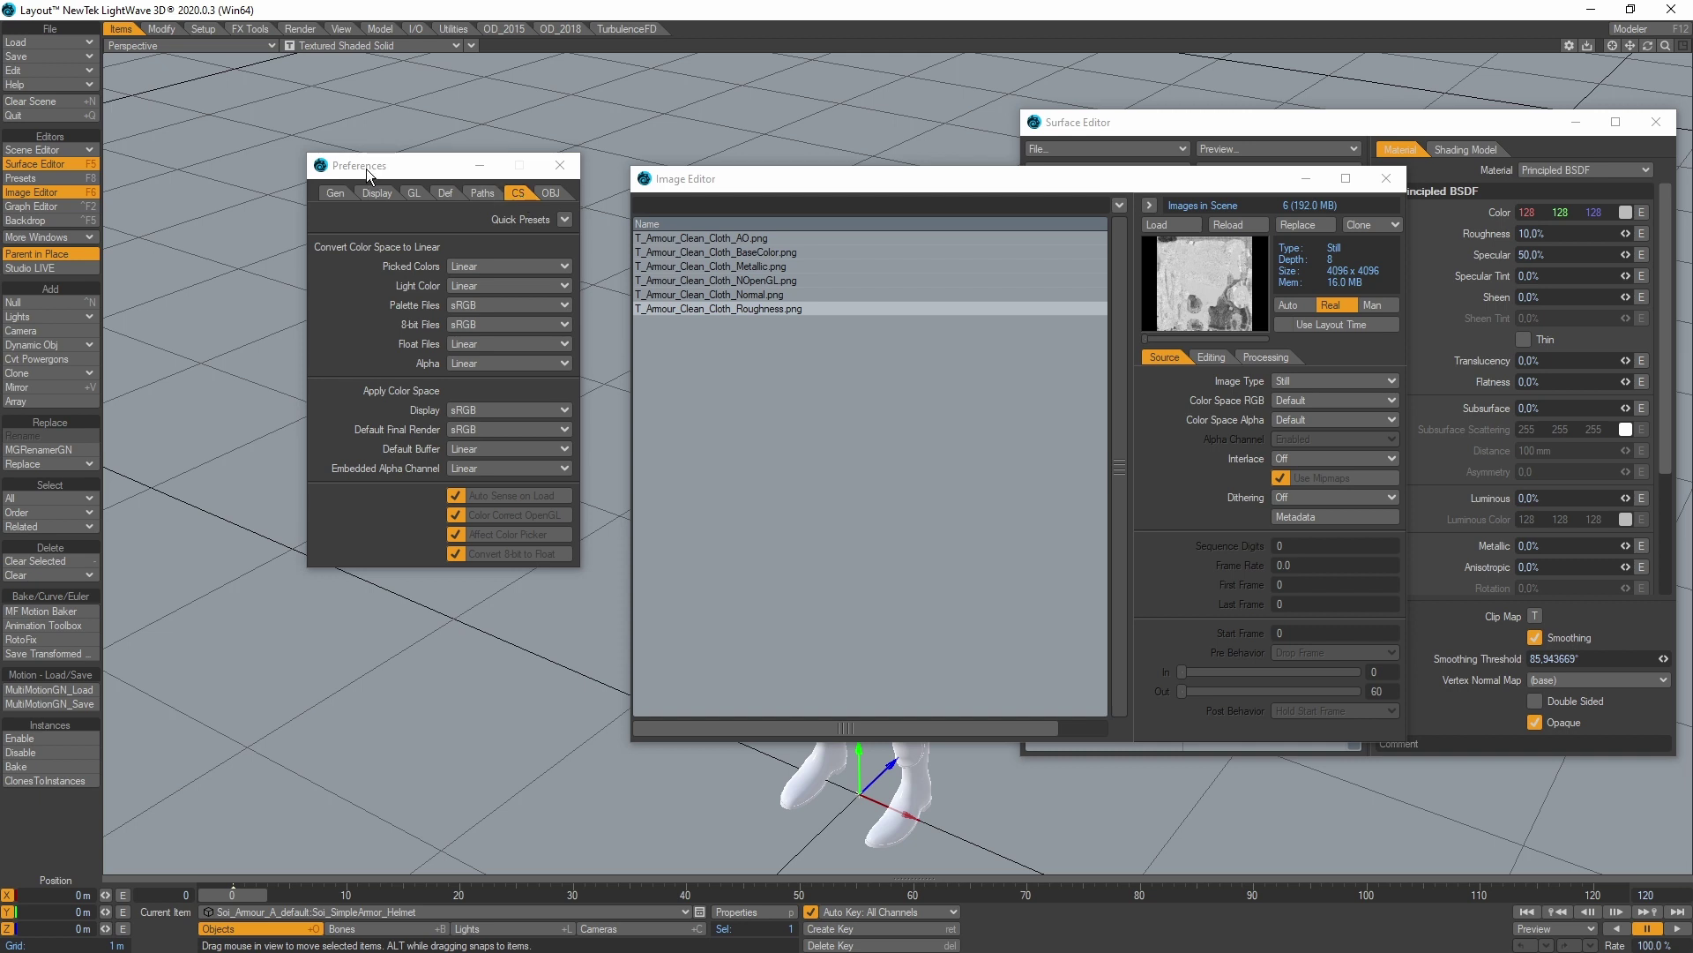
{"action": "left_click", "coordinate": [568, 220]}
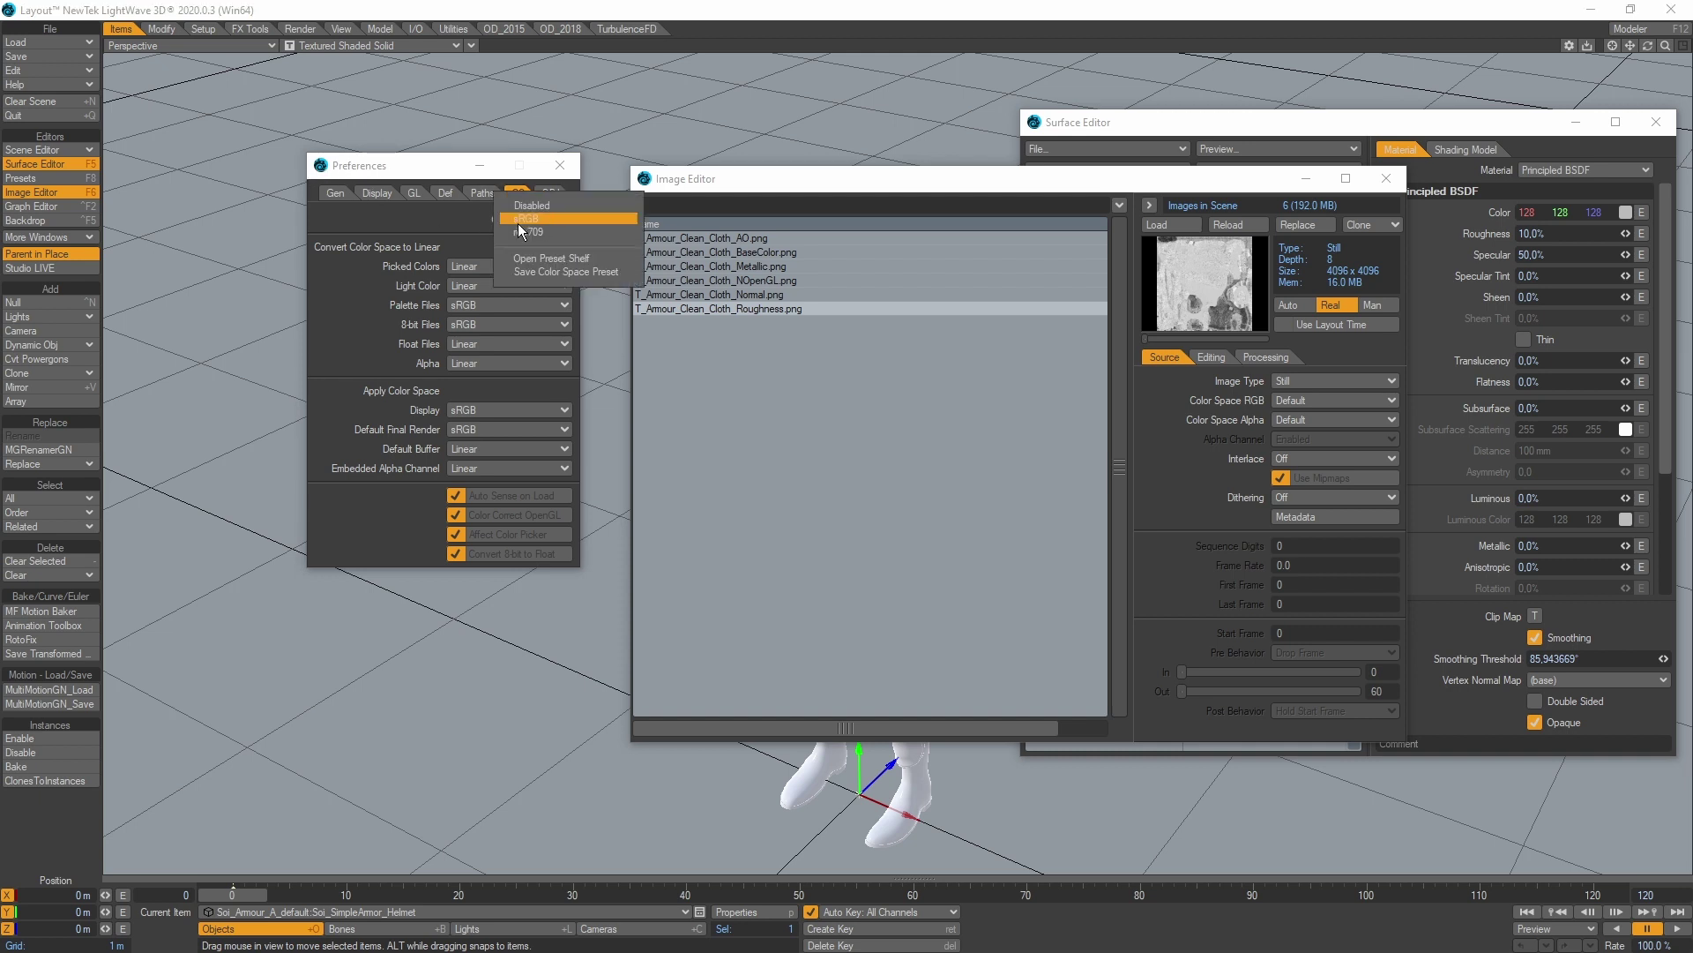
{"action": "left_click", "coordinate": [534, 217]}
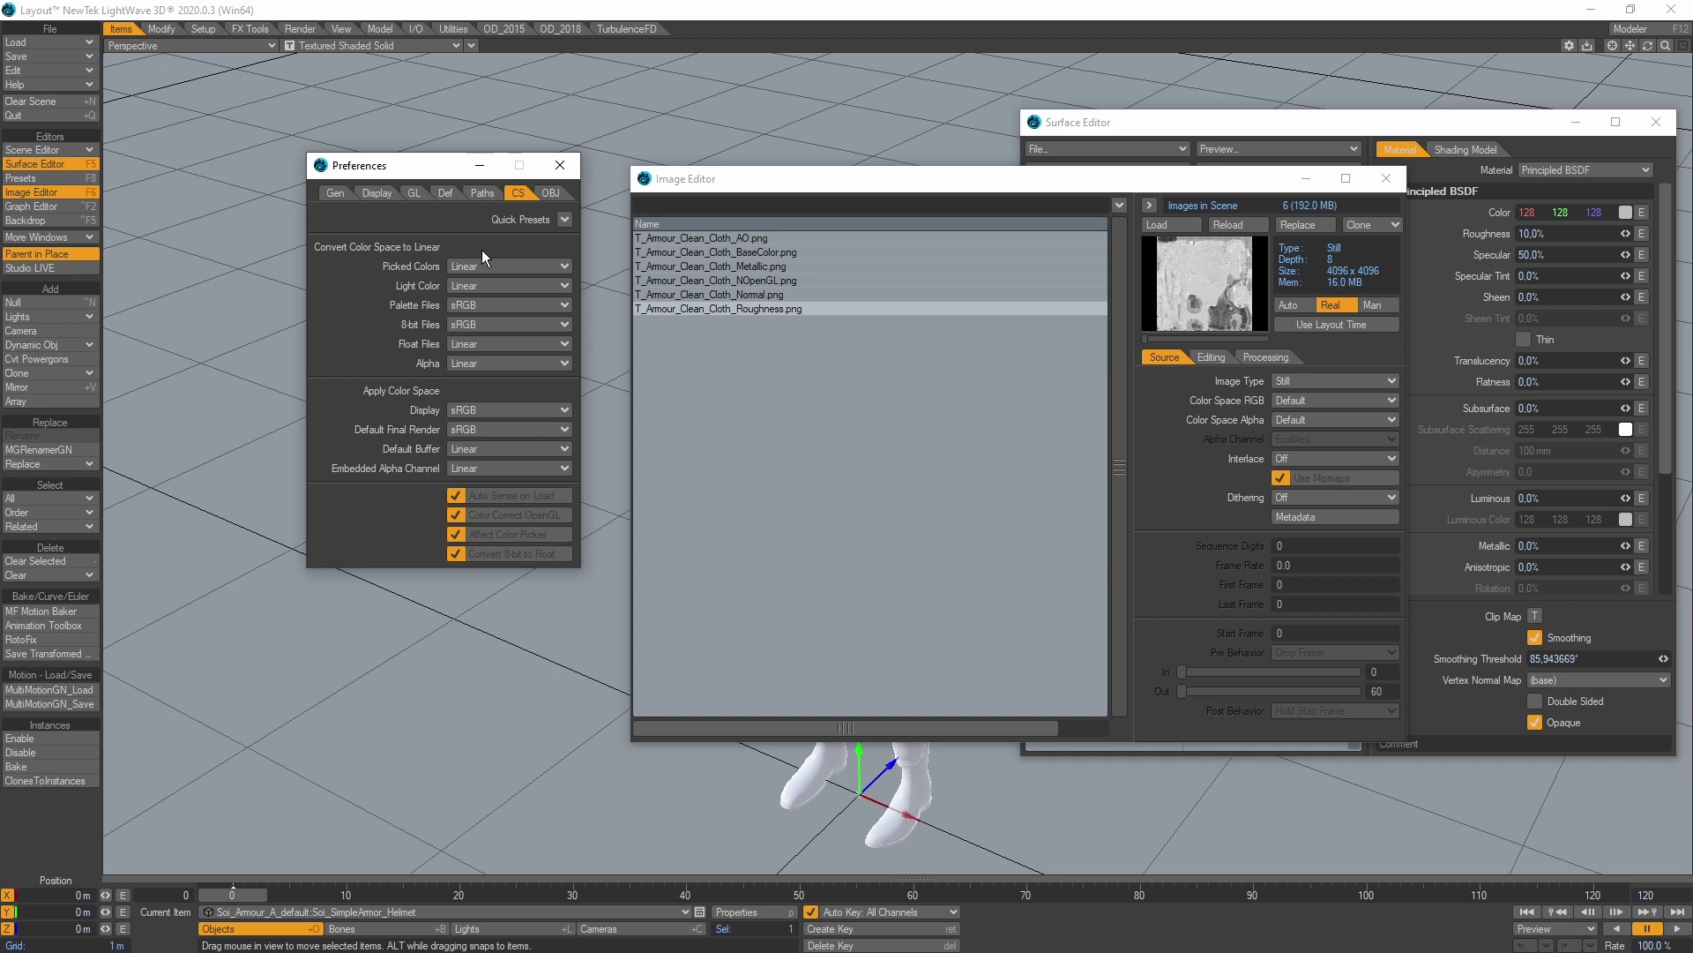
{"action": "left_click", "coordinate": [565, 220]}
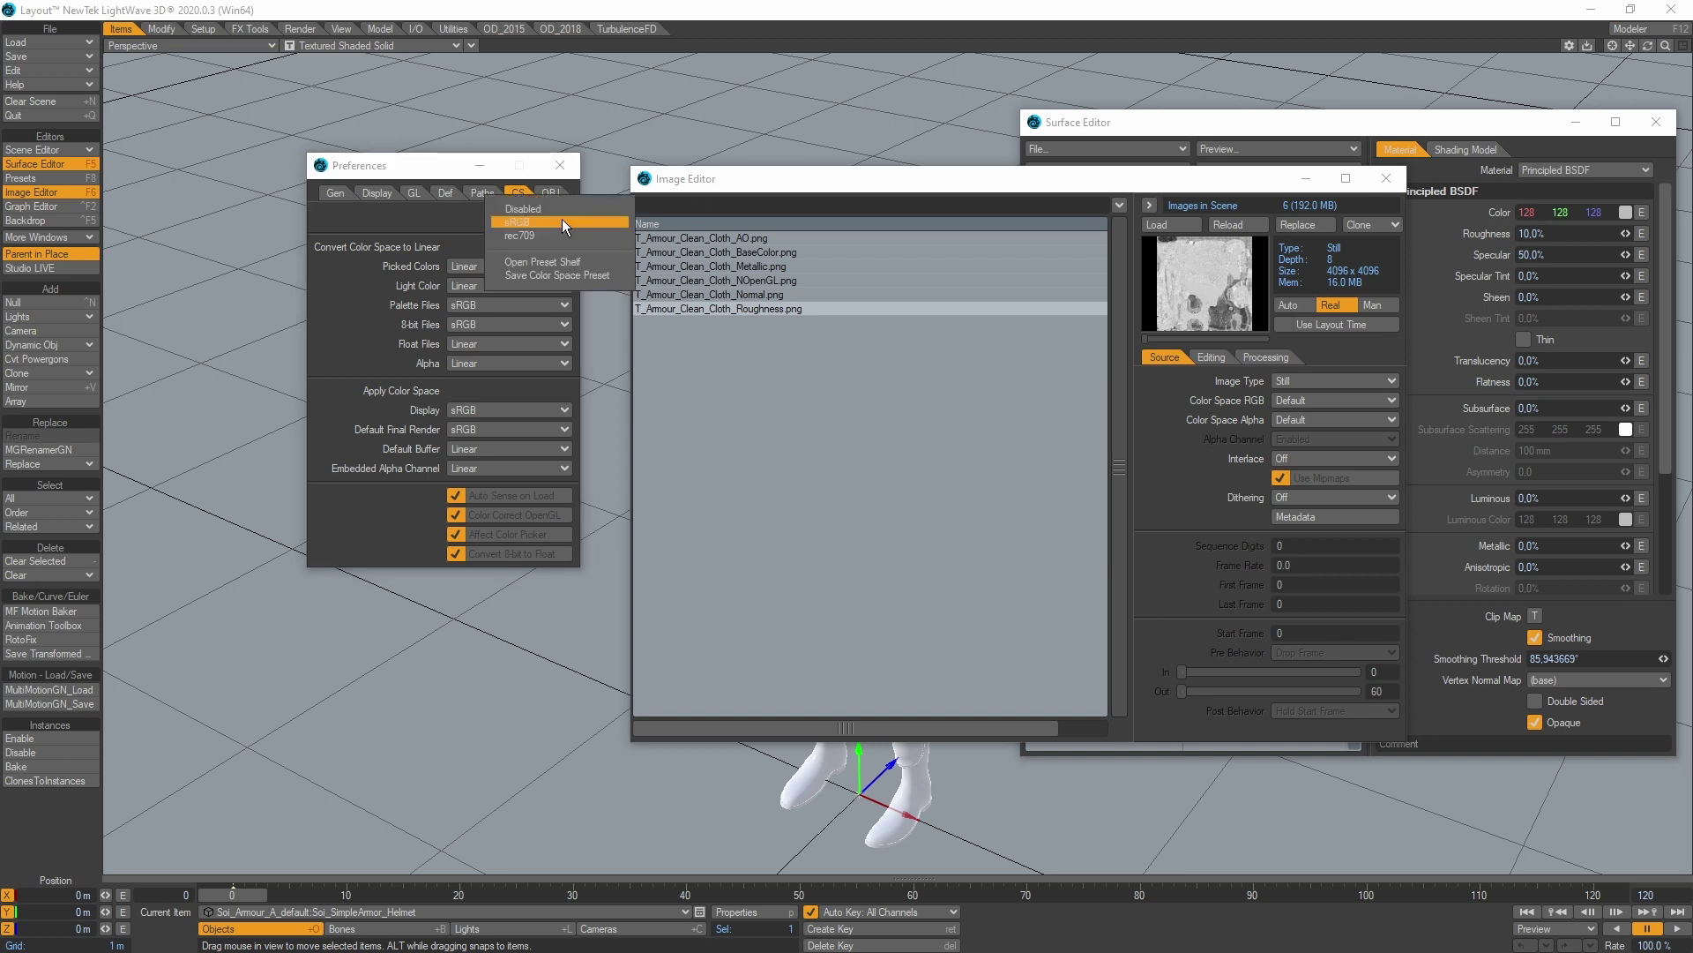
{"action": "left_click", "coordinate": [557, 235]}
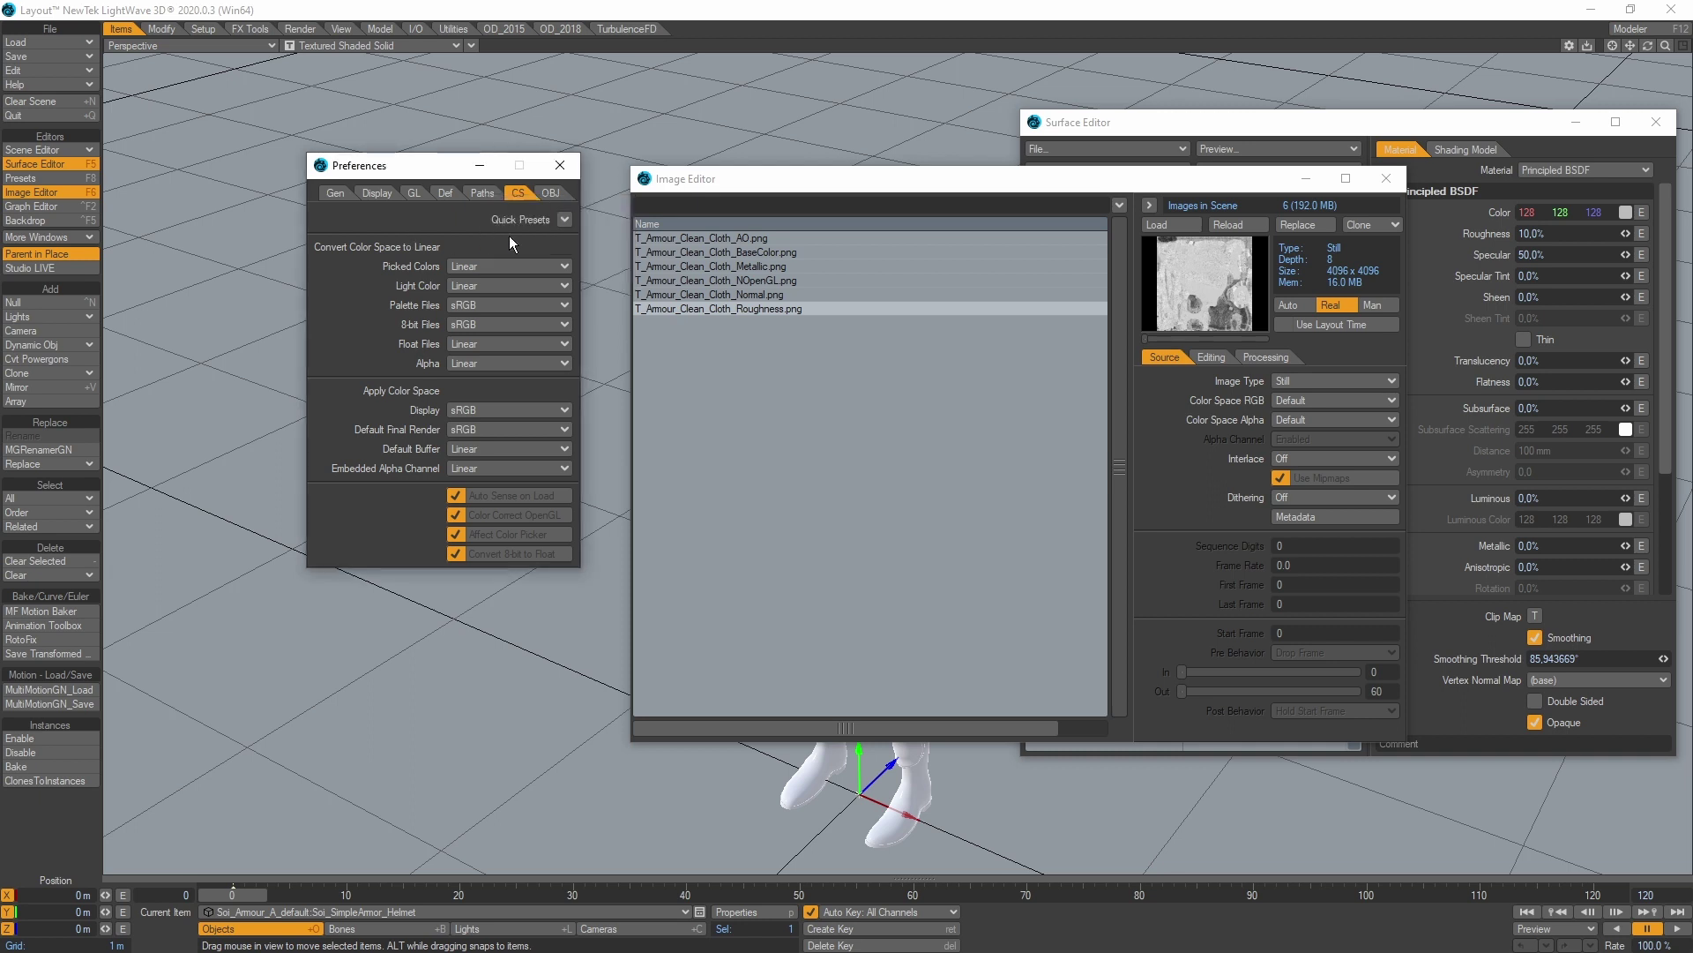
{"action": "left_click", "coordinate": [564, 220]}
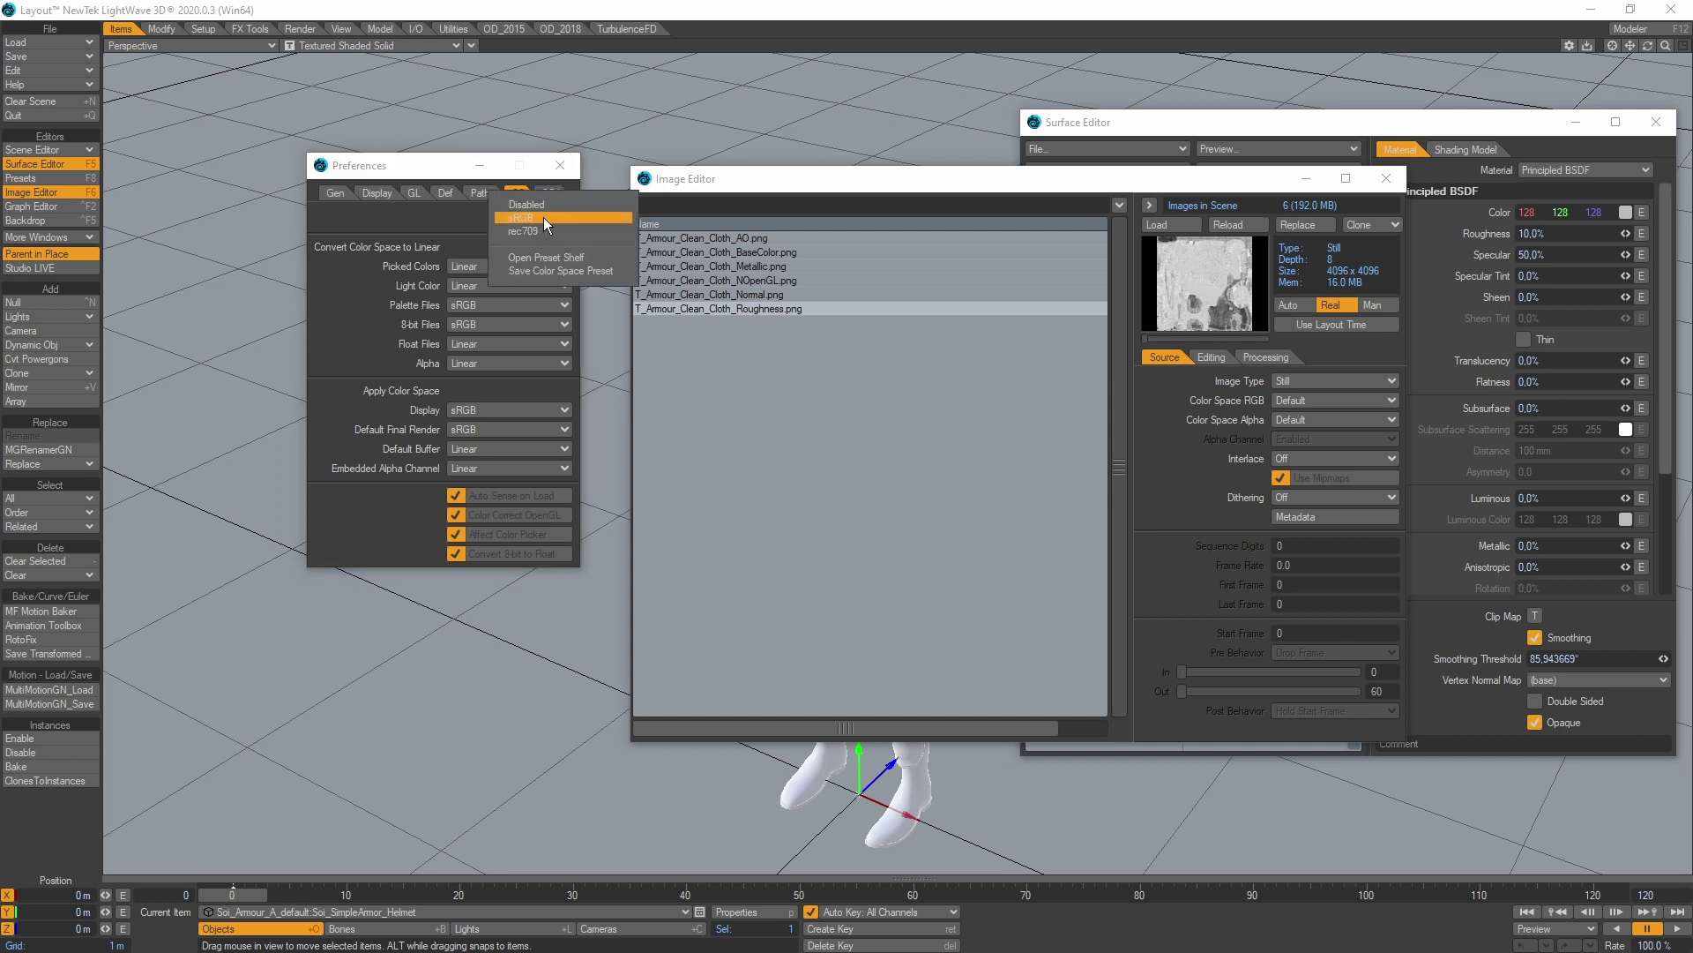
{"action": "left_click", "coordinate": [543, 217]}
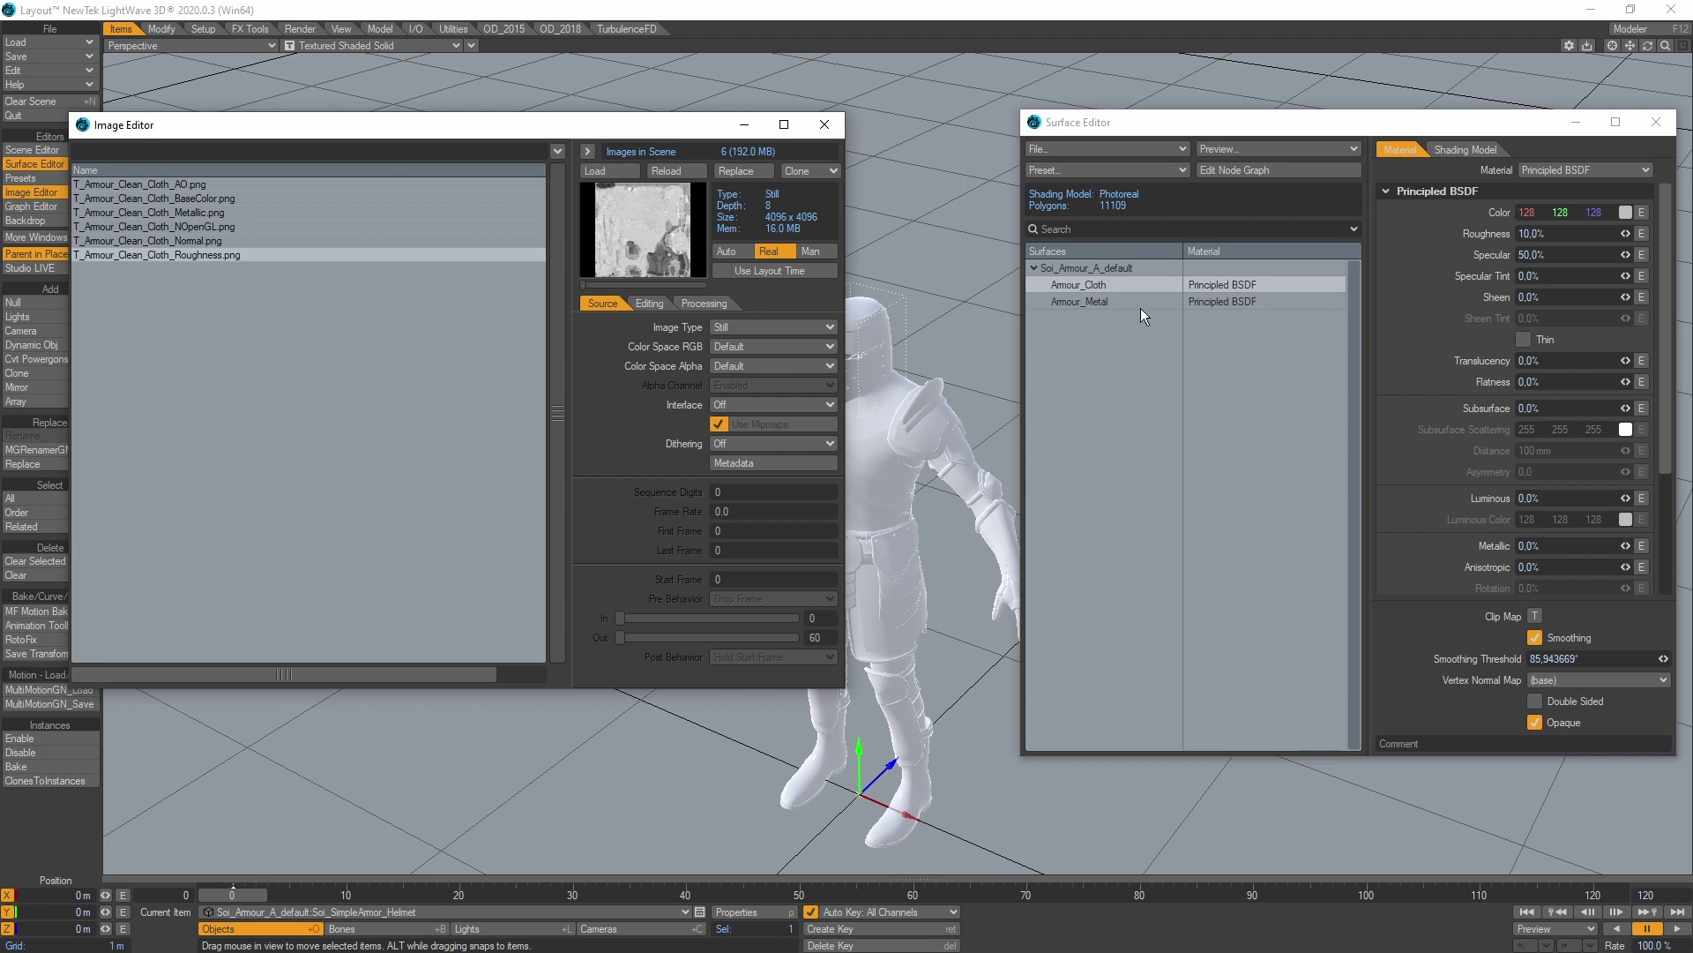
Open the Armour_Cloth surface's node graph and add a NormalMap node beside the Input node.
{"action": "left_click", "coordinate": [1257, 170]}
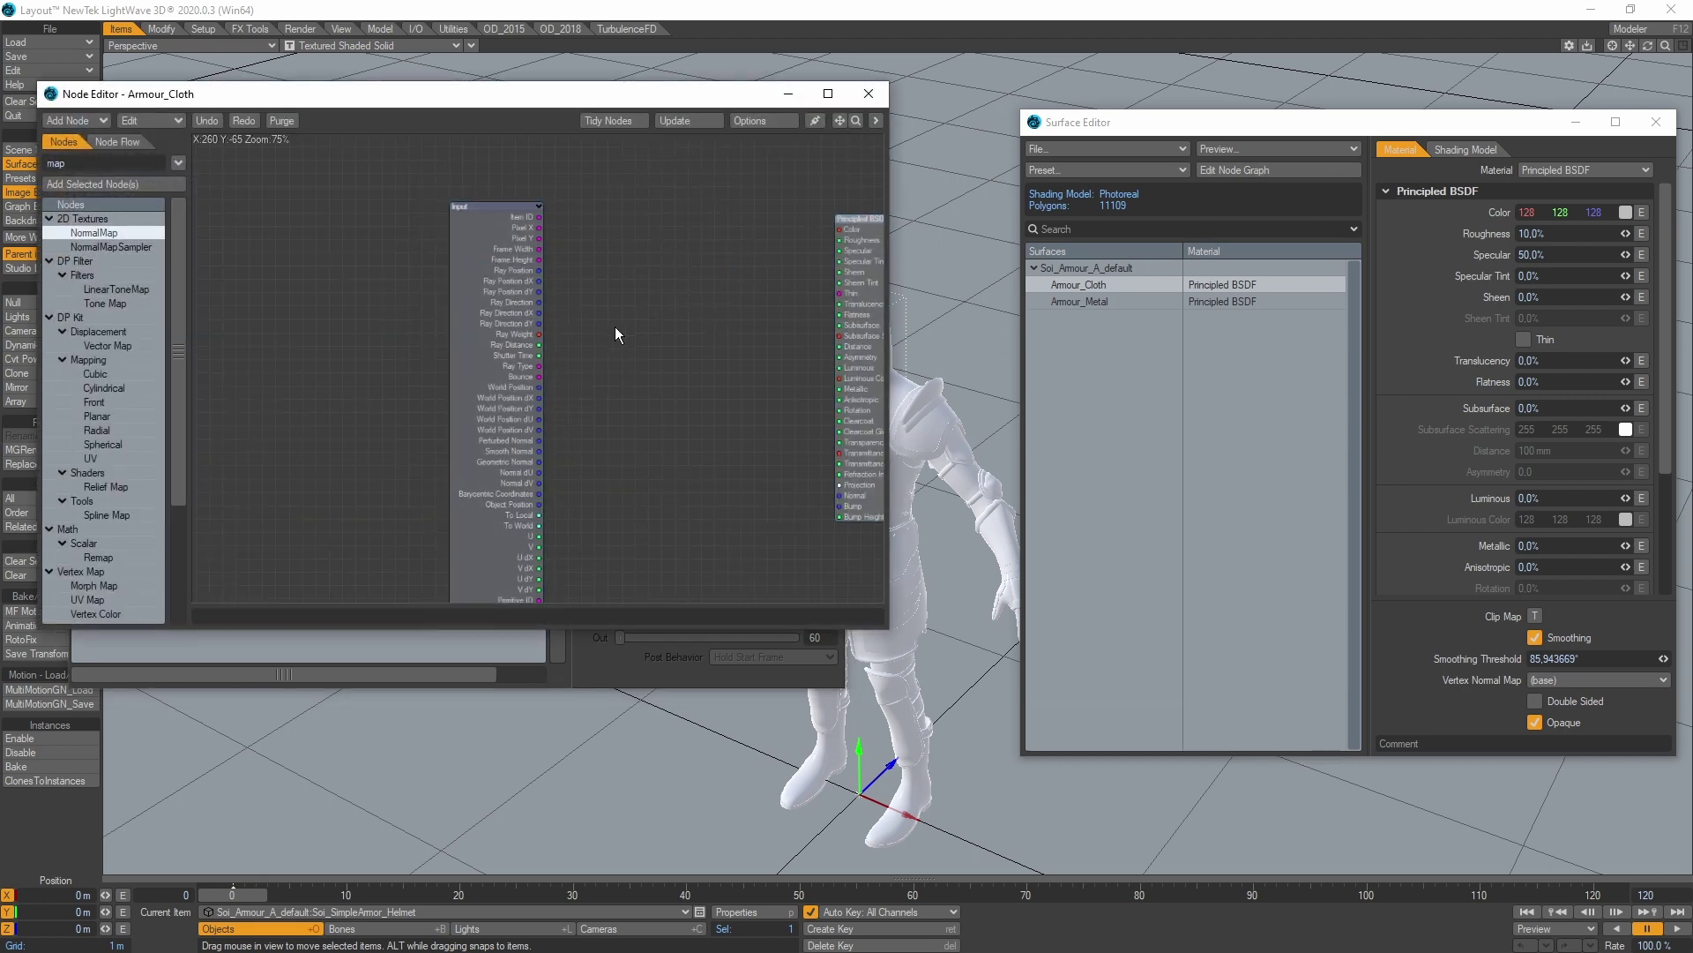
{"action": "left_click_drag", "start_coordinate": [764, 282], "coordinate": [609, 300], "text": "alt"}
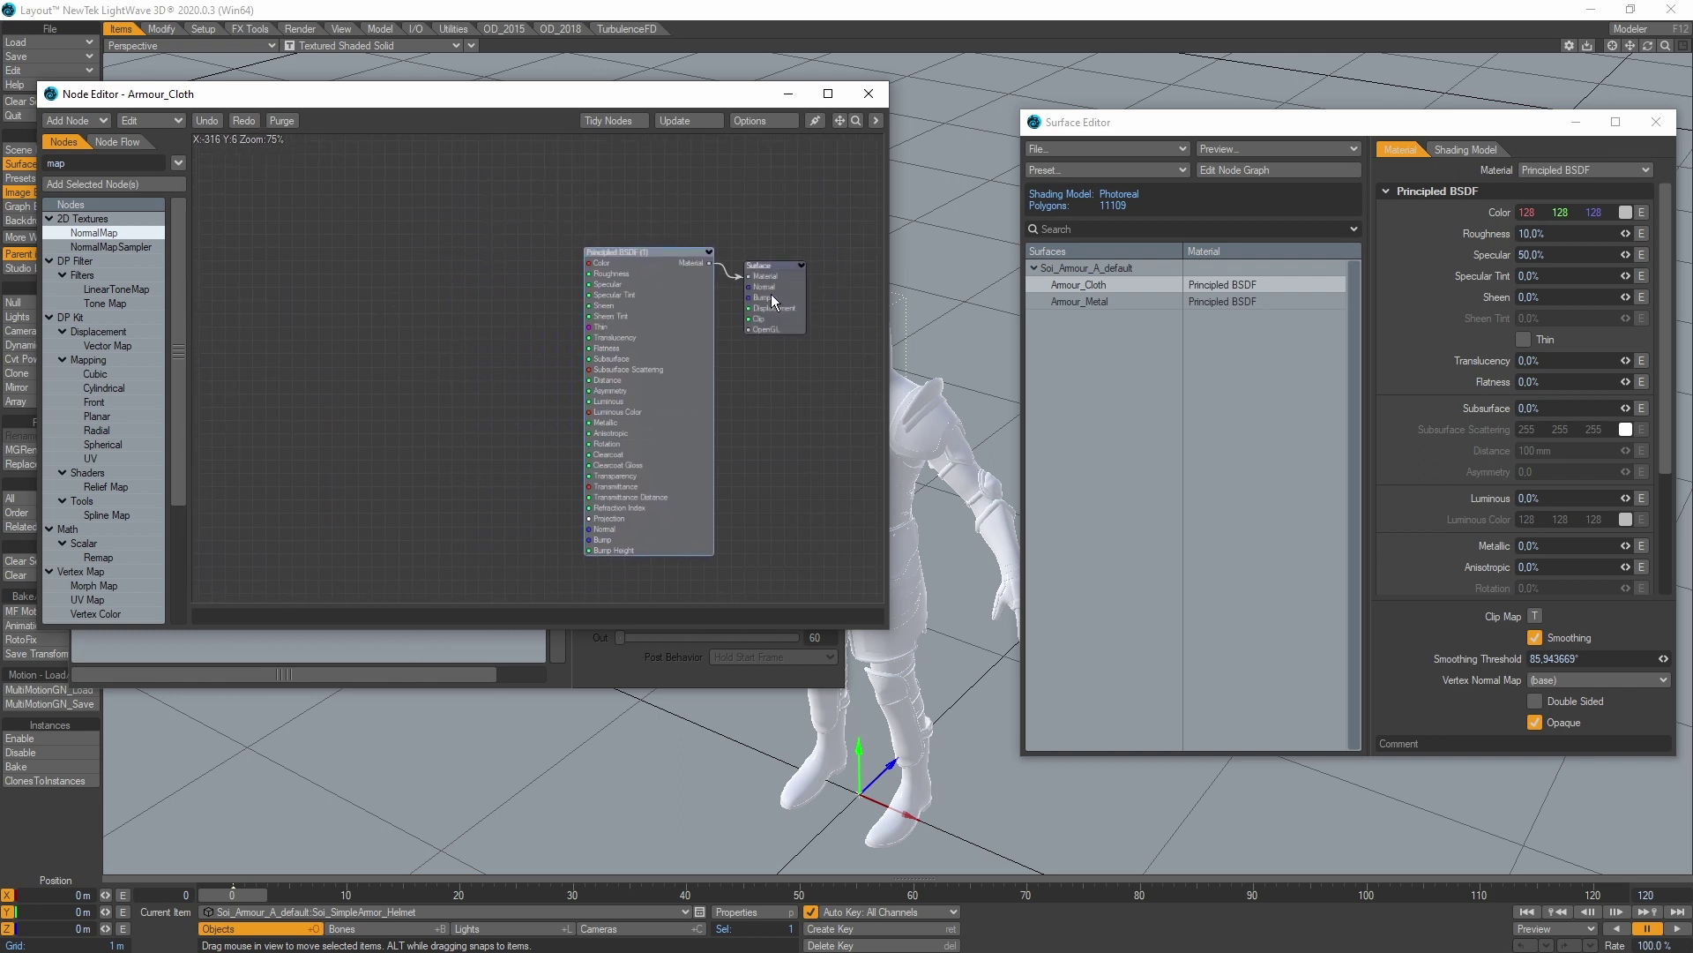
{"action": "left_click_drag", "start_coordinate": [412, 296], "coordinate": [522, 274], "text": "alt"}
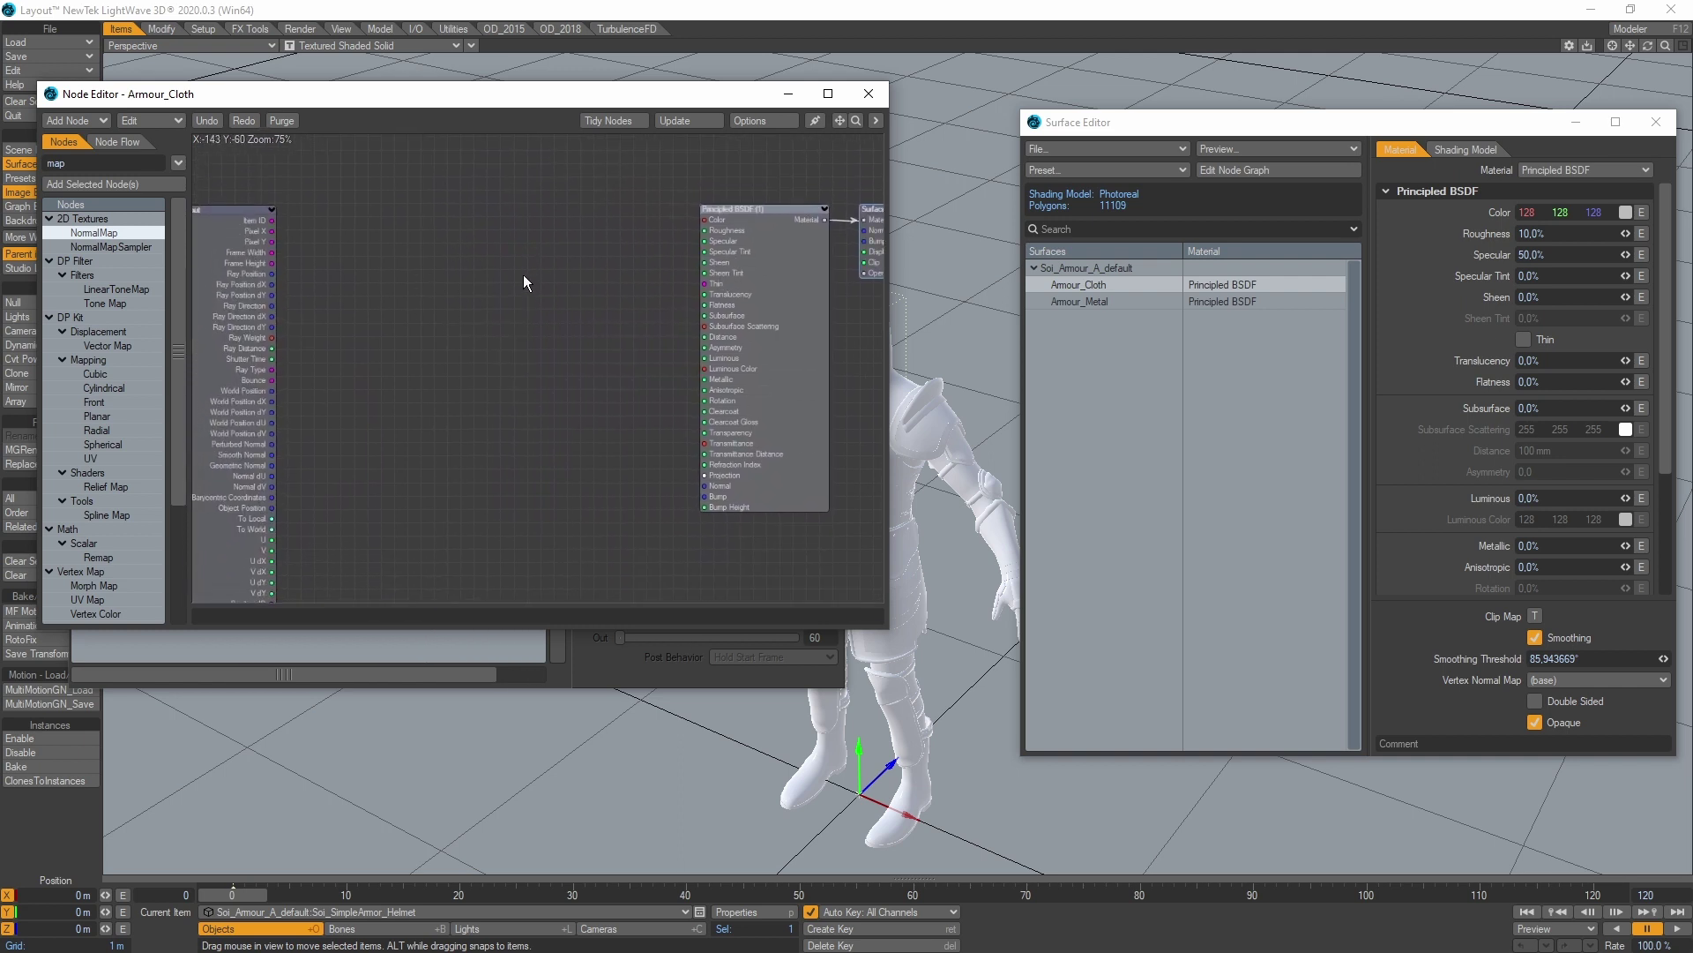
{"action": "scroll", "coordinate": [481, 283], "scroll_direction": "down", "scroll_amount": 3}
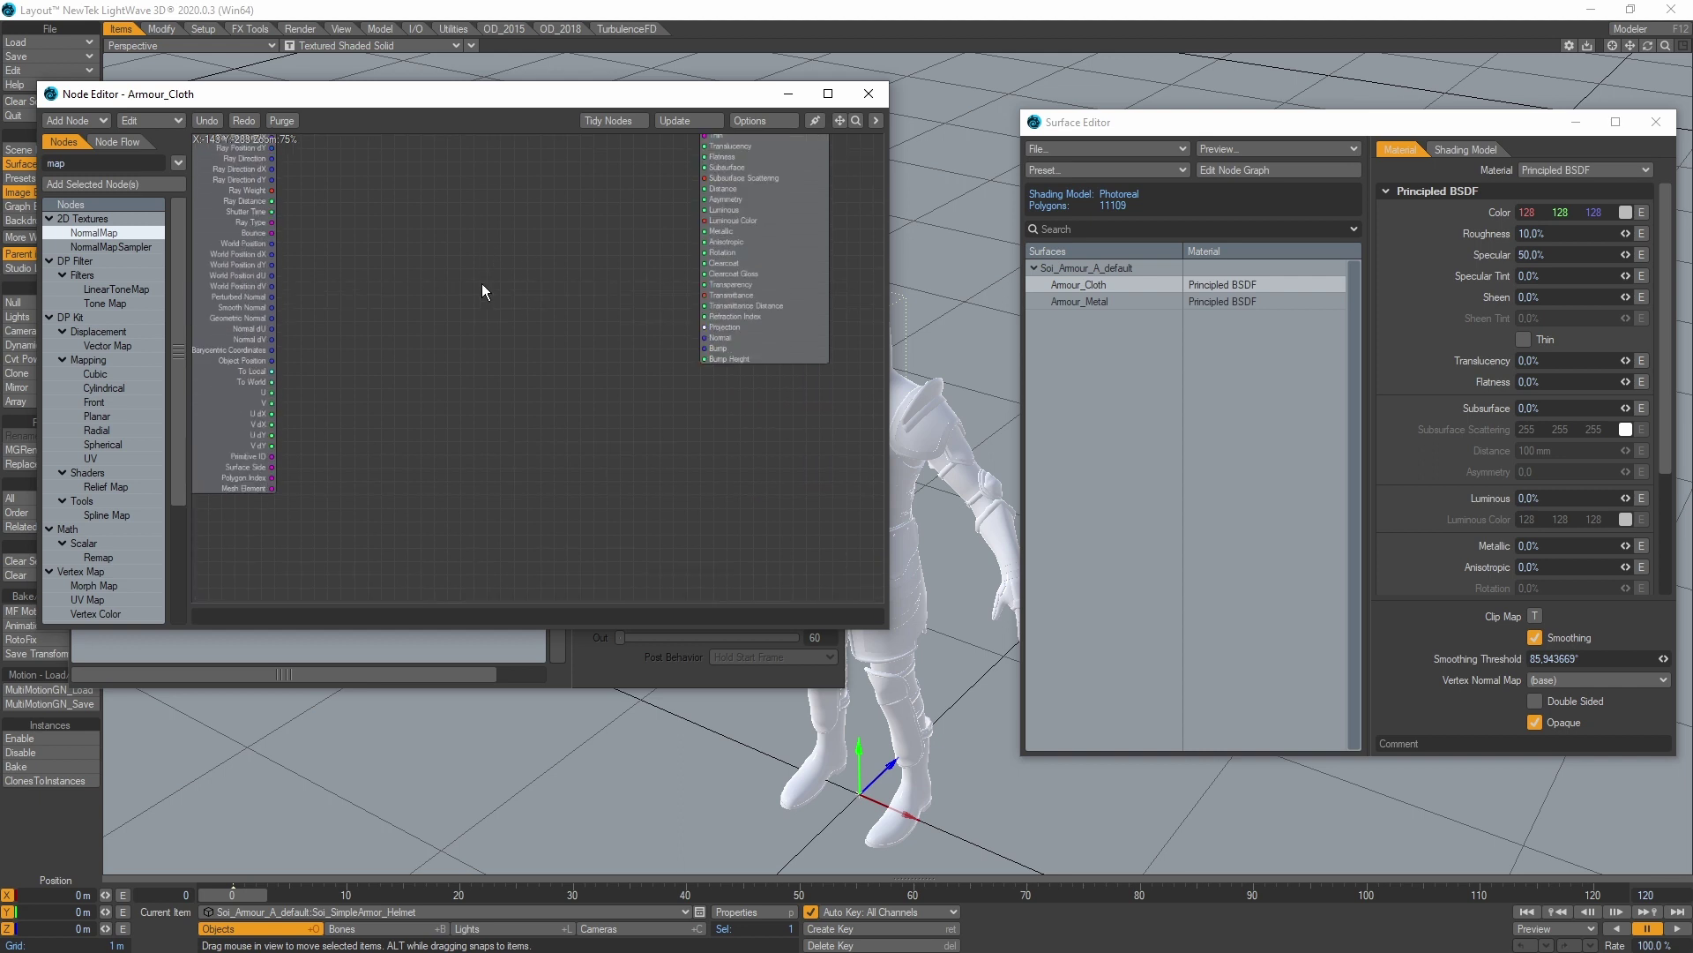
{"action": "scroll", "coordinate": [481, 283], "scroll_direction": "up", "scroll_amount": 2}
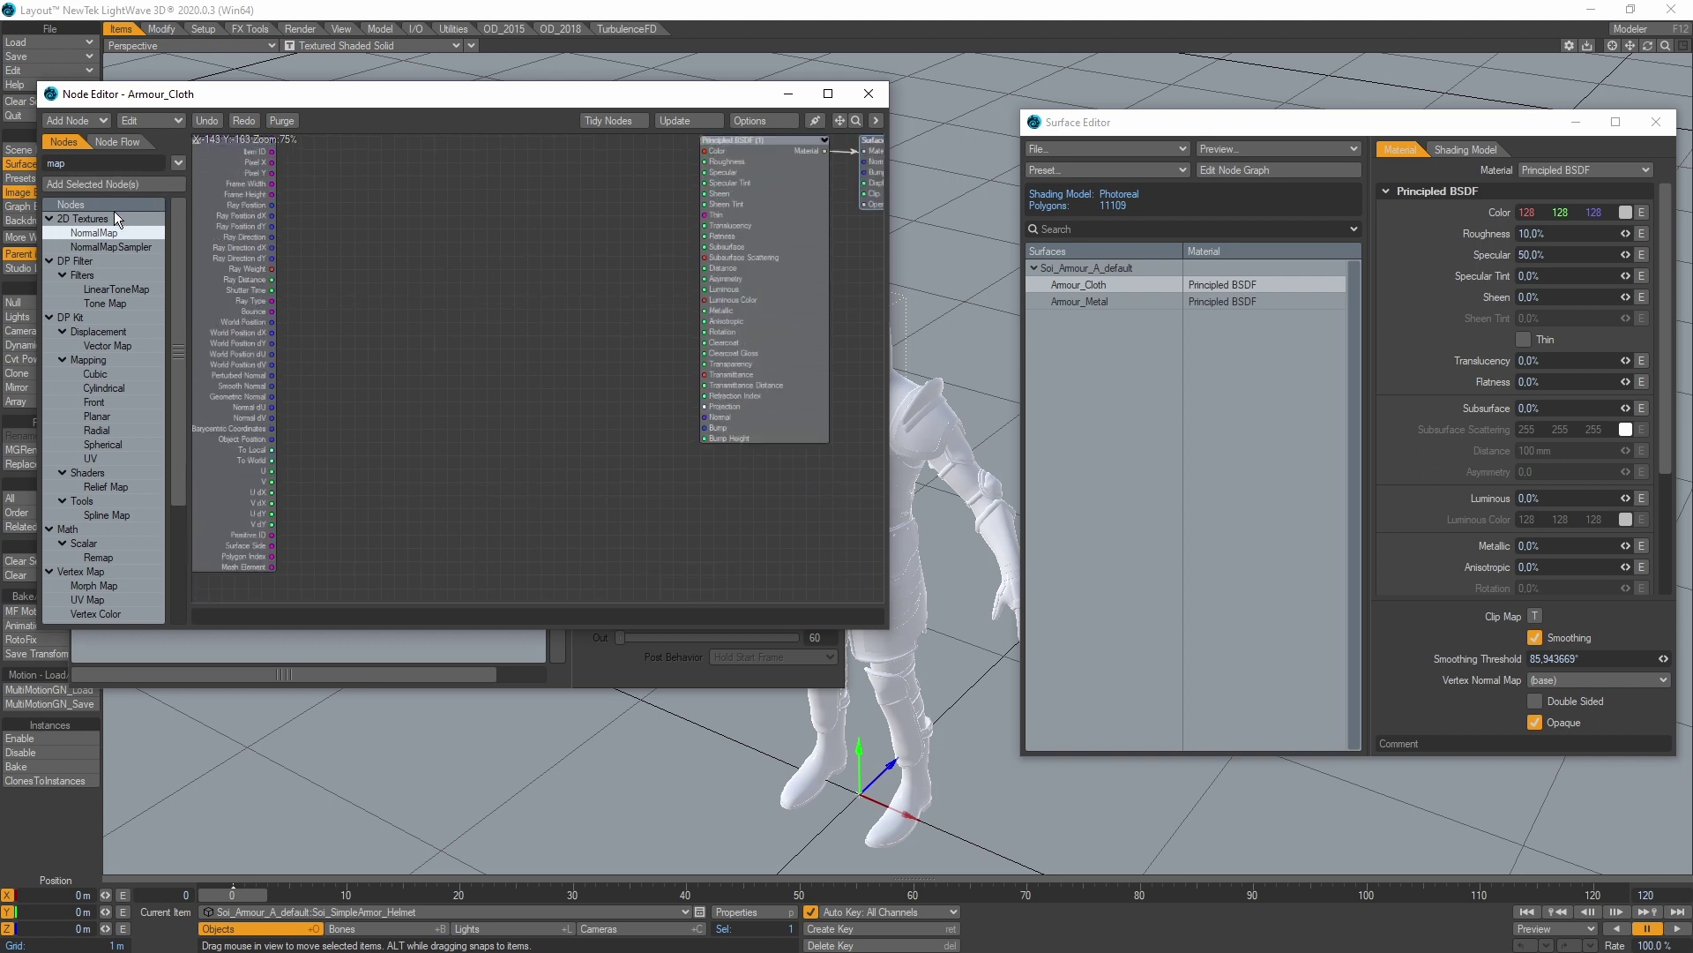
{"action": "double_click", "coordinate": [98, 231]}
{"action": "left_click_drag", "start_coordinate": [529, 311], "coordinate": [335, 333]}
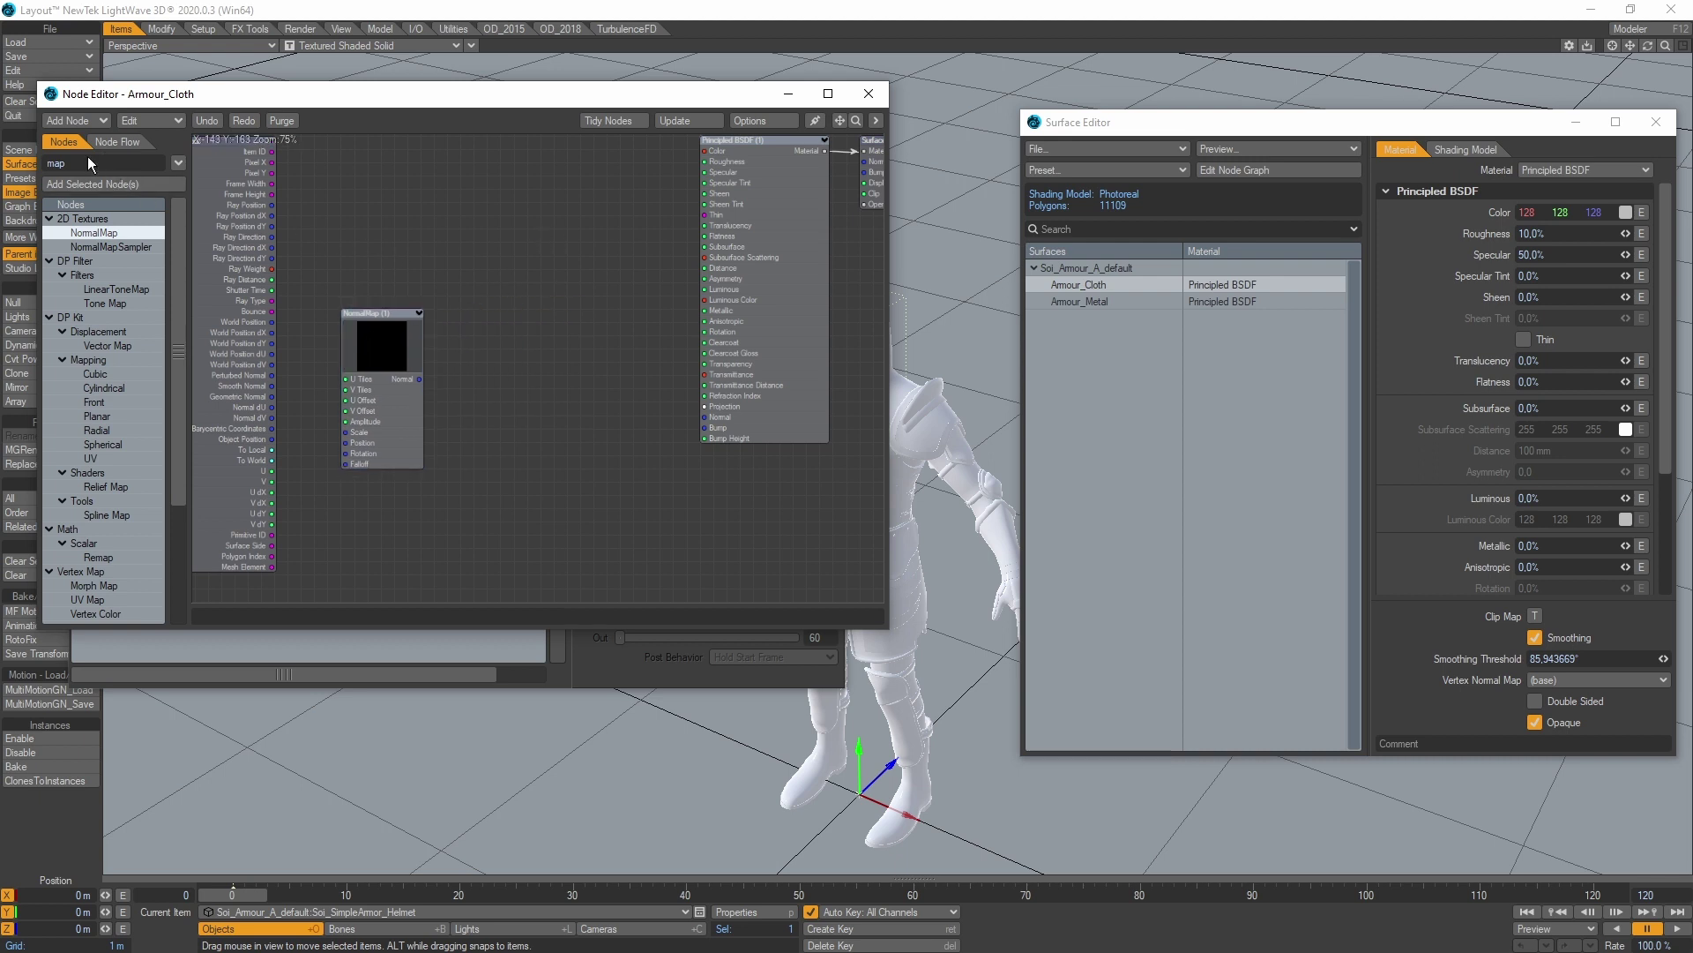
Find the texture nodes with "tex" and add a 2D Image node between the Input and Principled BSDF nodes.
{"action": "left_click_drag", "start_coordinate": [88, 156], "coordinate": [3, 147]}
{"action": "type", "text": "tex"}
{"action": "double_click", "coordinate": [103, 274]}
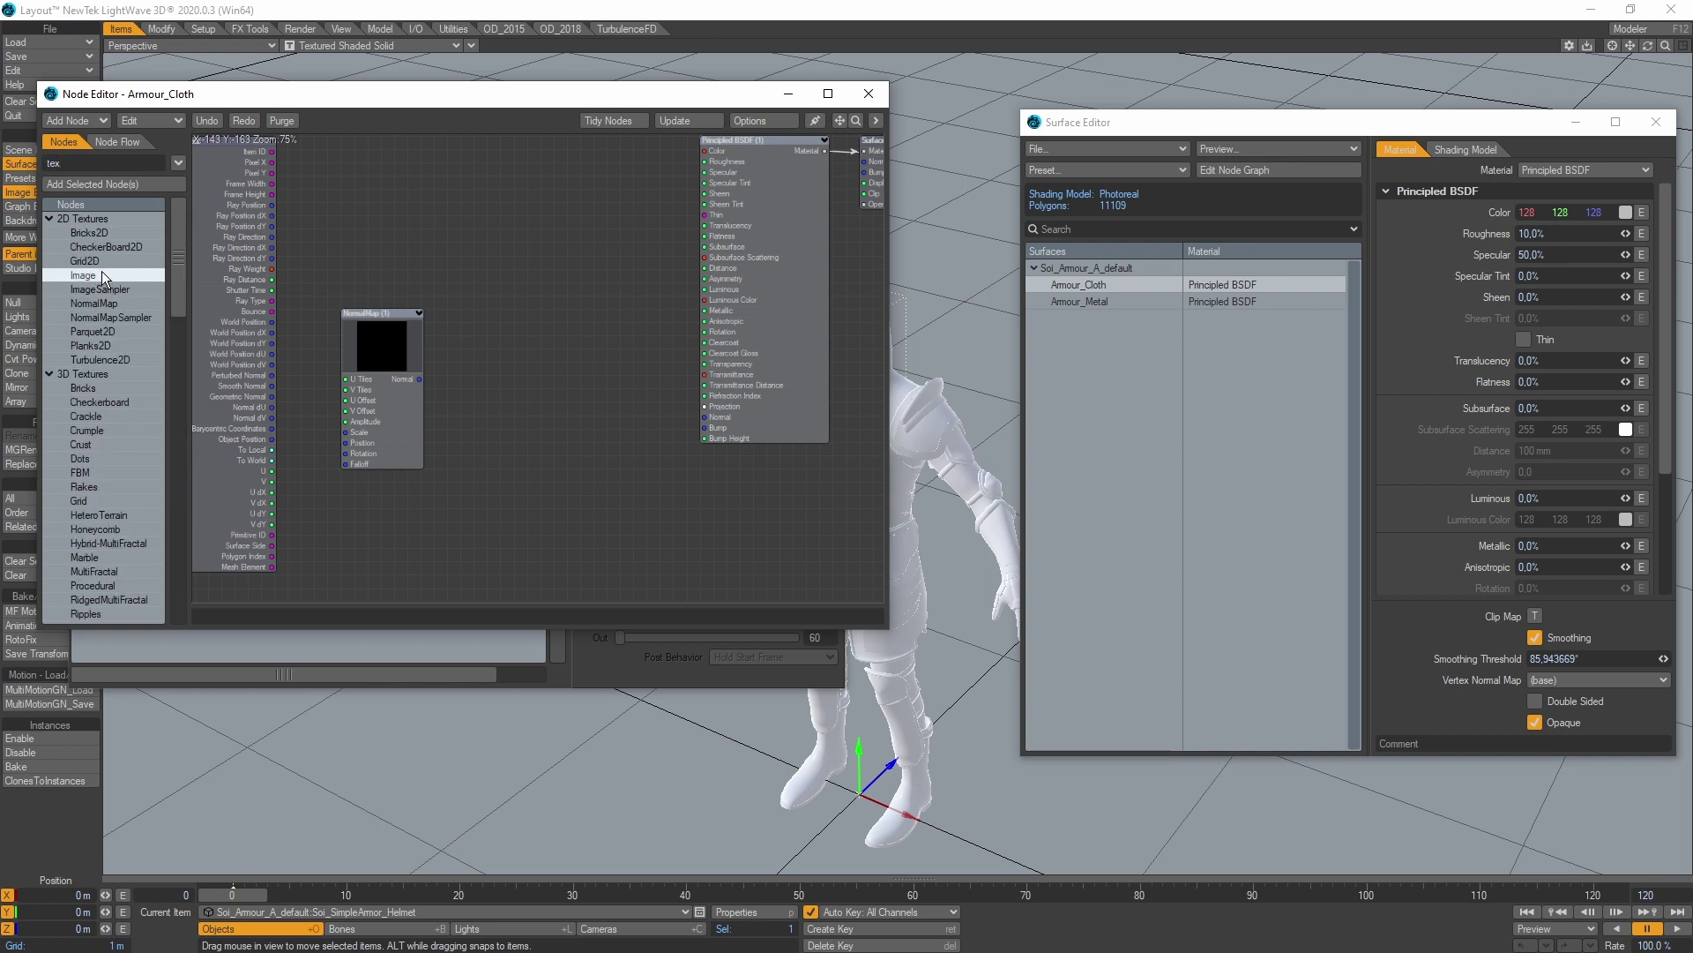
{"action": "left_click_drag", "start_coordinate": [553, 331], "coordinate": [559, 253]}
{"action": "scroll", "coordinate": [639, 293], "scroll_direction": "up", "scroll_amount": 3}
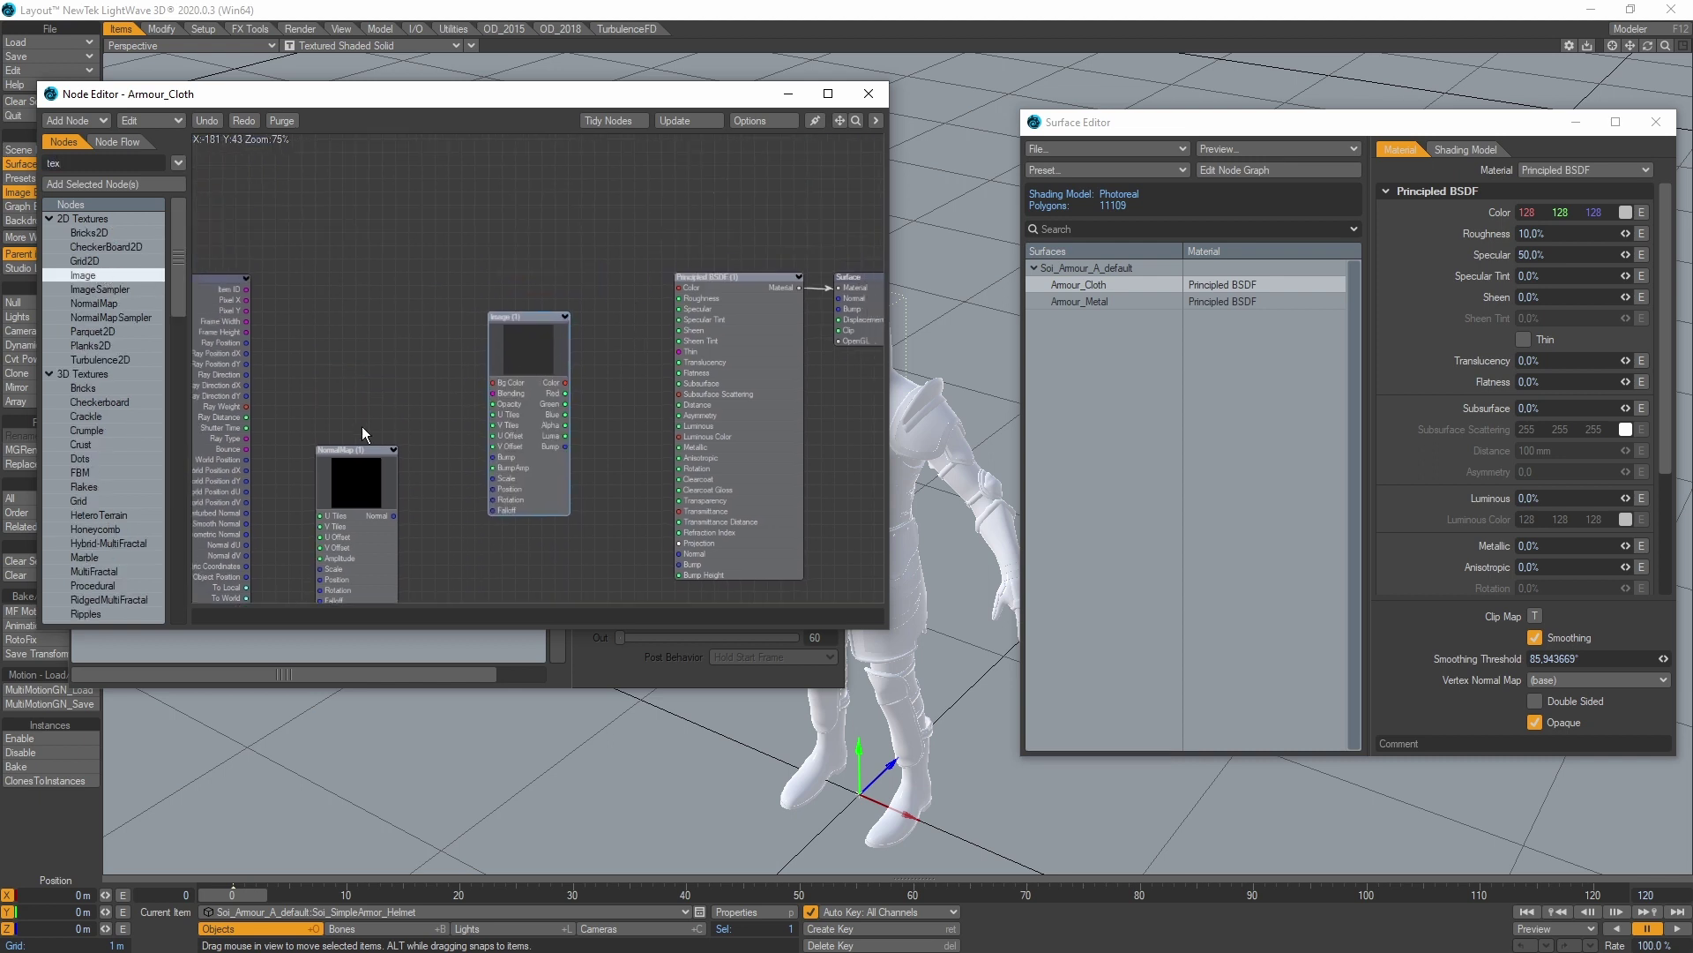
{"action": "left_click_drag", "start_coordinate": [527, 357], "coordinate": [542, 298]}
Set the mapping of the Image and NormalMap nodes to UV Map, using the UVMap map.
{"action": "double_click", "coordinate": [542, 298]}
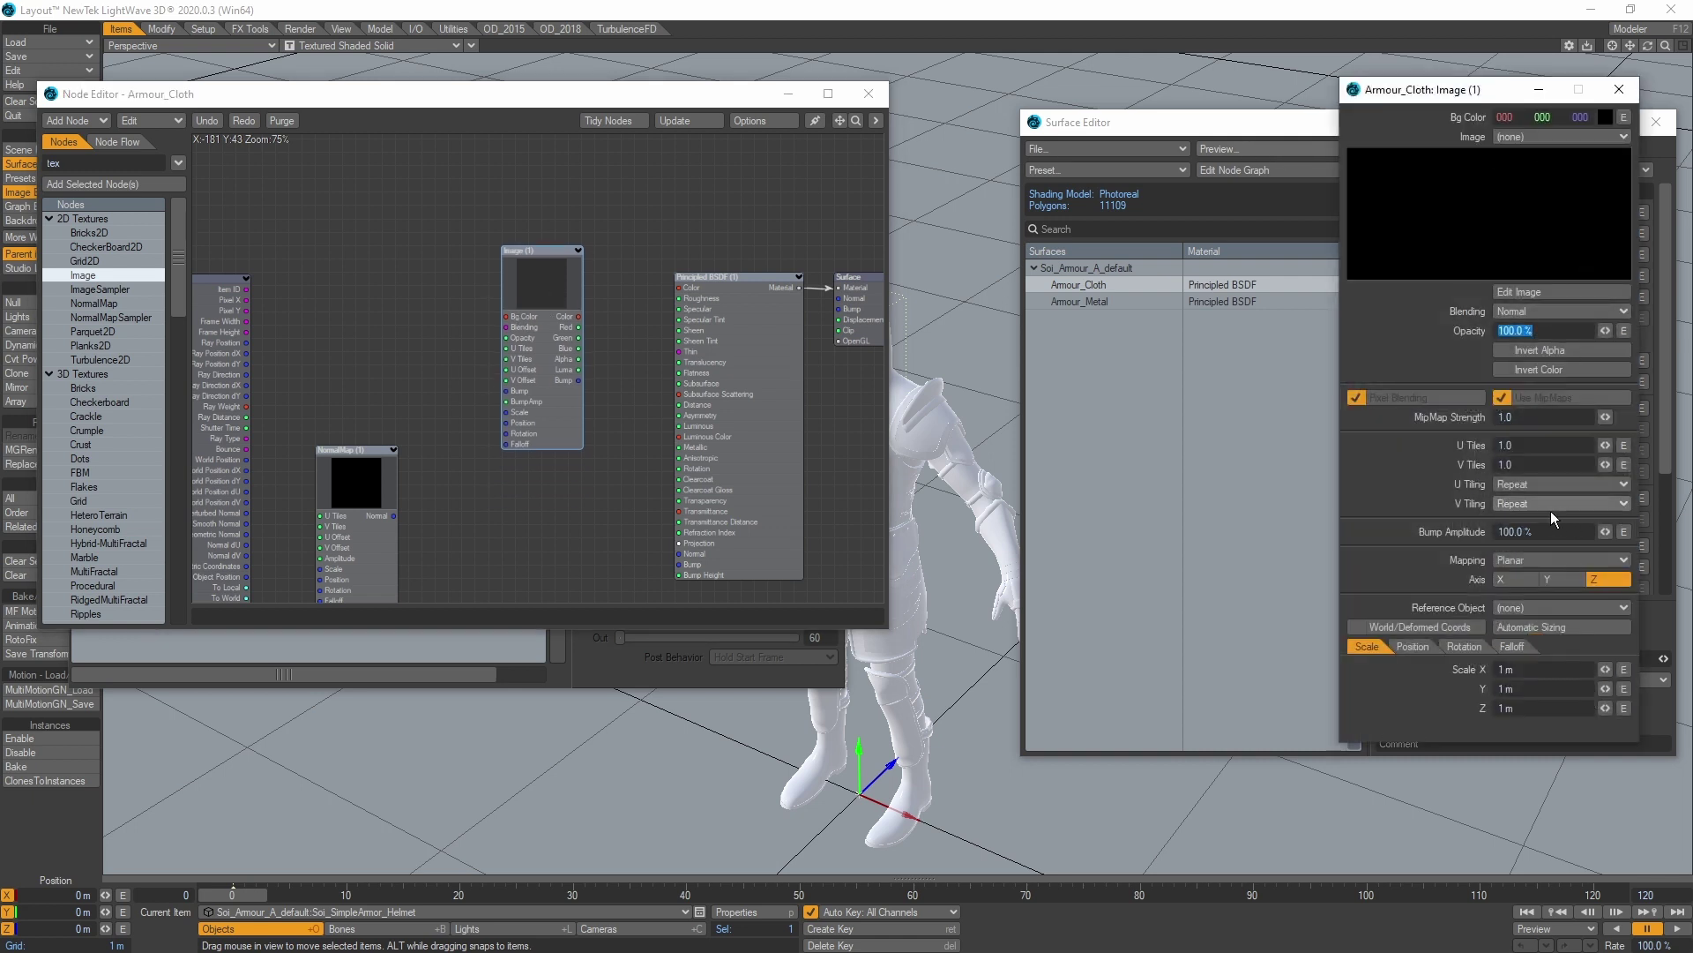
{"action": "left_click", "coordinate": [1554, 559]}
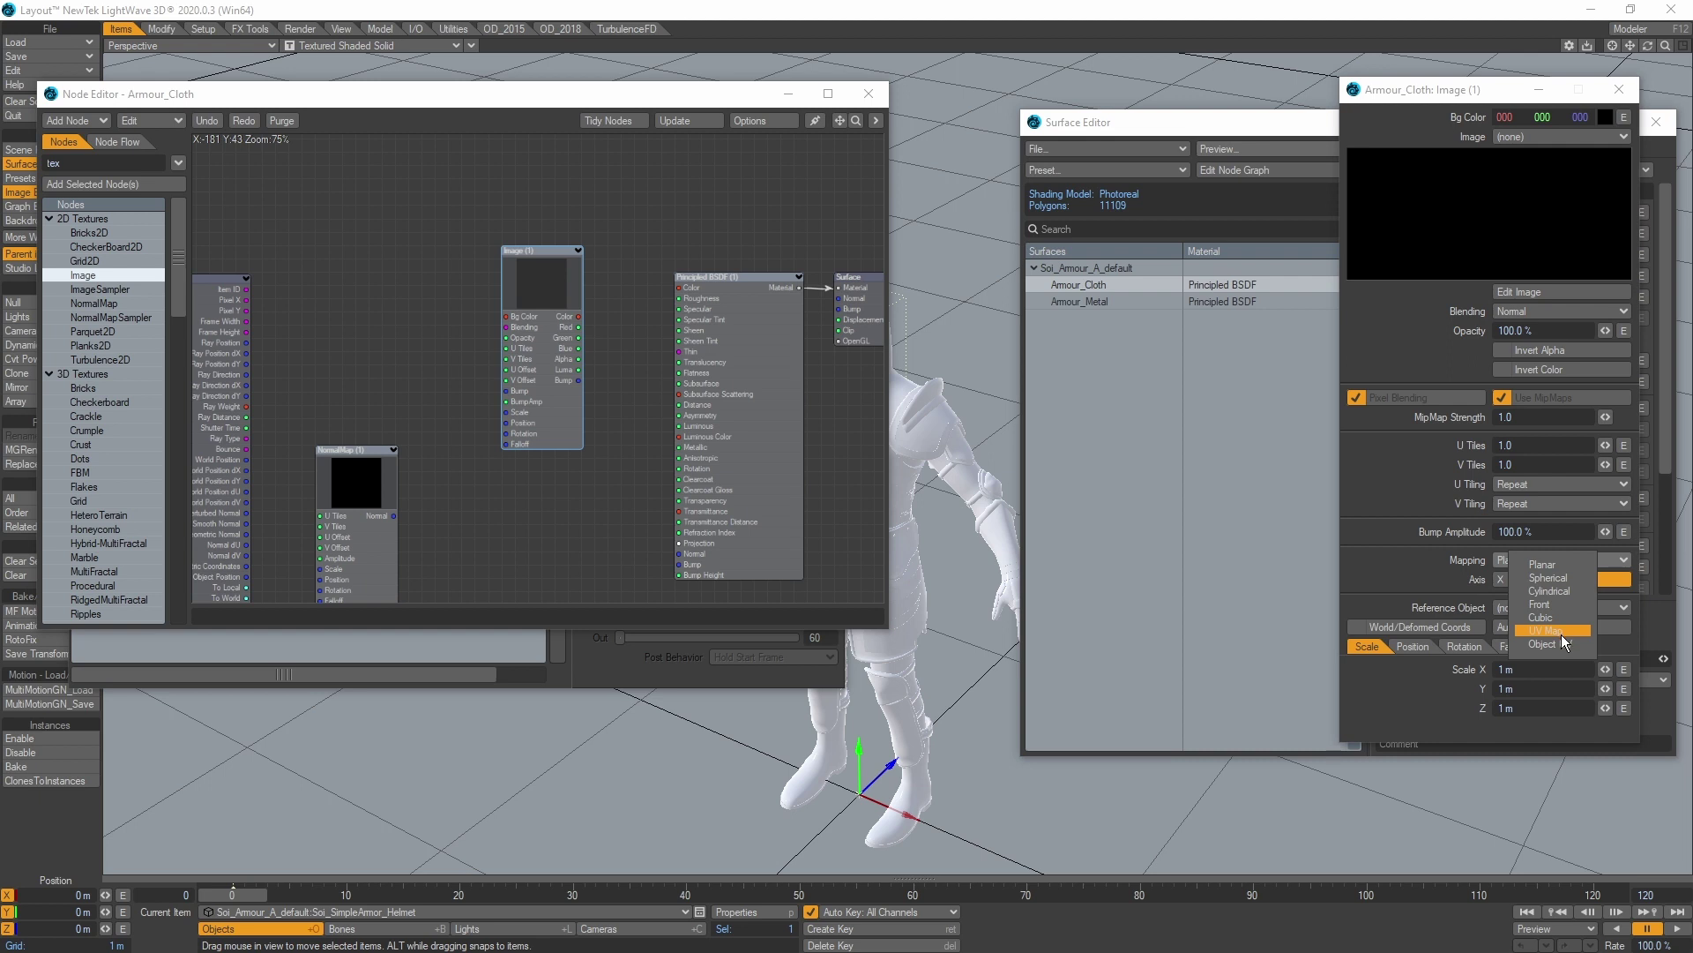
{"action": "left_click", "coordinate": [1561, 632]}
{"action": "left_click", "coordinate": [1550, 578]}
{"action": "left_click", "coordinate": [1550, 589]}
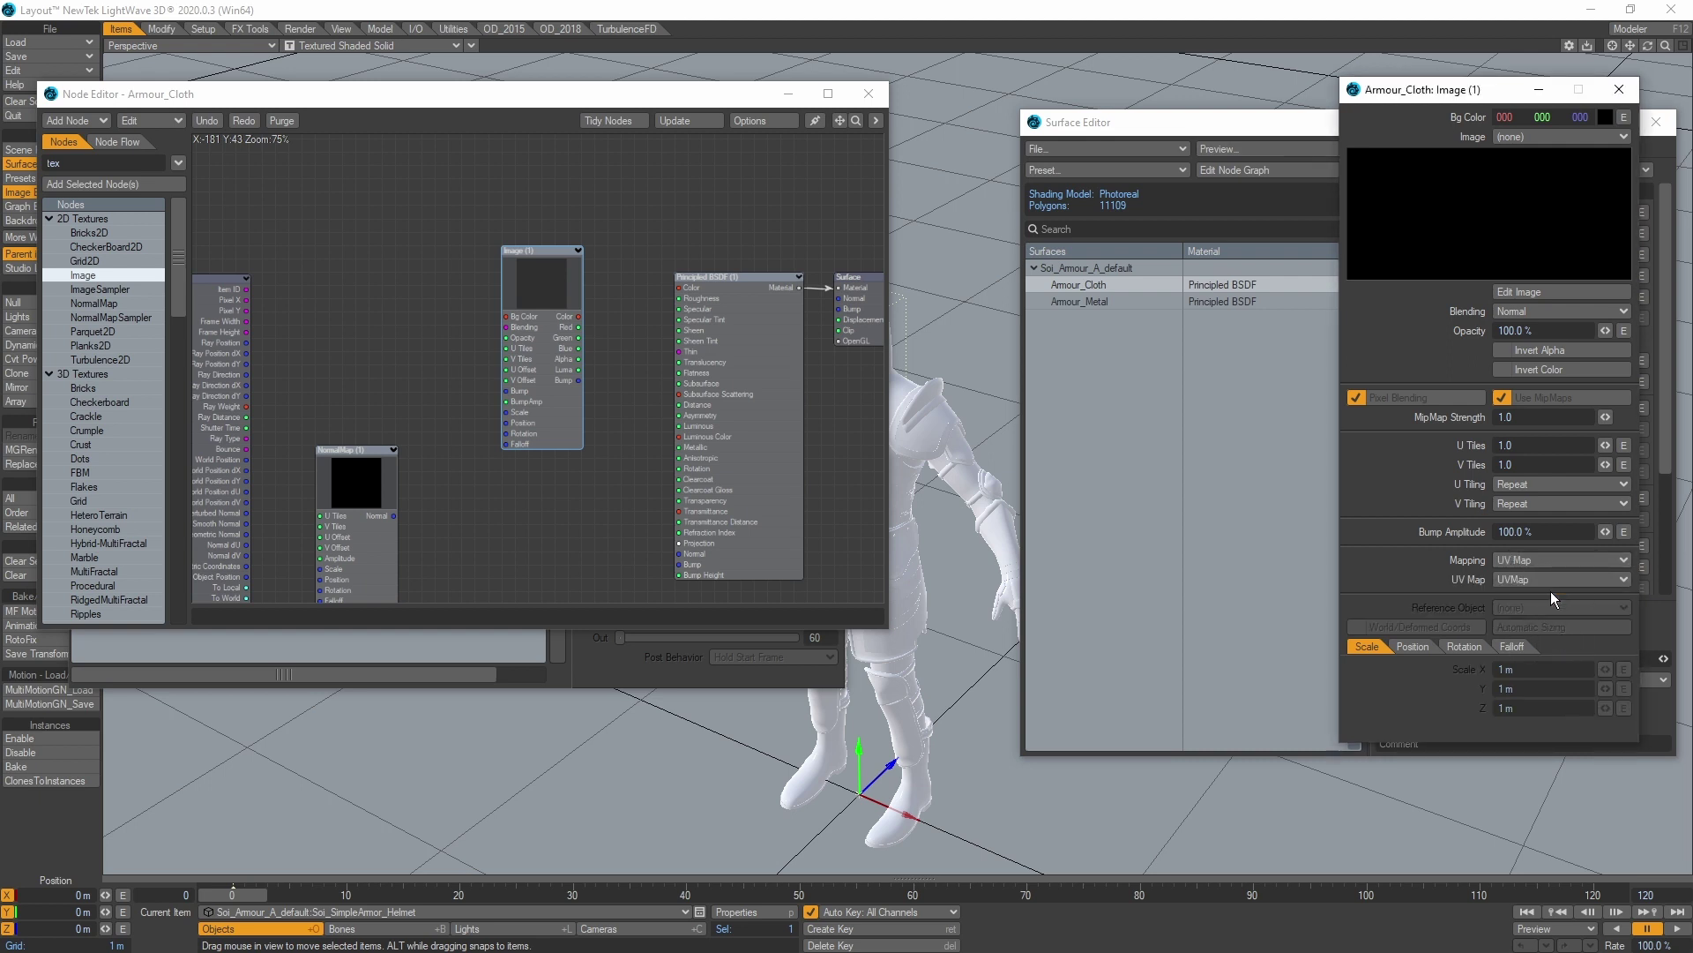
{"action": "double_click", "coordinate": [368, 480]}
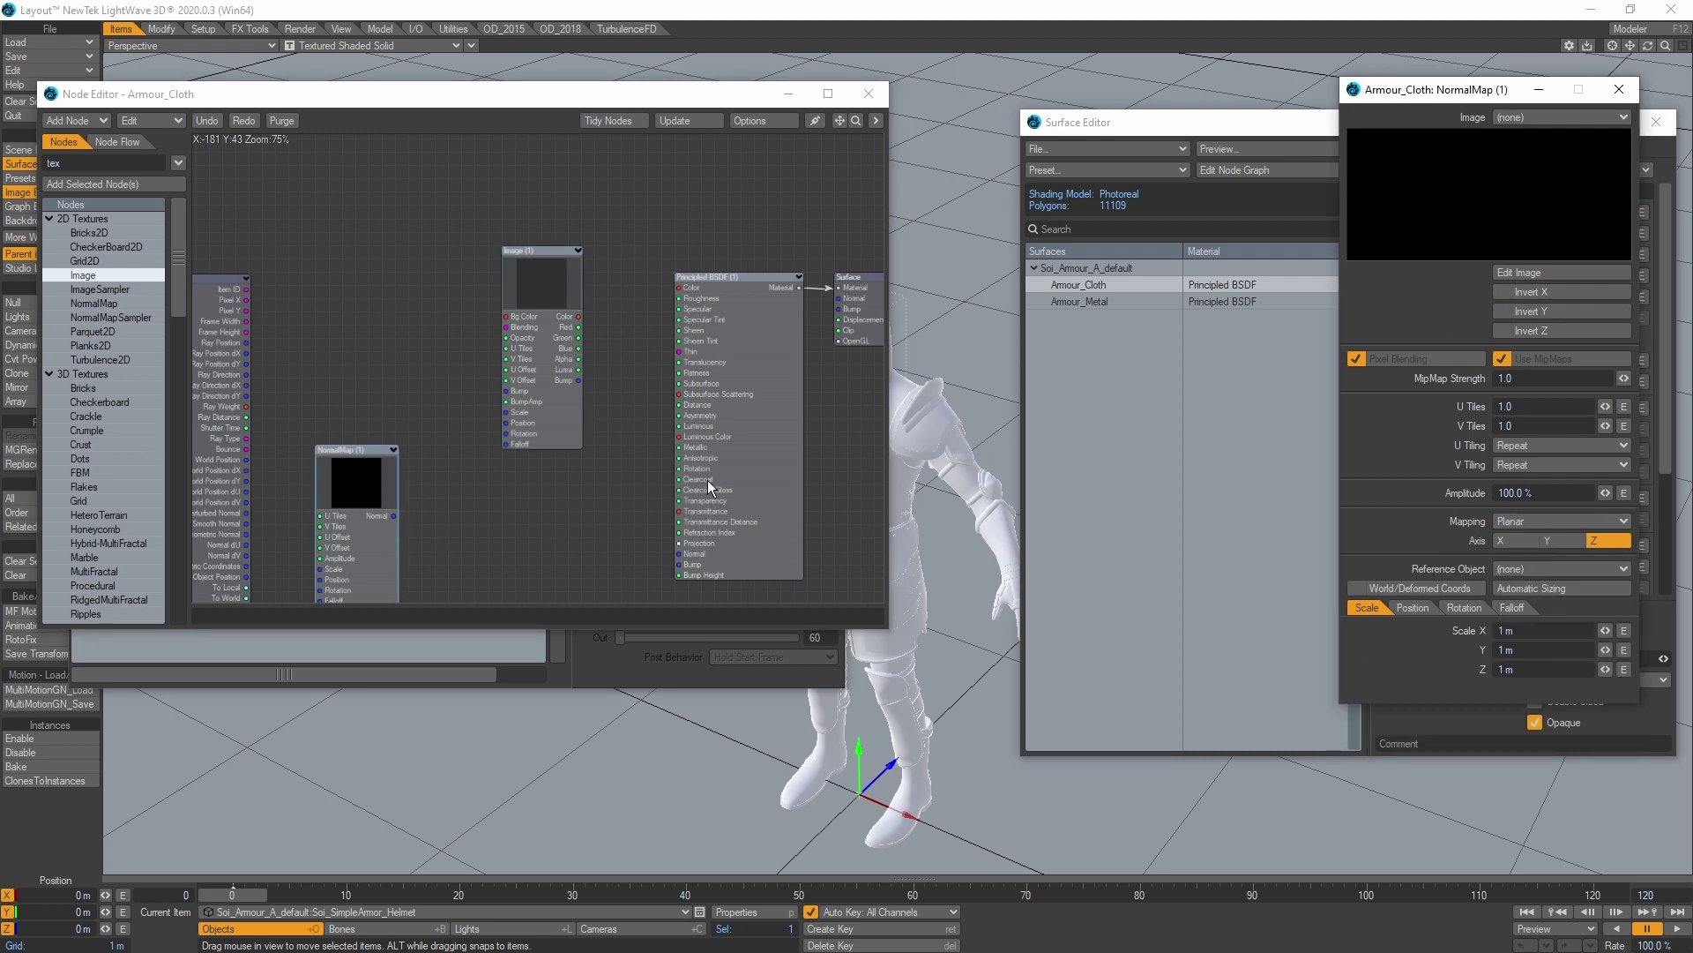
{"action": "left_click", "coordinate": [1562, 522]}
{"action": "left_click", "coordinate": [1564, 547]}
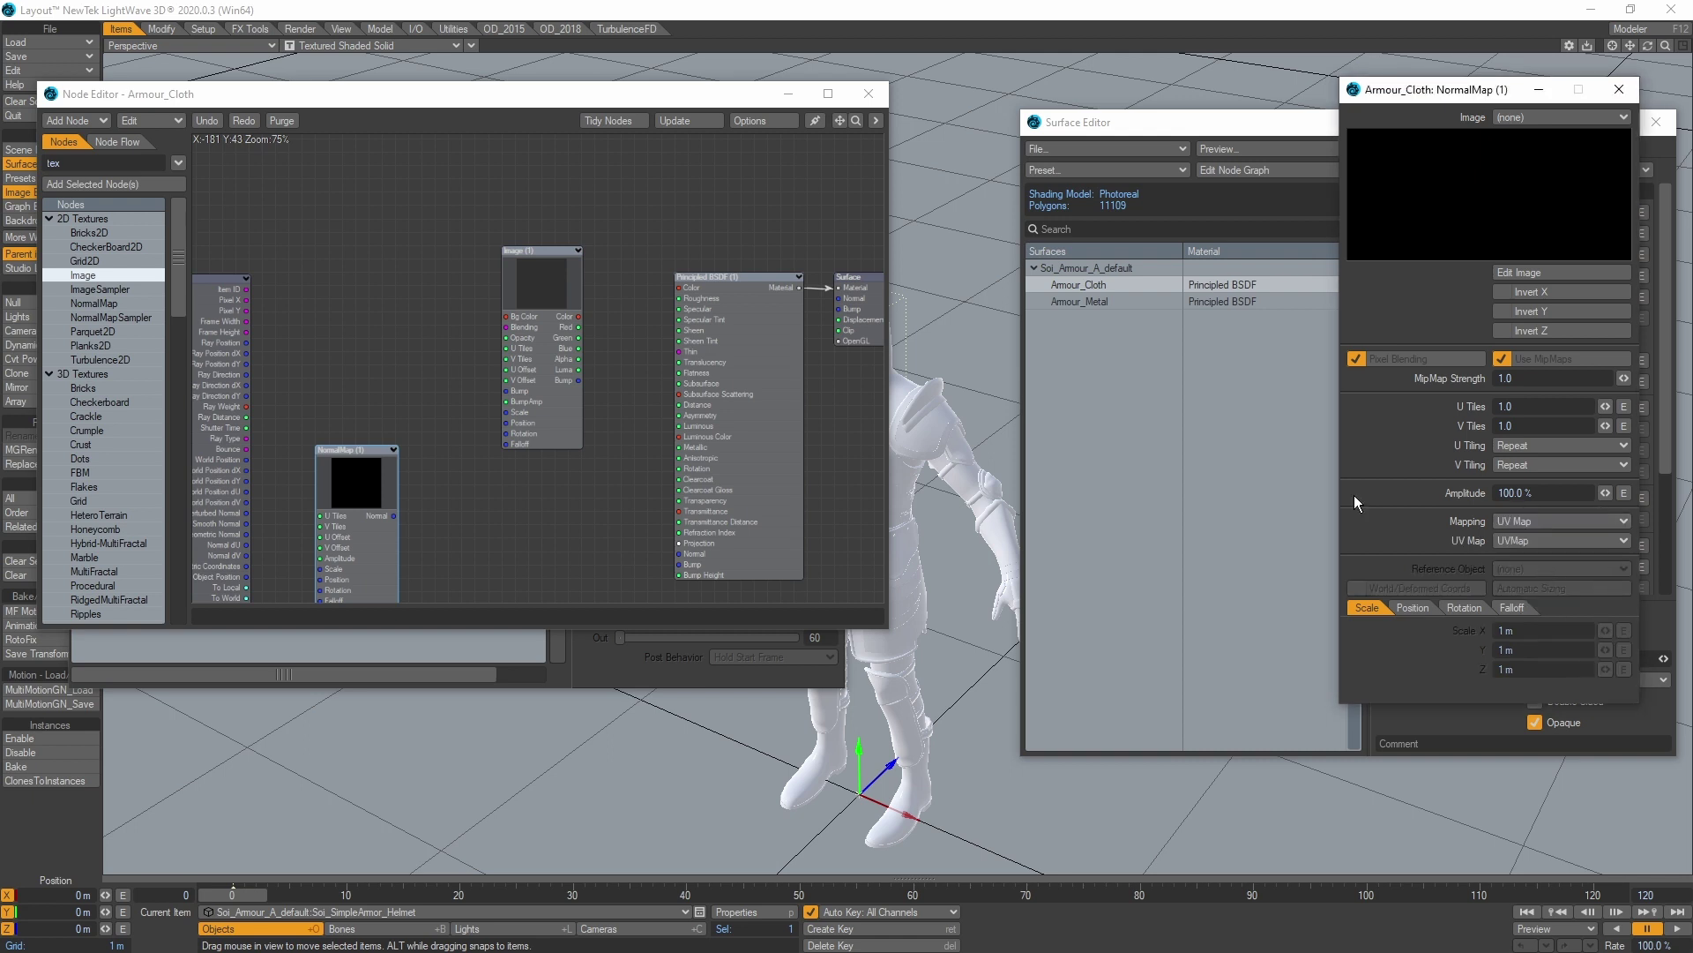
Assign T_Armour_Clean_Cloth_BaseColor.png to the Image node and connect its Color output to the Principled BSDF Color input.
{"action": "left_click_drag", "start_coordinate": [559, 288], "coordinate": [556, 262]}
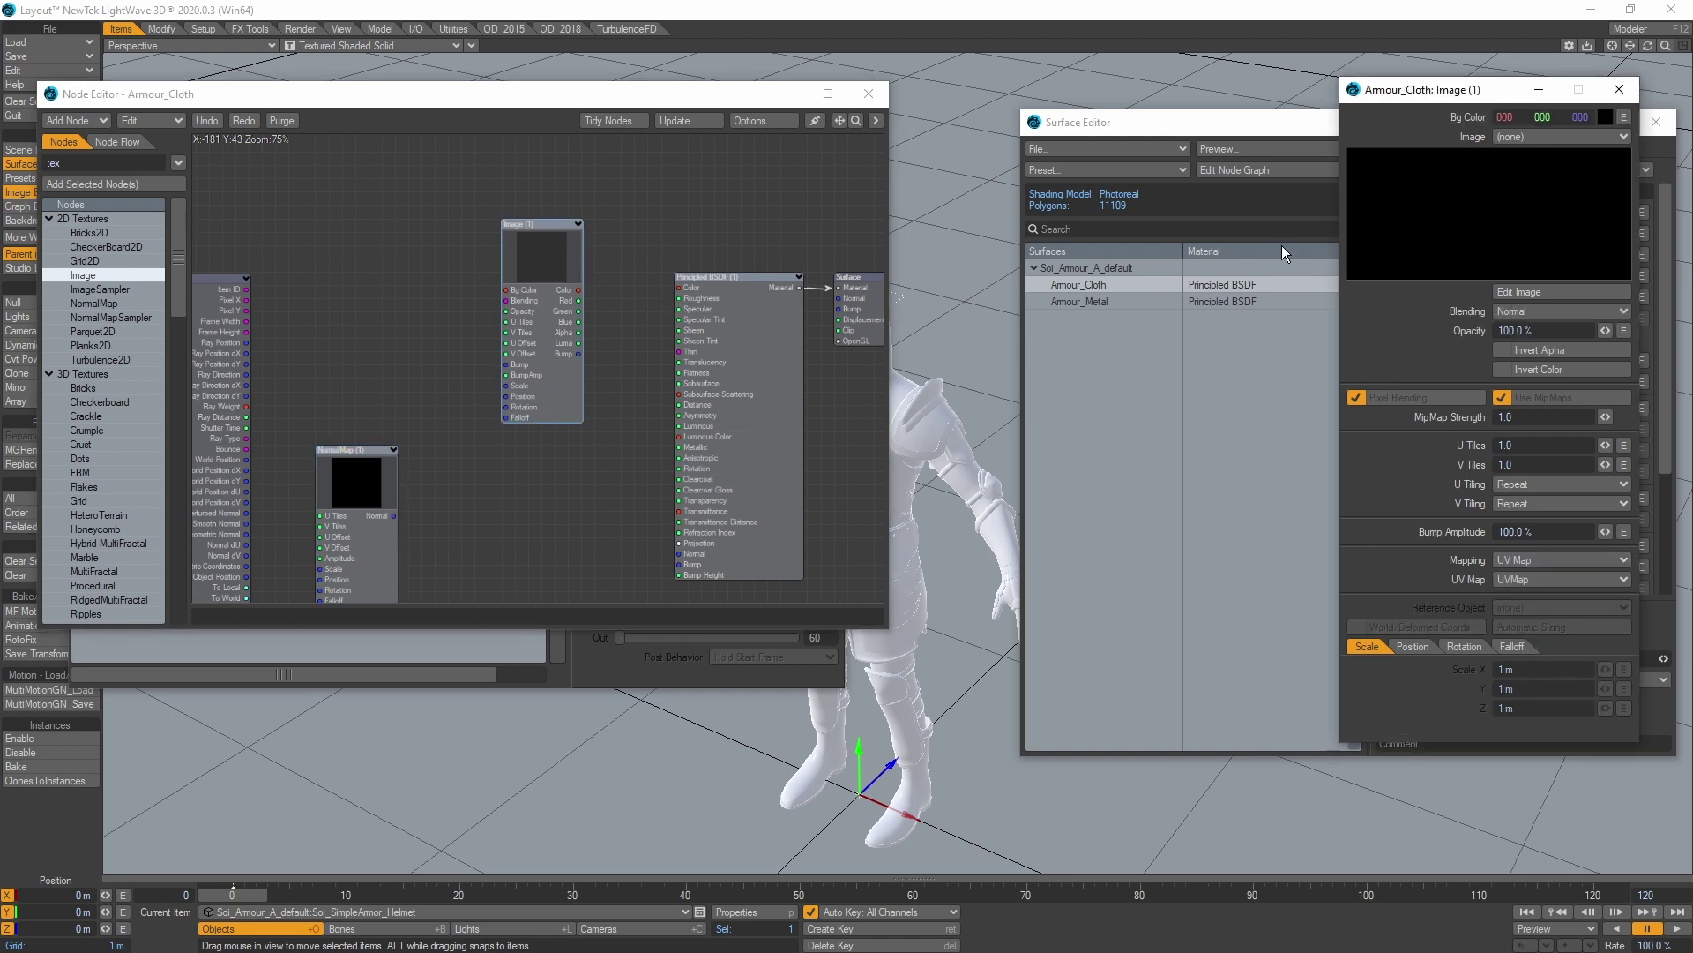
{"action": "left_click", "coordinate": [1553, 136]}
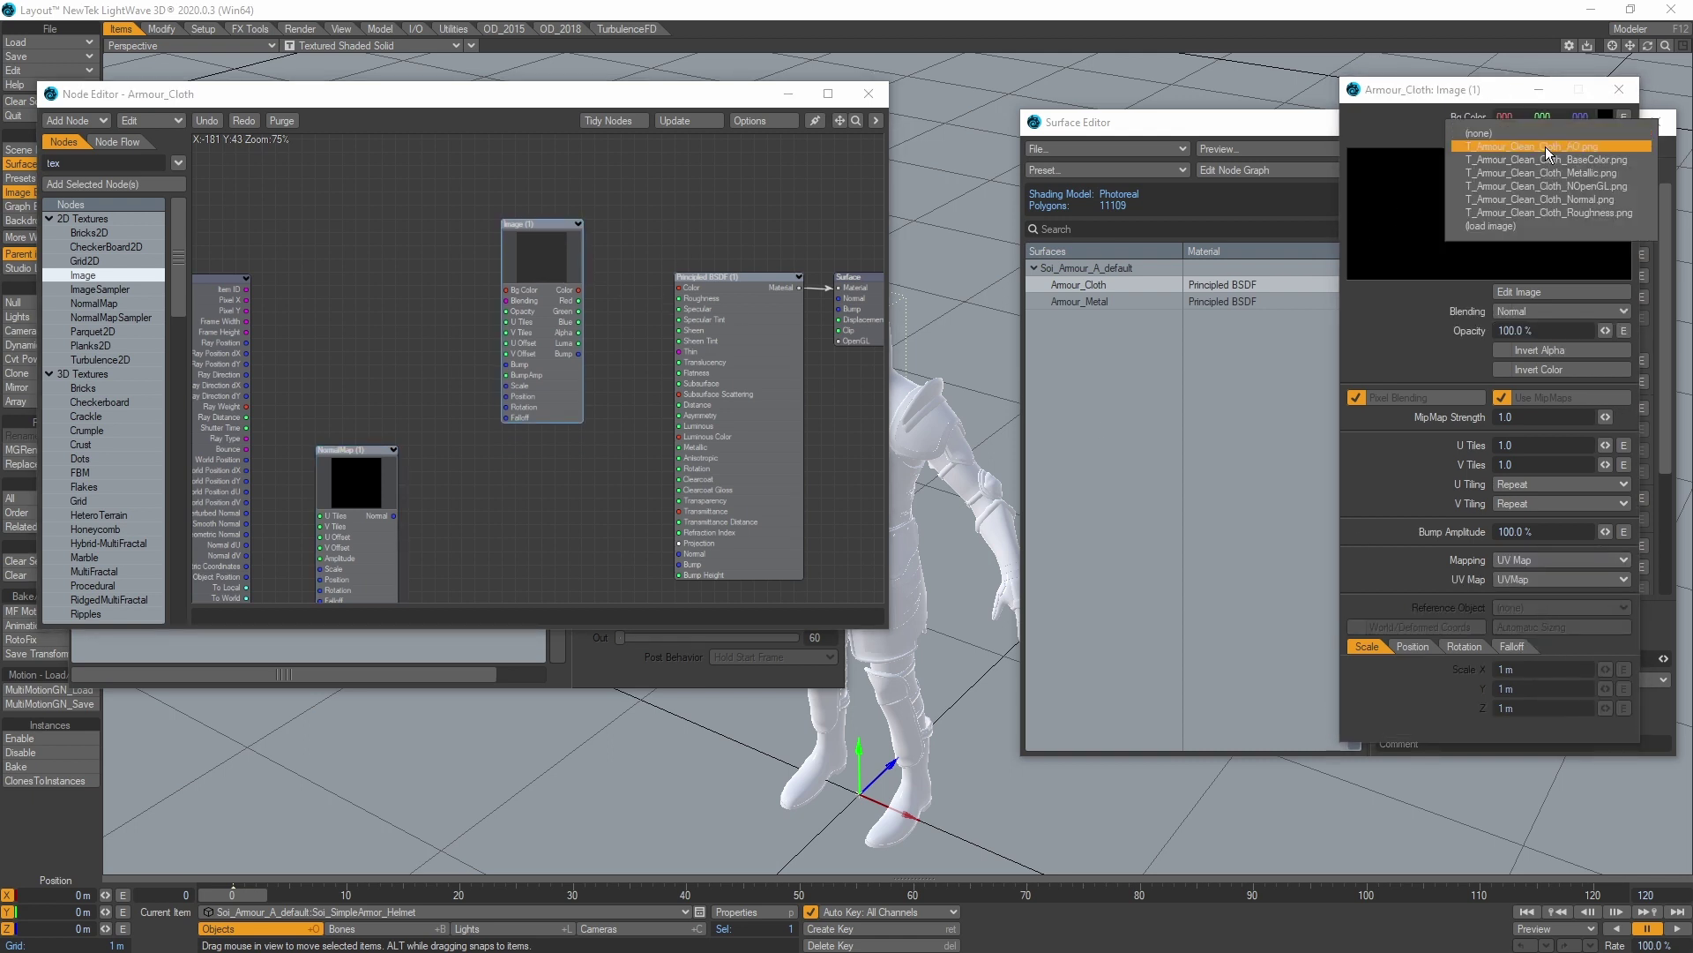
{"action": "left_click", "coordinate": [1545, 162]}
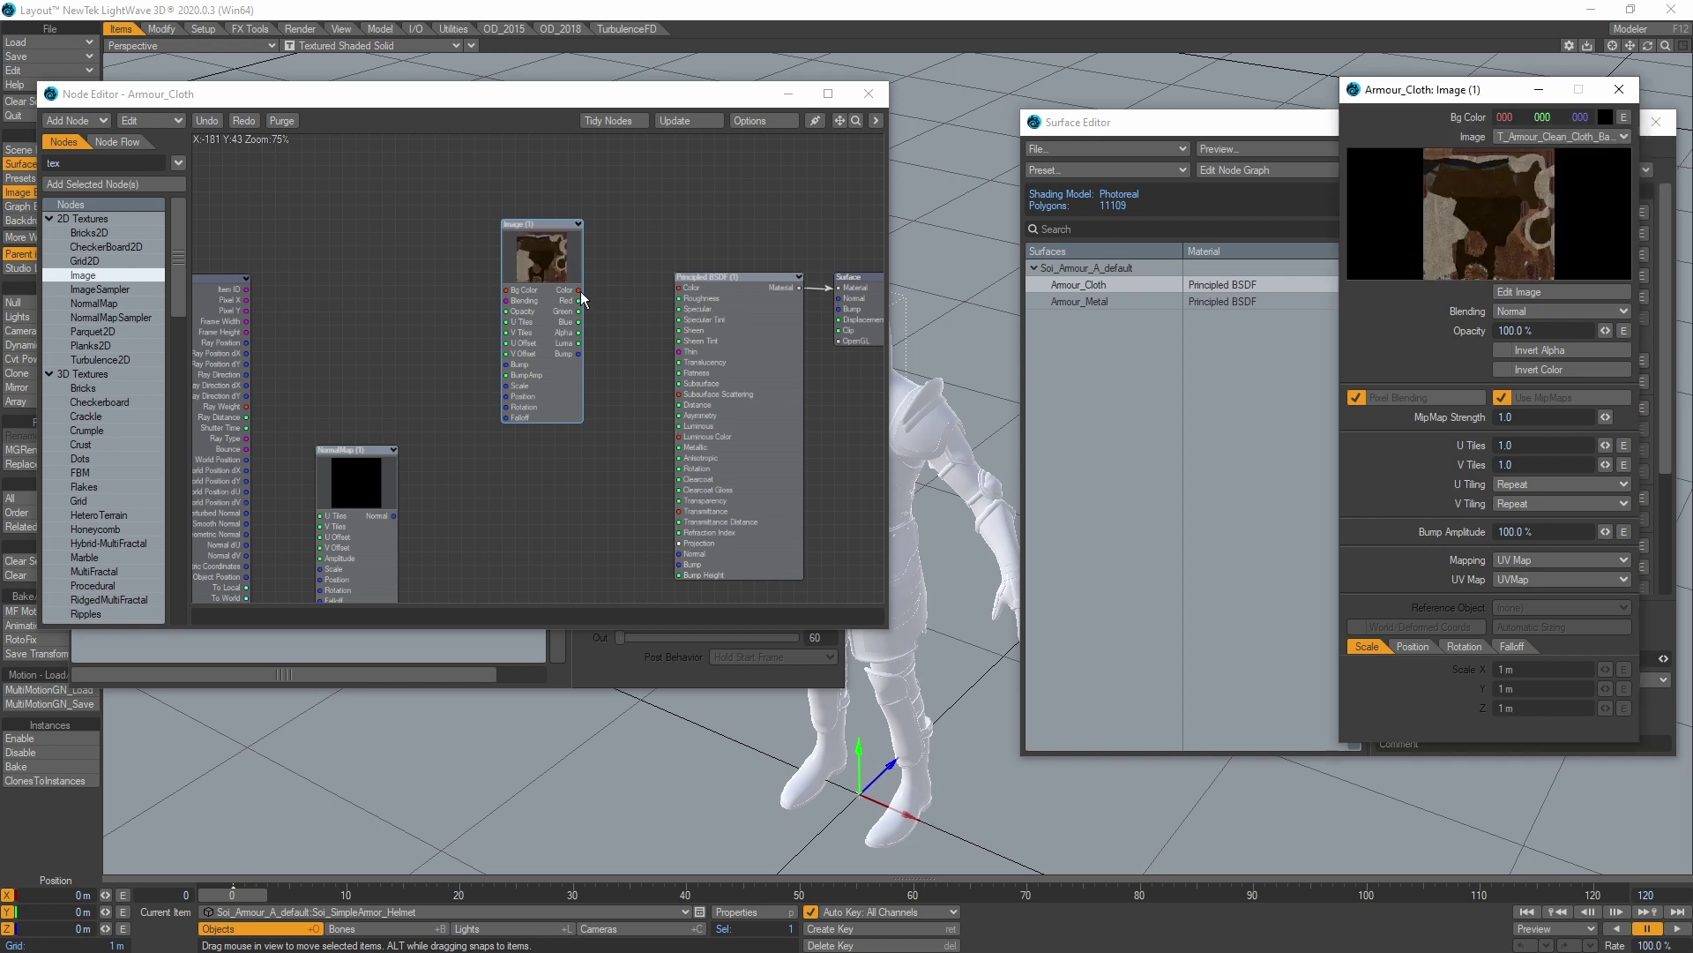
{"action": "left_click_drag", "start_coordinate": [579, 290], "coordinate": [701, 284]}
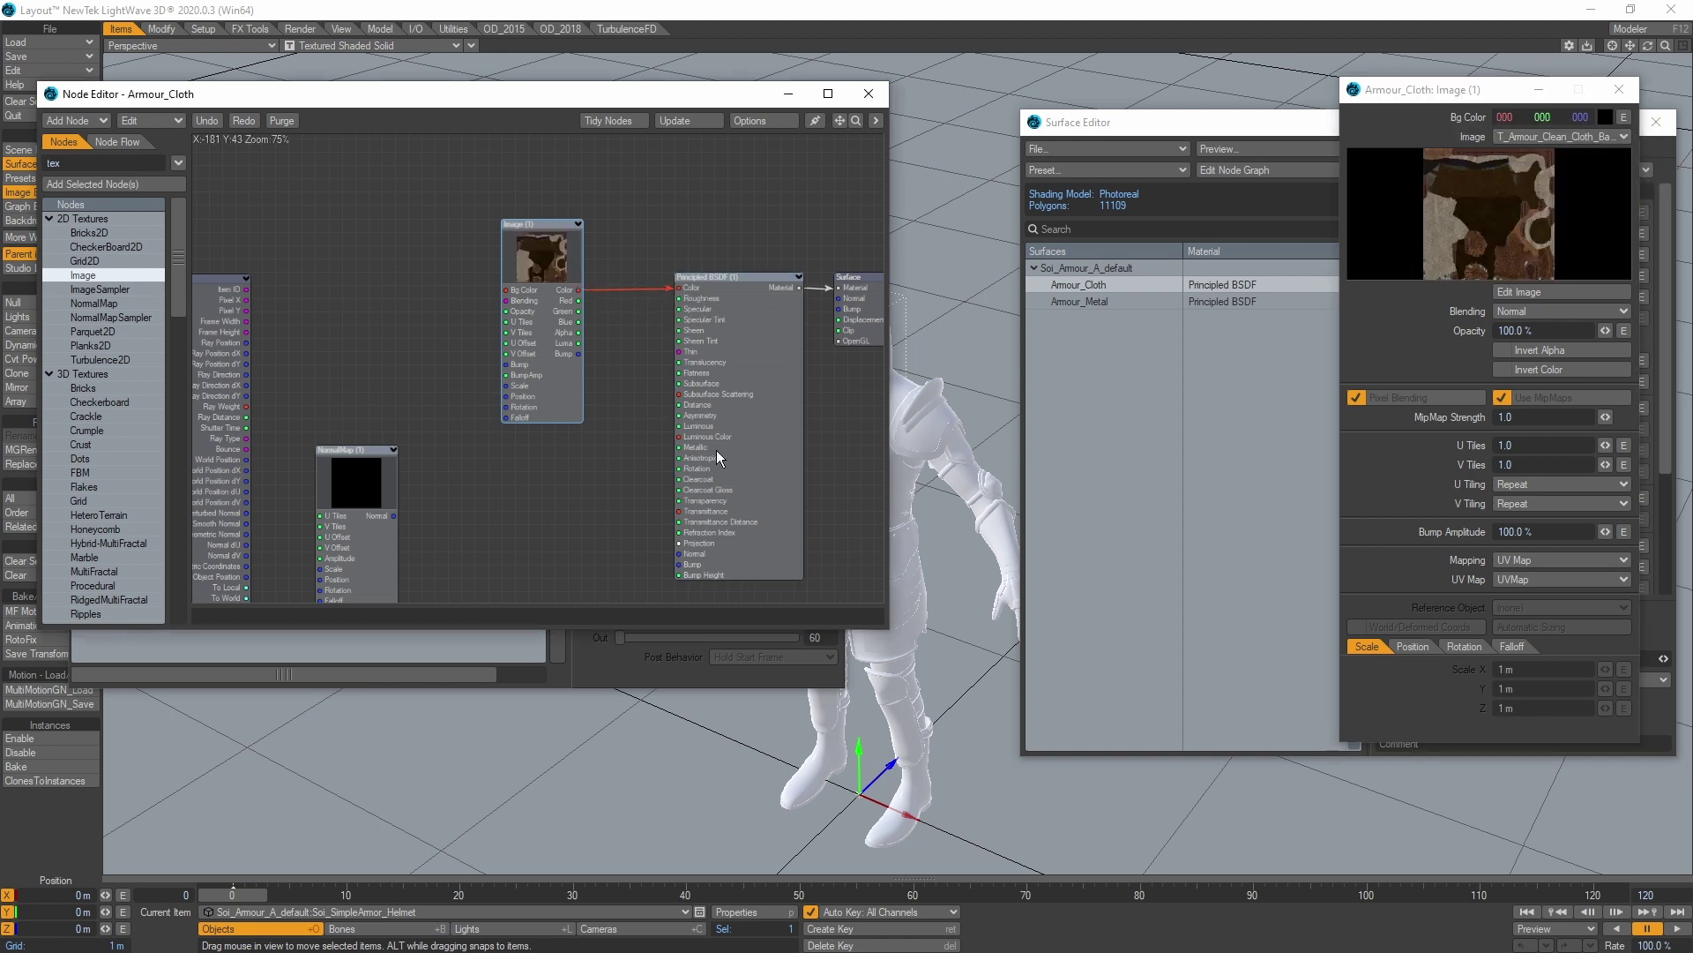
{"action": "left_click_drag", "start_coordinate": [550, 326], "coordinate": [563, 309]}
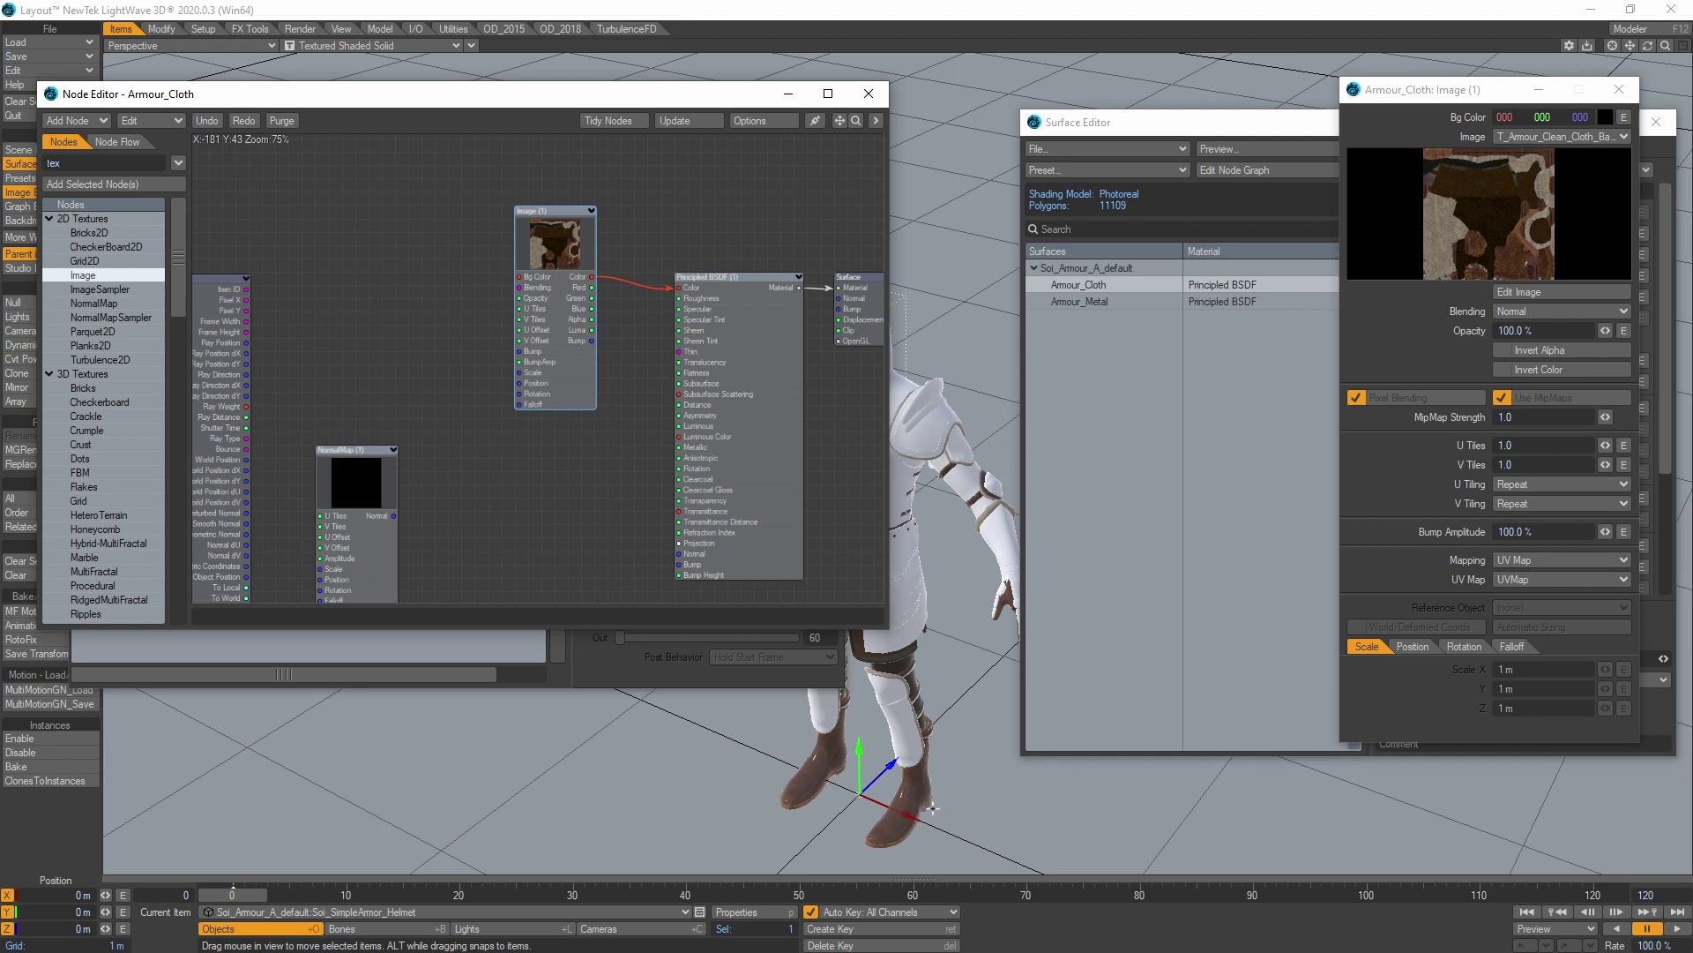
Duplicate the base color Image node, assign T_Armour_Clean_Cloth_Roughness.png to the copy, and connect its Luma output to the Principled BSDF Roughness input.
{"action": "left_click_drag", "start_coordinate": [564, 261], "coordinate": [561, 192]}
{"action": "key", "text": "ctrl+c"}
{"action": "key", "text": "ctrl+v"}
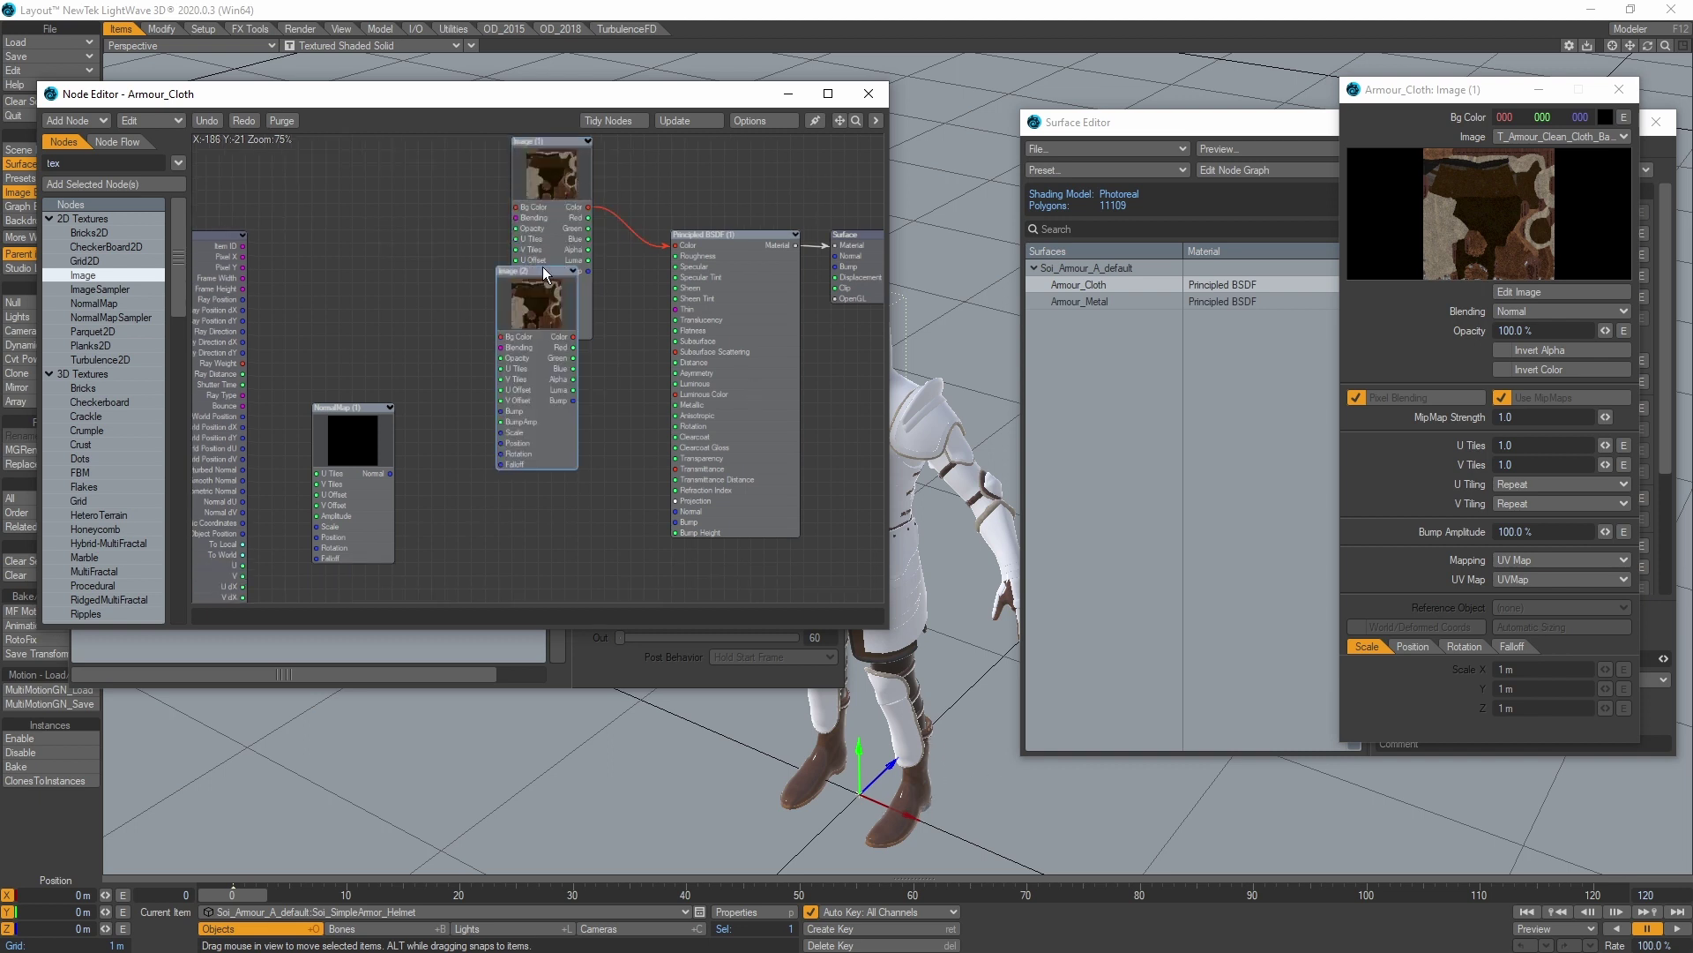
{"action": "left_click_drag", "start_coordinate": [545, 295], "coordinate": [564, 394]}
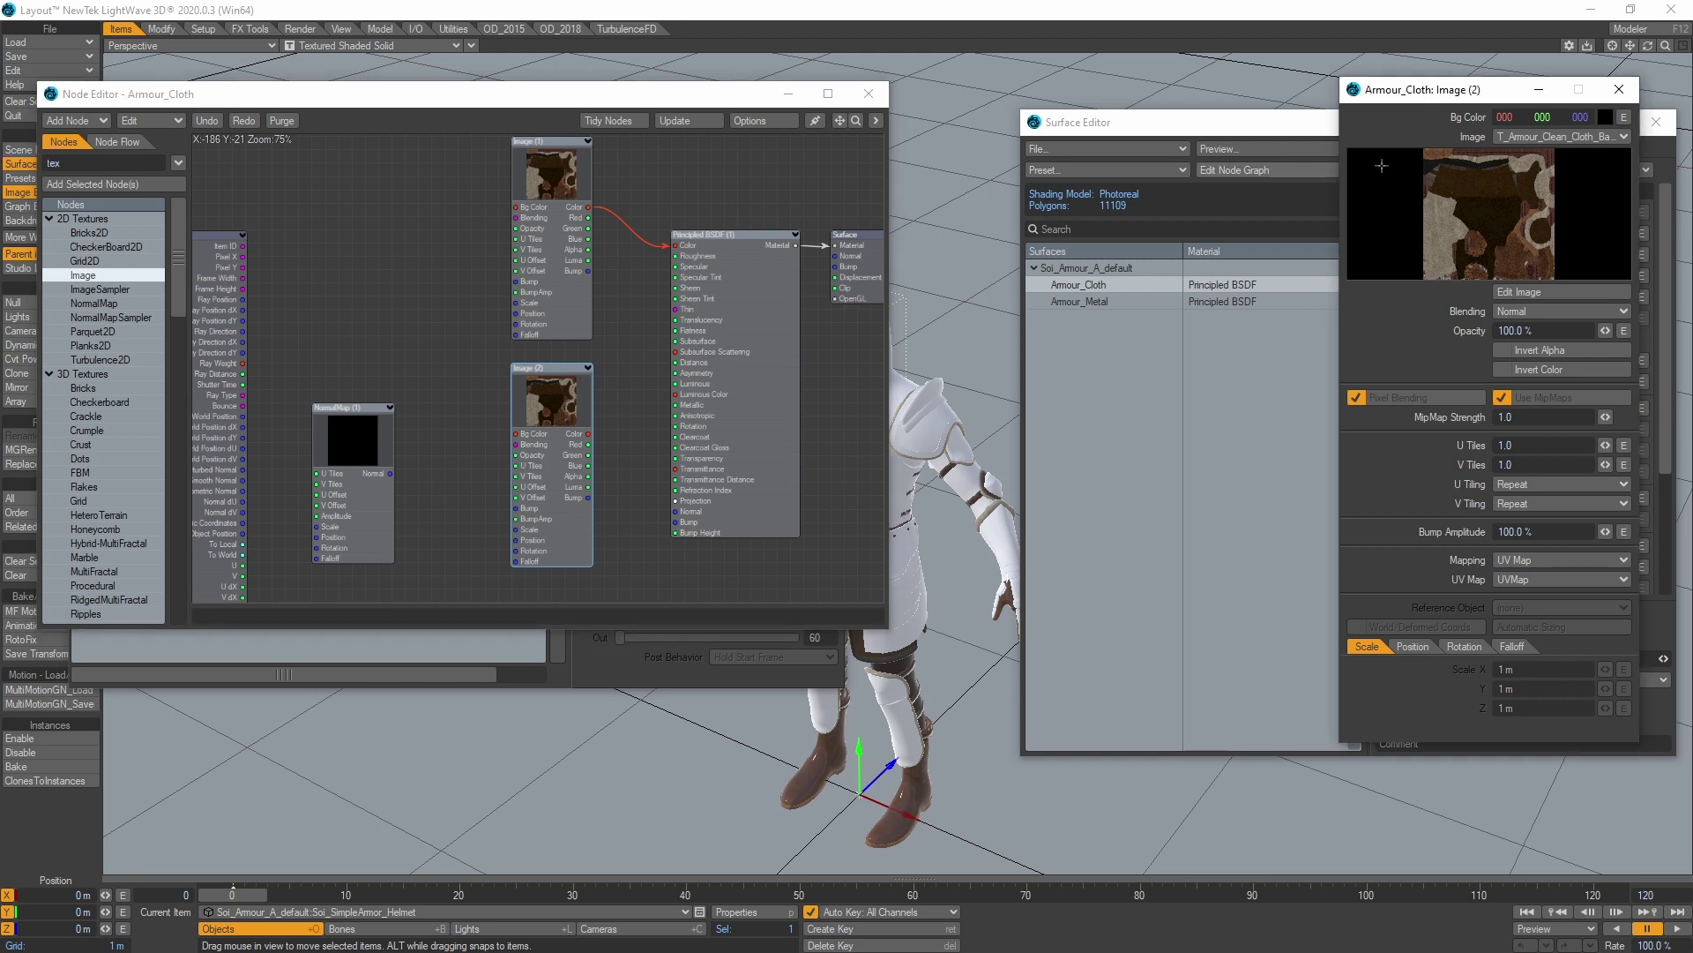
{"action": "left_click", "coordinate": [1528, 134]}
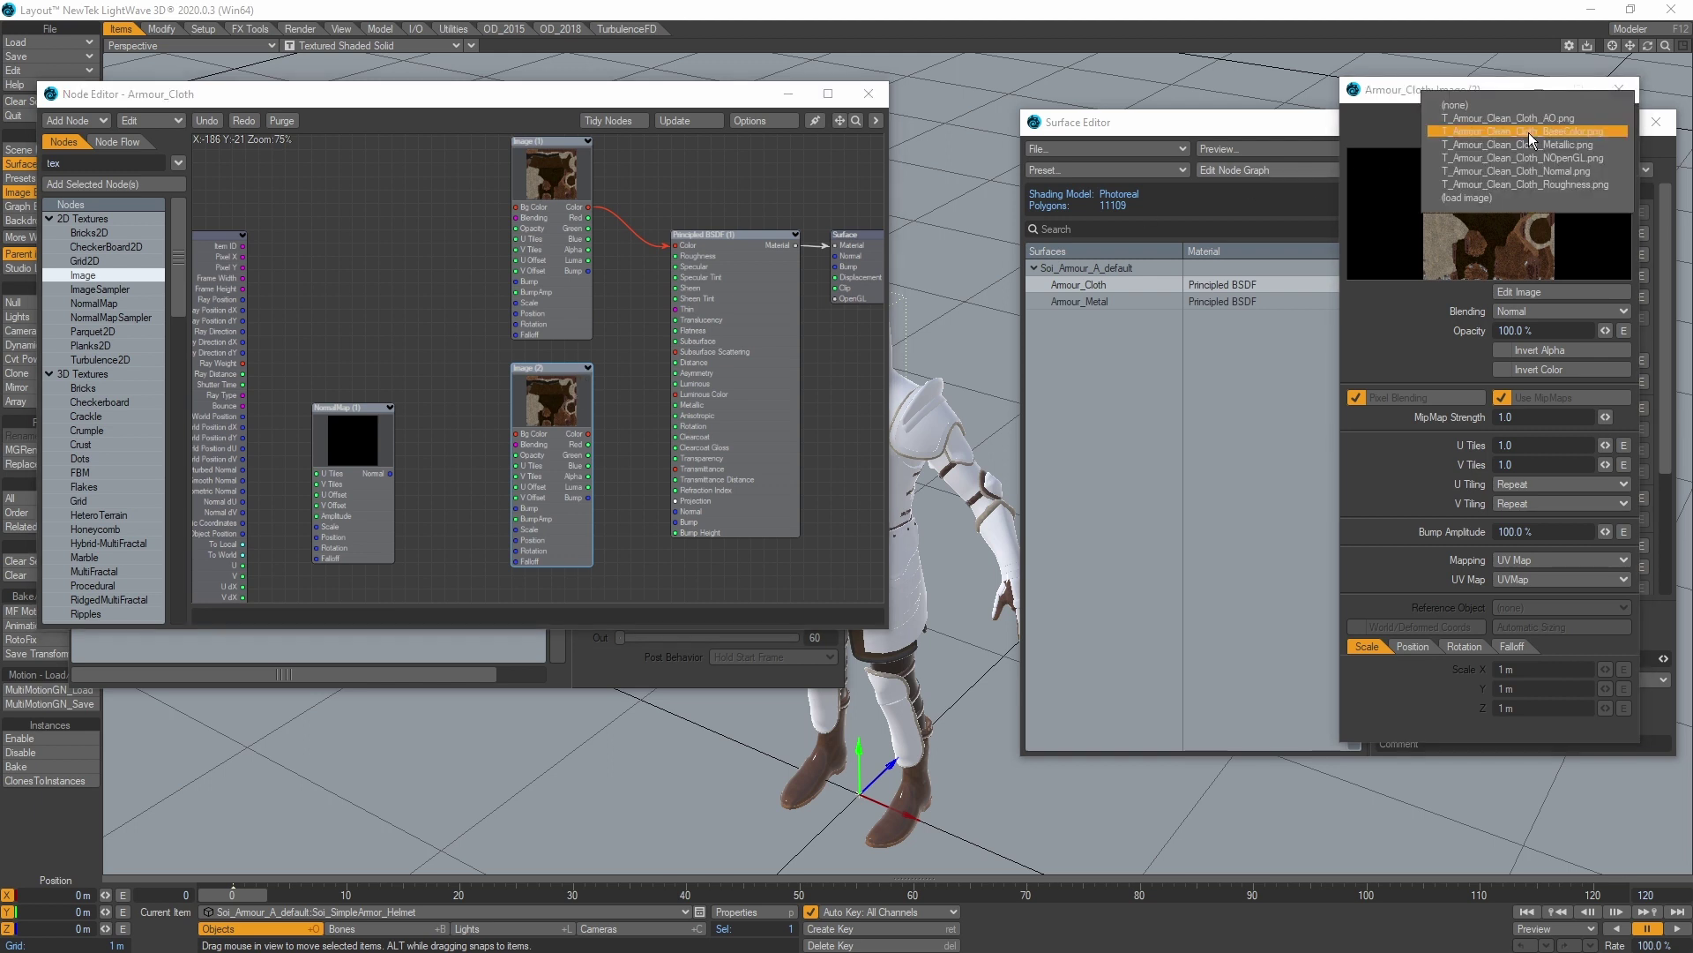
{"action": "left_click", "coordinate": [1523, 181]}
{"action": "left_click_drag", "start_coordinate": [558, 423], "coordinate": [532, 410]}
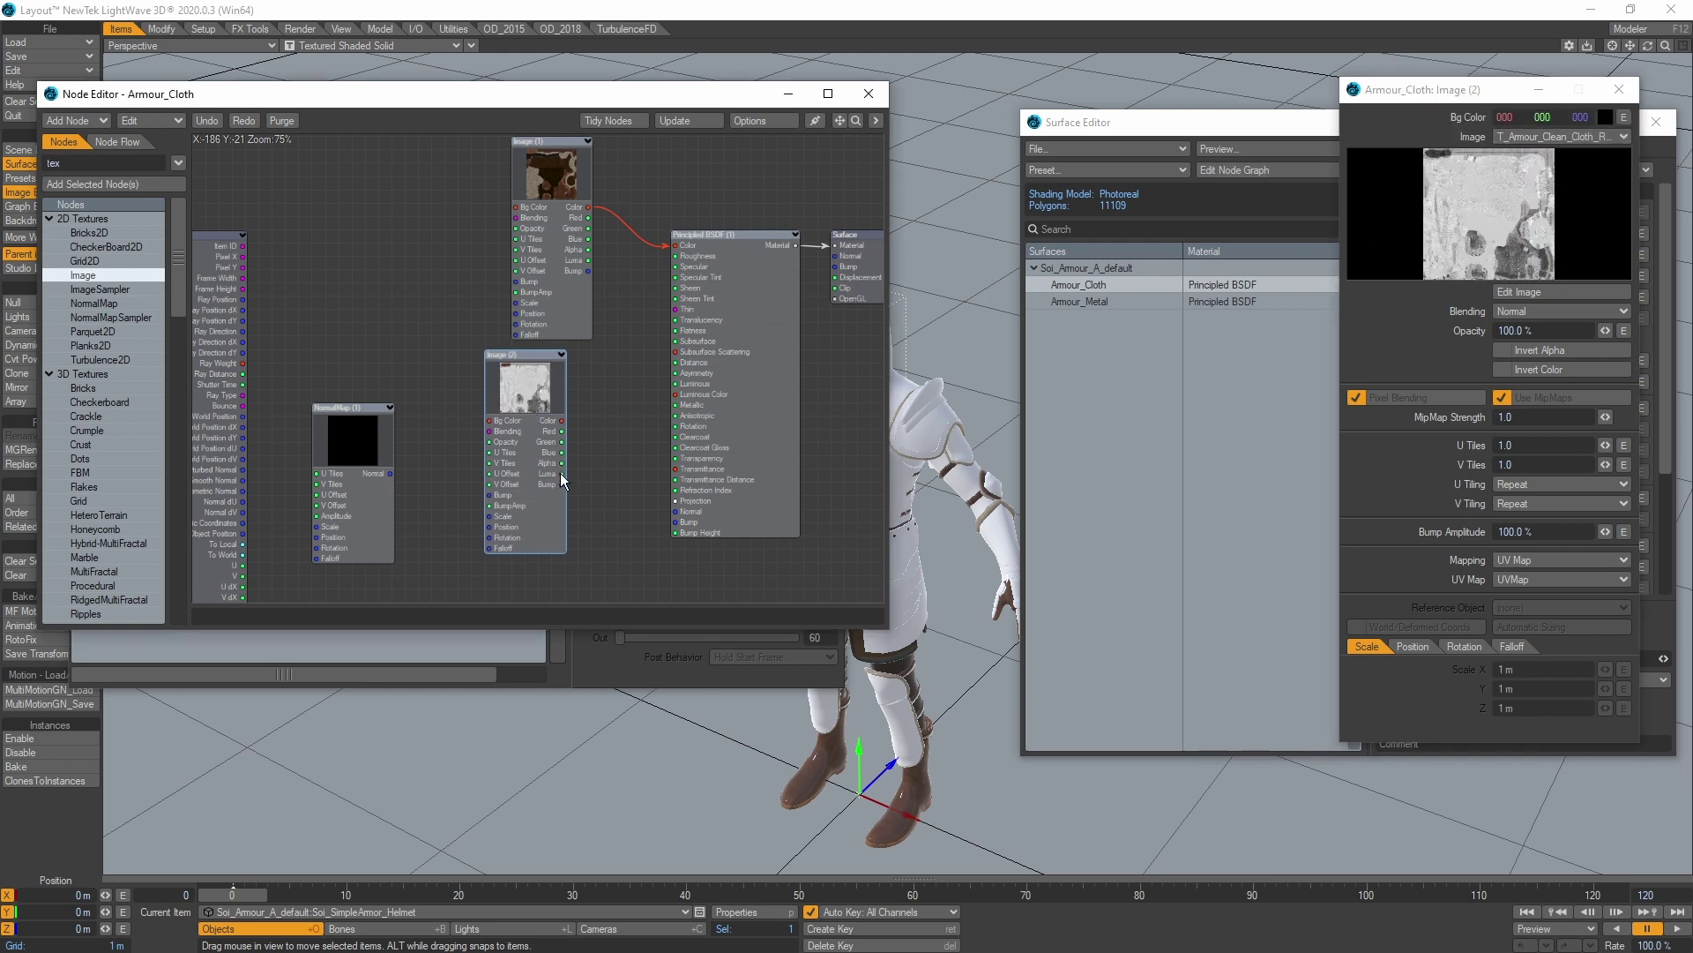
{"action": "left_click_drag", "start_coordinate": [562, 474], "coordinate": [725, 260]}
Collapse the base color and roughness Image nodes and stack the roughness node directly beneath the base color node.
{"action": "left_click", "coordinate": [562, 354]}
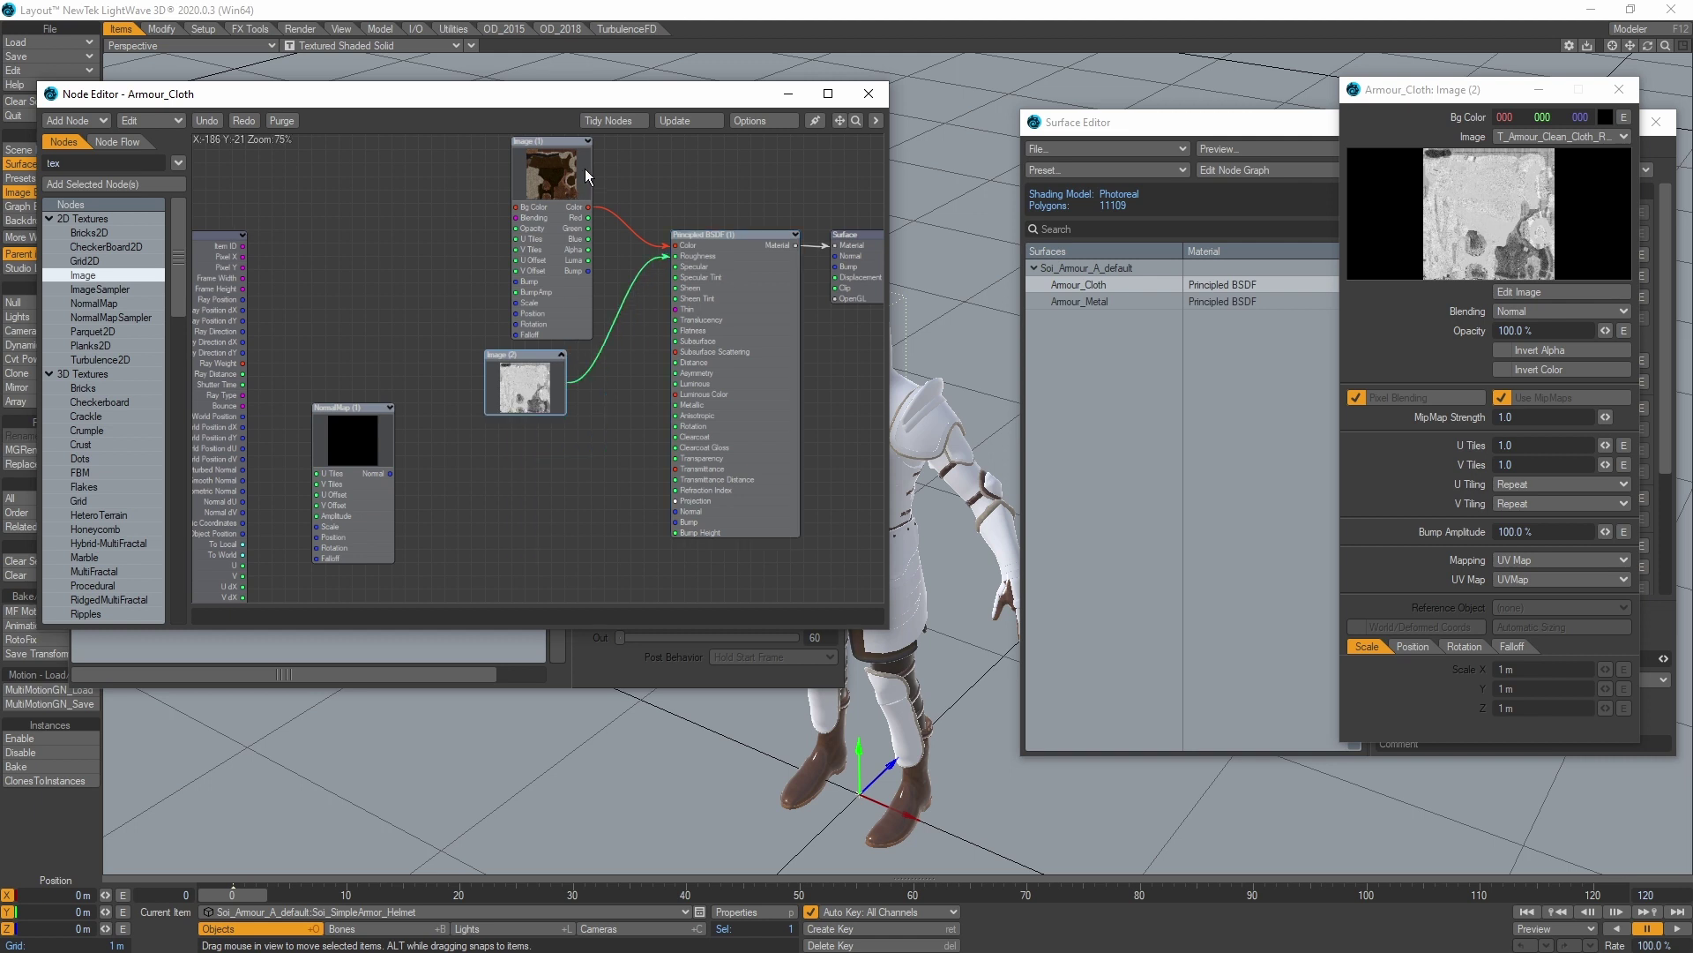
{"action": "left_click", "coordinate": [587, 141]}
{"action": "left_click_drag", "start_coordinate": [534, 357], "coordinate": [559, 210]}
Duplicate the roughness Image node, assign T_Armour_Clean_Cloth_Metallic.png to the copy, and connect its Luma output to the Principled BSDF Metallic input.
{"action": "key", "text": "ctrl+v"}
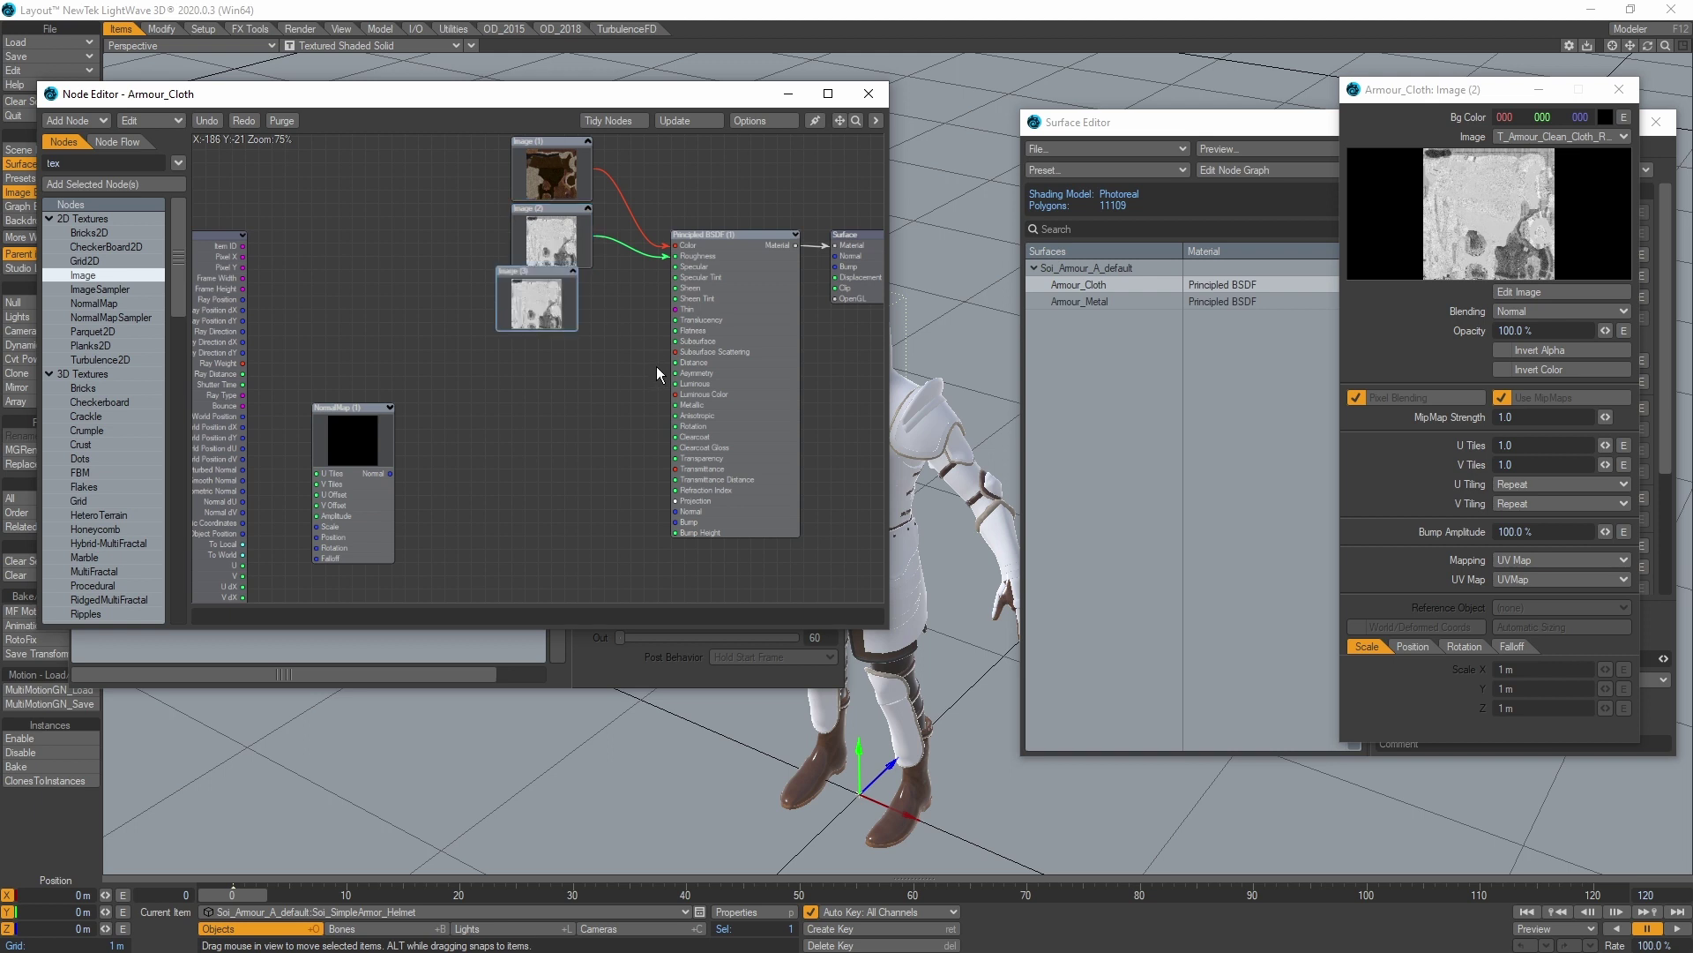
{"action": "double_click", "coordinate": [550, 366]}
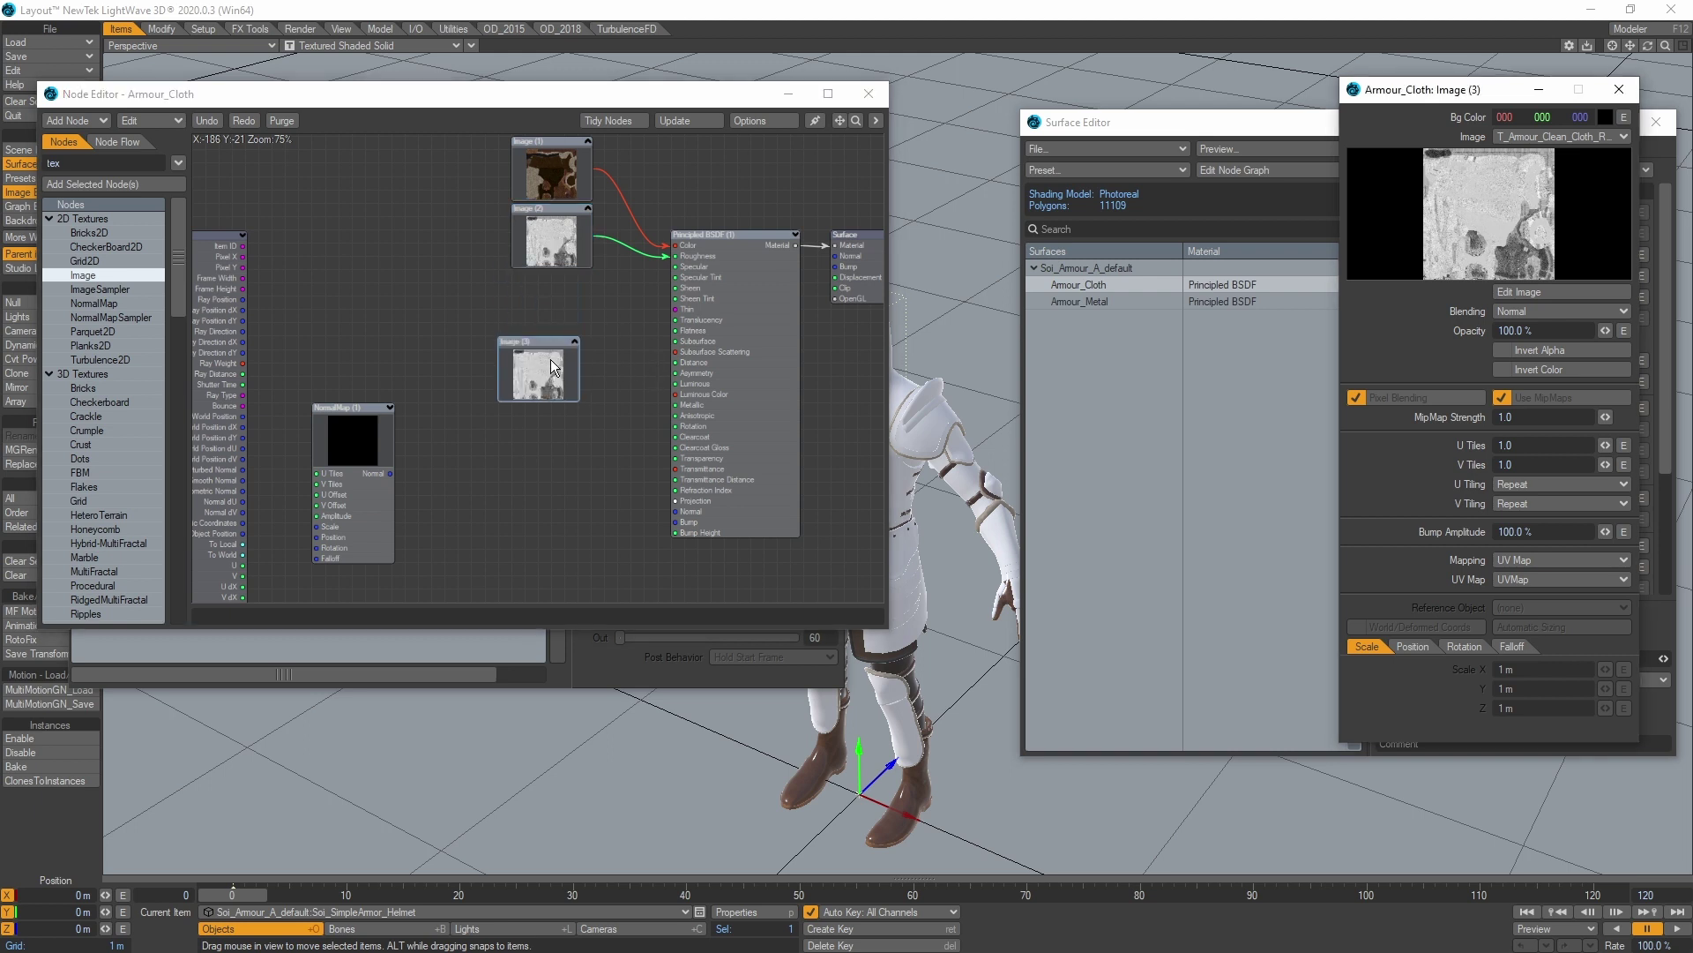
{"action": "left_click", "coordinate": [1552, 135]}
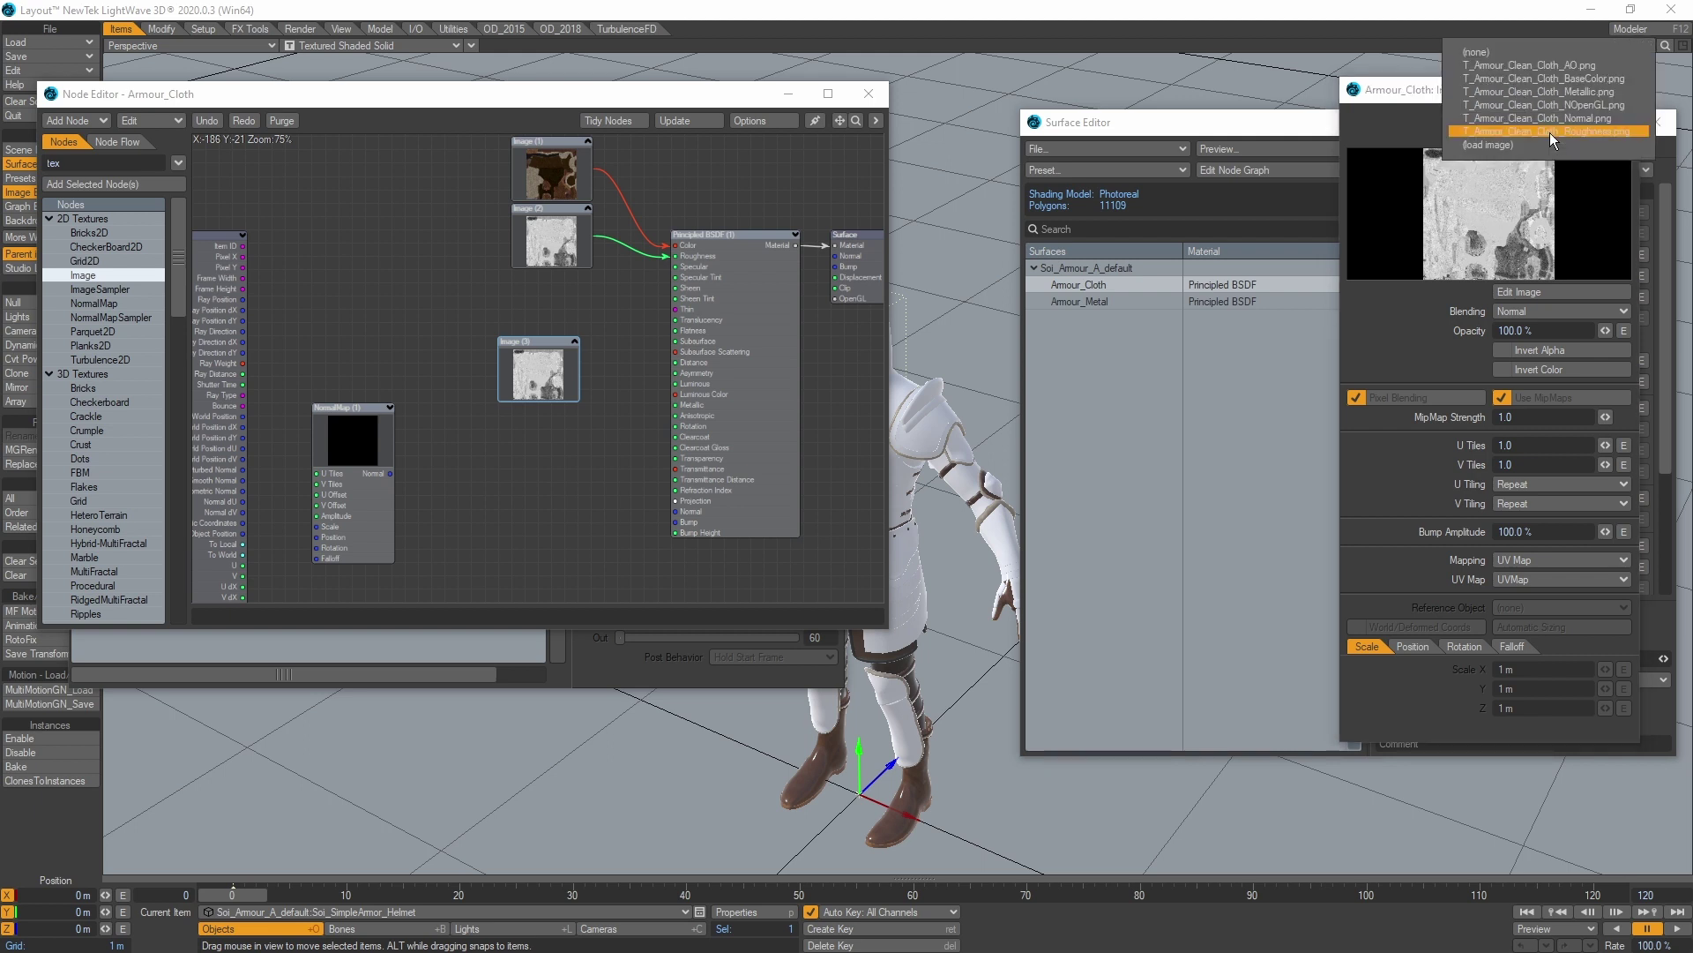
{"action": "left_click", "coordinate": [1559, 90]}
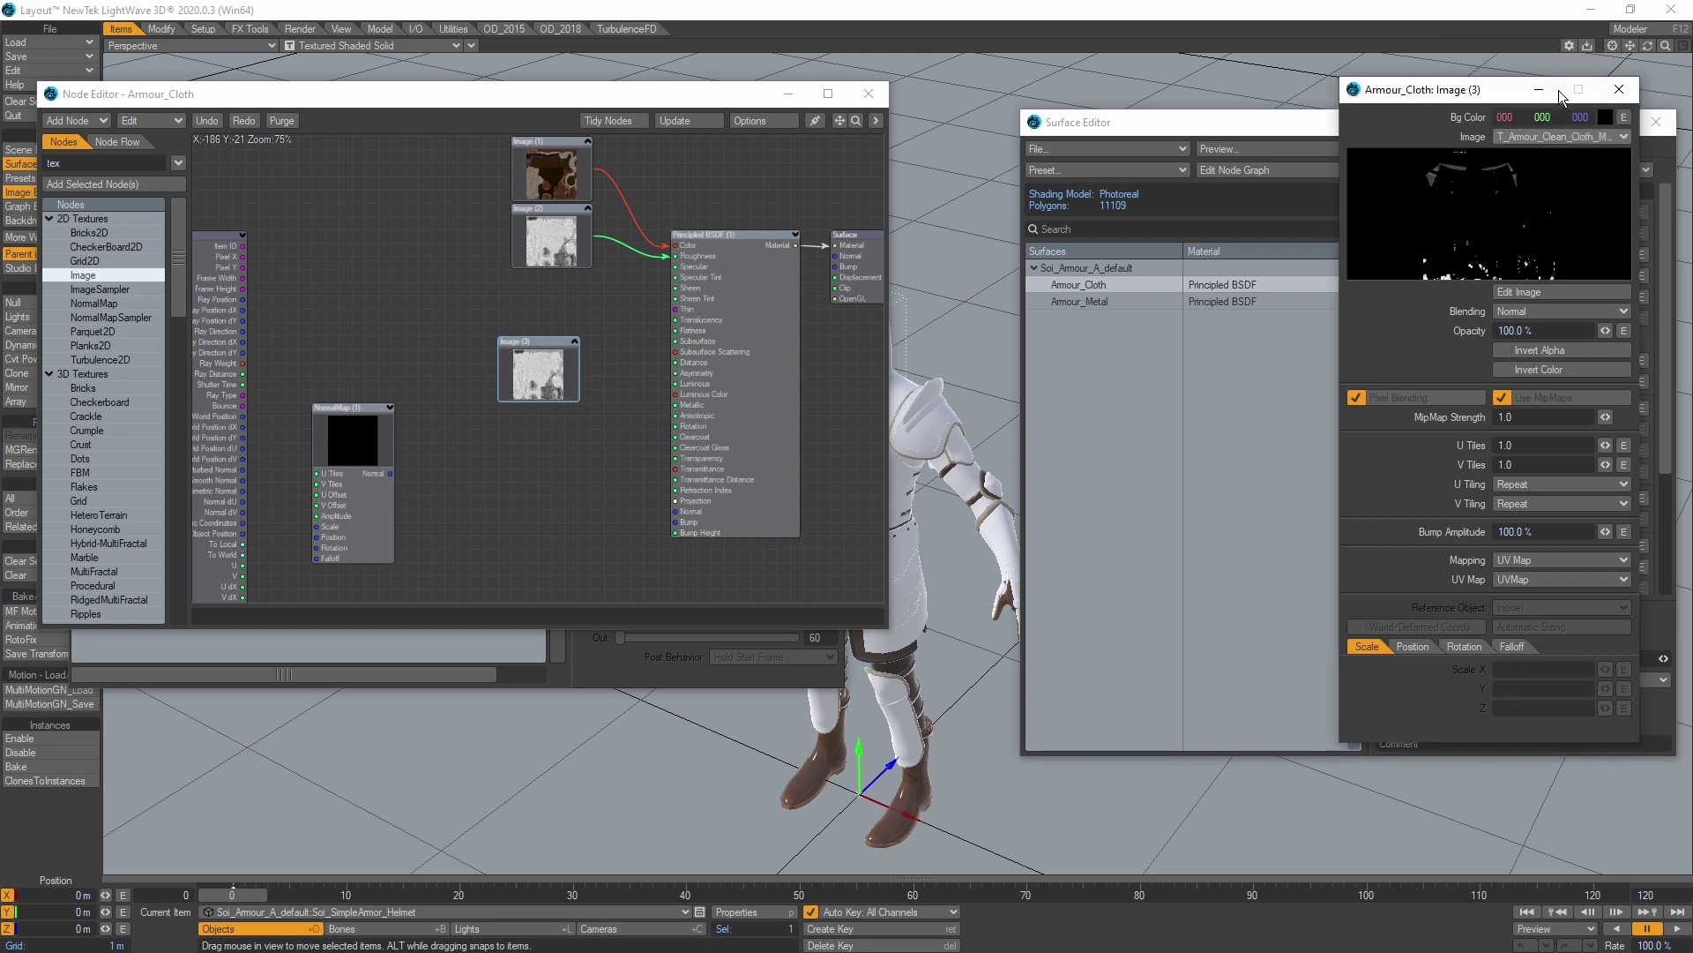
{"action": "left_click", "coordinate": [591, 398]}
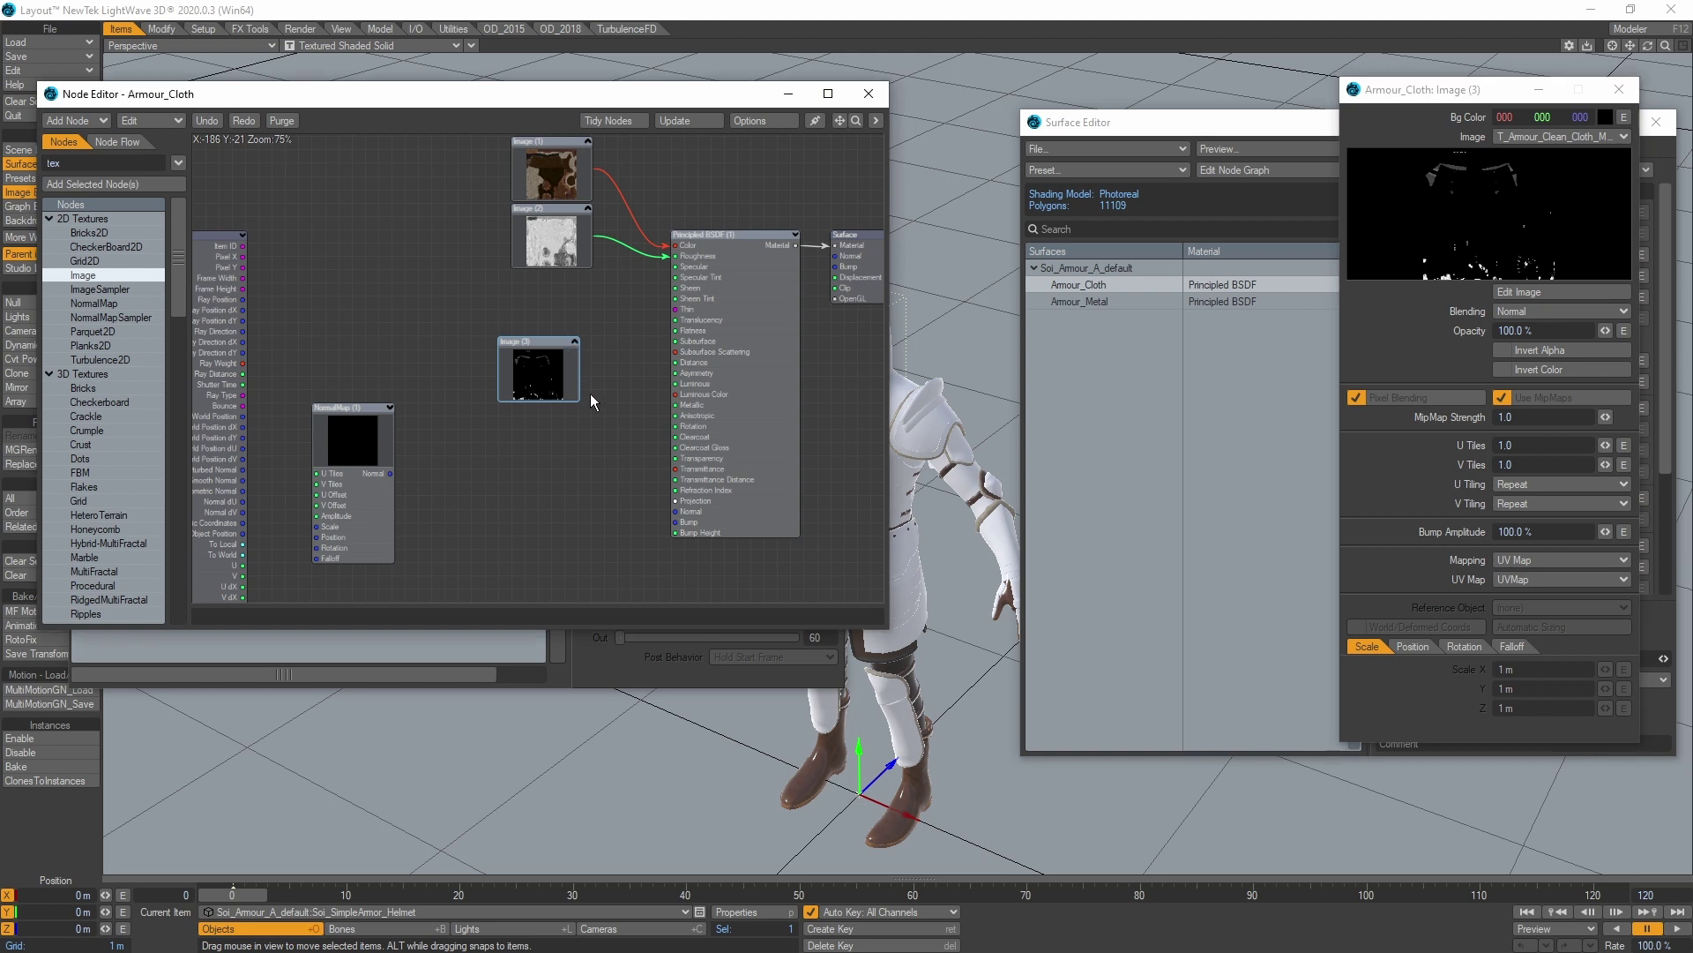
{"action": "left_click", "coordinate": [574, 342]}
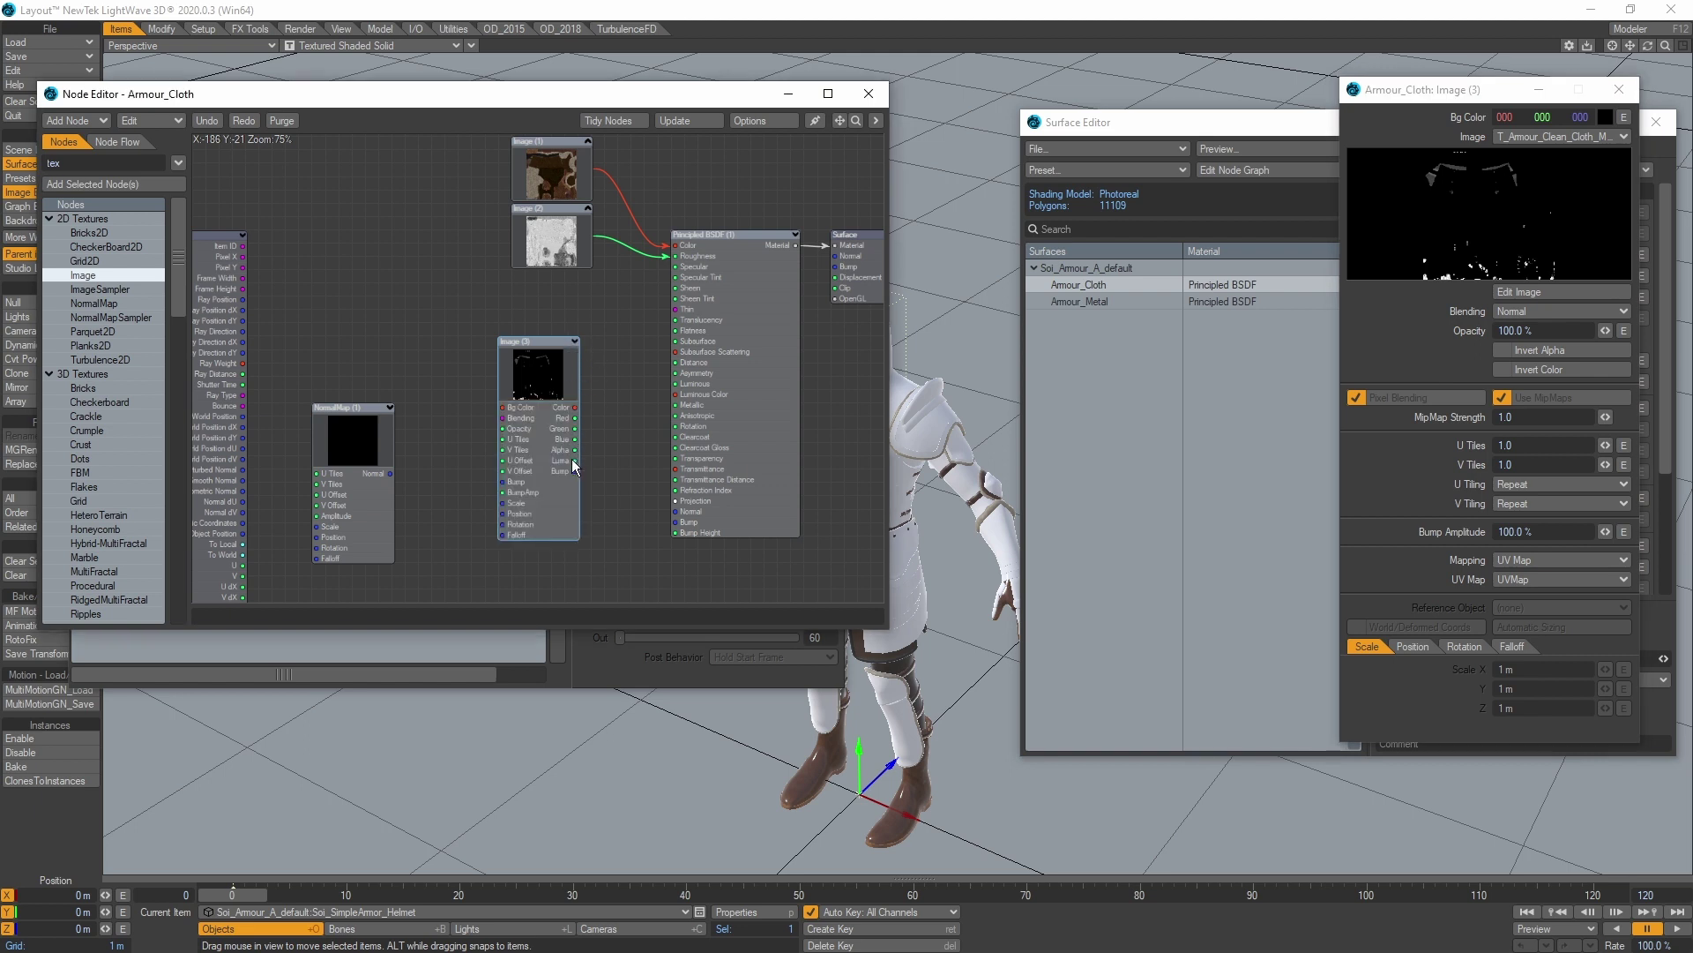
{"action": "left_click_drag", "start_coordinate": [575, 462], "coordinate": [711, 407]}
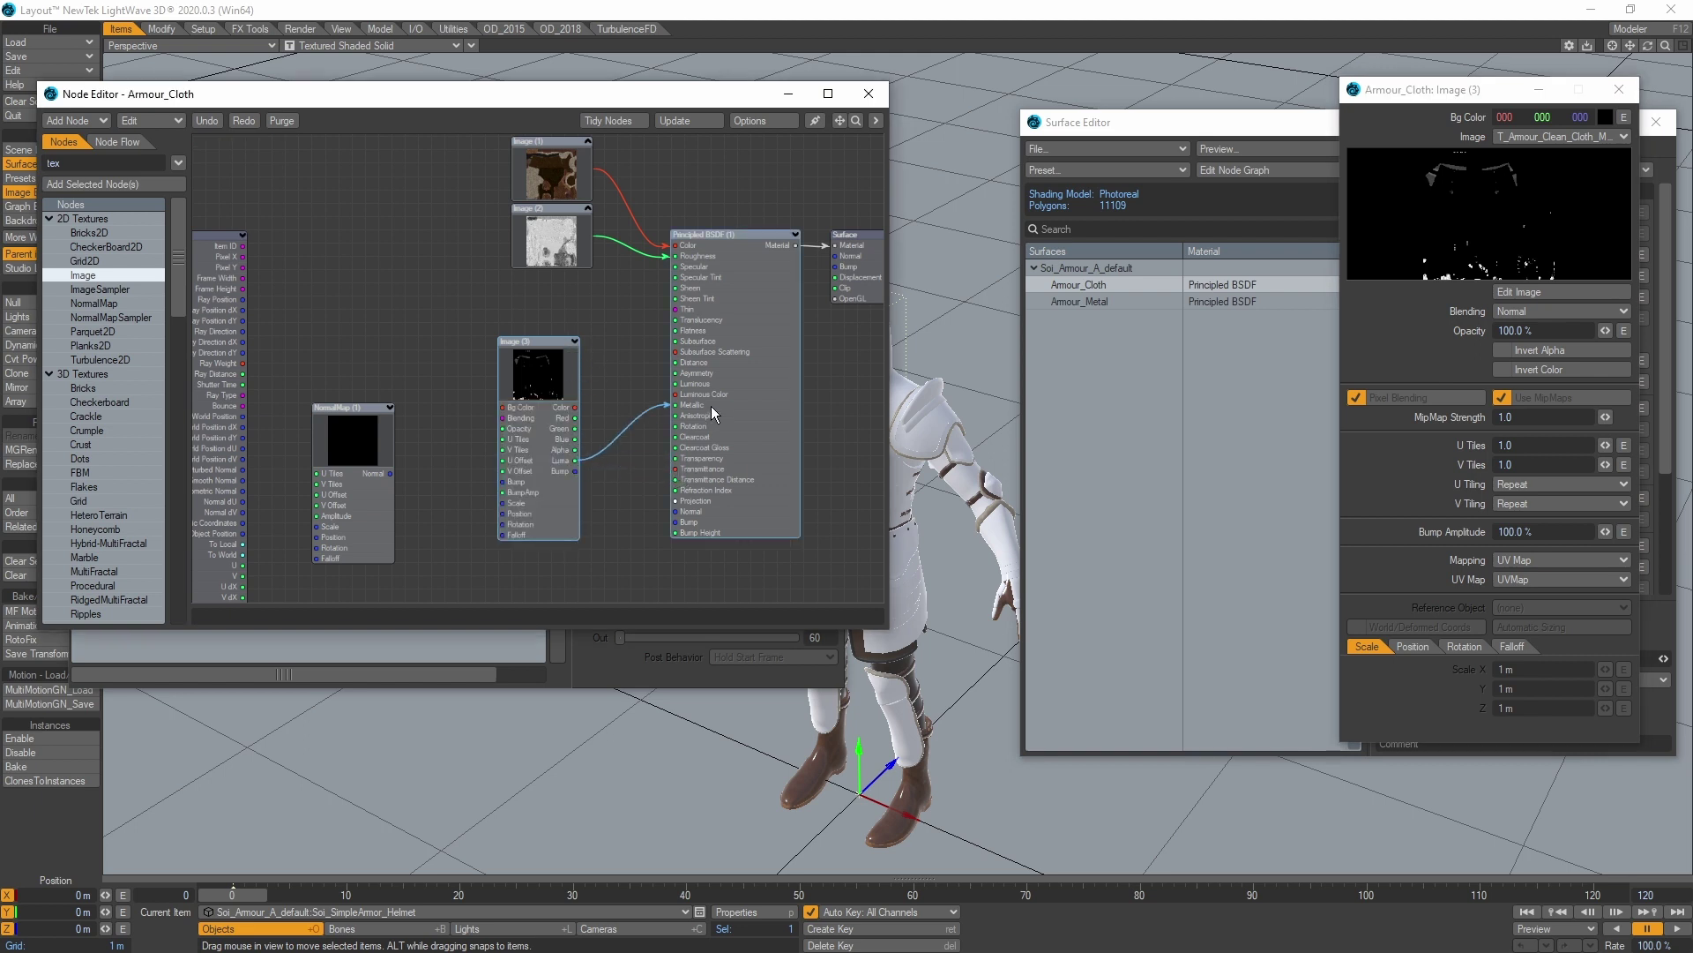
{"action": "left_click", "coordinate": [574, 341]}
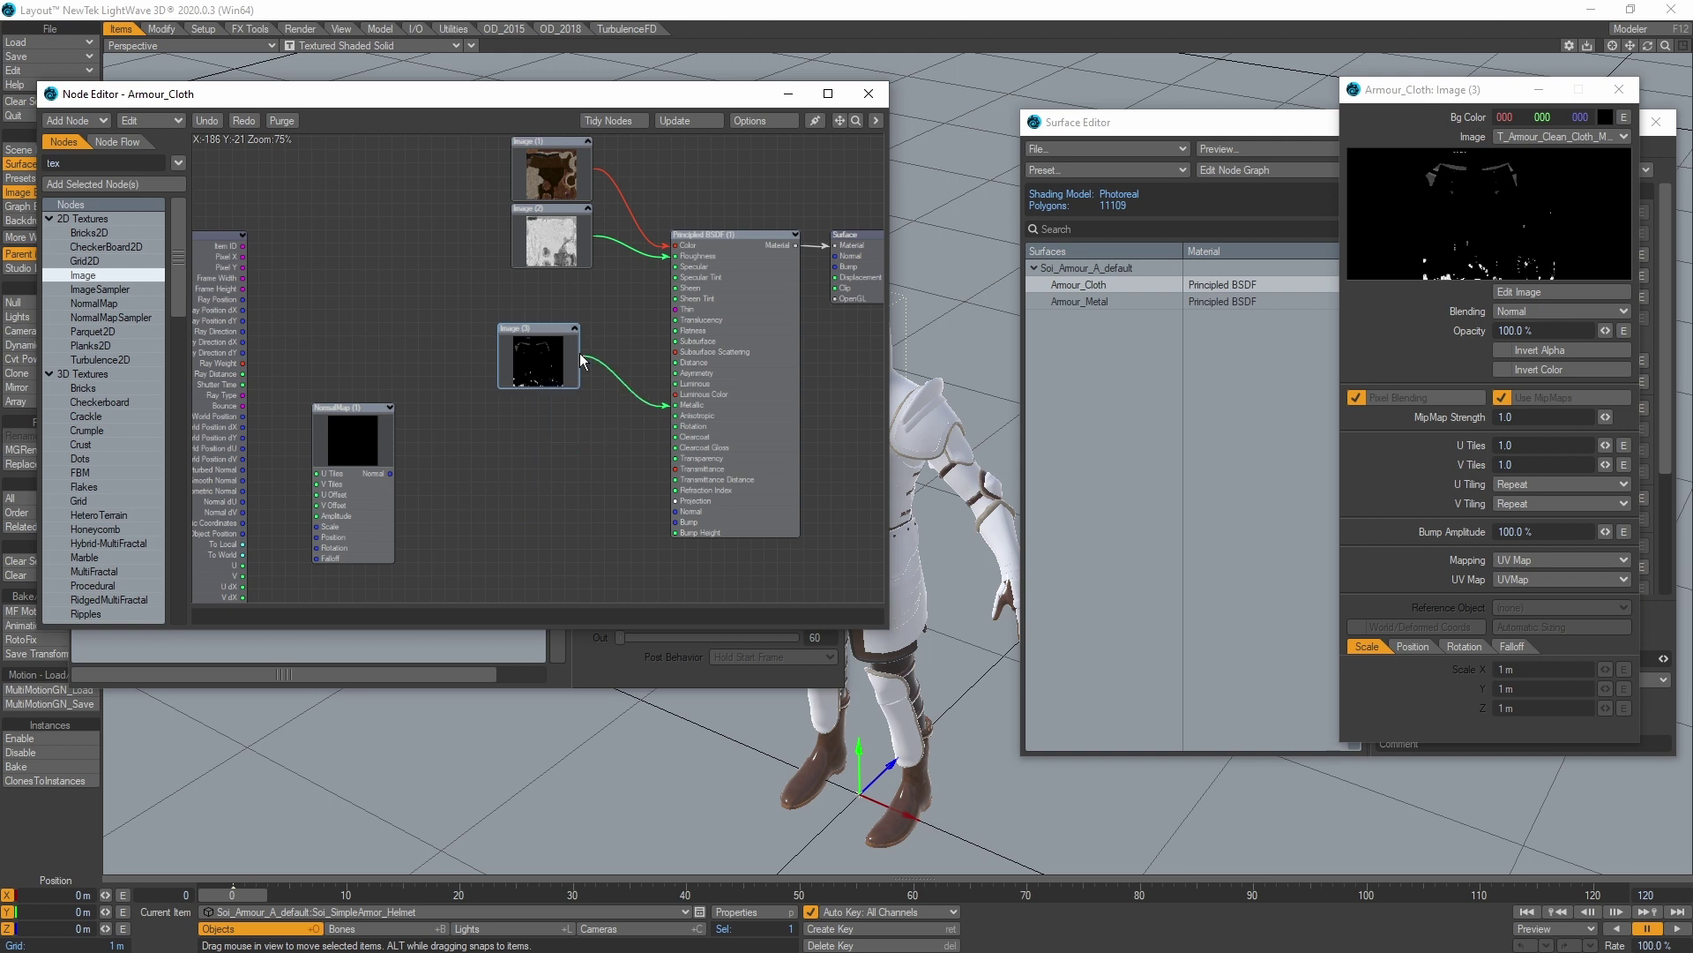
{"action": "left_click_drag", "start_coordinate": [581, 357], "coordinate": [590, 334]}
Place the NormalMap node beneath the metallic node, connect its Normal output to the Surface Normal input, and assign T_Armour_Clean_Cloth_Normal.png.
{"action": "left_click_drag", "start_coordinate": [429, 426], "coordinate": [623, 406]}
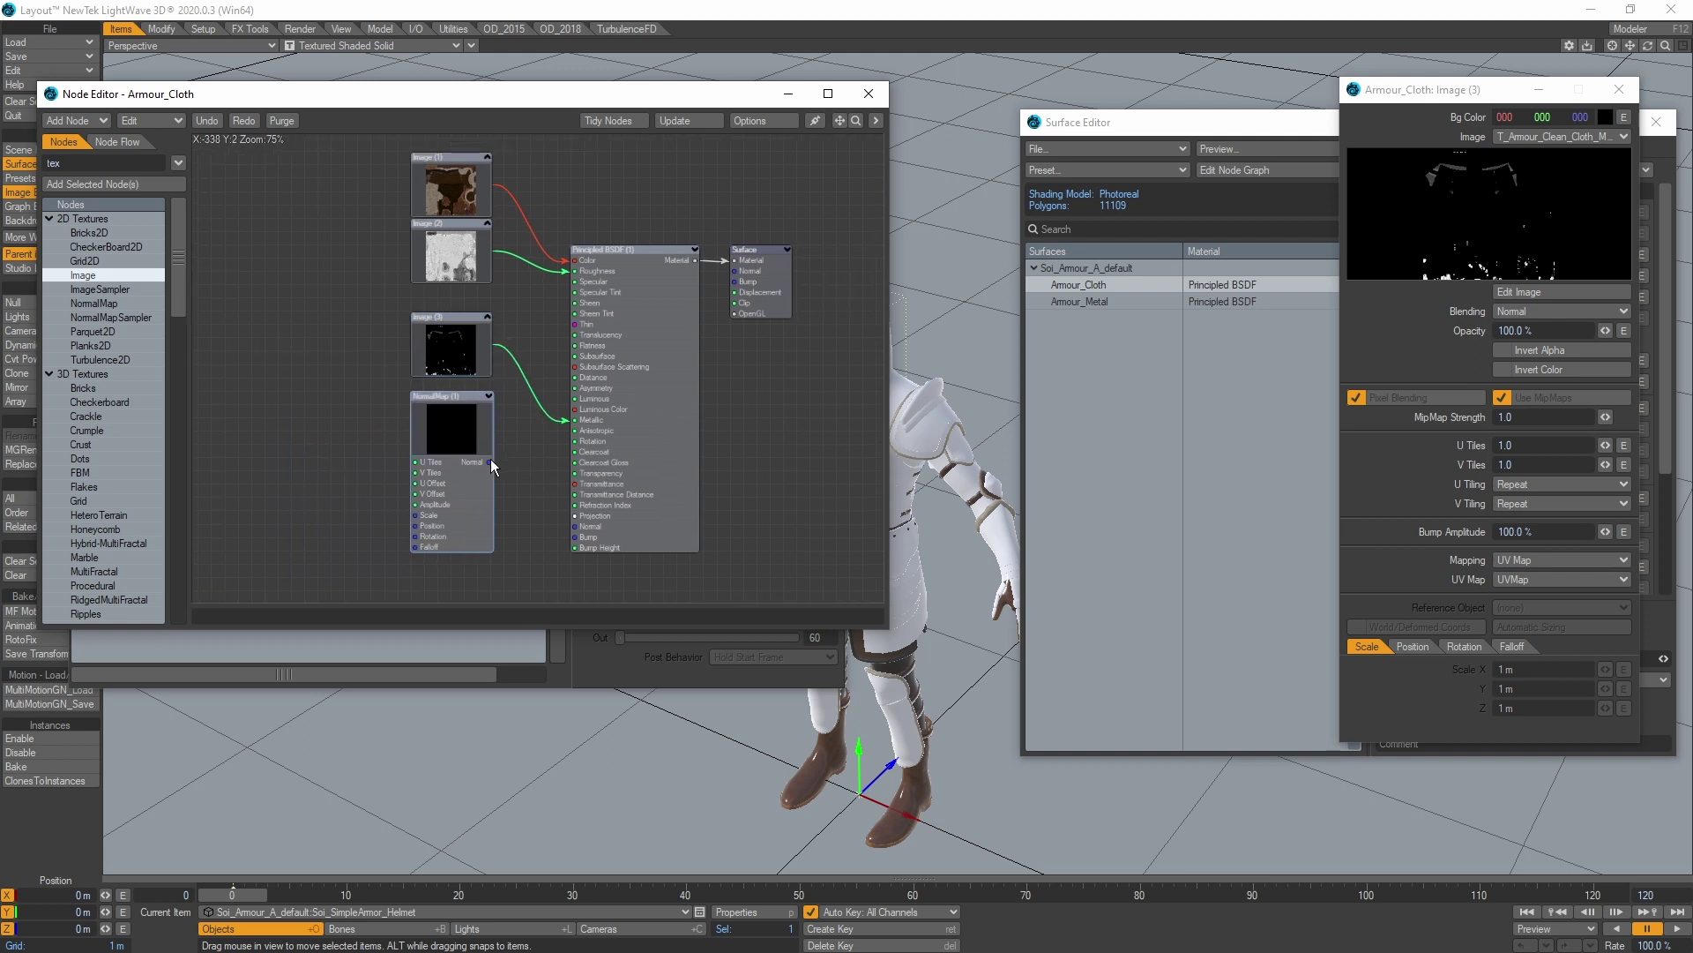
{"action": "left_click_drag", "start_coordinate": [490, 462], "coordinate": [772, 271]}
{"action": "double_click", "coordinate": [472, 430]}
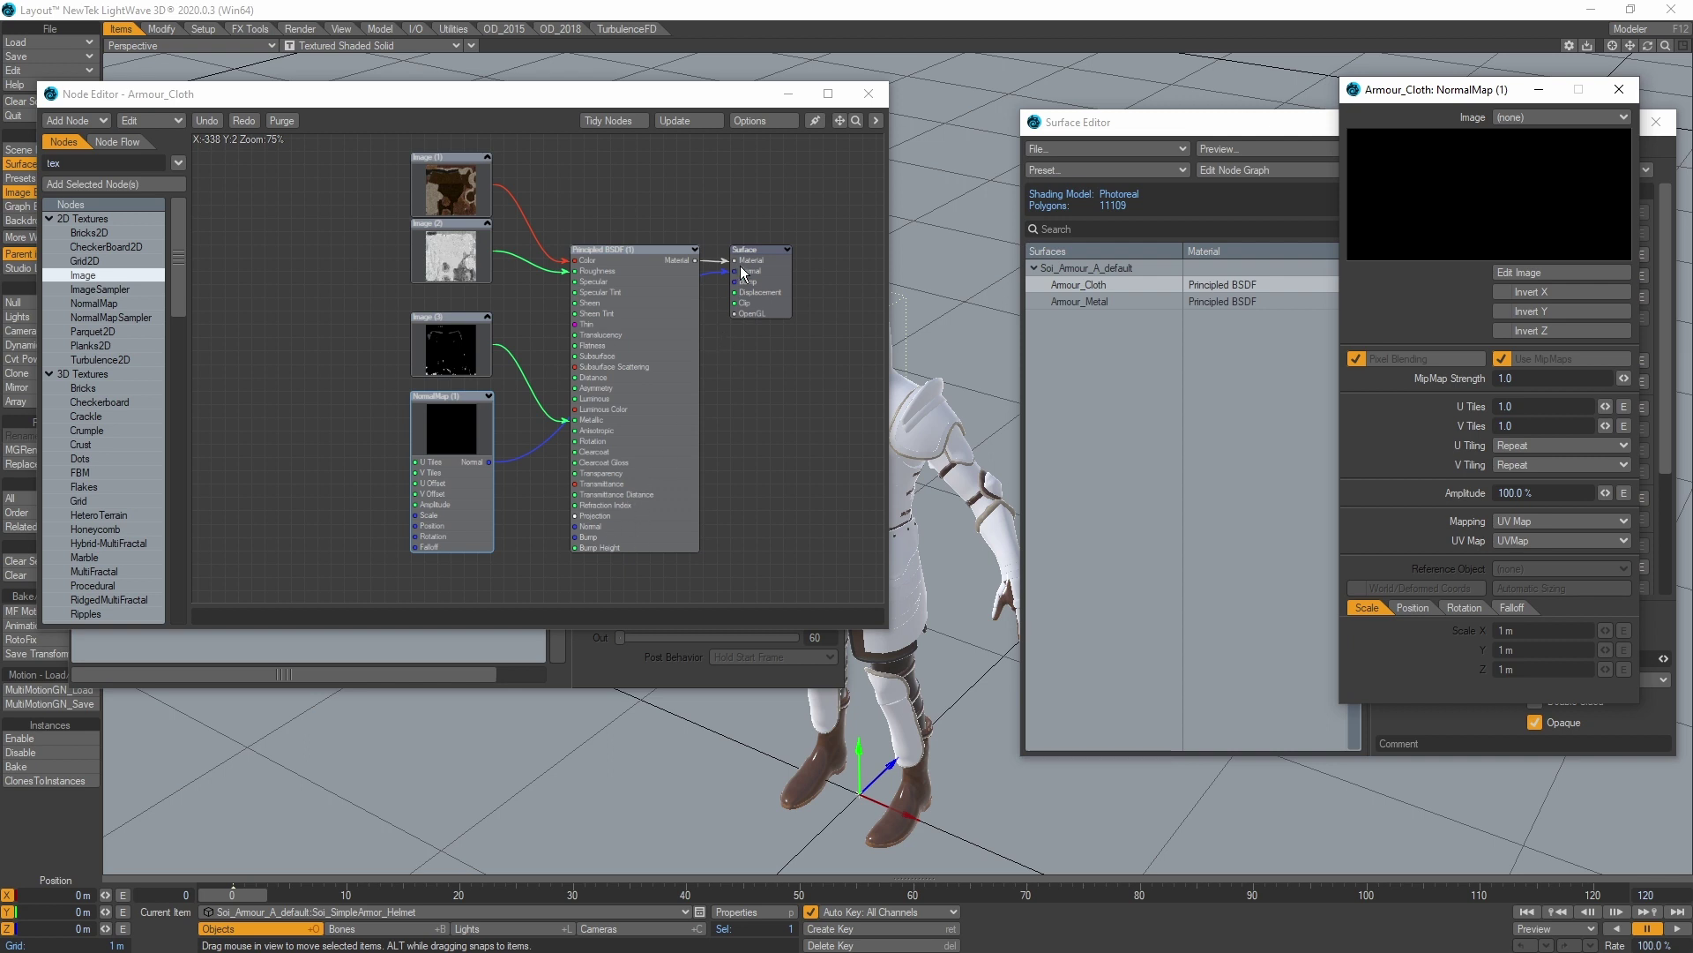
{"action": "left_click", "coordinate": [1547, 118]}
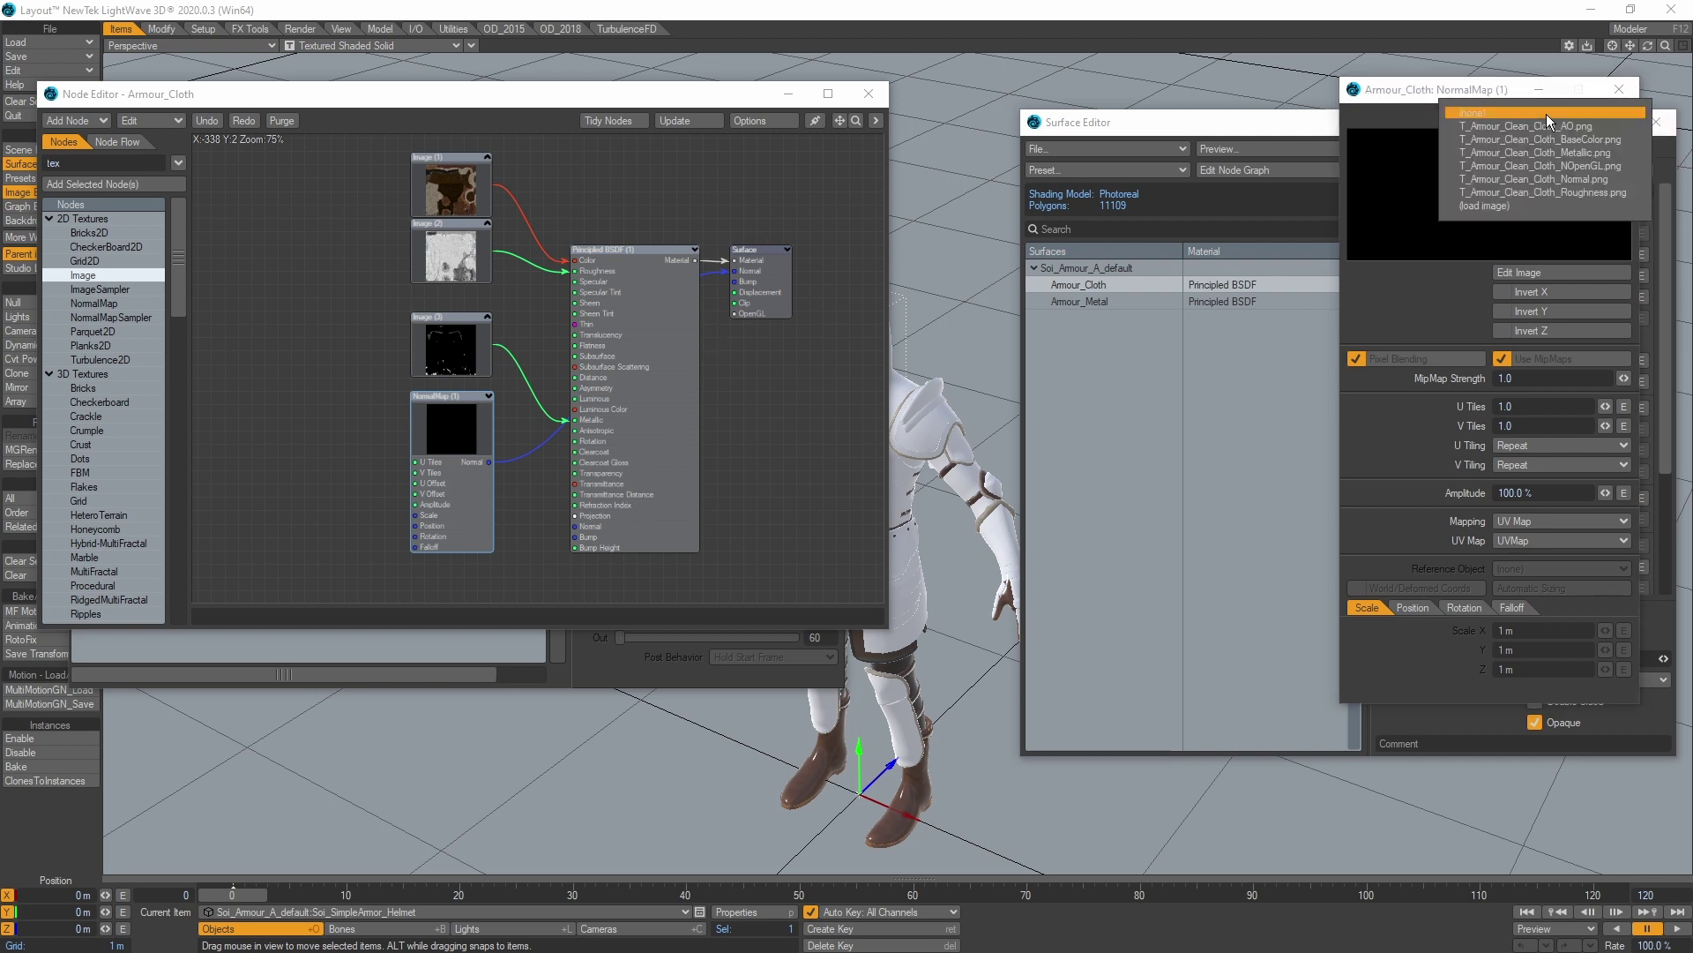
{"action": "left_click", "coordinate": [1538, 176]}
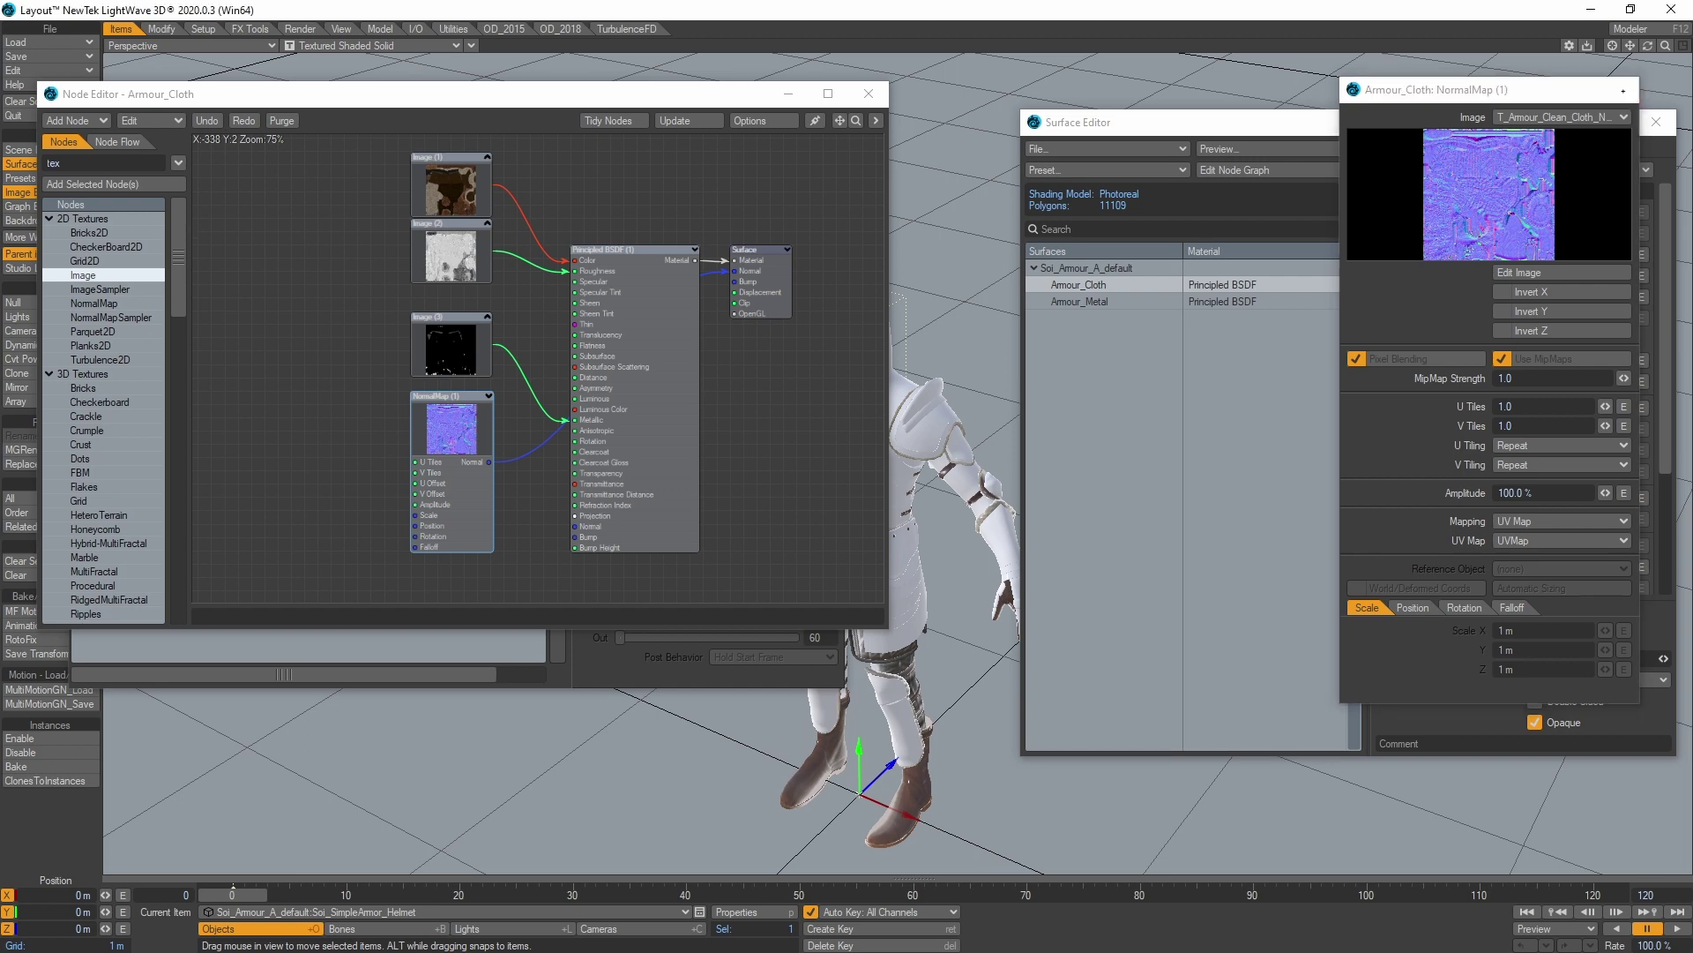
{"action": "left_click", "coordinate": [1619, 90]}
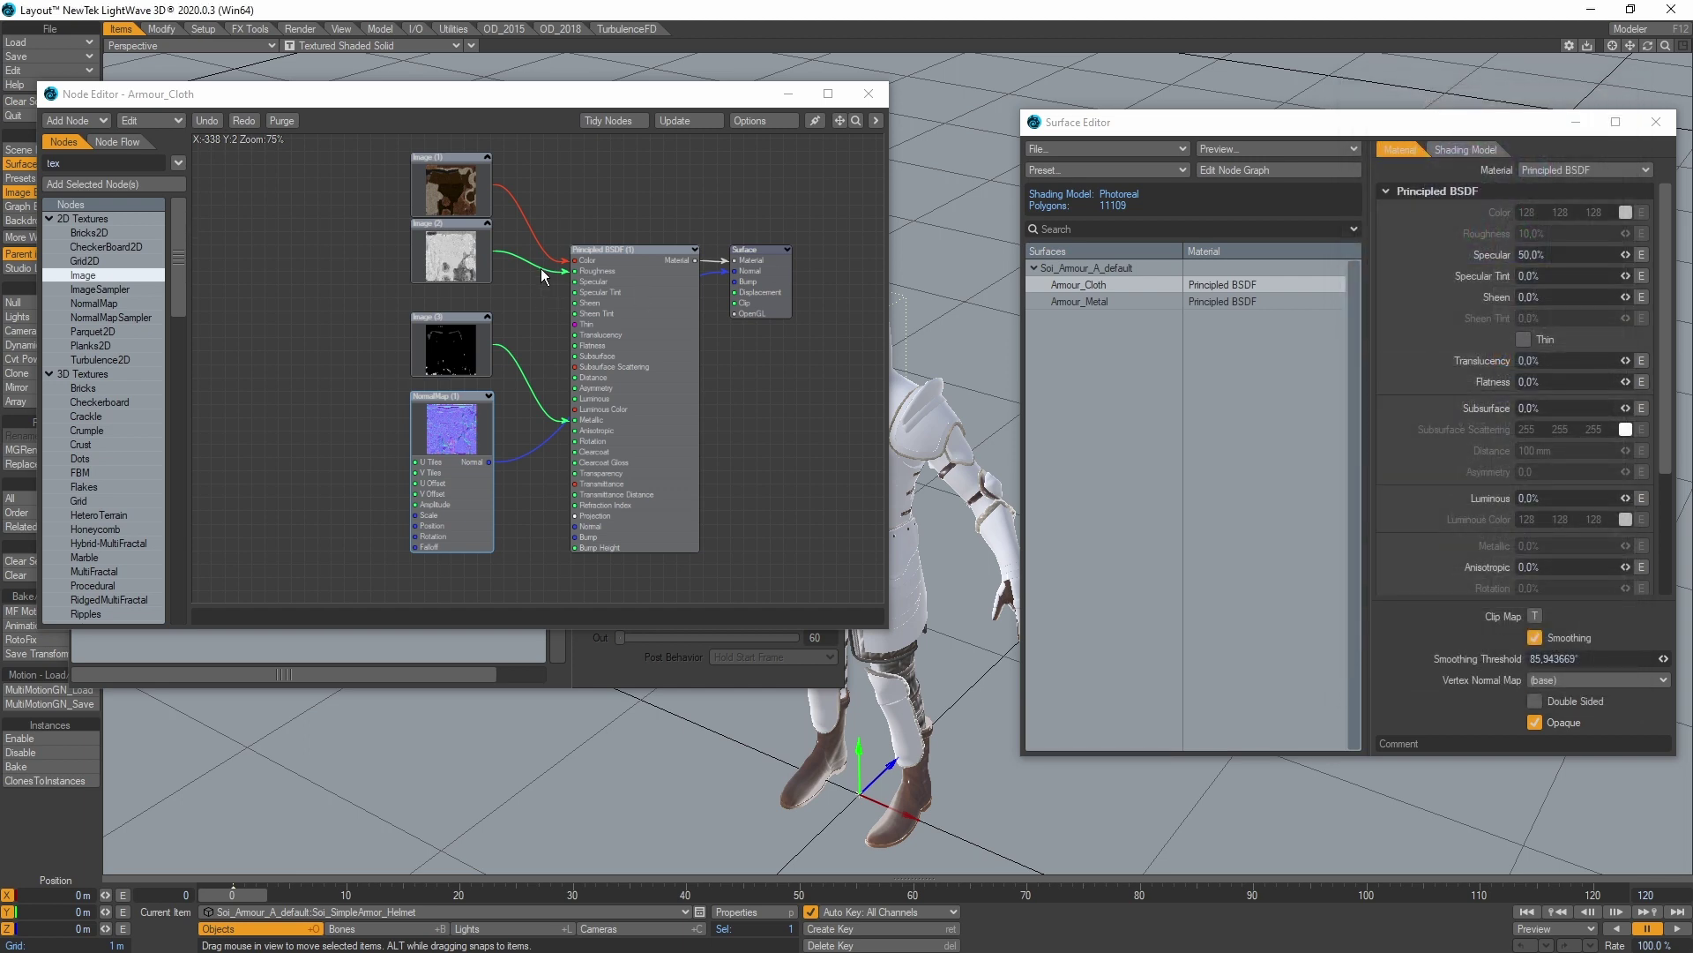
Close the node network and switch the viewport to VPR for a close render of the knight's lower body.
{"action": "left_click", "coordinate": [882, 103]}
{"action": "left_click_drag", "start_coordinate": [526, 136], "coordinate": [1643, 150]}
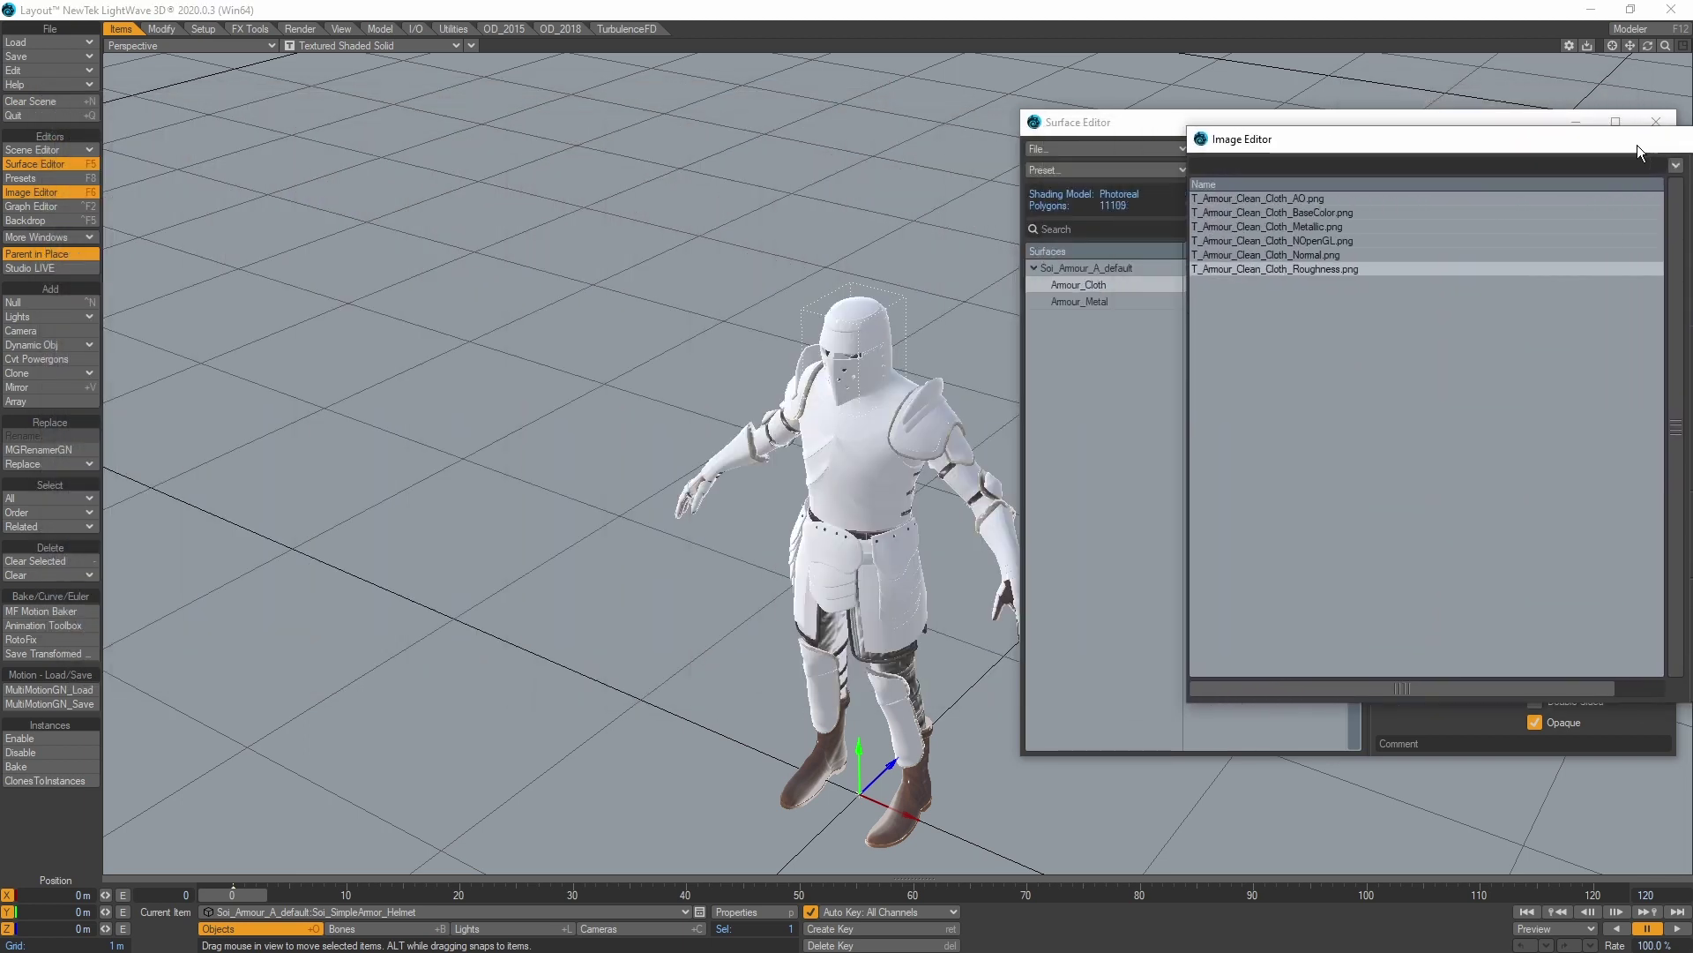
{"action": "left_click", "coordinate": [424, 45]}
{"action": "left_click", "coordinate": [357, 134]}
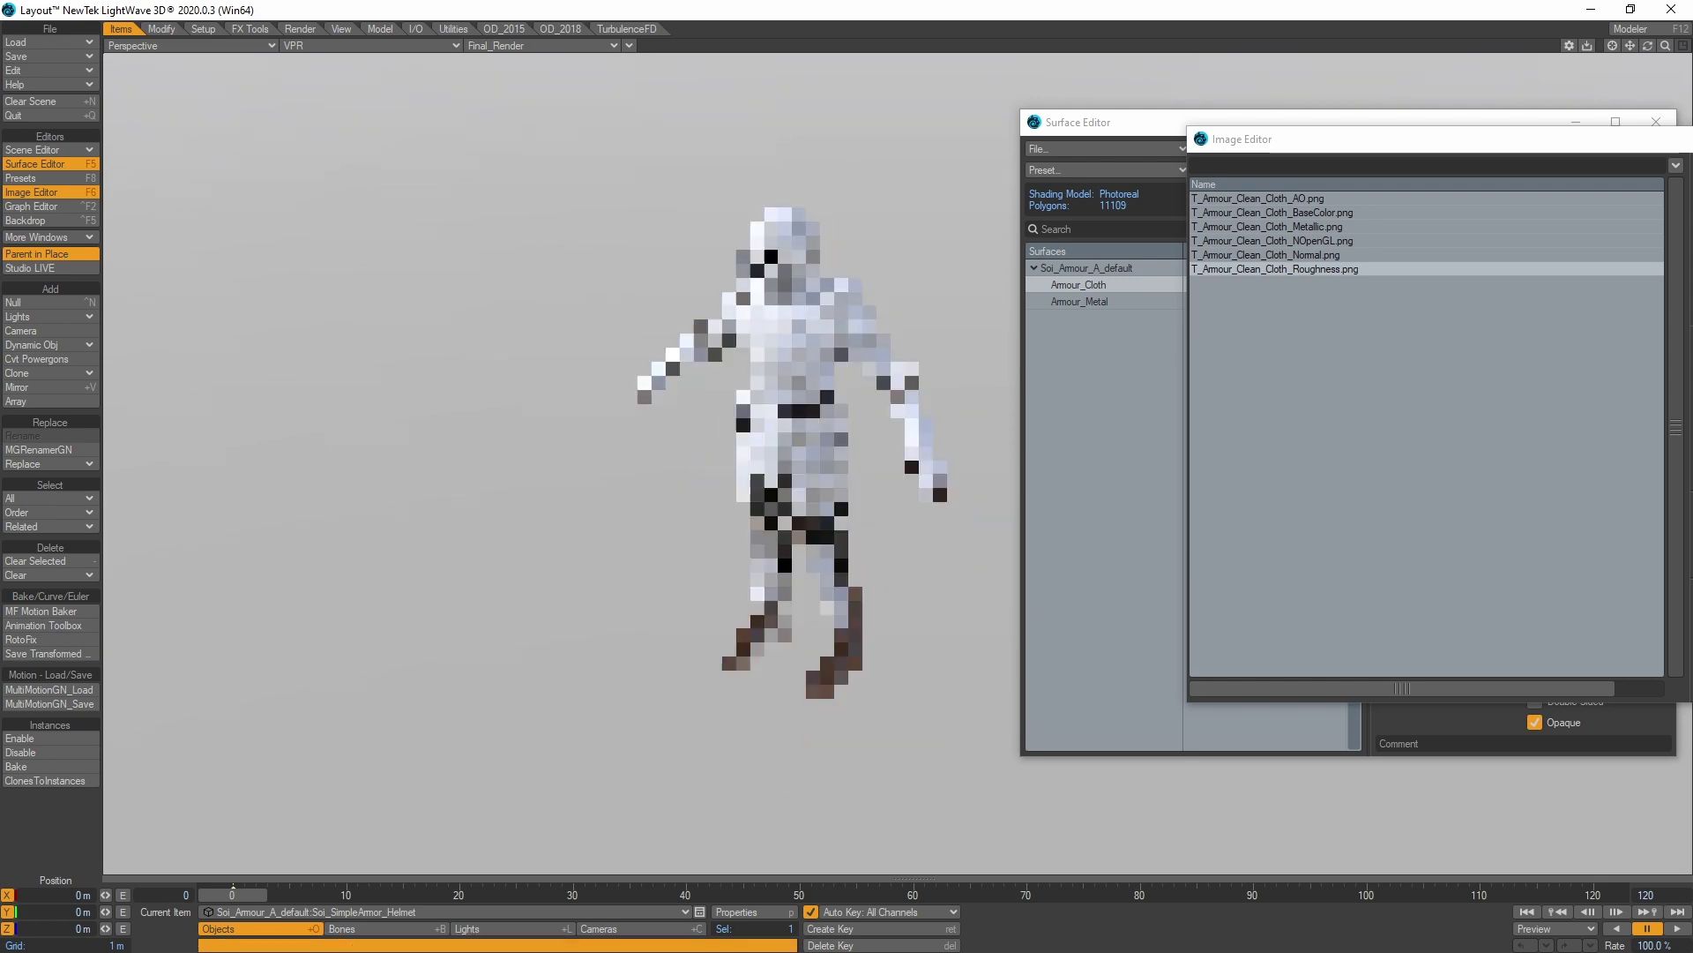
{"action": "key", "text": "period"}
{"action": "key", "text": "period"}
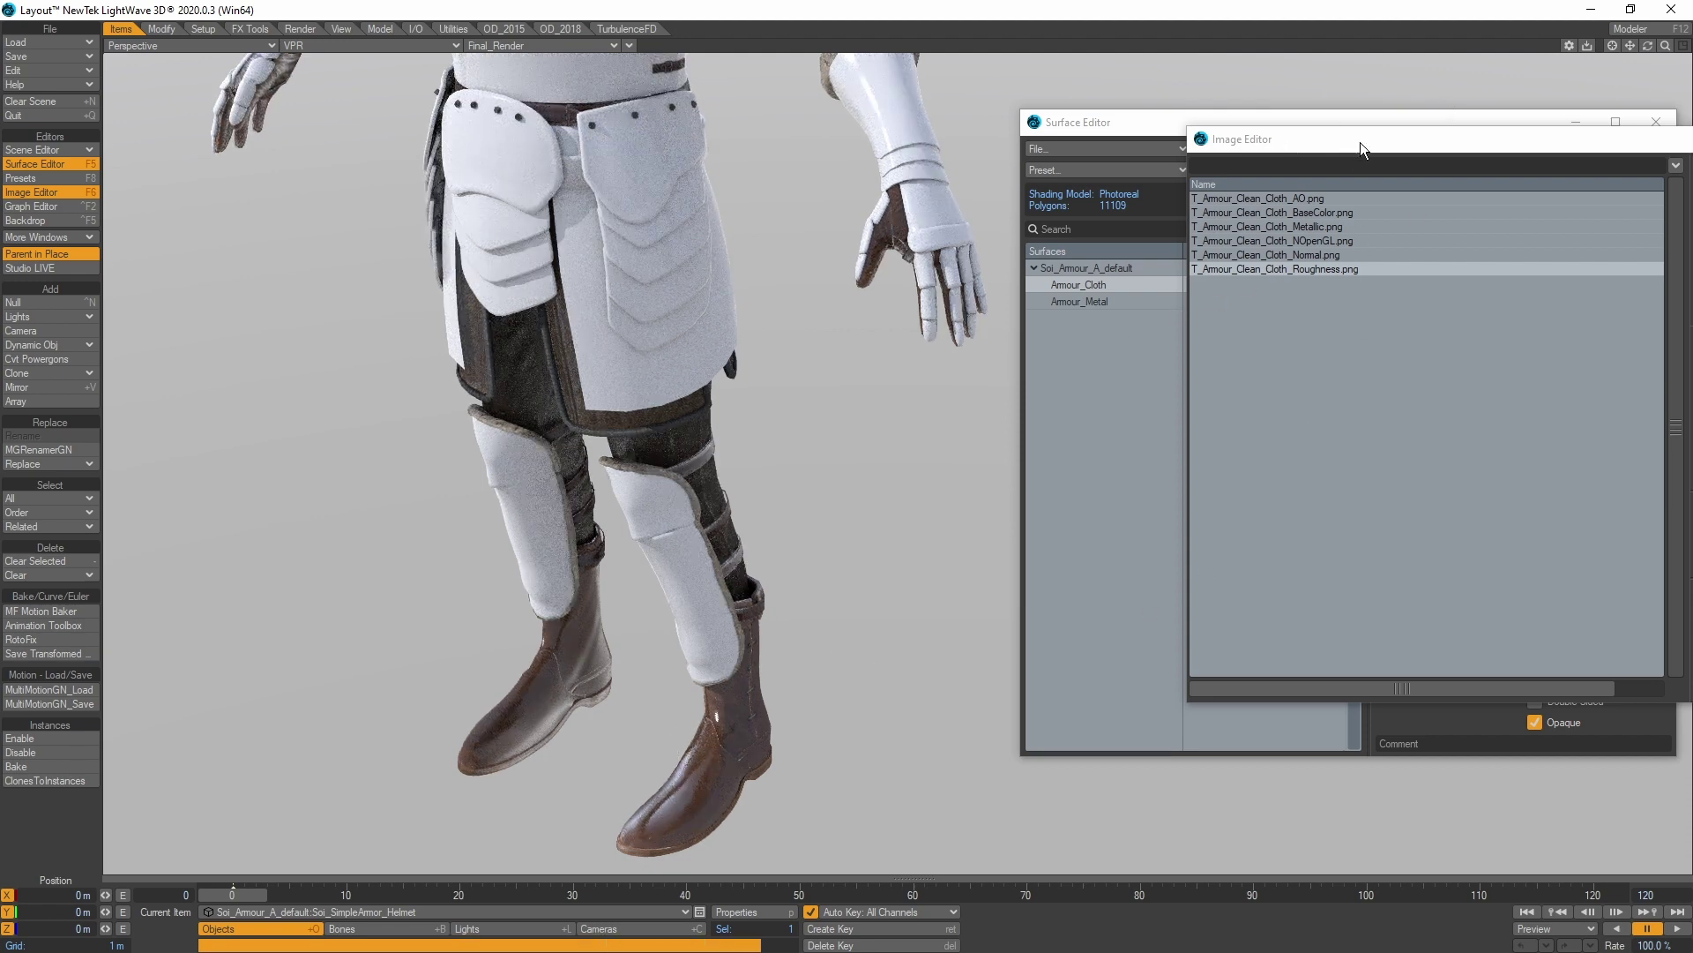
Review the loaded cloth textures one by one in the Image Editor, including AO, base color, metallic, both normal maps and roughness.
{"action": "left_click_drag", "start_coordinate": [1363, 142], "coordinate": [1016, 164]}
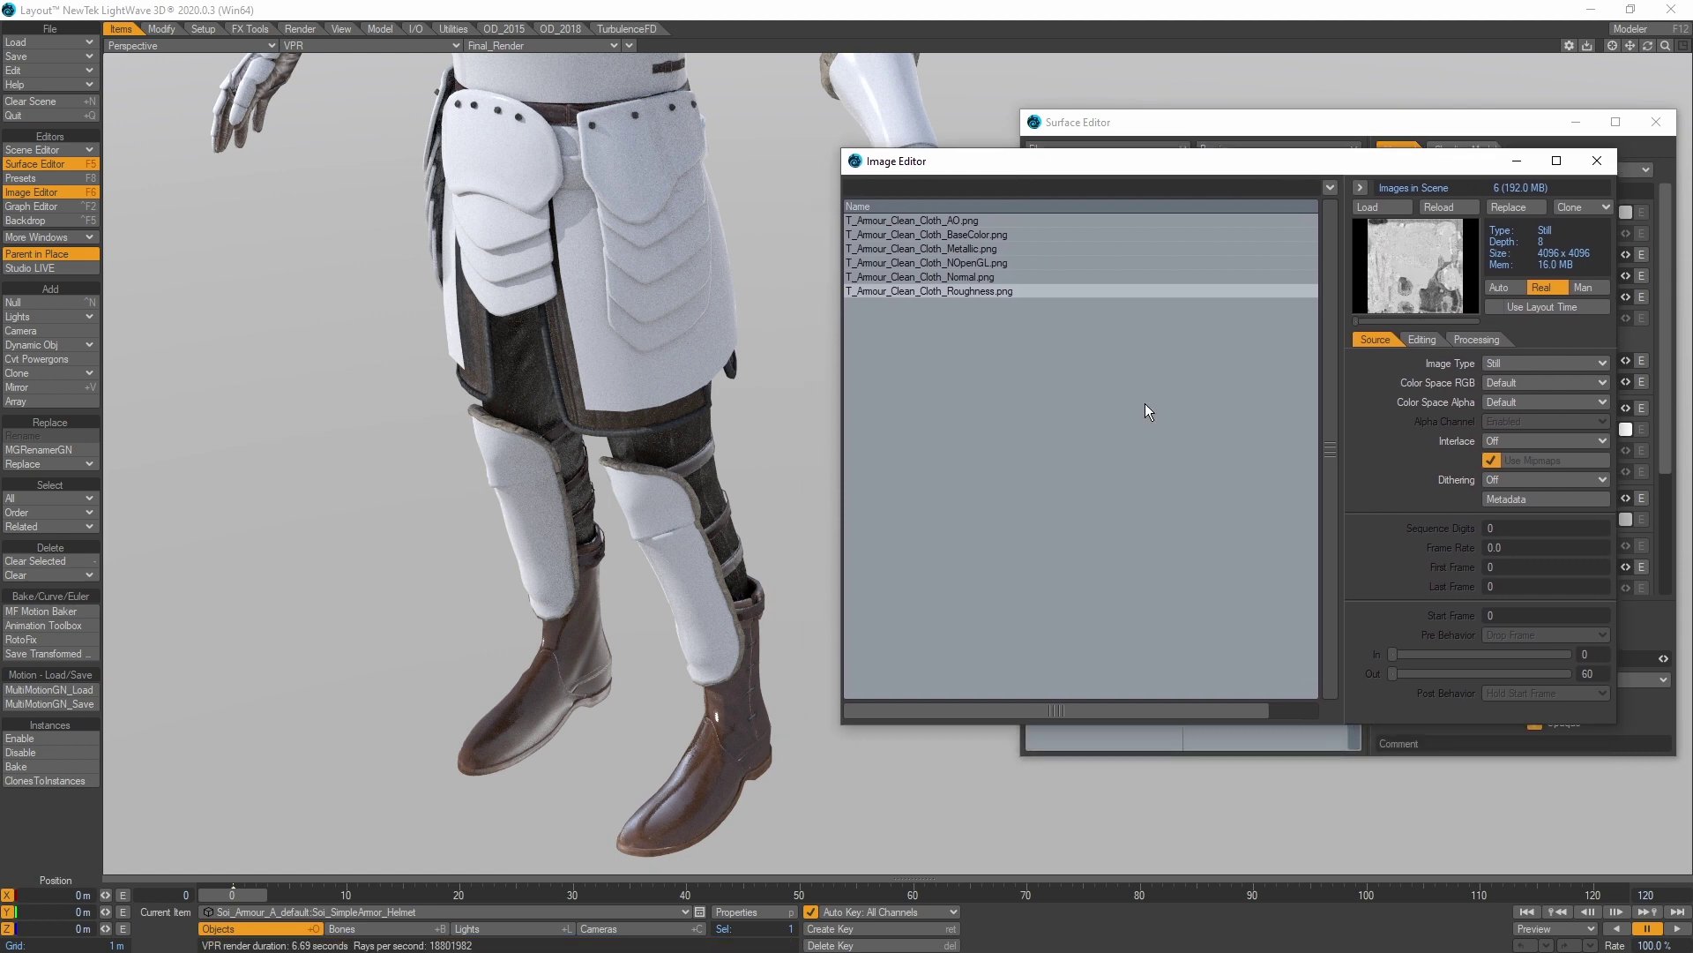
{"action": "left_click", "coordinate": [986, 221]}
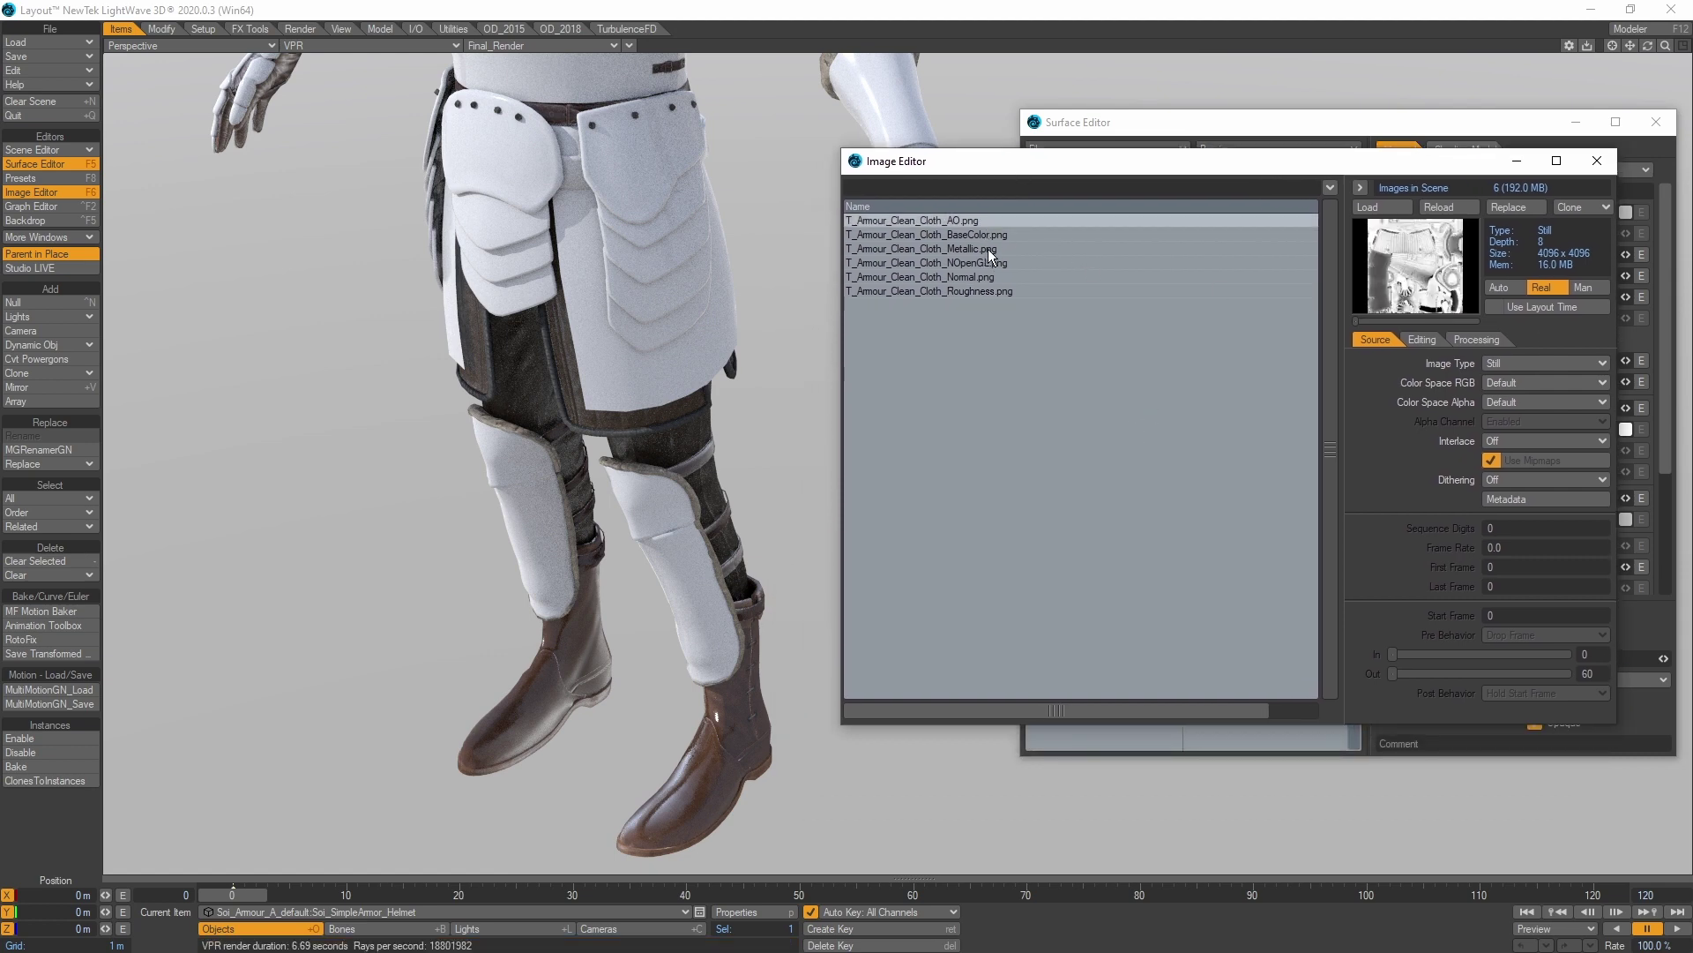
{"action": "left_click", "coordinate": [988, 249]}
{"action": "left_click", "coordinate": [988, 265]}
{"action": "left_click", "coordinate": [980, 277]}
{"action": "left_click", "coordinate": [996, 292]}
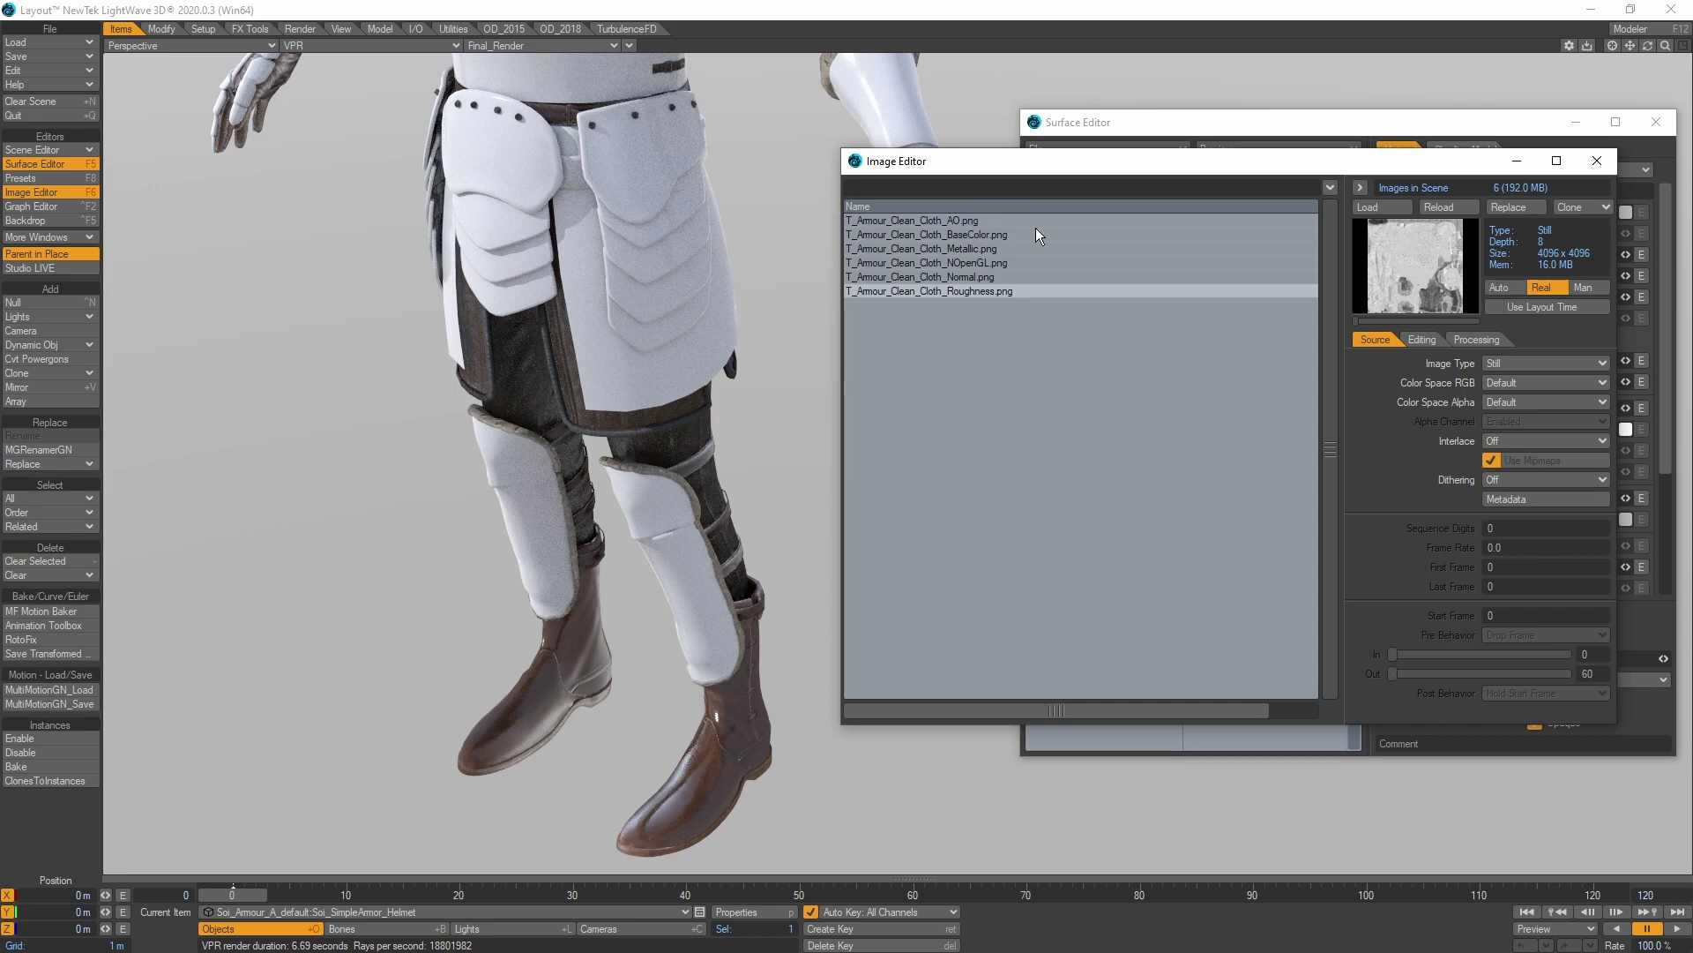
{"action": "left_click", "coordinate": [972, 224]}
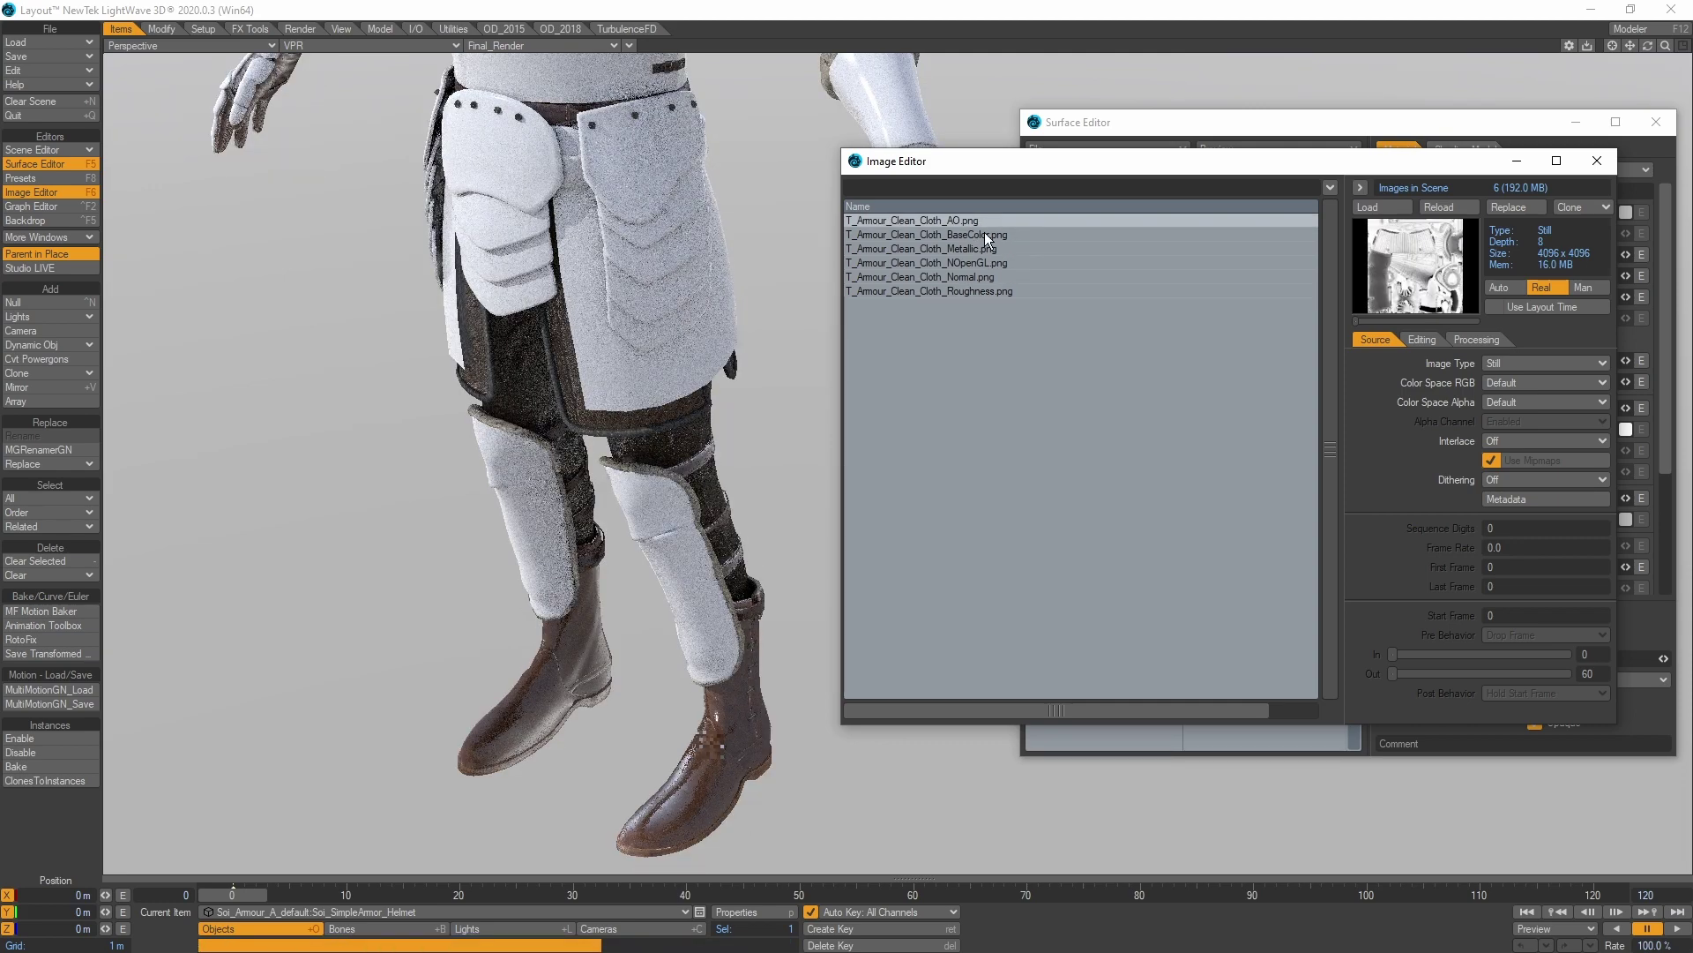
{"action": "left_click", "coordinate": [986, 234]}
Set Color Space RGB and Color Space Alpha to Linear for all cloth textures except the base color, and close the Image Editor.
{"action": "left_click", "coordinate": [971, 224]}
{"action": "left_click", "coordinate": [987, 249], "text": "ctrl"}
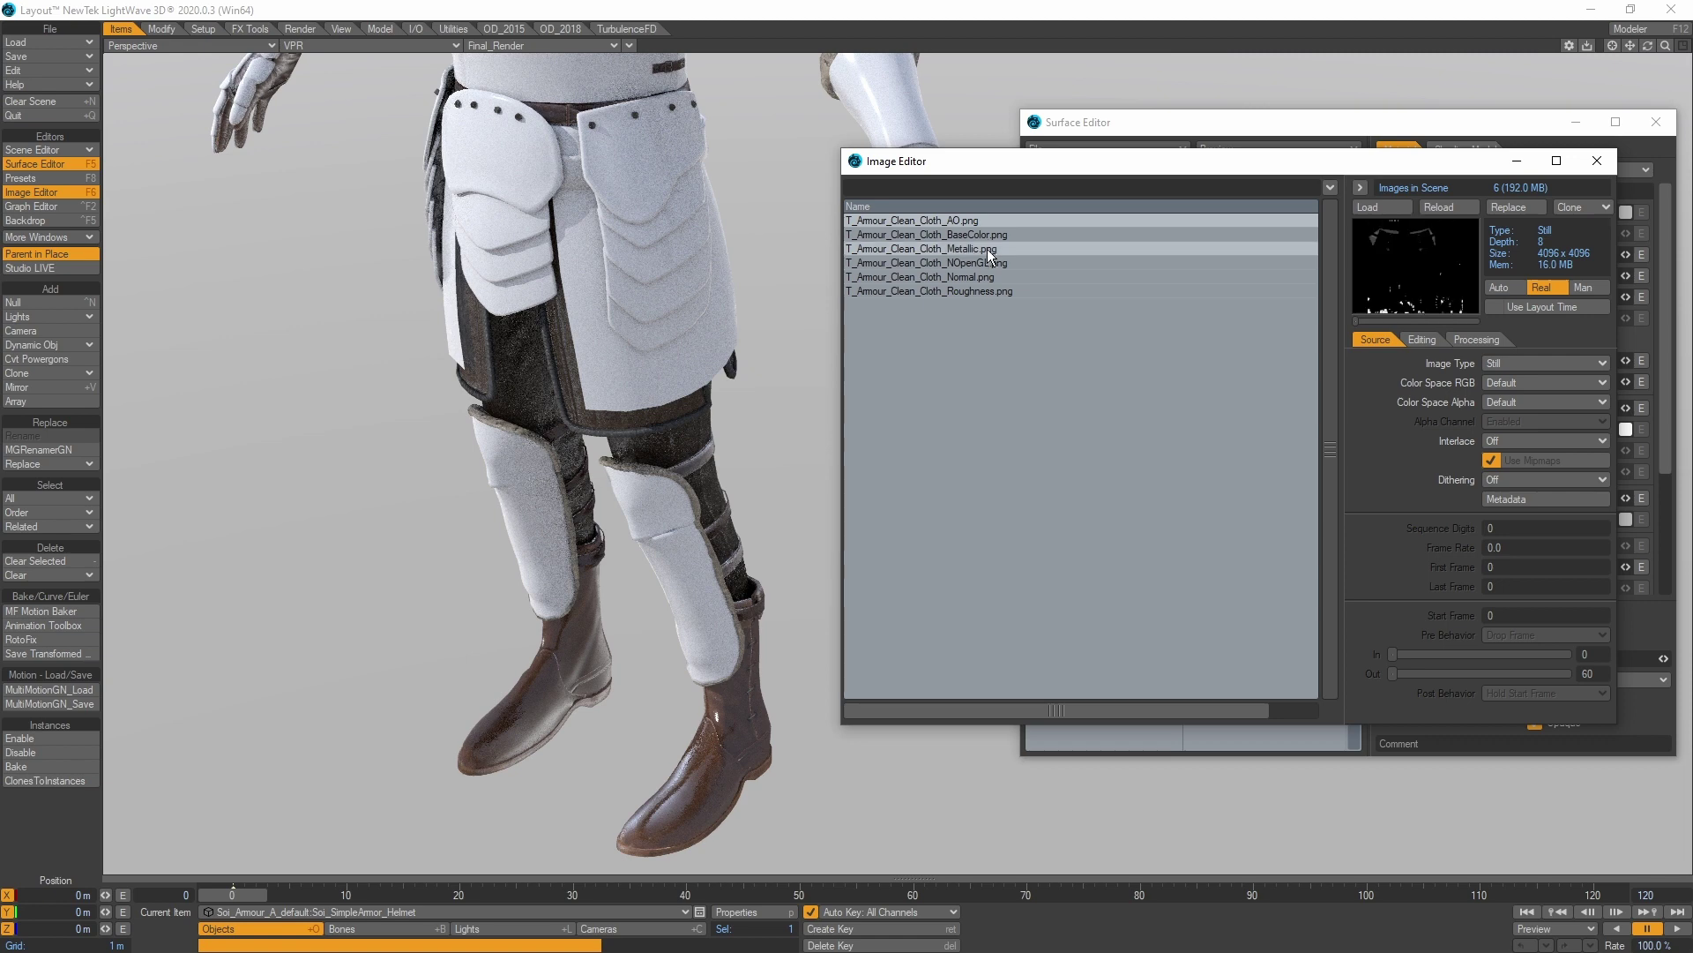
{"action": "left_click", "coordinate": [986, 263], "text": "ctrl"}
{"action": "left_click", "coordinate": [984, 277], "text": "ctrl"}
{"action": "left_click", "coordinate": [987, 292], "text": "ctrl"}
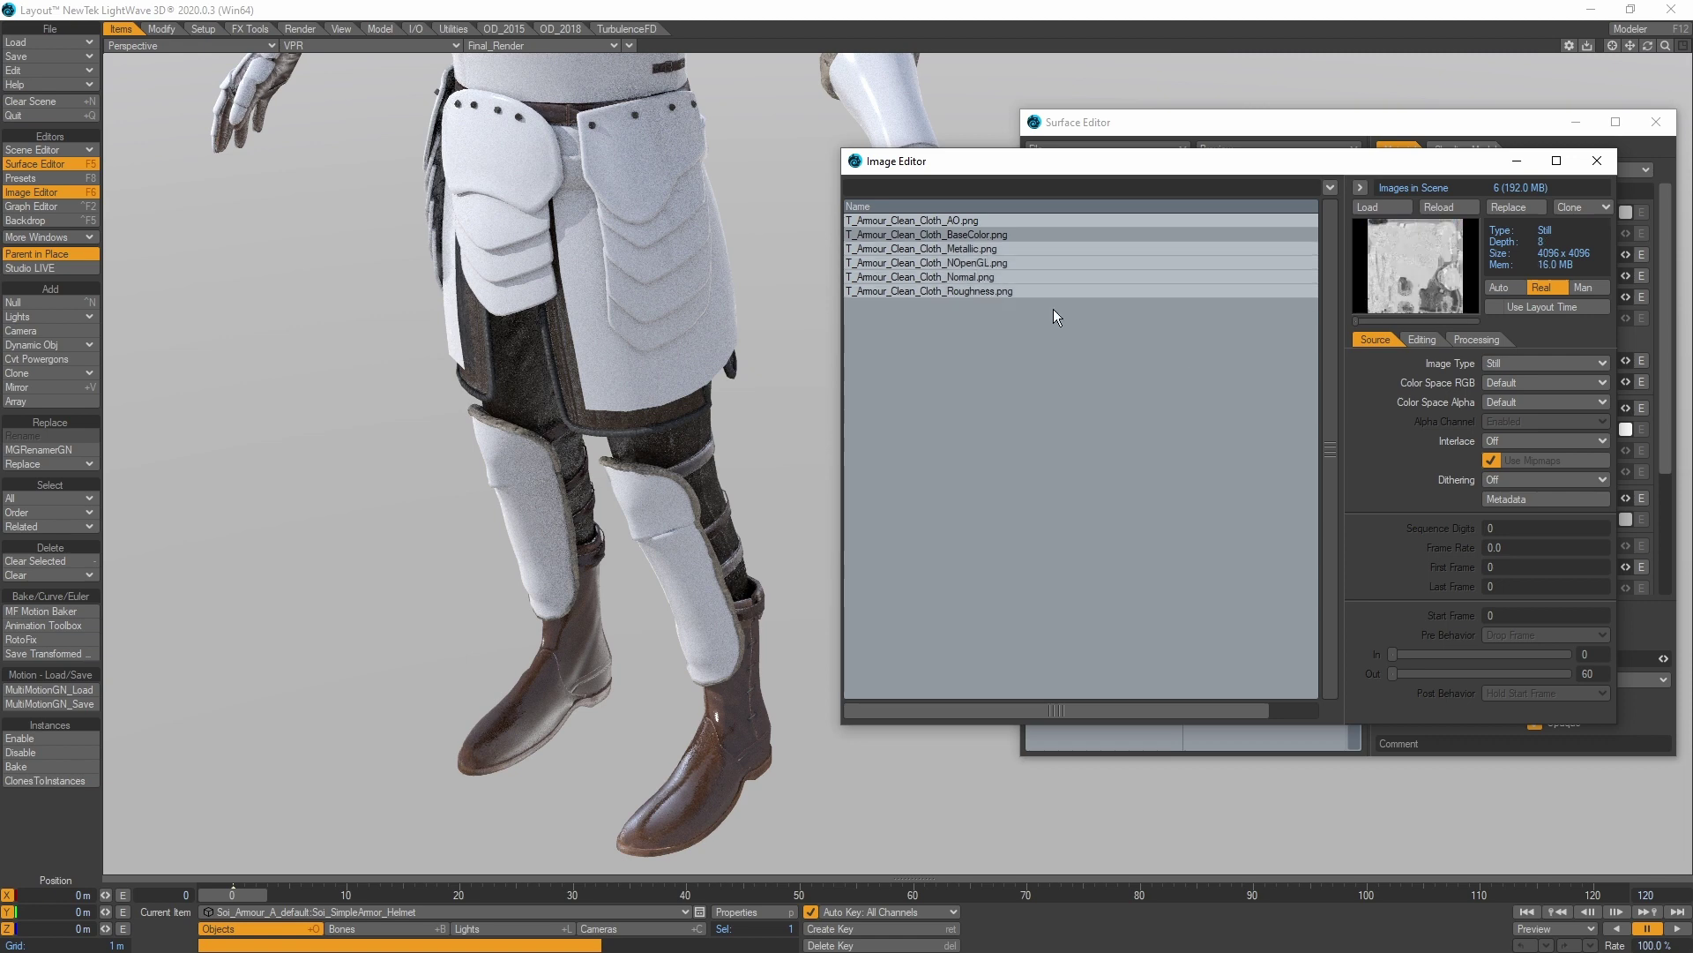
{"action": "left_click", "coordinate": [1516, 383]}
{"action": "left_click", "coordinate": [1517, 399]}
{"action": "left_click", "coordinate": [1517, 402]}
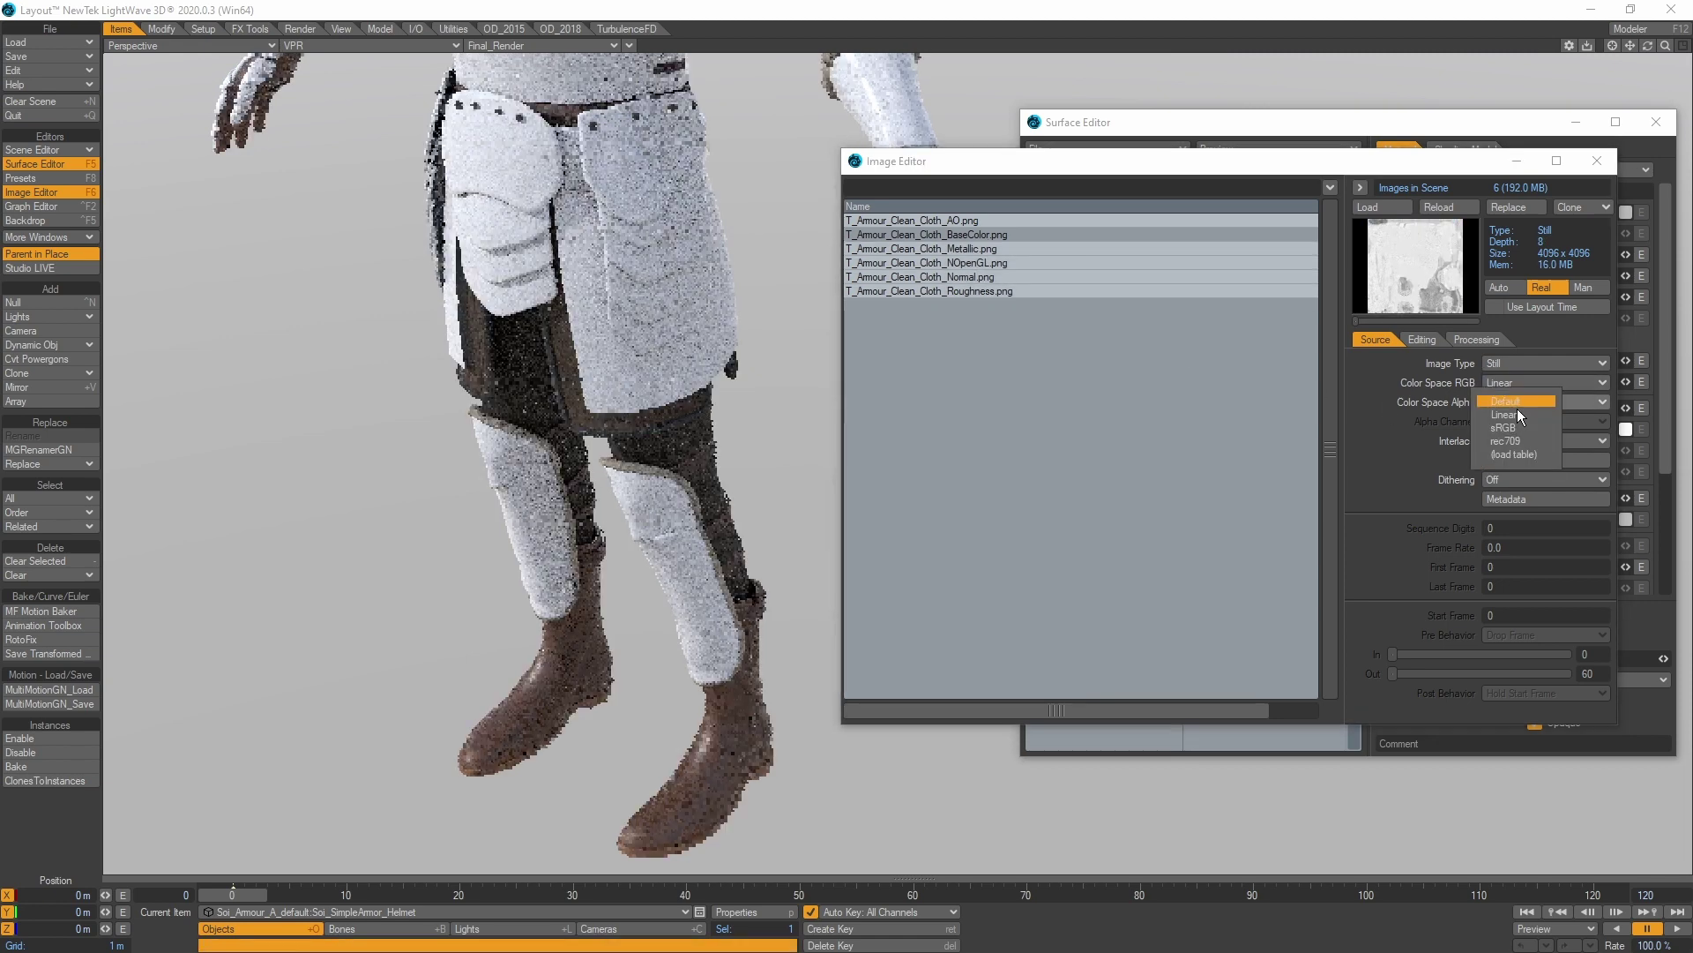
{"action": "left_click", "coordinate": [1515, 420]}
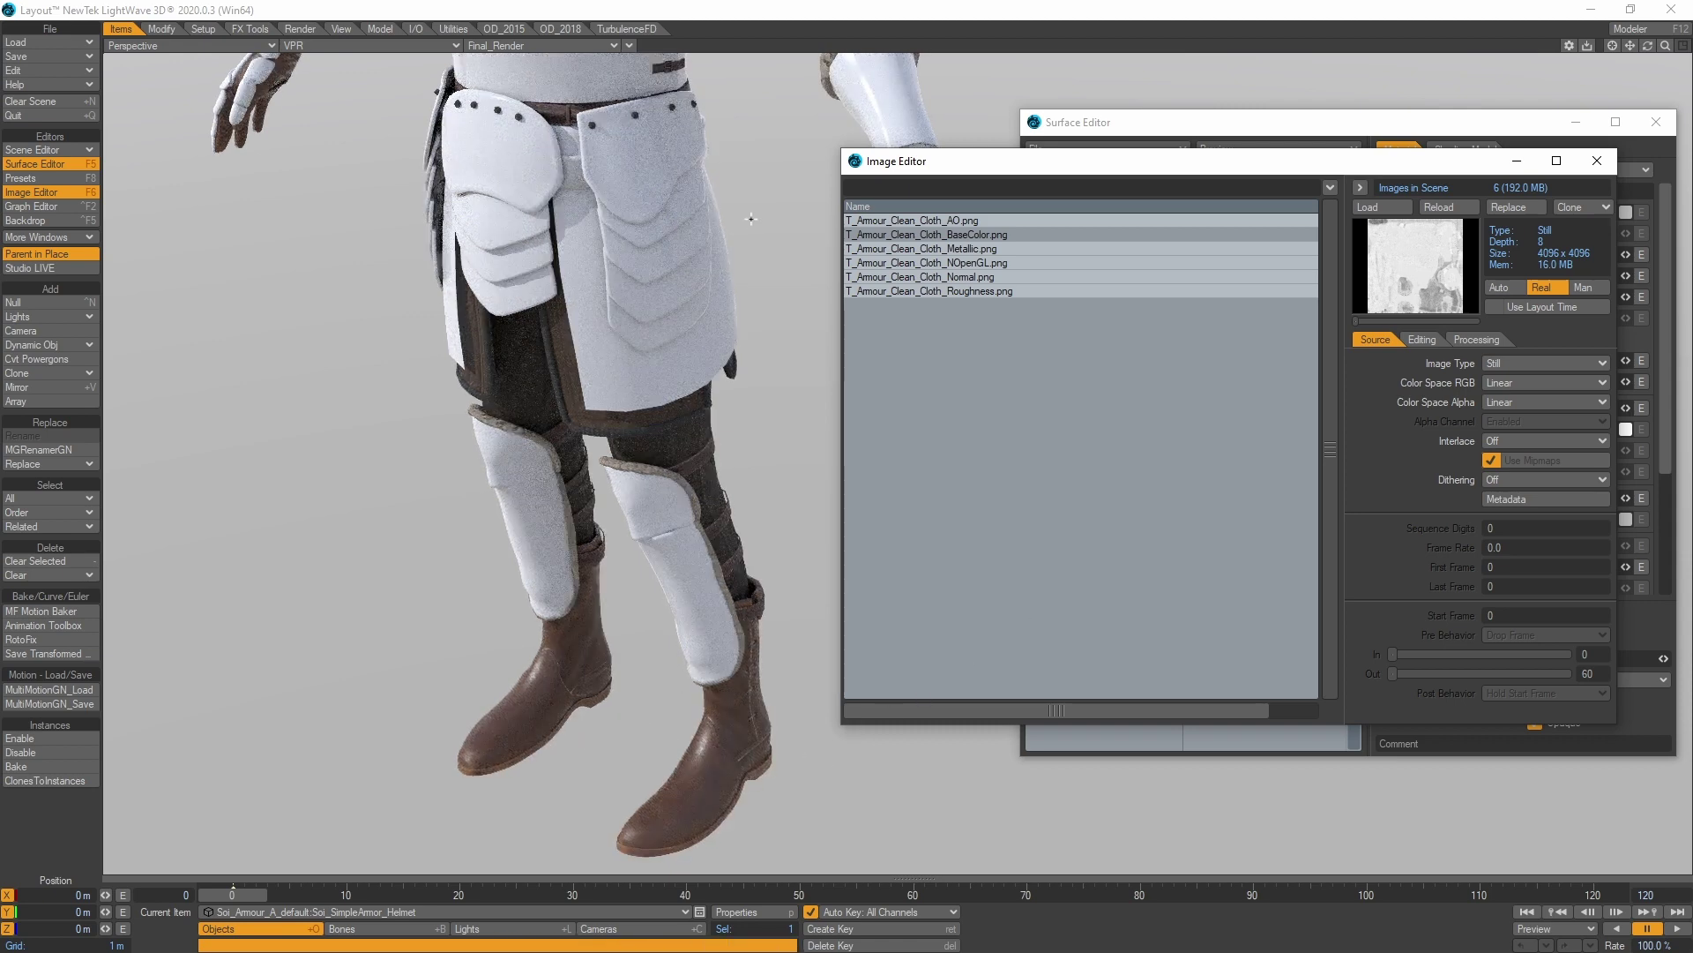
{"action": "left_click_drag", "start_coordinate": [736, 290], "coordinate": [1457, 151], "text": "alt"}
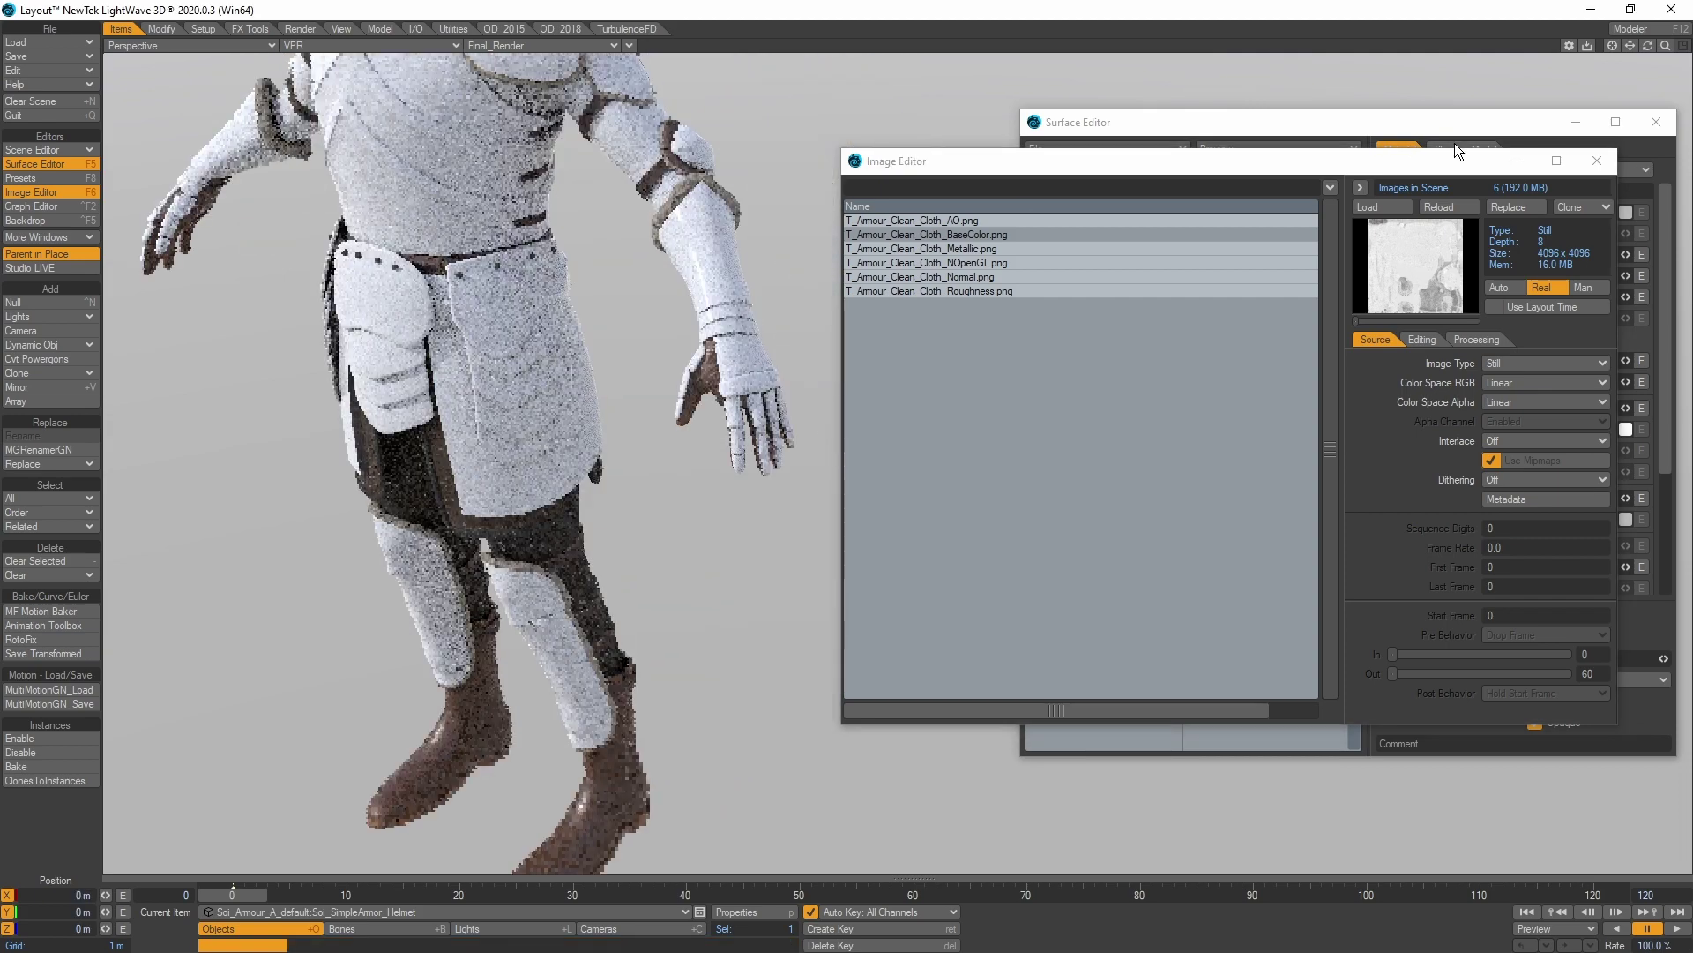
{"action": "left_click", "coordinate": [1597, 162]}
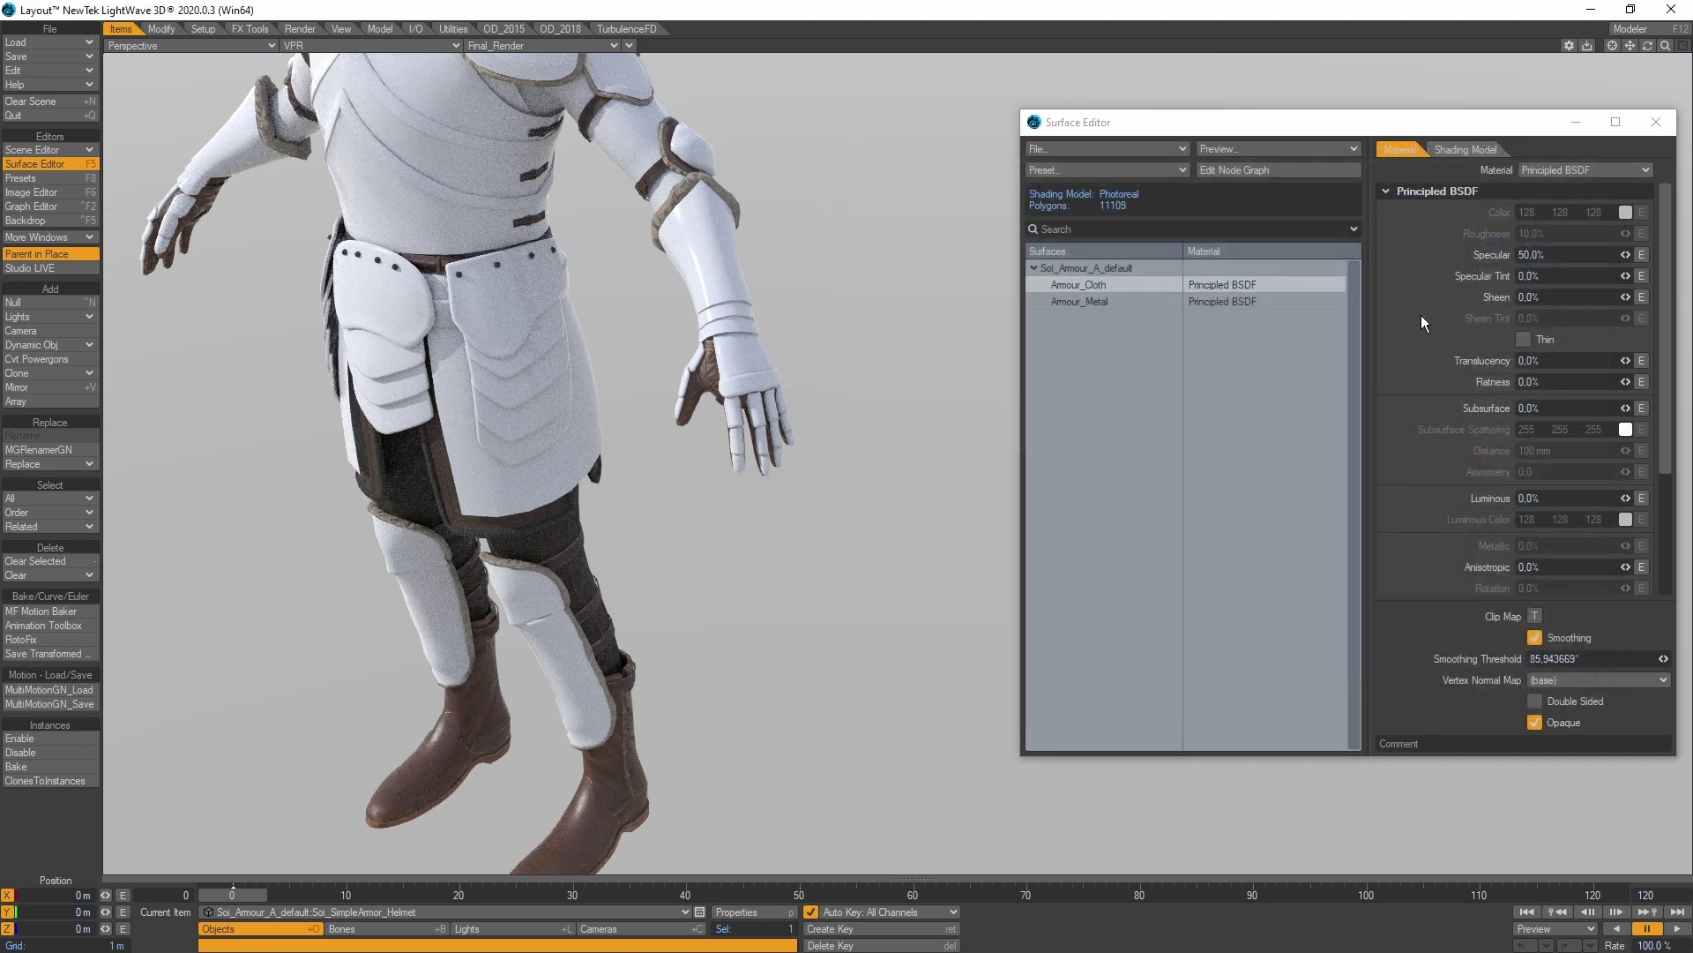
Copy the Armour_Cloth surface settings and paste them onto the Armour_Metal surface.
{"action": "right_click", "coordinate": [1248, 283]}
{"action": "left_click", "coordinate": [1247, 282]}
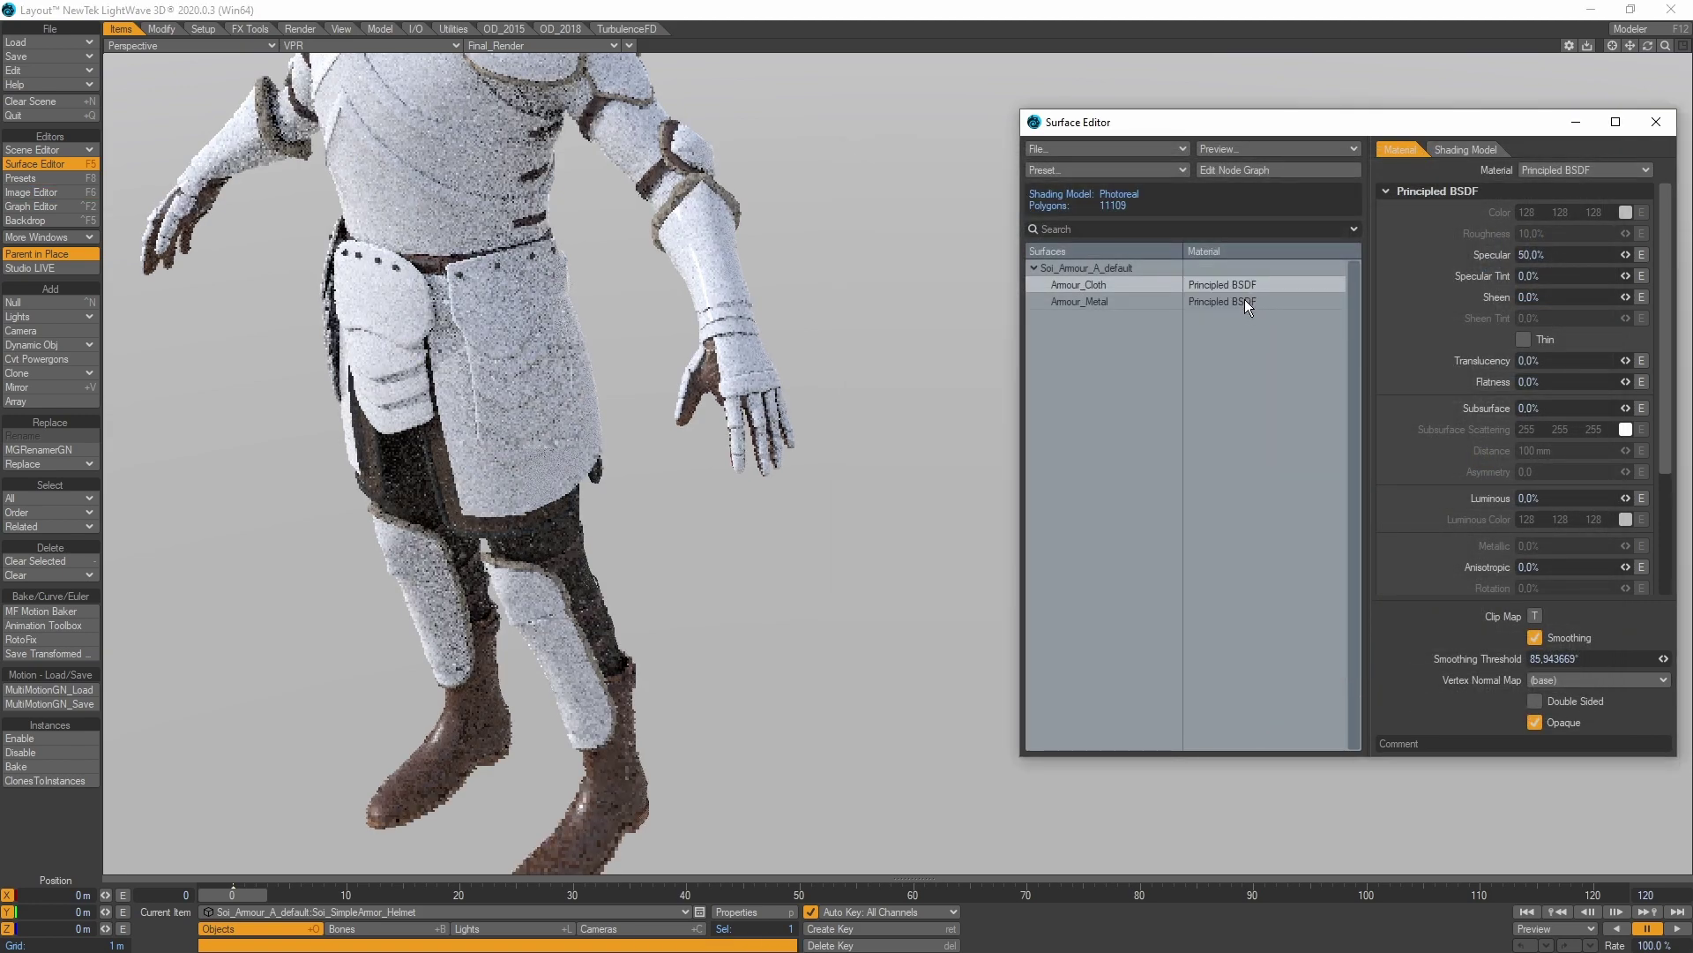
{"action": "right_click", "coordinate": [1244, 301]}
{"action": "left_click", "coordinate": [1235, 314]}
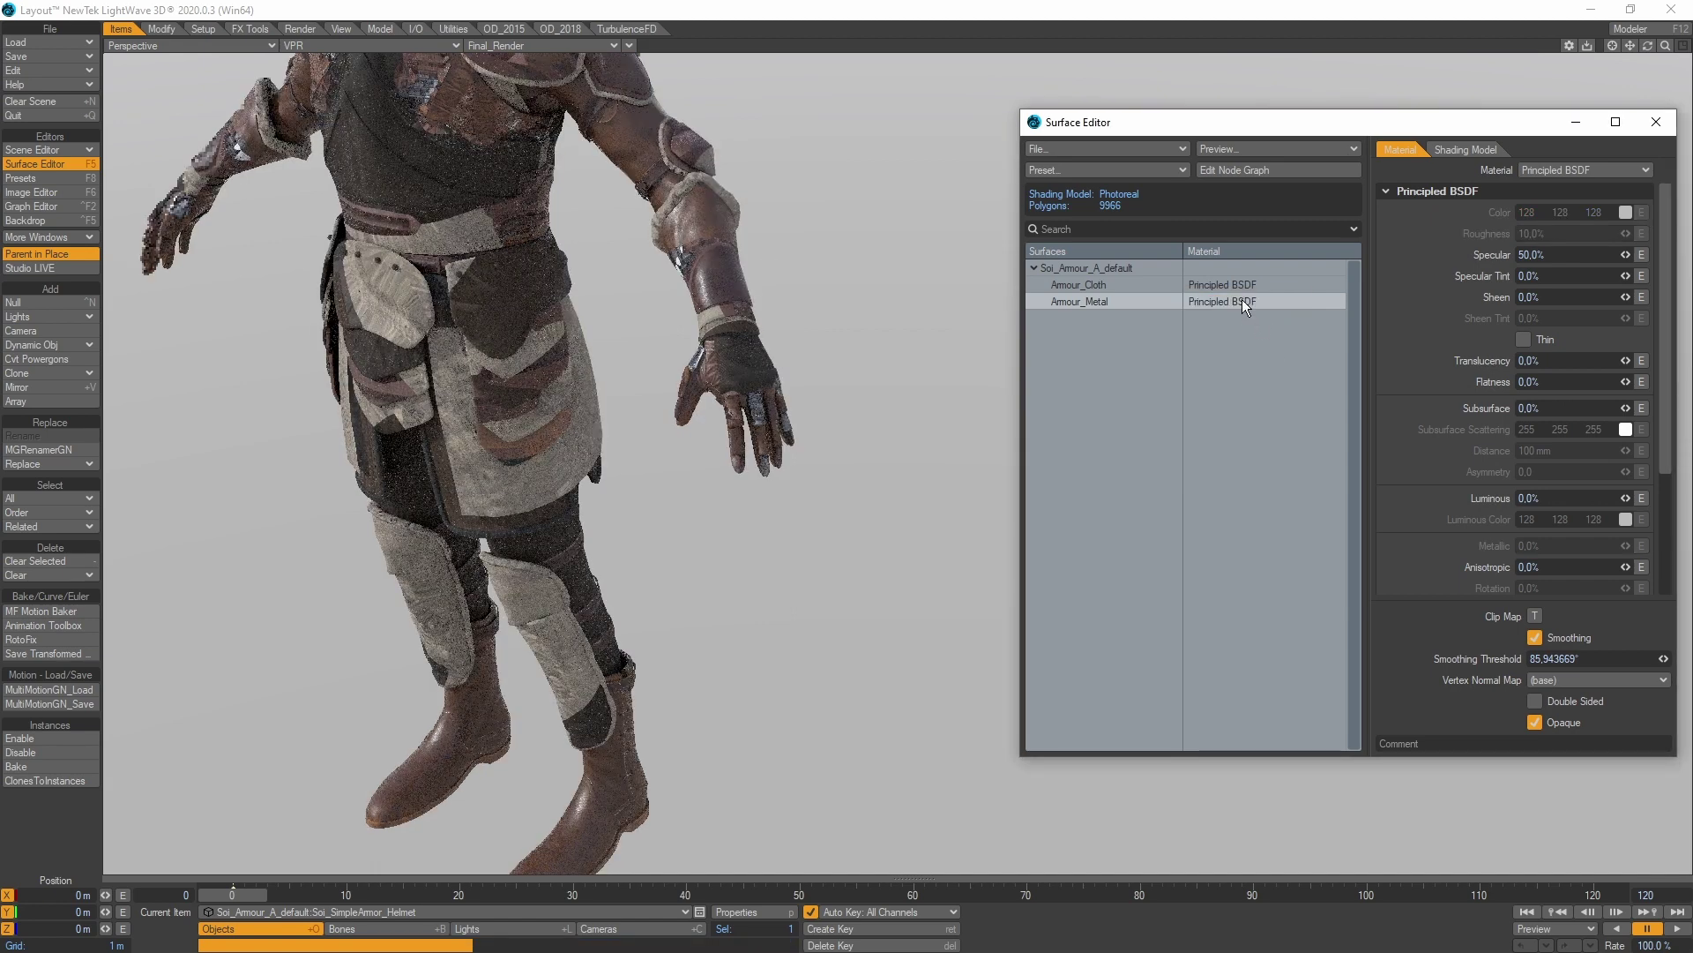
In the Armour_Metal node network, load T_Armour_Clean_Metal_BaseColorOpacity from the Metal_Original folder into the base color Image node.
{"action": "double_click", "coordinate": [1242, 299]}
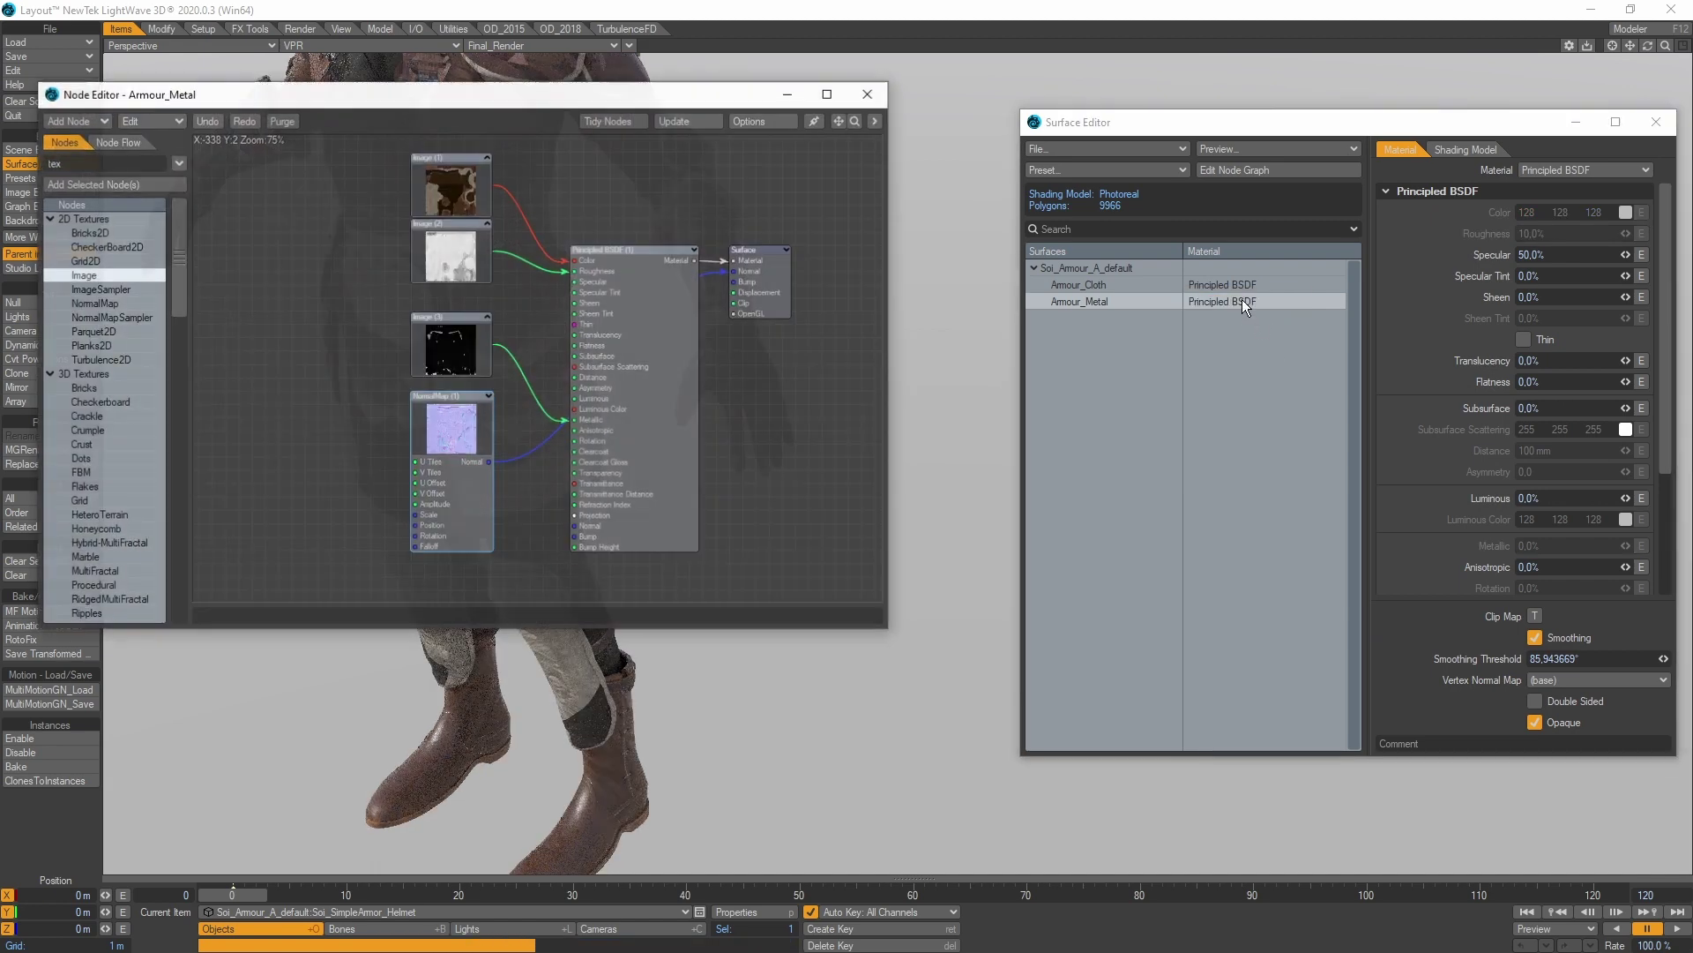
{"action": "double_click", "coordinate": [510, 231]}
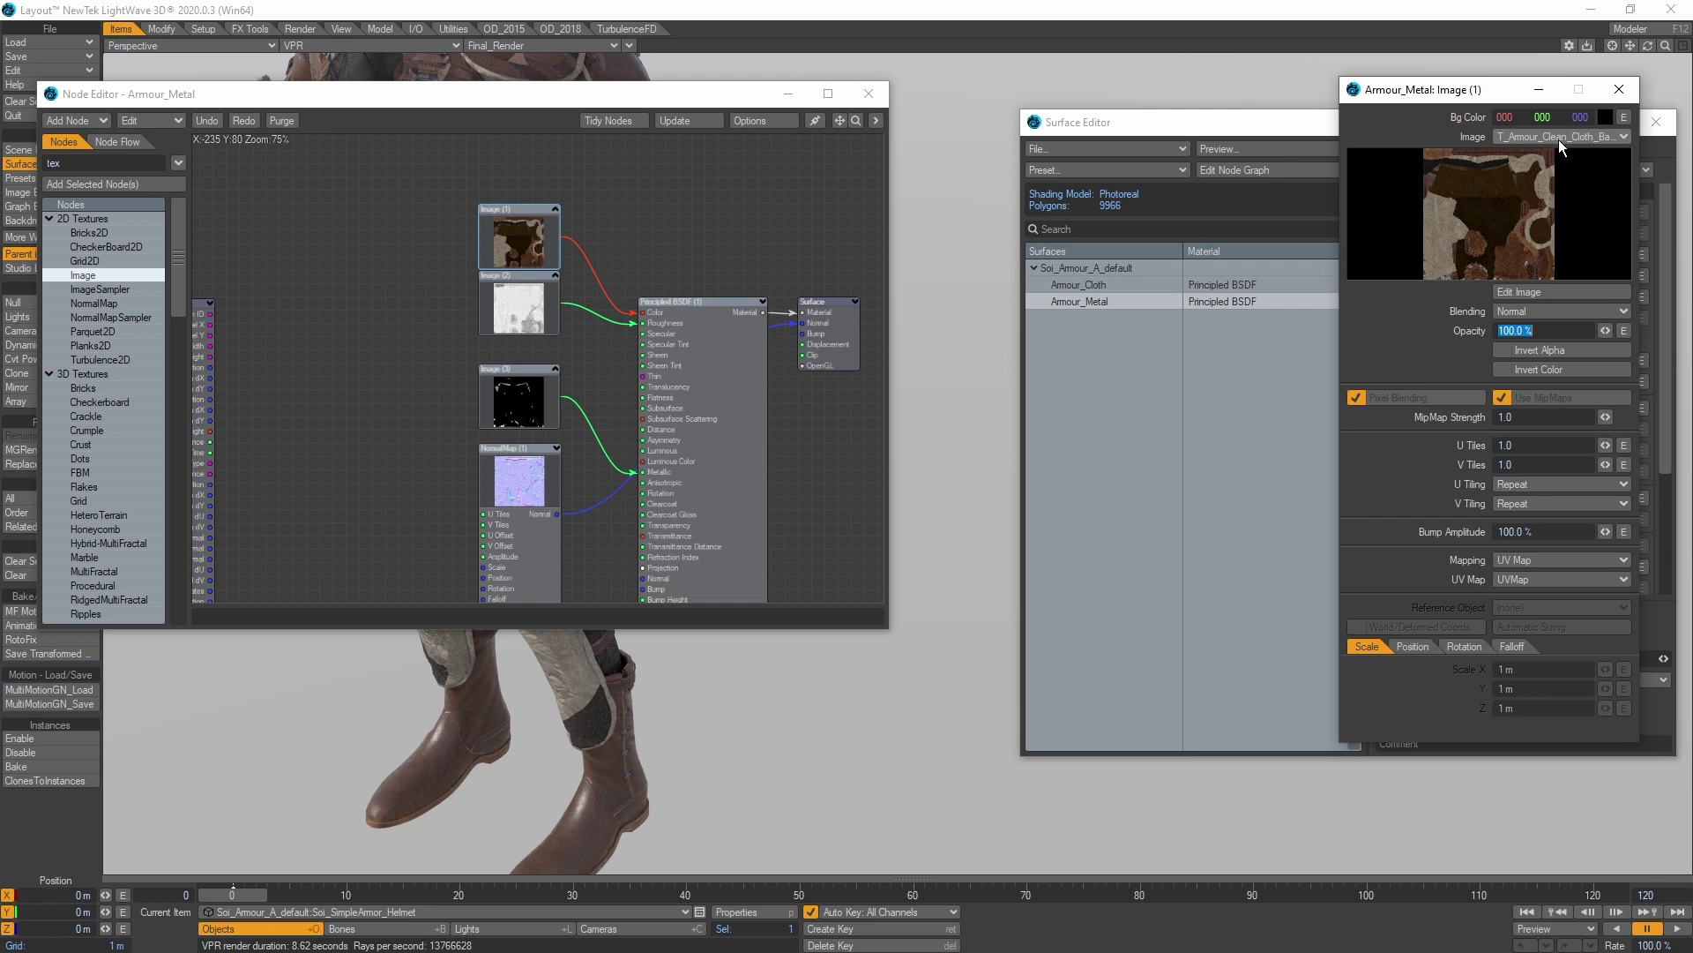
{"action": "left_click", "coordinate": [1559, 139]}
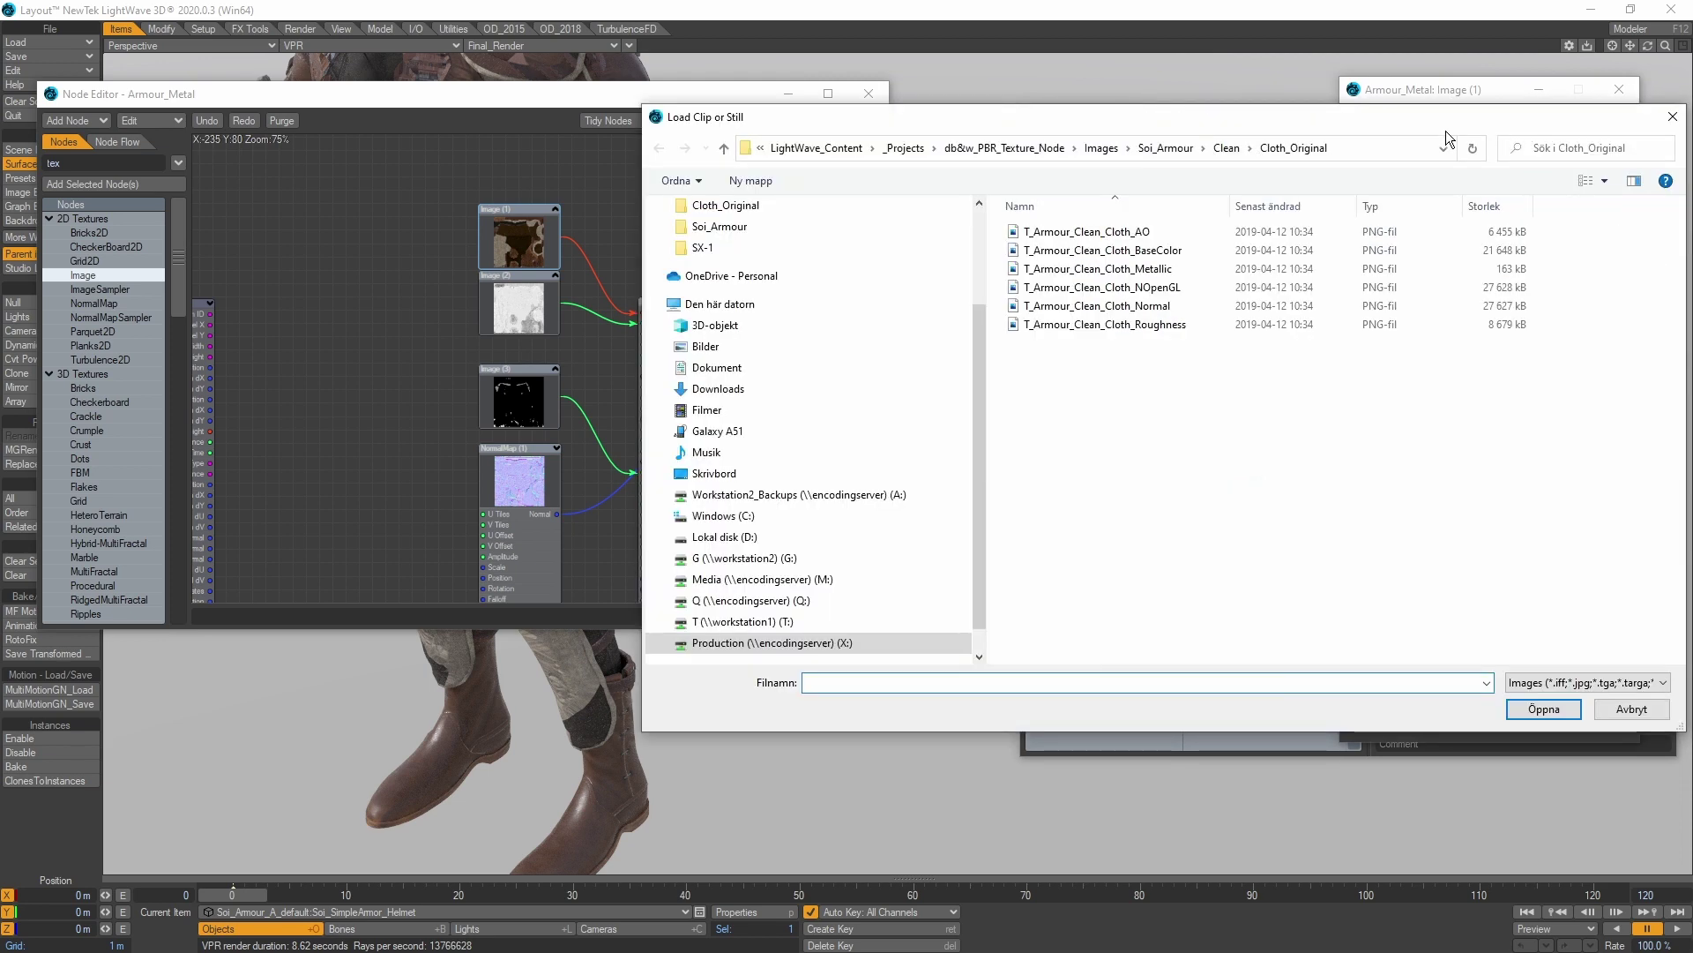
{"action": "left_click", "coordinate": [1227, 149]}
{"action": "double_click", "coordinate": [1078, 287]}
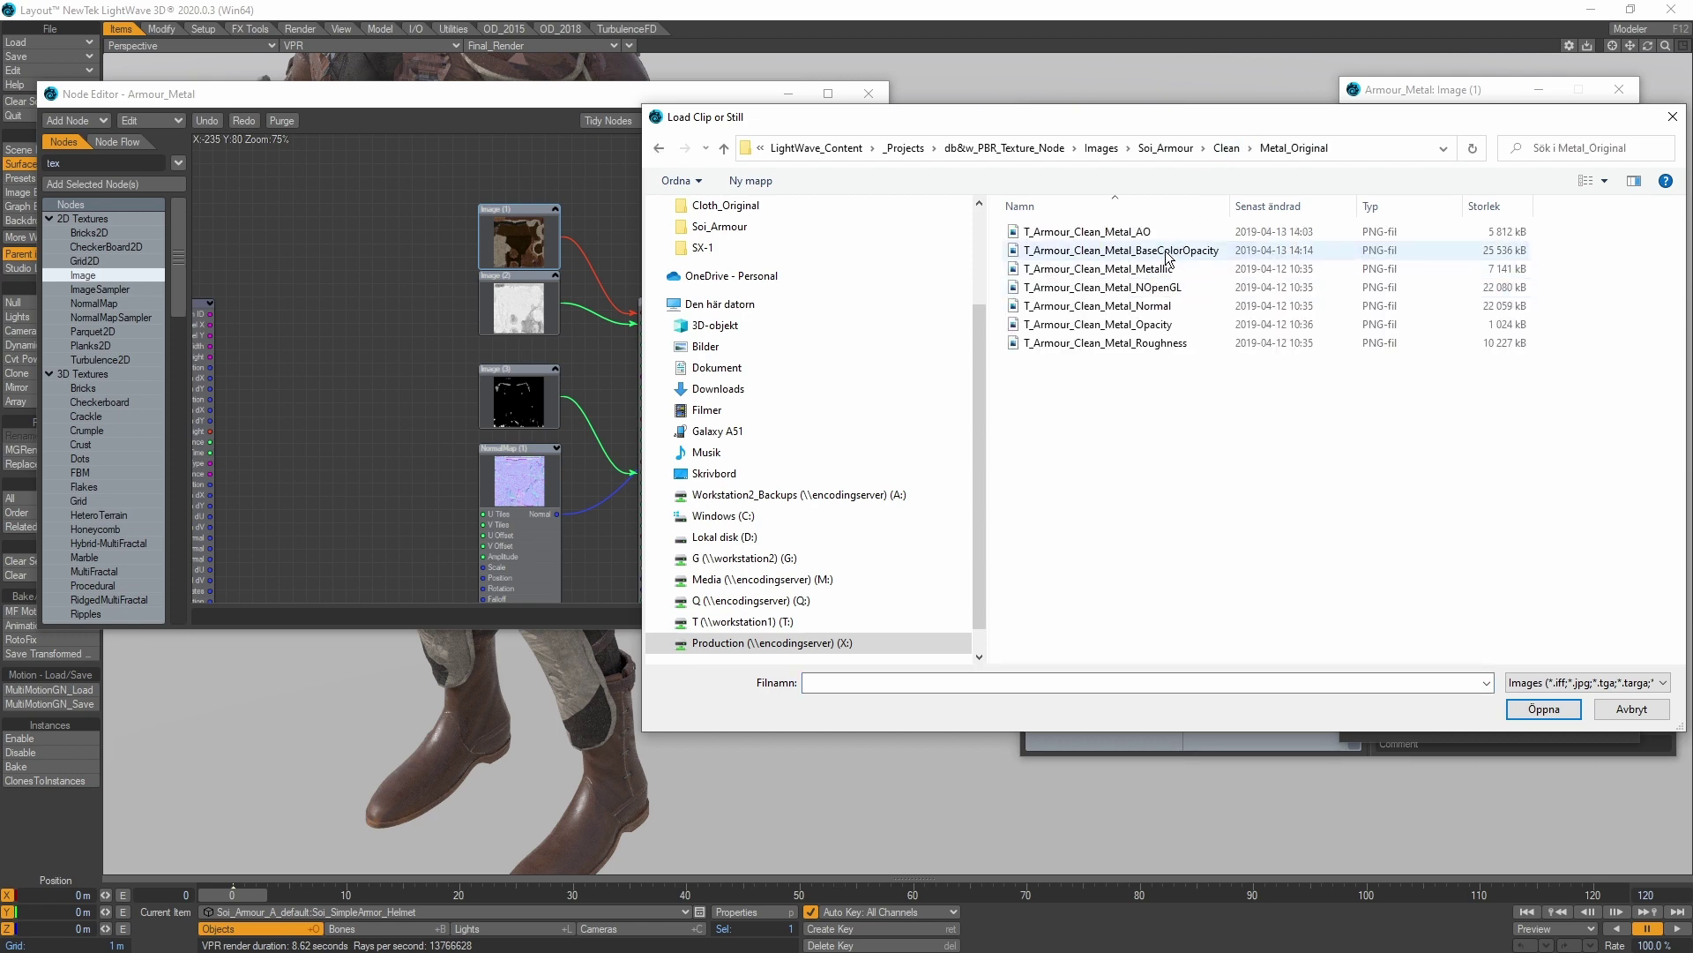
{"action": "double_click", "coordinate": [1166, 253]}
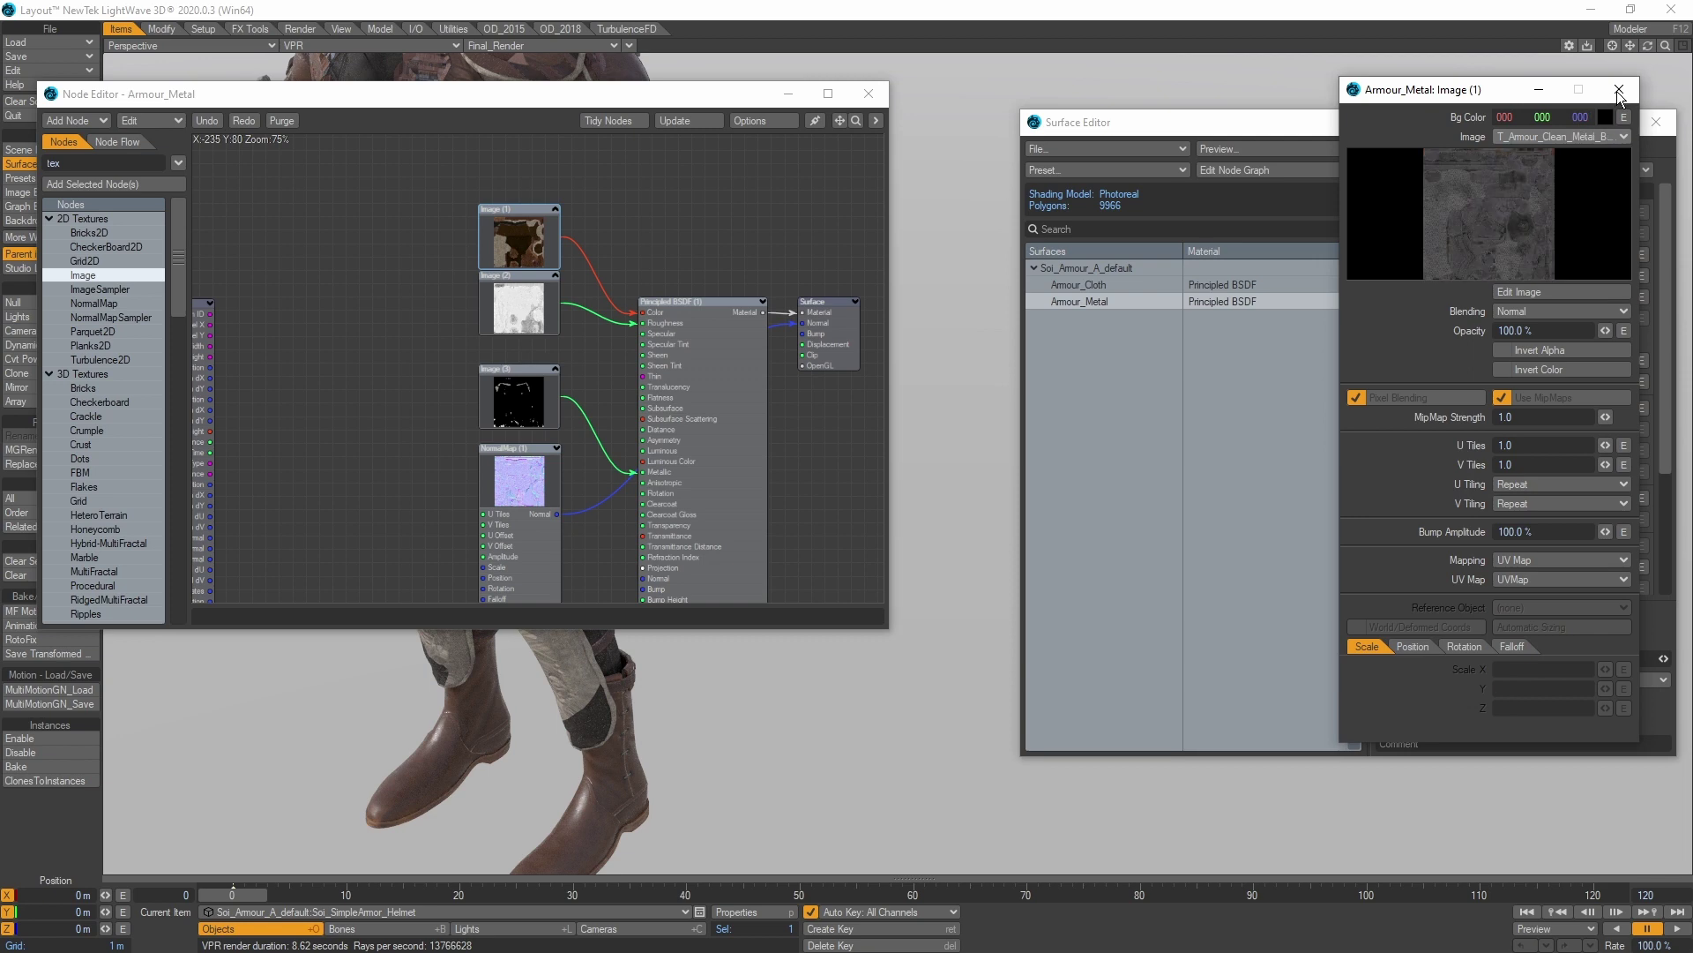
{"action": "left_click", "coordinate": [1619, 92]}
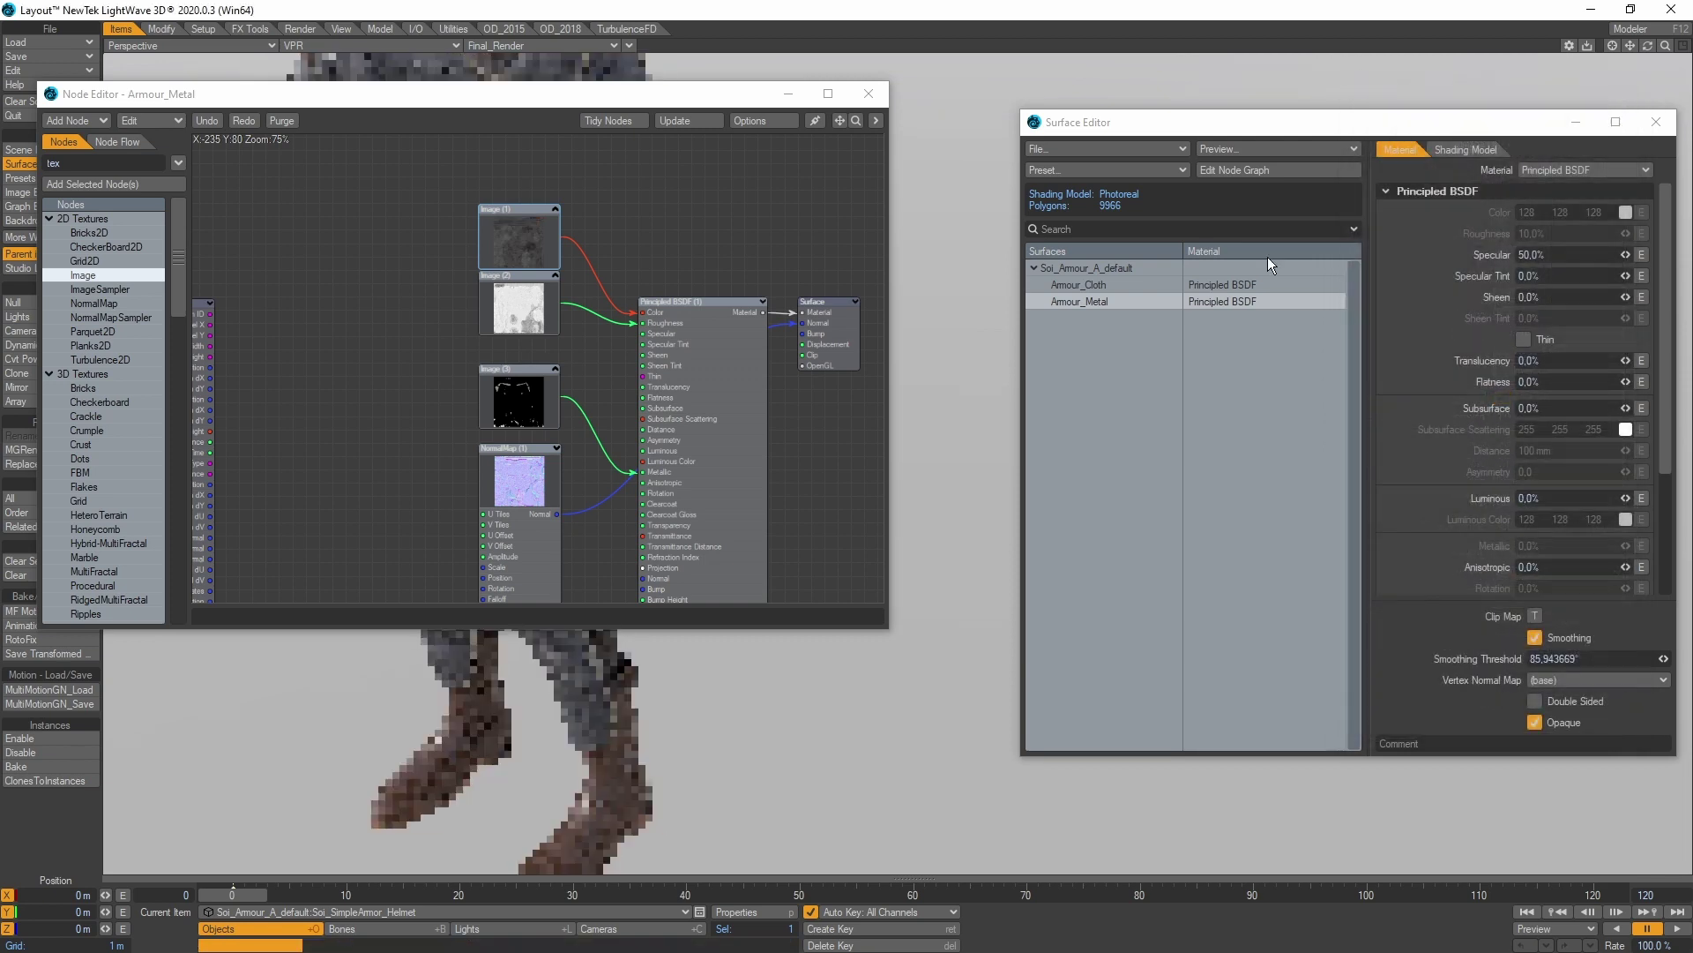
Load T_Armour_Clean_Metal_Roughness from the Metal_Original folder into the roughness Image node of the Armour_Metal network.
{"action": "double_click", "coordinate": [547, 303]}
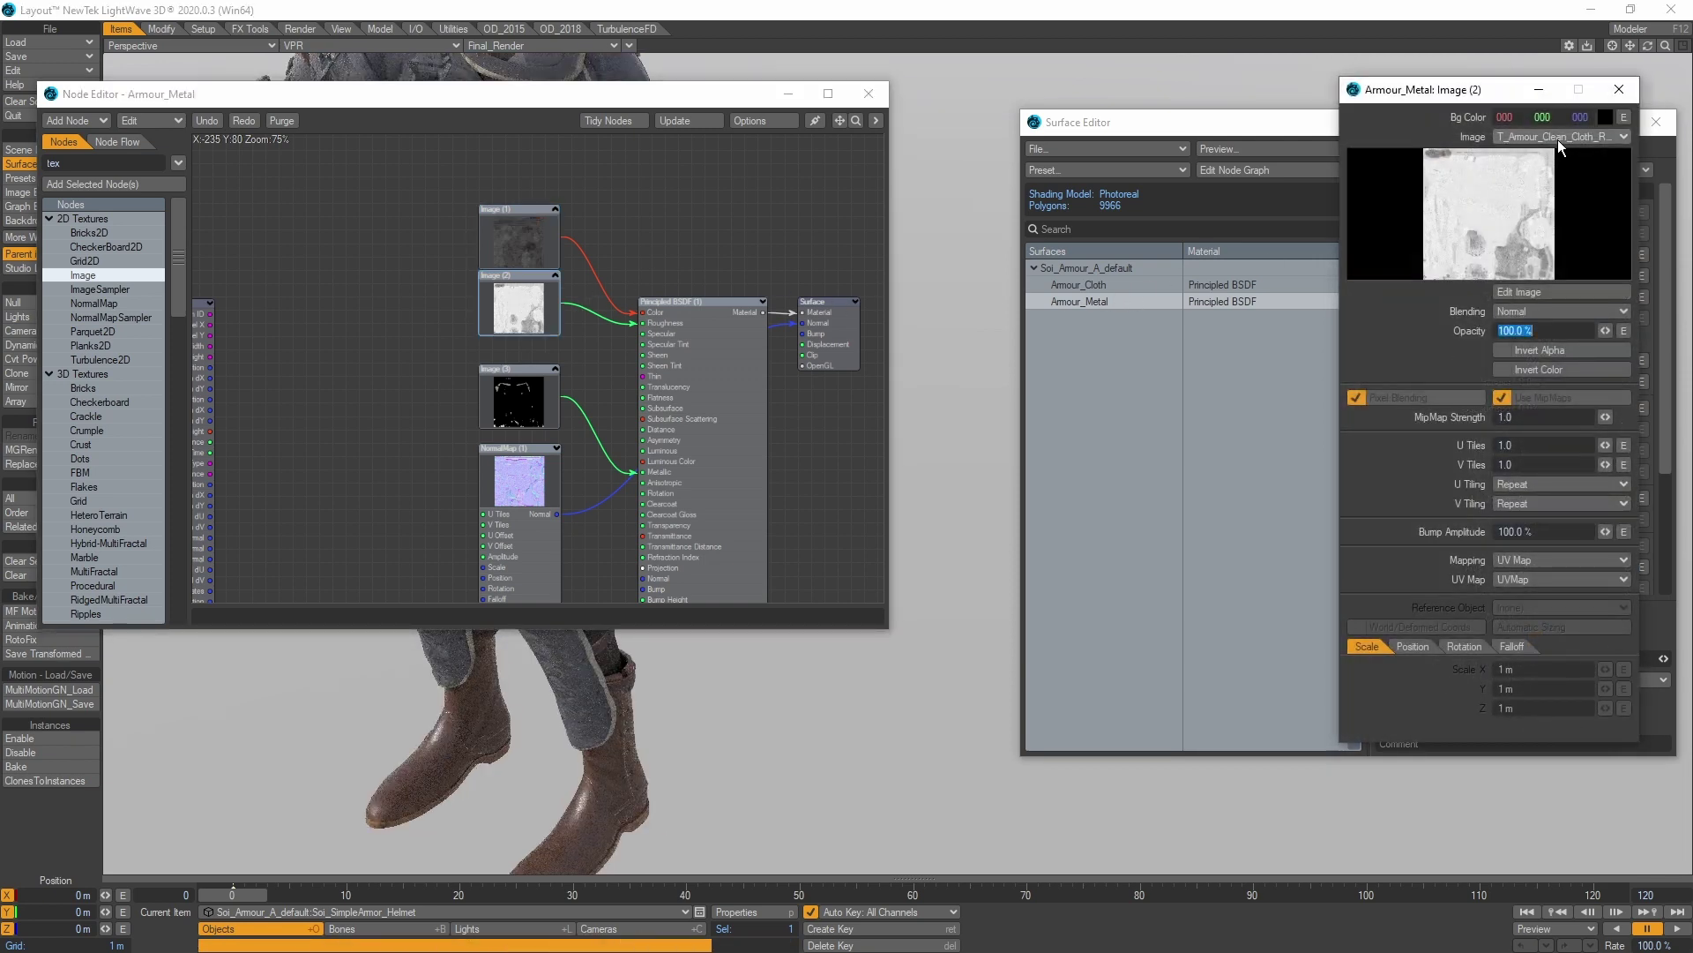
{"action": "left_click", "coordinate": [1559, 139]}
{"action": "left_click", "coordinate": [1534, 172]}
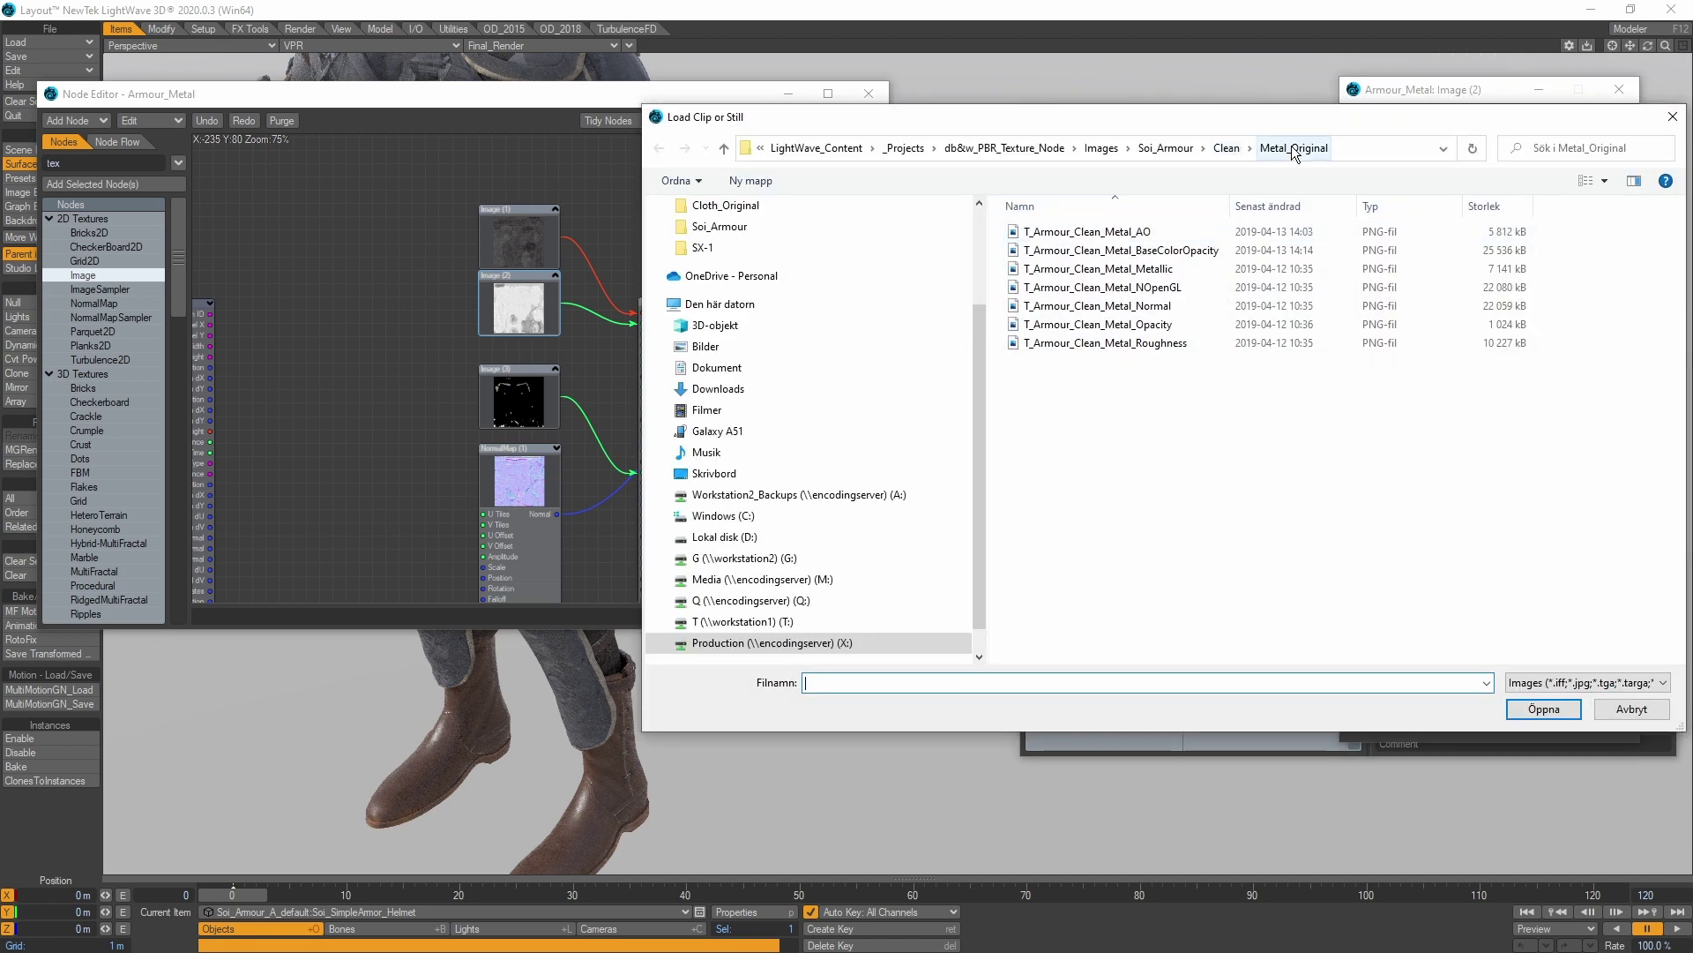
{"action": "double_click", "coordinate": [1166, 344]}
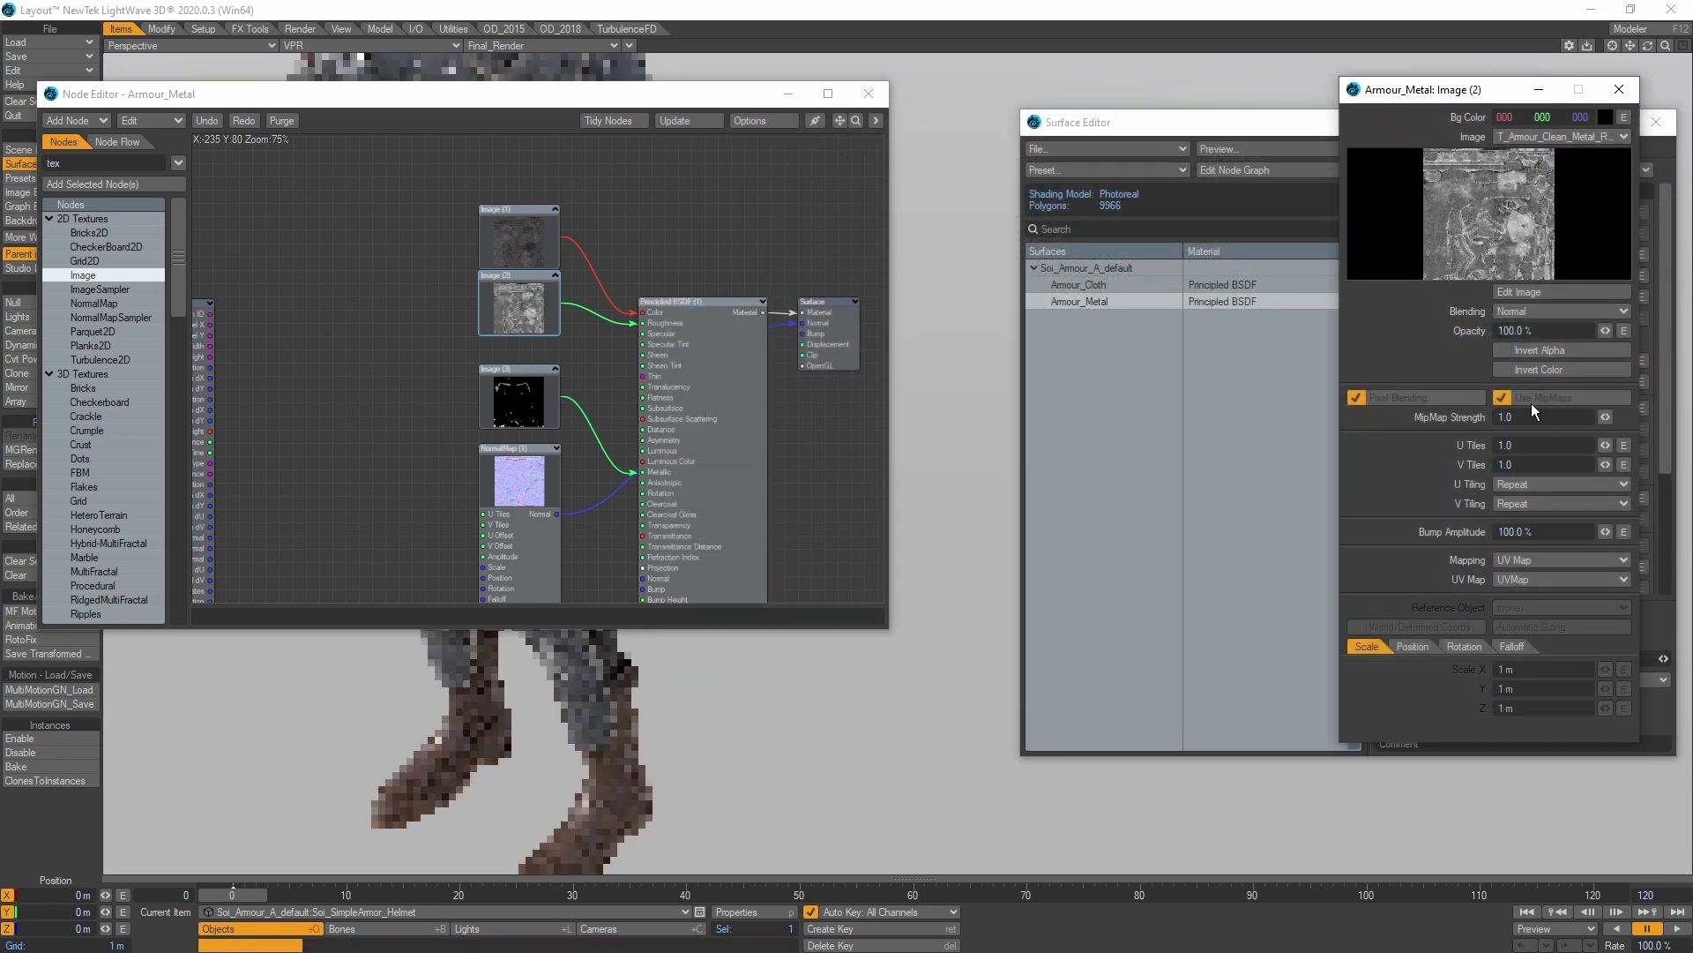
Replace the image in the Armour_Metal network's metallic Image node with T_Armour_Clean_Metal_Metallic.
{"action": "left_click", "coordinate": [536, 407]}
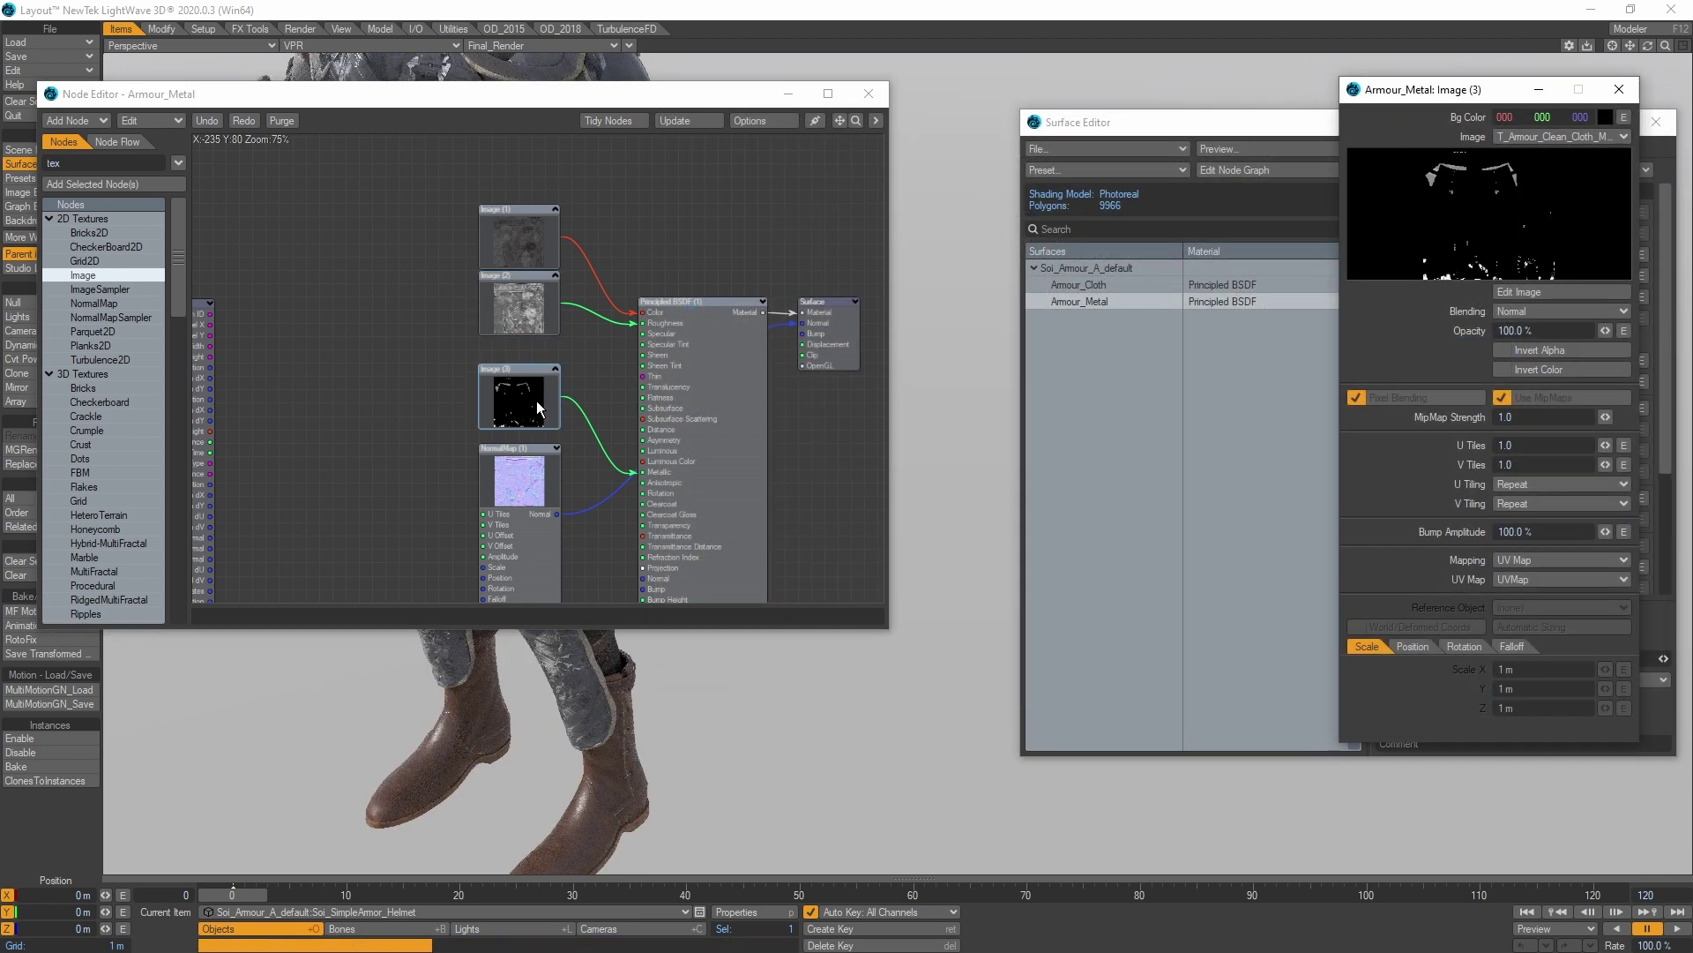
{"action": "left_click", "coordinate": [1553, 136]}
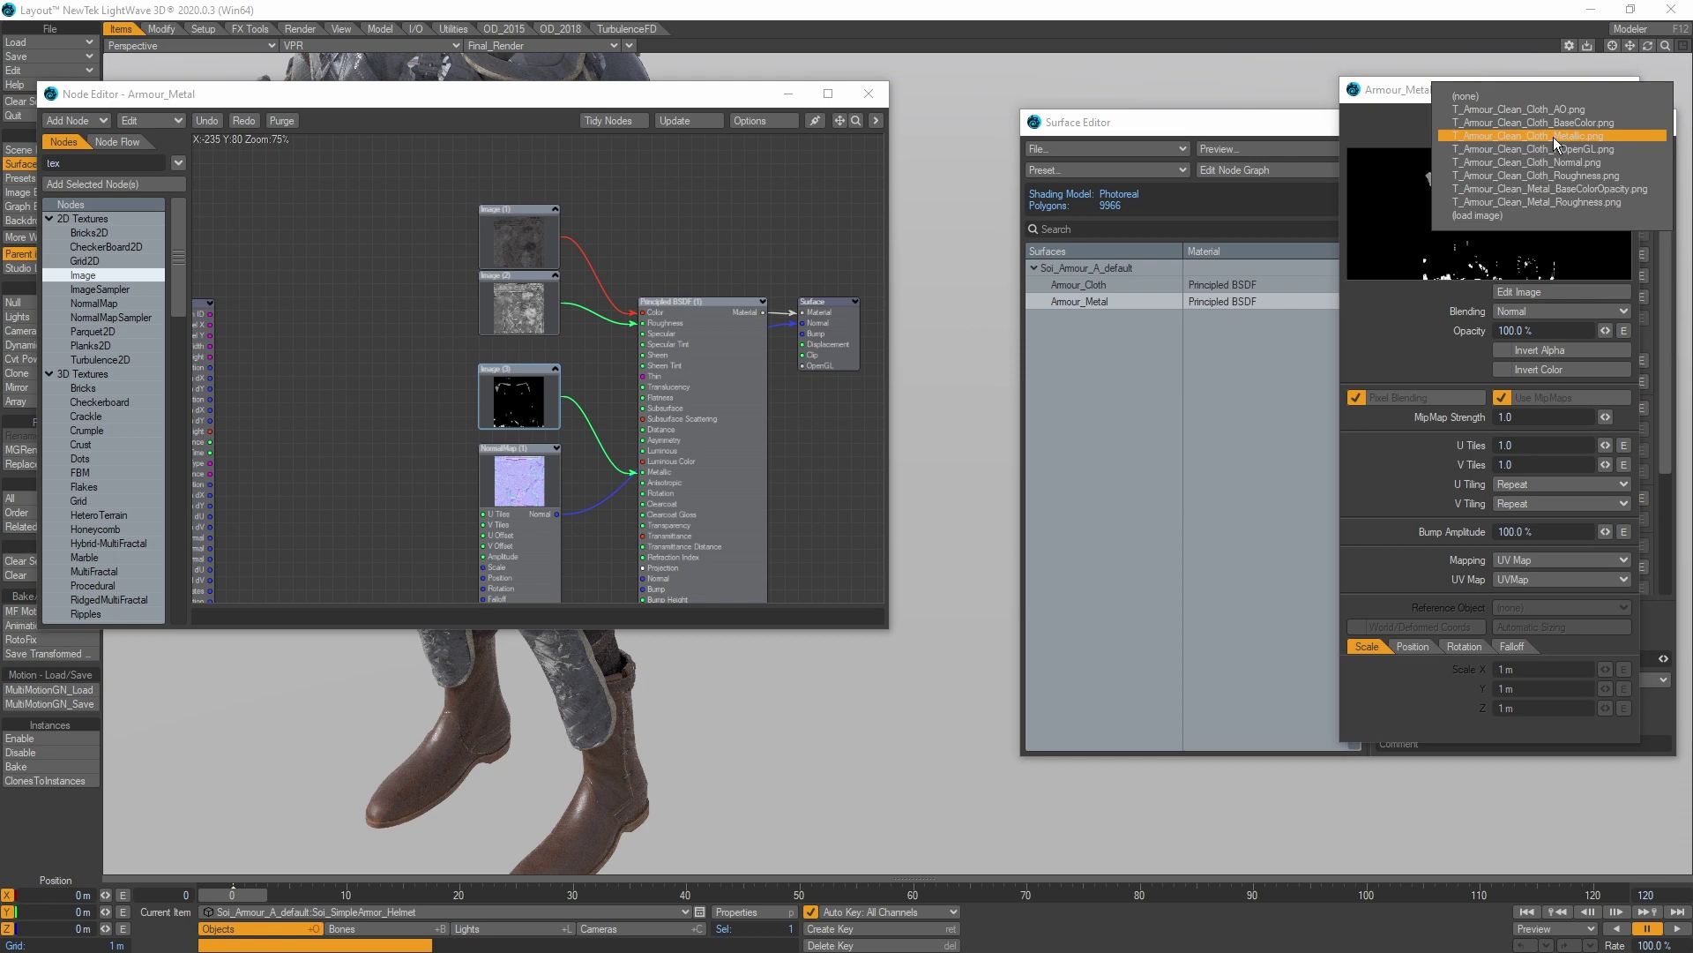
{"action": "left_click", "coordinate": [1505, 211]}
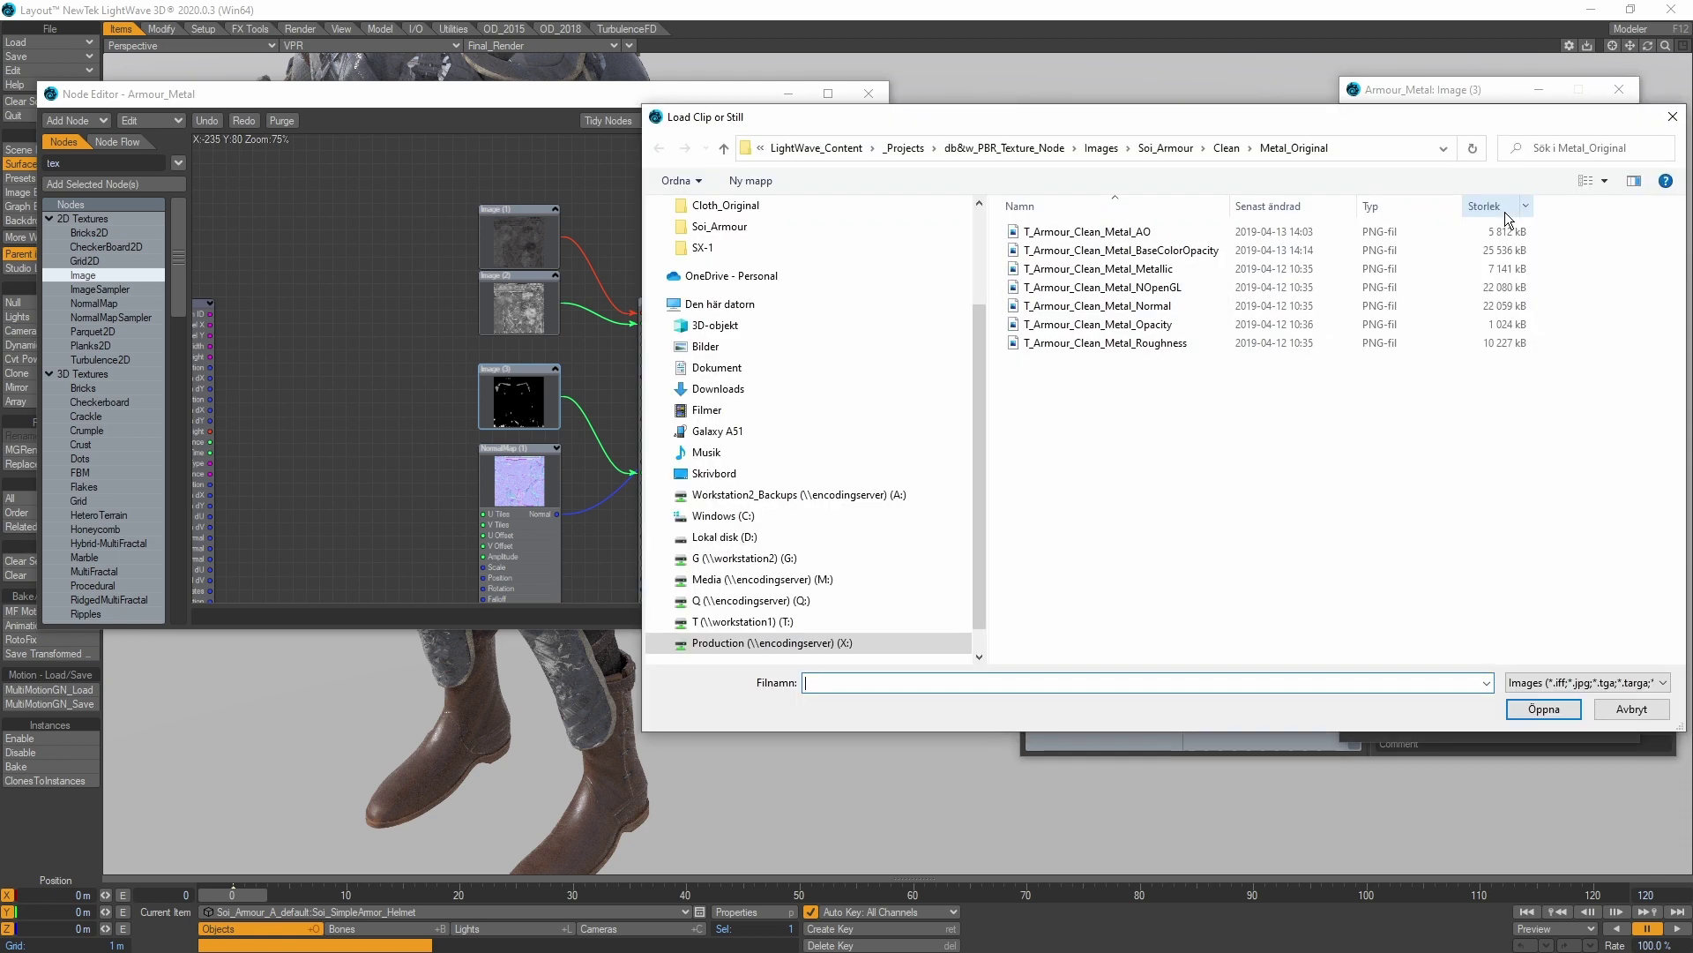
{"action": "double_click", "coordinate": [1162, 269]}
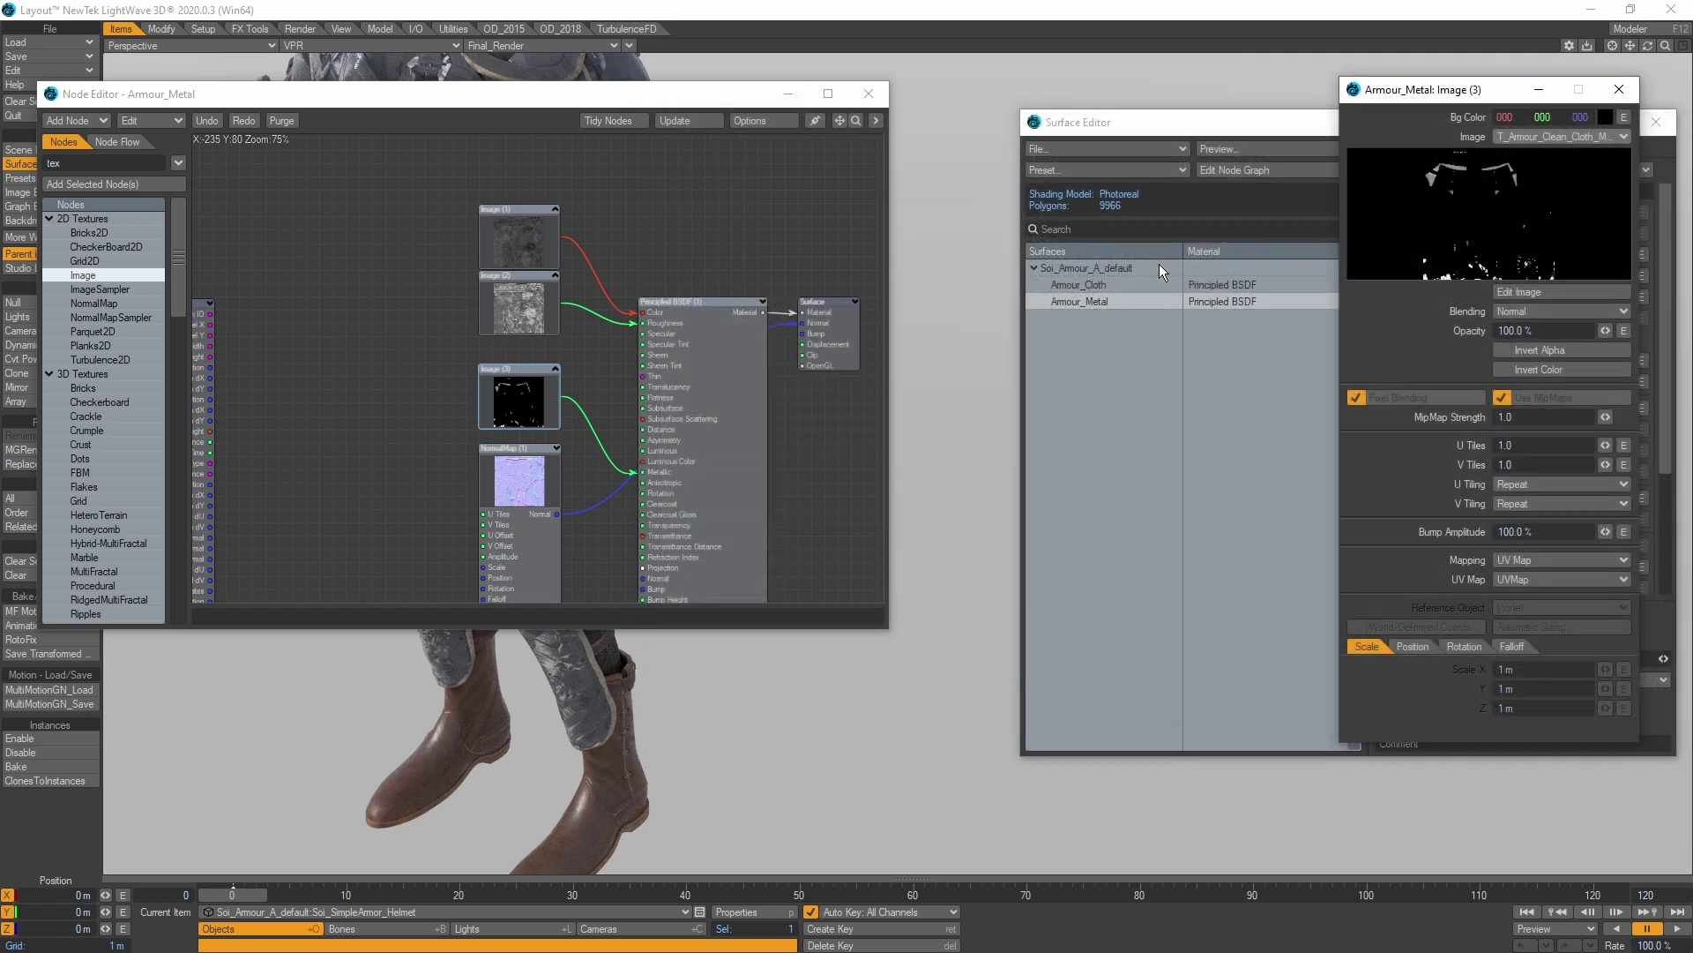
Load T_Armour_Clean_Metal_Normal into the NormalMap node of Armour_Metal and close the Node Editor.
{"action": "double_click", "coordinate": [529, 484]}
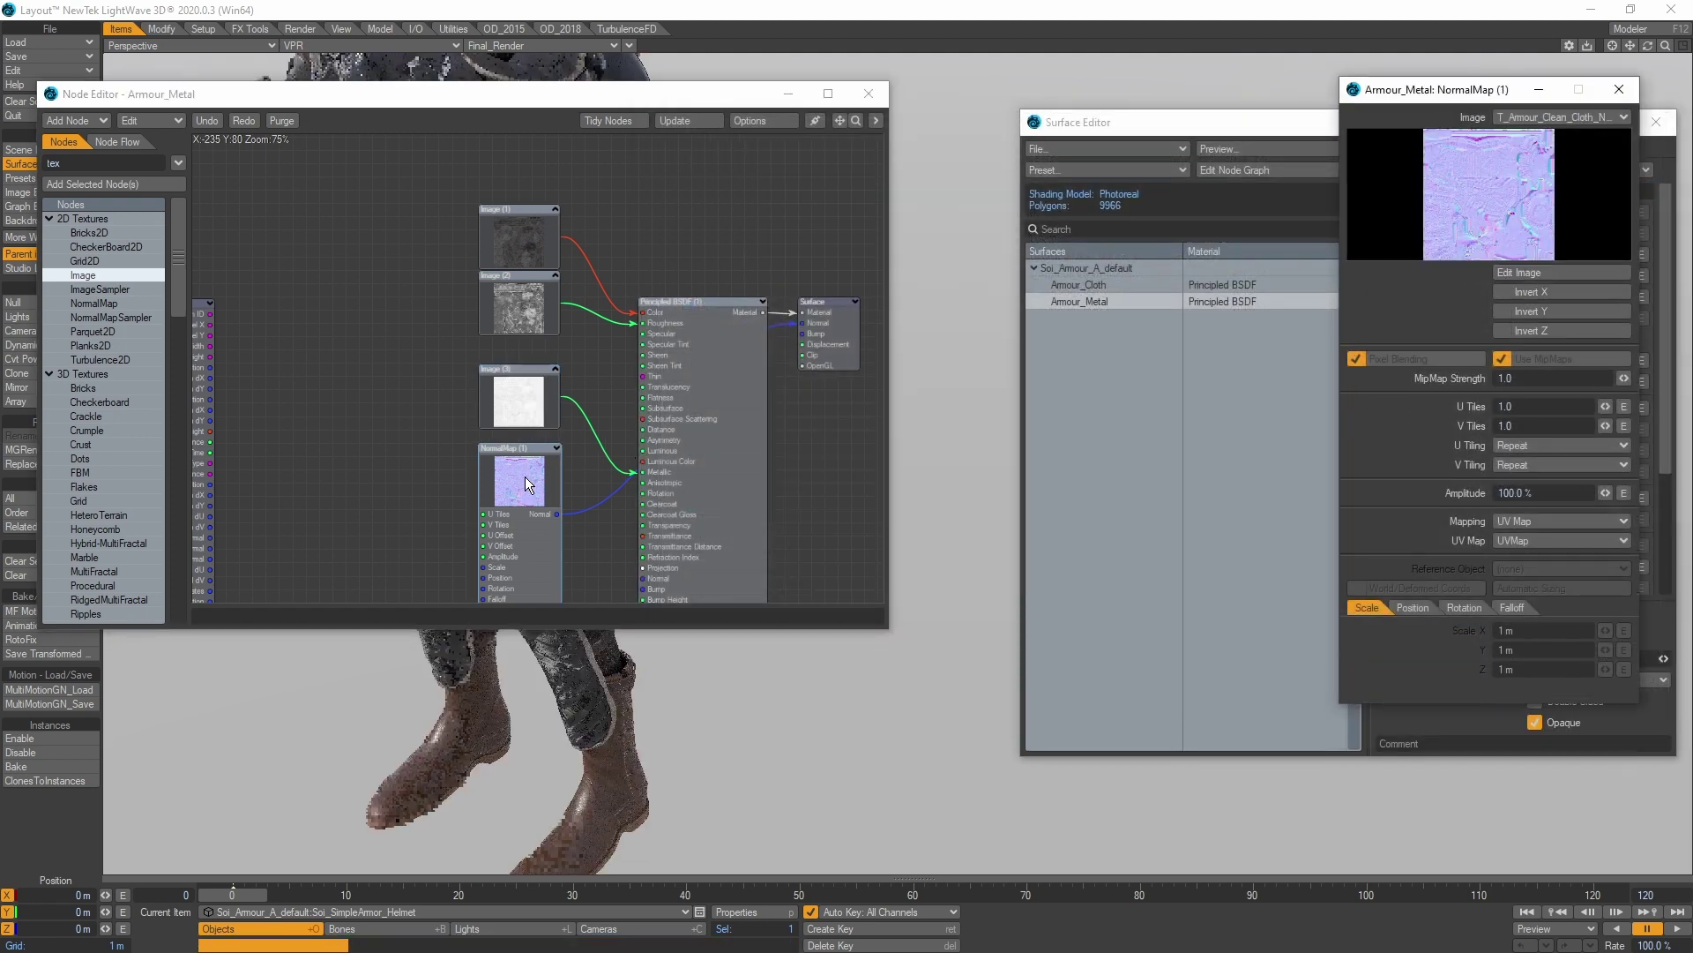
{"action": "left_click", "coordinate": [1543, 119]}
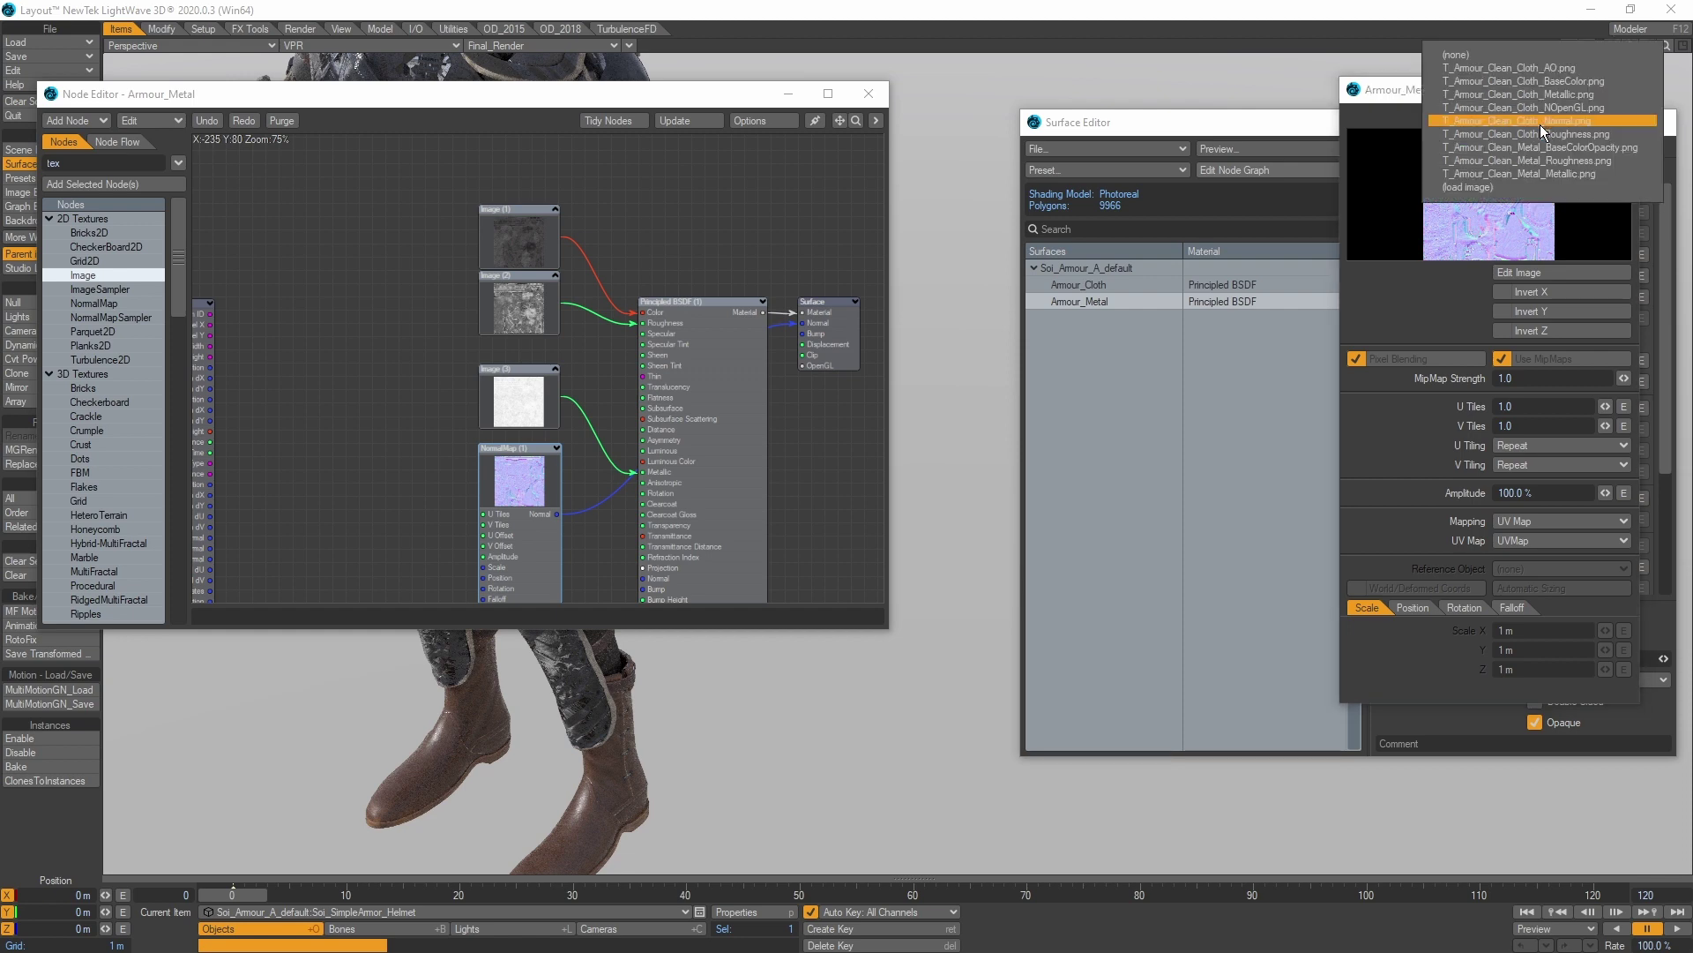
{"action": "left_click", "coordinate": [1483, 185]}
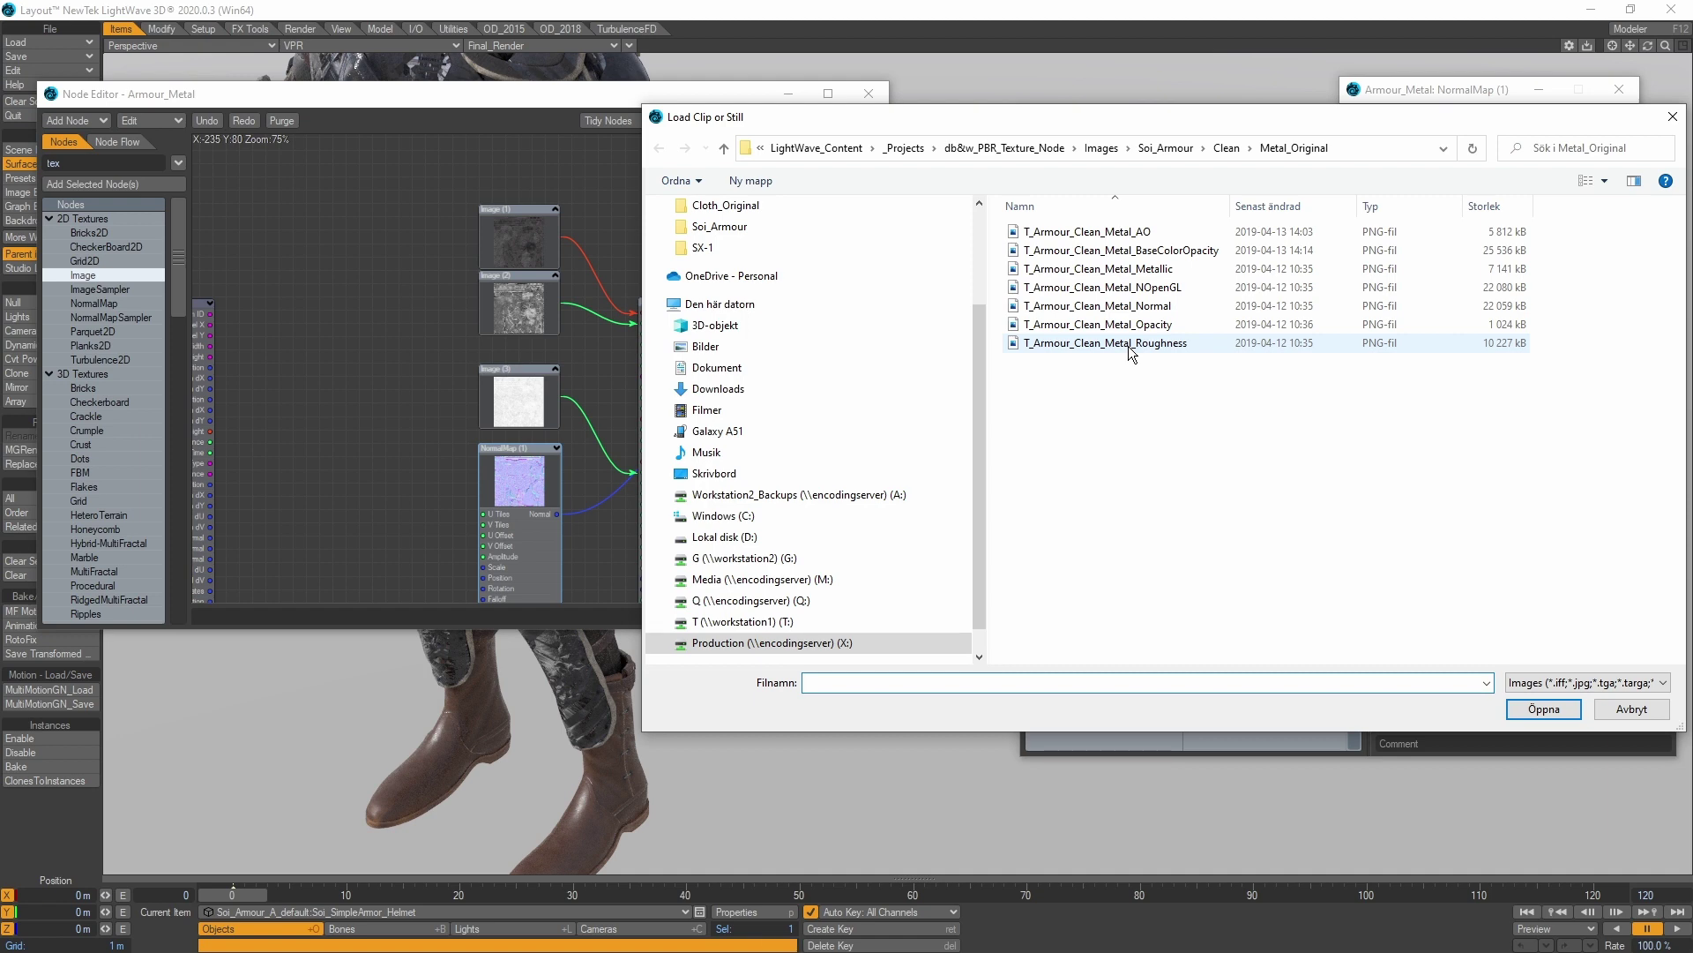
{"action": "left_click", "coordinate": [1138, 309]}
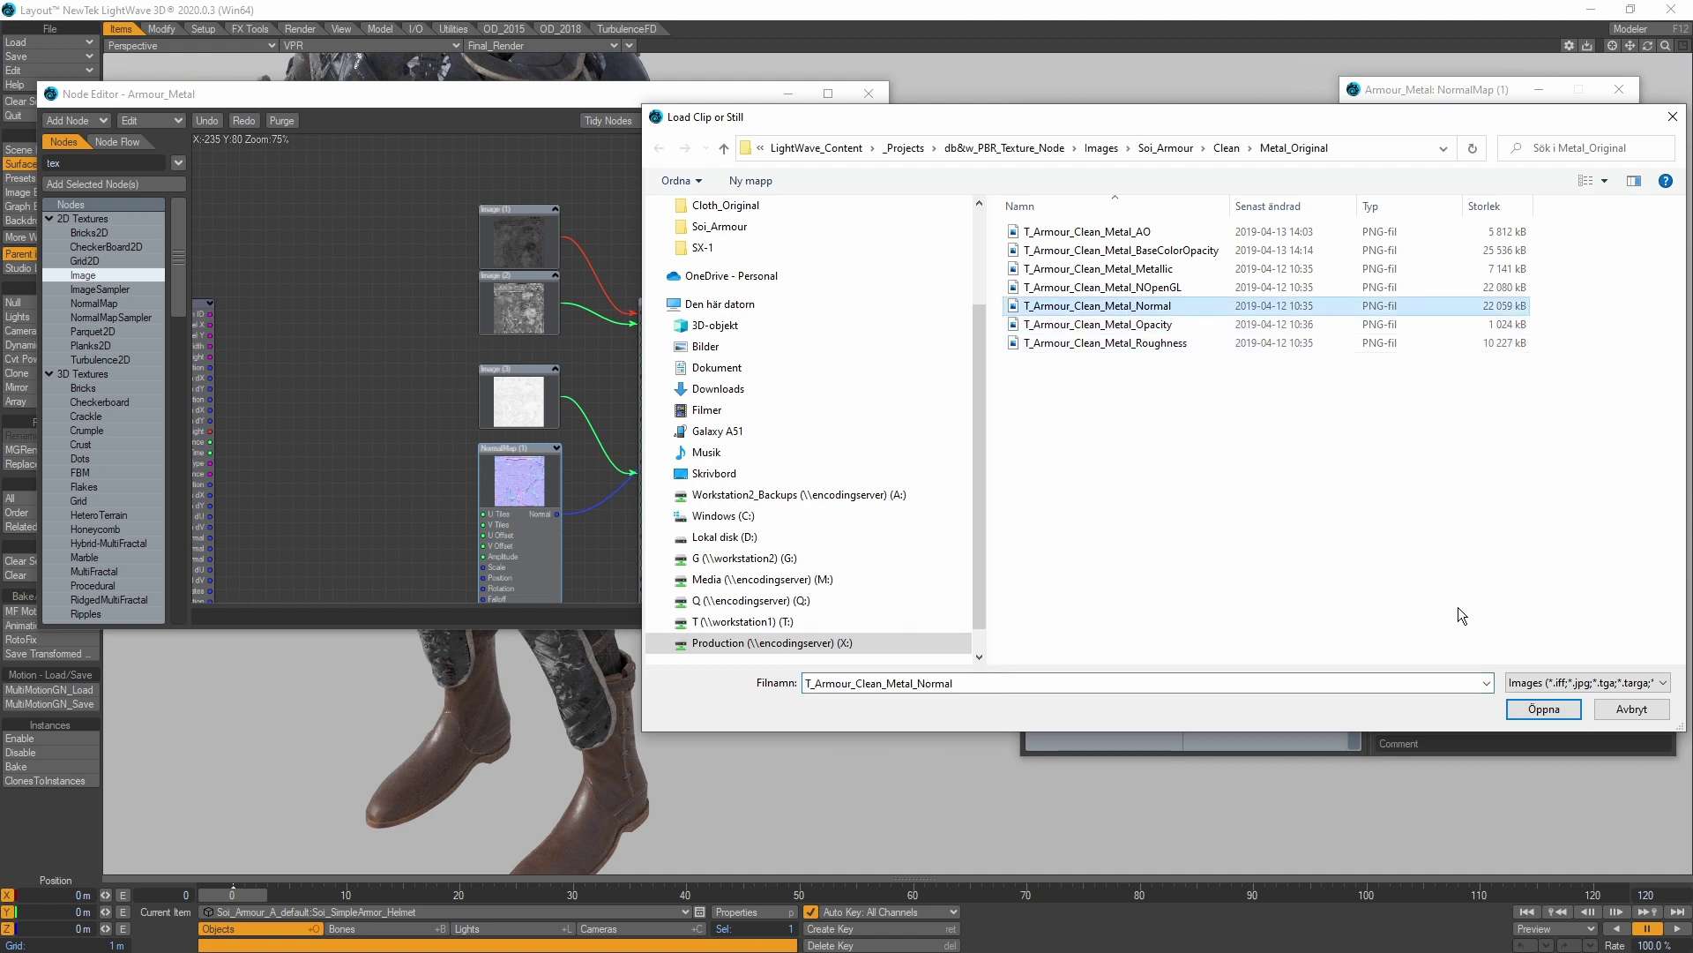
{"action": "left_click", "coordinate": [1550, 717]}
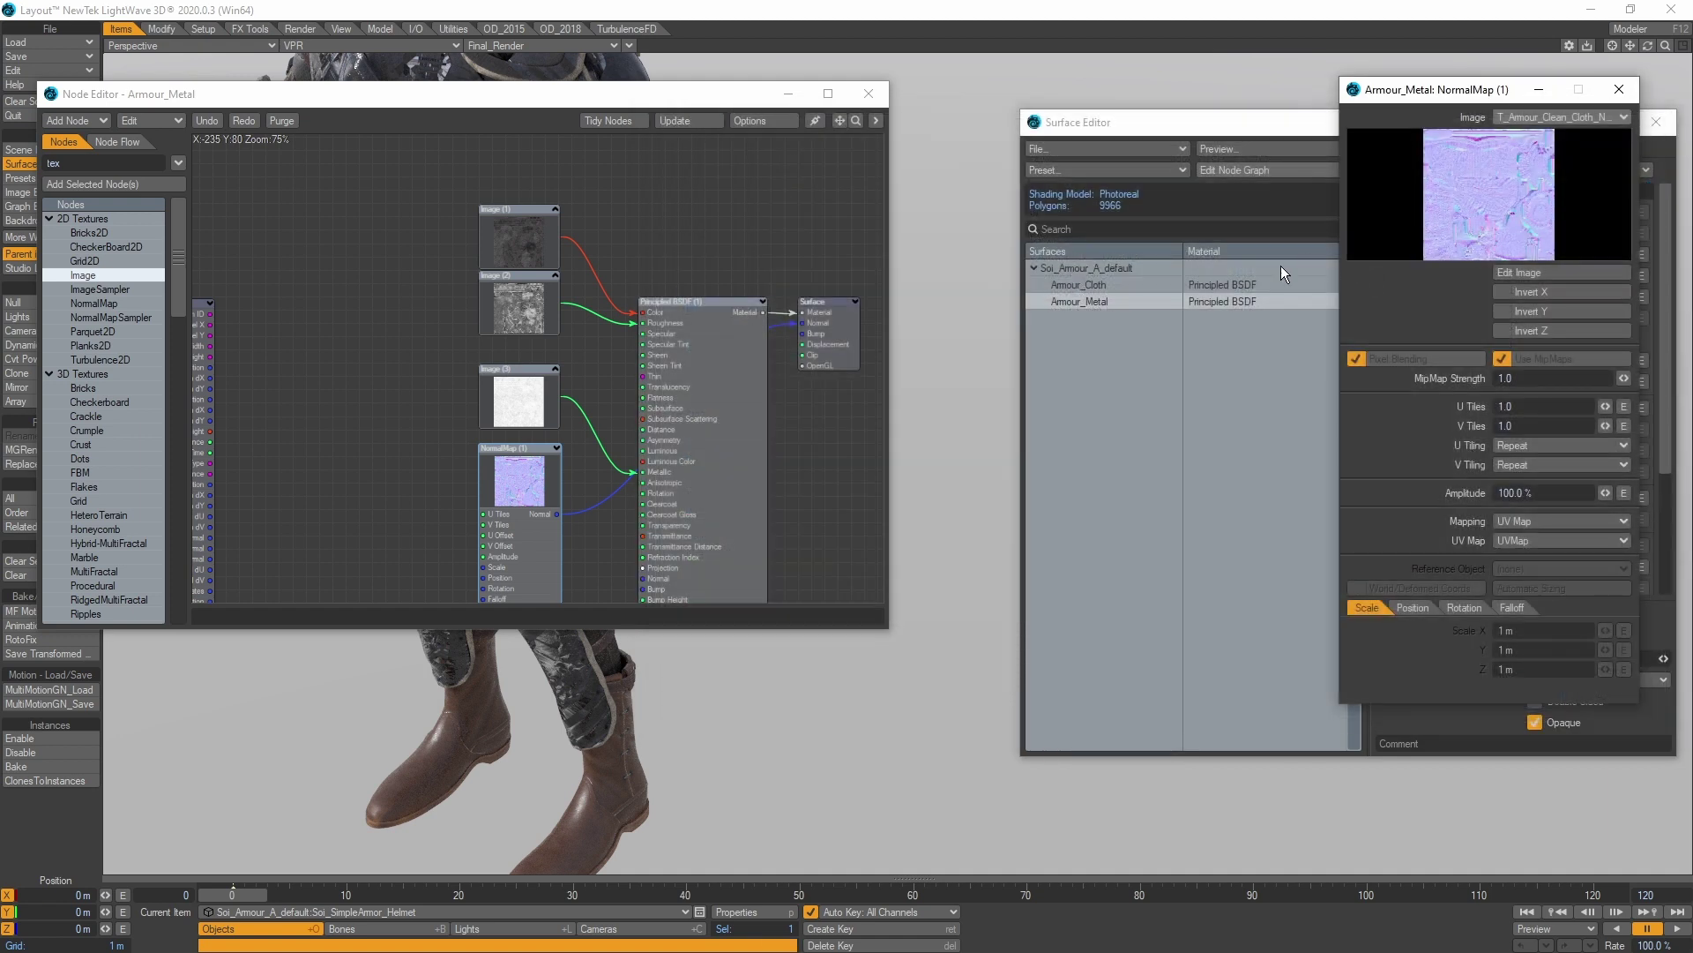
{"action": "left_click", "coordinate": [869, 93]}
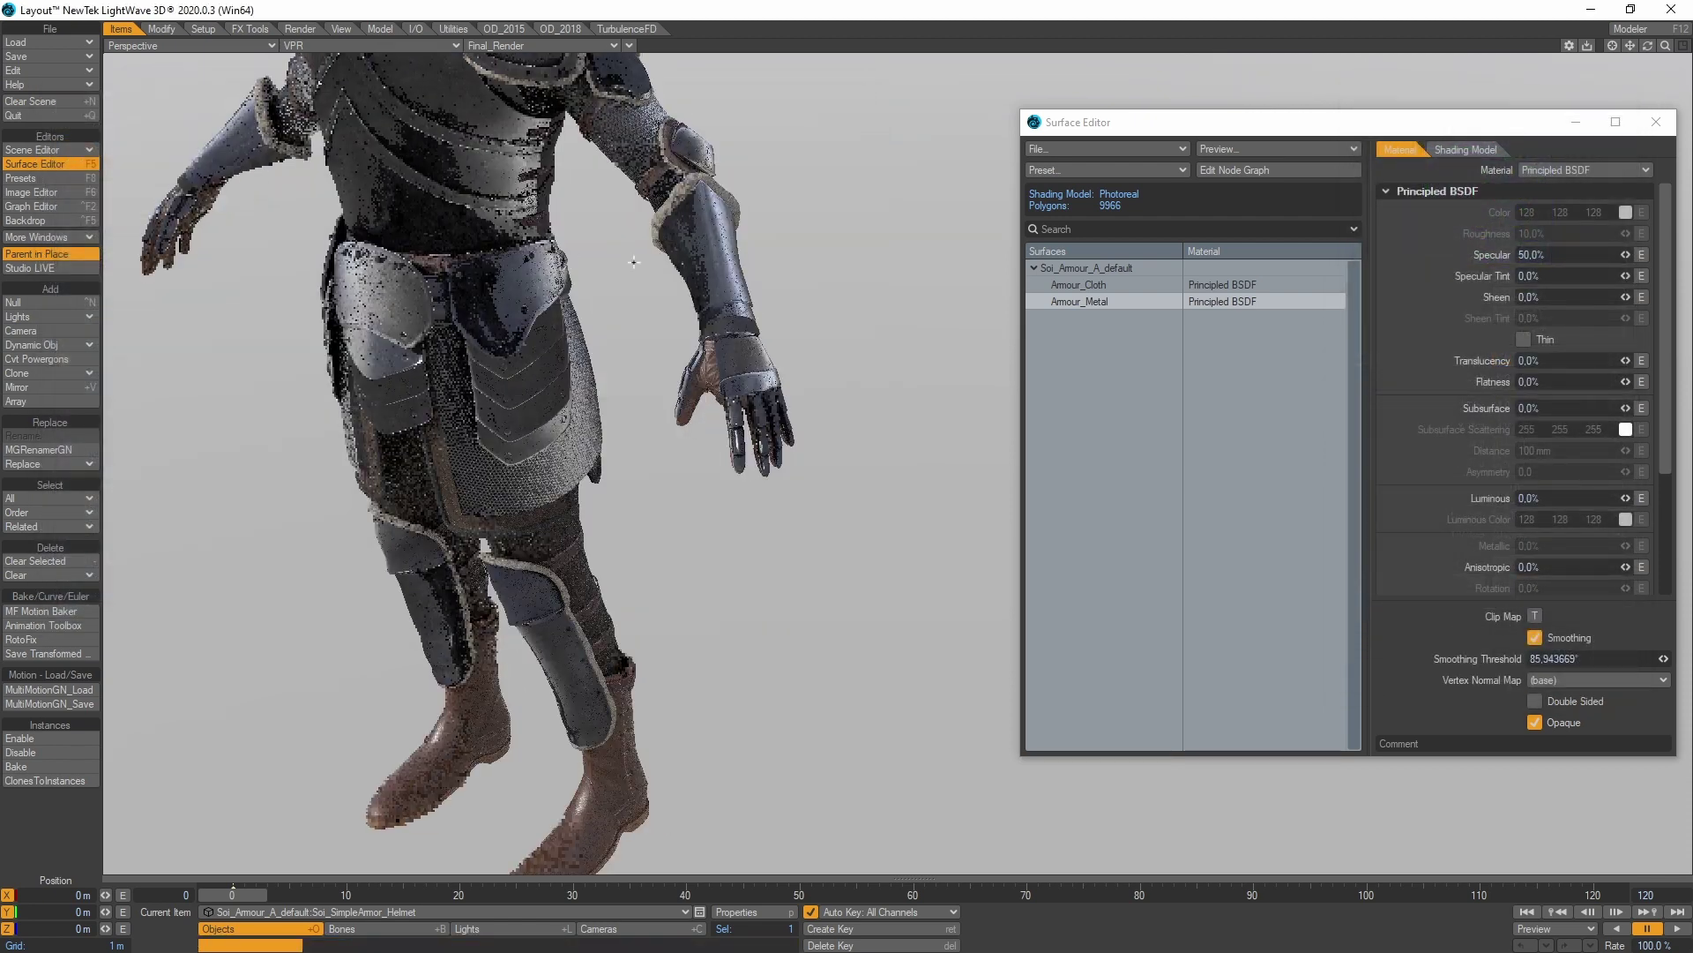
In the Image Editor, set Color Space RGB and Color Space Alpha to Linear for the metal metallic, normal and roughness textures, and close the editor.
{"action": "scroll", "coordinate": [633, 262], "scroll_direction": "down", "scroll_amount": 5}
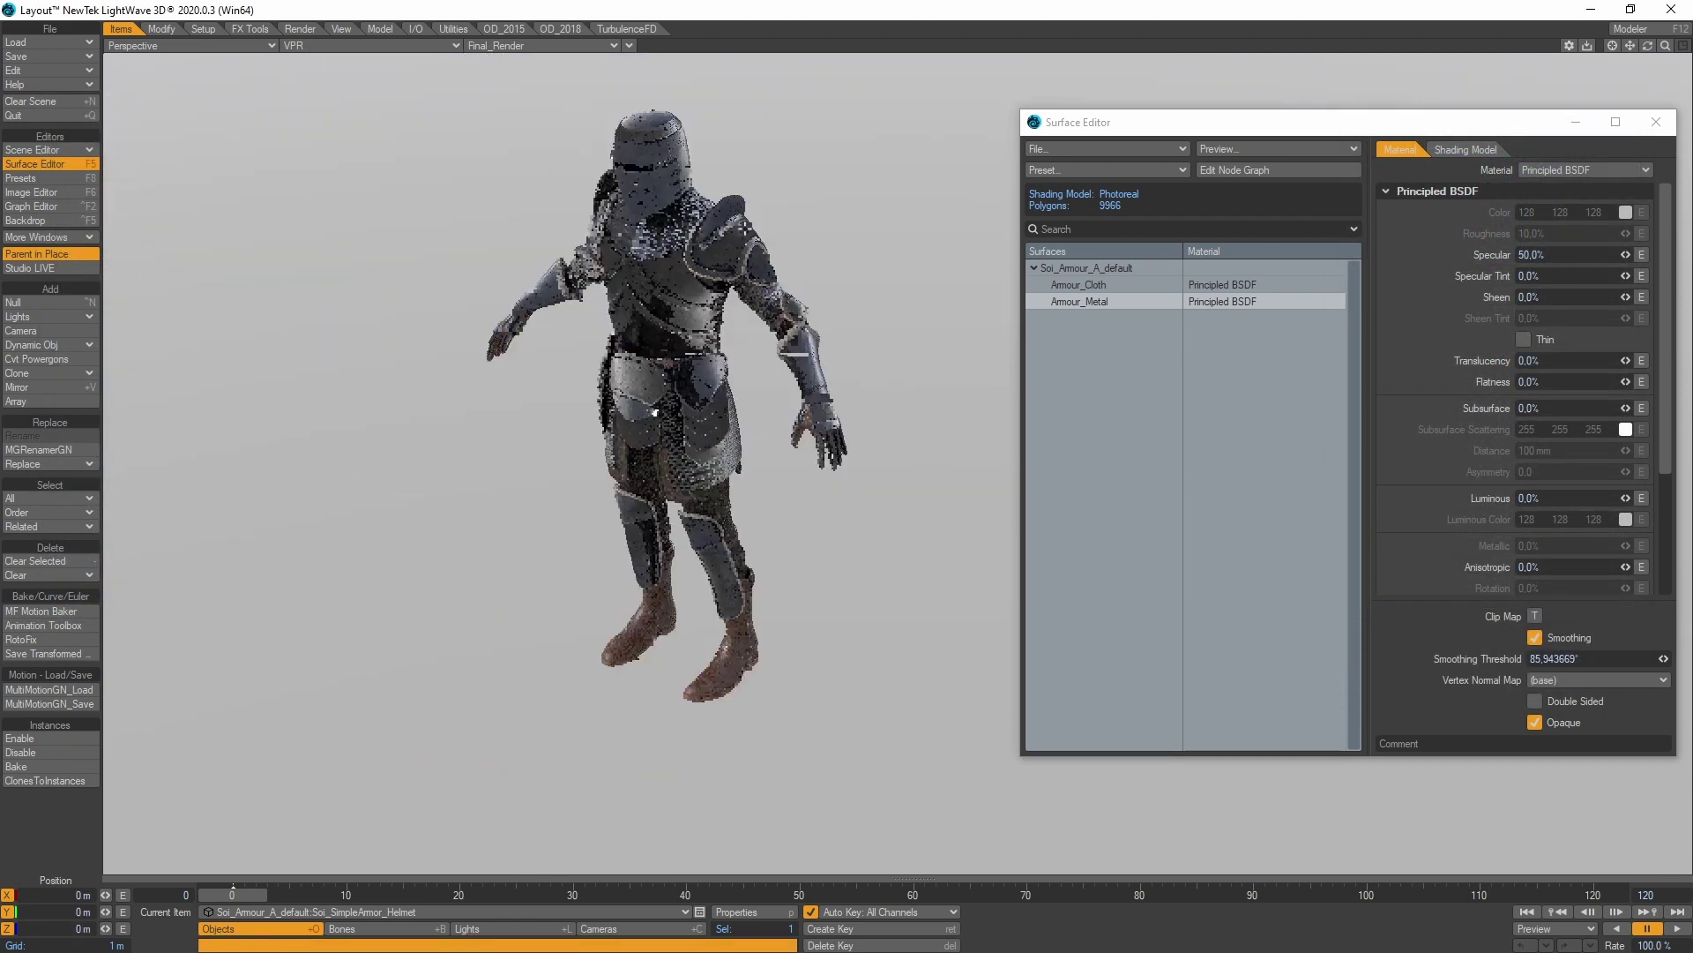
{"action": "left_click", "coordinate": [28, 195]}
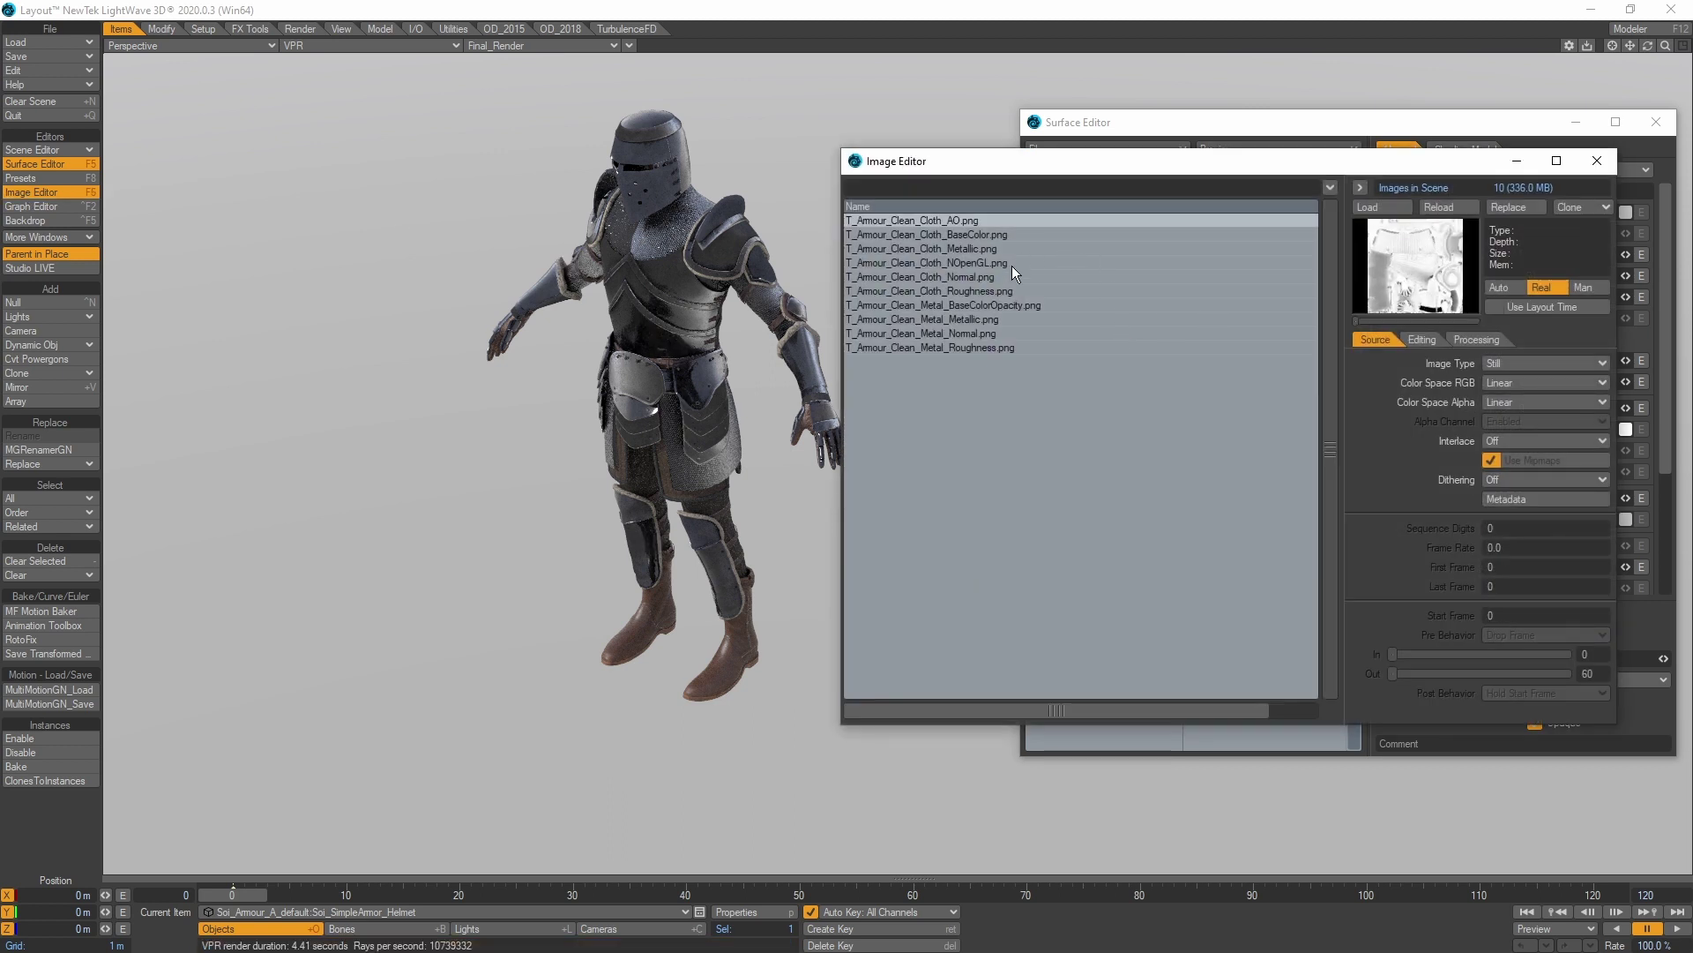
{"action": "left_click", "coordinate": [975, 320]}
{"action": "left_click", "coordinate": [983, 334], "text": "shift"}
{"action": "left_click", "coordinate": [986, 347], "text": "shift"}
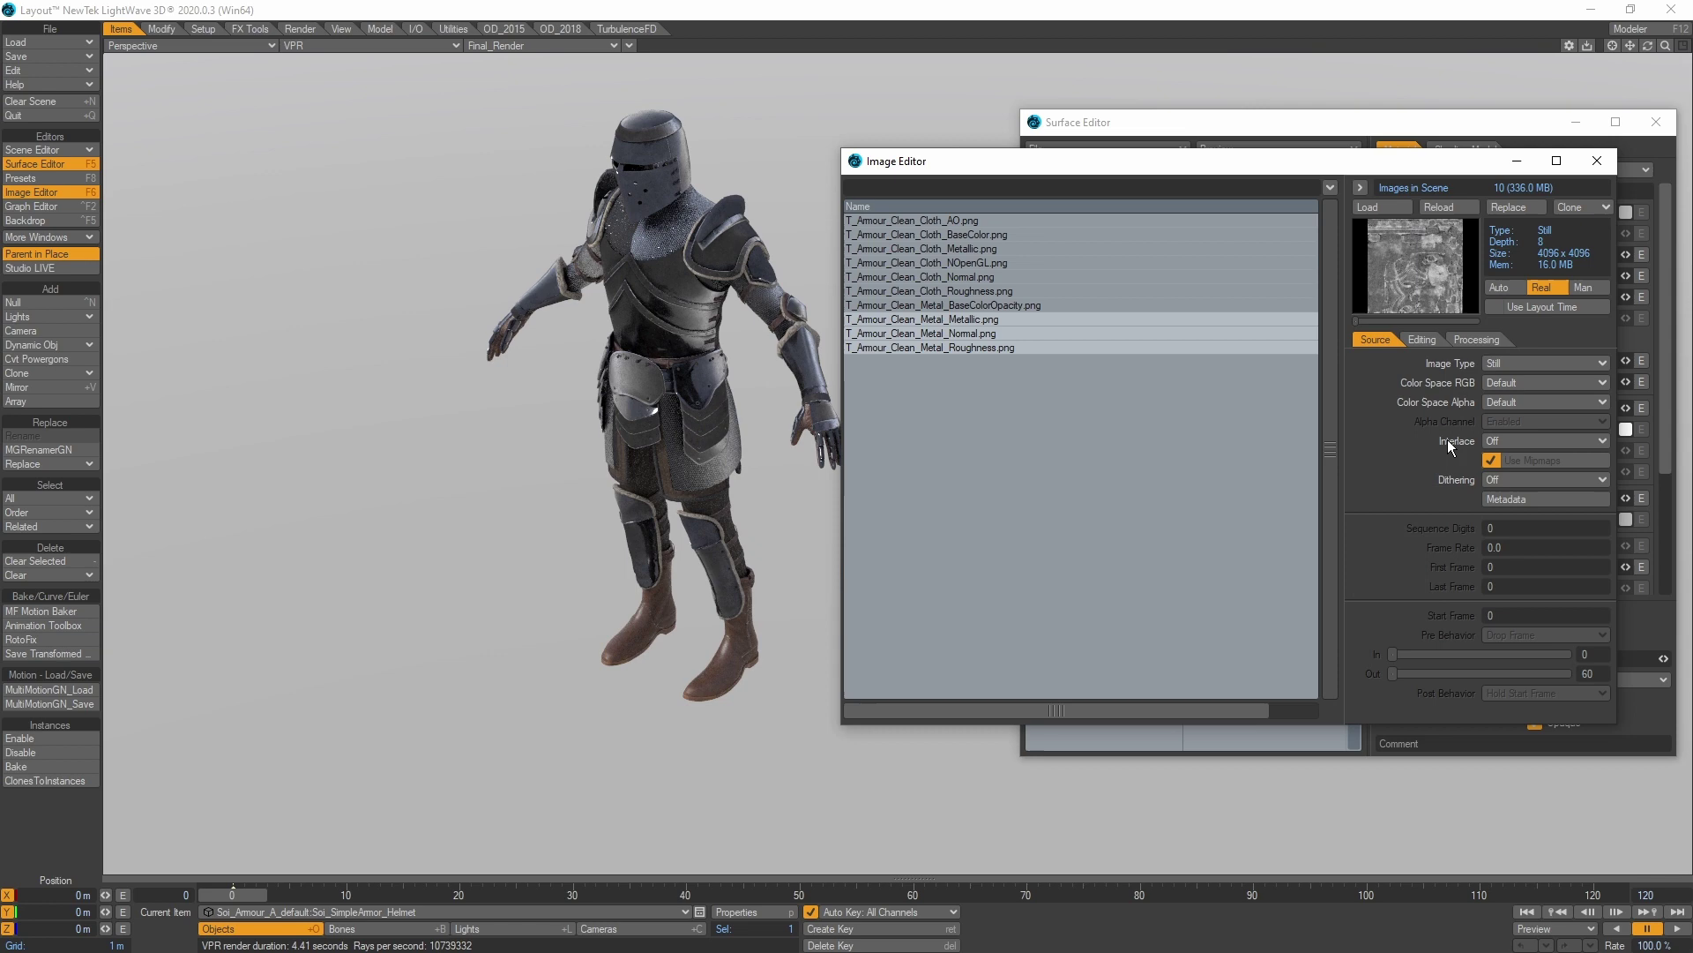
{"action": "left_click", "coordinate": [1533, 380]}
{"action": "left_click", "coordinate": [1532, 393]}
{"action": "left_click", "coordinate": [1537, 401]}
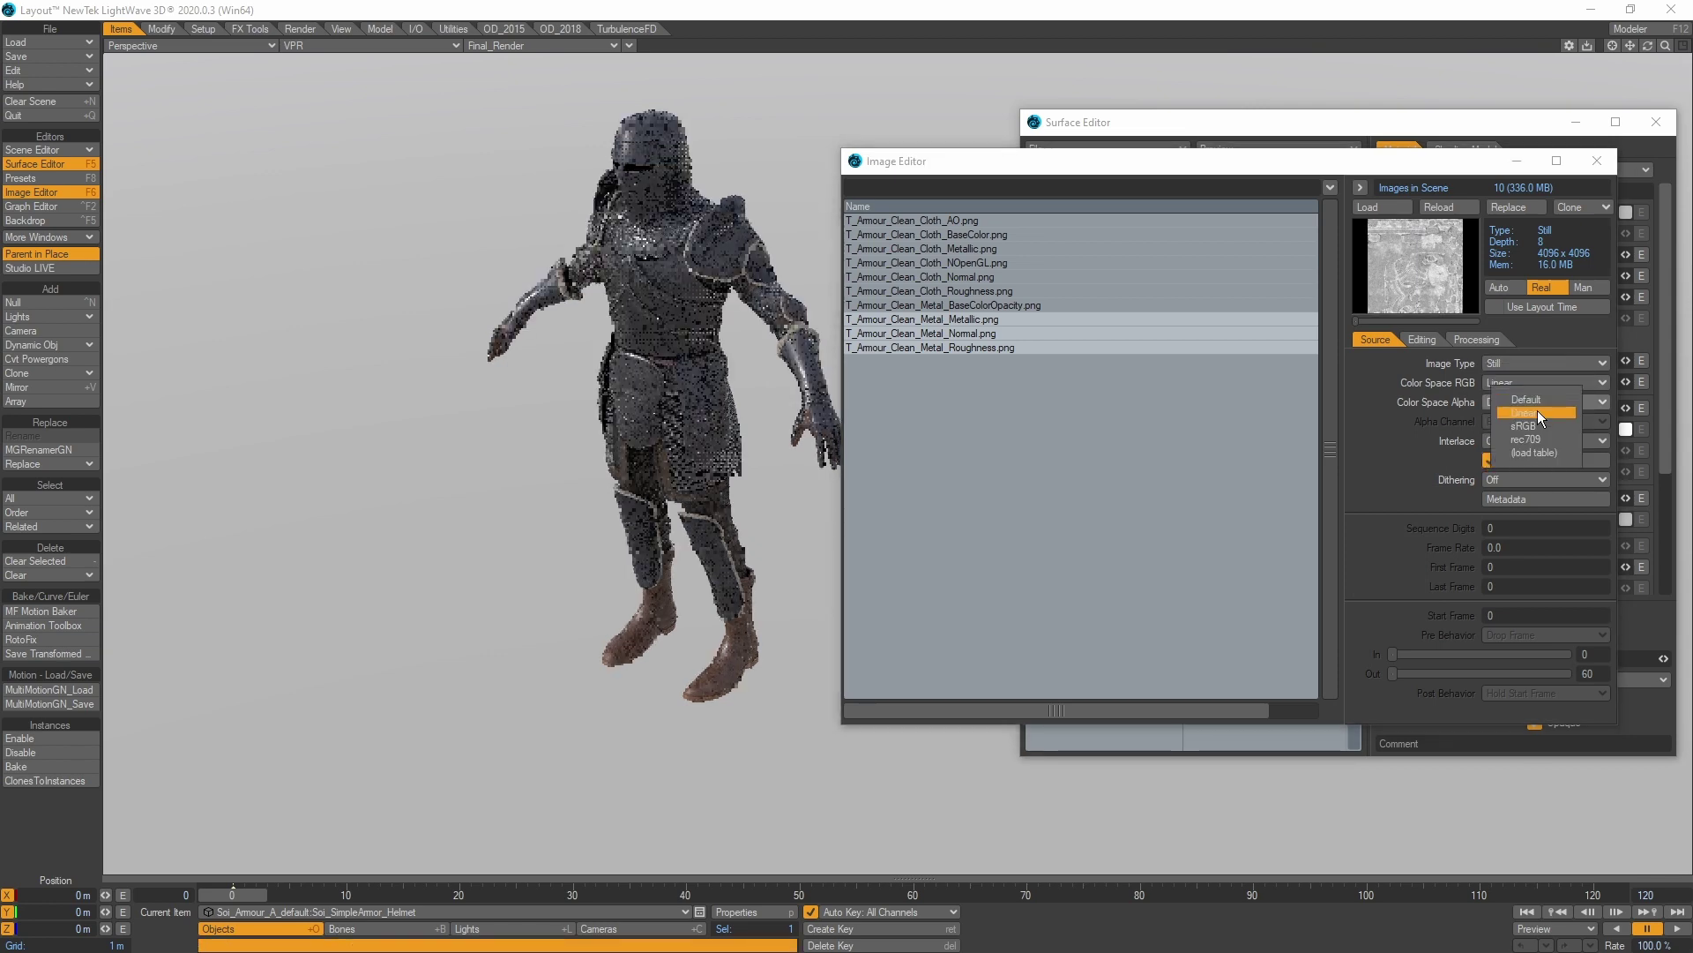
{"action": "left_click", "coordinate": [1538, 412]}
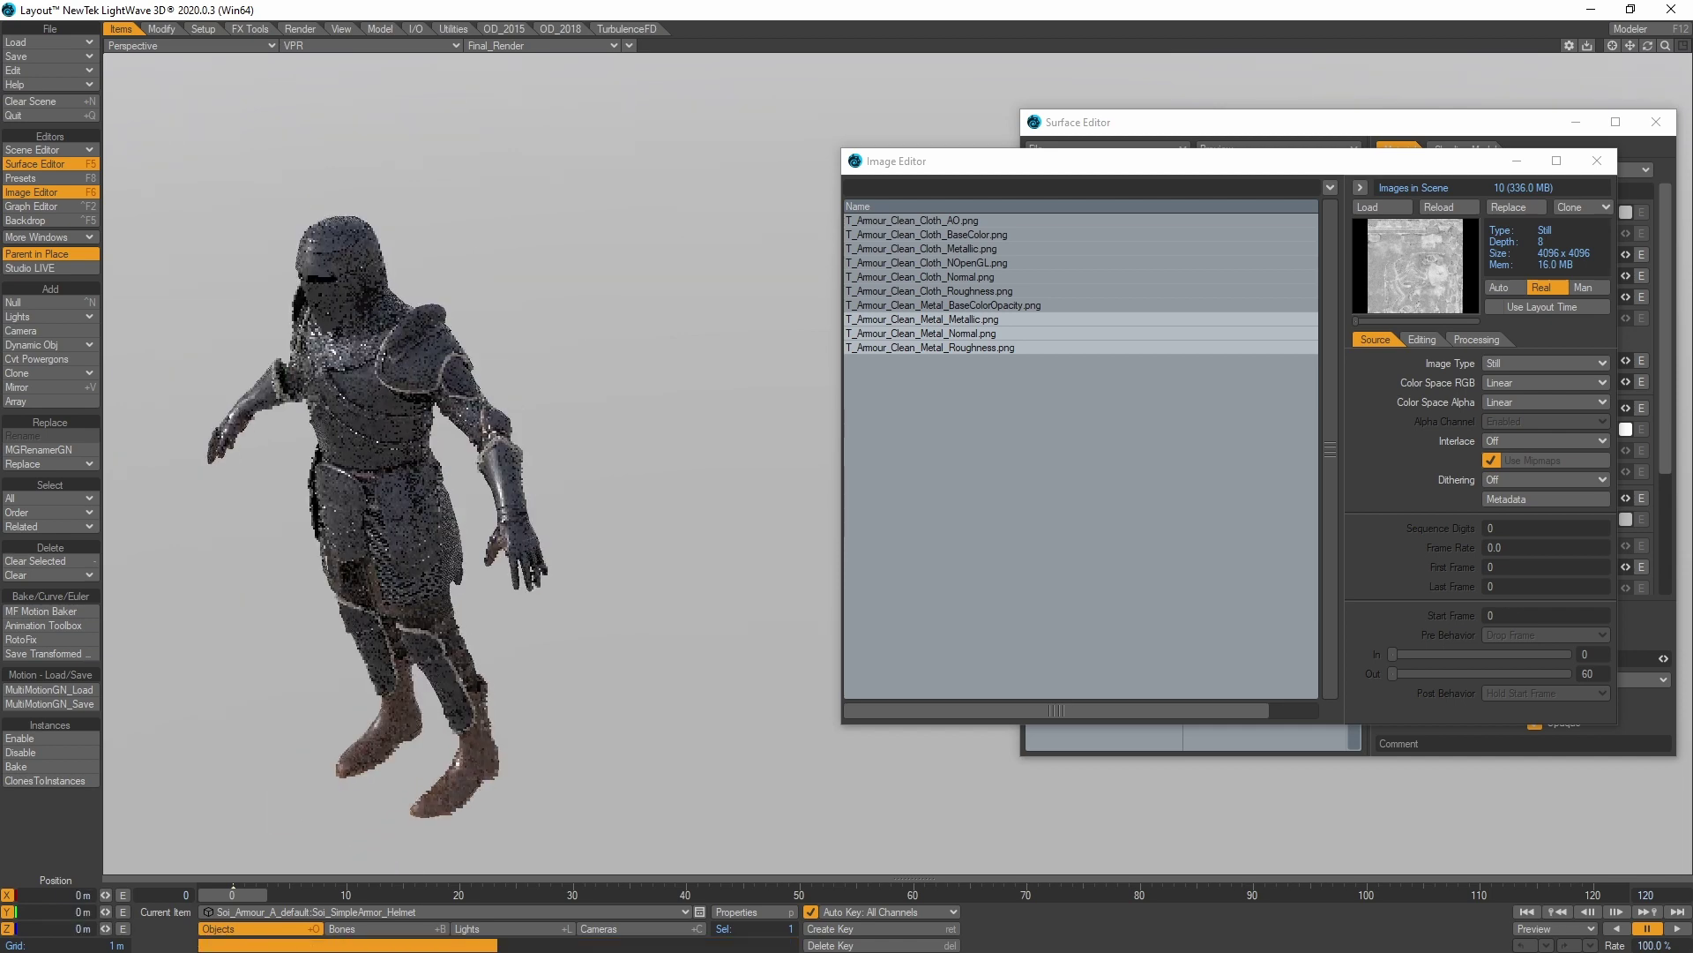
{"action": "type", "text": "4"}
{"action": "key", "text": "Return"}
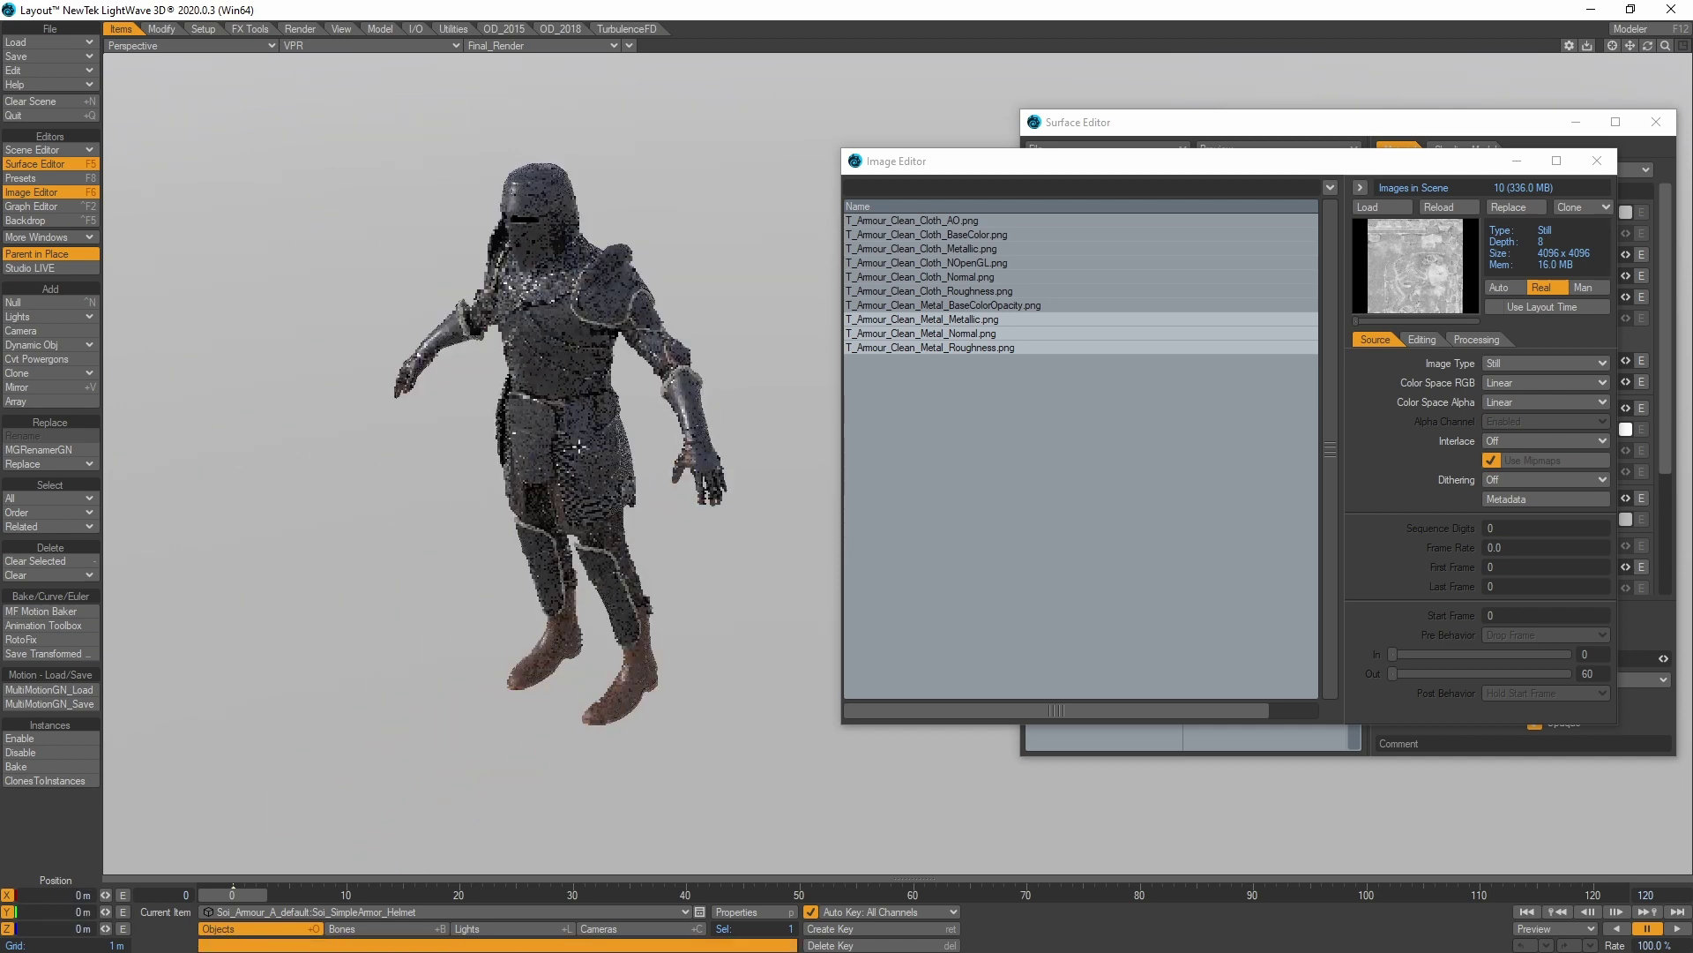
{"action": "key", "text": "ctrl+z"}
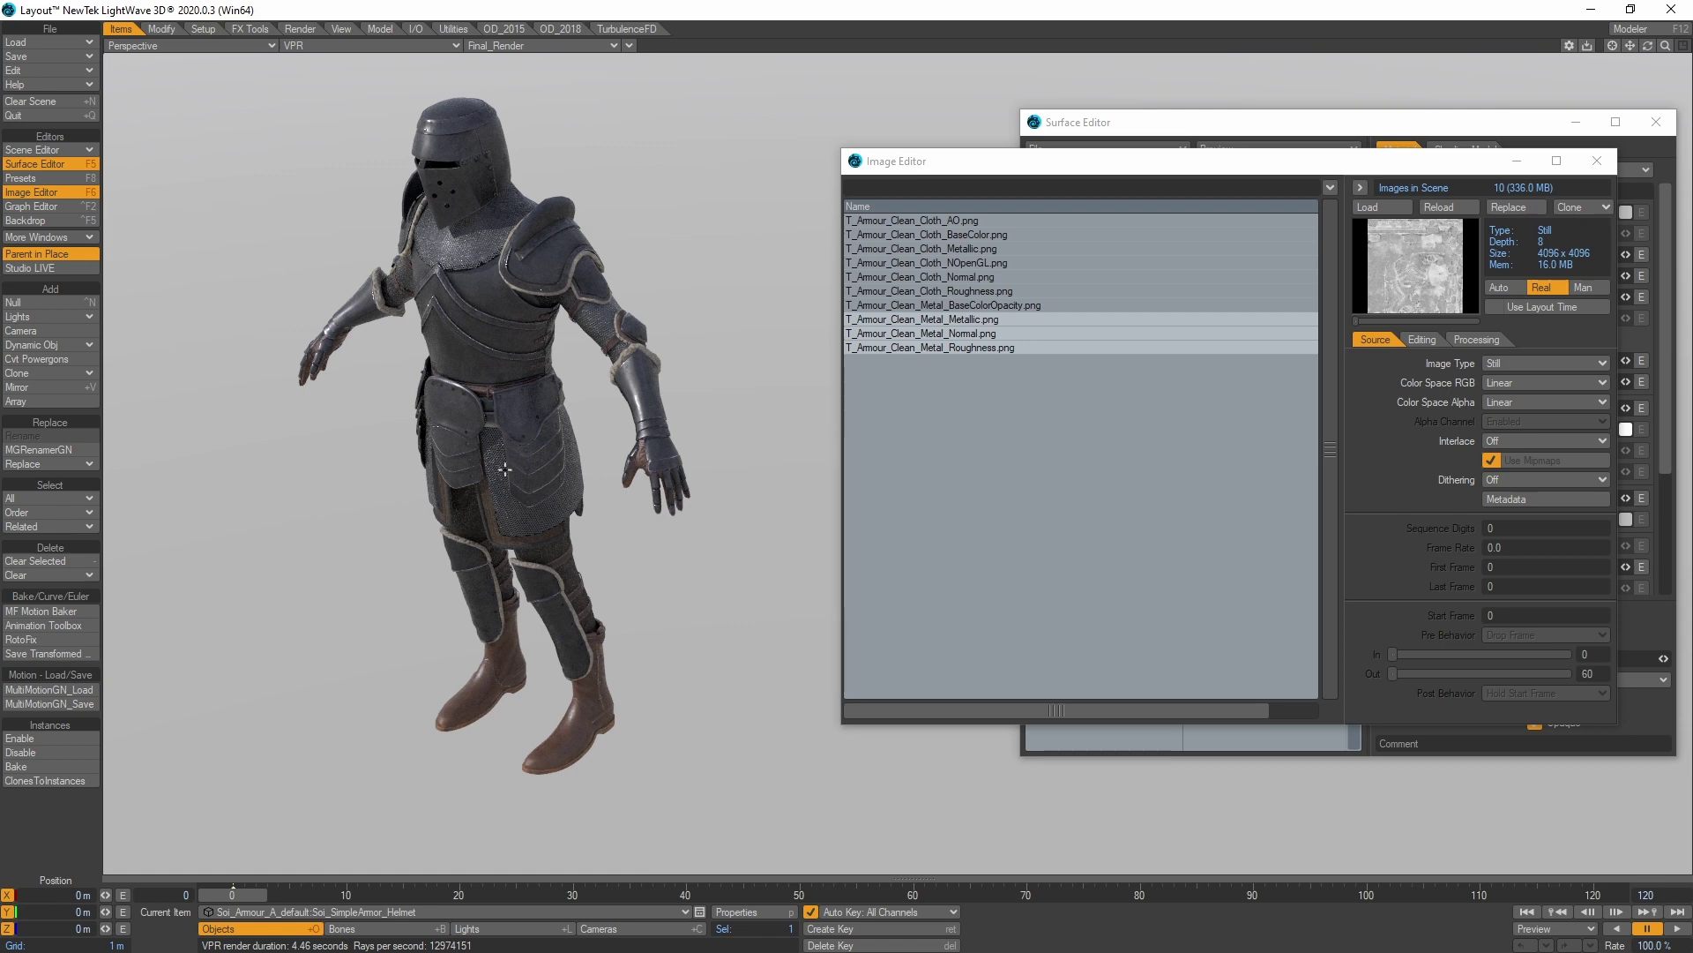
{"action": "left_click", "coordinate": [1597, 161]}
Review the texture nodes feeding the Principled BSDF in the Armour_Cloth node network, close it and inspect the rendered knight.
{"action": "double_click", "coordinate": [1224, 282]}
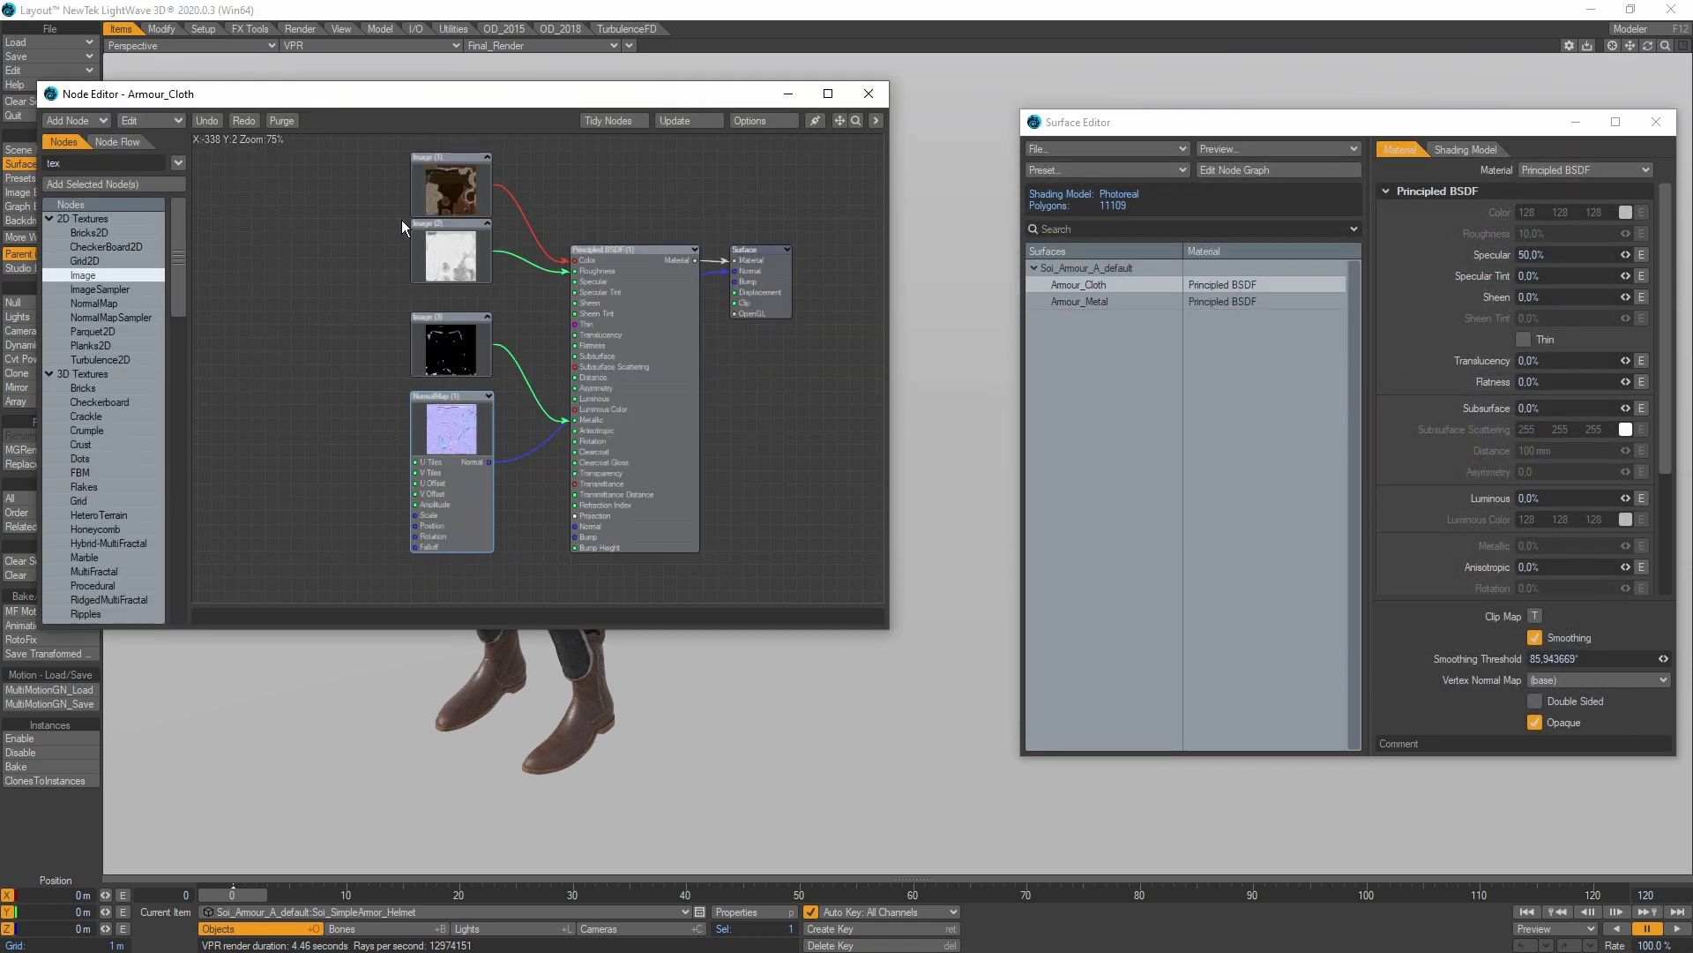
{"action": "left_click_drag", "start_coordinate": [368, 164], "coordinate": [629, 483]}
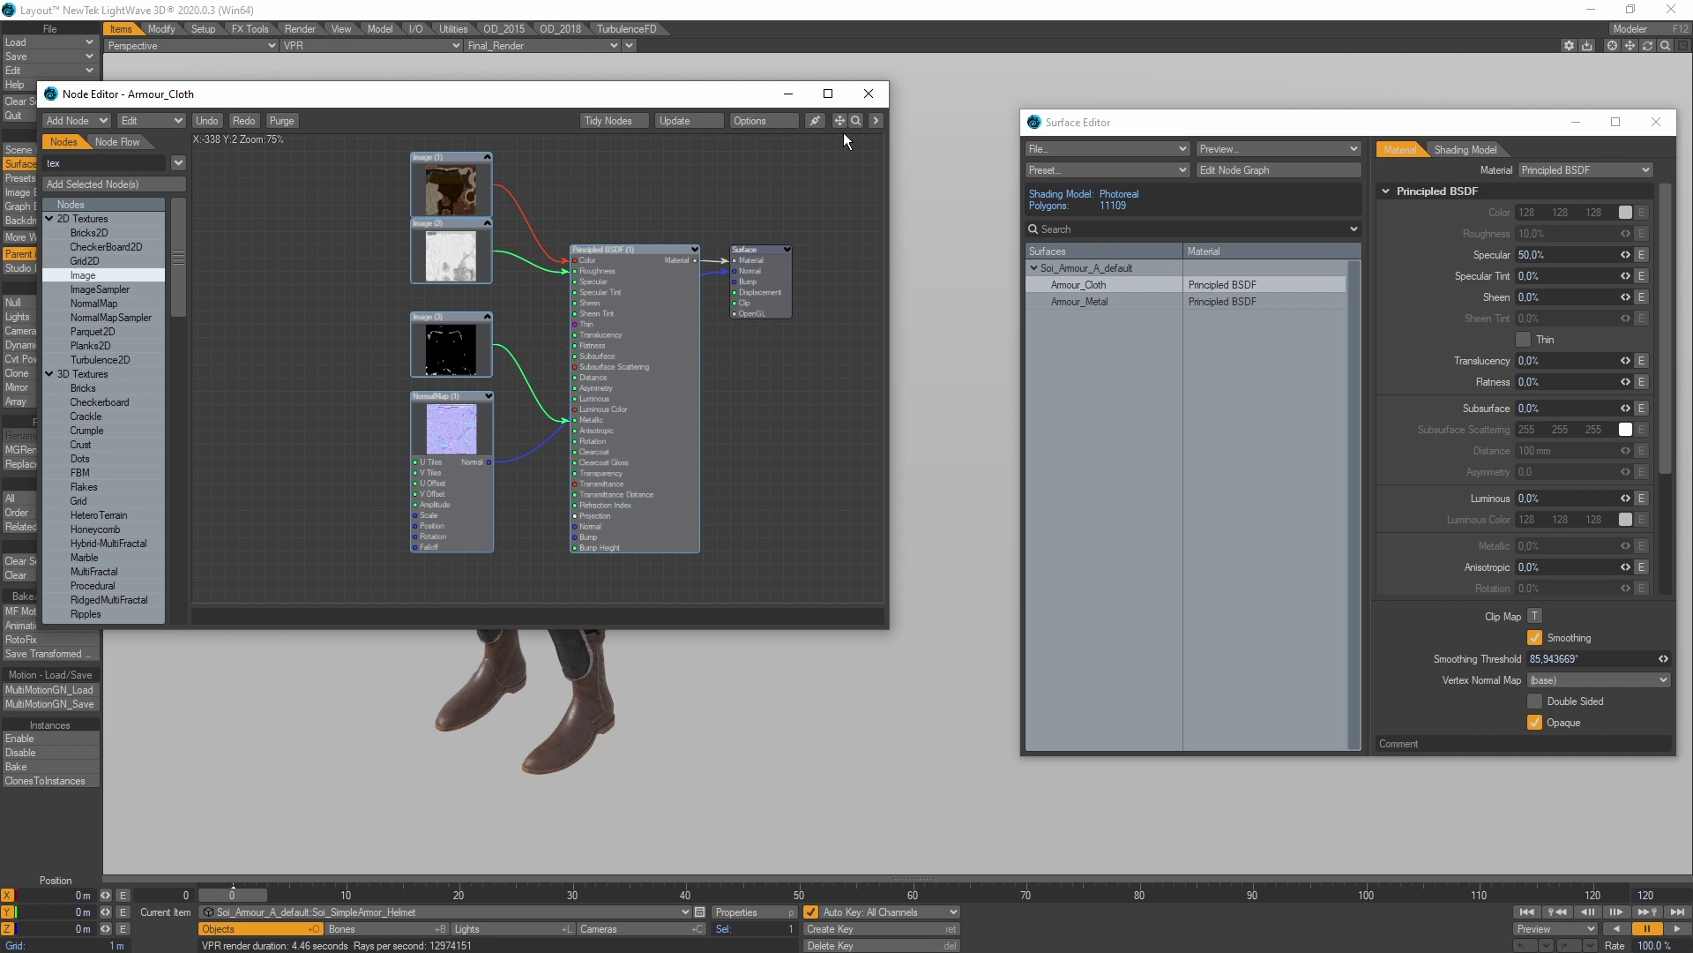
{"action": "left_click", "coordinate": [870, 95]}
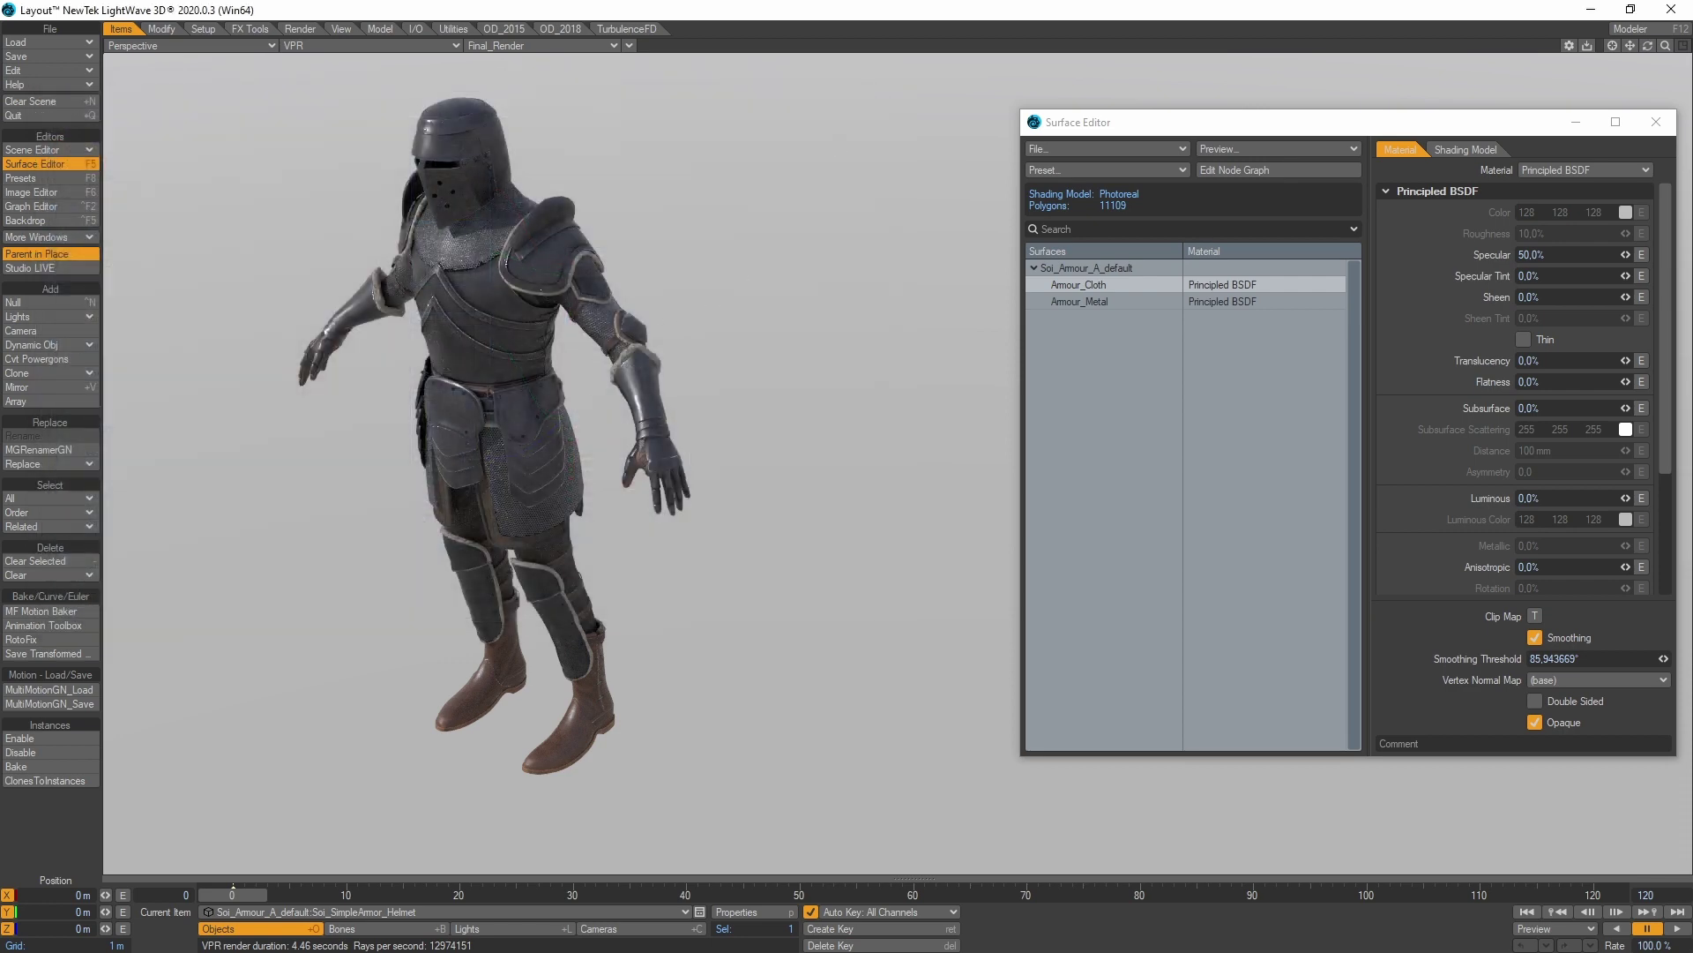
{"action": "left_click_drag", "start_coordinate": [529, 327], "coordinate": [560, 314], "text": "alt"}
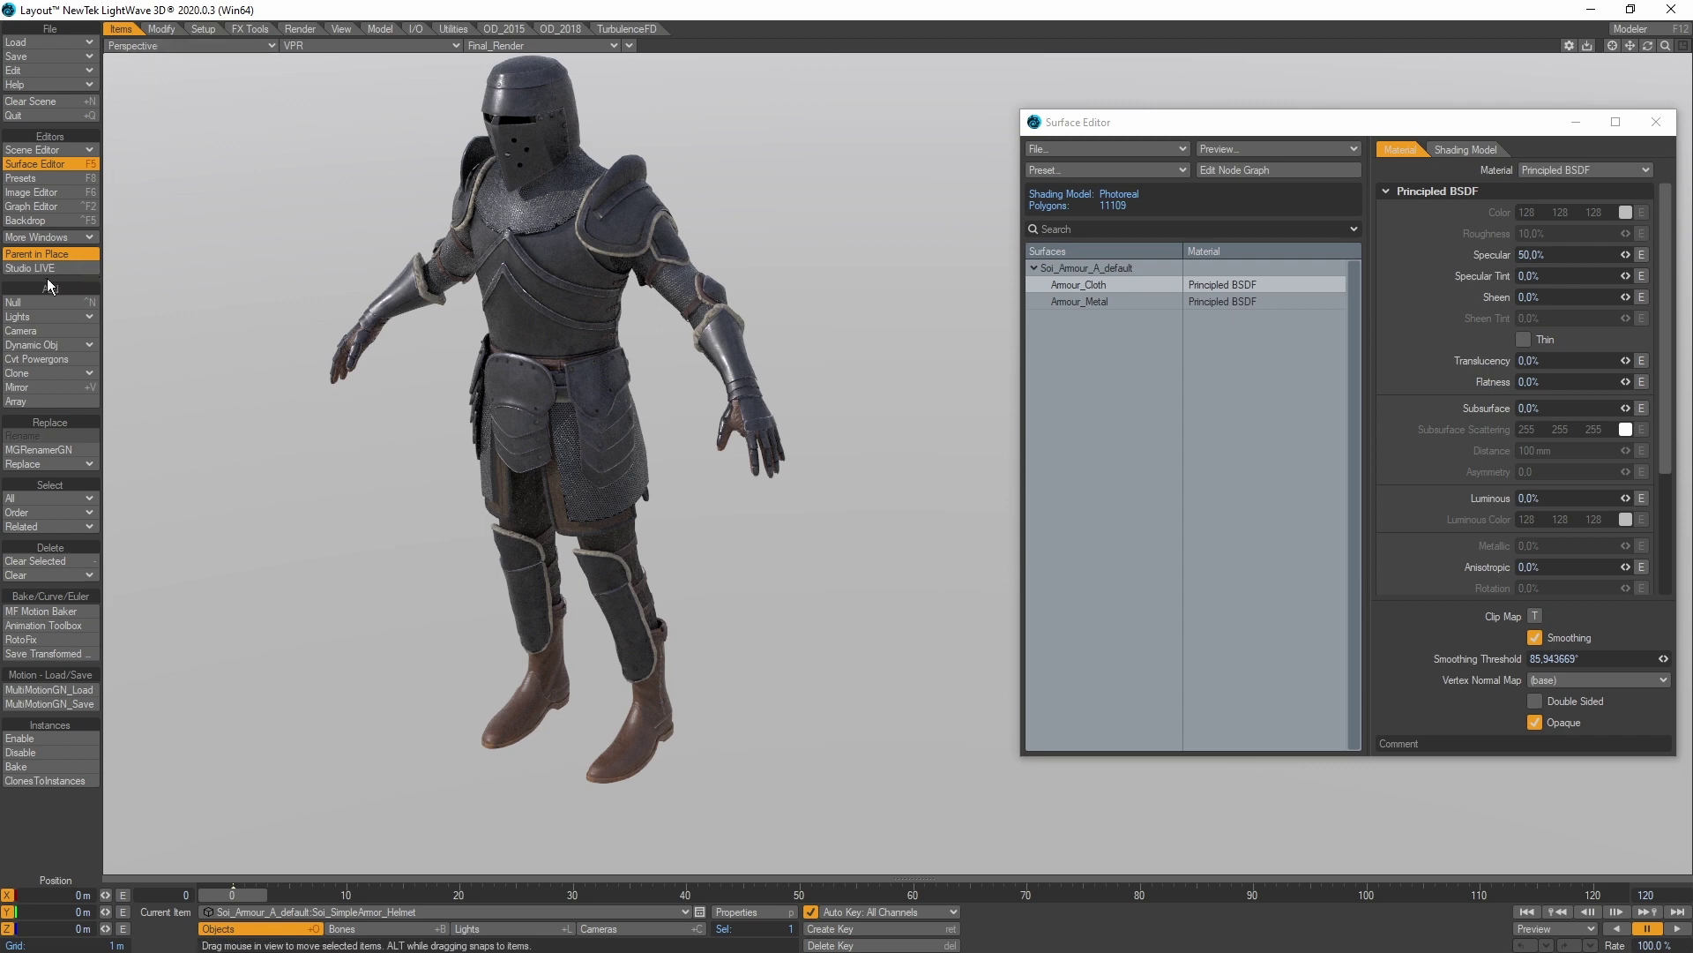
Clear the scene and close the Surface Editor.
{"action": "left_click", "coordinate": [35, 100]}
{"action": "left_click", "coordinate": [1200, 820]}
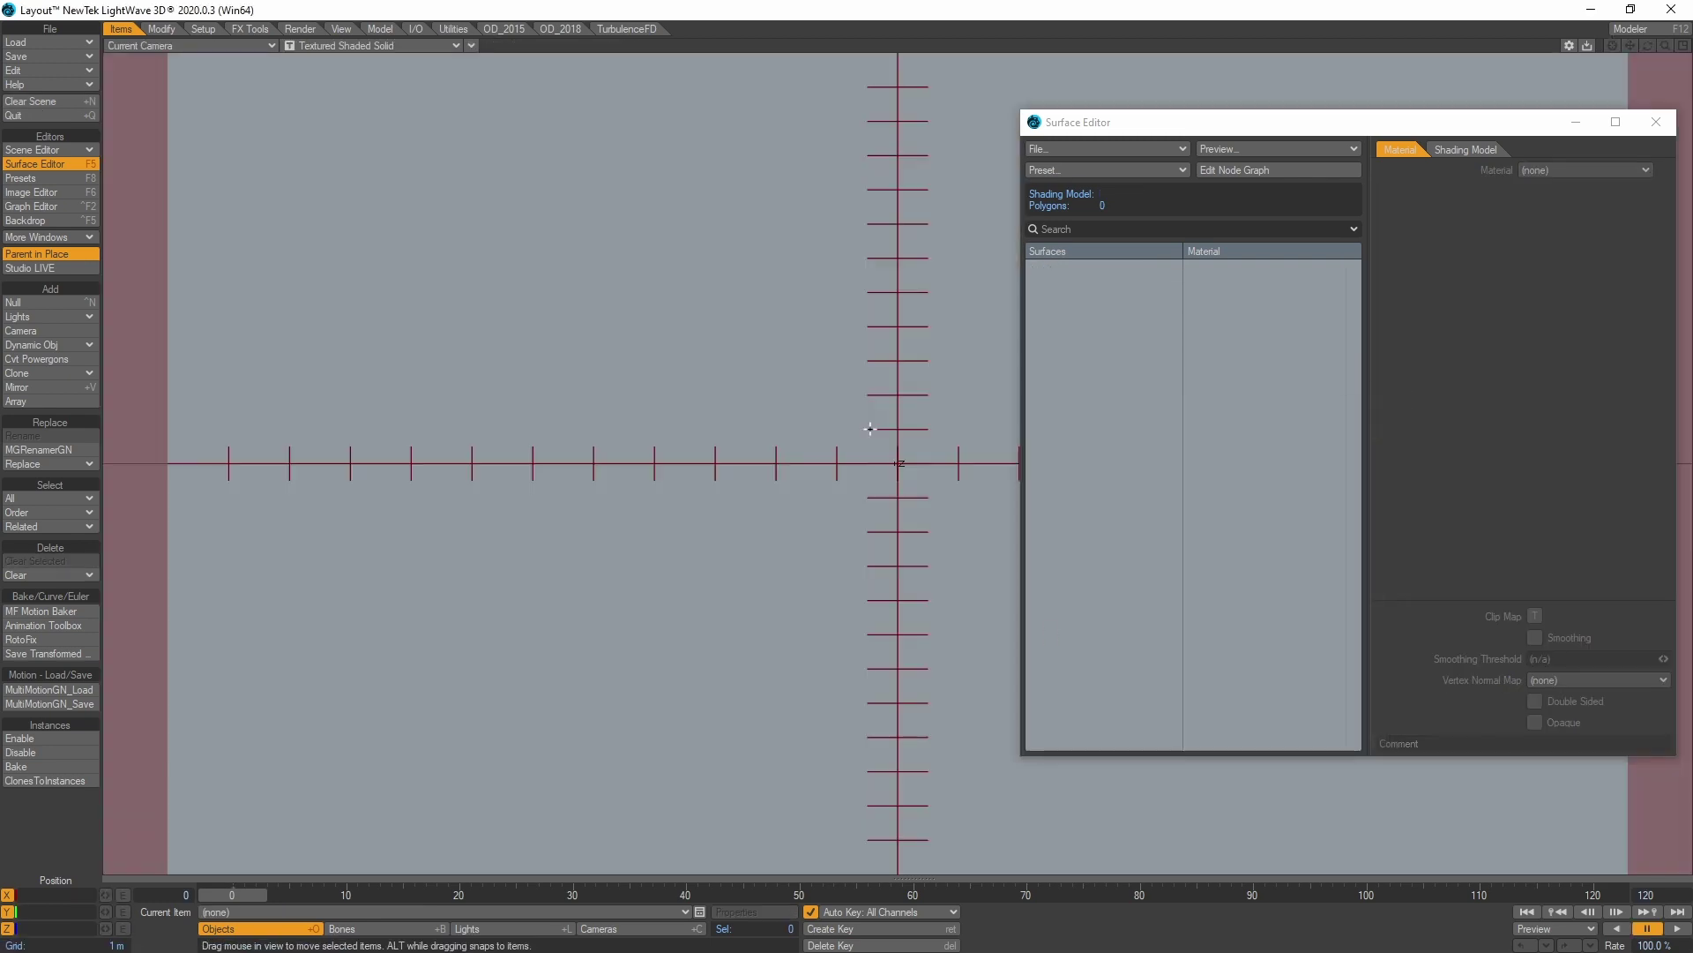
{"action": "left_click", "coordinate": [1656, 122]}
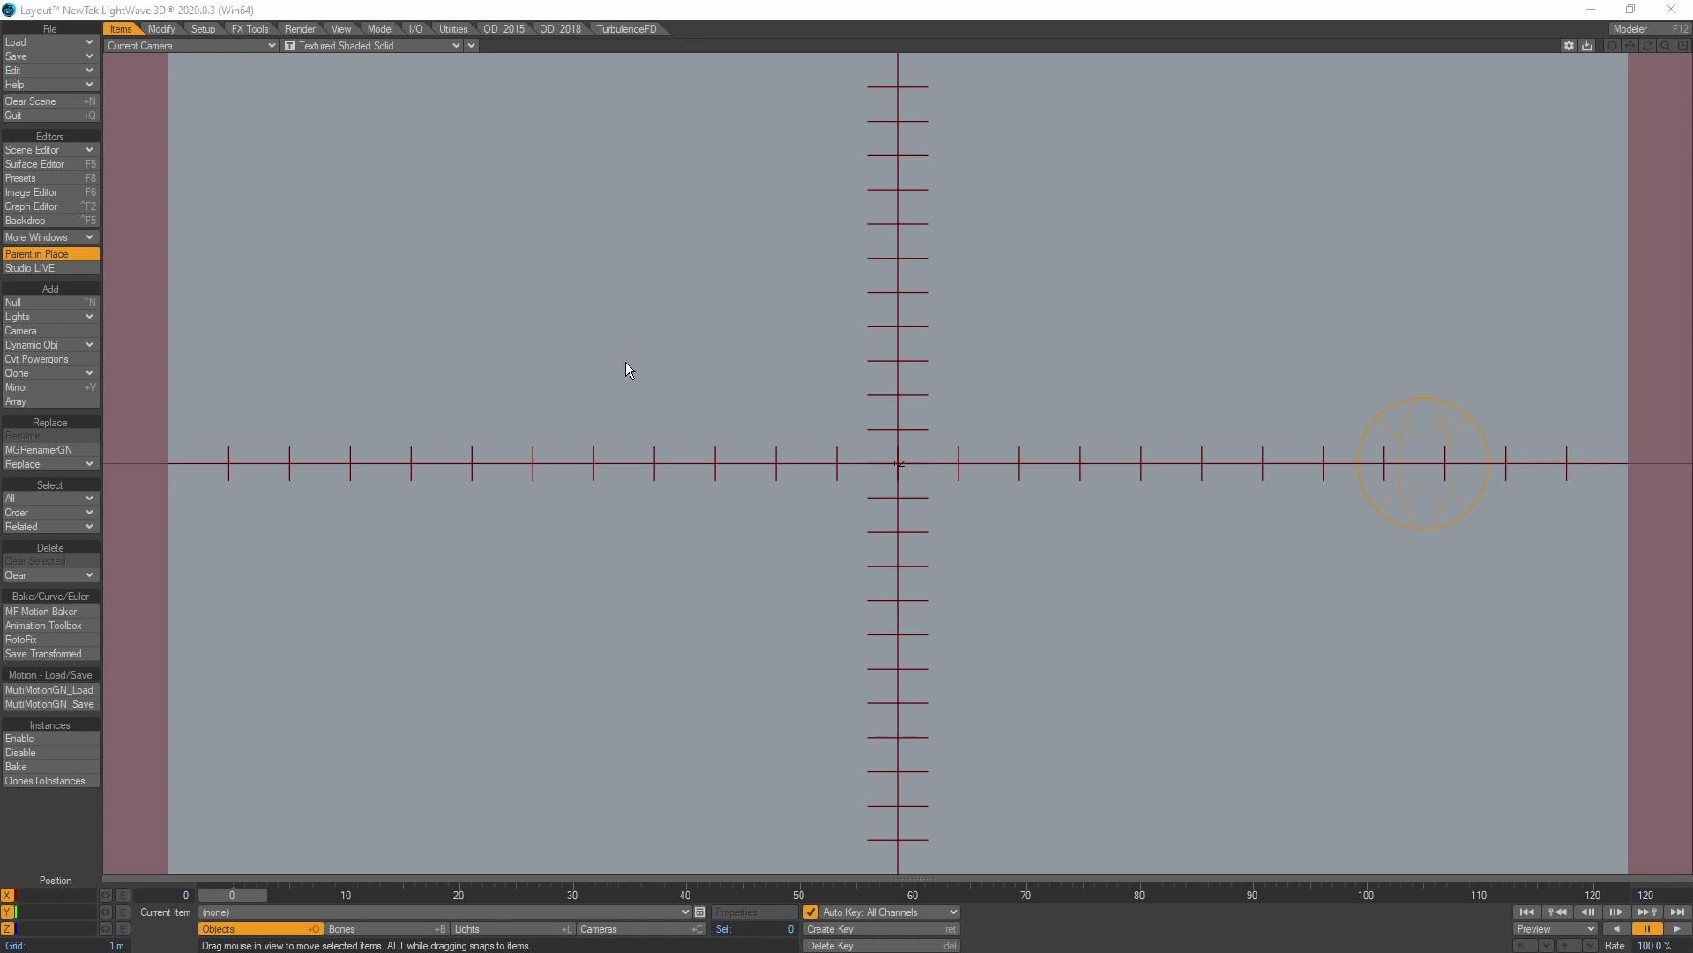
Load the untextured Soi_Armour_A_default knight object into the empty scene and switch the viewport to an angled Perspective view.
{"action": "key", "text": "plus"}
{"action": "left_click", "coordinate": [474, 187]}
{"action": "double_click", "coordinate": [474, 187]}
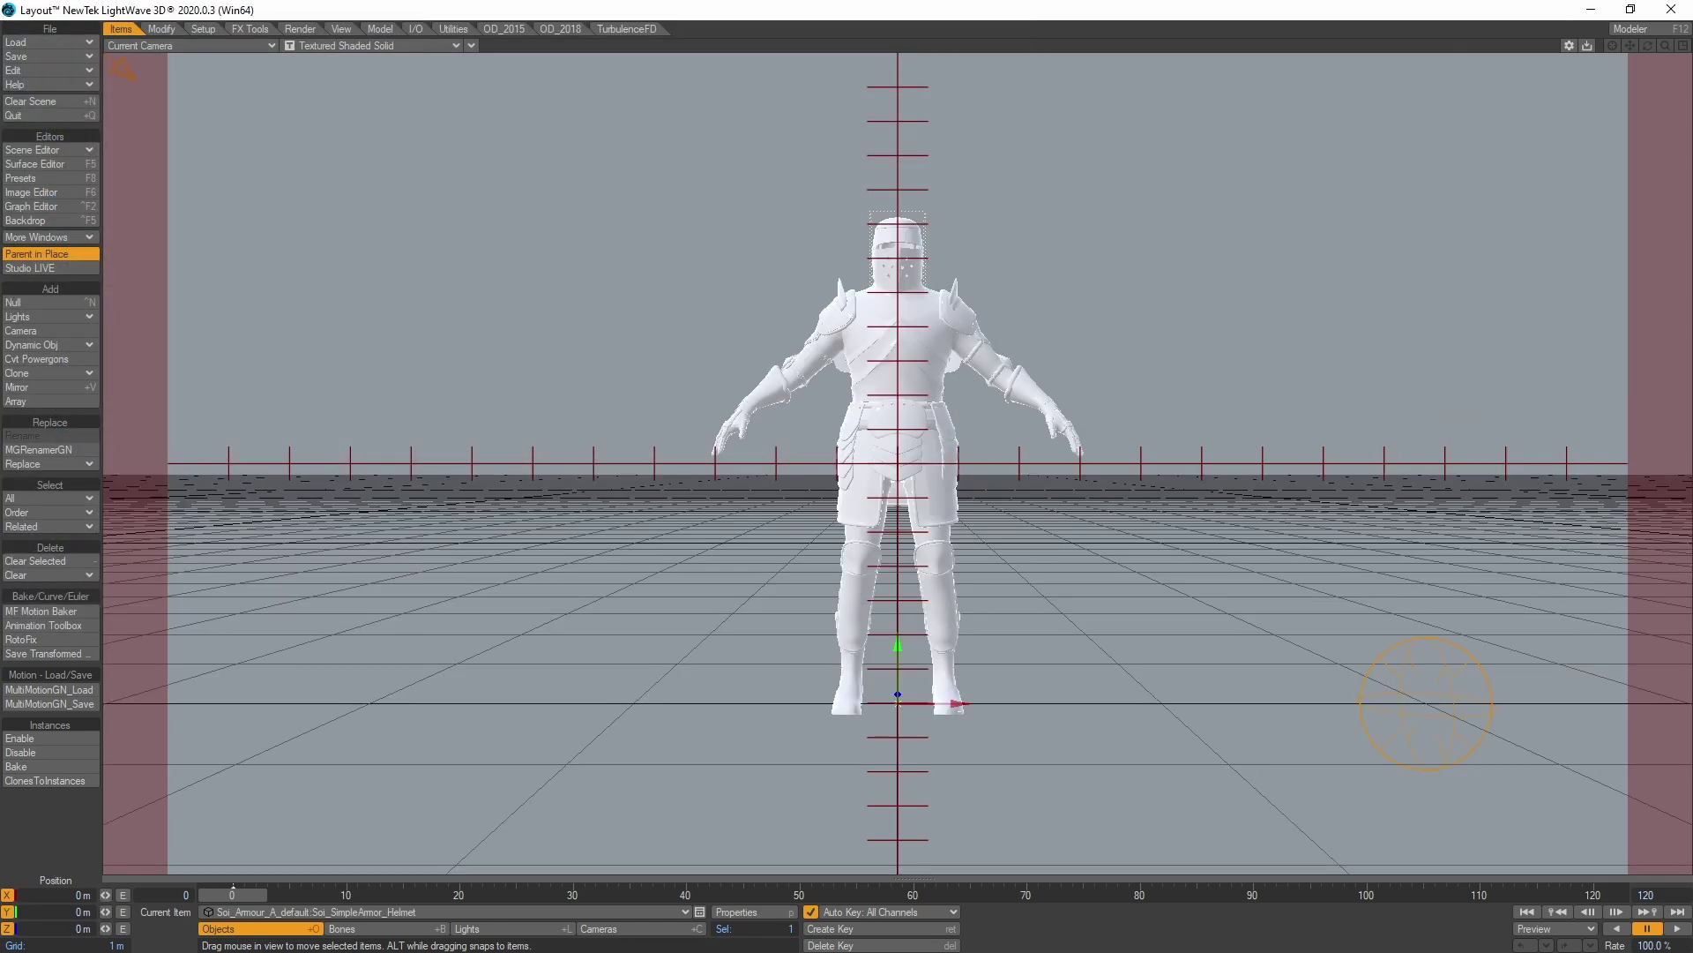
{"action": "left_click", "coordinate": [250, 43]}
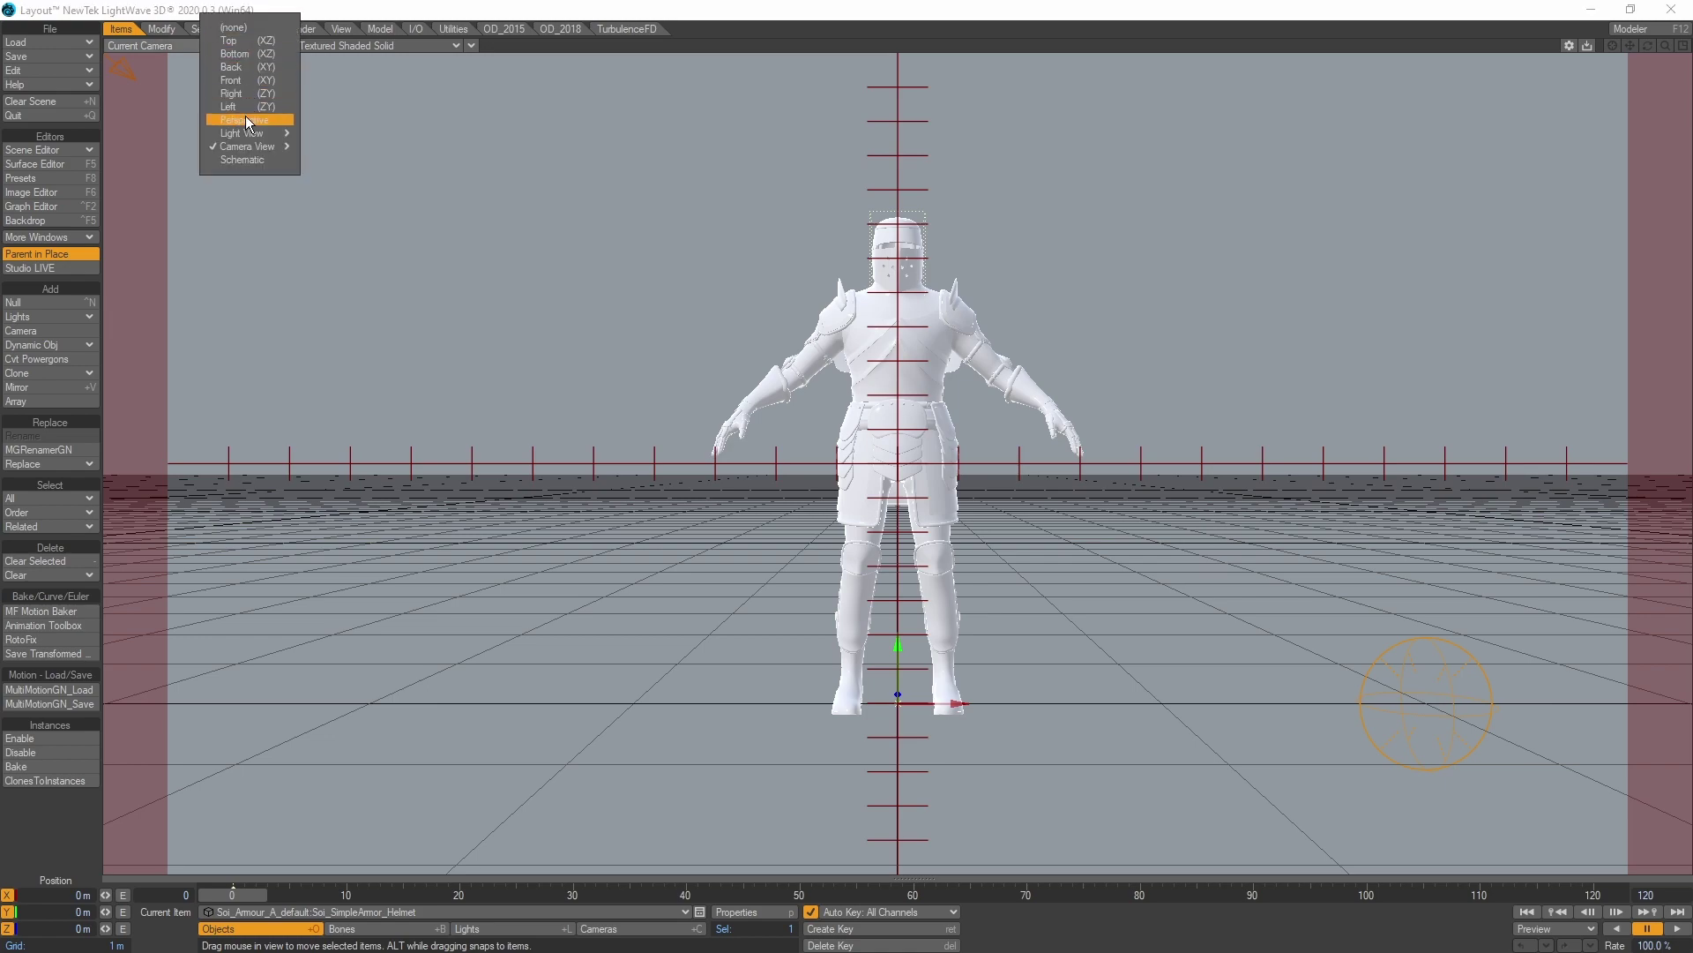
{"action": "left_click", "coordinate": [245, 115]}
{"action": "left_click_drag", "start_coordinate": [794, 353], "coordinate": [539, 213], "text": "alt"}
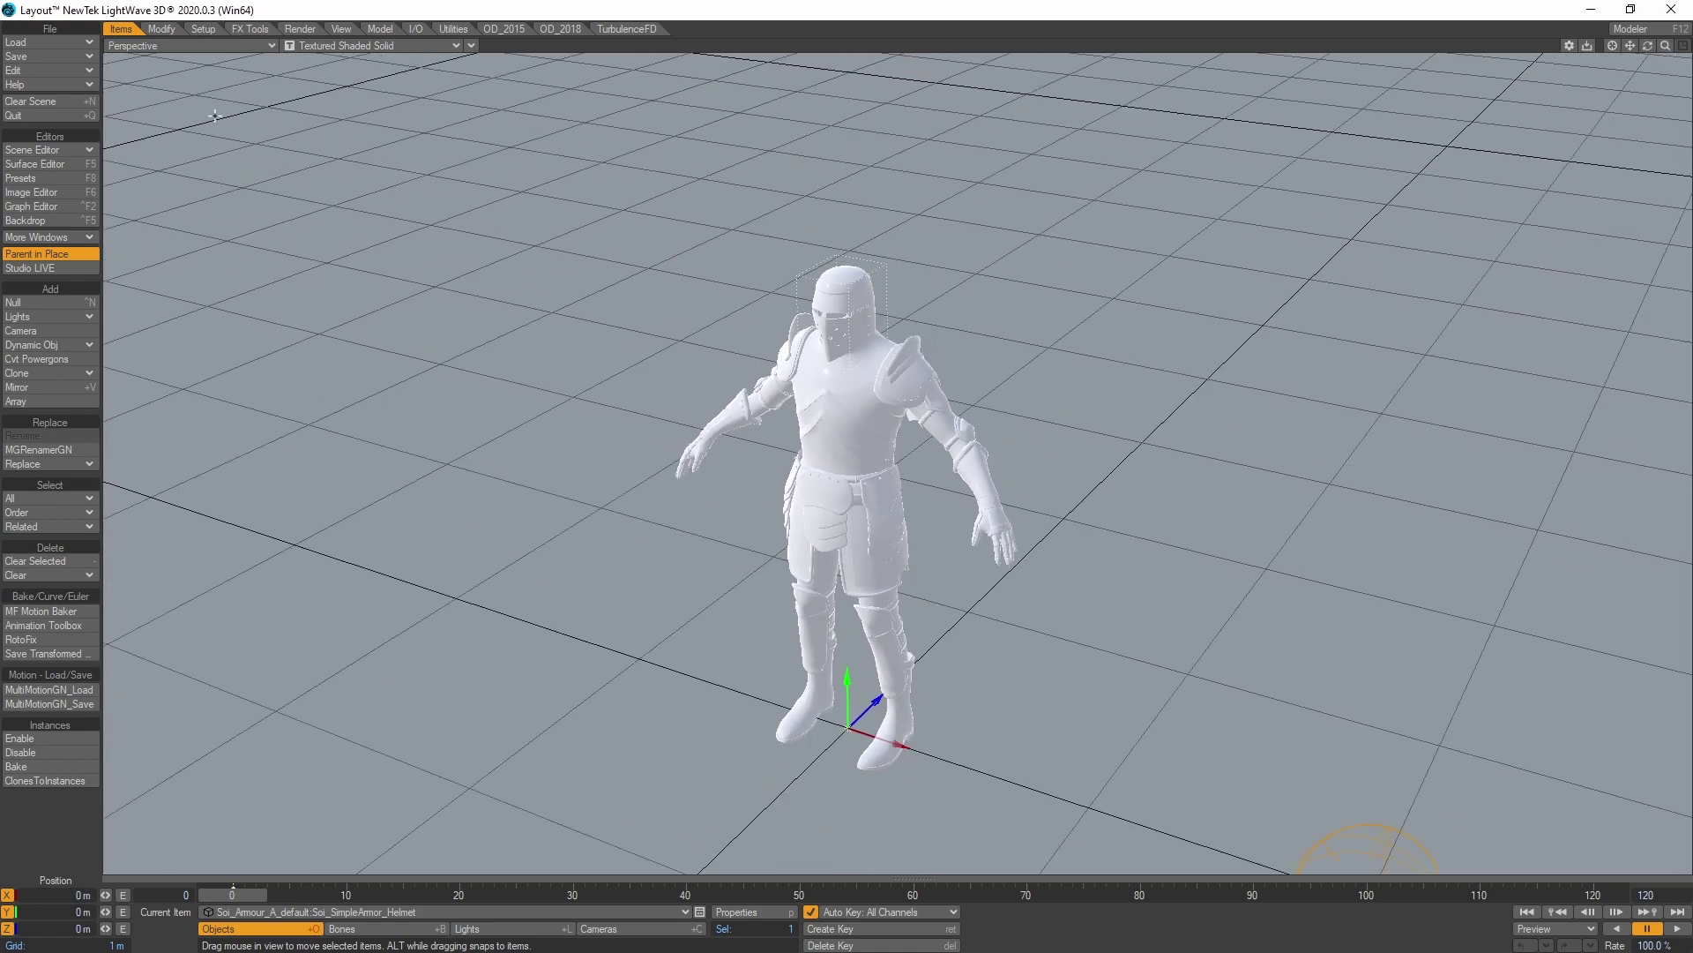
Open the Armour_Cloth node network from the Surface Editor and add the db&w PBR Texture Set node.
{"action": "left_click", "coordinate": [62, 163]}
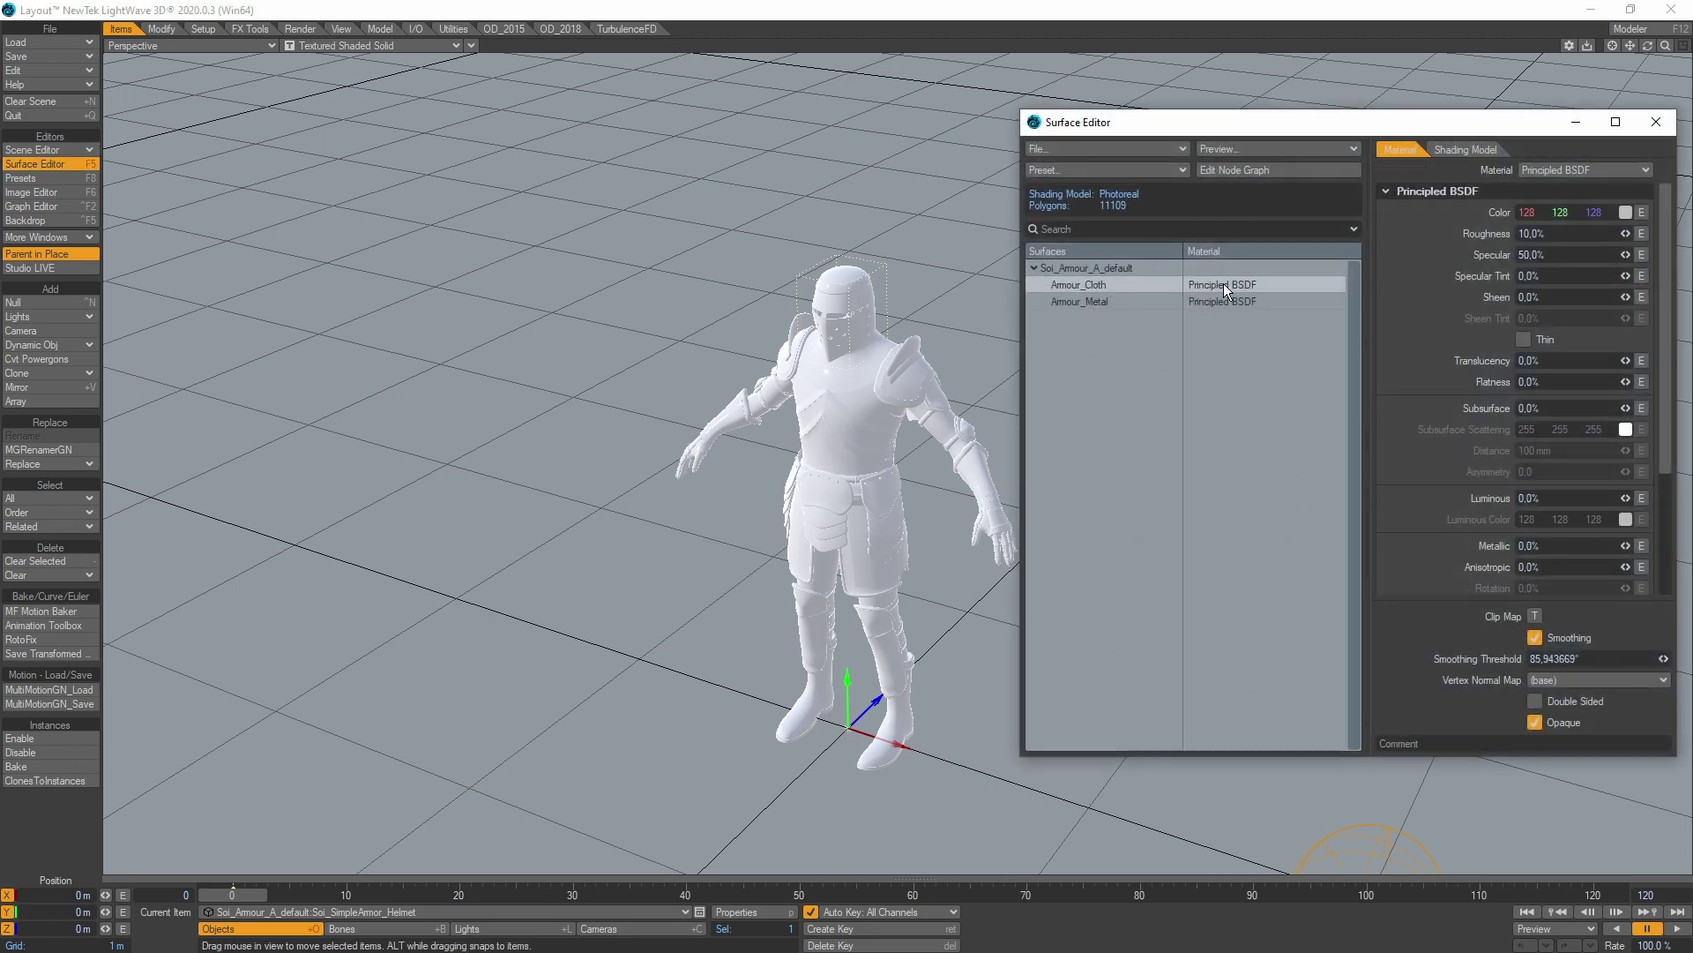
{"action": "double_click", "coordinate": [1225, 283]}
{"action": "left_click_drag", "start_coordinate": [774, 273], "coordinate": [631, 269], "text": "alt"}
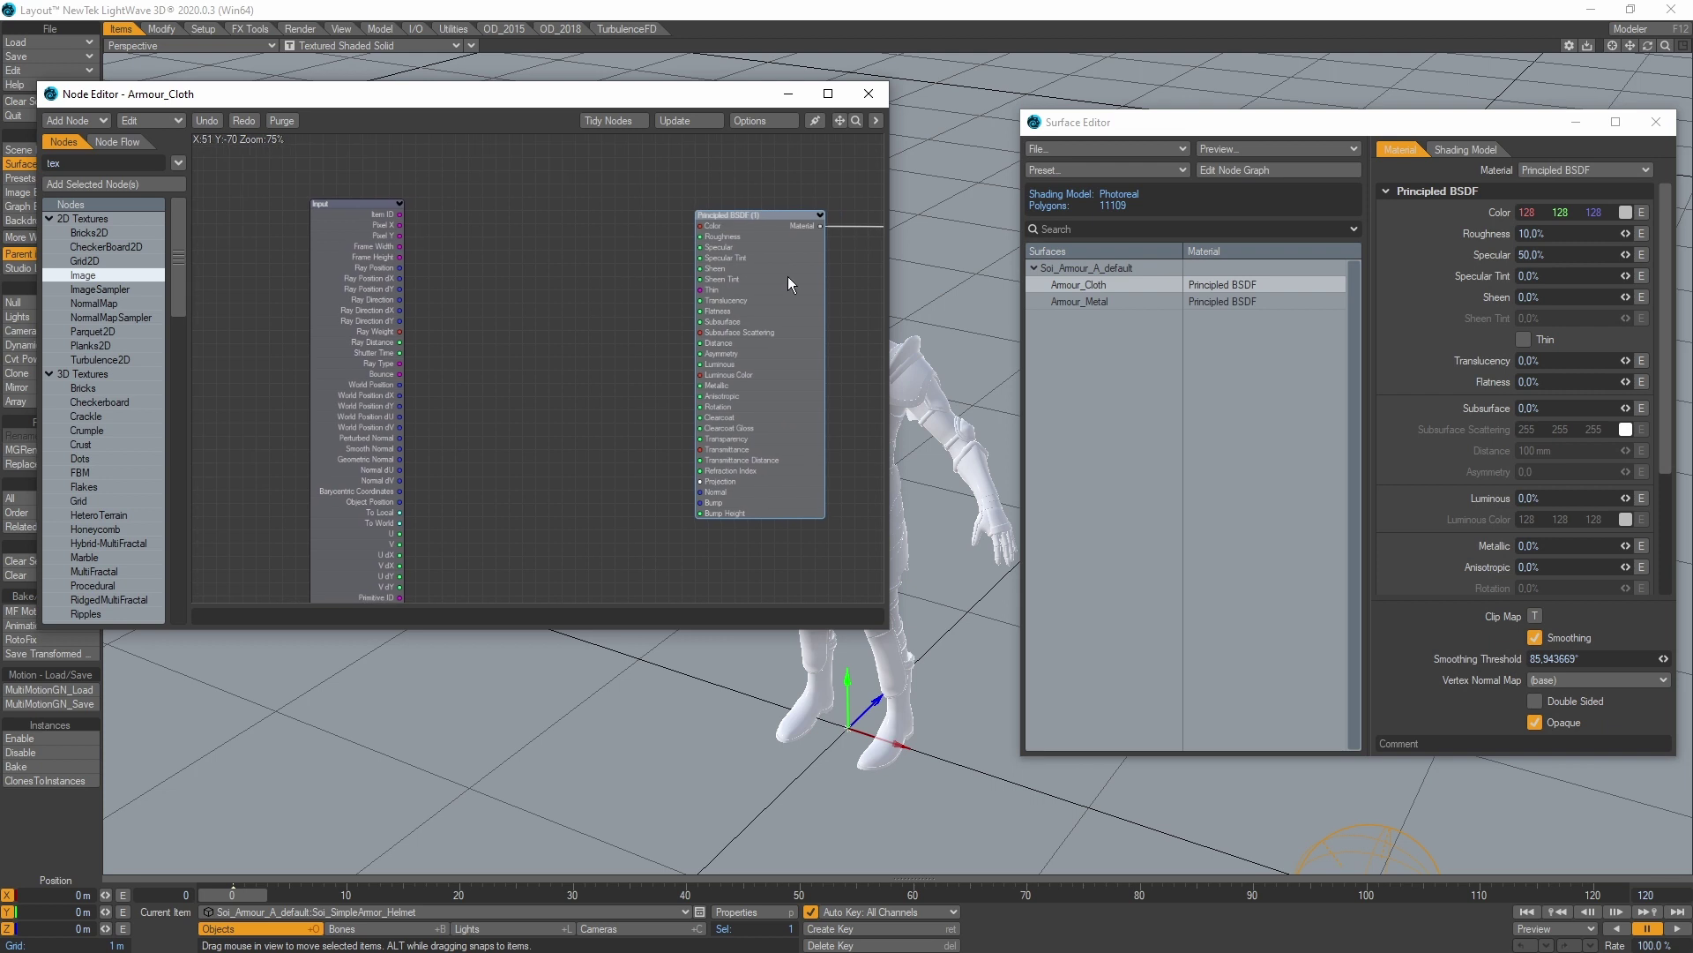
{"action": "left_click_drag", "start_coordinate": [787, 277], "coordinate": [710, 310], "text": "alt"}
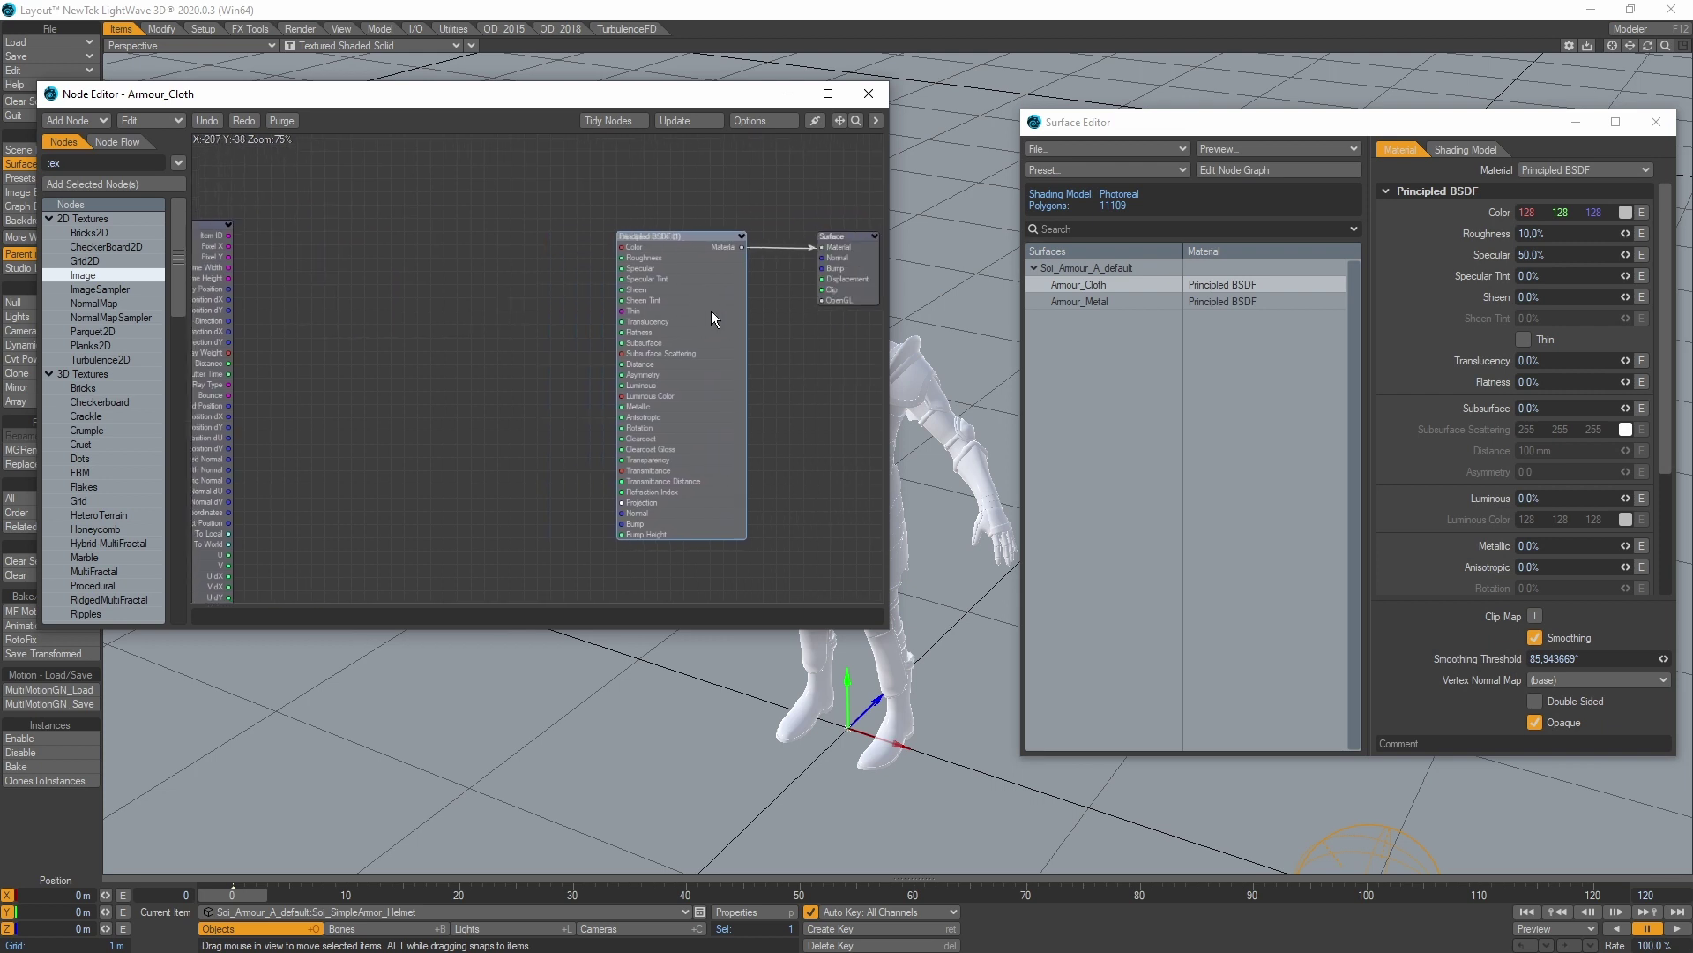
{"action": "left_click_drag", "start_coordinate": [520, 295], "coordinate": [564, 286], "text": "alt"}
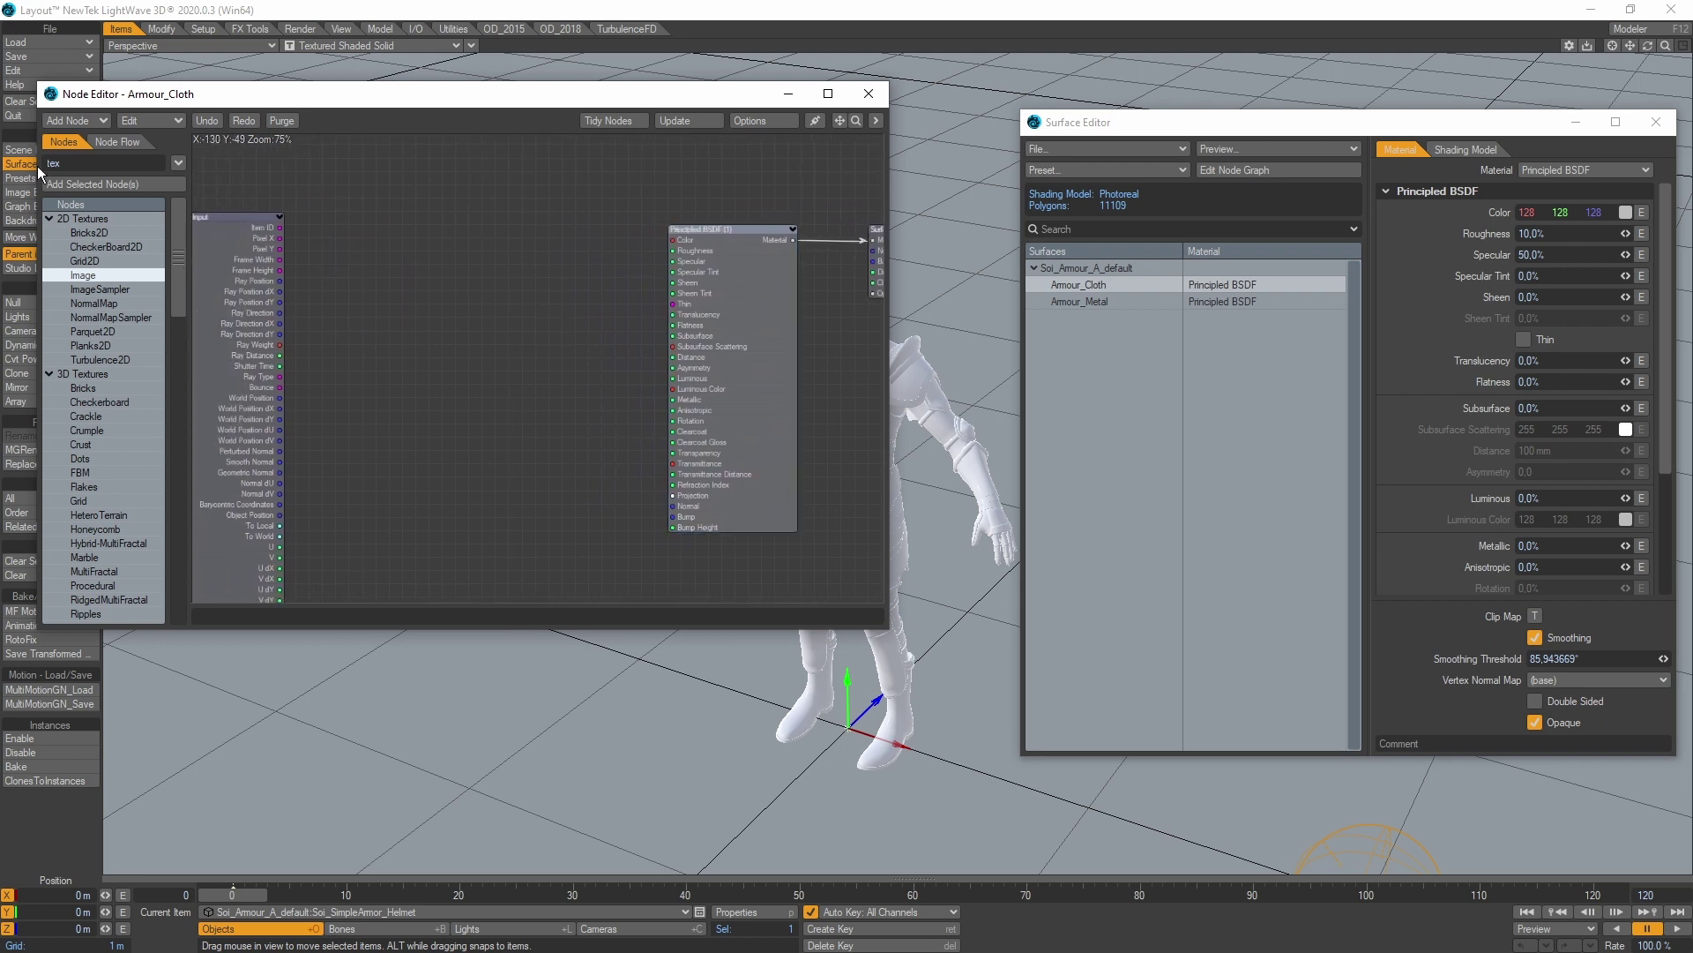
{"action": "double_click", "coordinate": [76, 160]}
{"action": "type", "text": "pbr"}
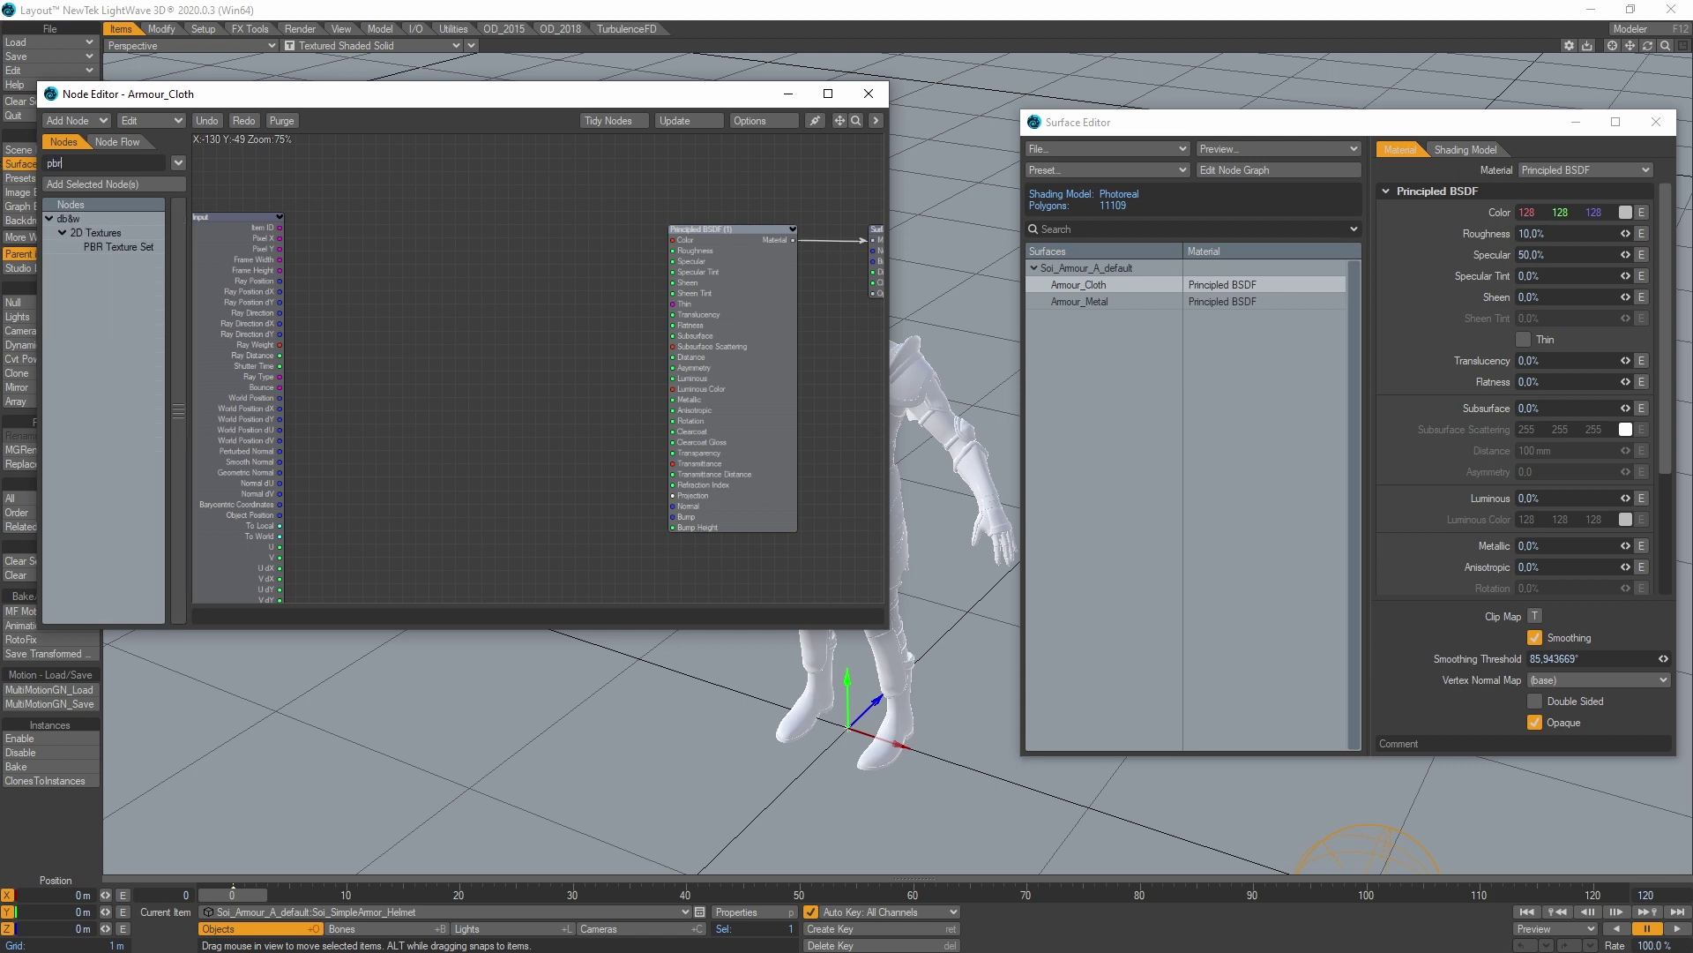
{"action": "double_click", "coordinate": [103, 247]}
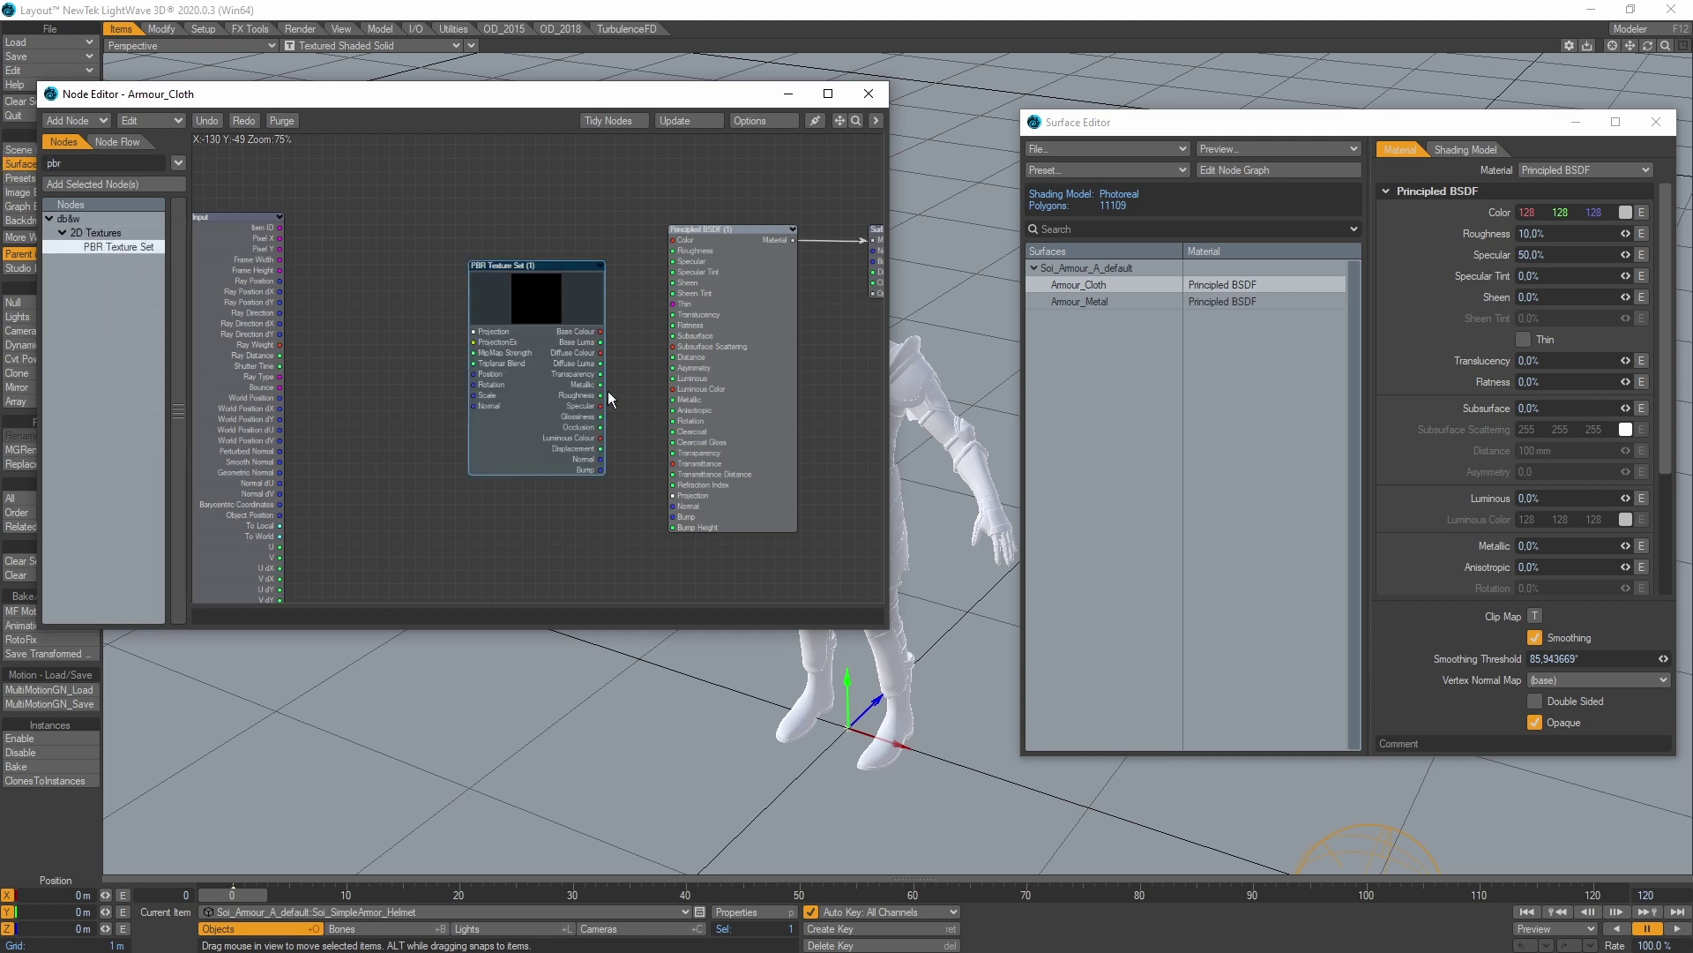
Reposition the PBR Texture Set node in the Armour_Cloth network and open its properties beside the network.
{"action": "left_click_drag", "start_coordinate": [523, 319], "coordinate": [499, 356]}
{"action": "double_click", "coordinate": [500, 339]}
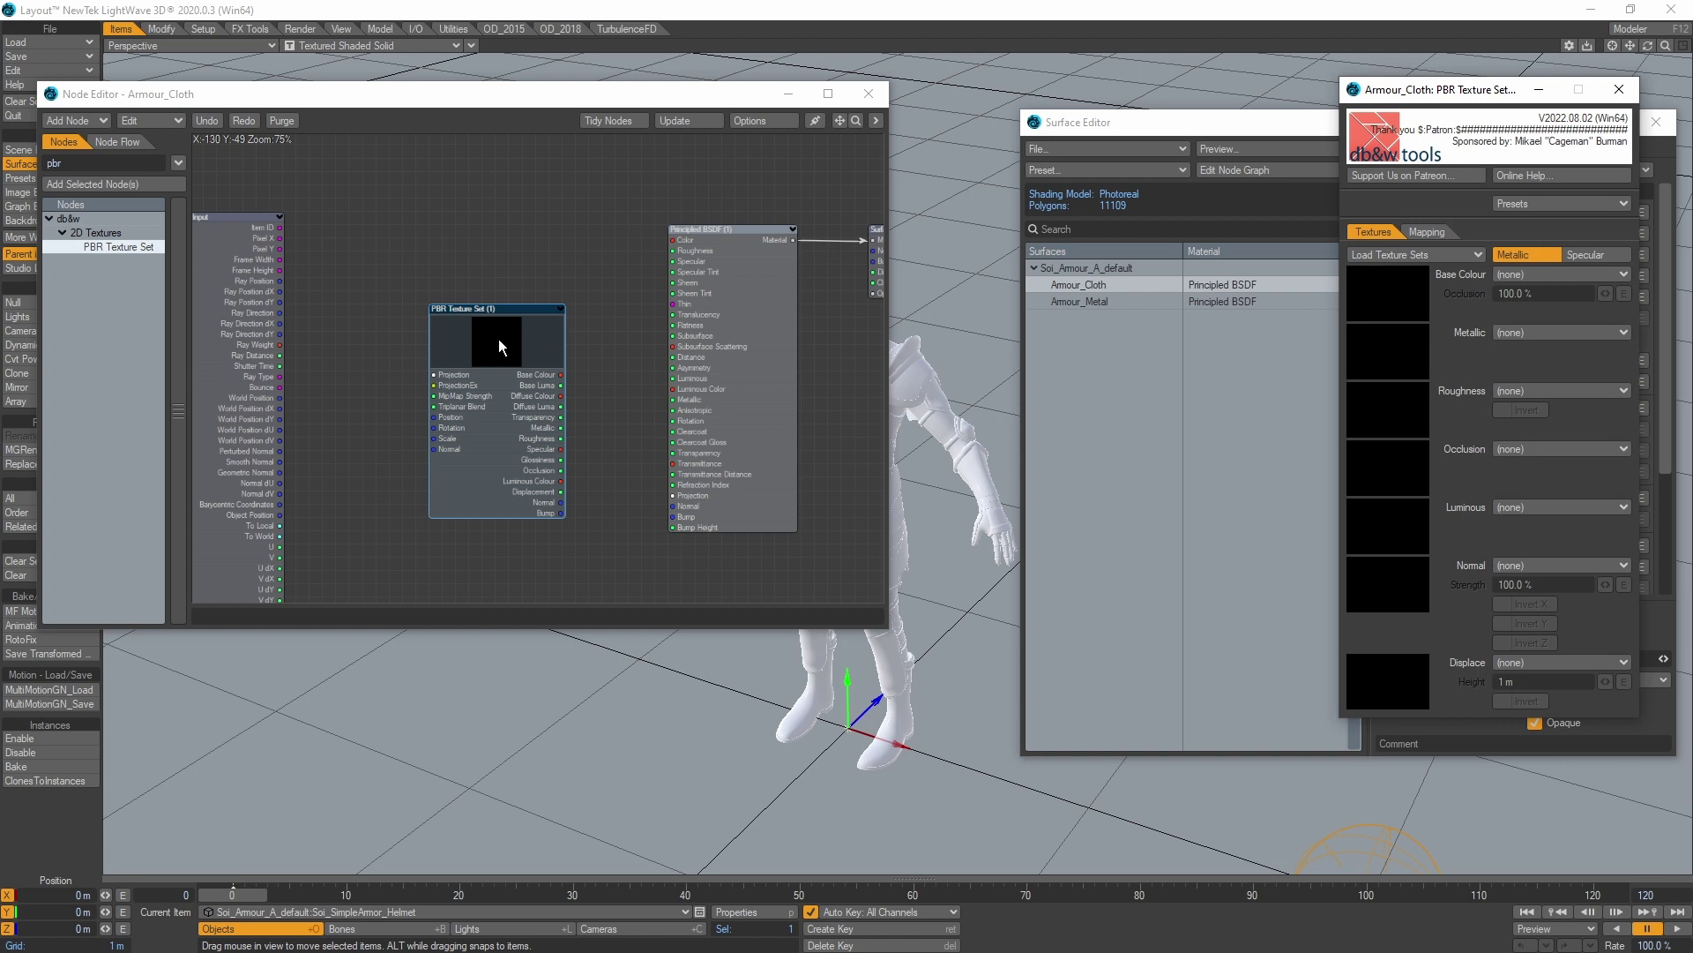
{"action": "left_click_drag", "start_coordinate": [1426, 85], "coordinate": [751, 151]}
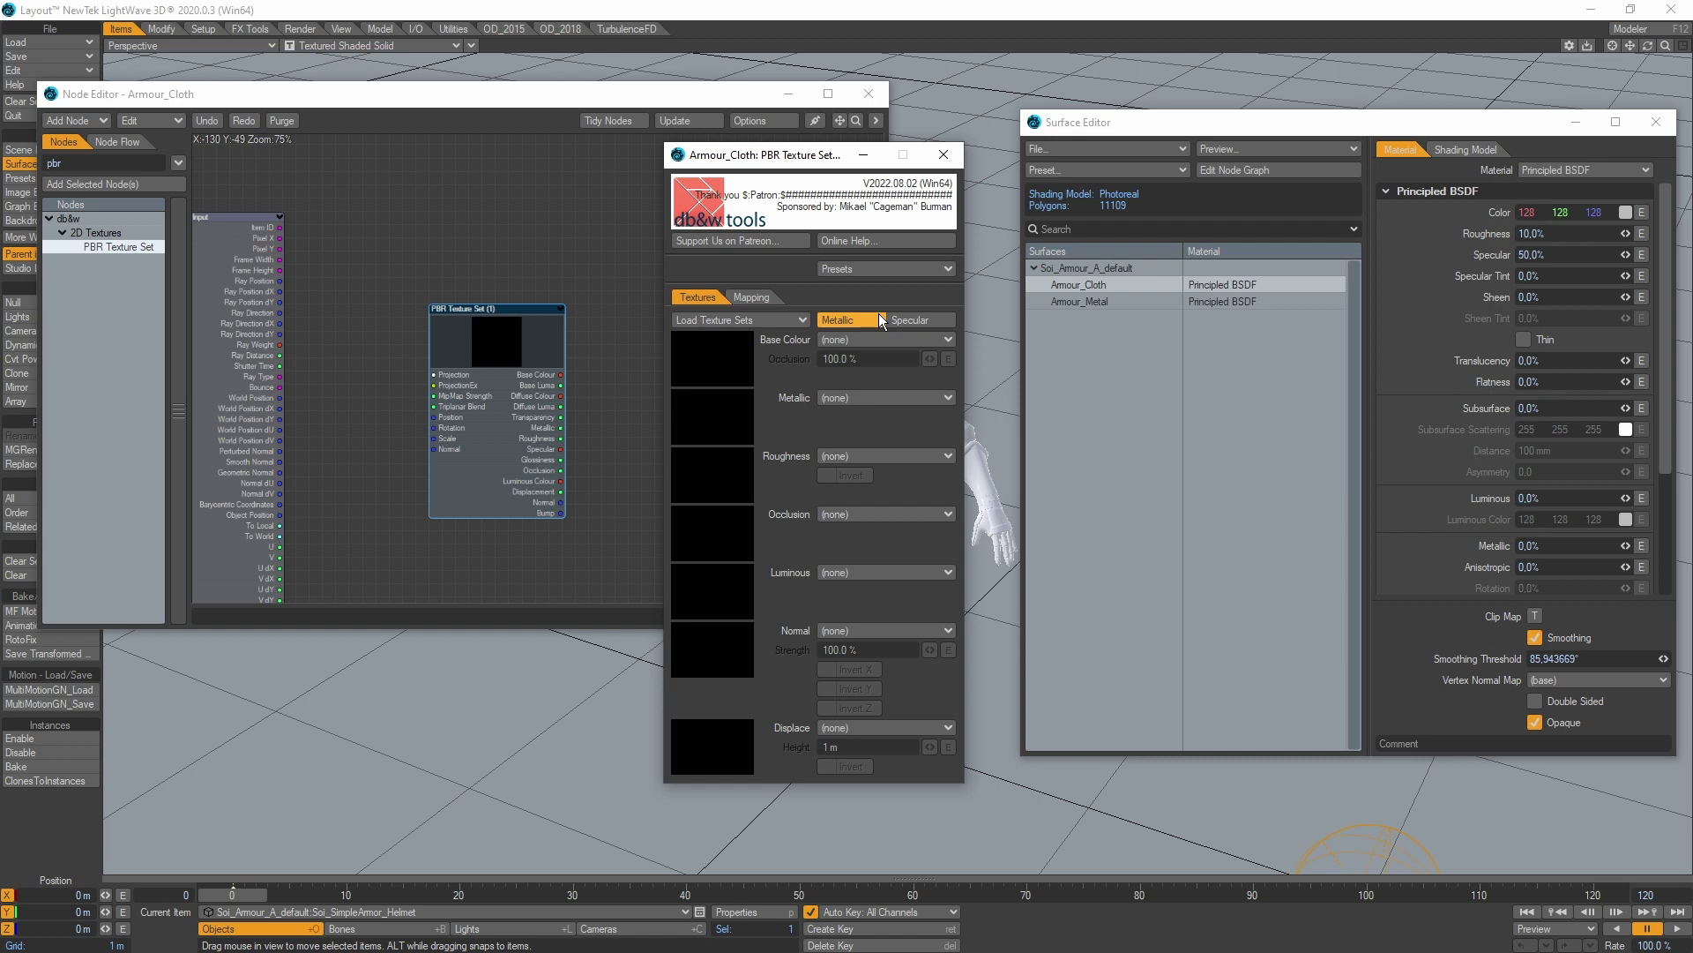
Review the PBR Texture Set's filename-matching configuration with _- as the filename base separators and accept it.
{"action": "left_click", "coordinate": [765, 321]}
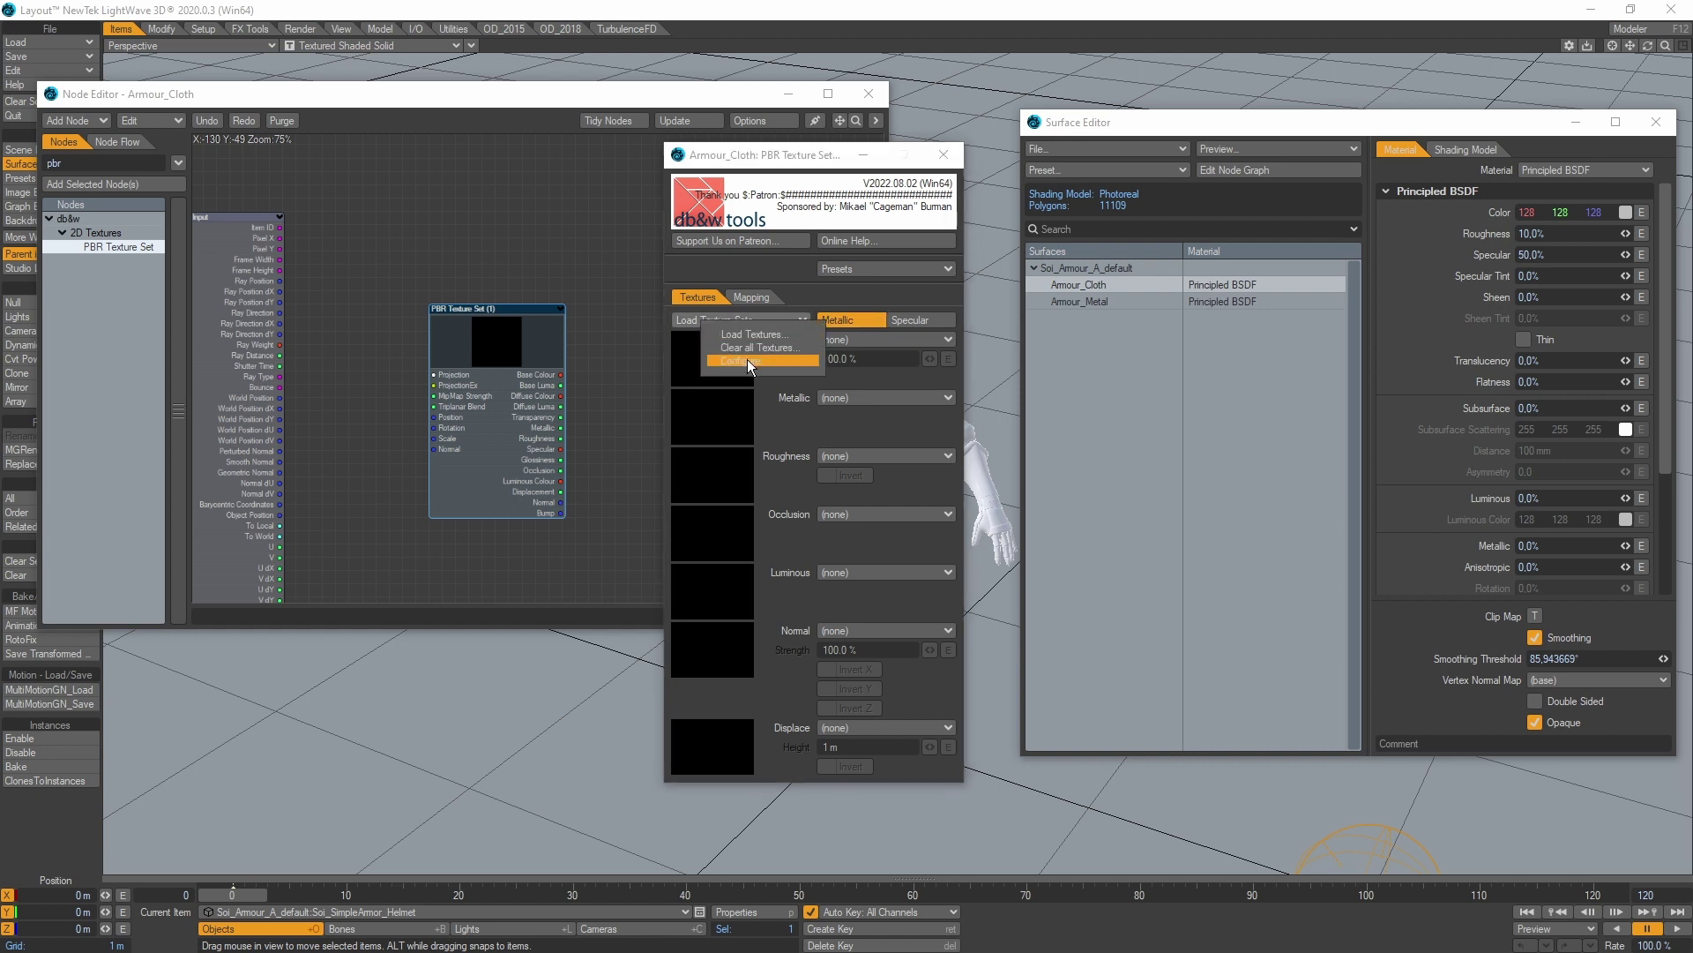
{"action": "left_click", "coordinate": [748, 358]}
{"action": "left_click_drag", "start_coordinate": [1051, 405], "coordinate": [446, 201]}
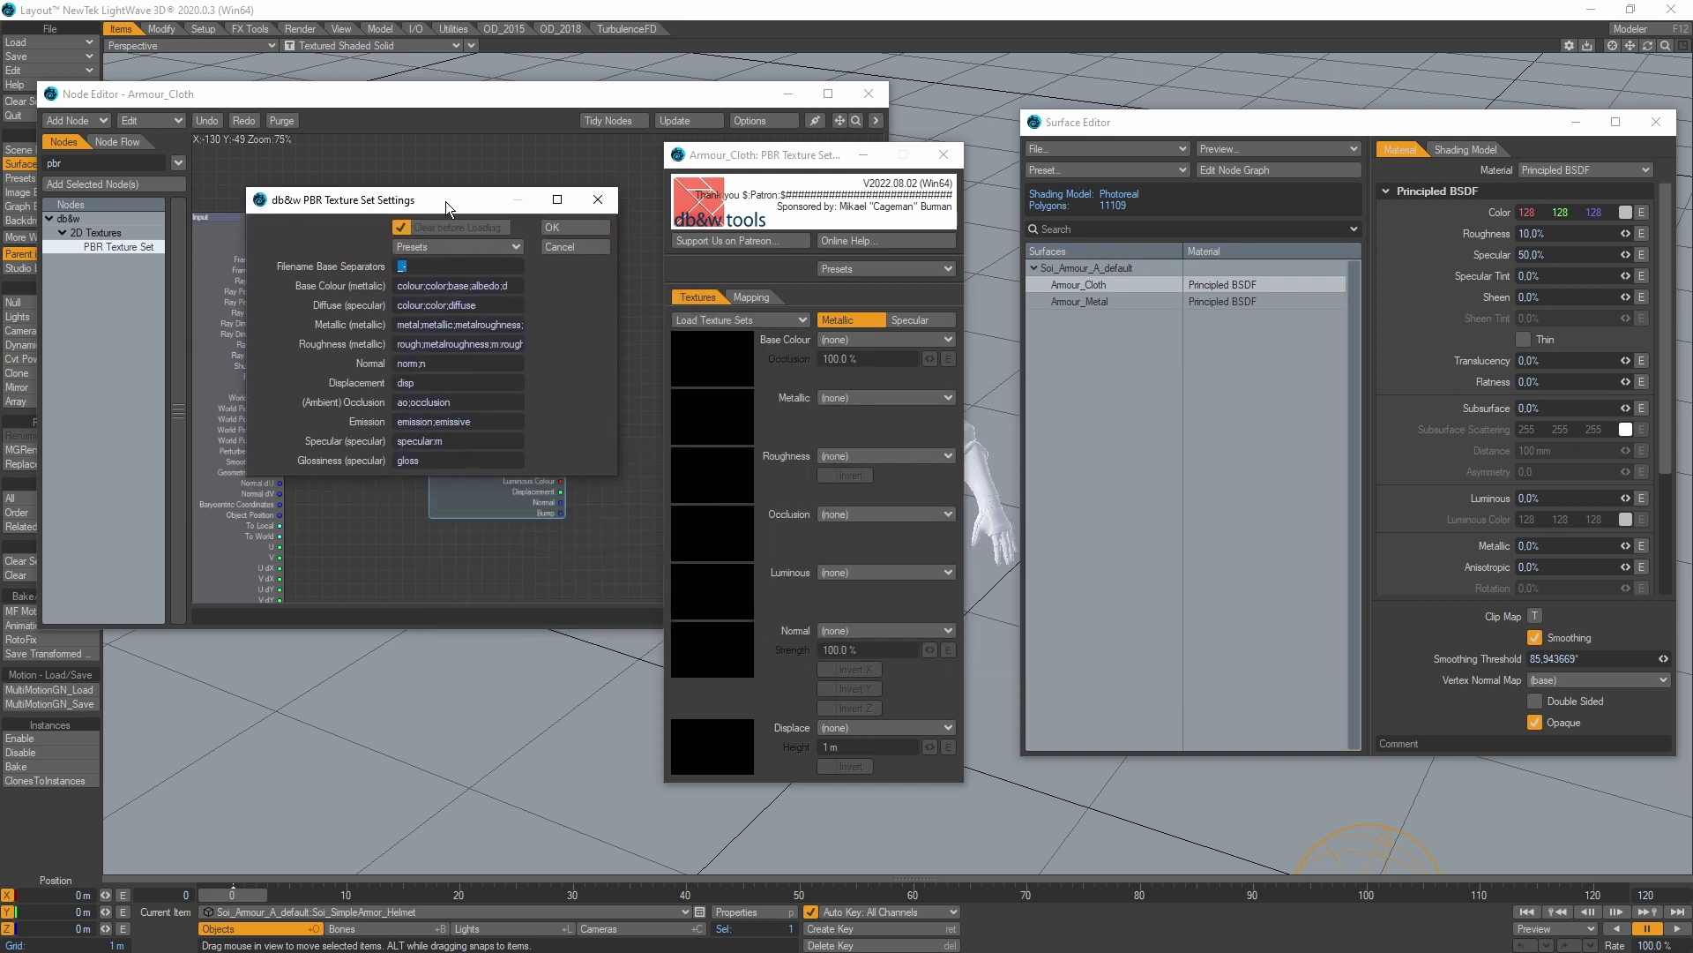
{"action": "type", "text": "_-"}
{"action": "left_click", "coordinate": [572, 229]}
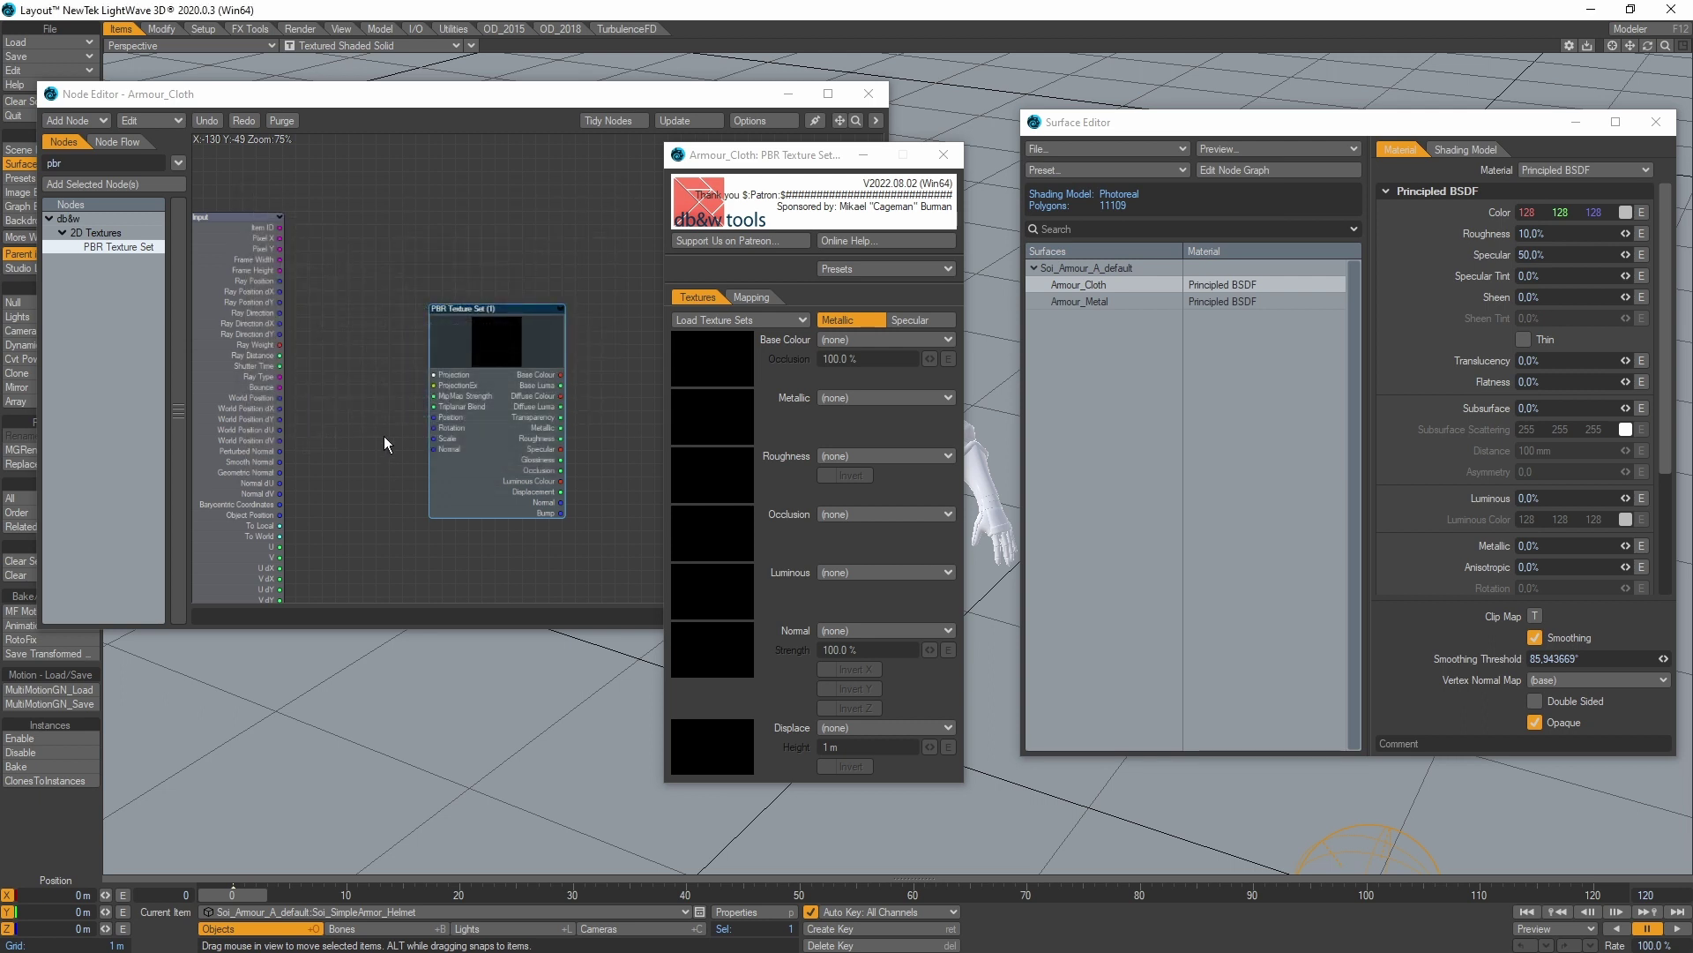
Load the cloth texture set into the node by choosing T_Armour_Clean_Cloth_AO from the Cloth_Original folder.
{"action": "left_click", "coordinate": [740, 319]}
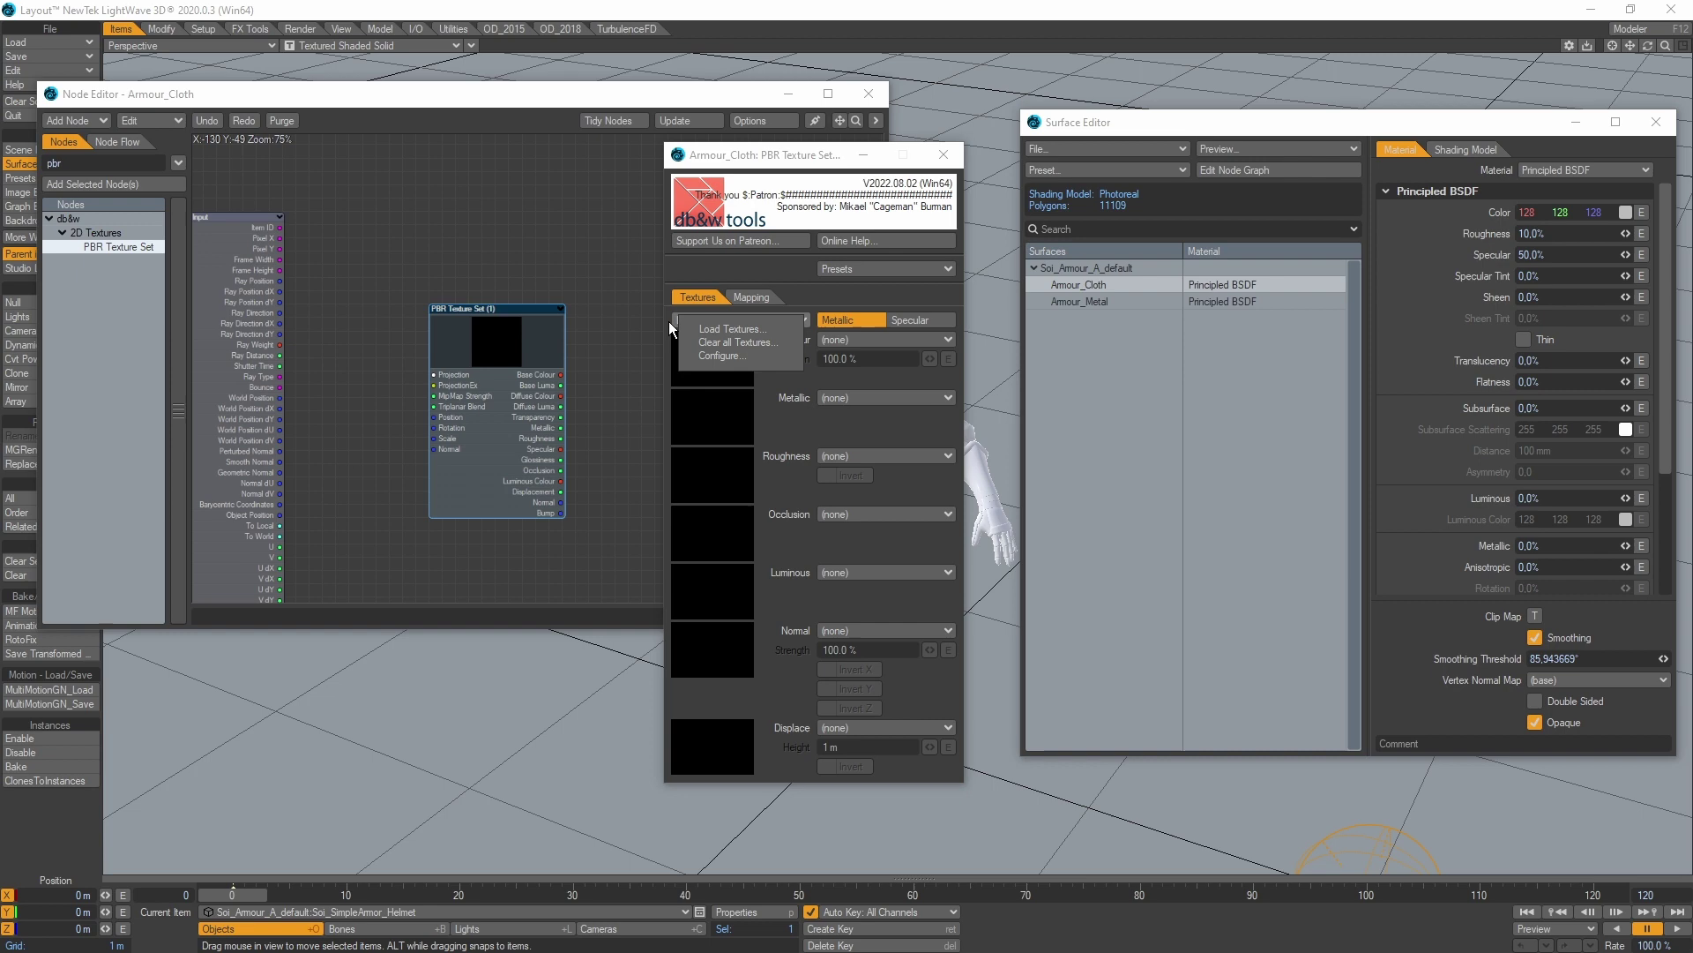
{"action": "left_click", "coordinate": [734, 330]}
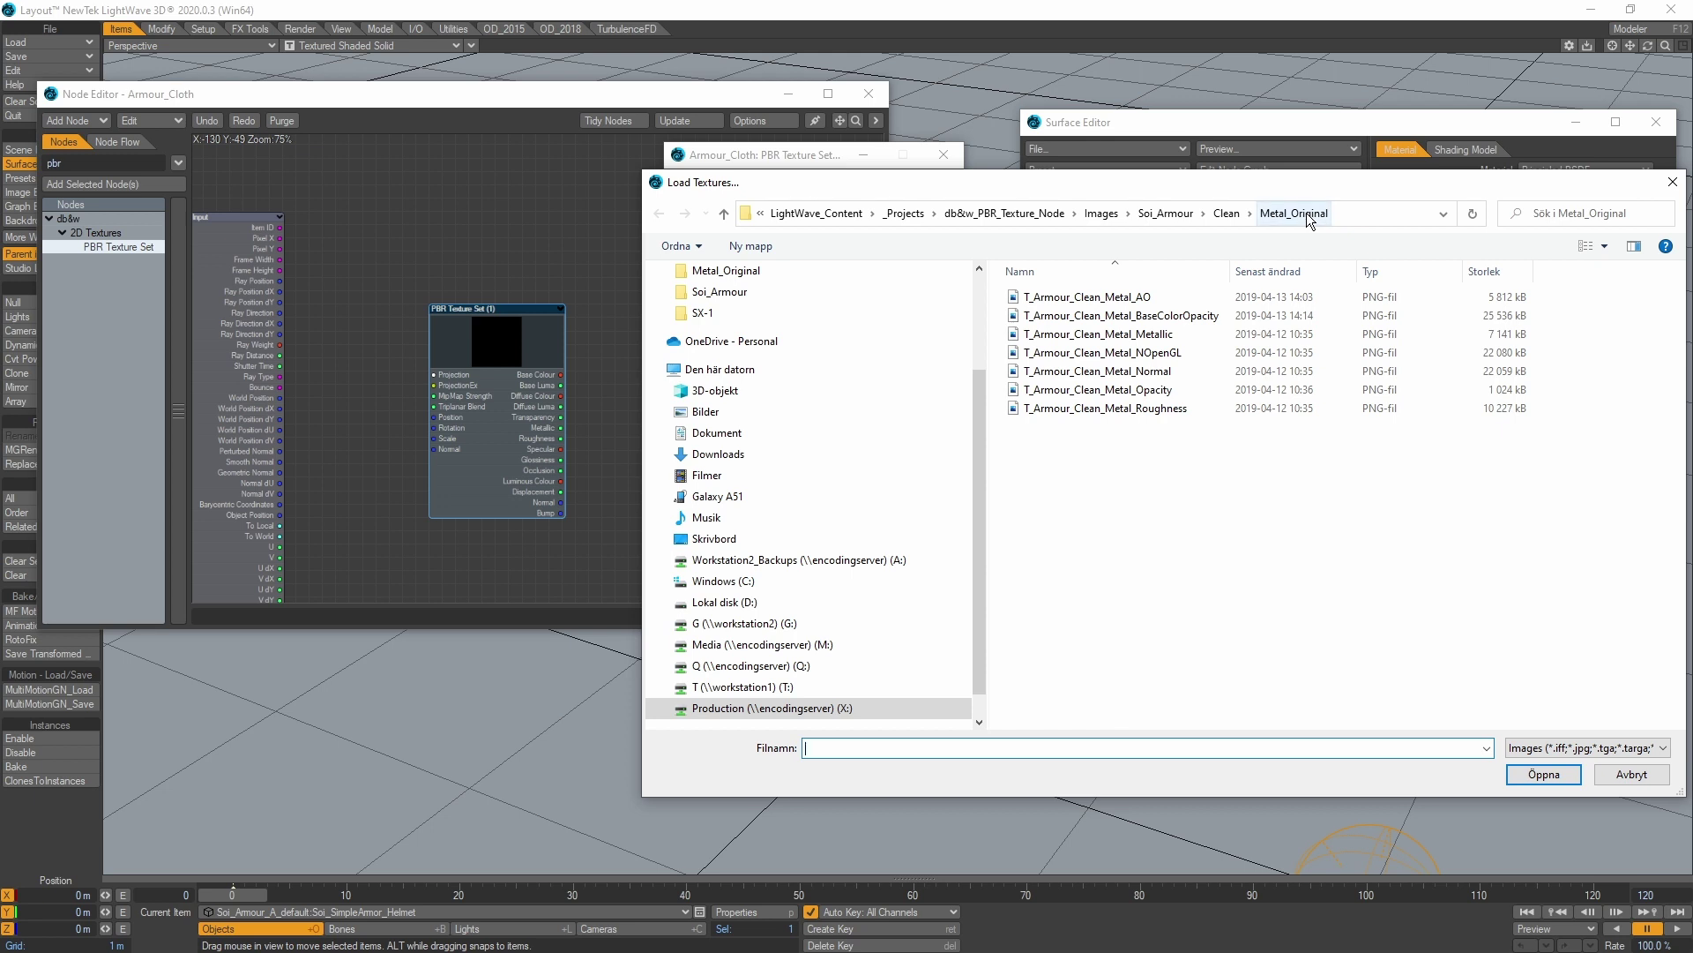
{"action": "left_click", "coordinate": [1227, 215]}
{"action": "double_click", "coordinate": [1073, 315]}
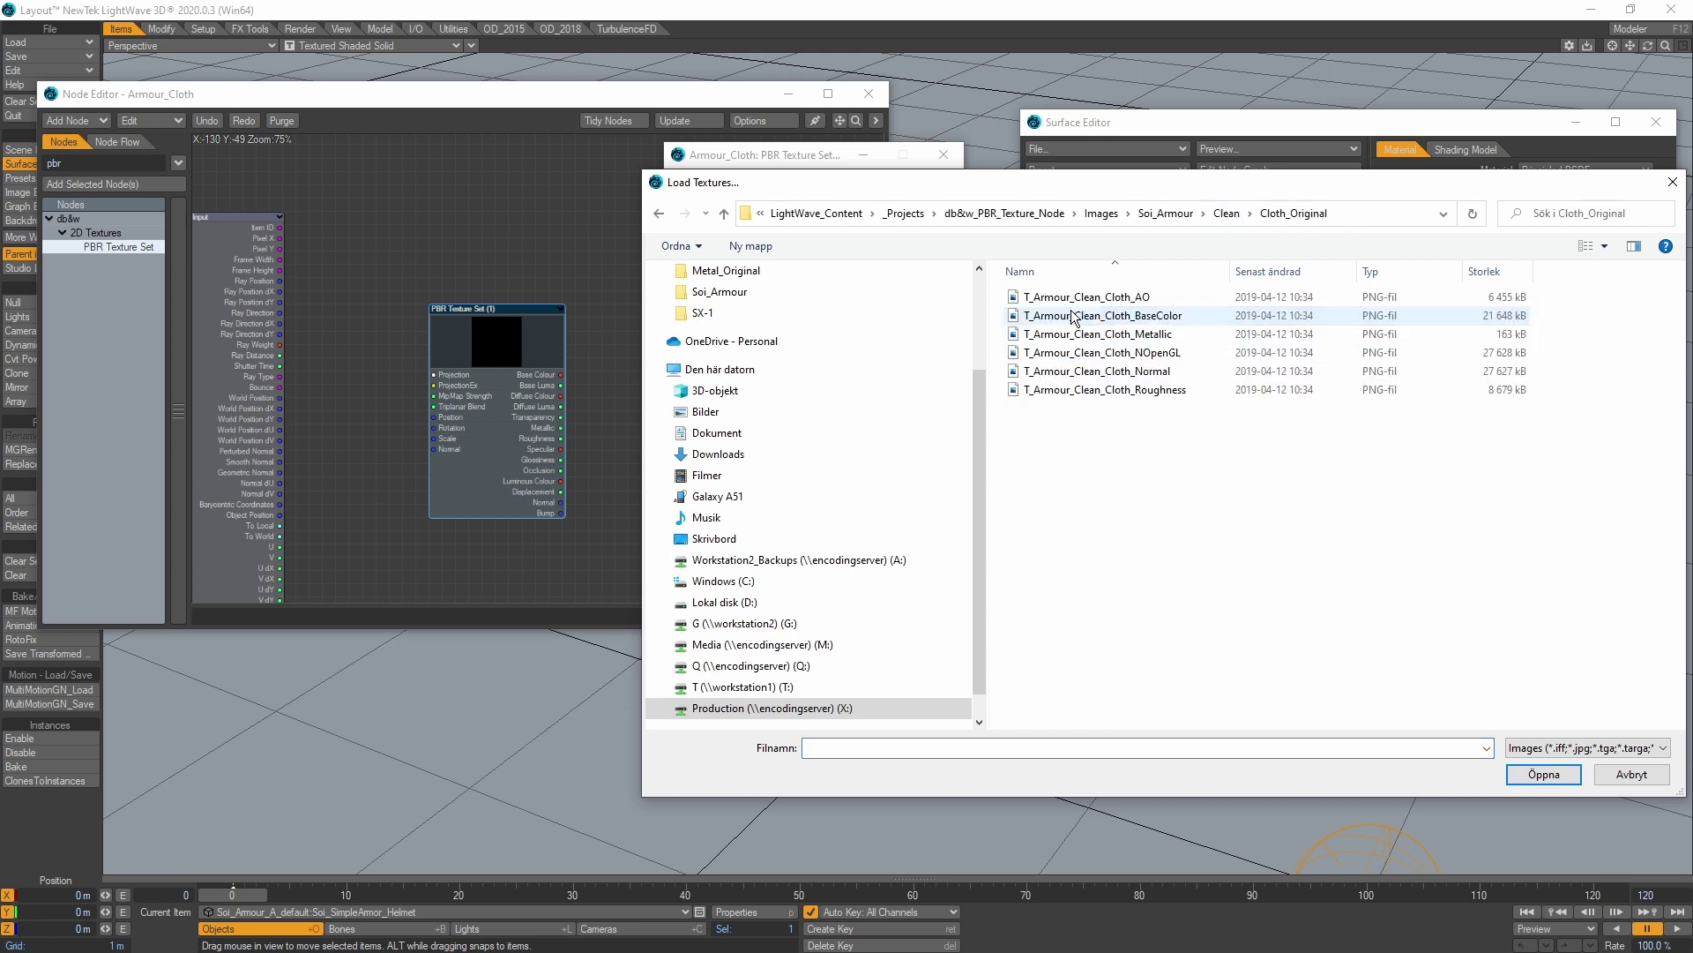
{"action": "left_click", "coordinate": [1103, 295]}
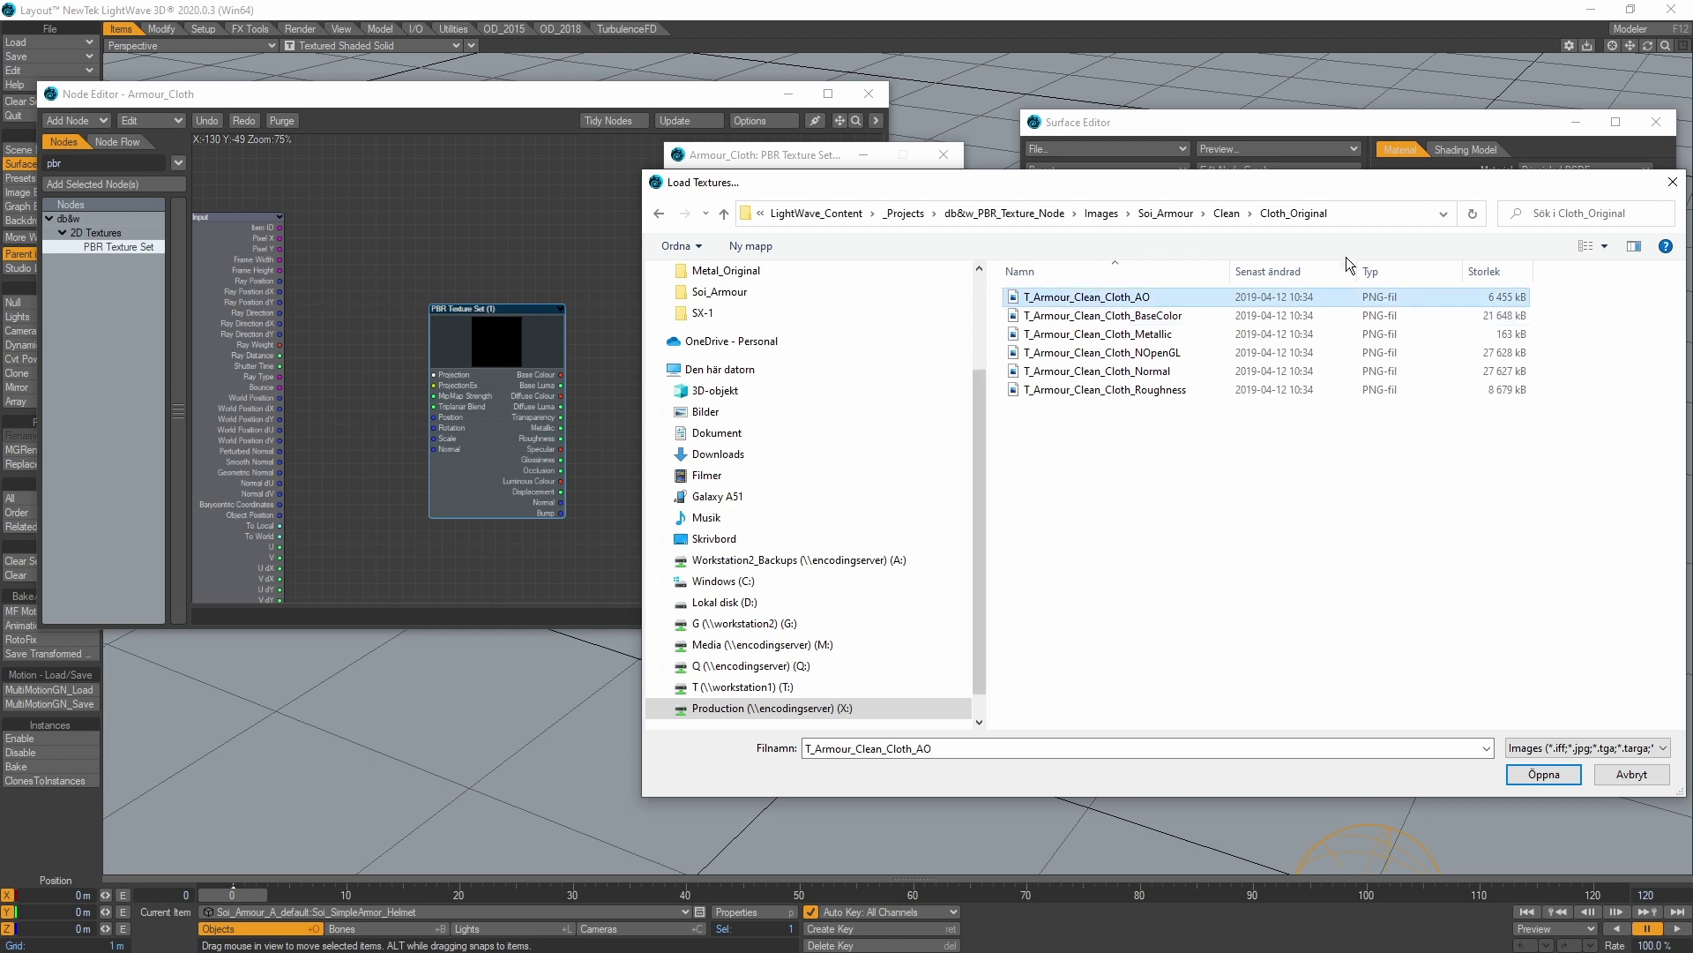
{"action": "left_click", "coordinate": [1539, 775]}
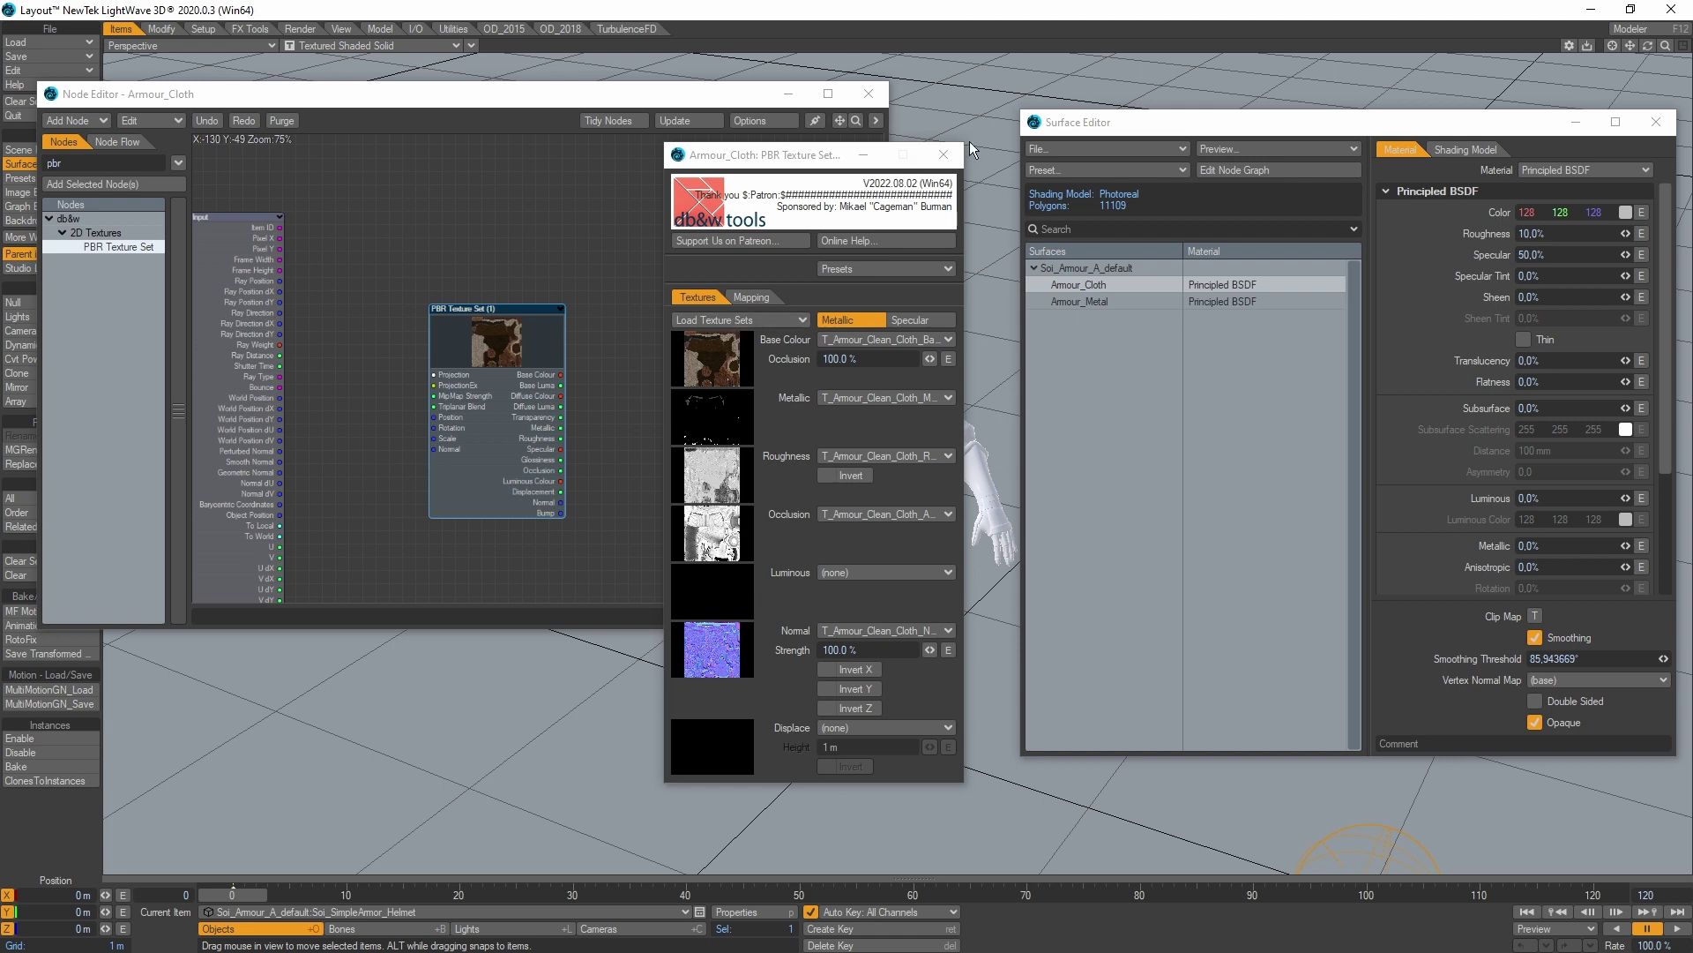
Connect the texture set's Base Colour, Metallic and Roughness to the Principled BSDF and its Normal to the Surface node, and close the network.
{"action": "left_click_drag", "start_coordinate": [794, 160], "coordinate": [1157, 169]}
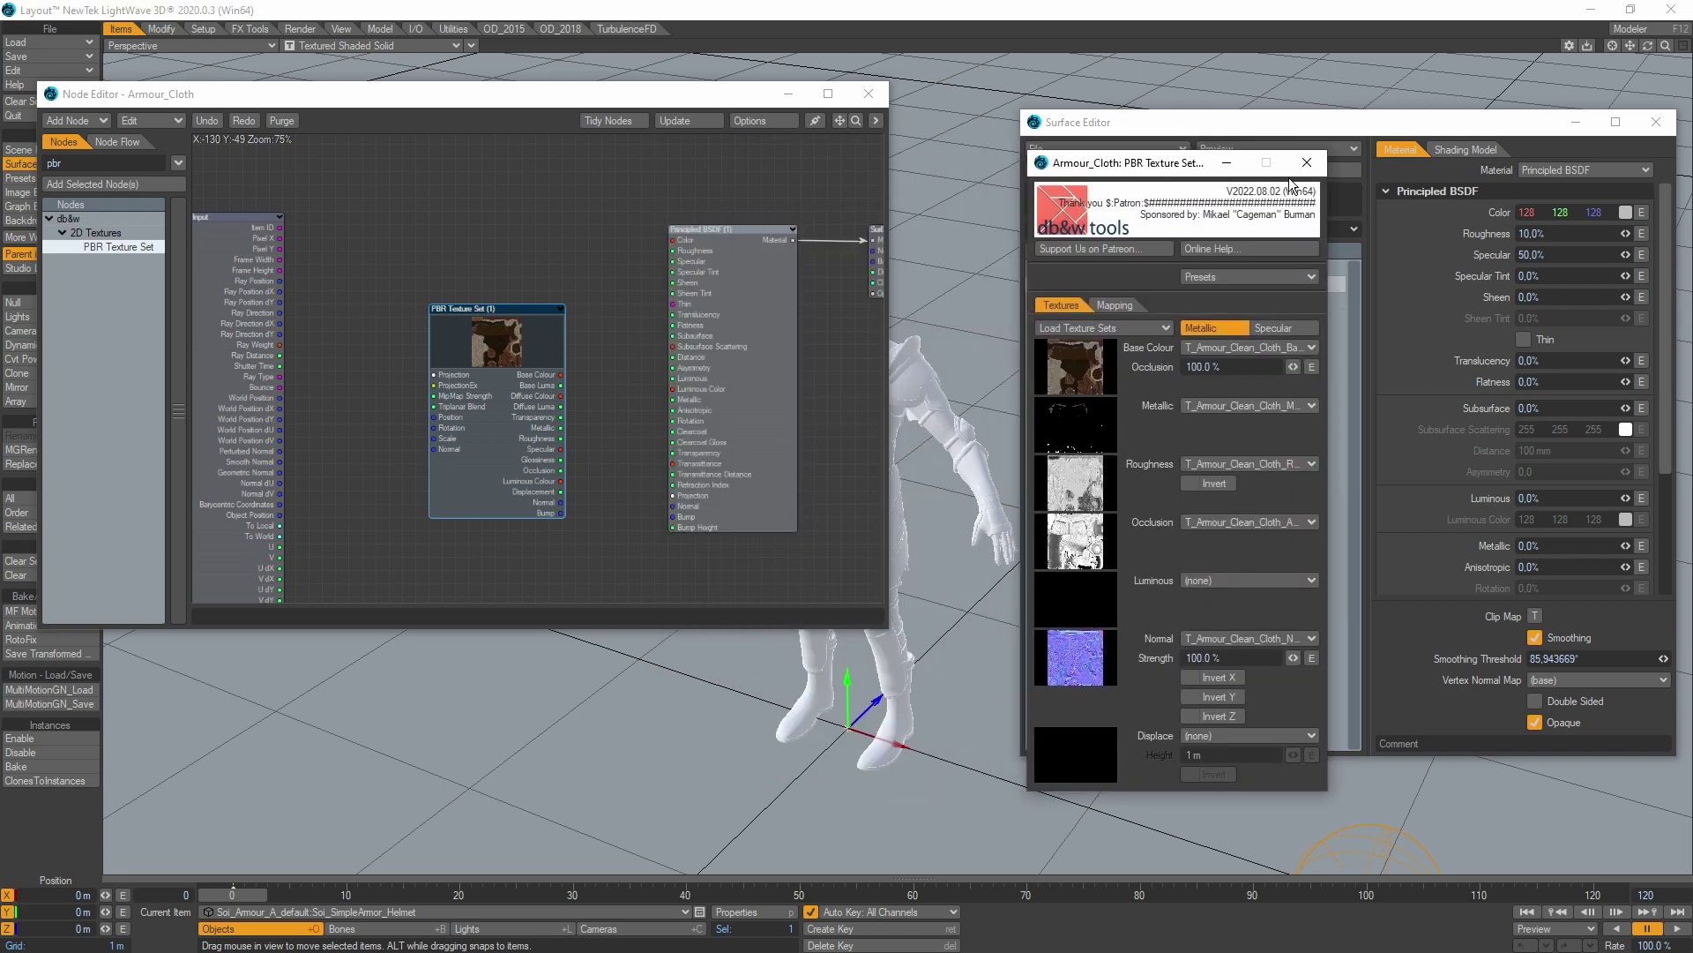
{"action": "left_click_drag", "start_coordinate": [561, 375], "coordinate": [703, 242]}
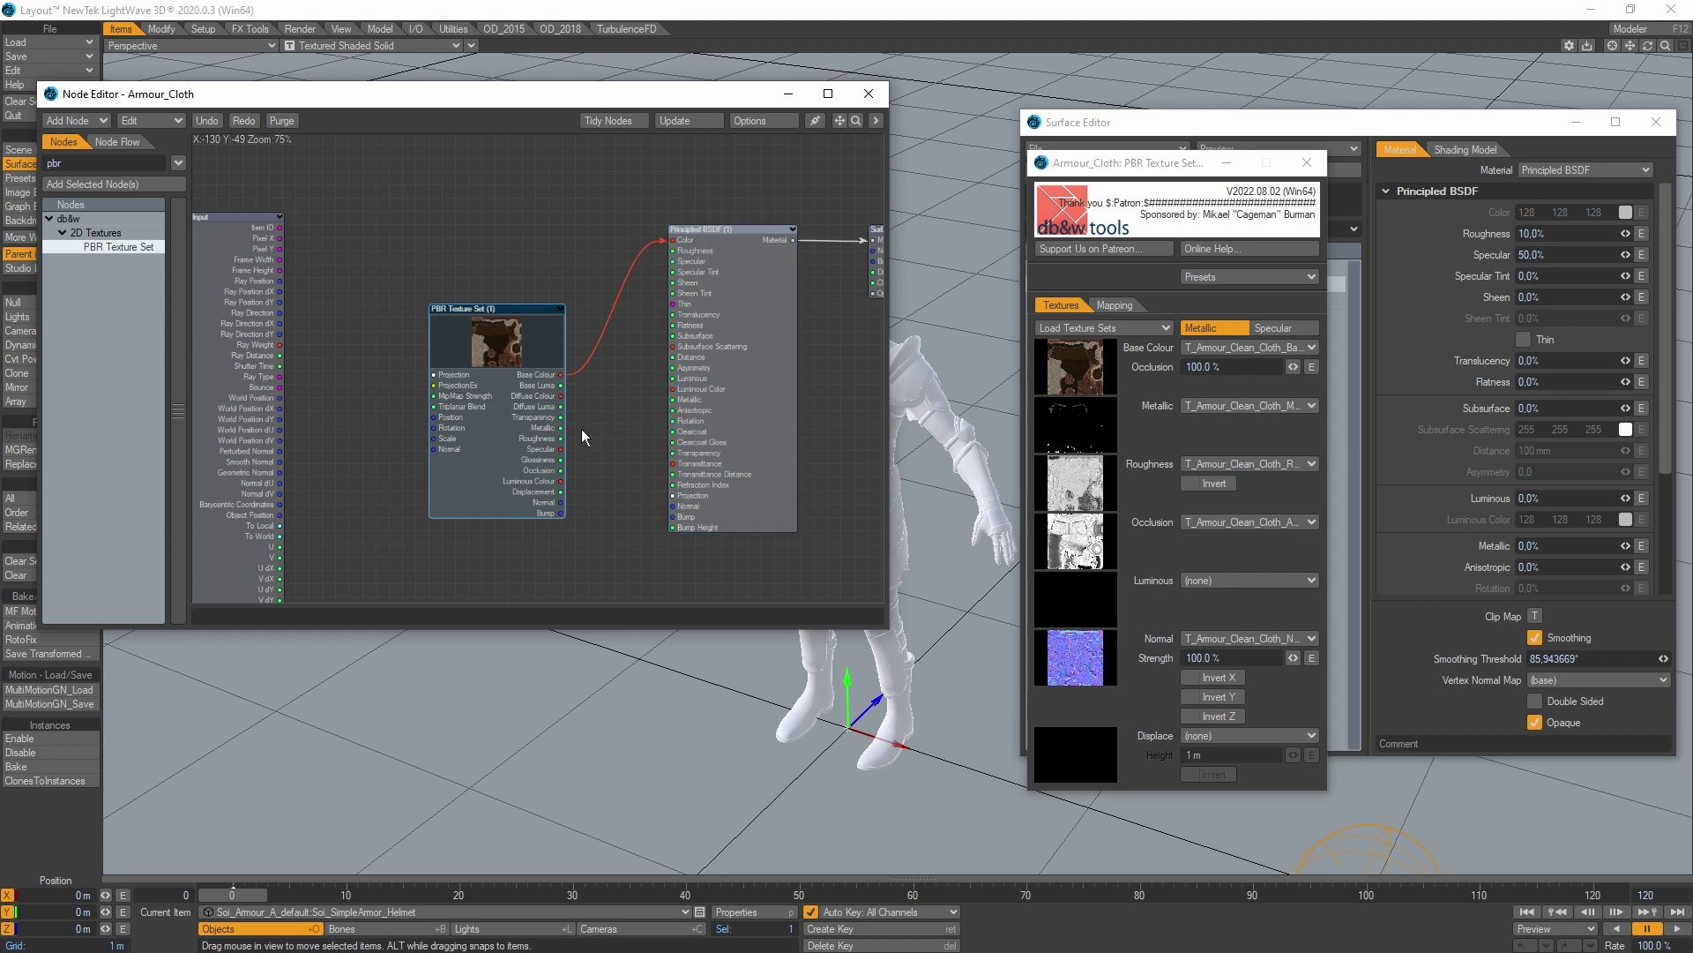
{"action": "left_click_drag", "start_coordinate": [561, 427], "coordinate": [729, 402]}
{"action": "left_click_drag", "start_coordinate": [856, 120], "coordinate": [873, 120]}
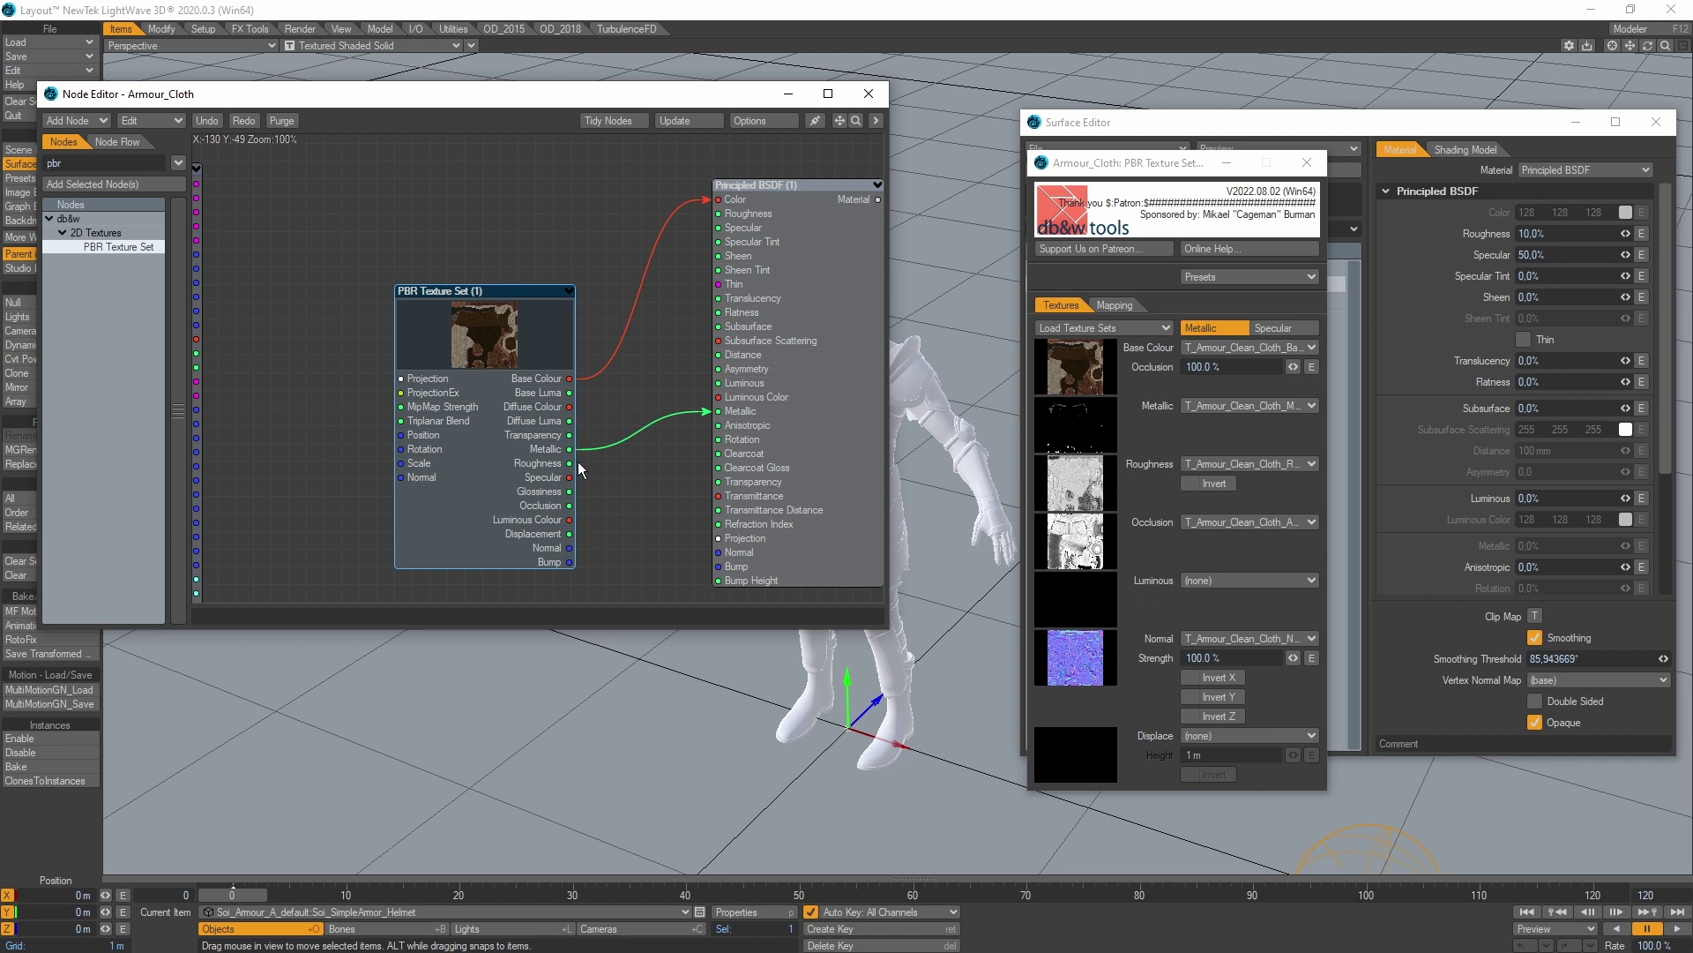
{"action": "left_click_drag", "start_coordinate": [570, 463], "coordinate": [725, 214]}
{"action": "left_click_drag", "start_coordinate": [637, 532], "coordinate": [799, 179]}
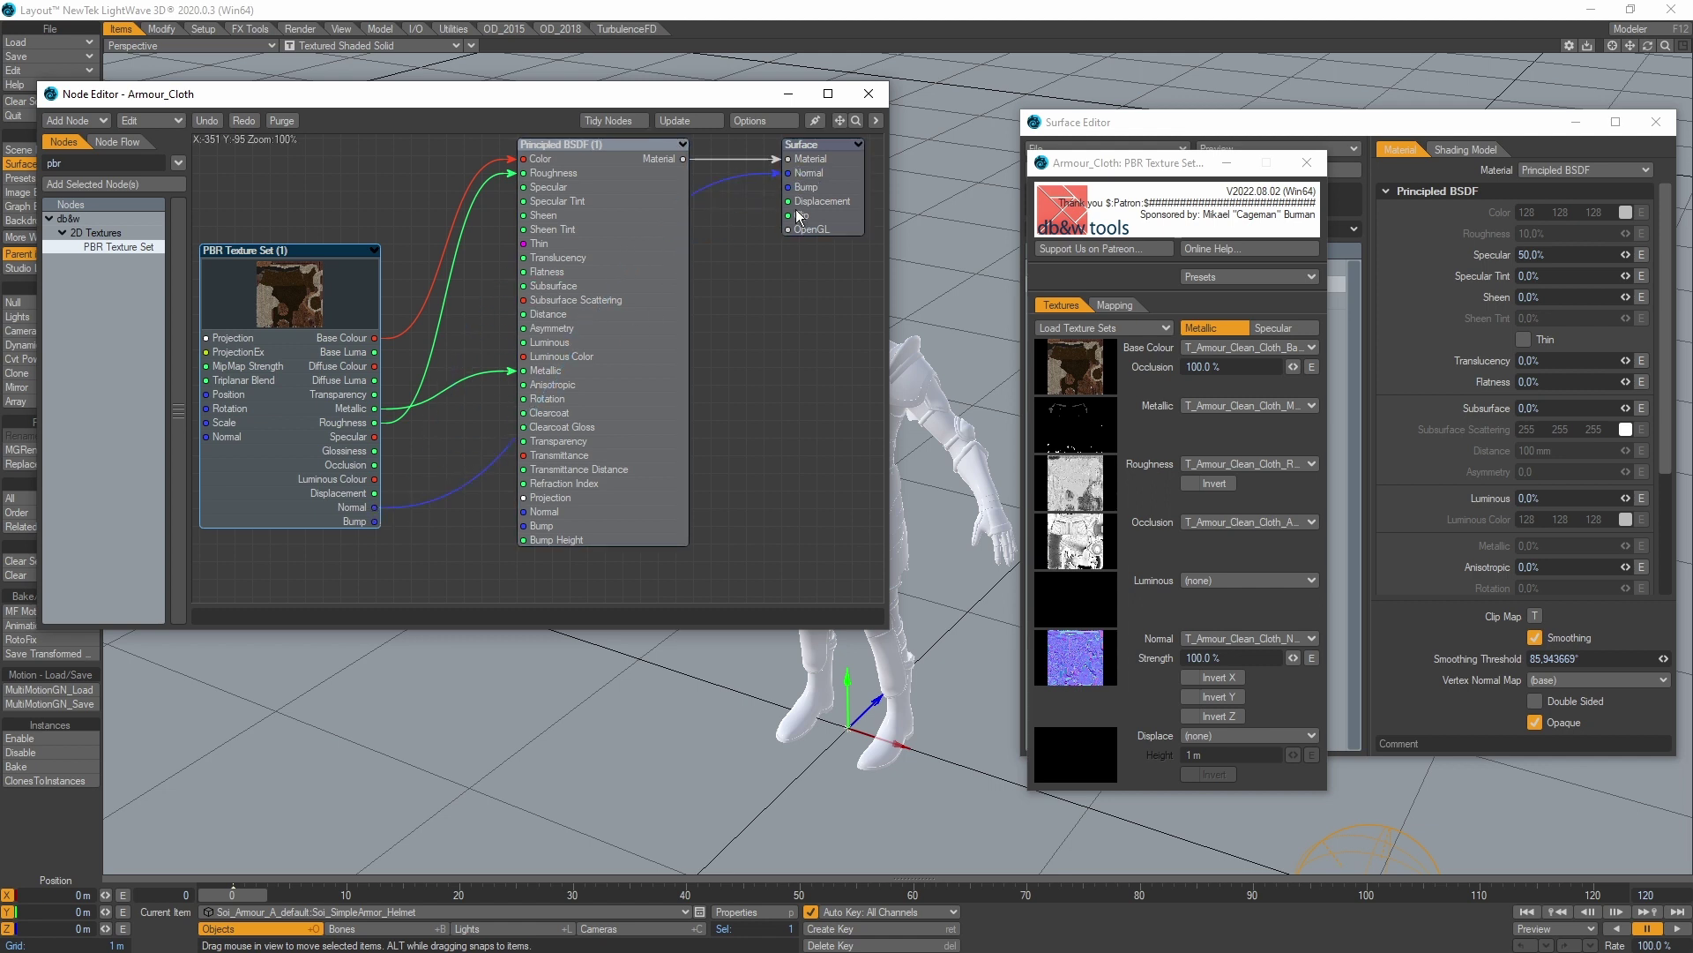
{"action": "left_click_drag", "start_coordinate": [761, 405], "coordinate": [817, 400]}
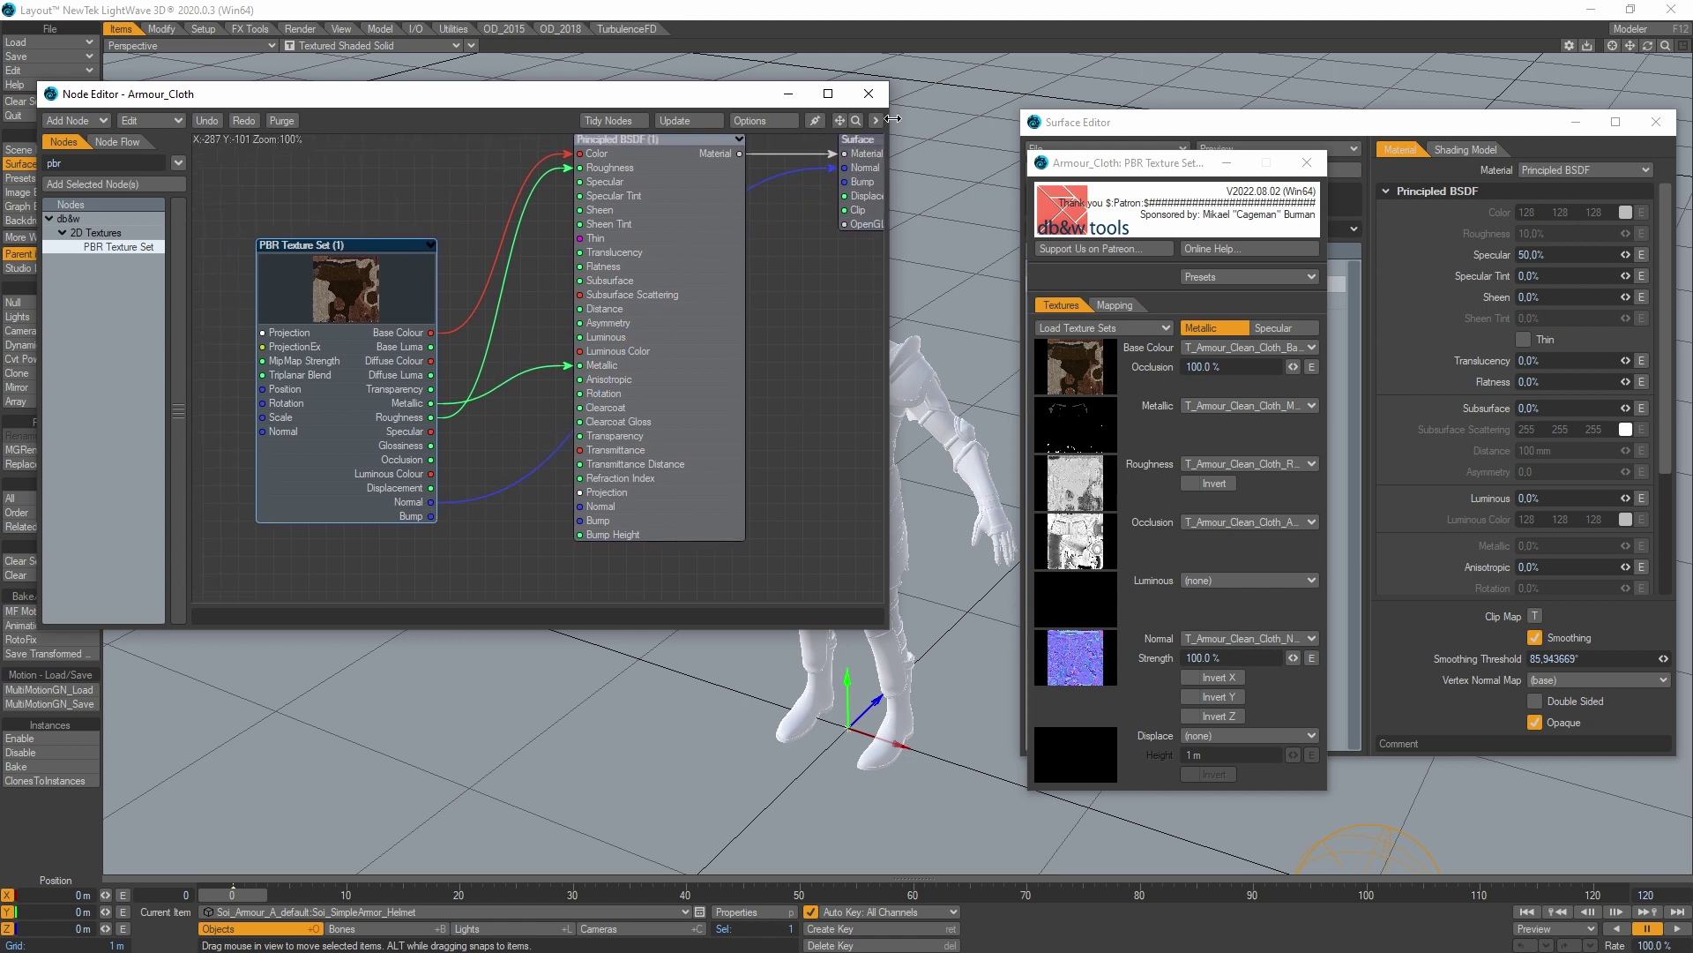
{"action": "left_click_drag", "start_coordinate": [350, 301], "coordinate": [402, 266]}
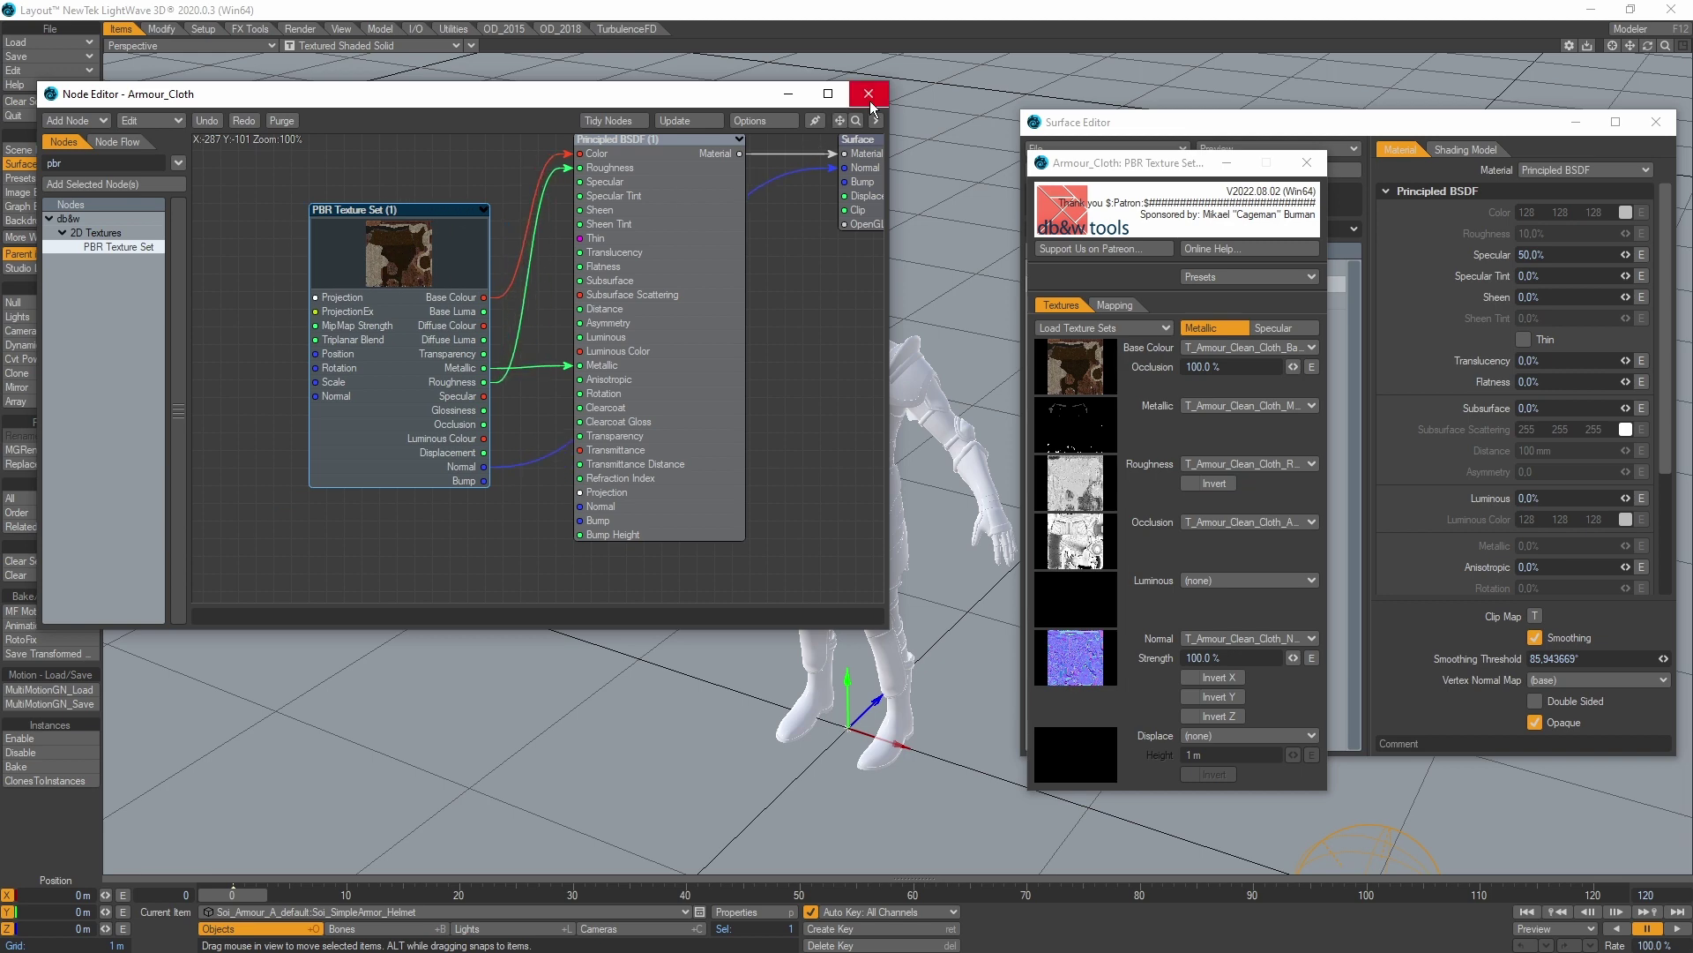
{"action": "left_click", "coordinate": [869, 94]}
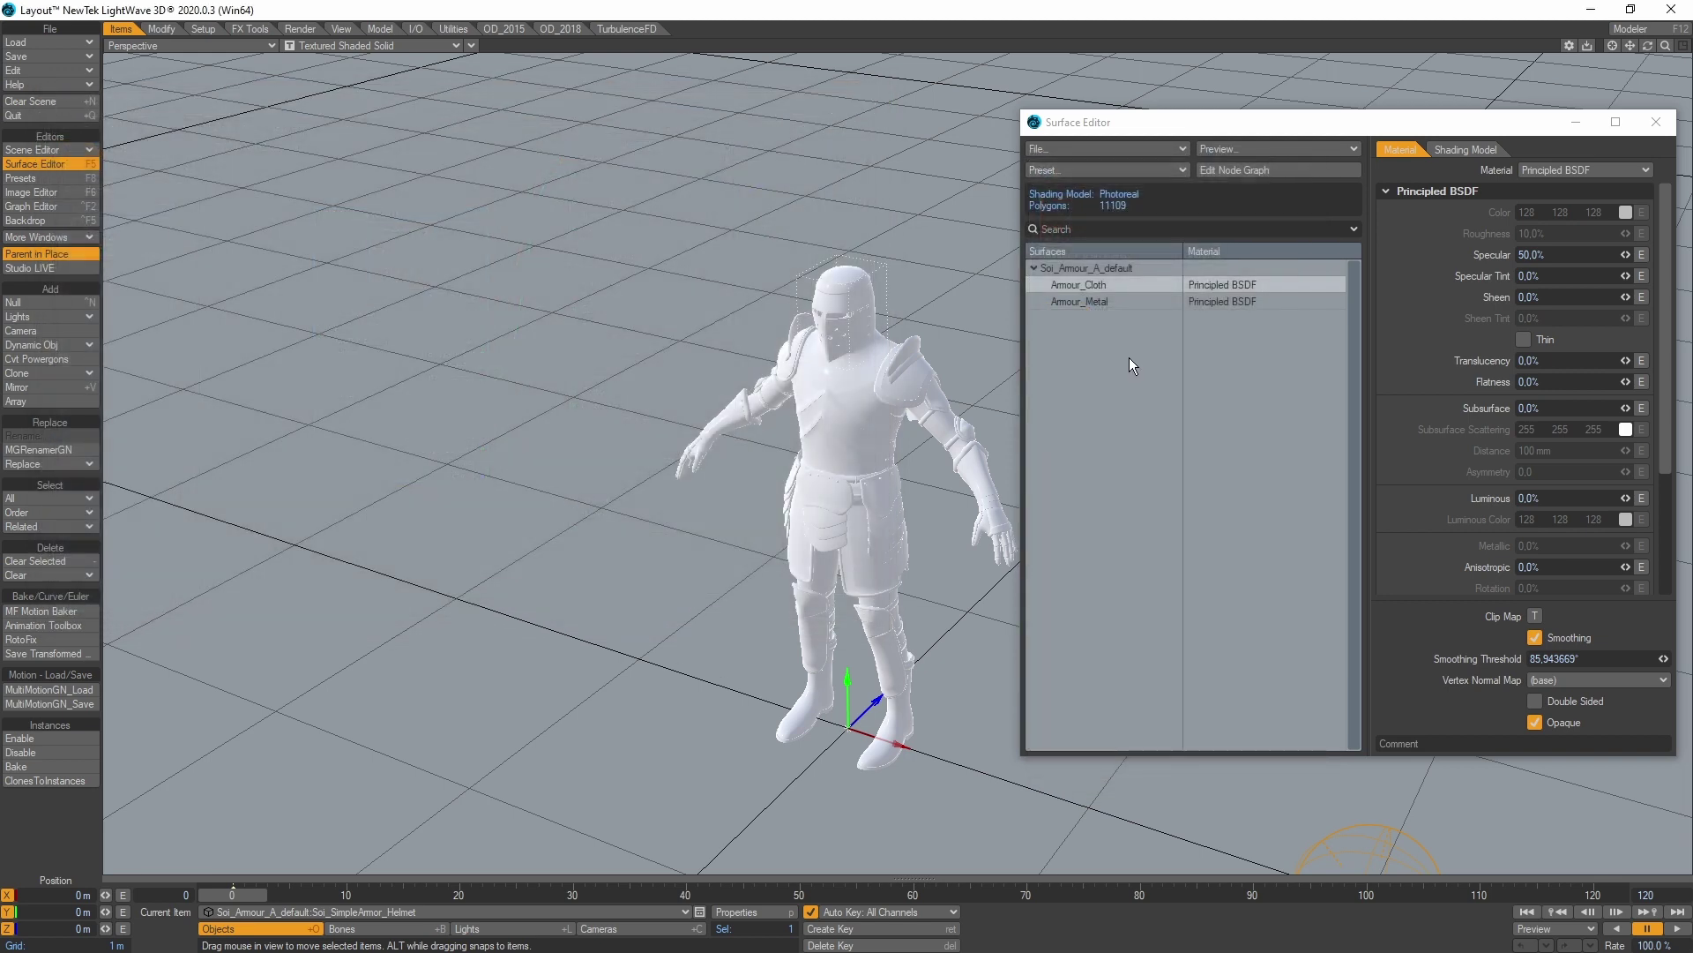
Open the Armour_Metal node network, paste the PBR Texture Set node beside the Principled BSDF and open its properties.
{"action": "left_click", "coordinate": [1221, 300]}
{"action": "left_click", "coordinate": [1257, 170]}
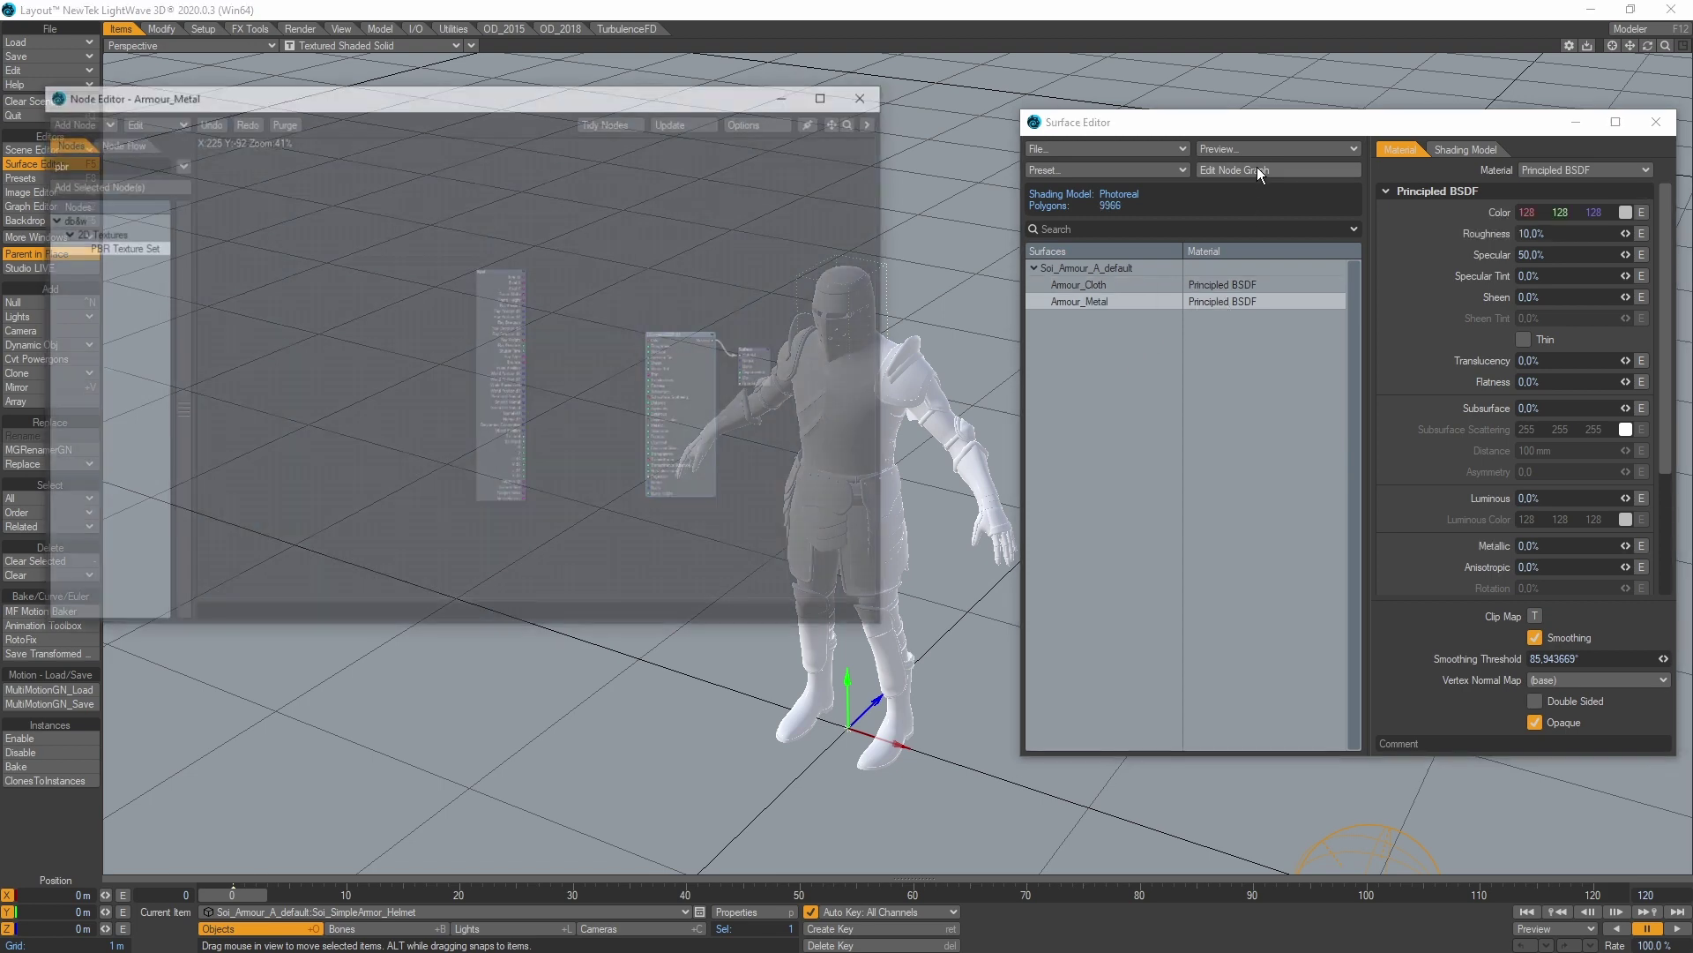
{"action": "scroll", "coordinate": [663, 389], "scroll_direction": "up", "scroll_amount": 5}
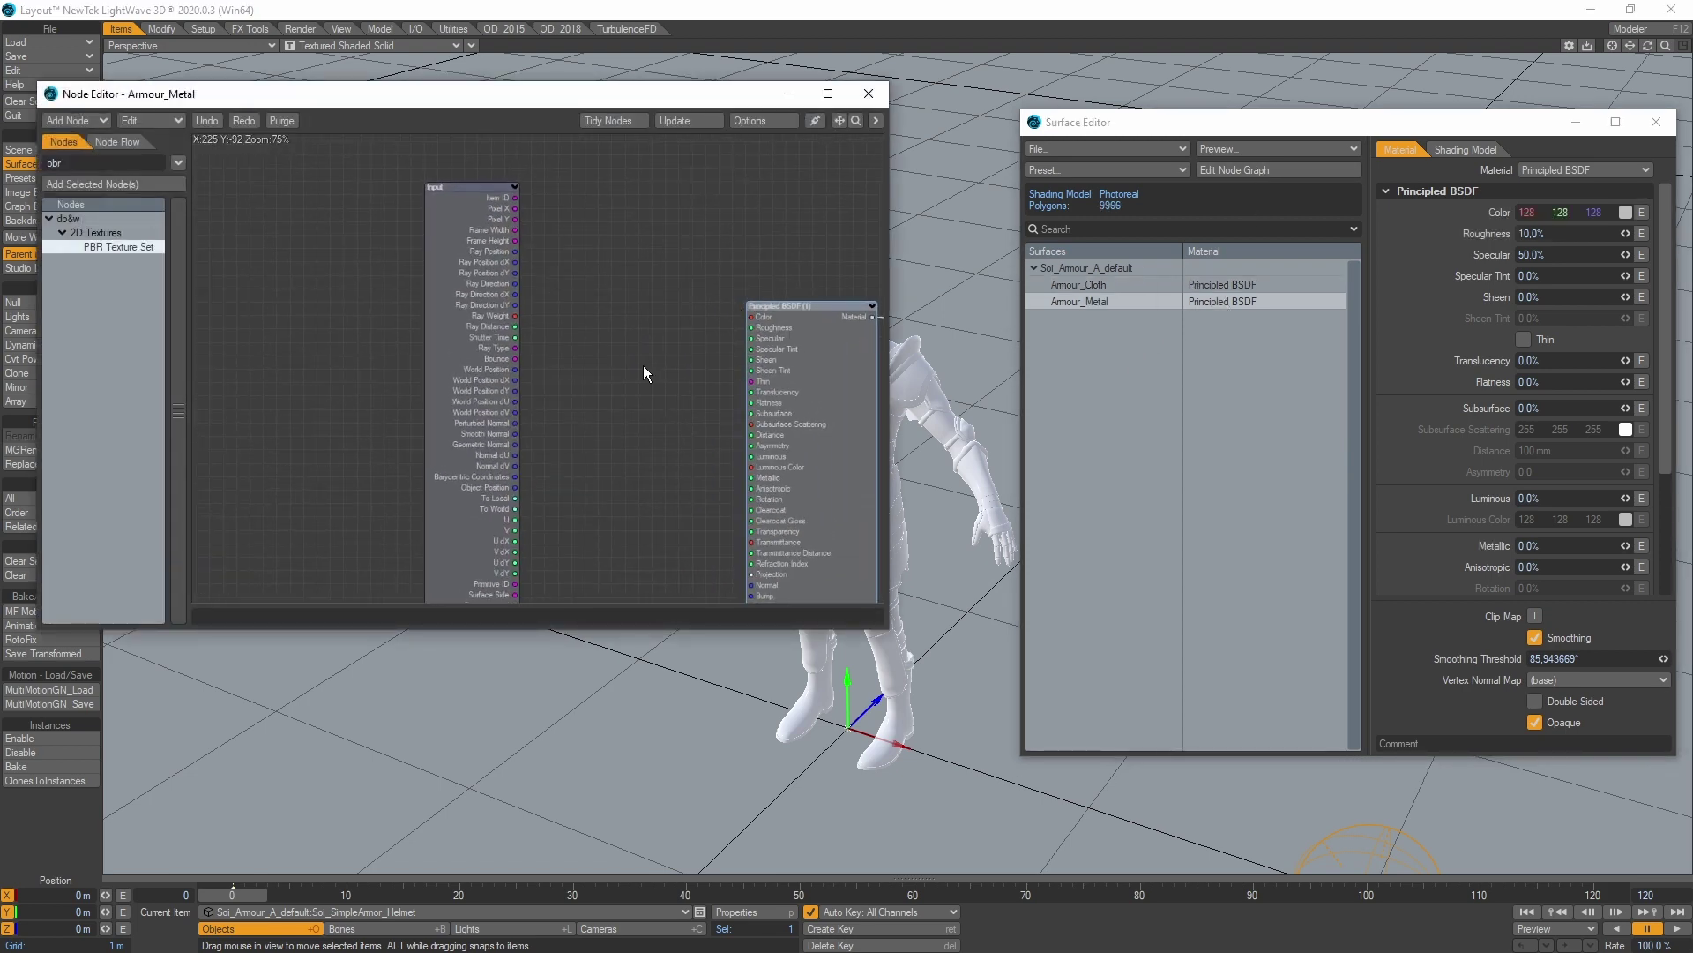
{"action": "left_click_drag", "start_coordinate": [551, 309], "coordinate": [628, 351]}
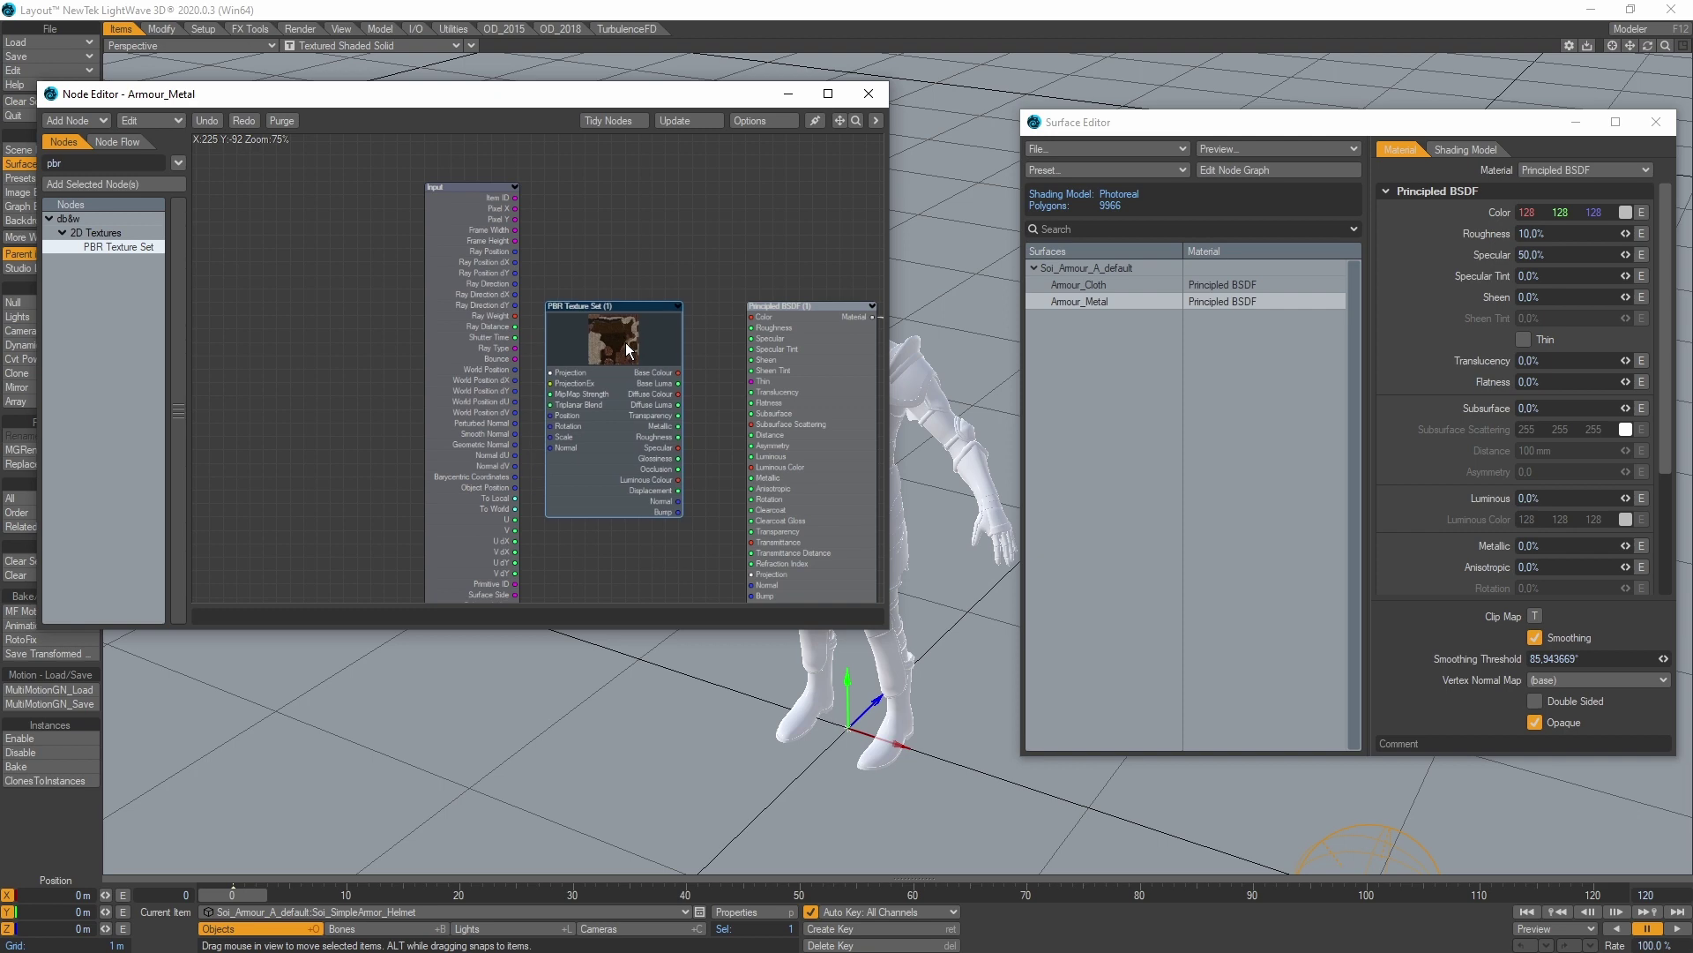
{"action": "double_click", "coordinate": [633, 350]}
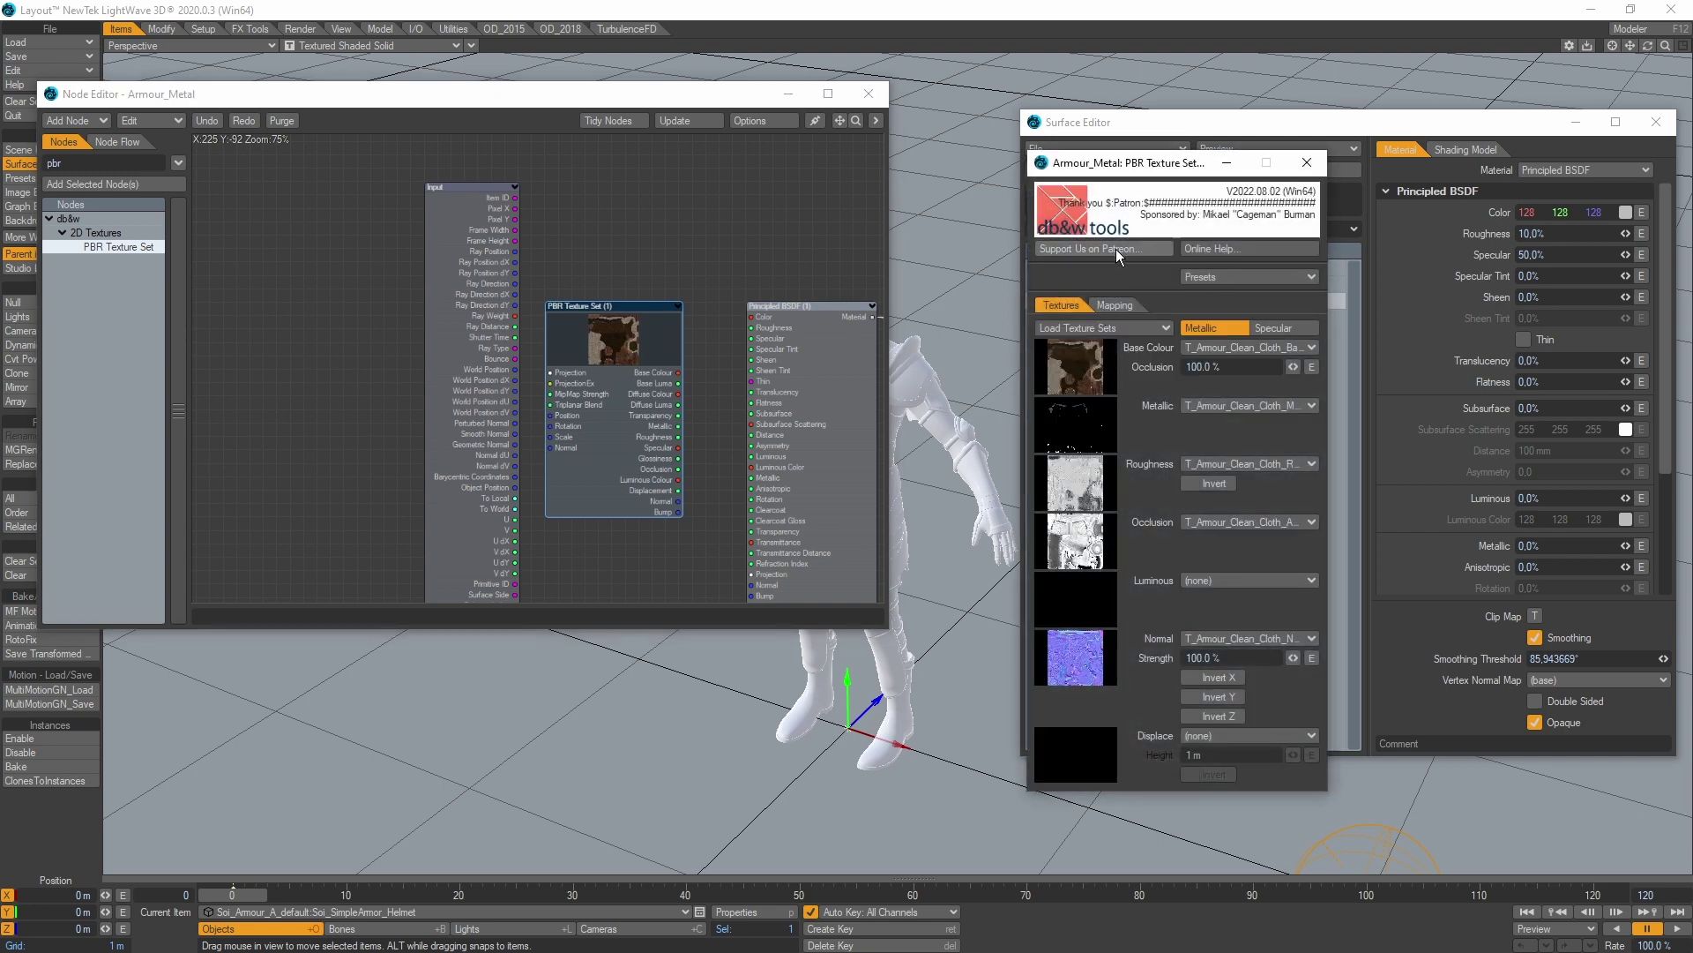
Replace the pasted node's textures with the metal set by loading T_Armour_Clean_Metal_AO from the Metal_Original folder.
{"action": "left_click", "coordinate": [1089, 327]}
{"action": "left_click", "coordinate": [1087, 340]}
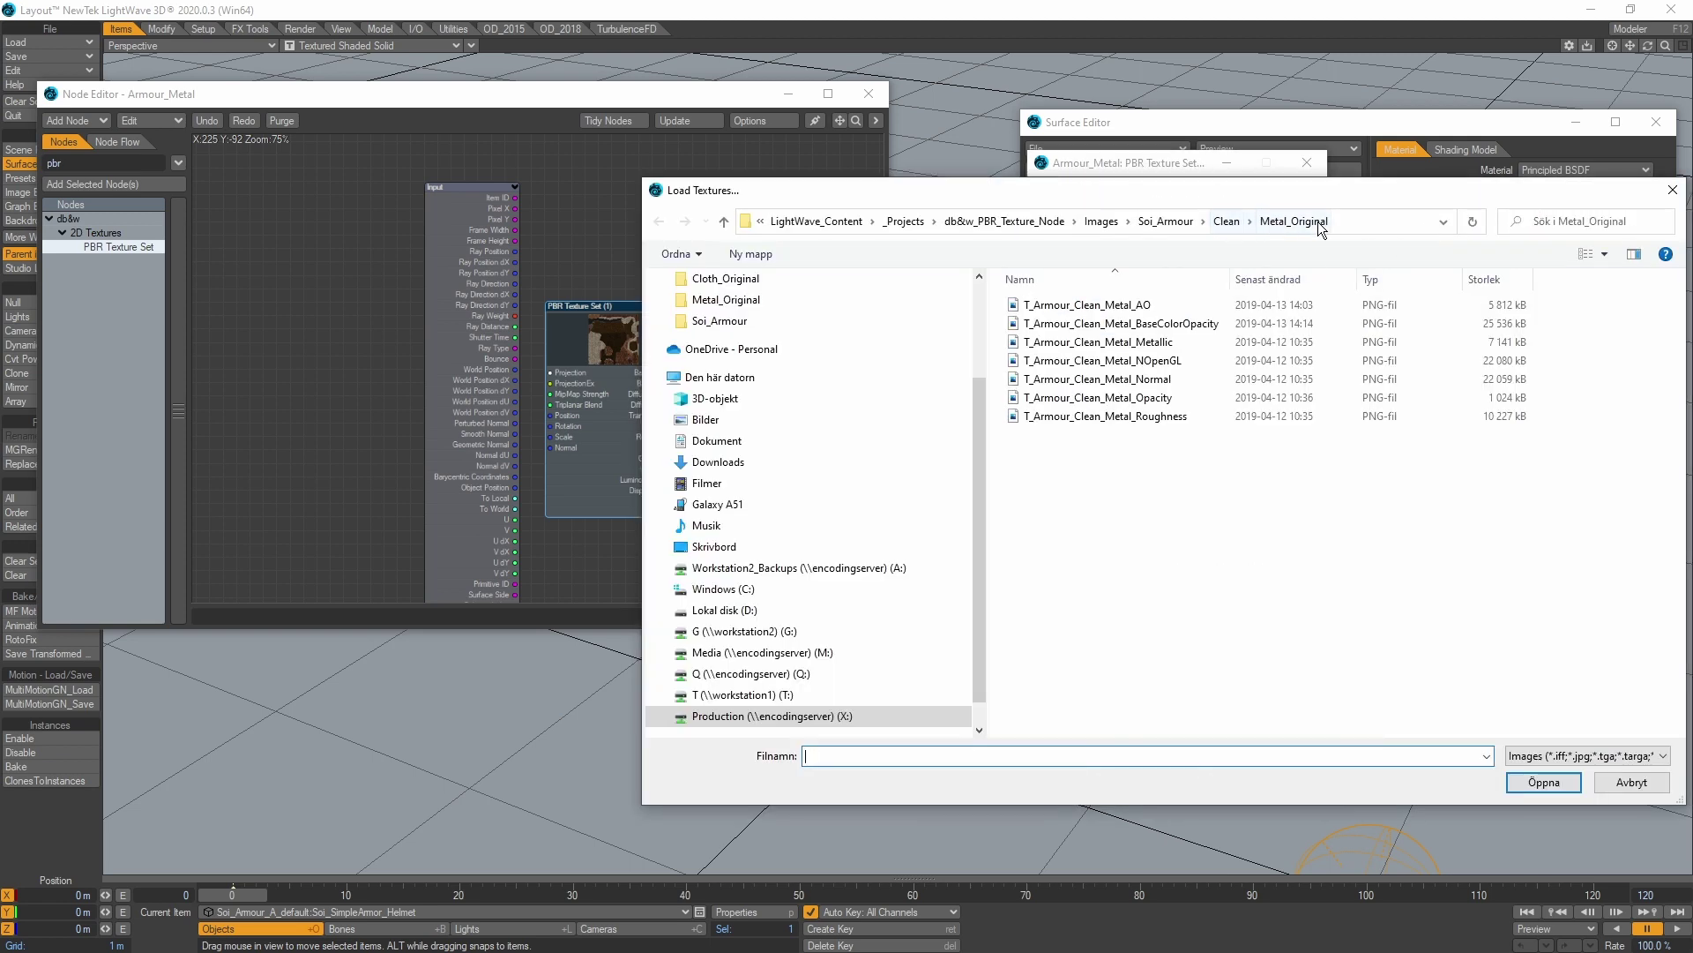
{"action": "left_click", "coordinate": [1087, 305]}
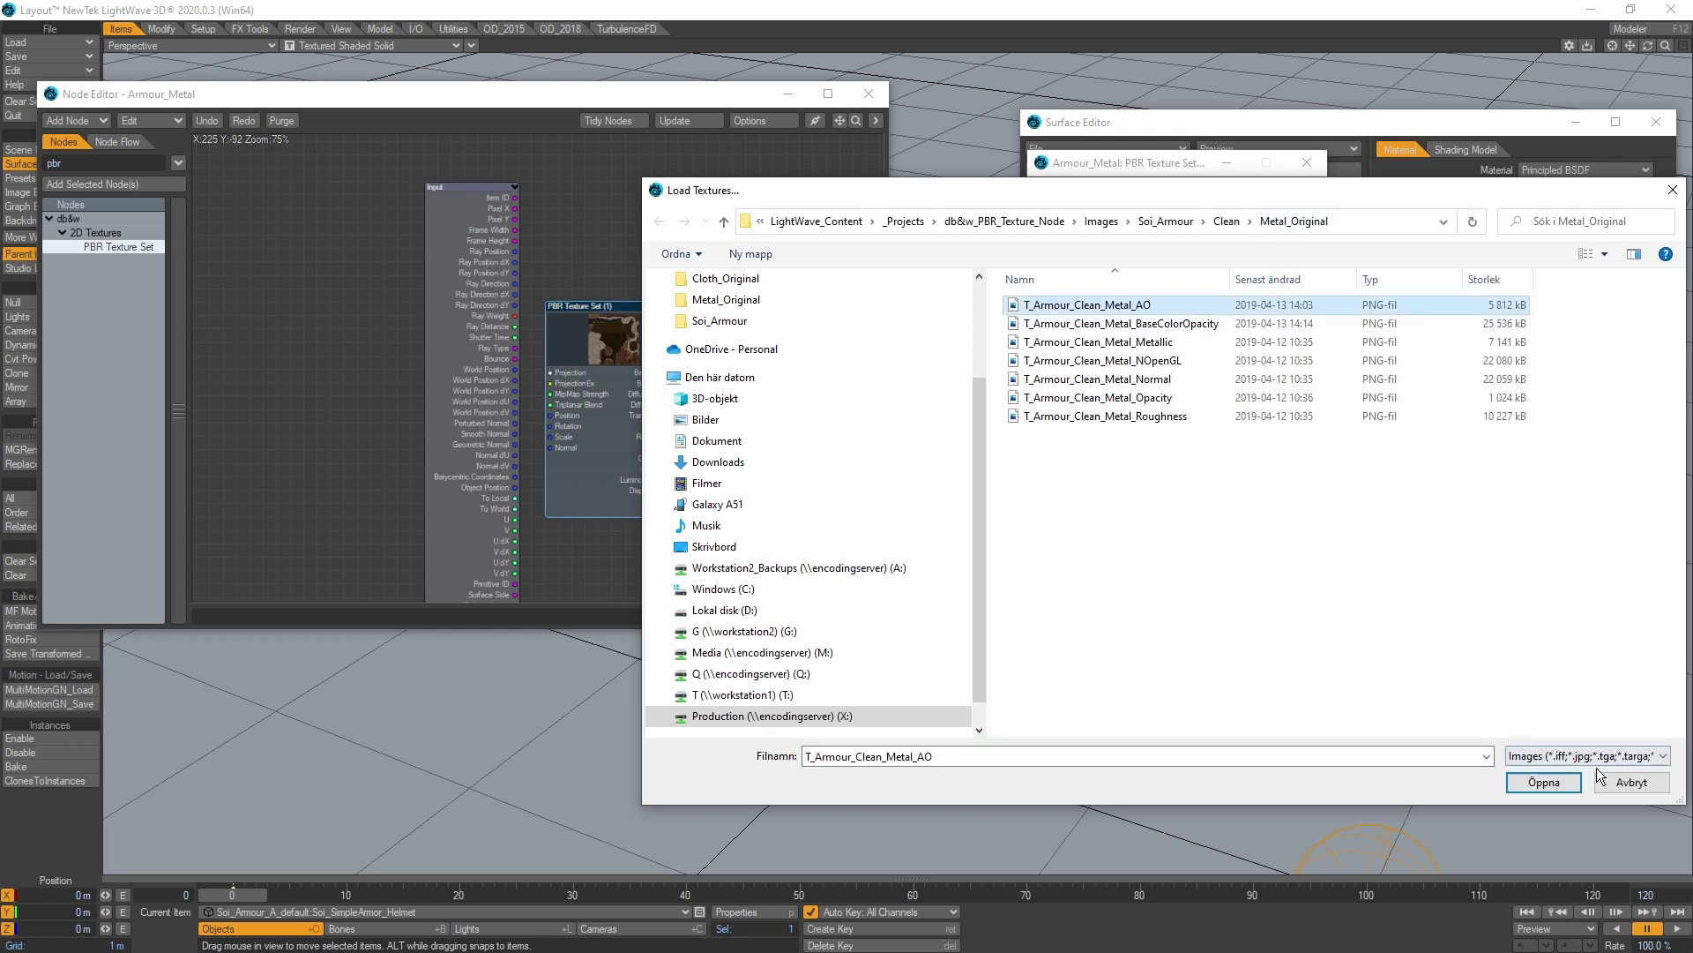
{"action": "left_click", "coordinate": [1544, 782]}
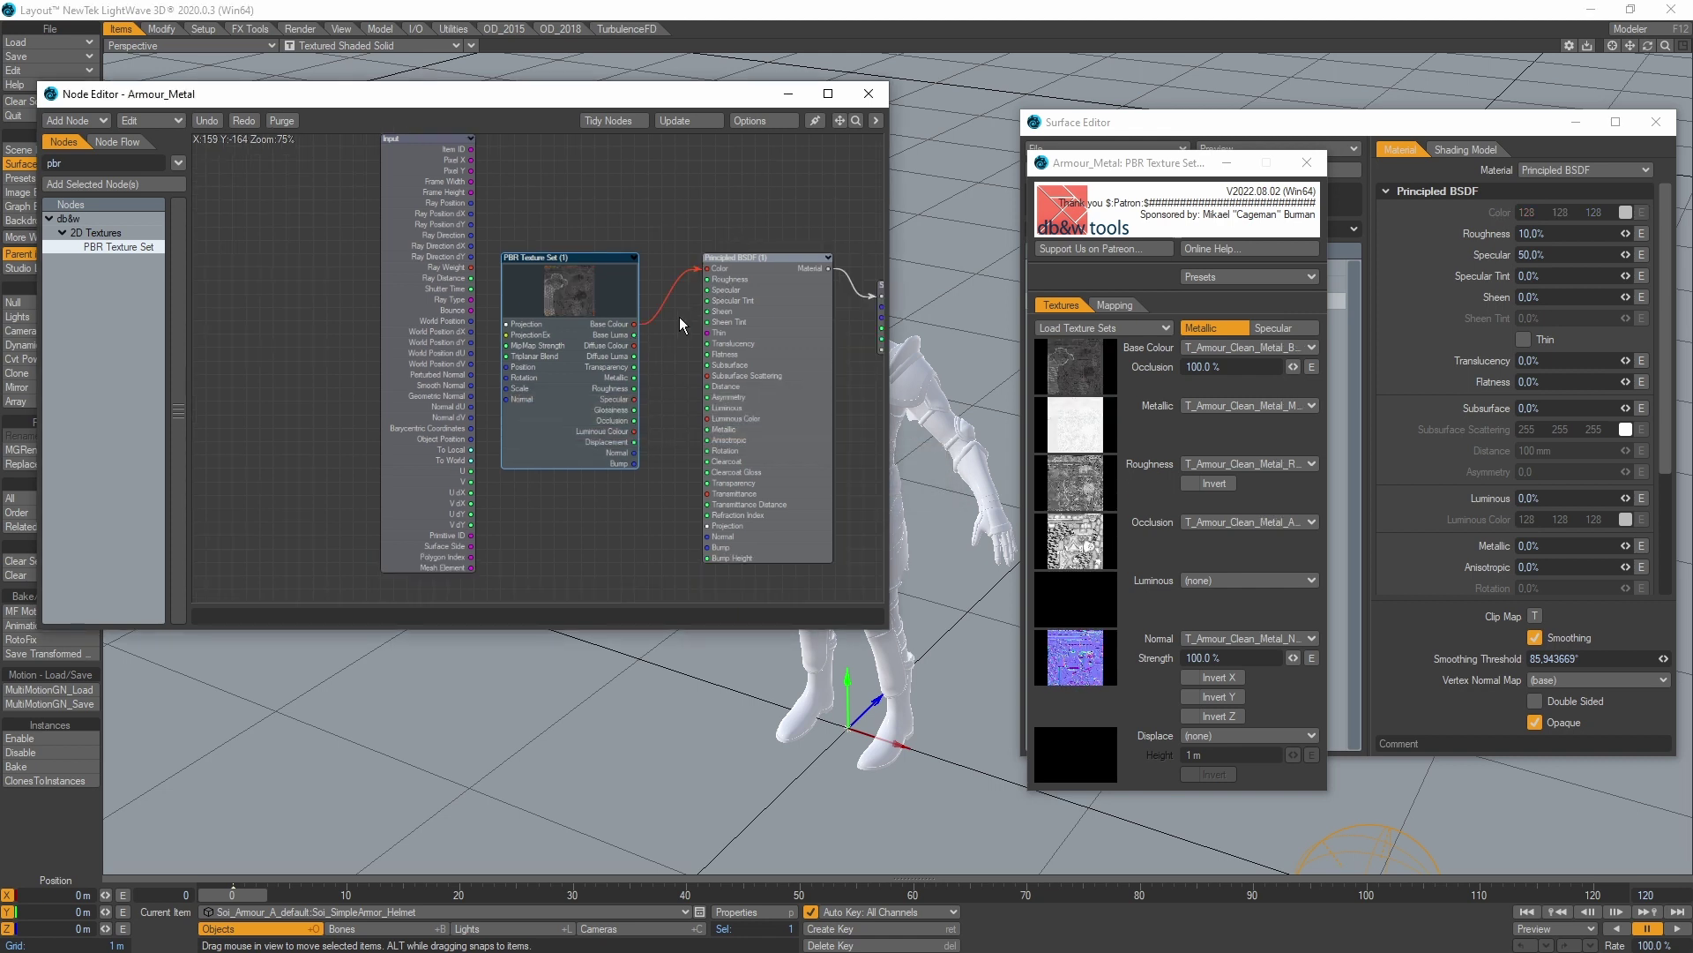
Wire the metal set's Base Colour, Metallic and Roughness into the Principled BSDF and its Normal into the Surface node, and close the network.
{"action": "left_click", "coordinate": [855, 122]}
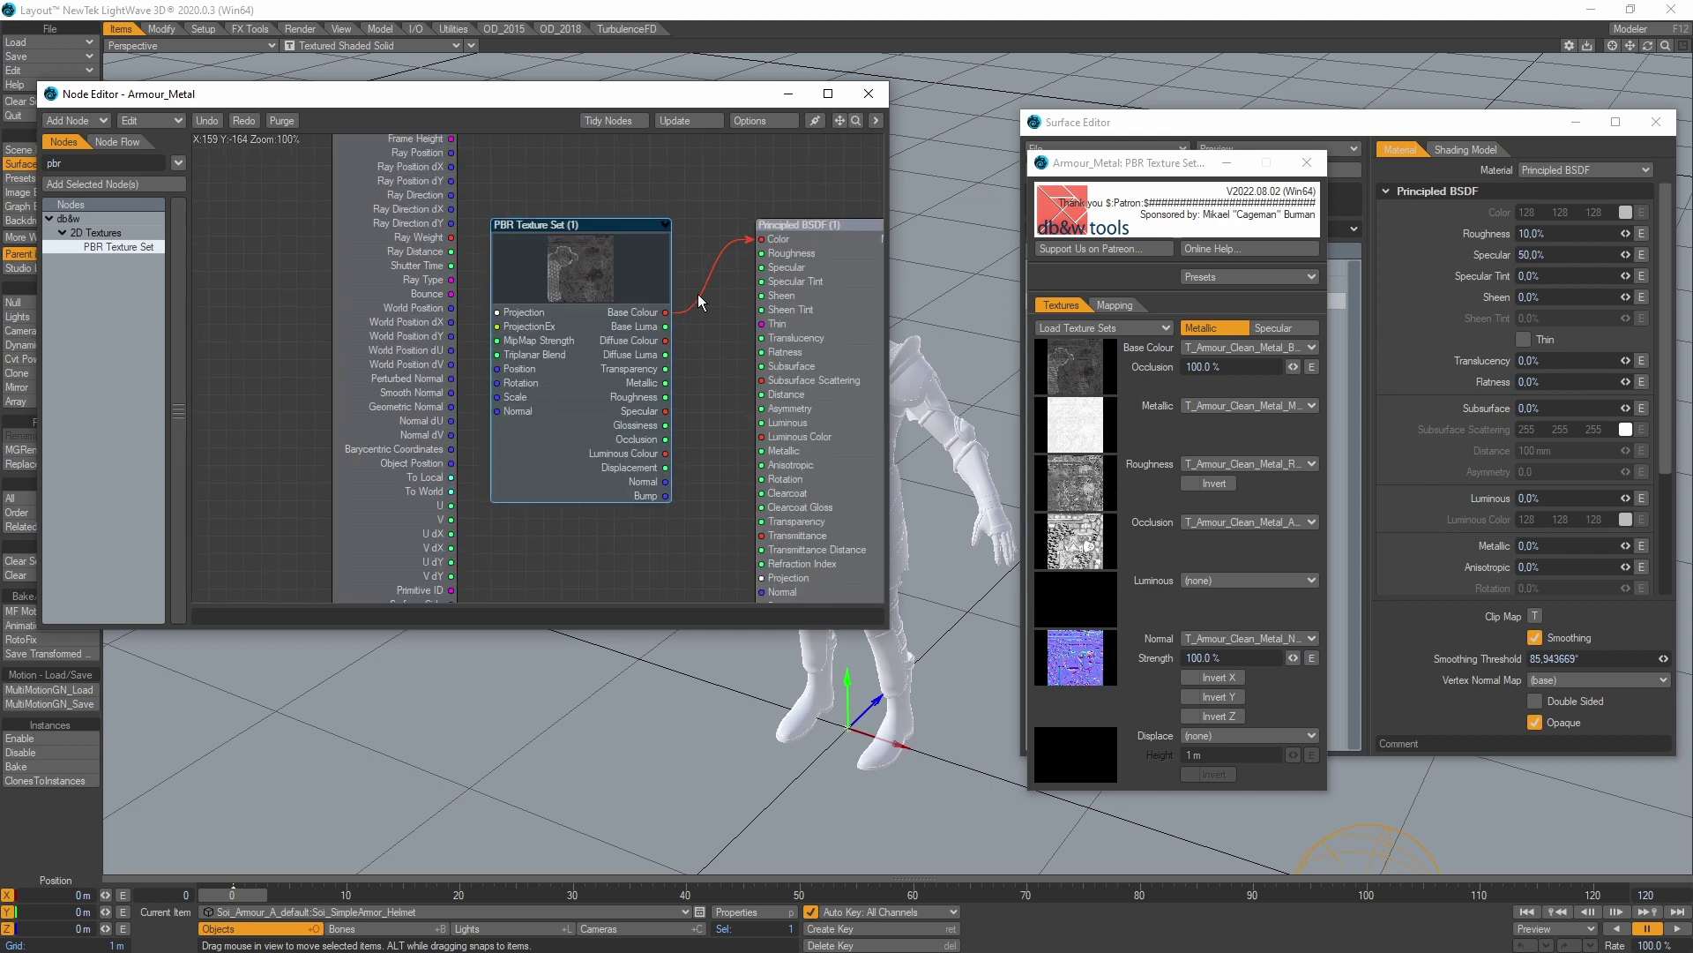
{"action": "left_click_drag", "start_coordinate": [667, 384], "coordinate": [788, 450]}
{"action": "left_click_drag", "start_coordinate": [668, 397], "coordinate": [842, 256]}
{"action": "left_click_drag", "start_coordinate": [668, 487], "coordinate": [791, 288]}
{"action": "left_click", "coordinate": [869, 94]}
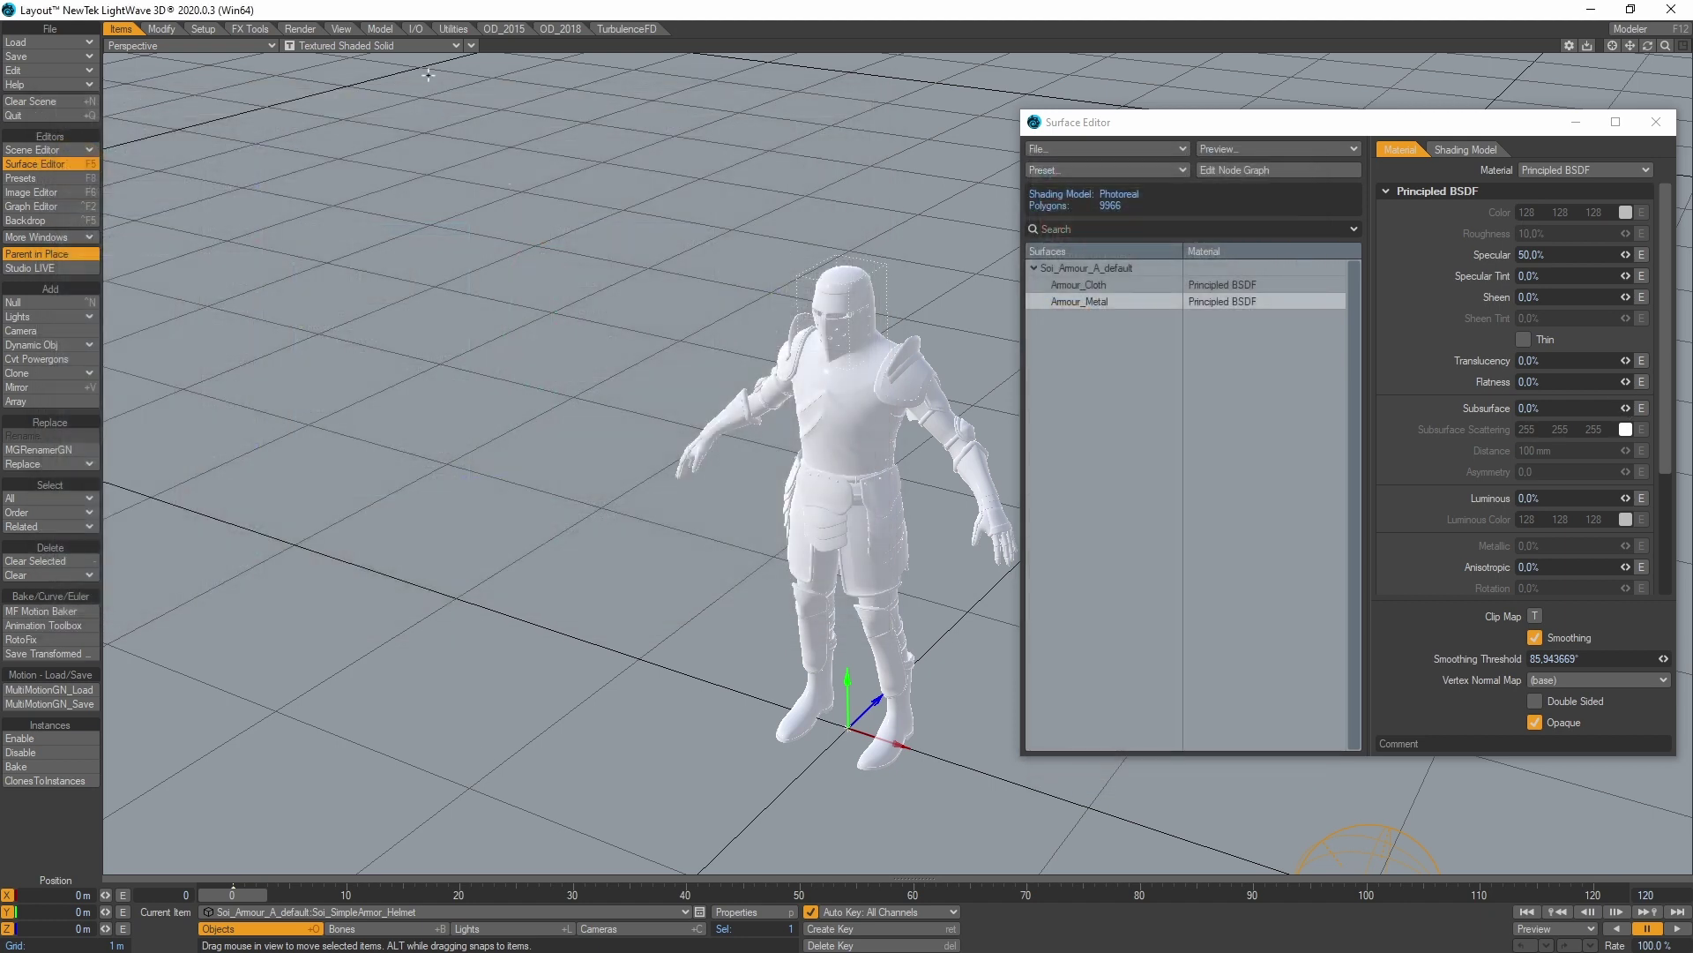
Switch the Perspective viewport's shading to VPR to render the textured knight.
{"action": "left_click", "coordinate": [381, 46]}
{"action": "left_click", "coordinate": [331, 124]}
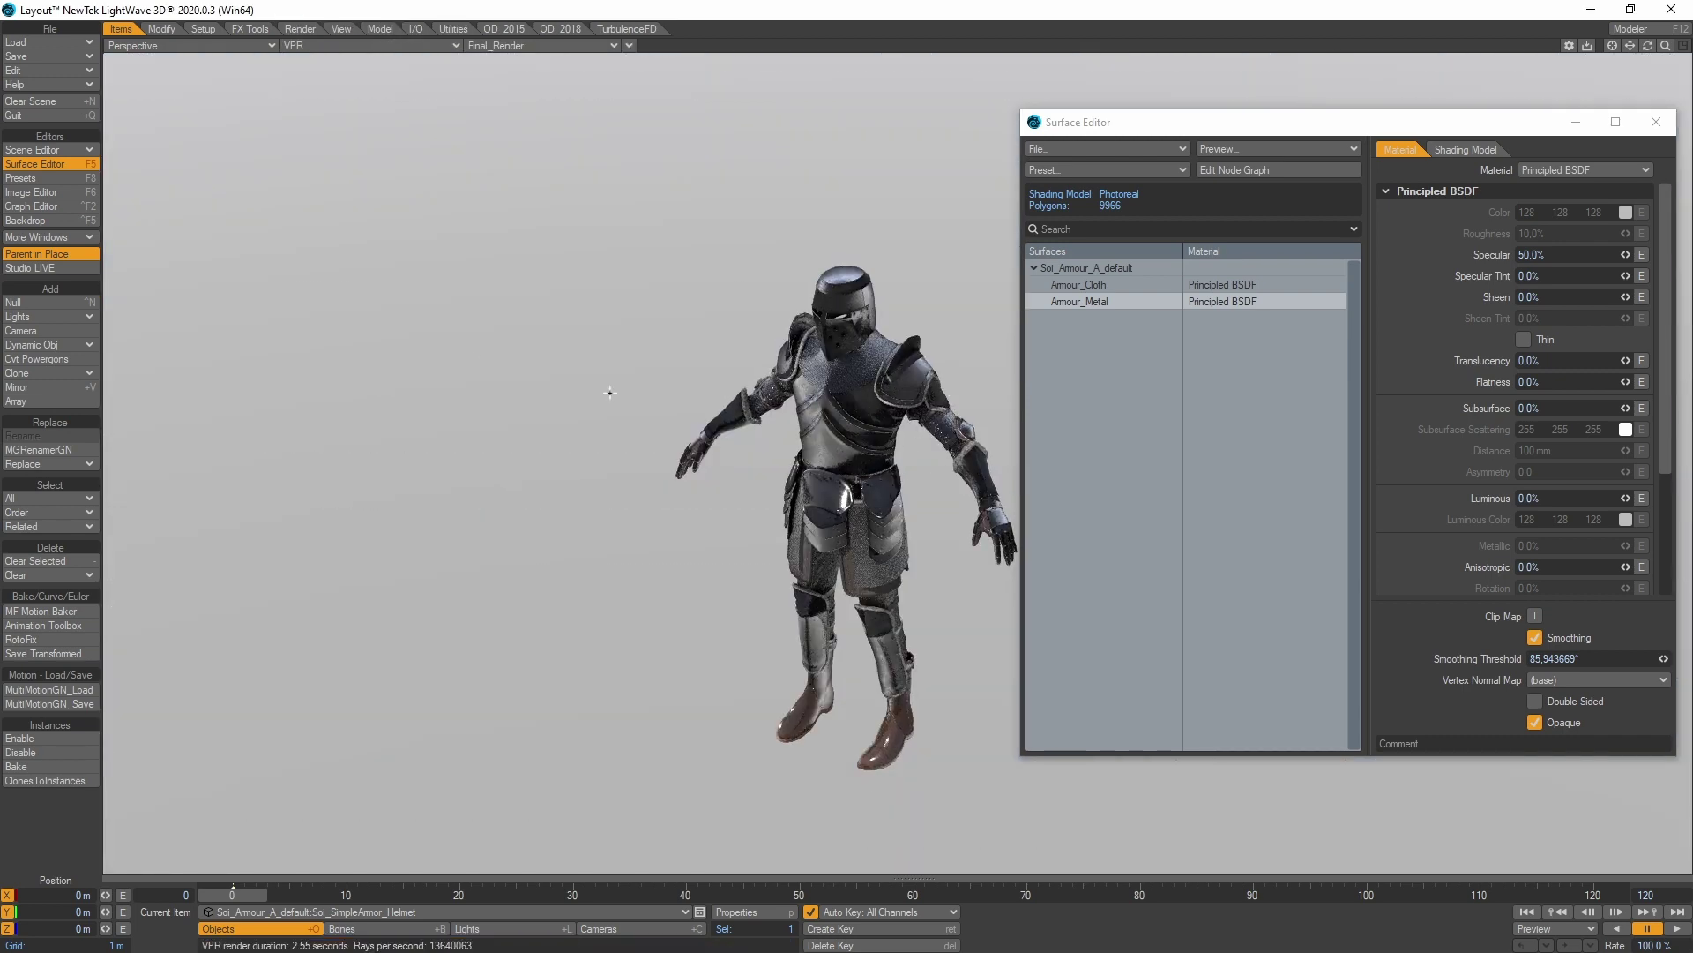
Set the RGB and alpha color spaces to Linear for all loaded images except Cloth_BaseColor and Metal_BaseColorOpacity in the Image Editor, and inspect the rendered knight.
{"action": "left_click", "coordinate": [35, 192]}
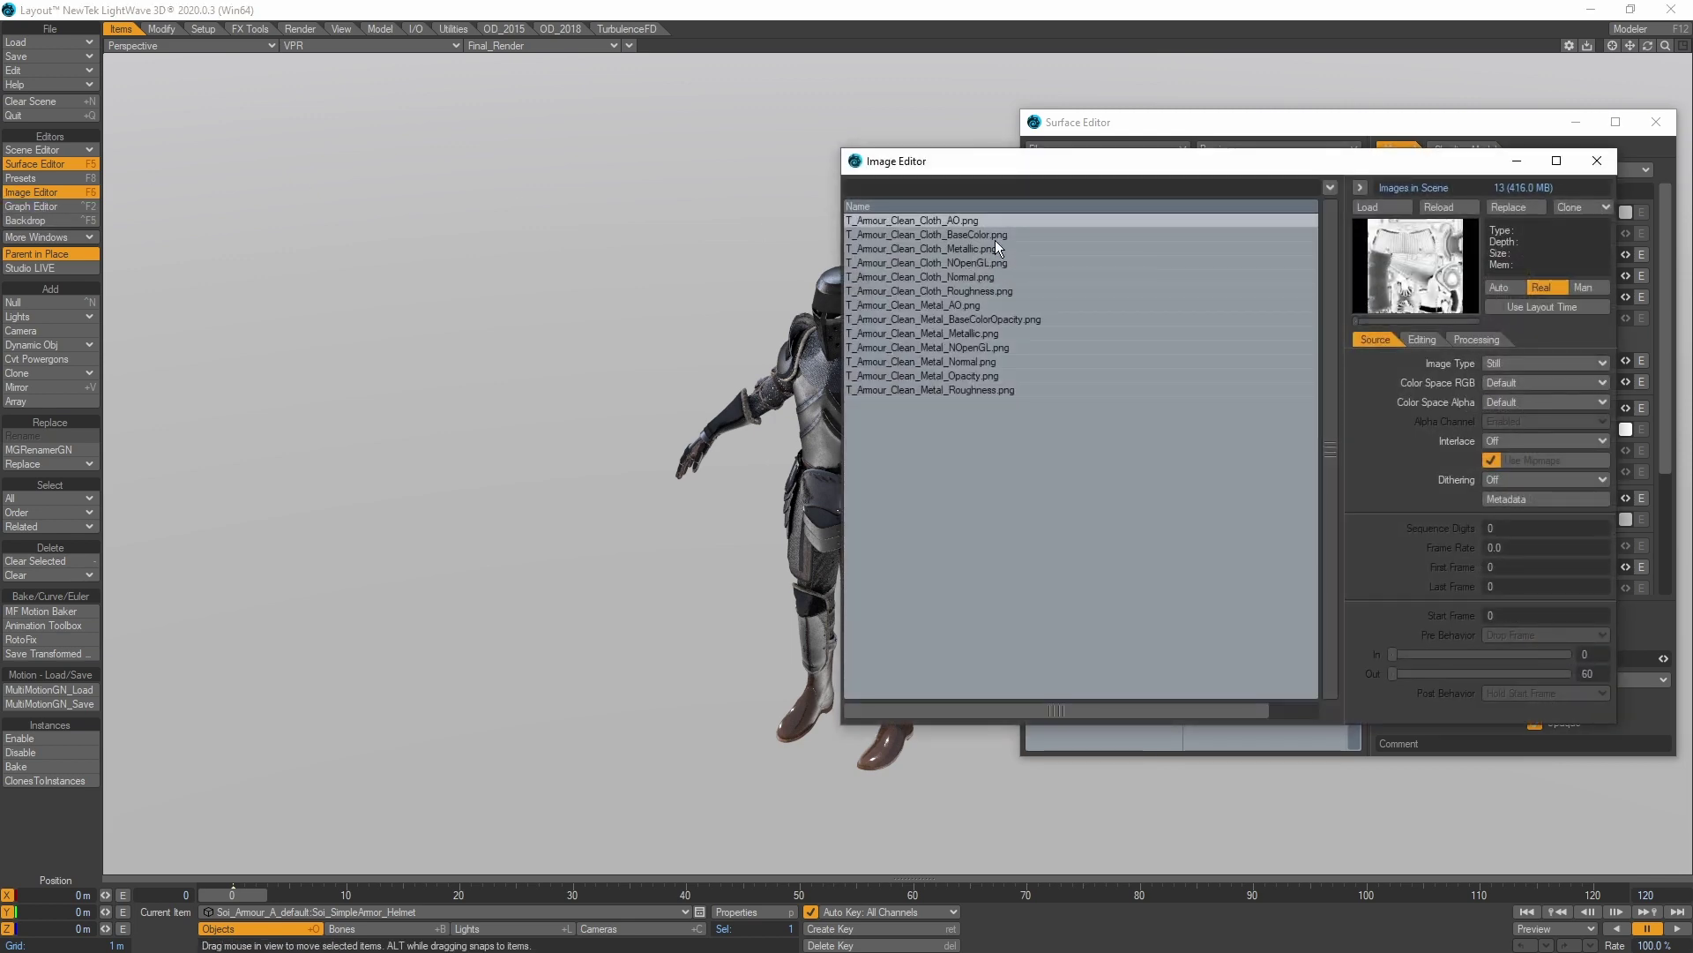
{"action": "left_click", "coordinate": [998, 247]}
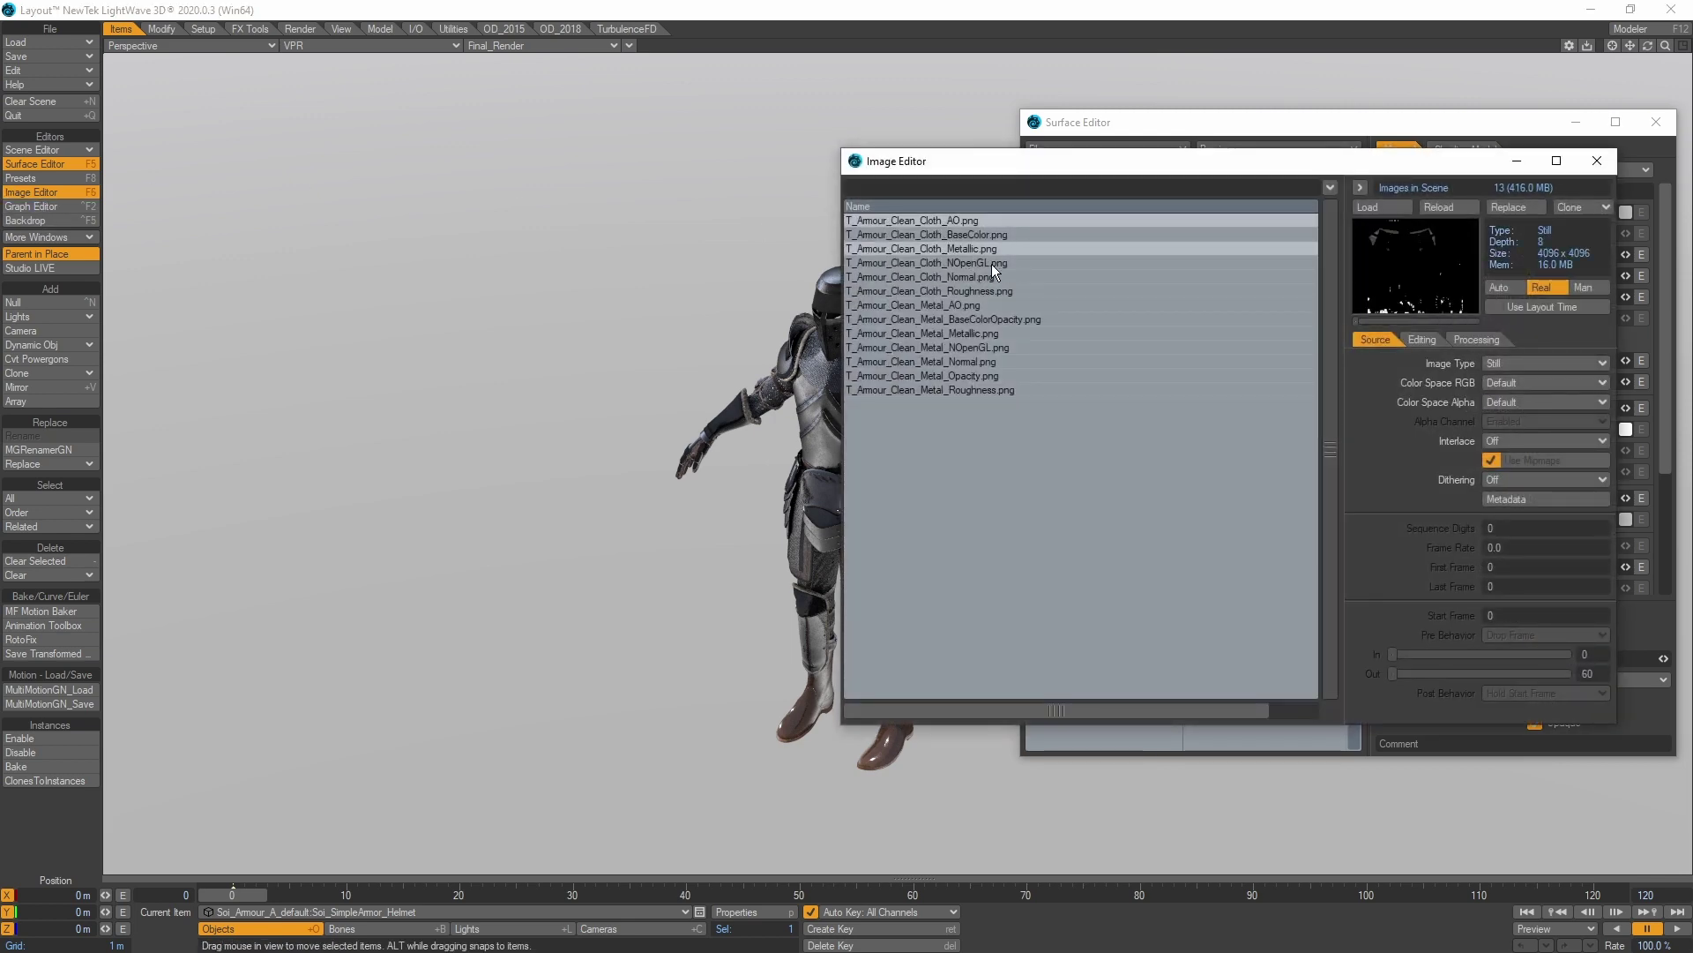
{"action": "left_click", "coordinate": [992, 263]}
{"action": "left_click", "coordinate": [990, 278]}
{"action": "left_click", "coordinate": [994, 361]}
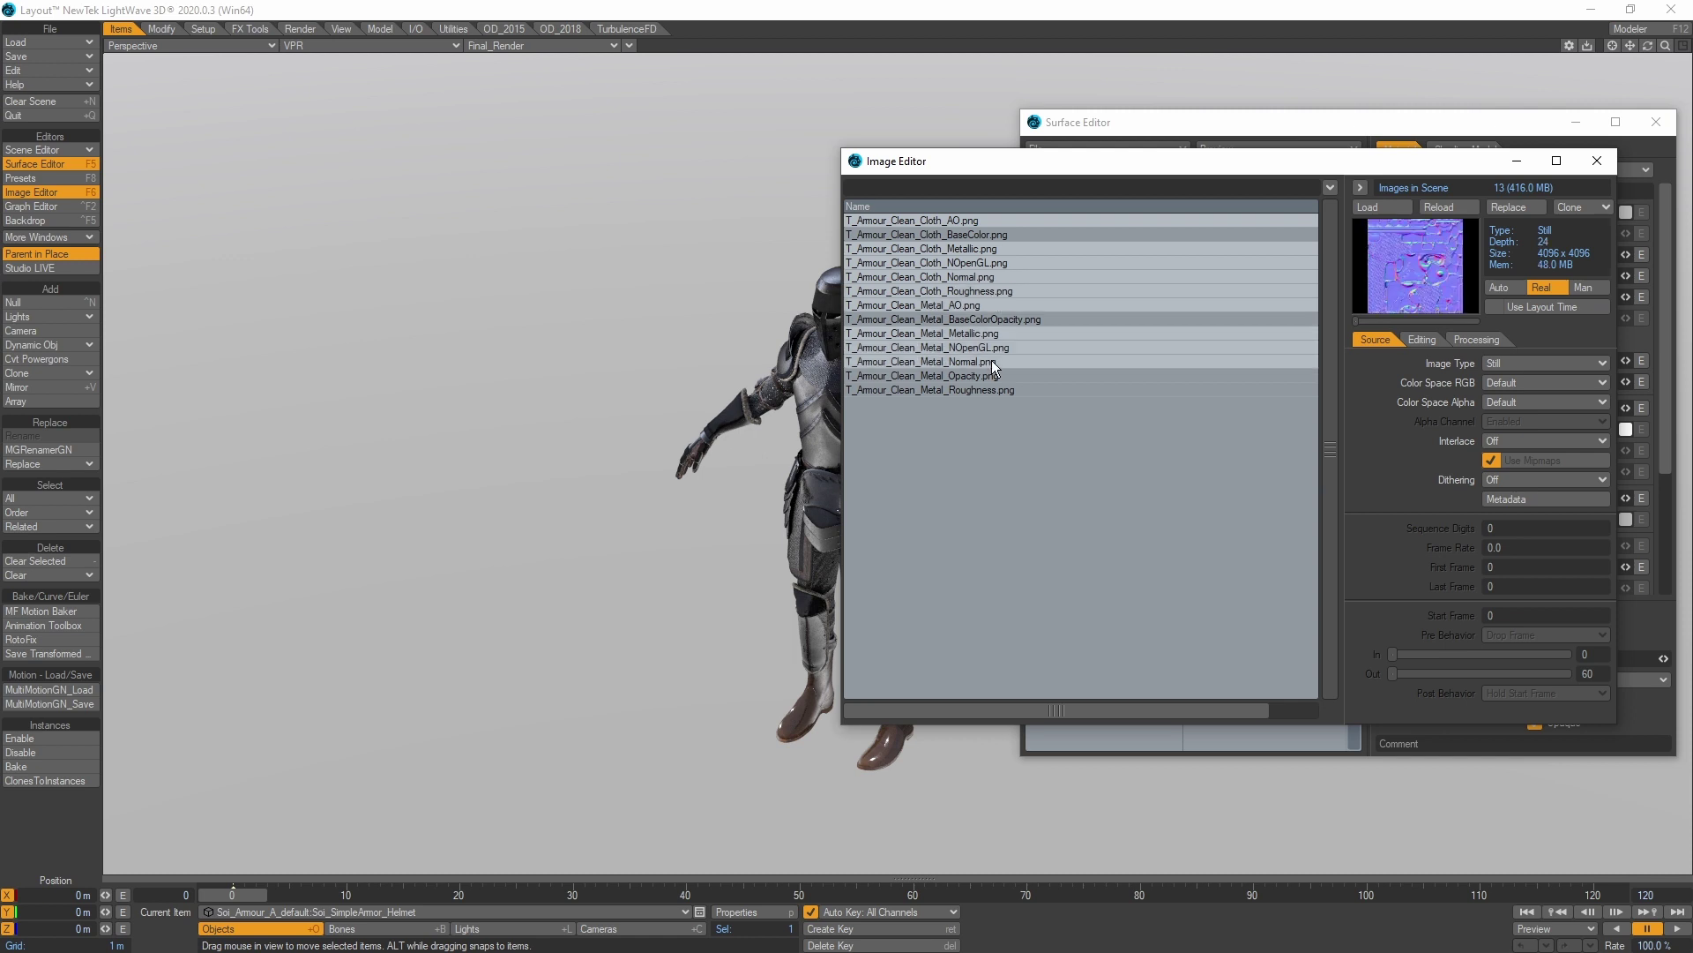
{"action": "left_click", "coordinate": [994, 376]}
{"action": "left_click", "coordinate": [996, 389]}
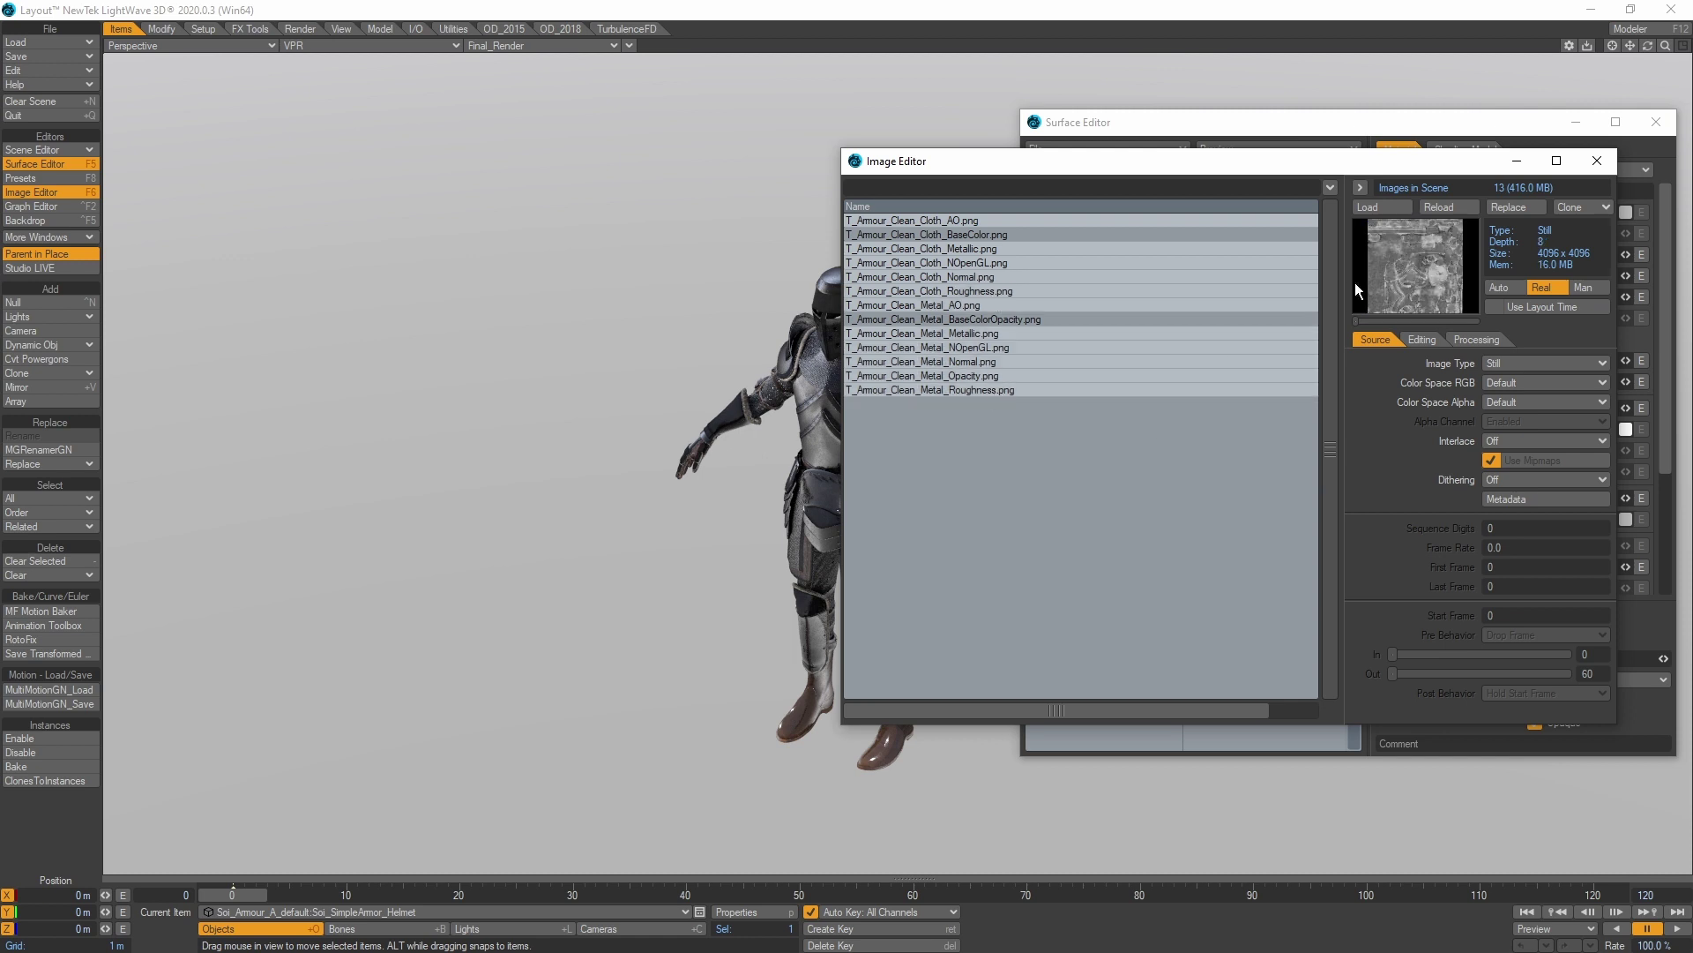
{"action": "left_click", "coordinate": [1551, 382]}
{"action": "left_click", "coordinate": [1551, 395]}
{"action": "left_click", "coordinate": [1548, 402]}
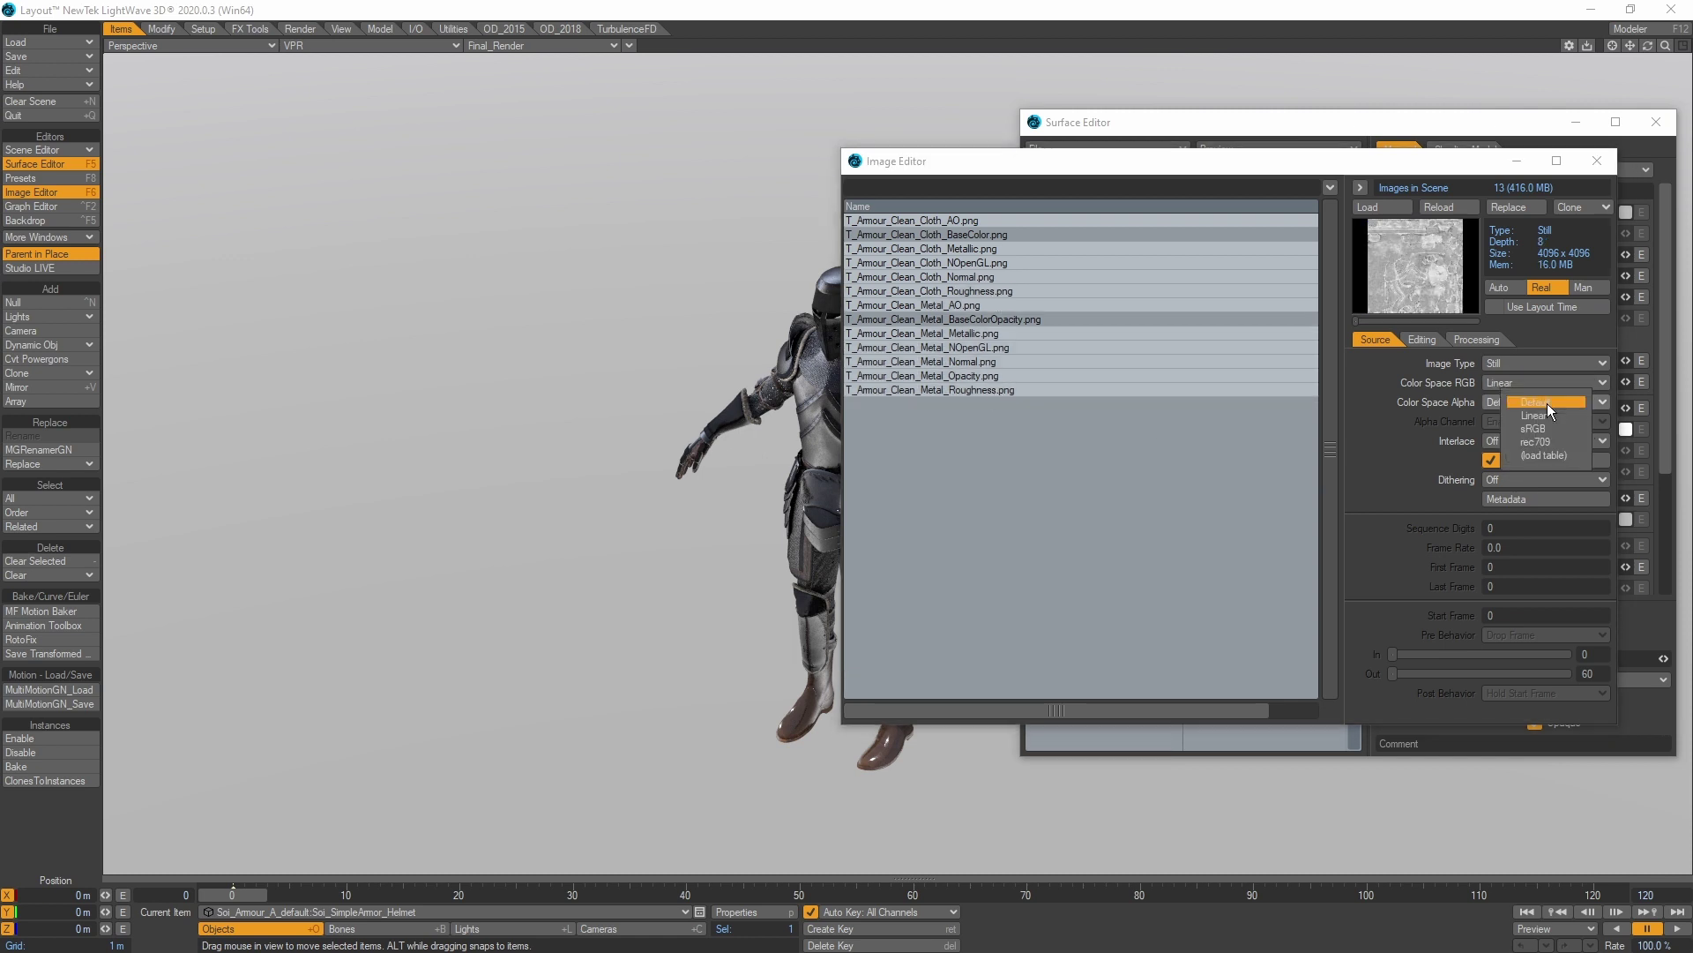
{"action": "left_click", "coordinate": [1547, 415]}
{"action": "left_click", "coordinate": [1596, 160]}
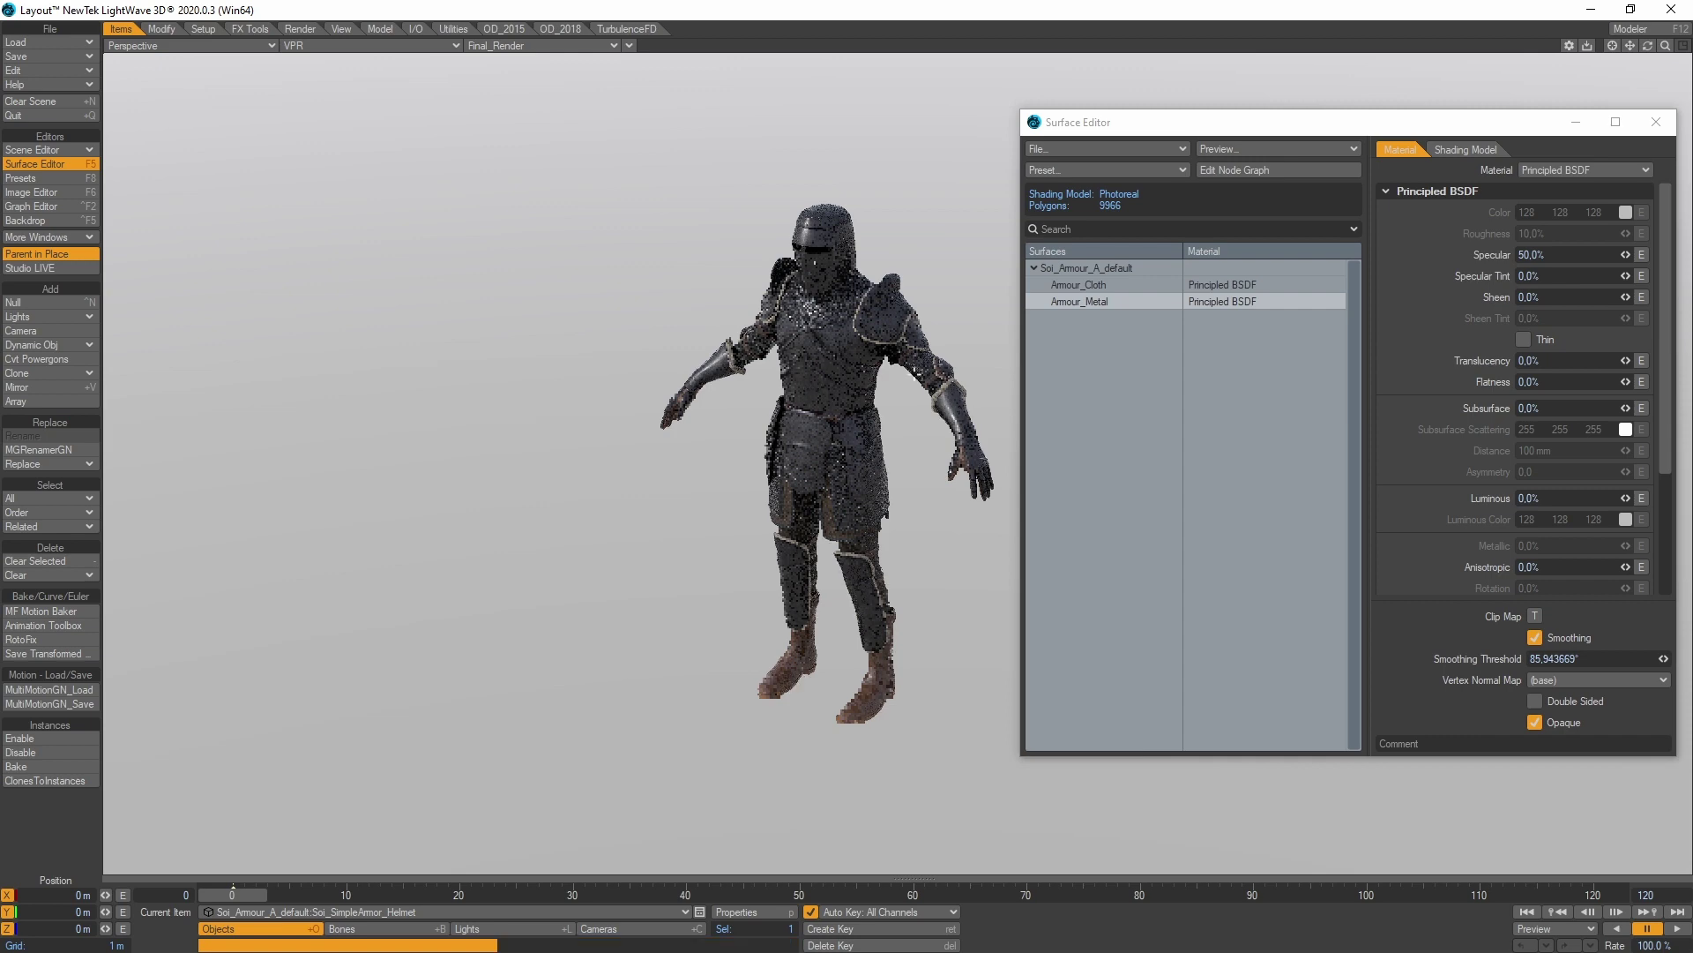
{"action": "scroll", "coordinate": [643, 463], "scroll_direction": "up", "scroll_amount": 5}
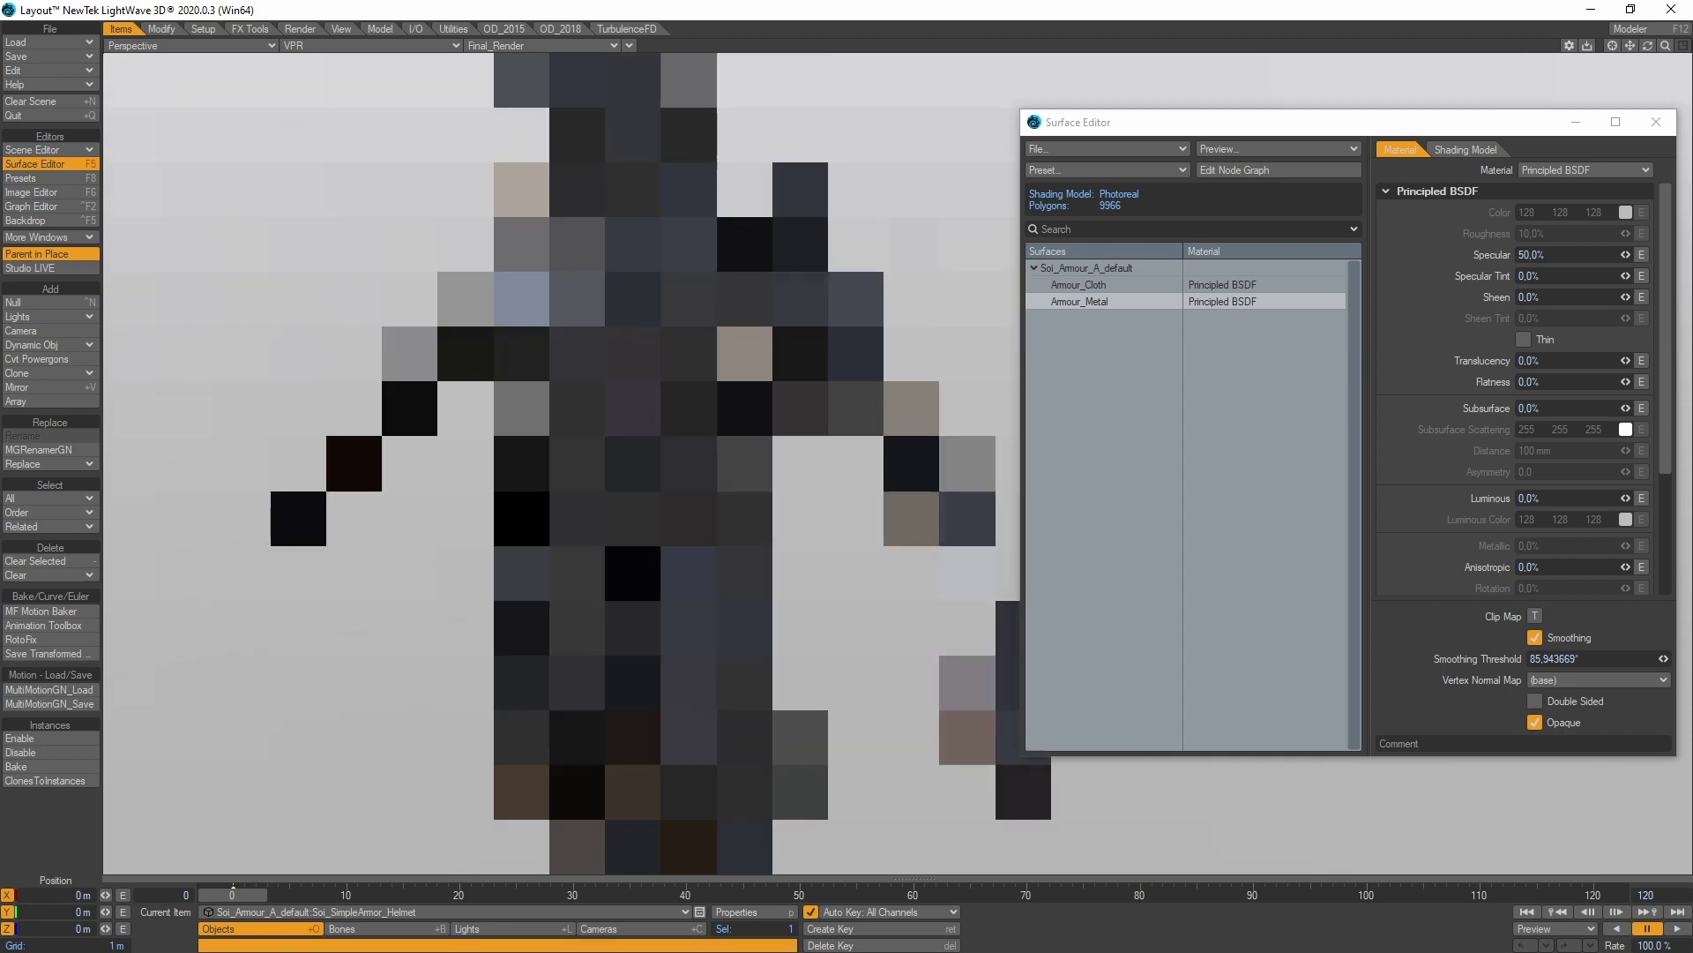
{"action": "scroll", "coordinate": [816, 308], "scroll_direction": "down", "scroll_amount": 3}
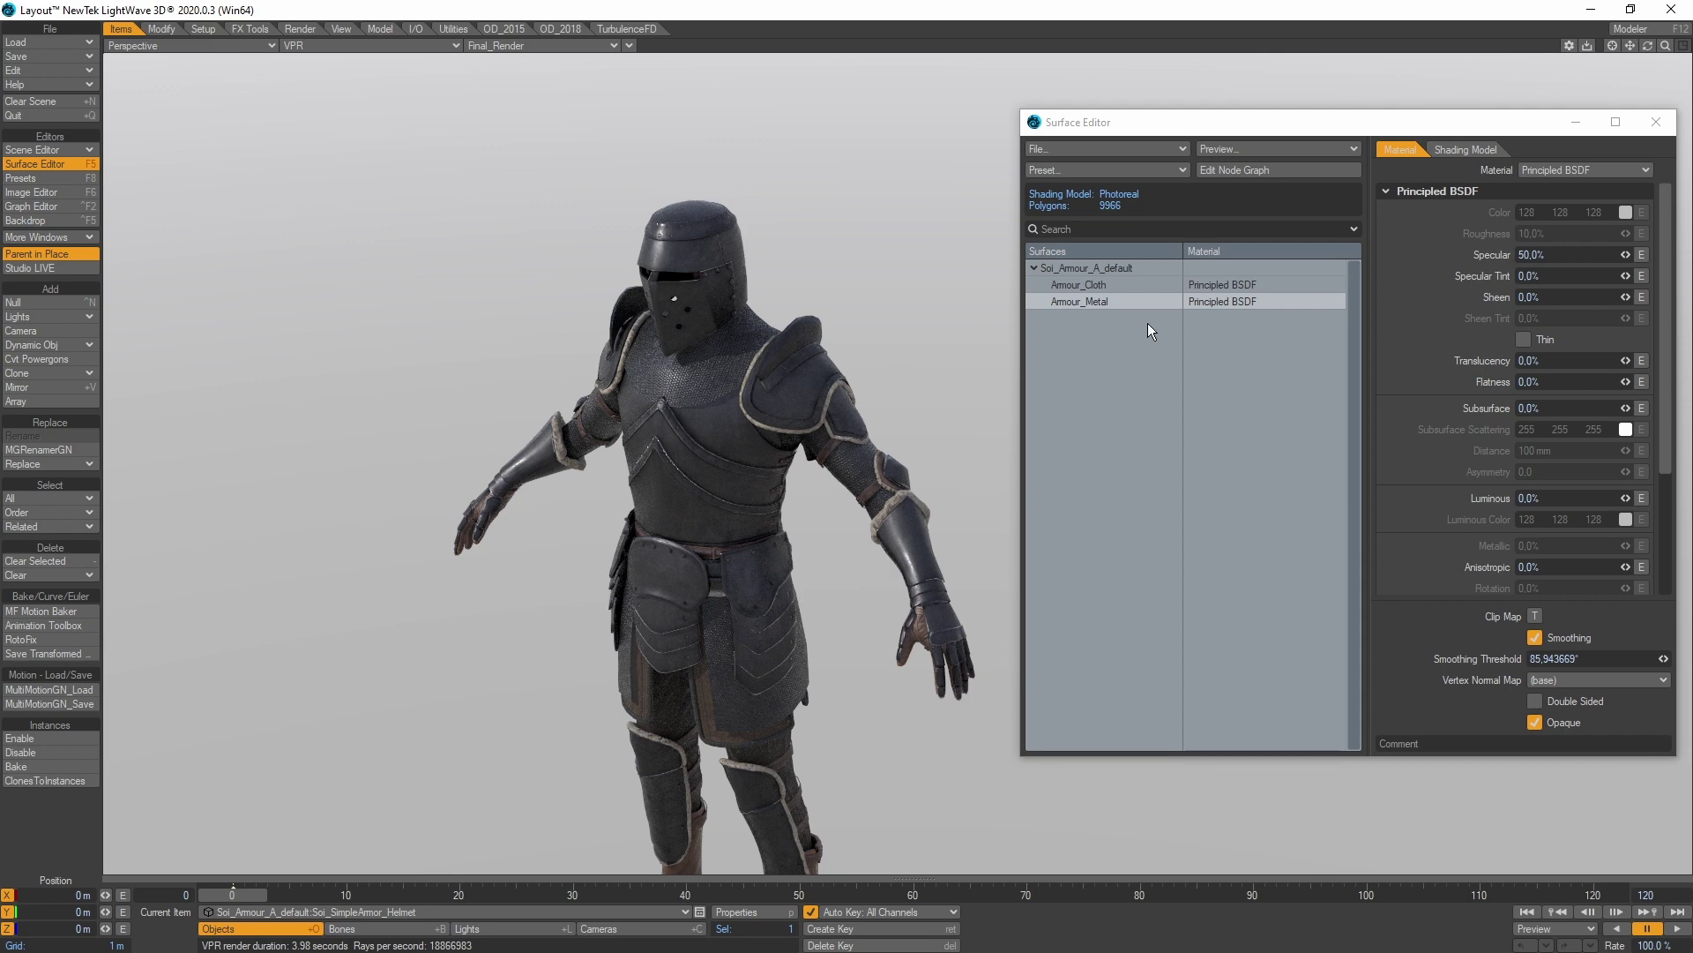
Replace the textures in Armour_Cloth's PBR Texture Set node by loading T_Armour_Worn_Cloth_BaseColor from the Worn/Cloth folder, and close the network.
{"action": "left_click", "coordinate": [1118, 285]}
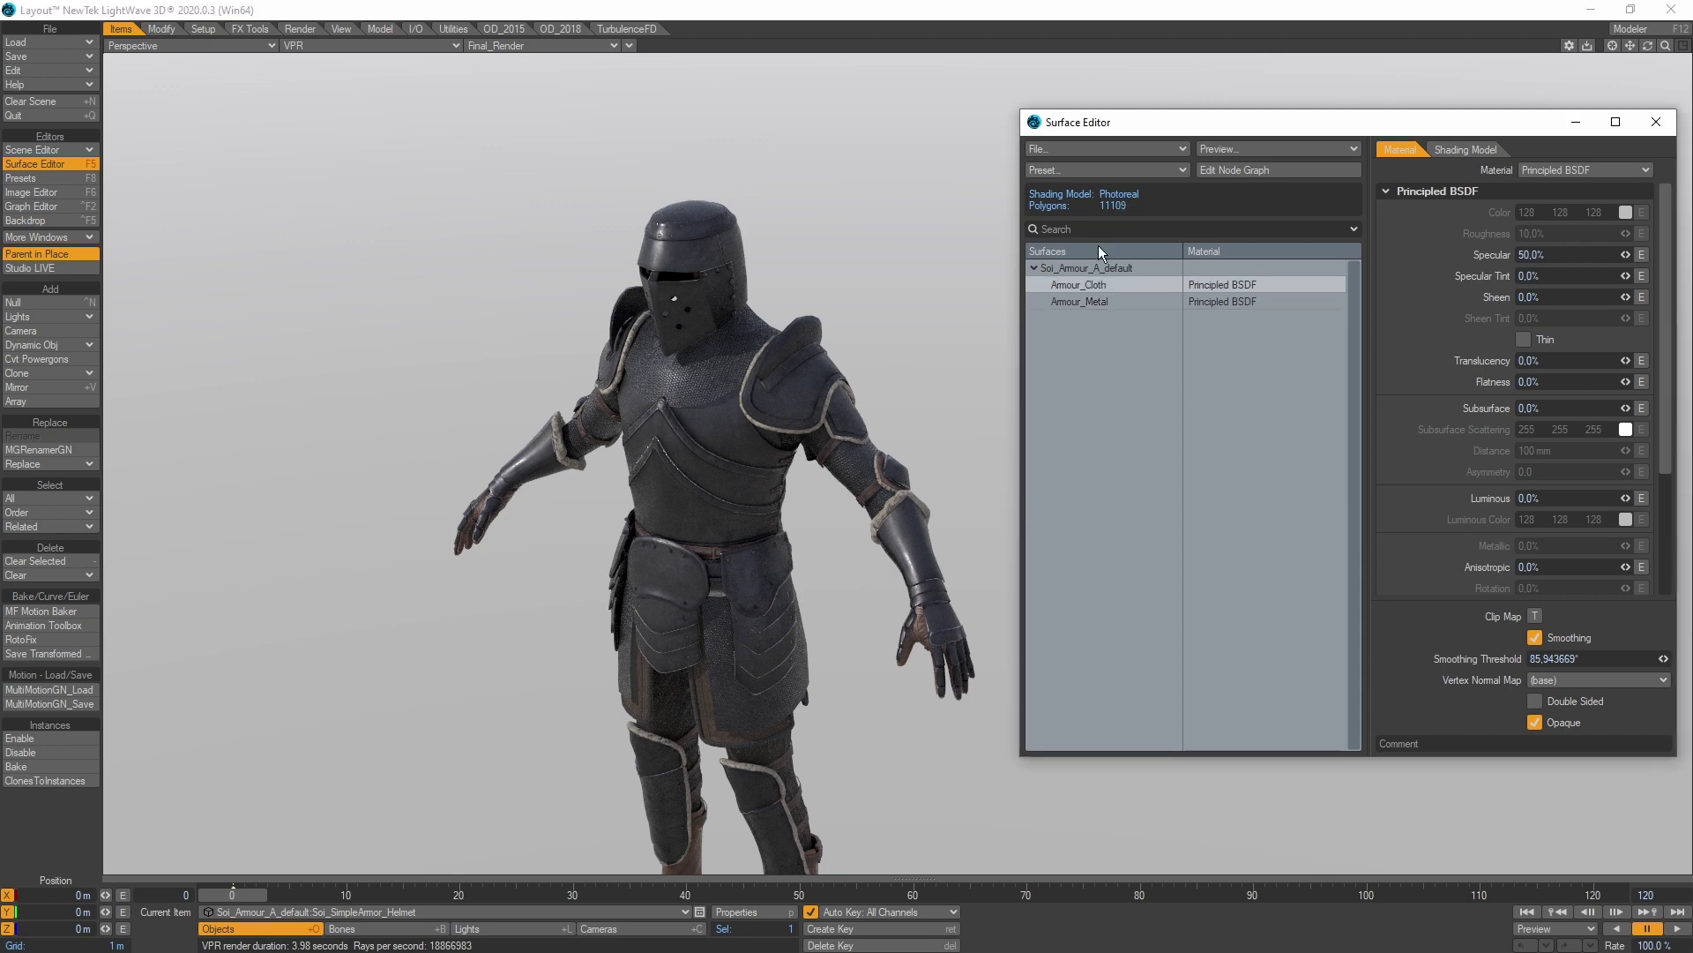
{"action": "left_click", "coordinate": [1247, 173]}
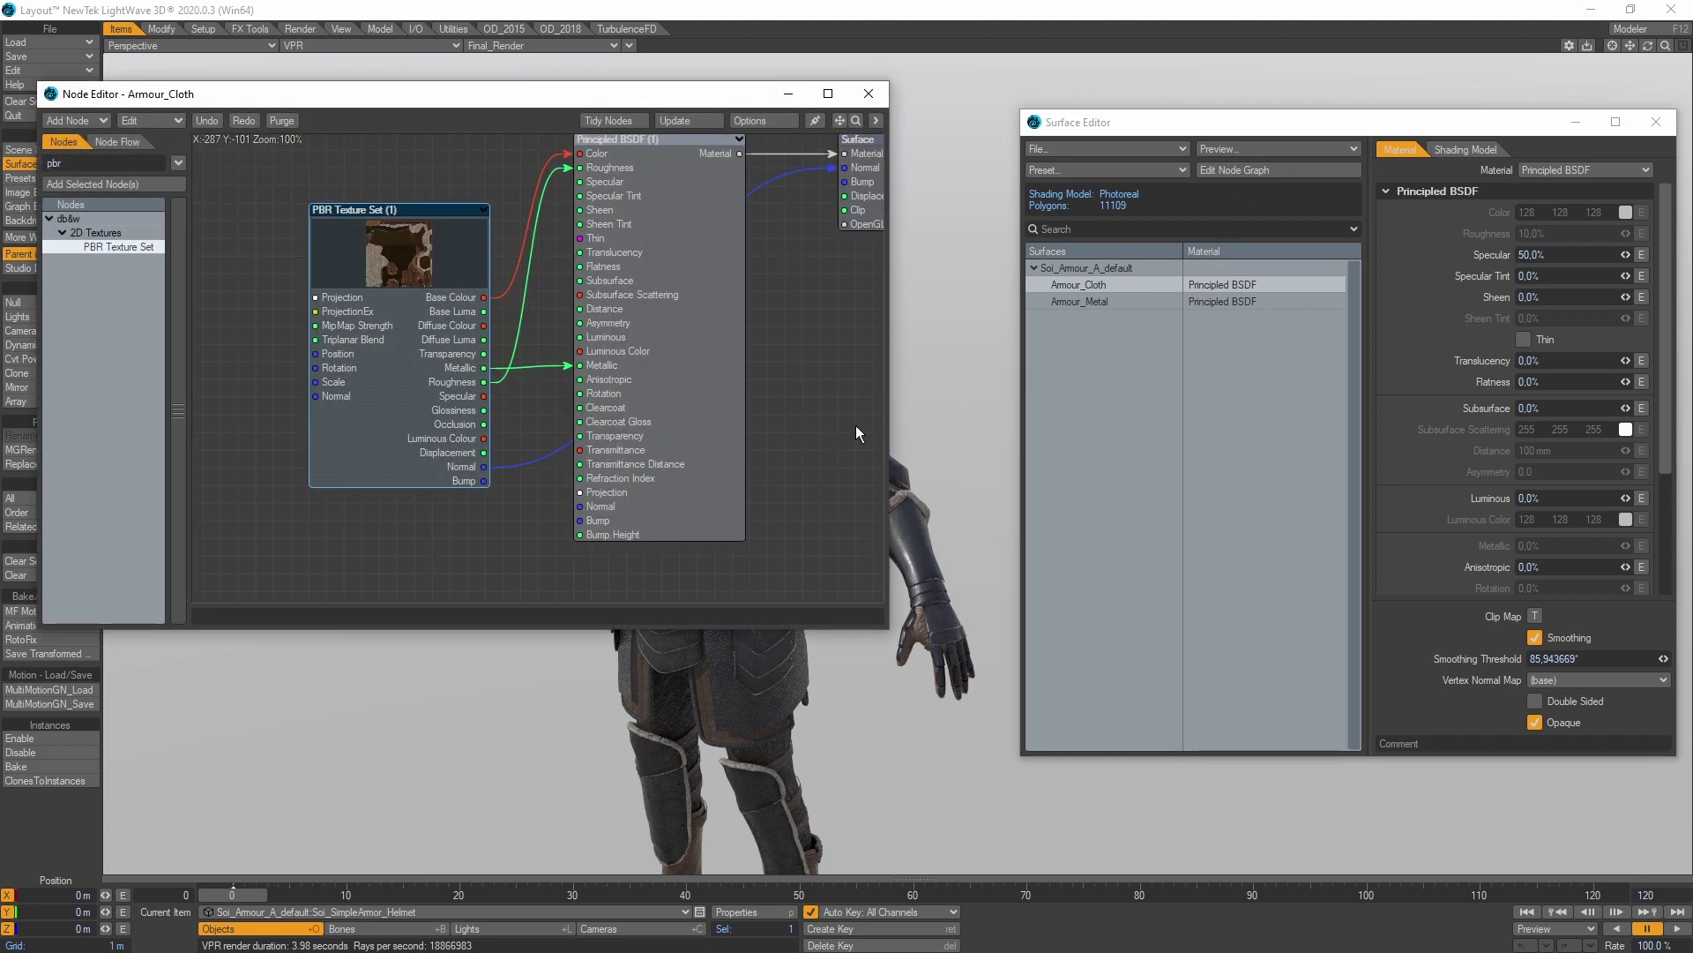
{"action": "double_click", "coordinate": [430, 278]}
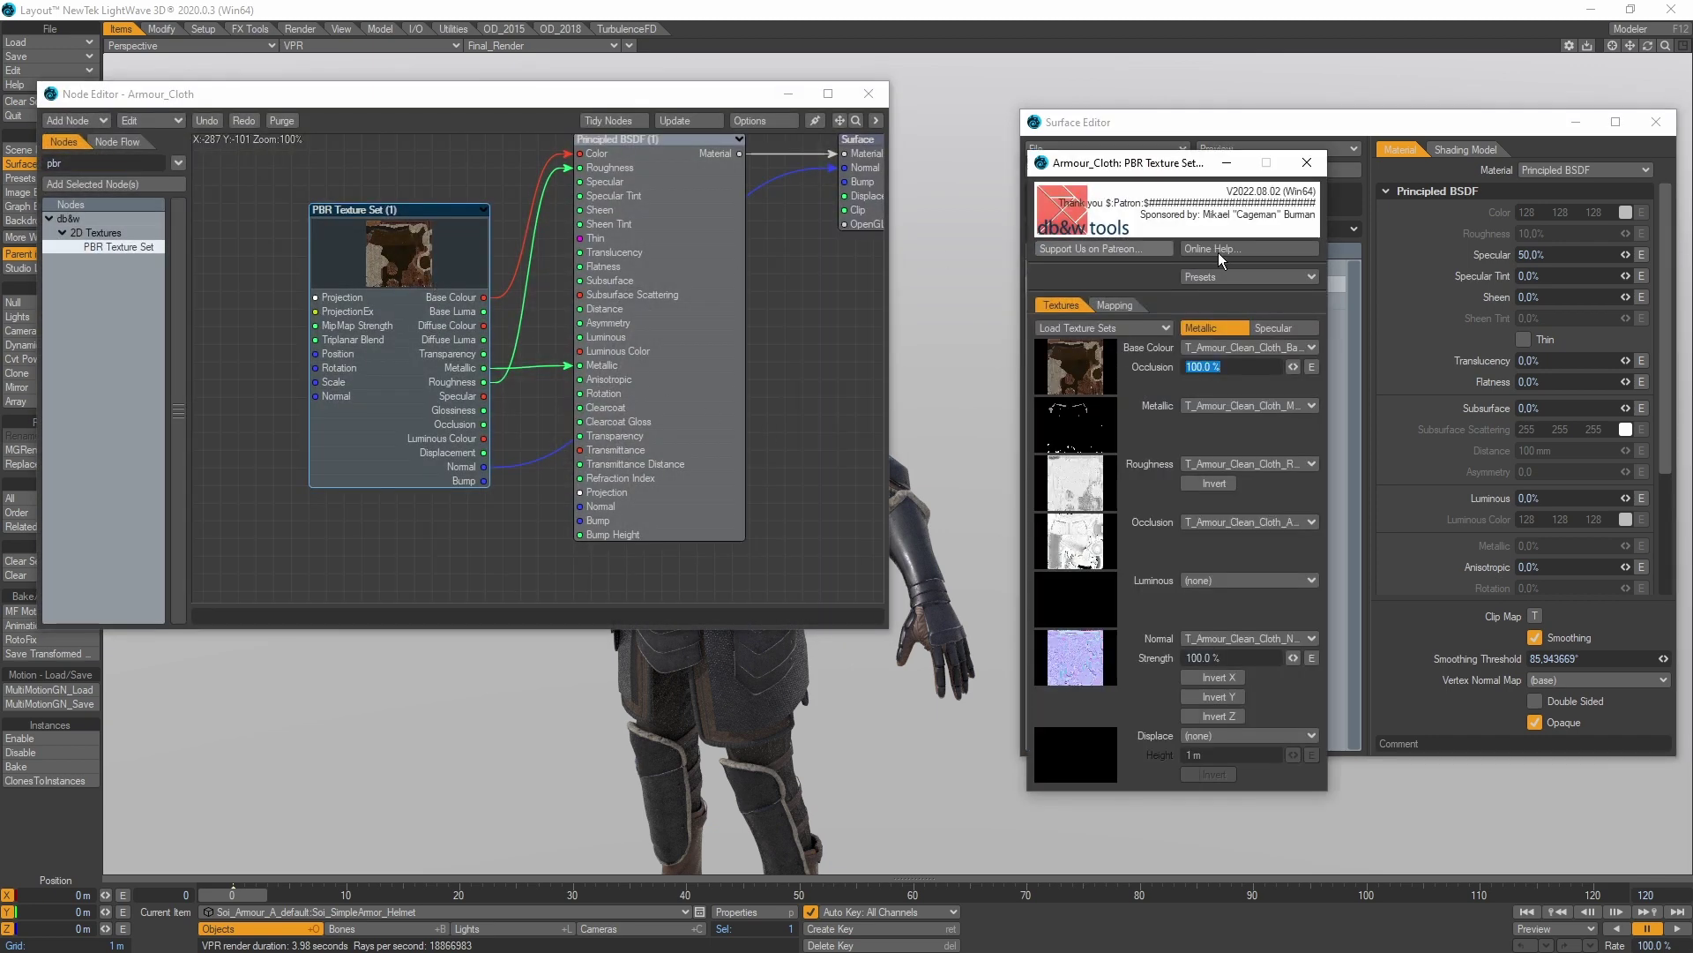
{"action": "left_click", "coordinate": [1113, 328]}
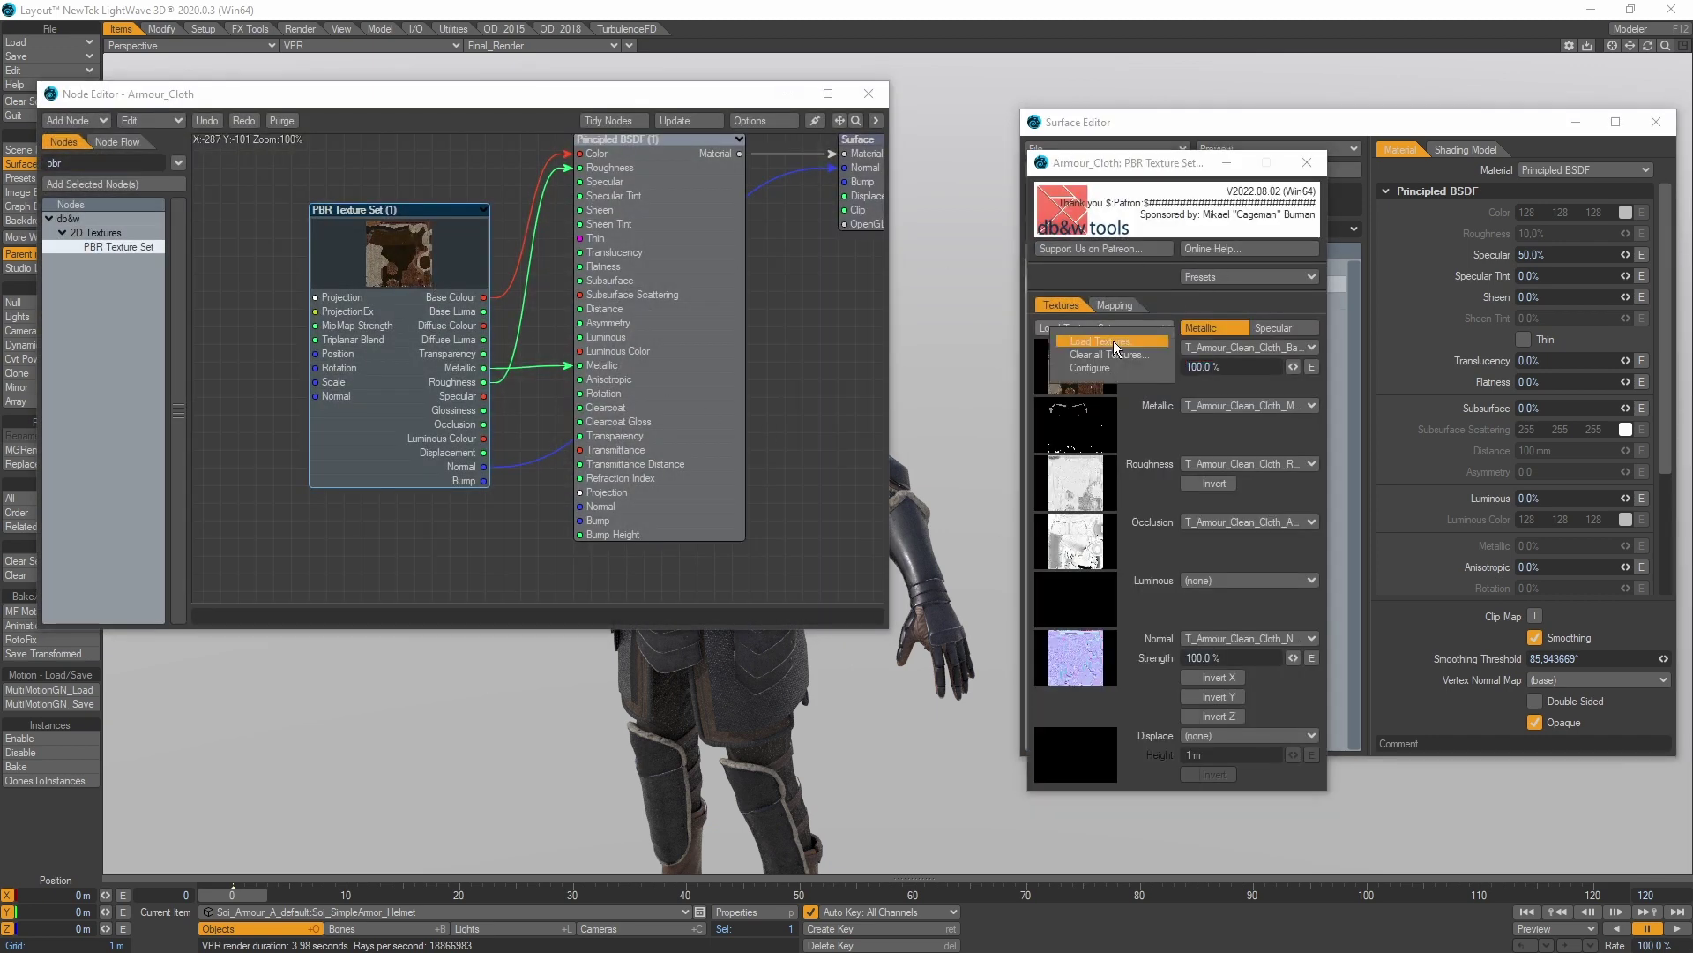
{"action": "left_click", "coordinate": [1113, 340]}
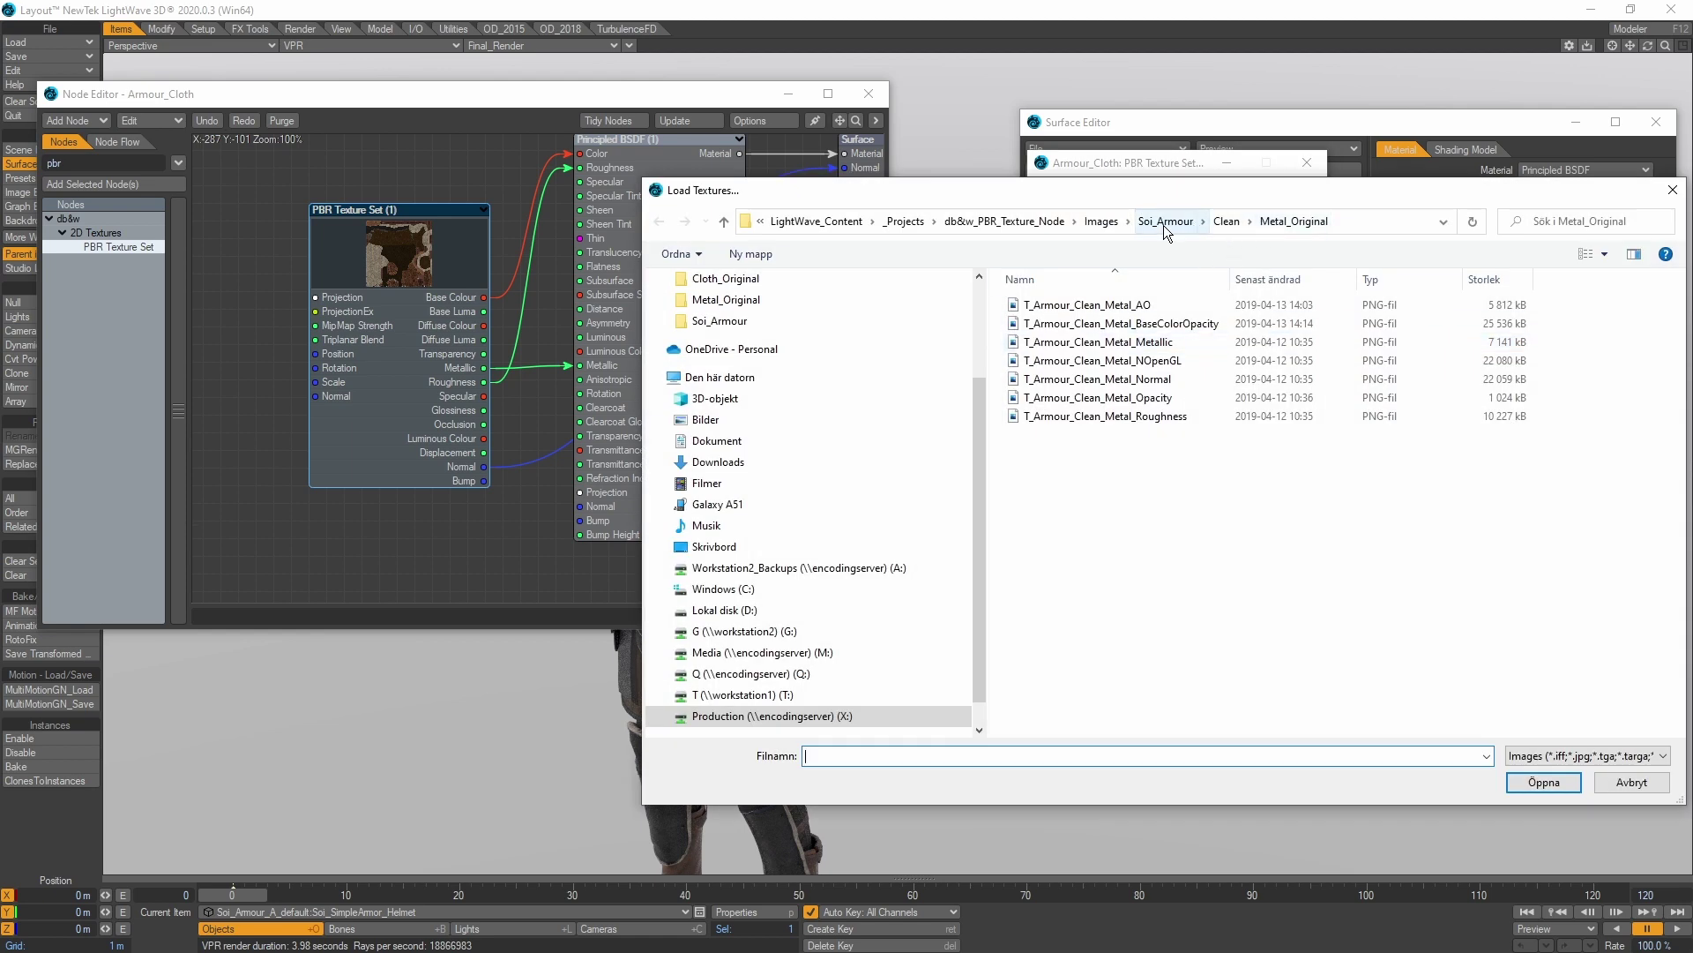
{"action": "left_click", "coordinate": [1164, 225]}
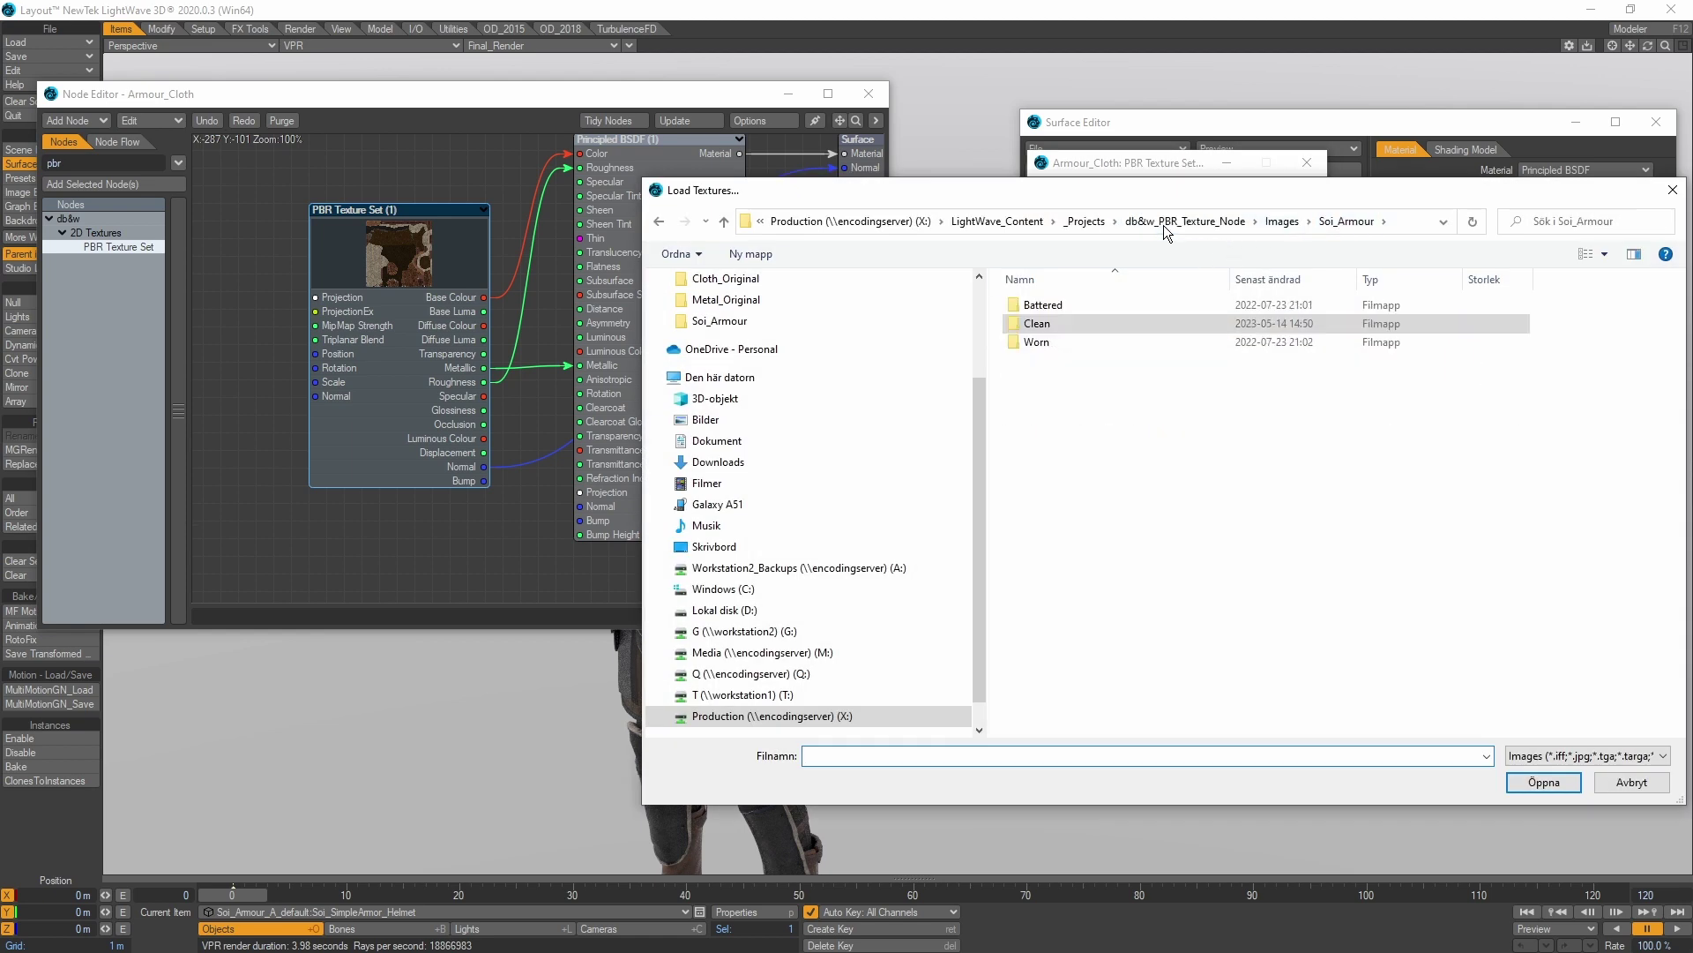
{"action": "double_click", "coordinate": [1040, 343]}
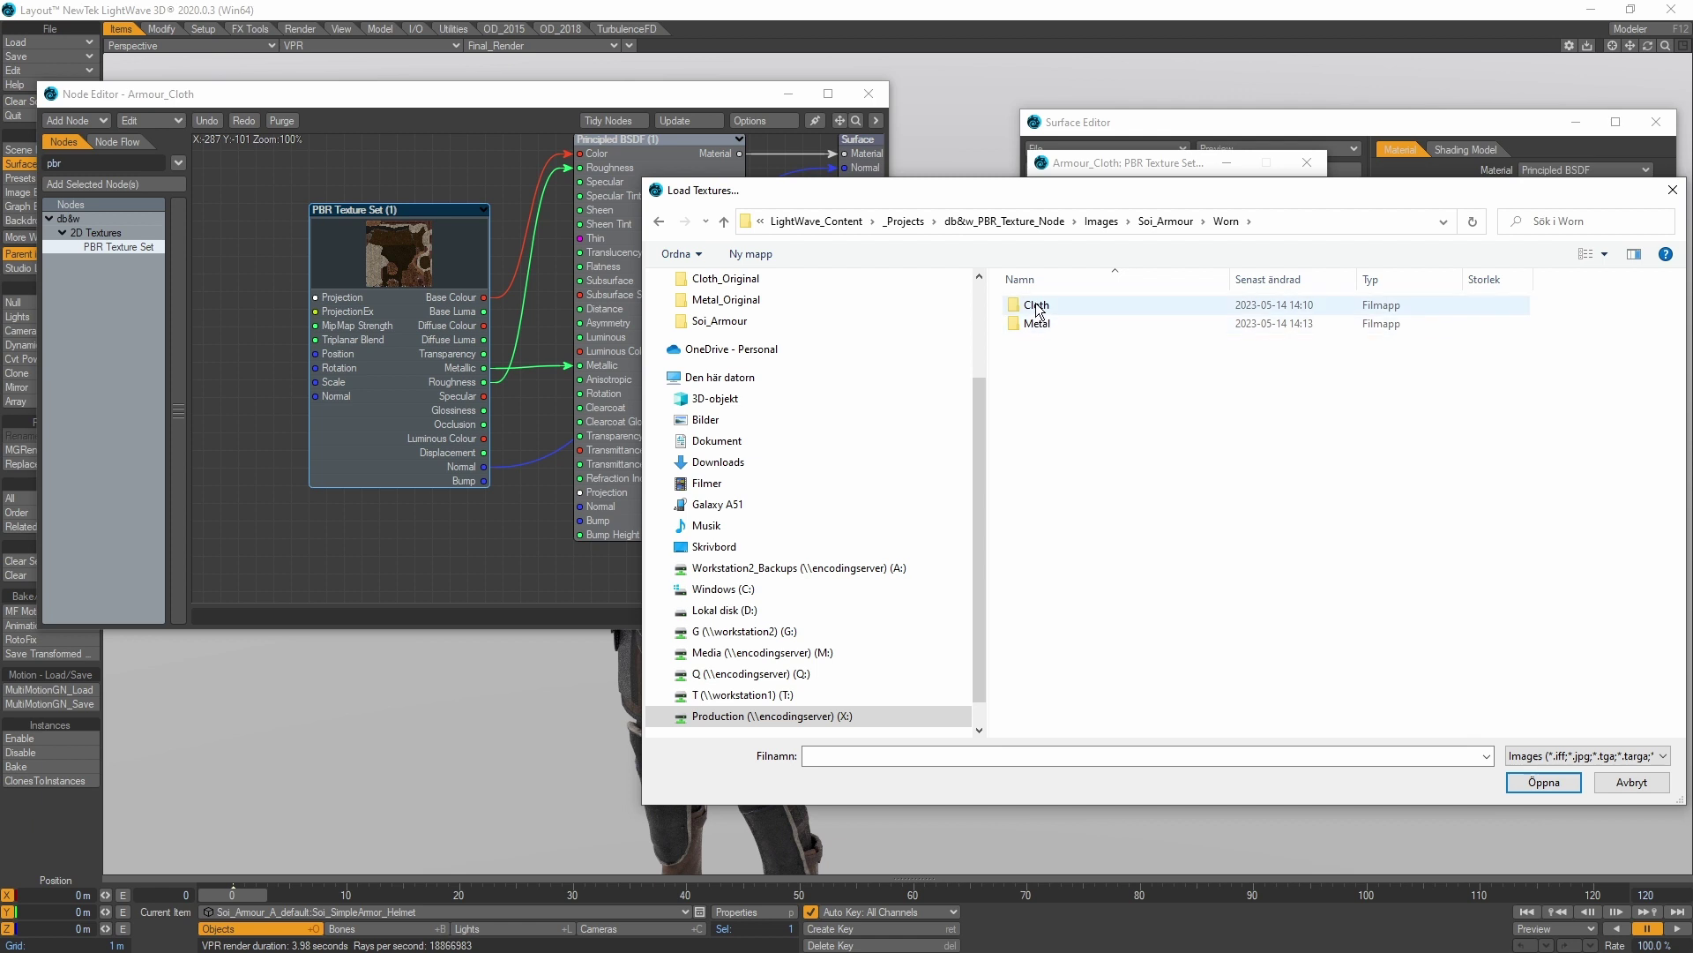
{"action": "double_click", "coordinate": [1036, 303]}
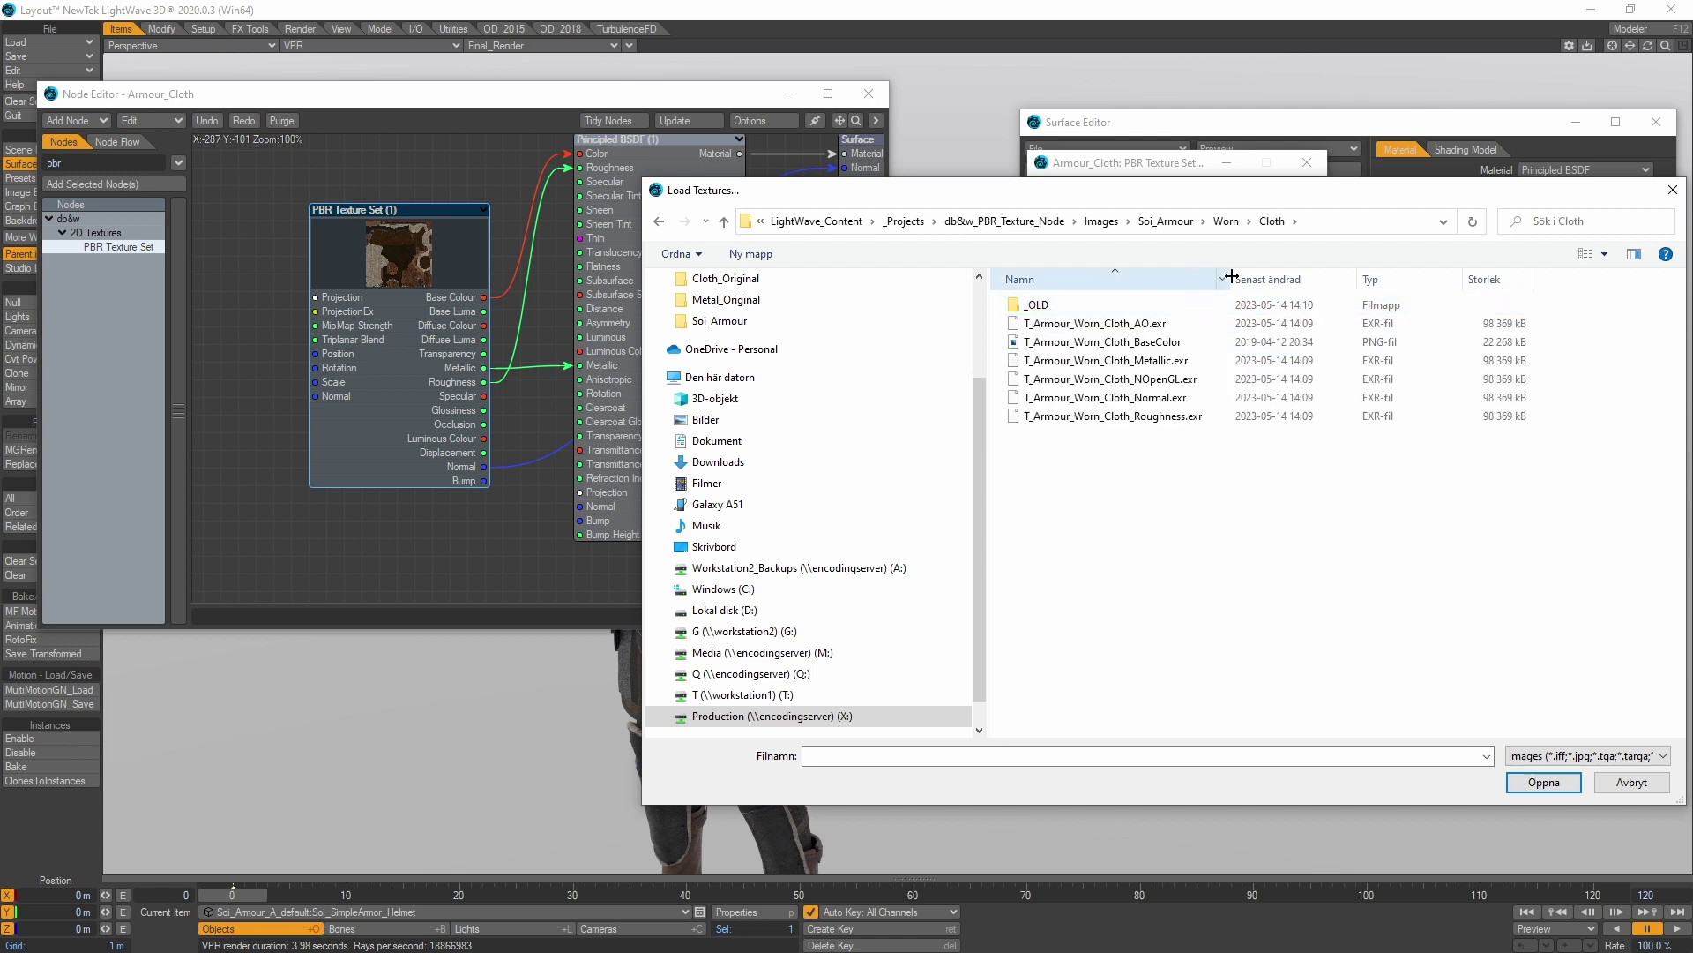
{"action": "left_click_drag", "start_coordinate": [1231, 277], "coordinate": [1344, 276]}
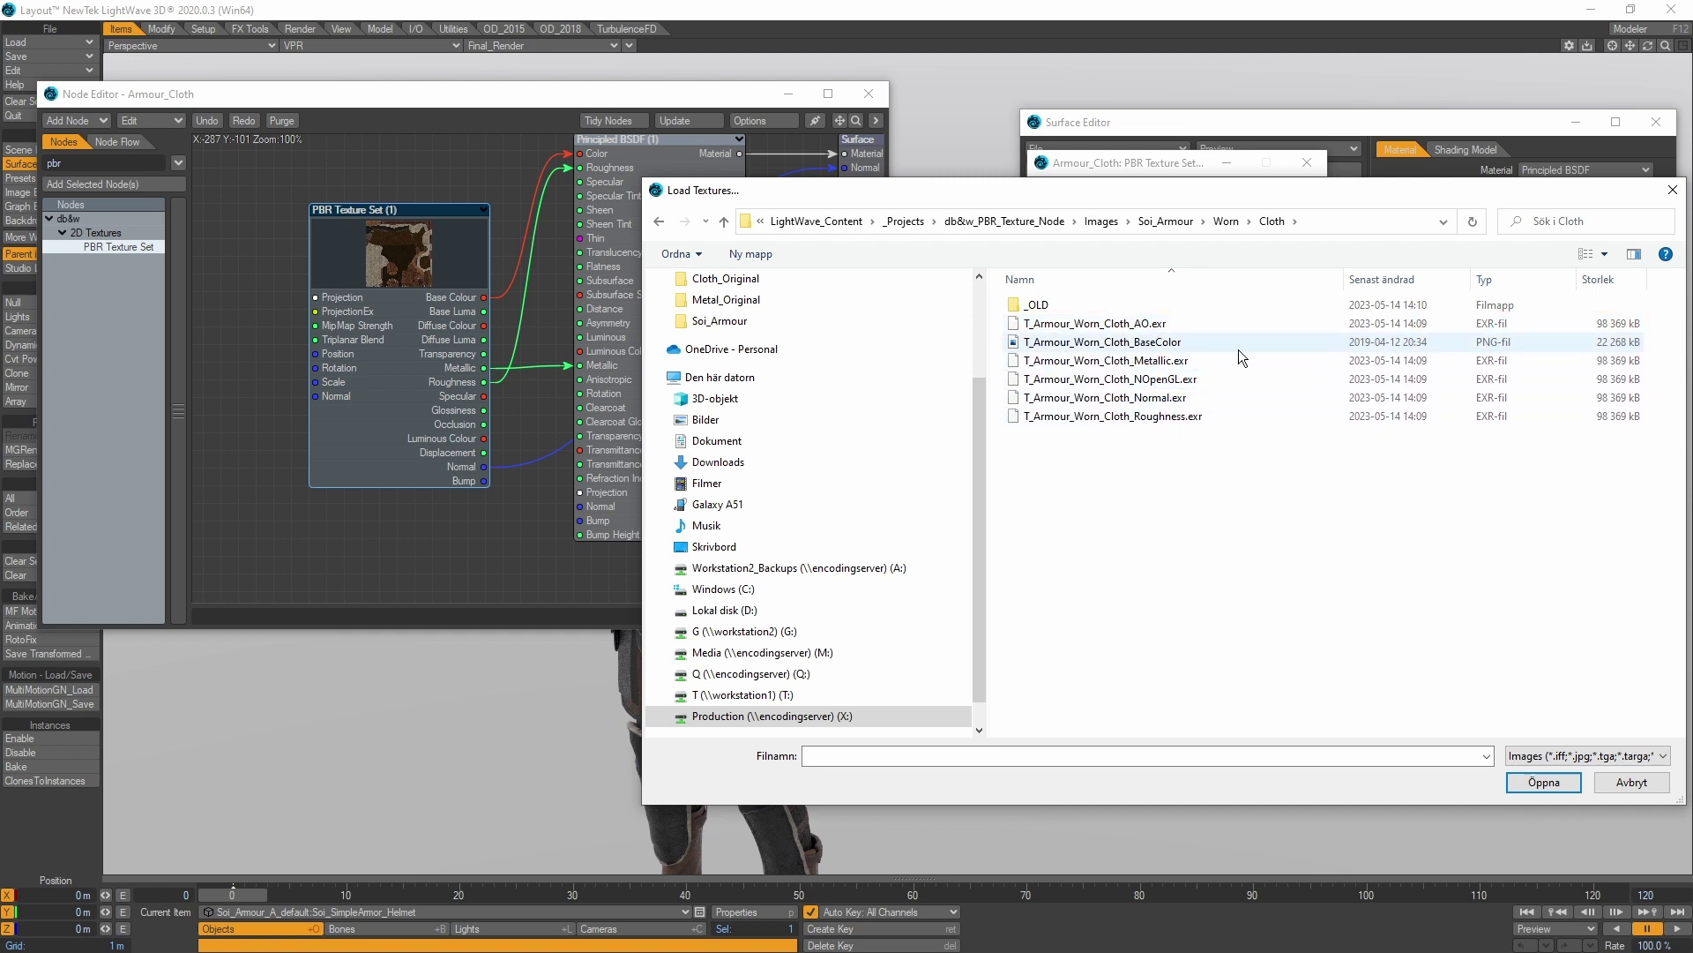
{"action": "left_click", "coordinate": [1128, 349]}
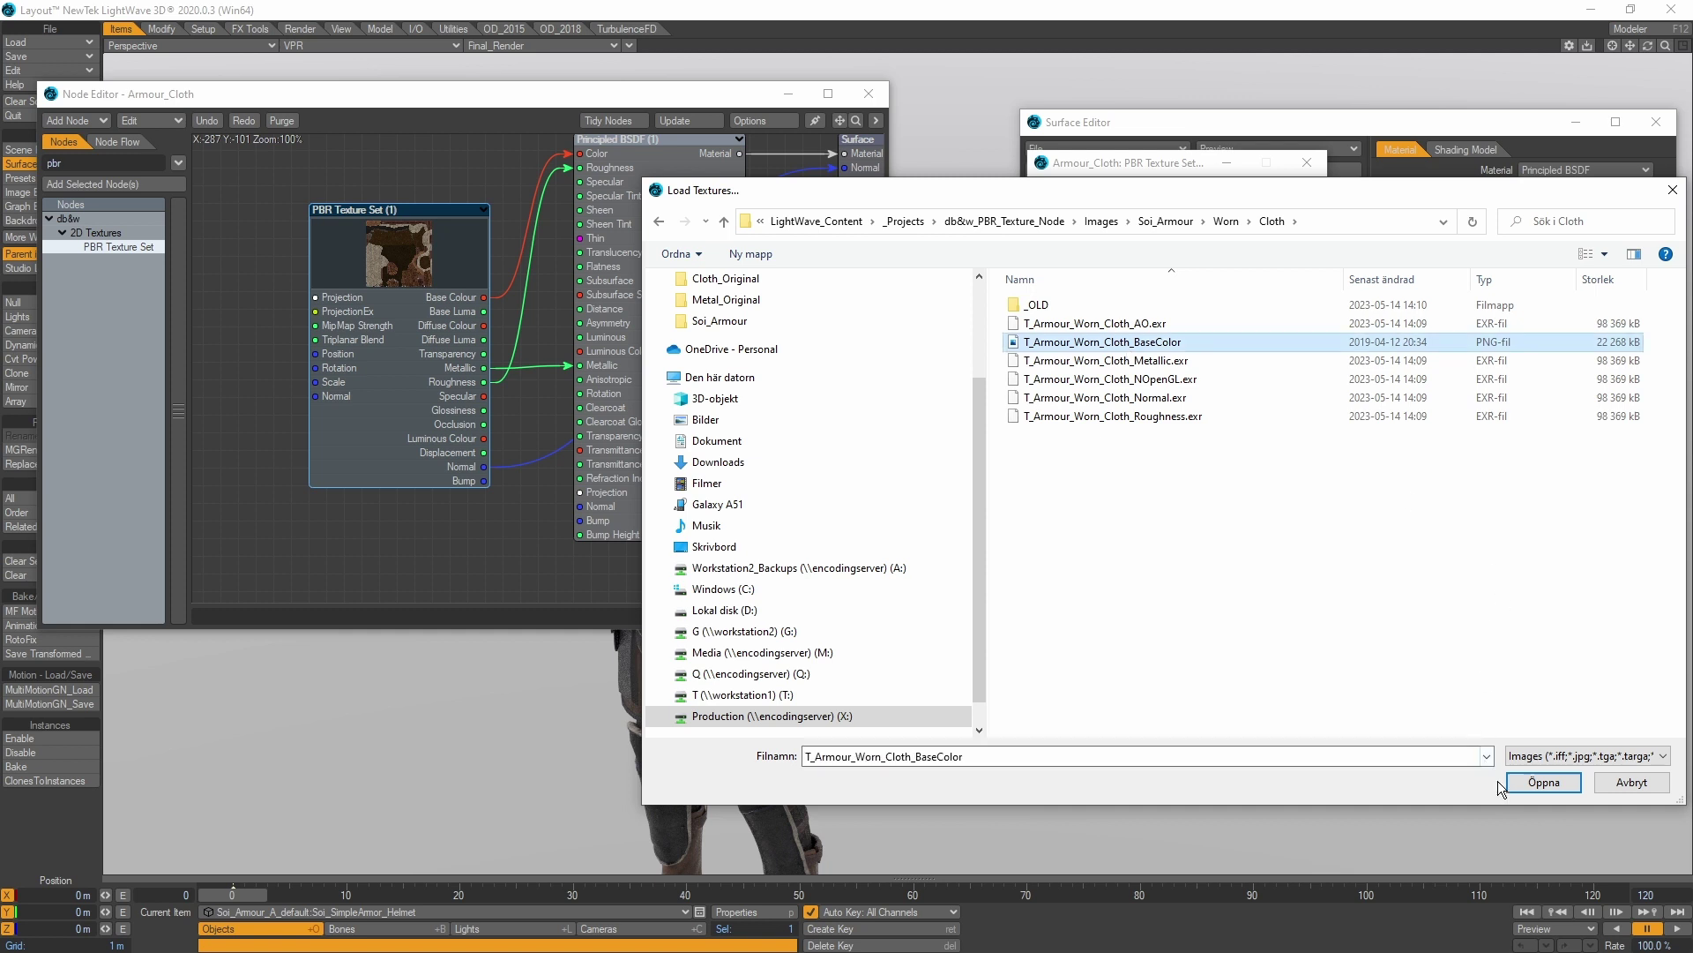
{"action": "left_click", "coordinate": [1536, 778]}
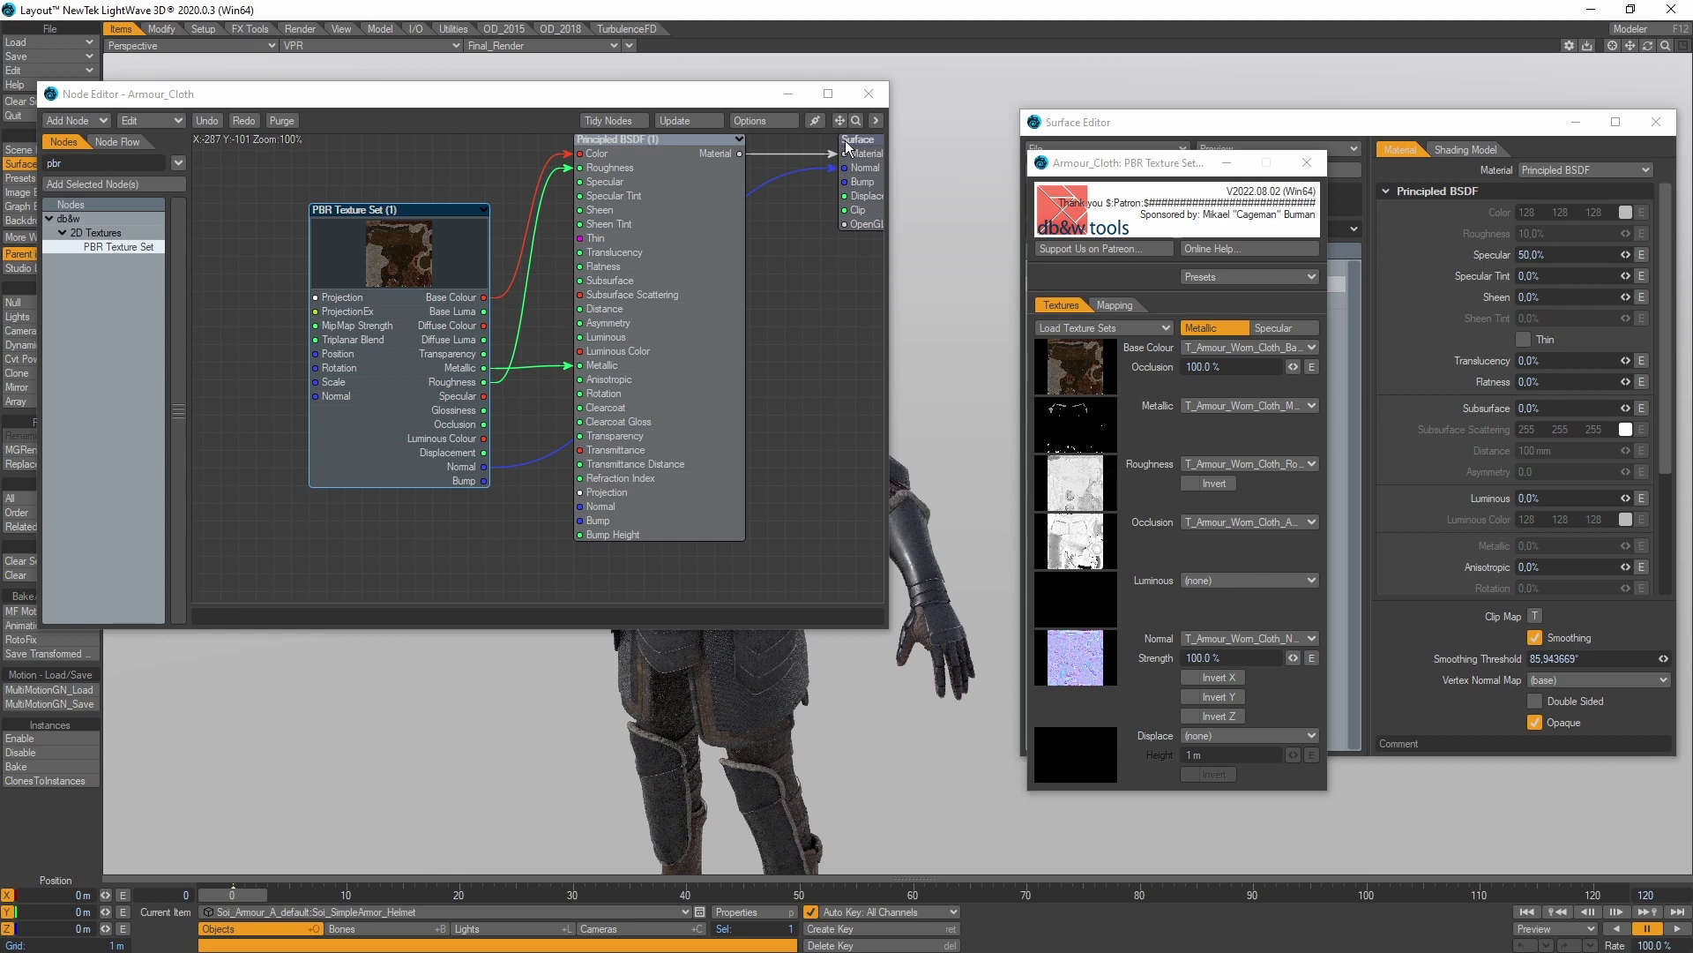
{"action": "left_click", "coordinate": [869, 104]}
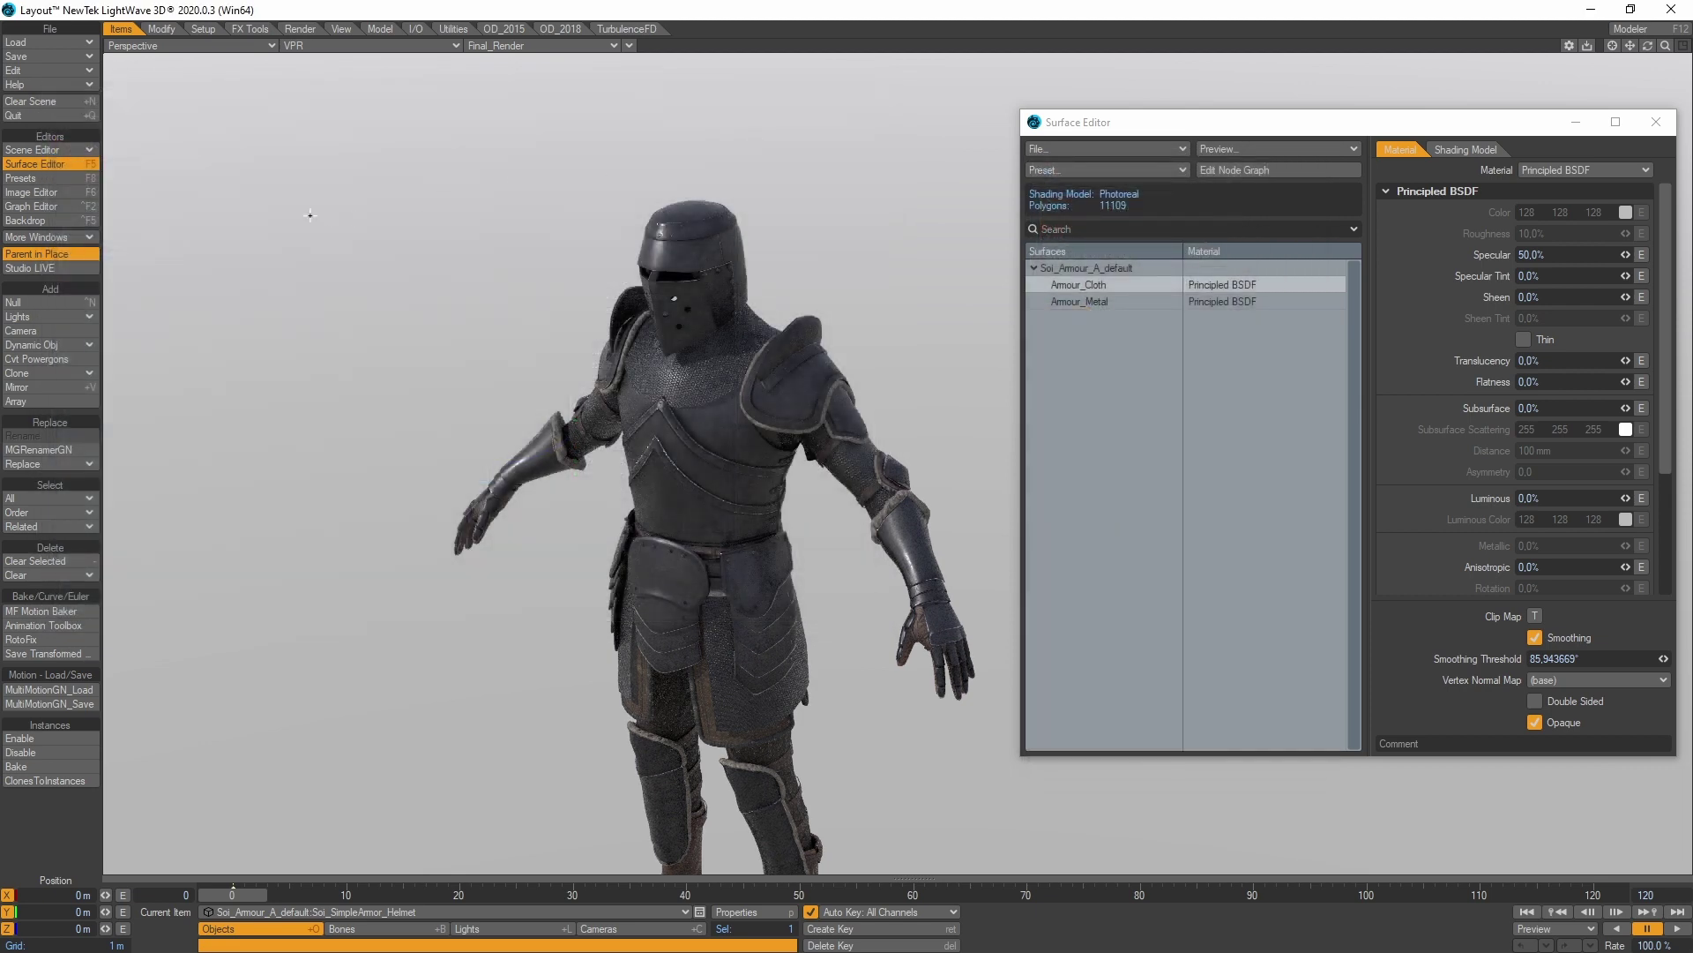
Check the color space conversion settings and available quick presets in the preferences.
{"action": "key", "text": "o"}
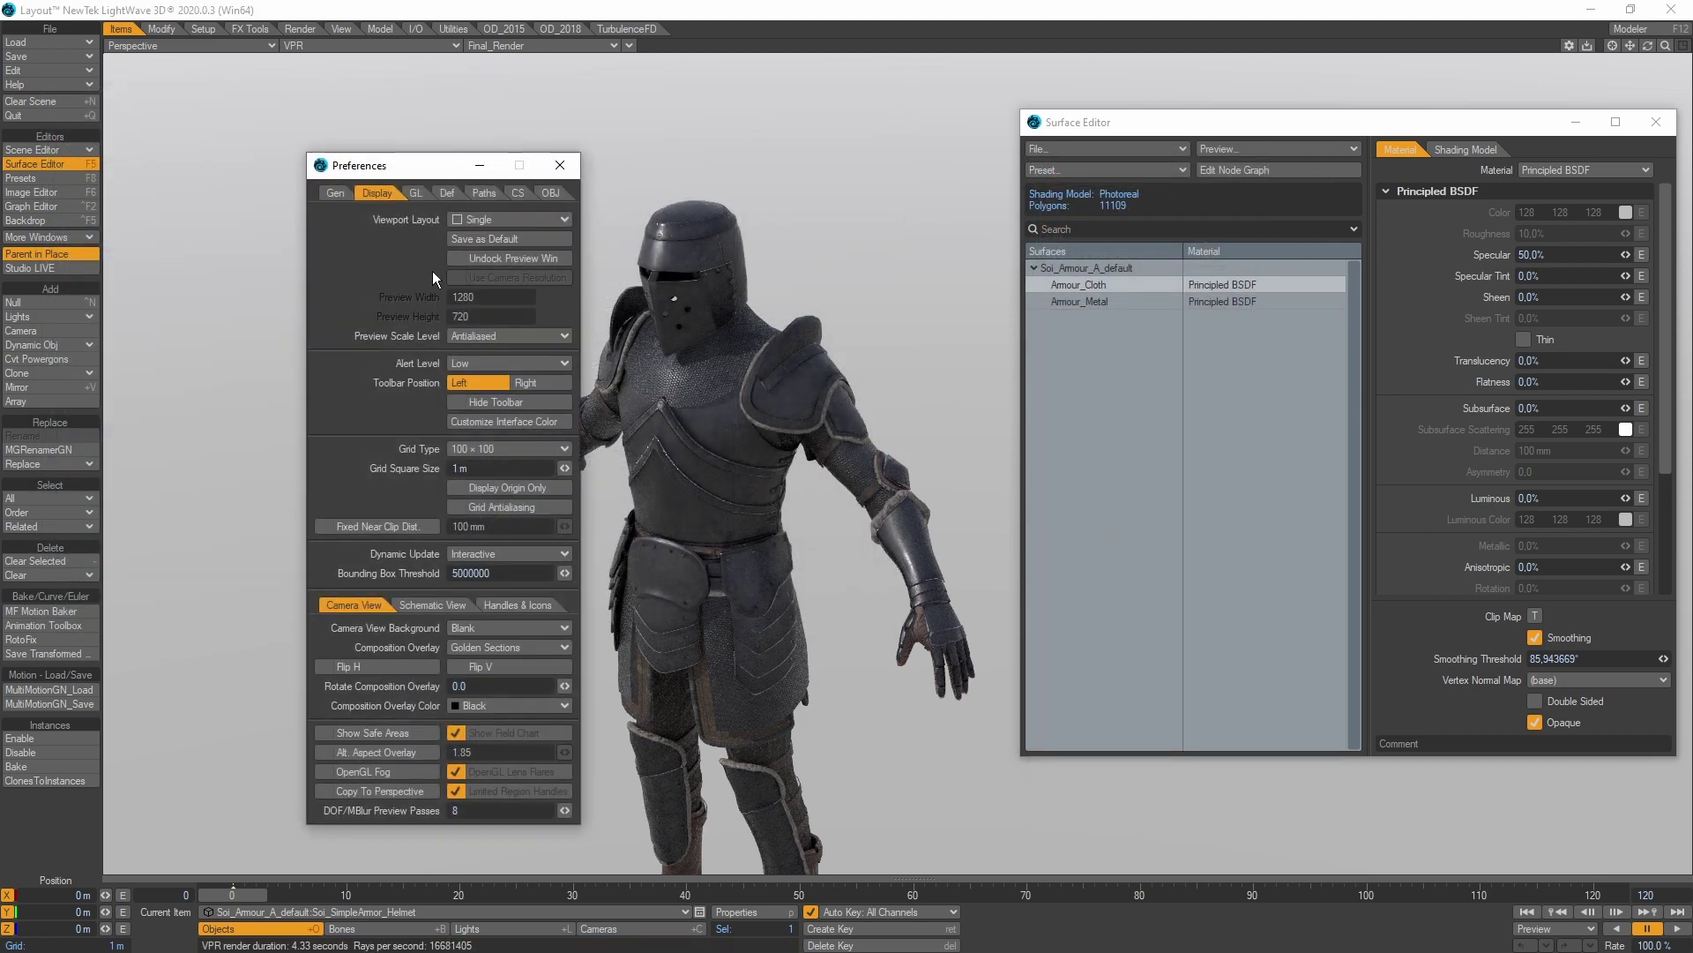
{"action": "left_click", "coordinate": [529, 193]}
{"action": "left_click", "coordinate": [556, 219]}
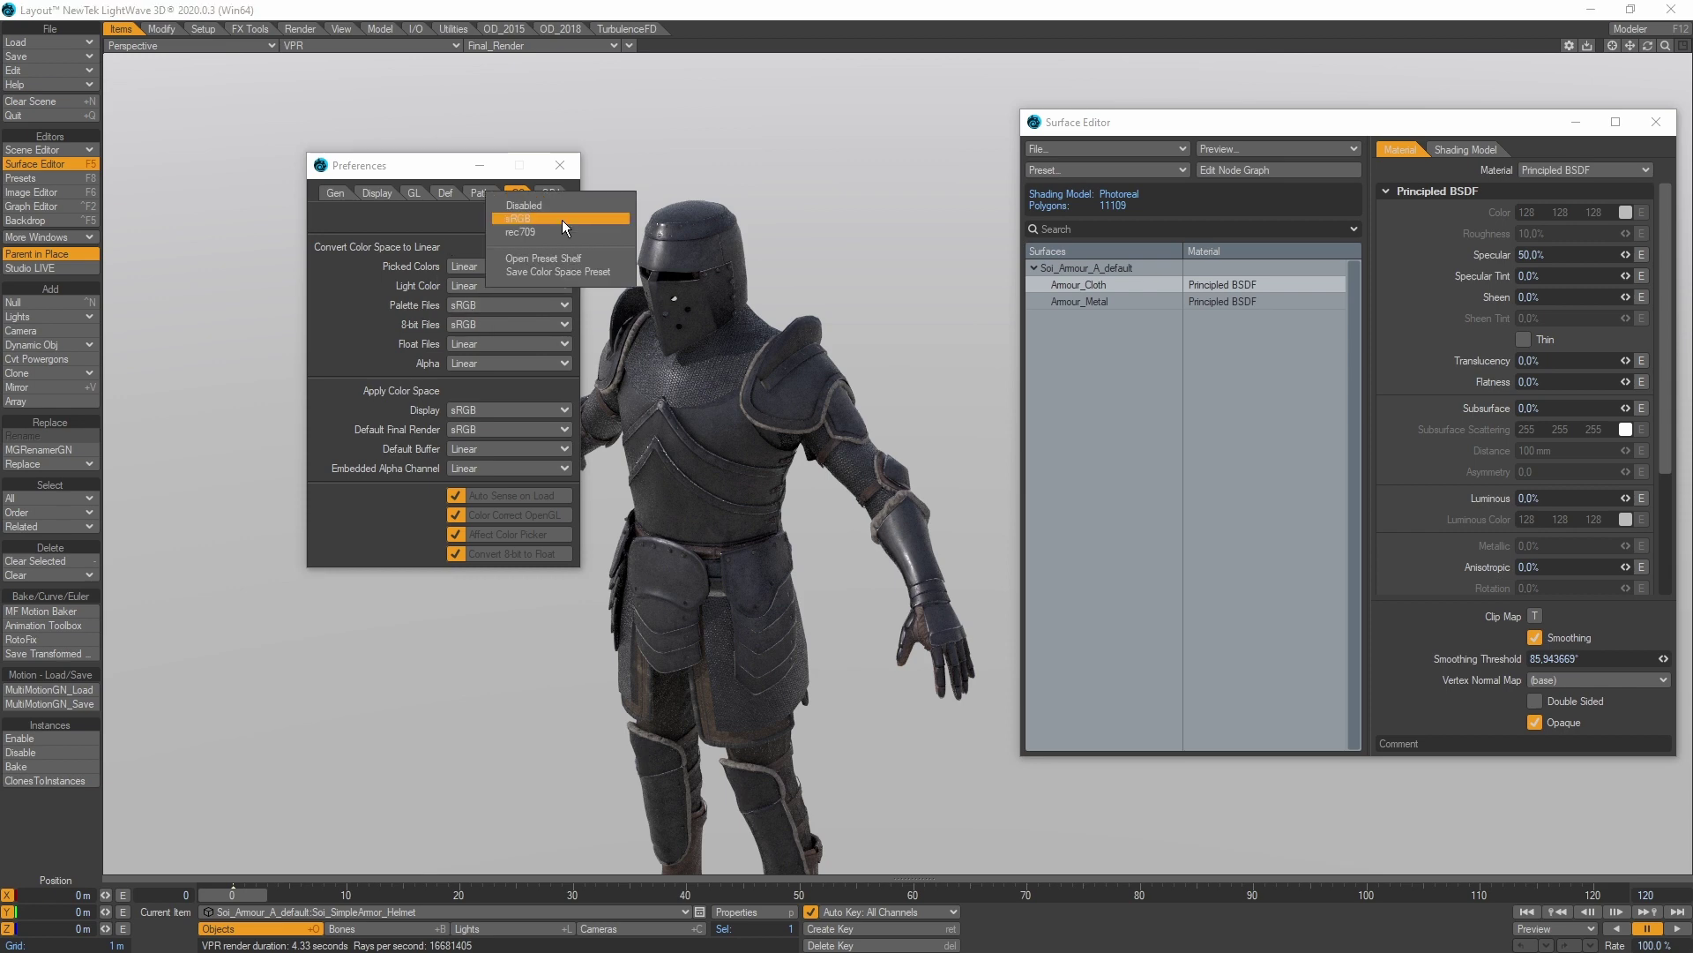
{"action": "left_click", "coordinate": [421, 210]}
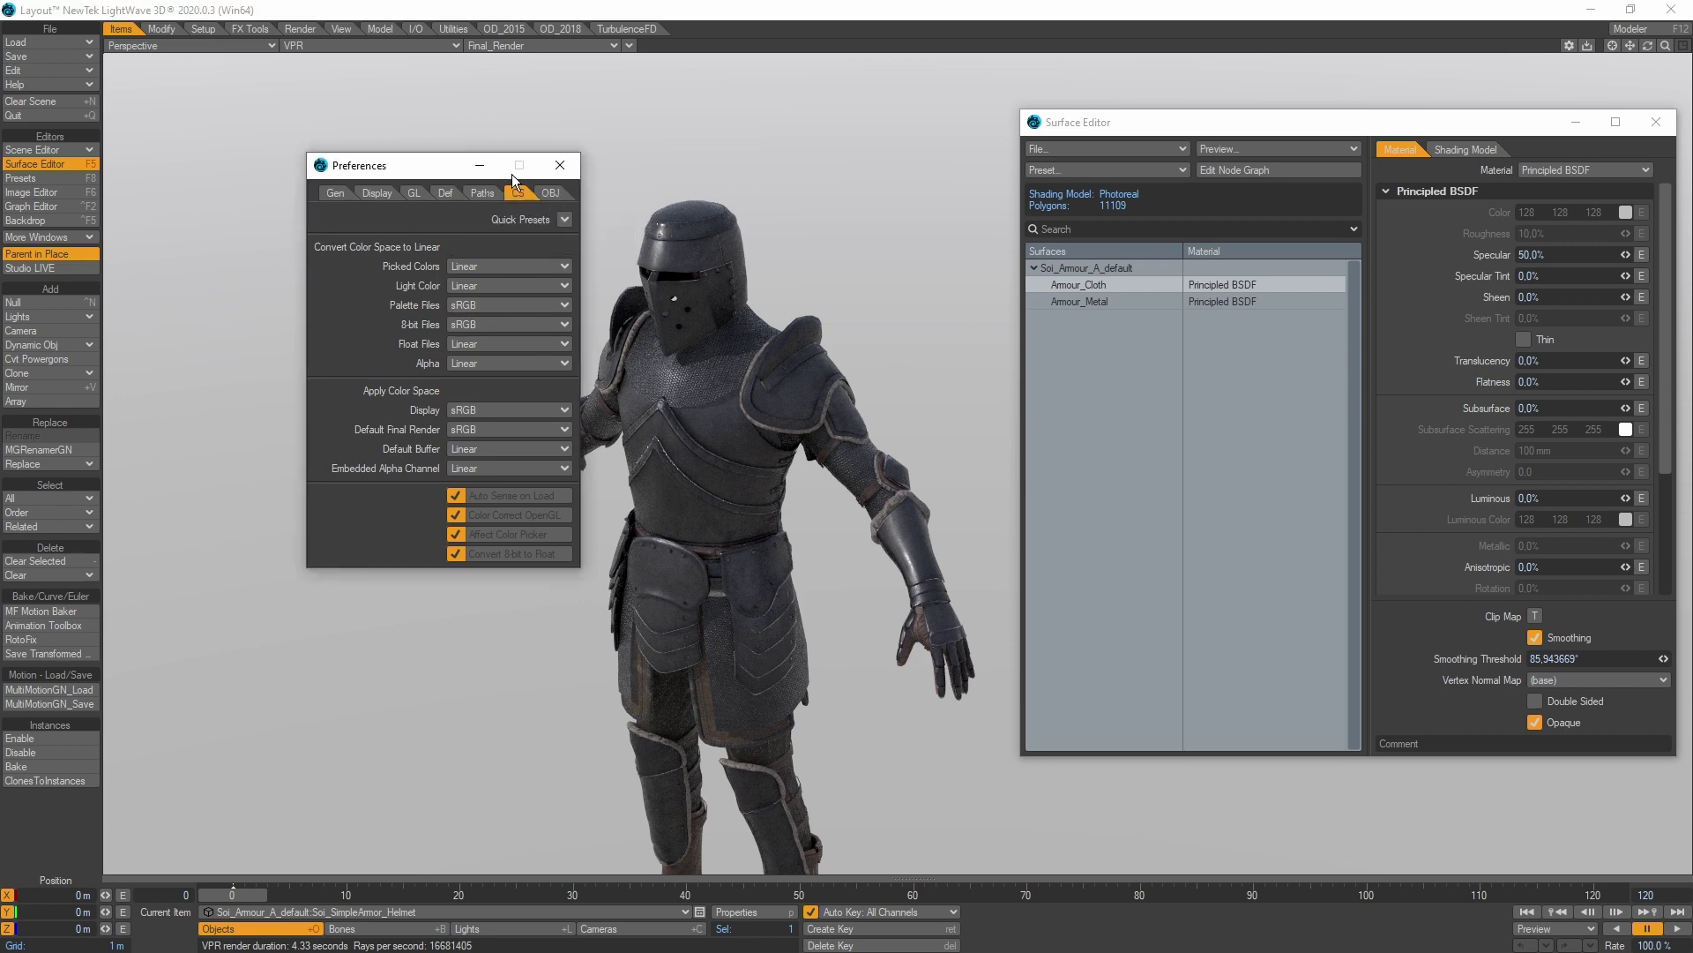
{"action": "left_click", "coordinate": [559, 168]}
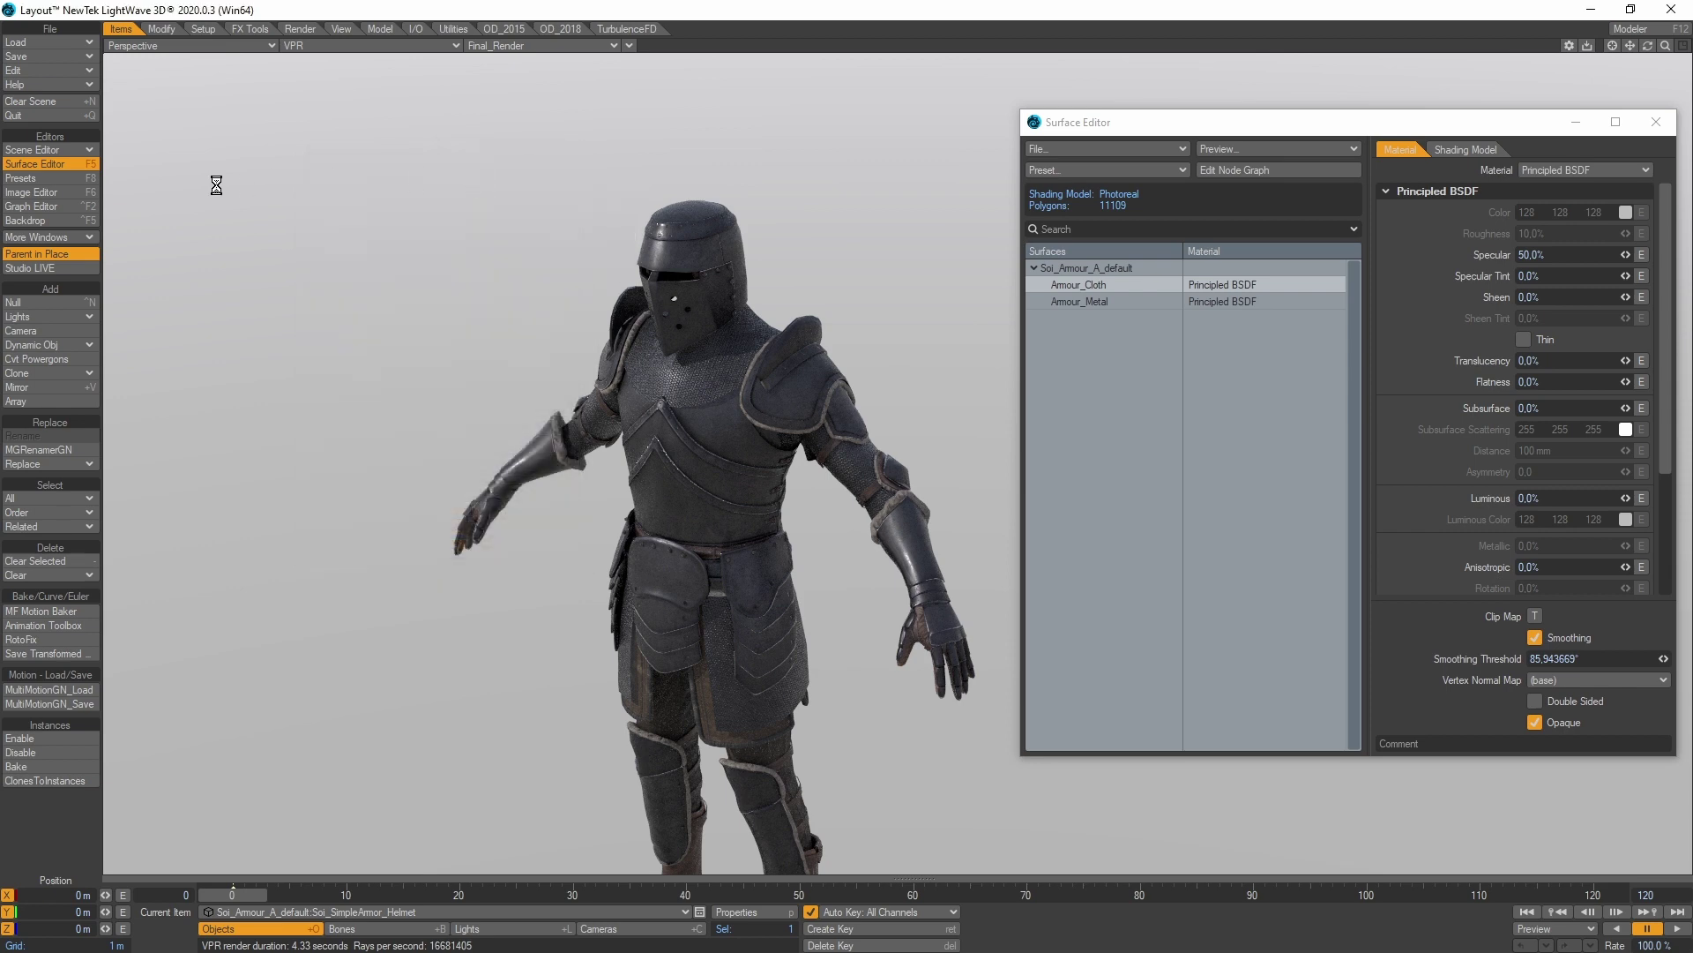
Compare the color space settings of the Clean cloth AO, BaseColor and Metallic images with T_Armour_Worn_Cloth_Metallic.exr in the Image Editor.
{"action": "left_click", "coordinate": [65, 192]}
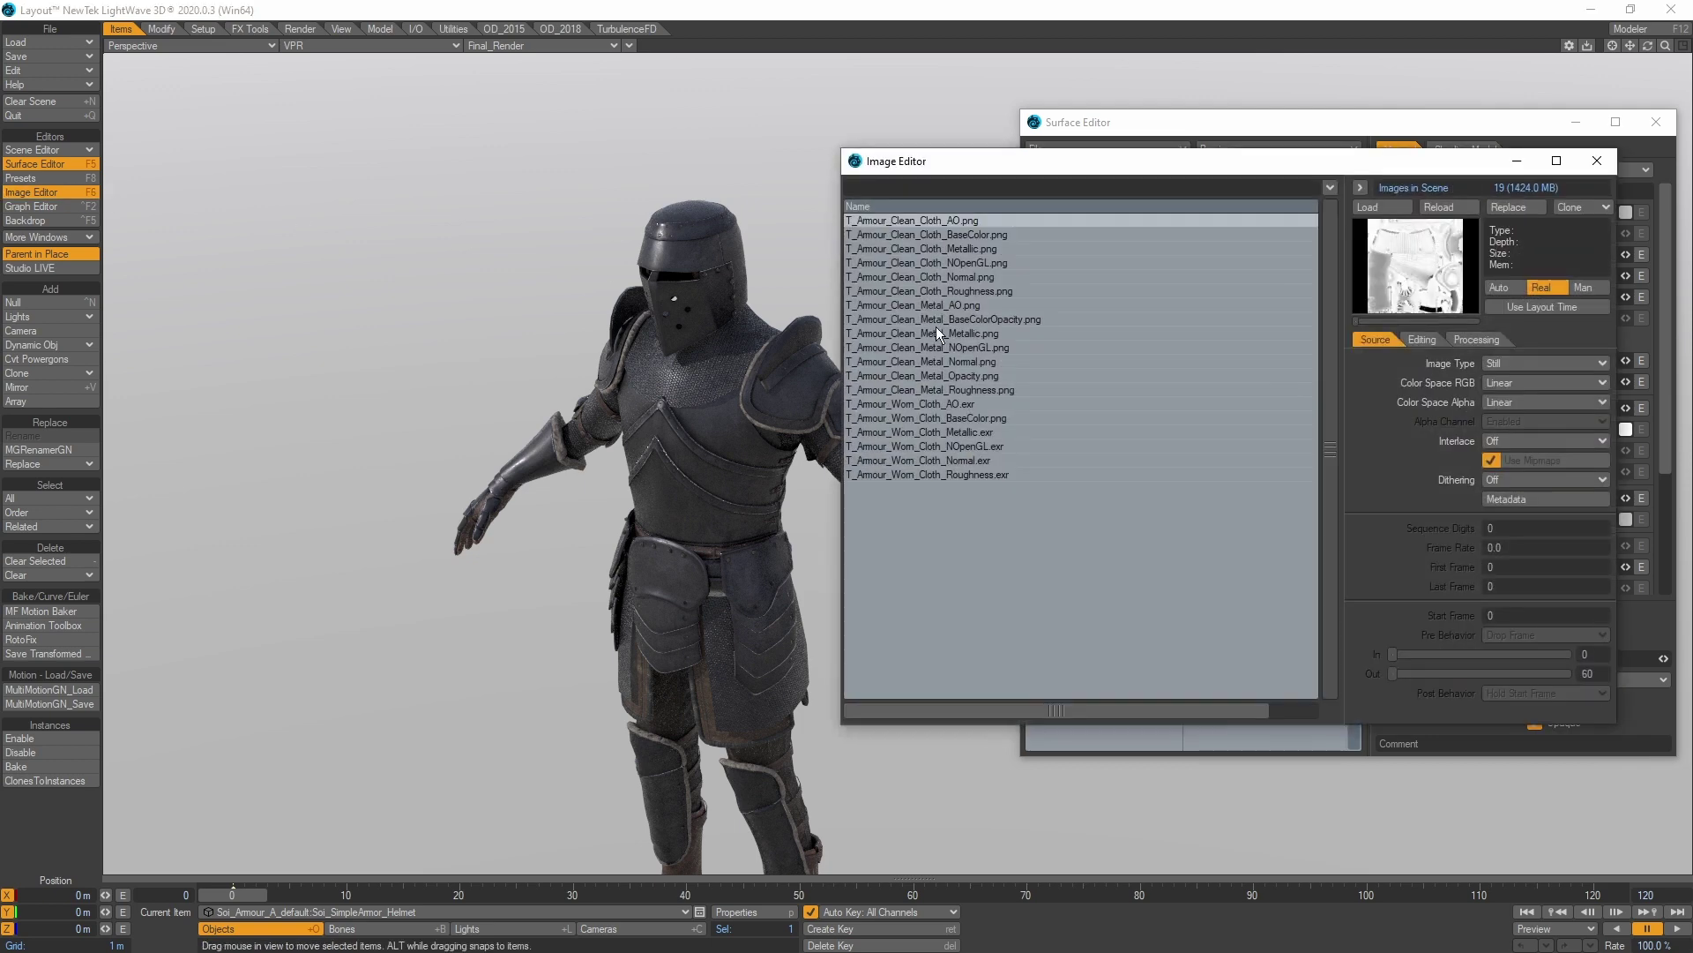
{"action": "left_click", "coordinate": [1003, 235]}
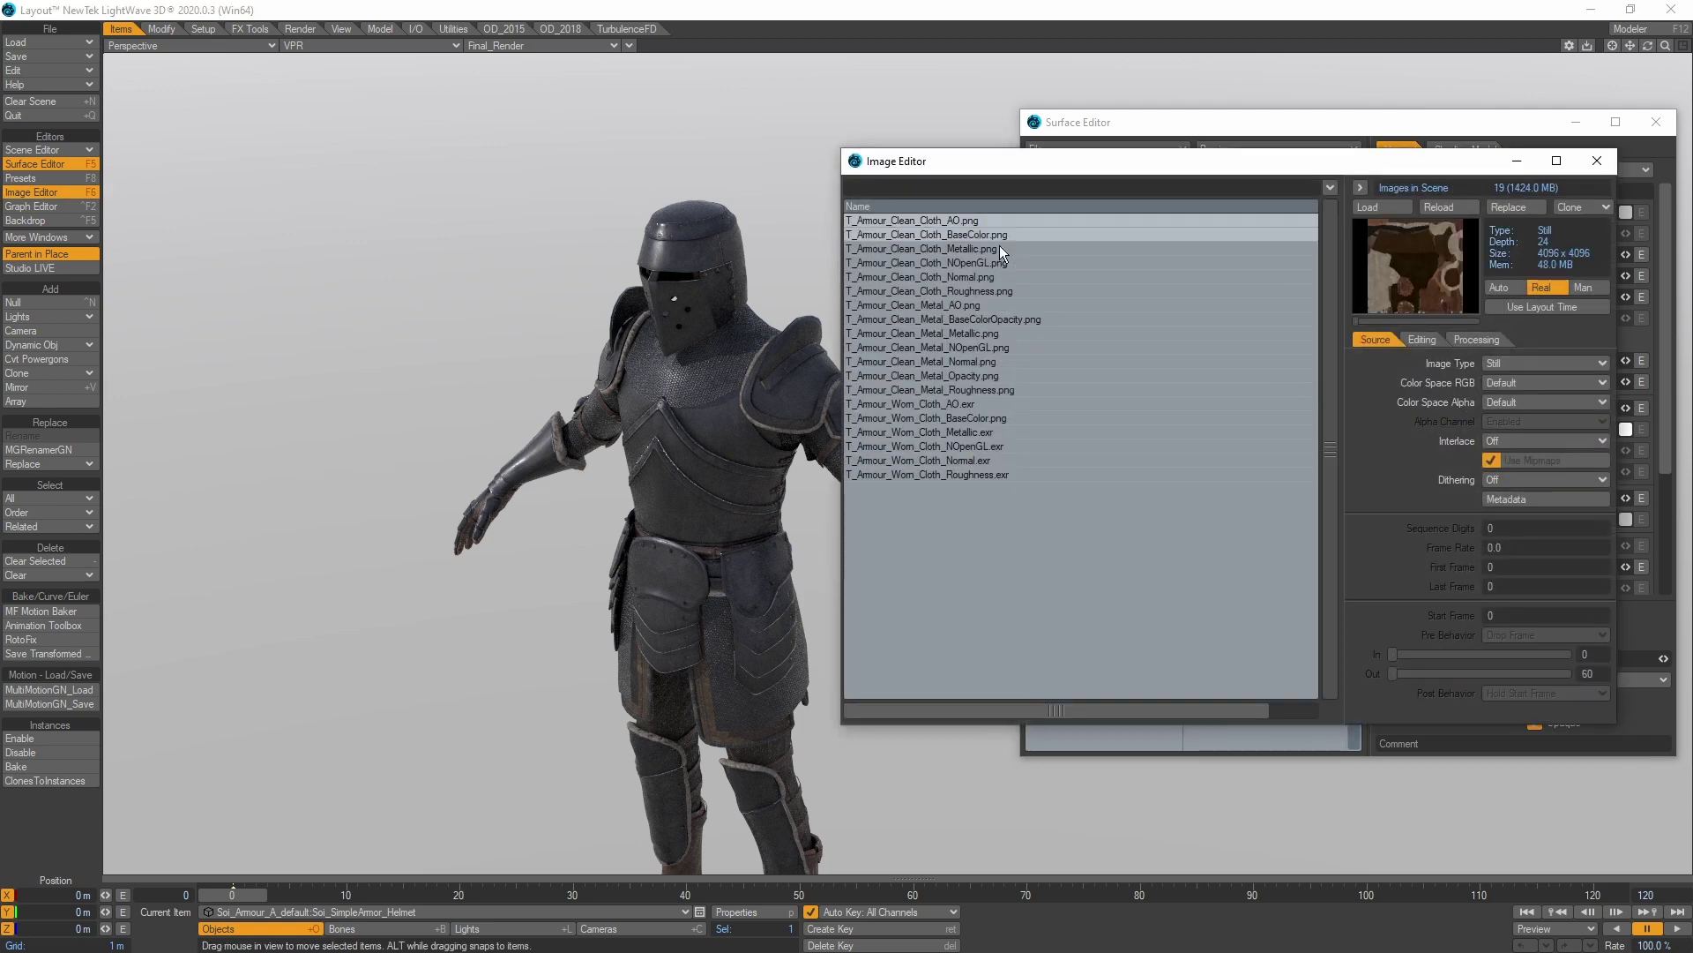
{"action": "left_click", "coordinate": [985, 249]}
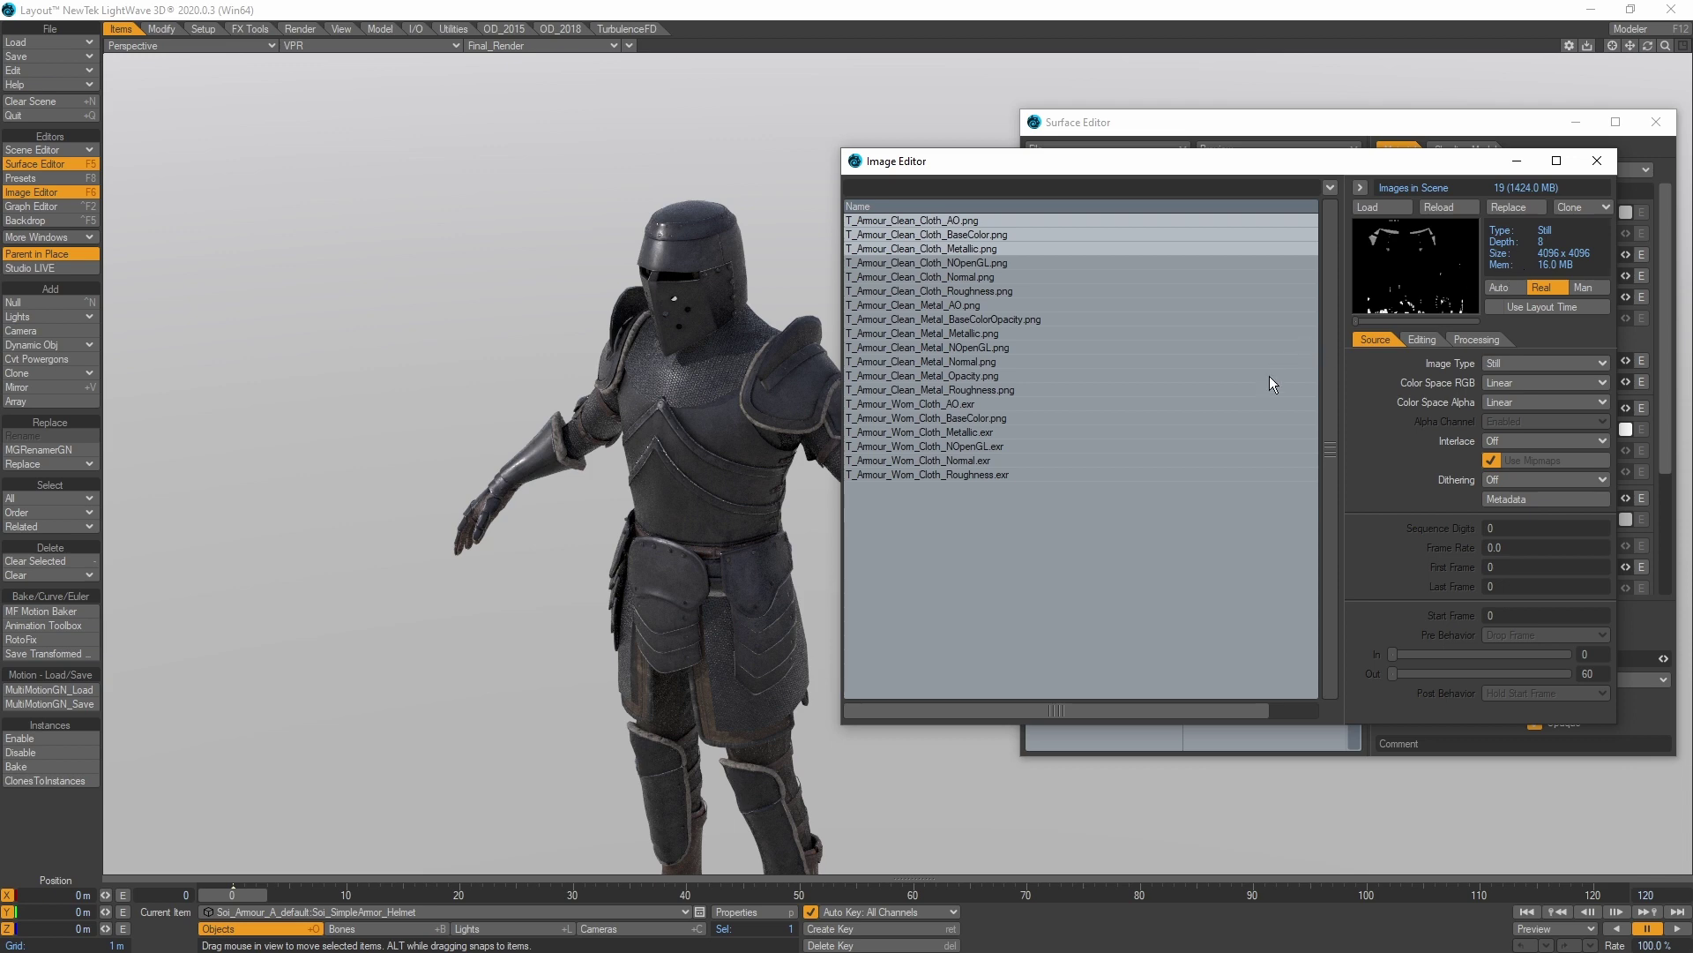
{"action": "left_click", "coordinate": [1492, 382]}
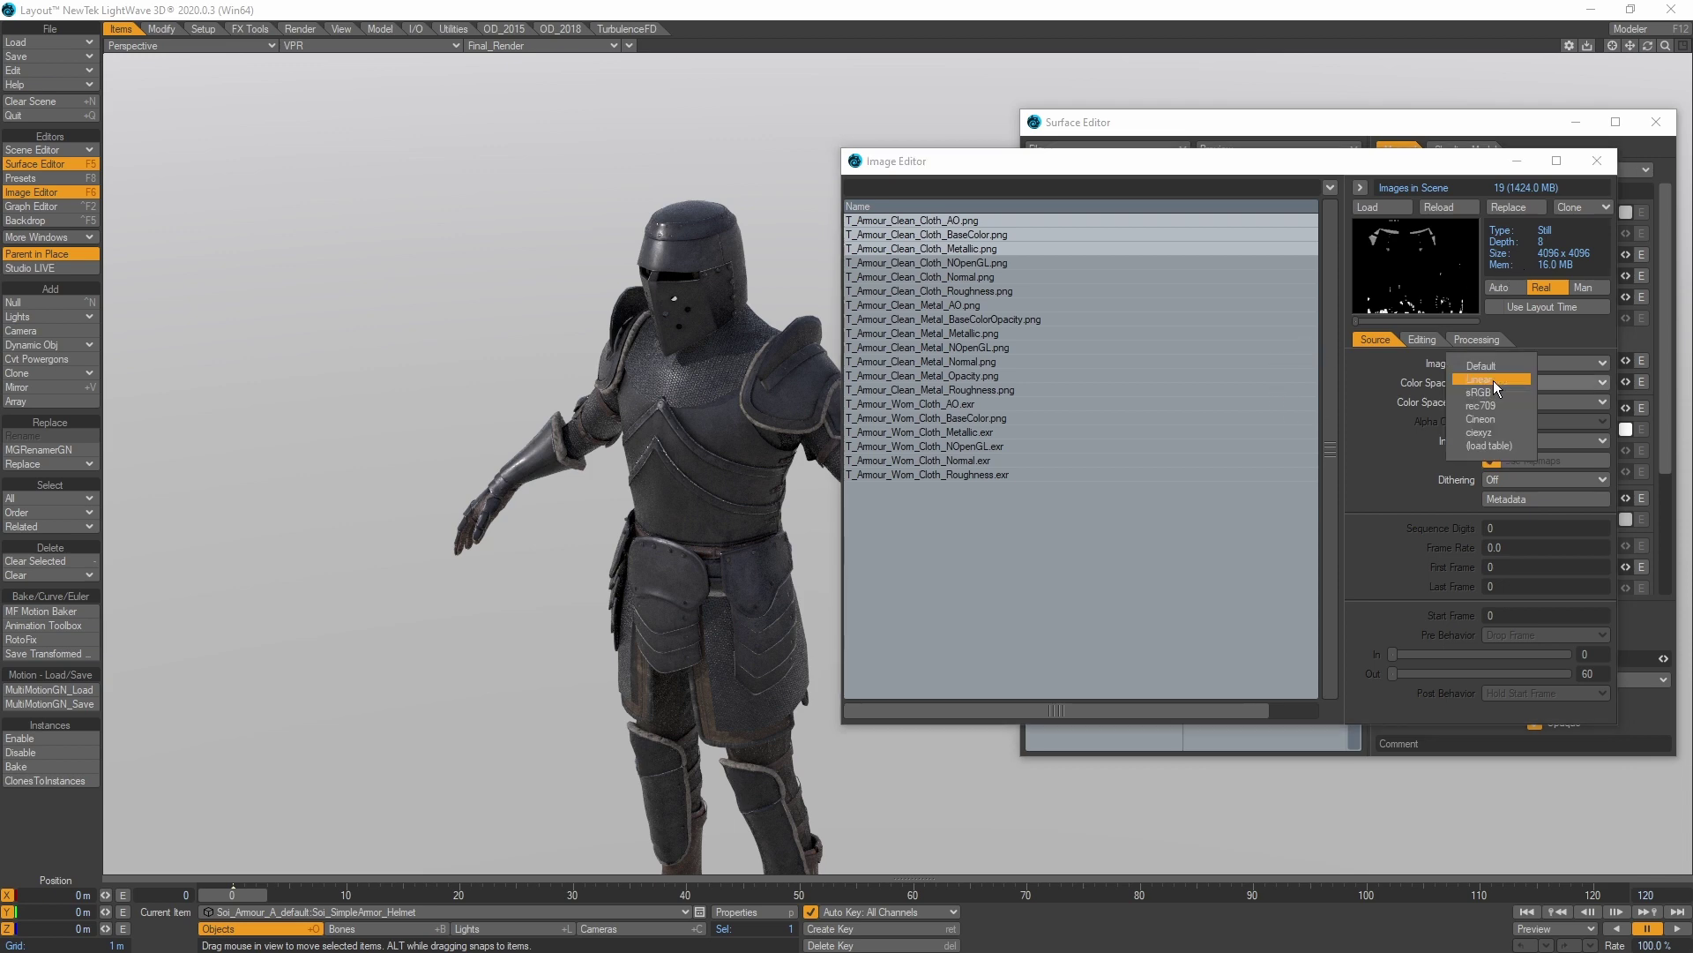
{"action": "left_click", "coordinate": [1494, 379]}
{"action": "left_click", "coordinate": [992, 231]}
{"action": "left_click", "coordinate": [991, 225]}
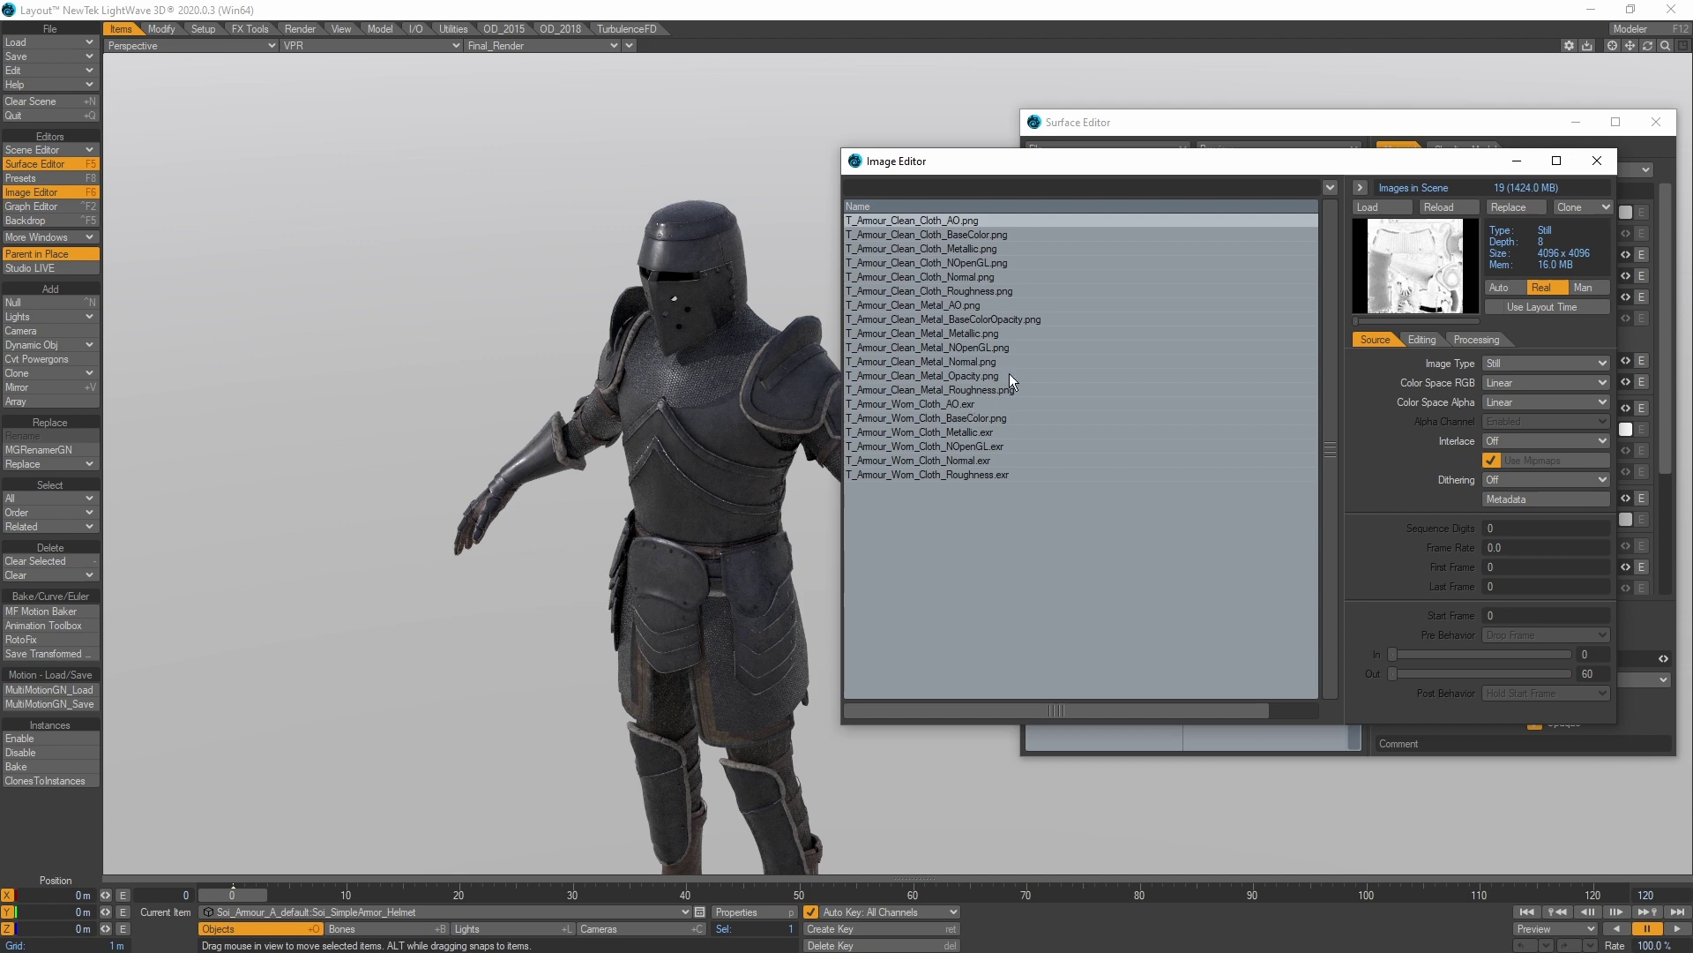
{"action": "left_click", "coordinate": [976, 435]}
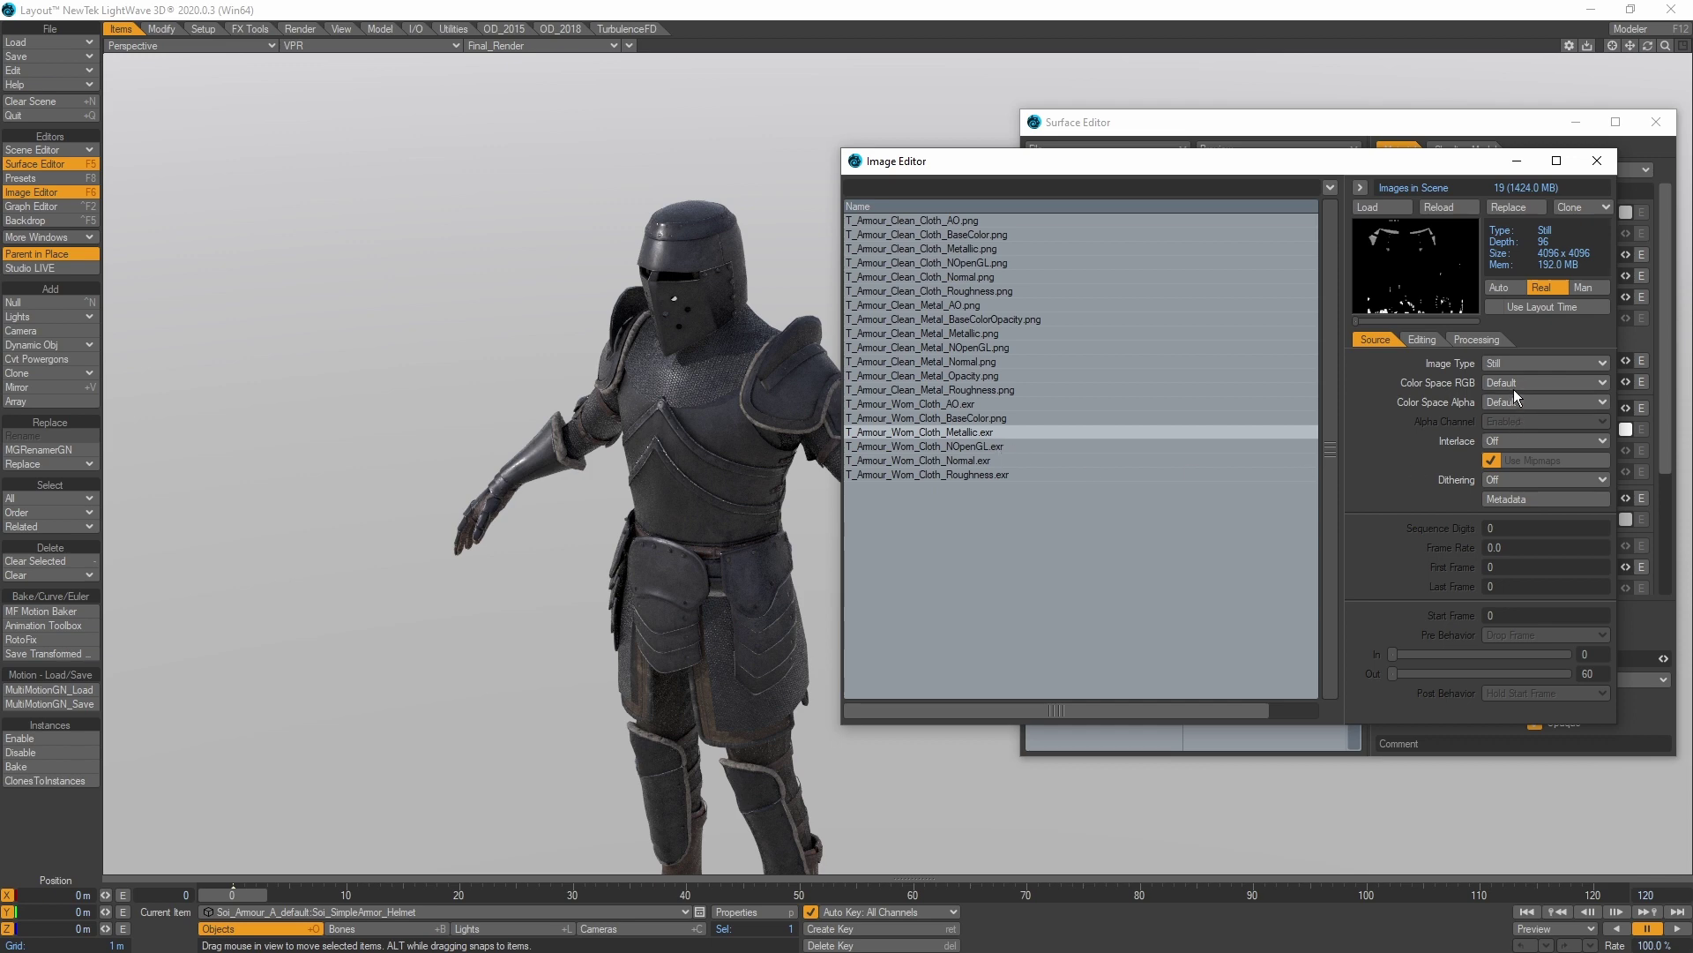
Apply the sRGB quick preset in the color space preferences, and close the preferences and the Image Editor.
{"action": "key", "text": "d"}
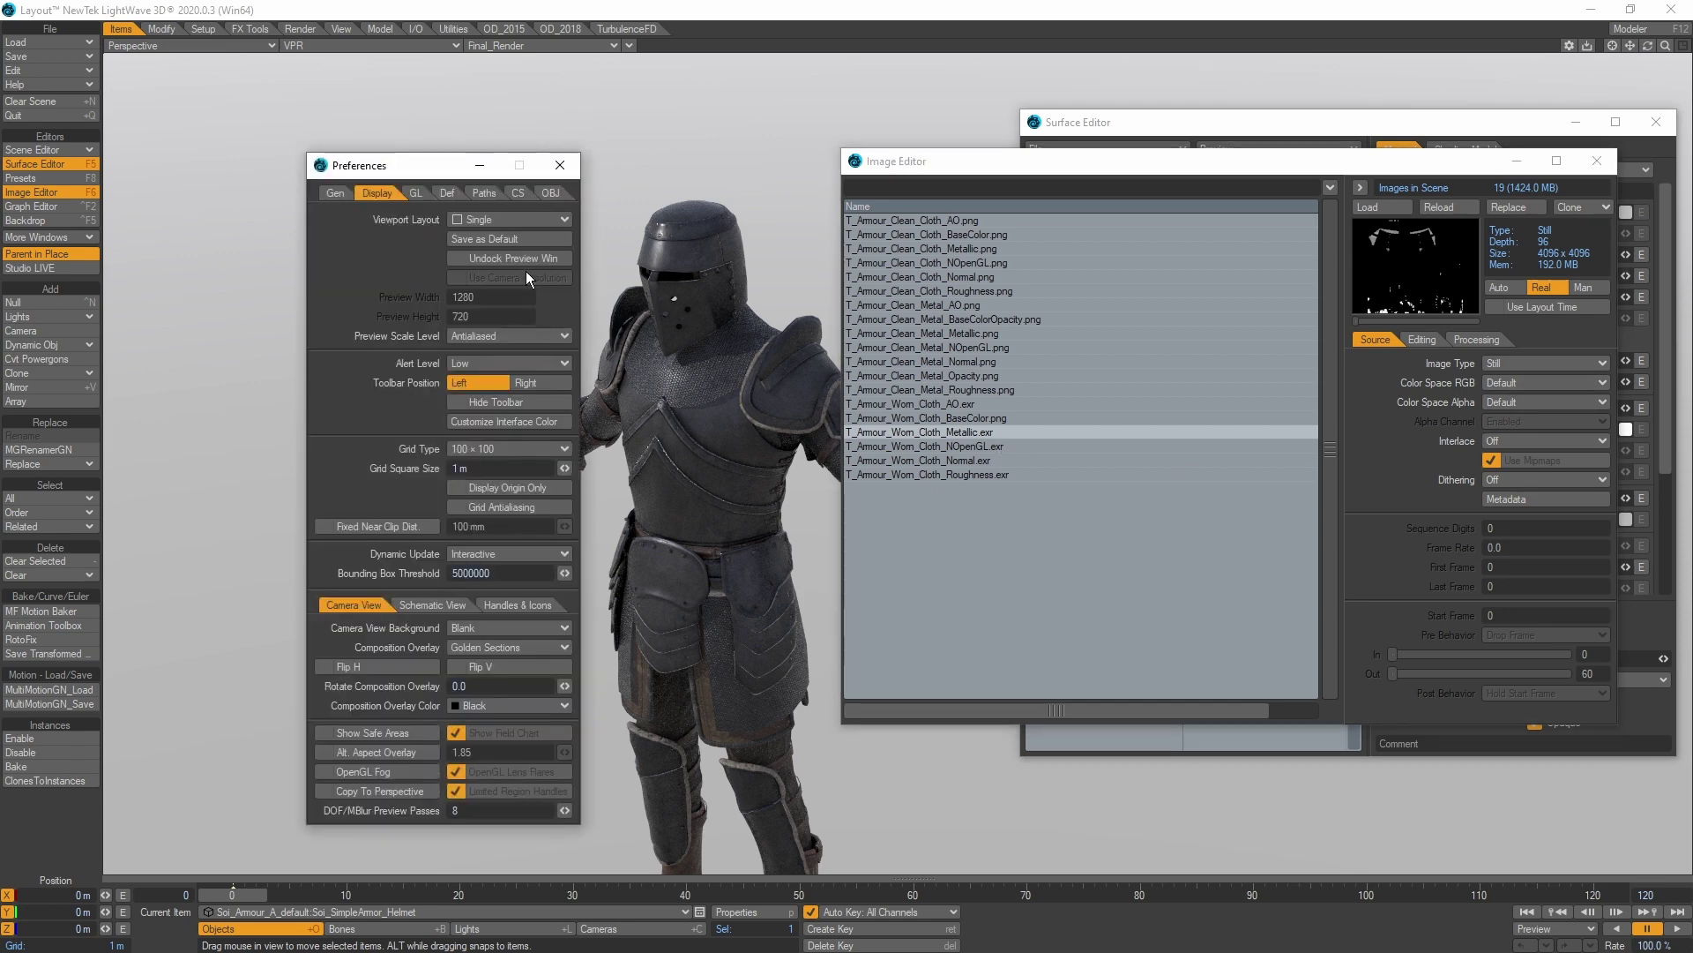
{"action": "left_click", "coordinate": [521, 192]}
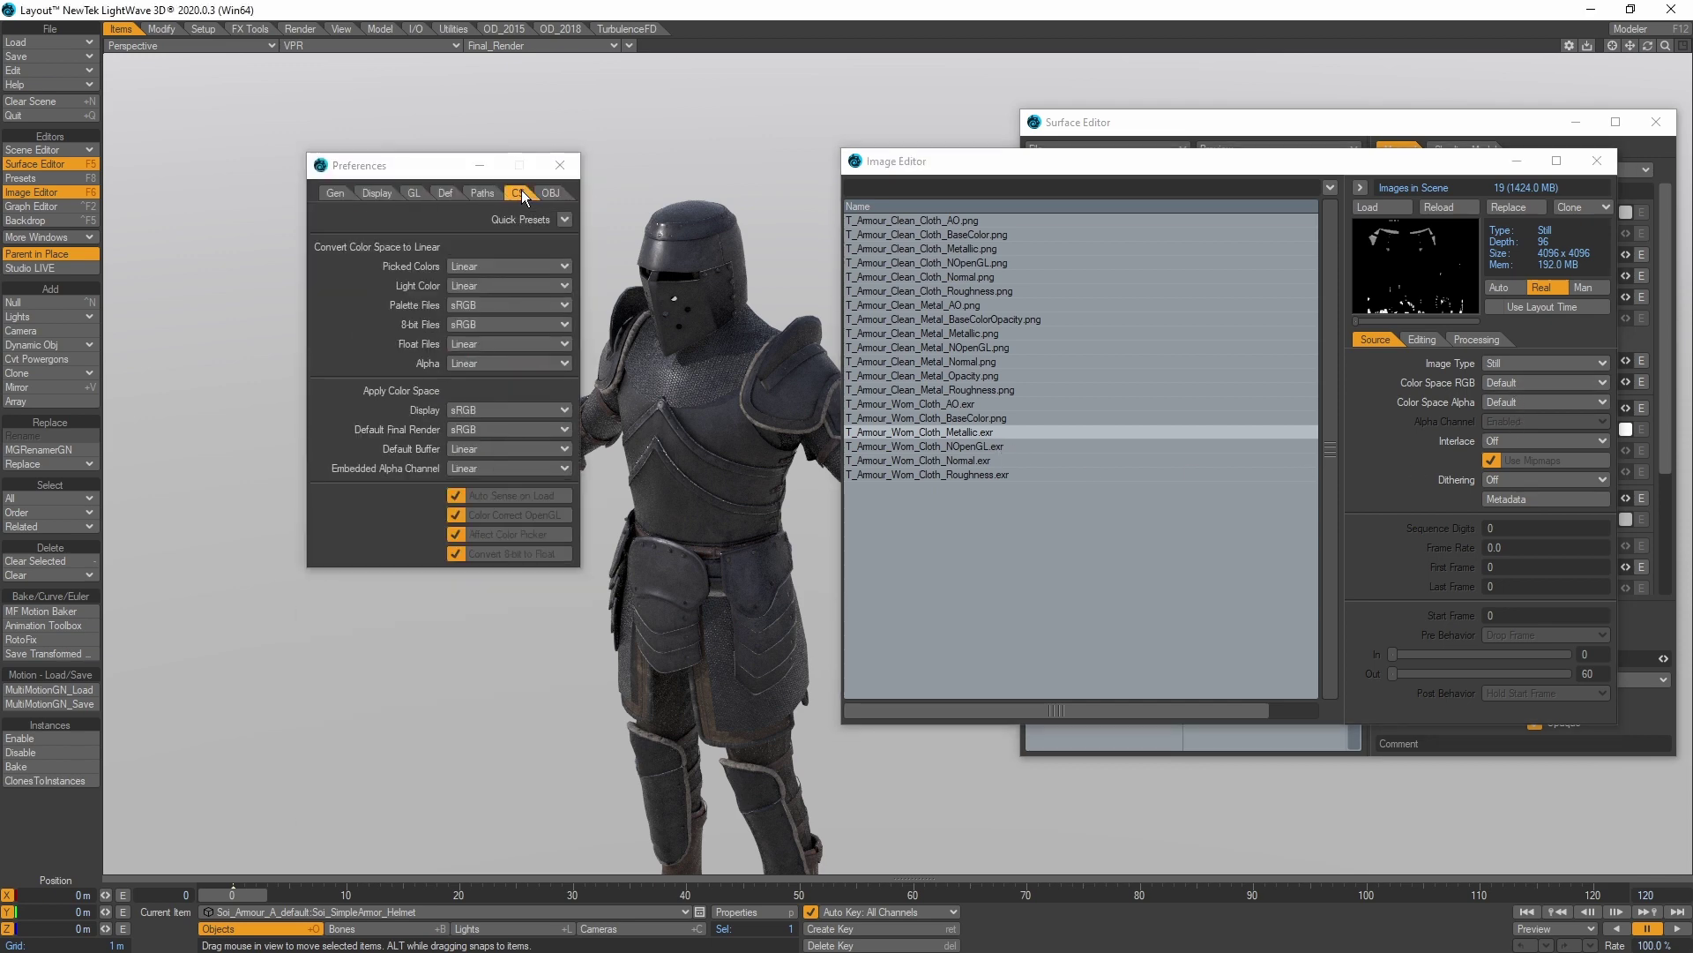
{"action": "left_click", "coordinate": [566, 220]}
{"action": "left_click", "coordinate": [567, 215]}
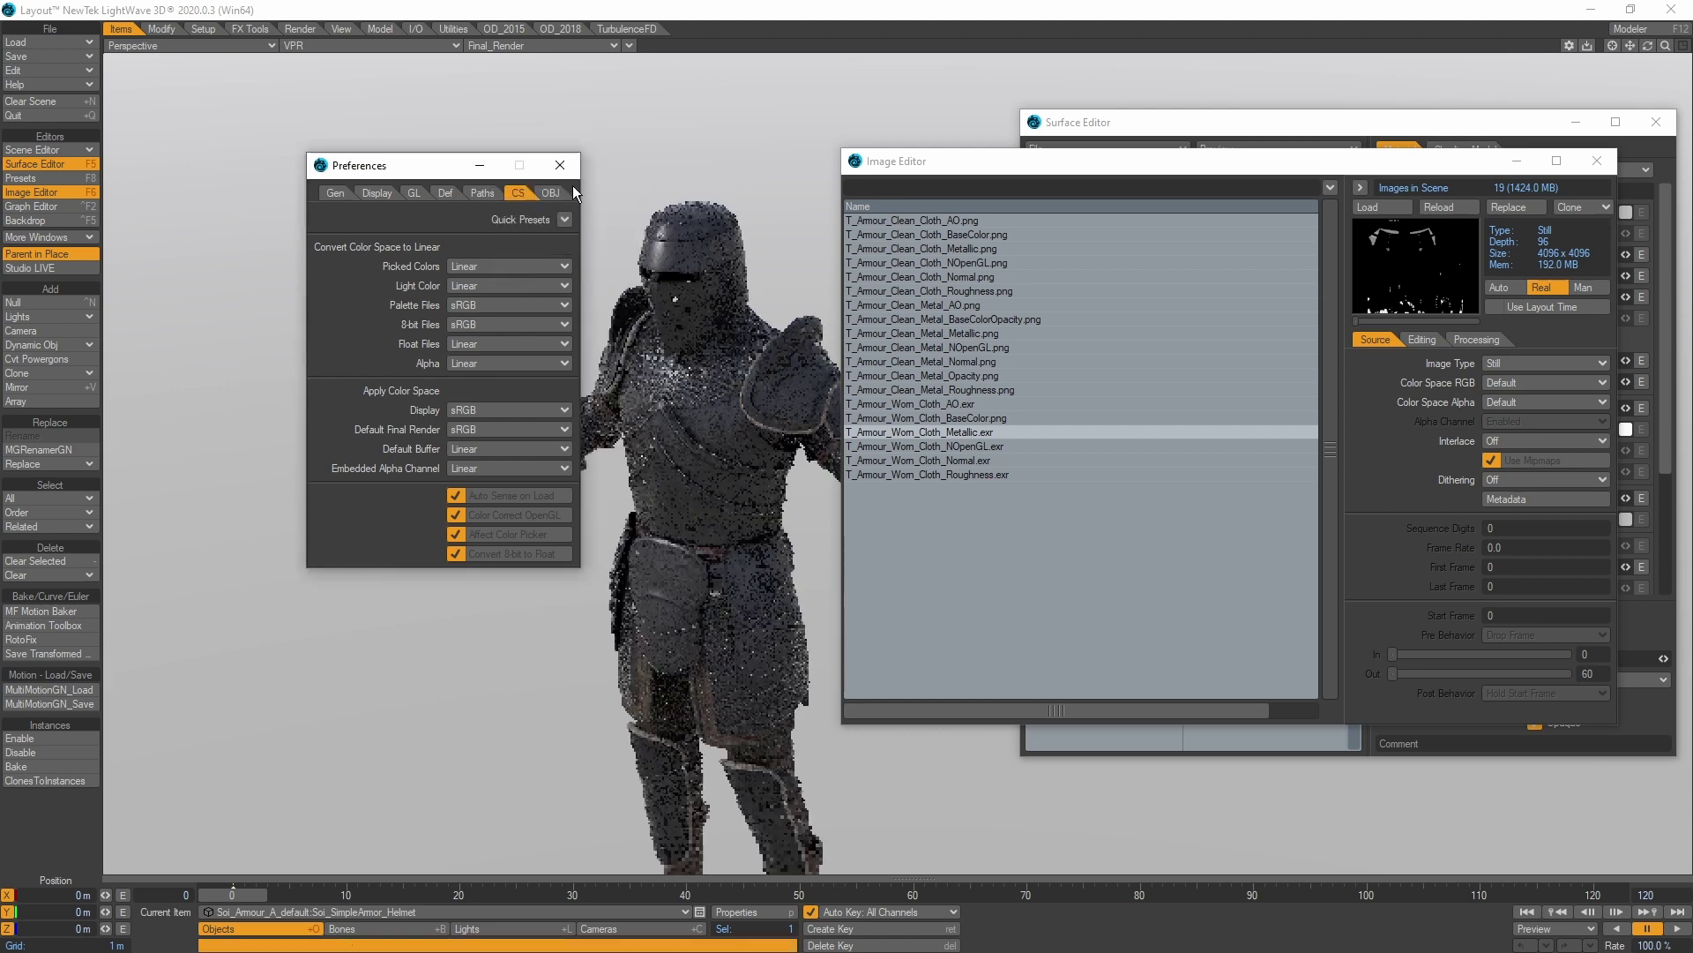
{"action": "left_click", "coordinate": [560, 165]}
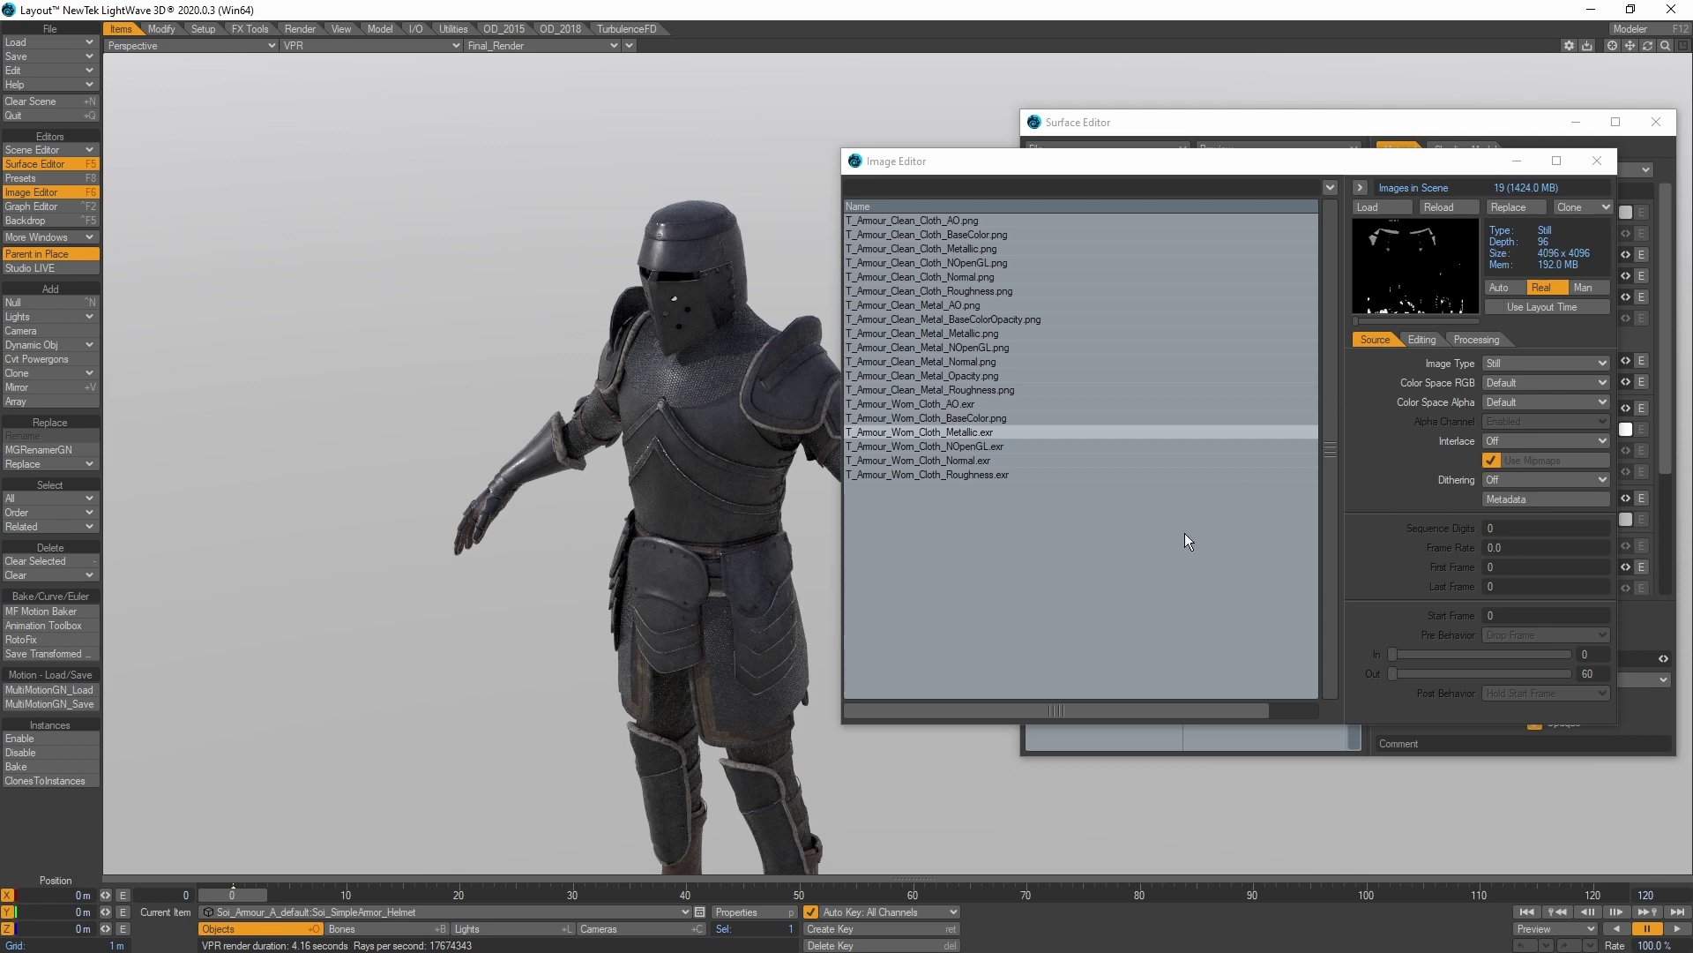
{"action": "left_click", "coordinate": [1596, 160]}
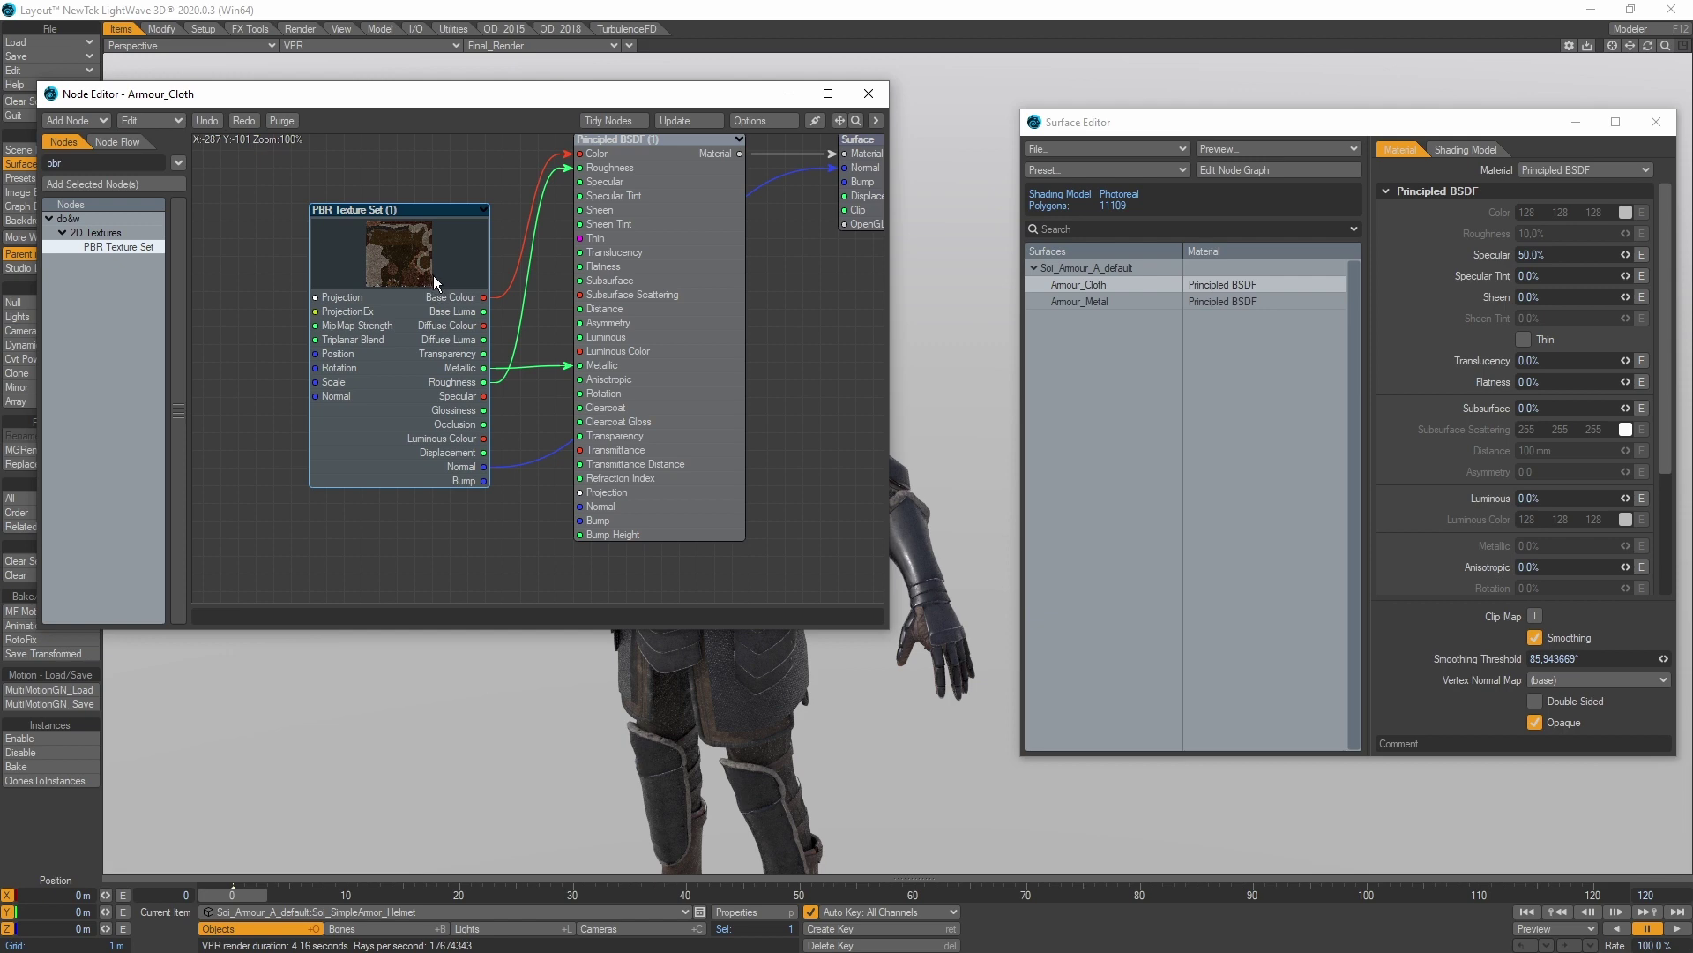
Review the worn cloth textures assigned in Armour_Cloth's PBR Texture Set node.
{"action": "left_click", "coordinate": [783, 286]}
{"action": "left_click_drag", "start_coordinate": [783, 282], "coordinate": [785, 335]}
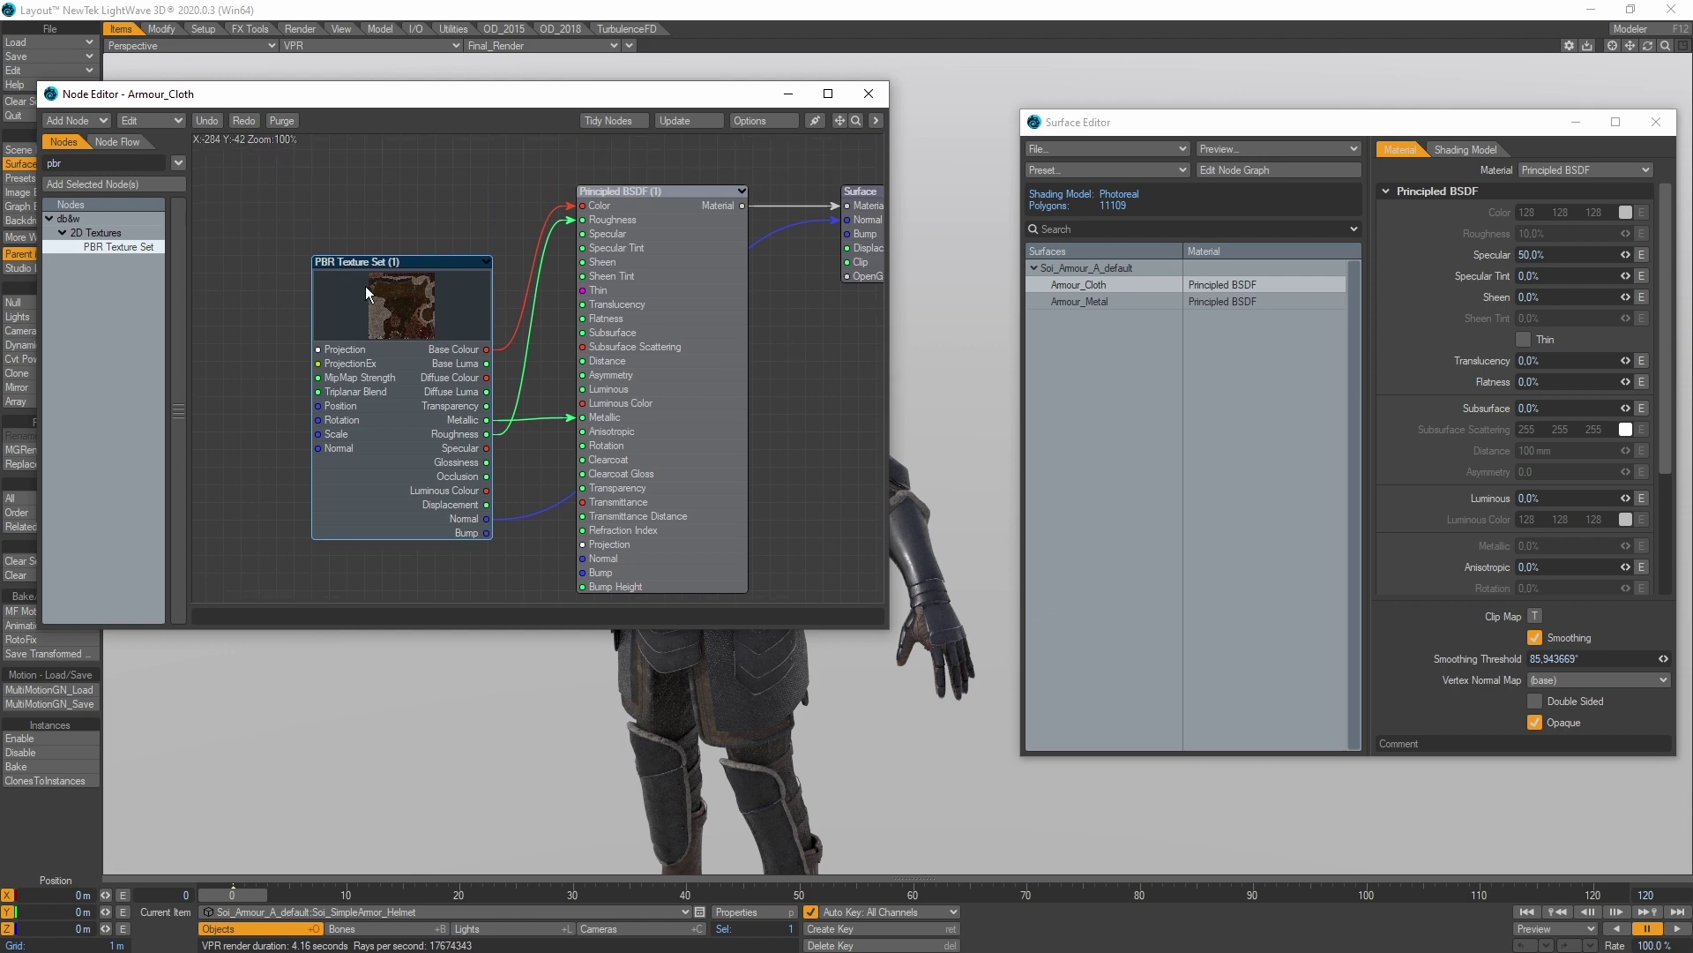
{"action": "double_click", "coordinate": [389, 307]}
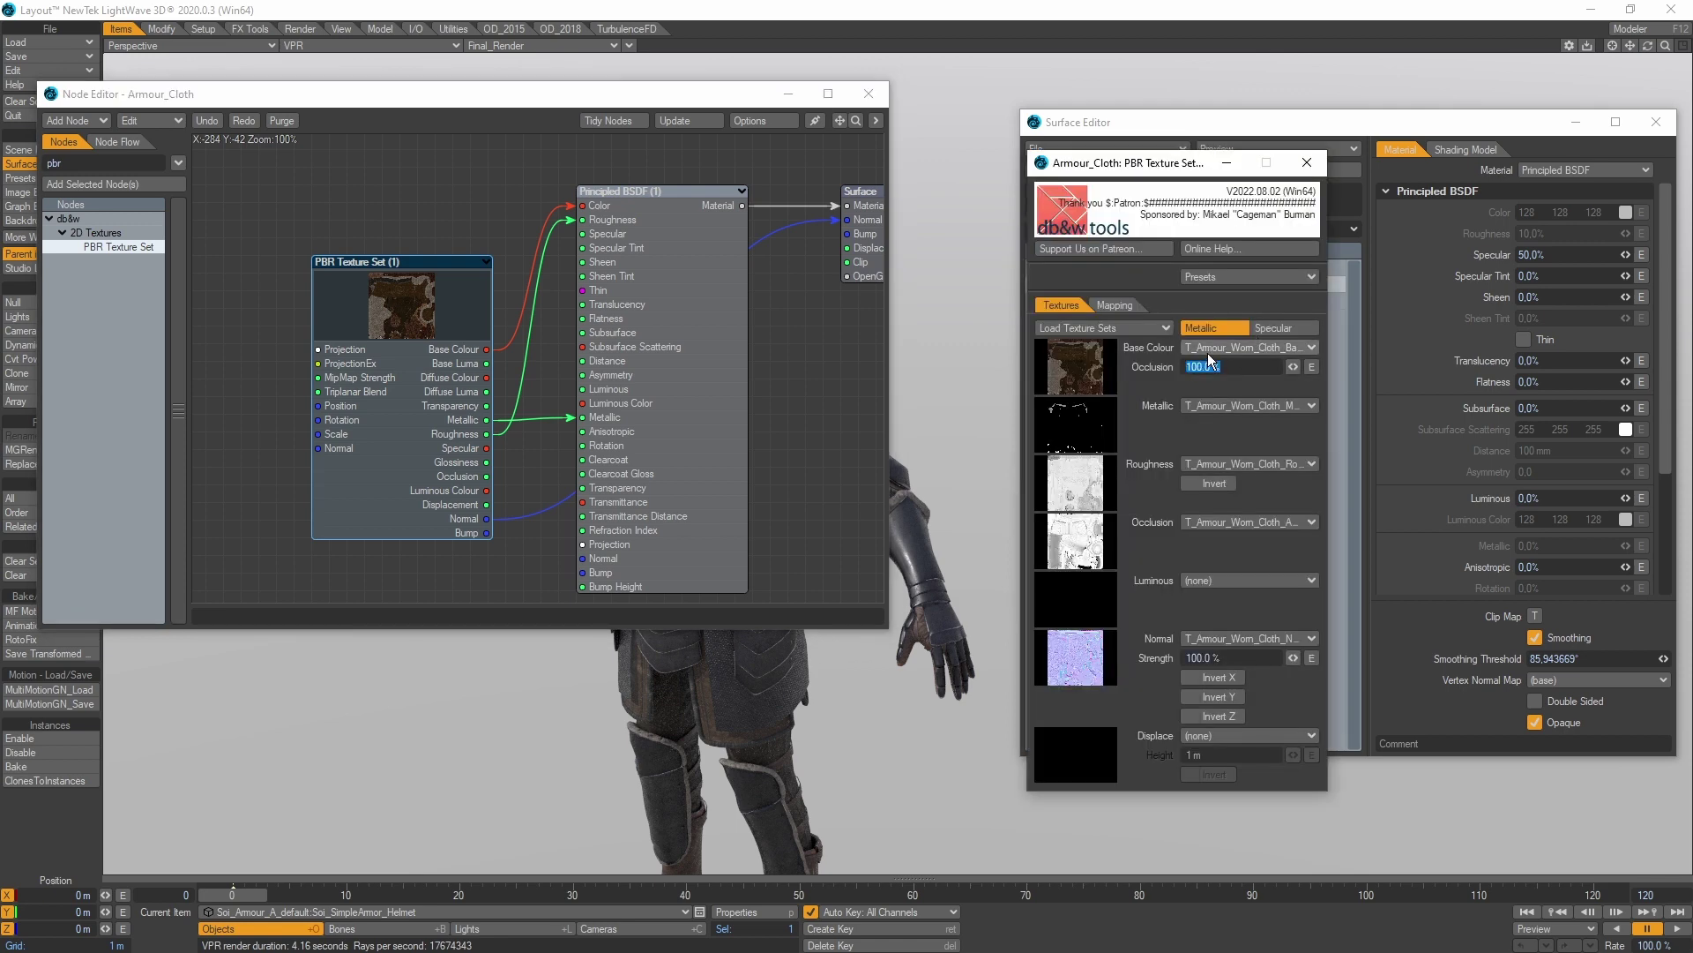
{"action": "left_click", "coordinate": [1307, 162]}
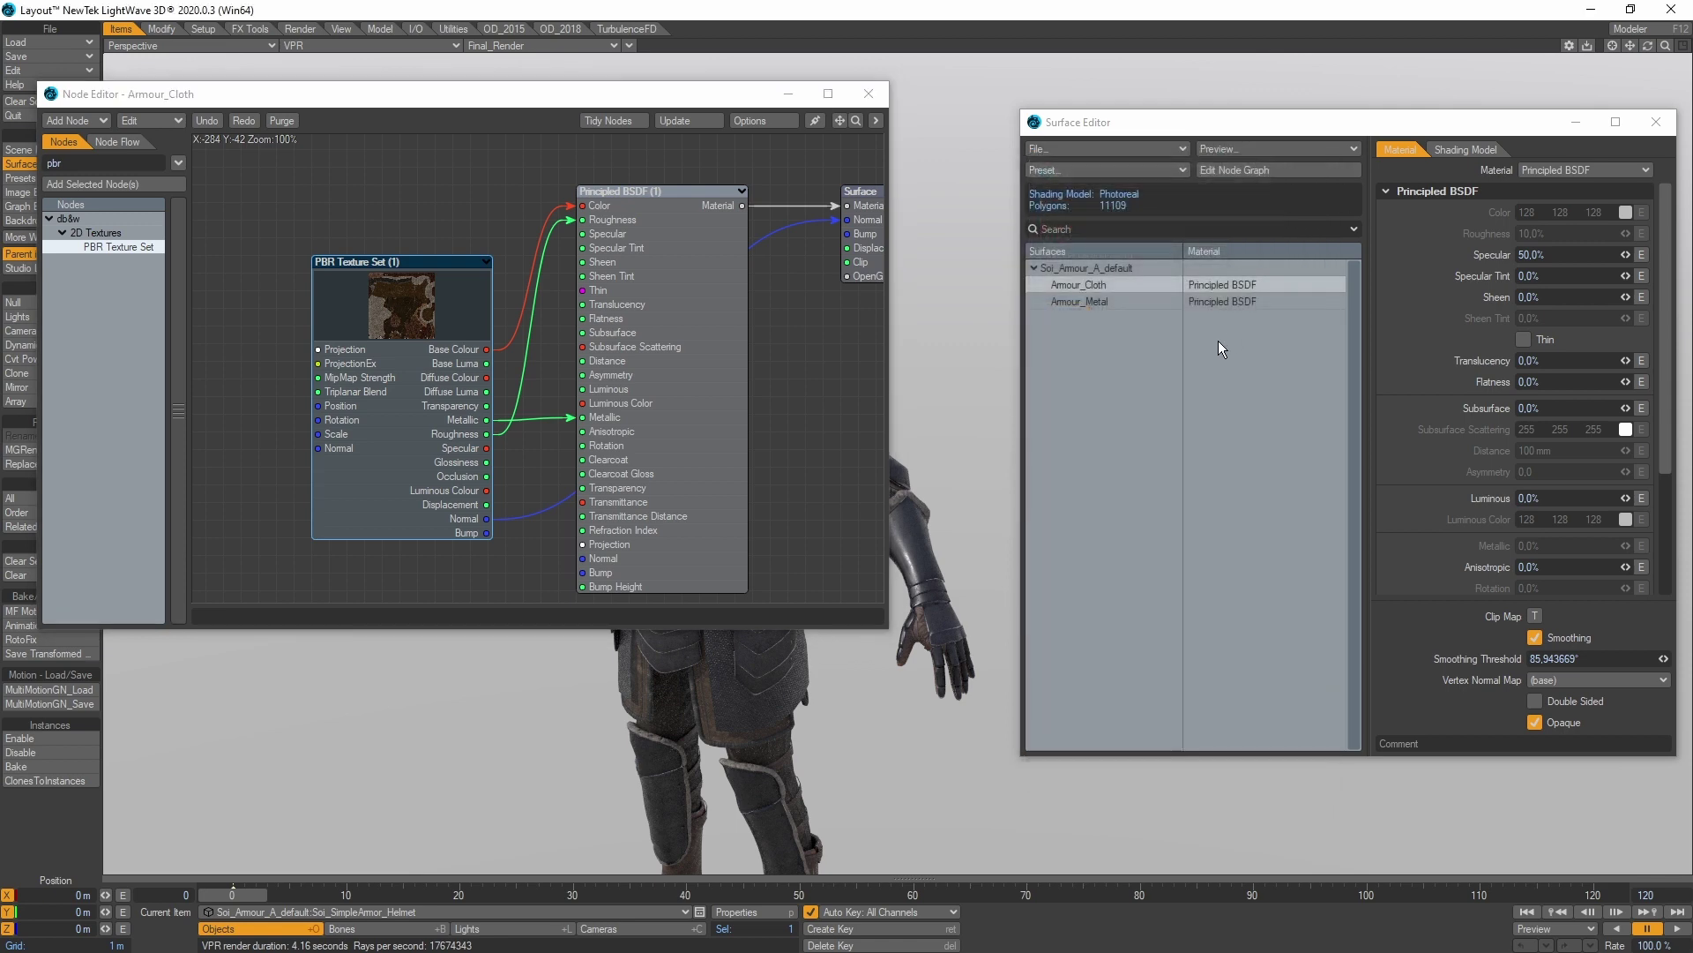
Load the T_Armour_Worn_Metal texture set from the Worn Metal folder into Armour_Metal's PBR Texture Set node.
{"action": "left_click", "coordinate": [1224, 302]}
{"action": "double_click", "coordinate": [374, 288]}
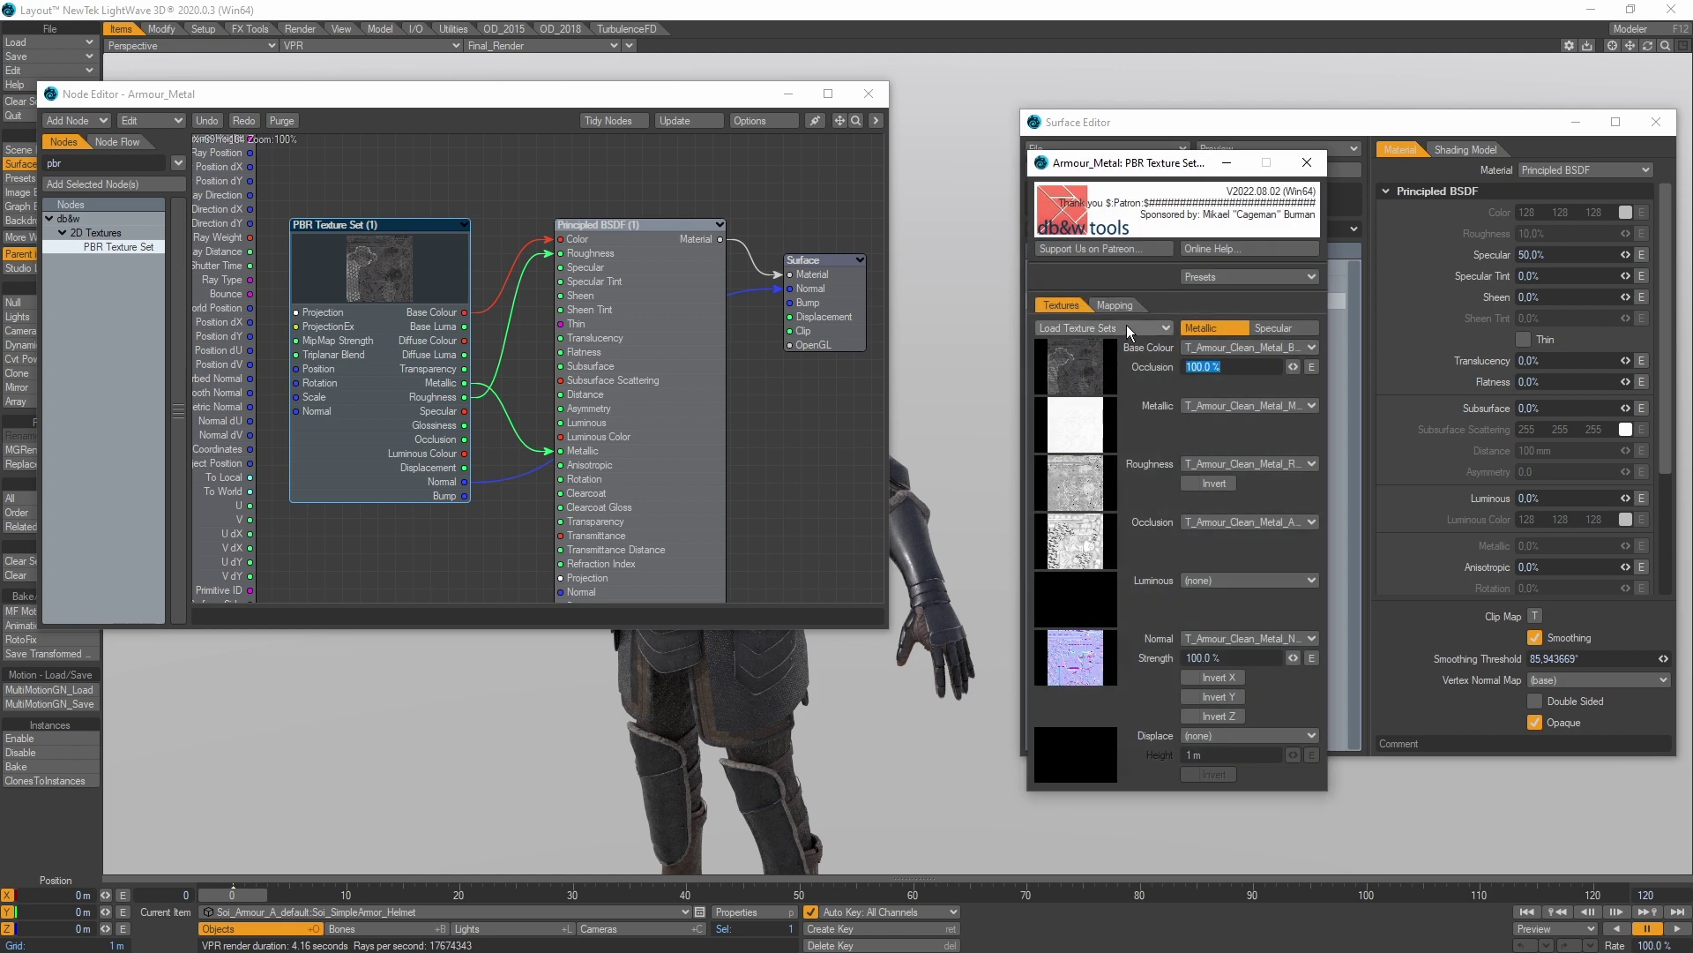
{"action": "left_click", "coordinate": [1125, 327]}
{"action": "left_click", "coordinate": [1125, 342]}
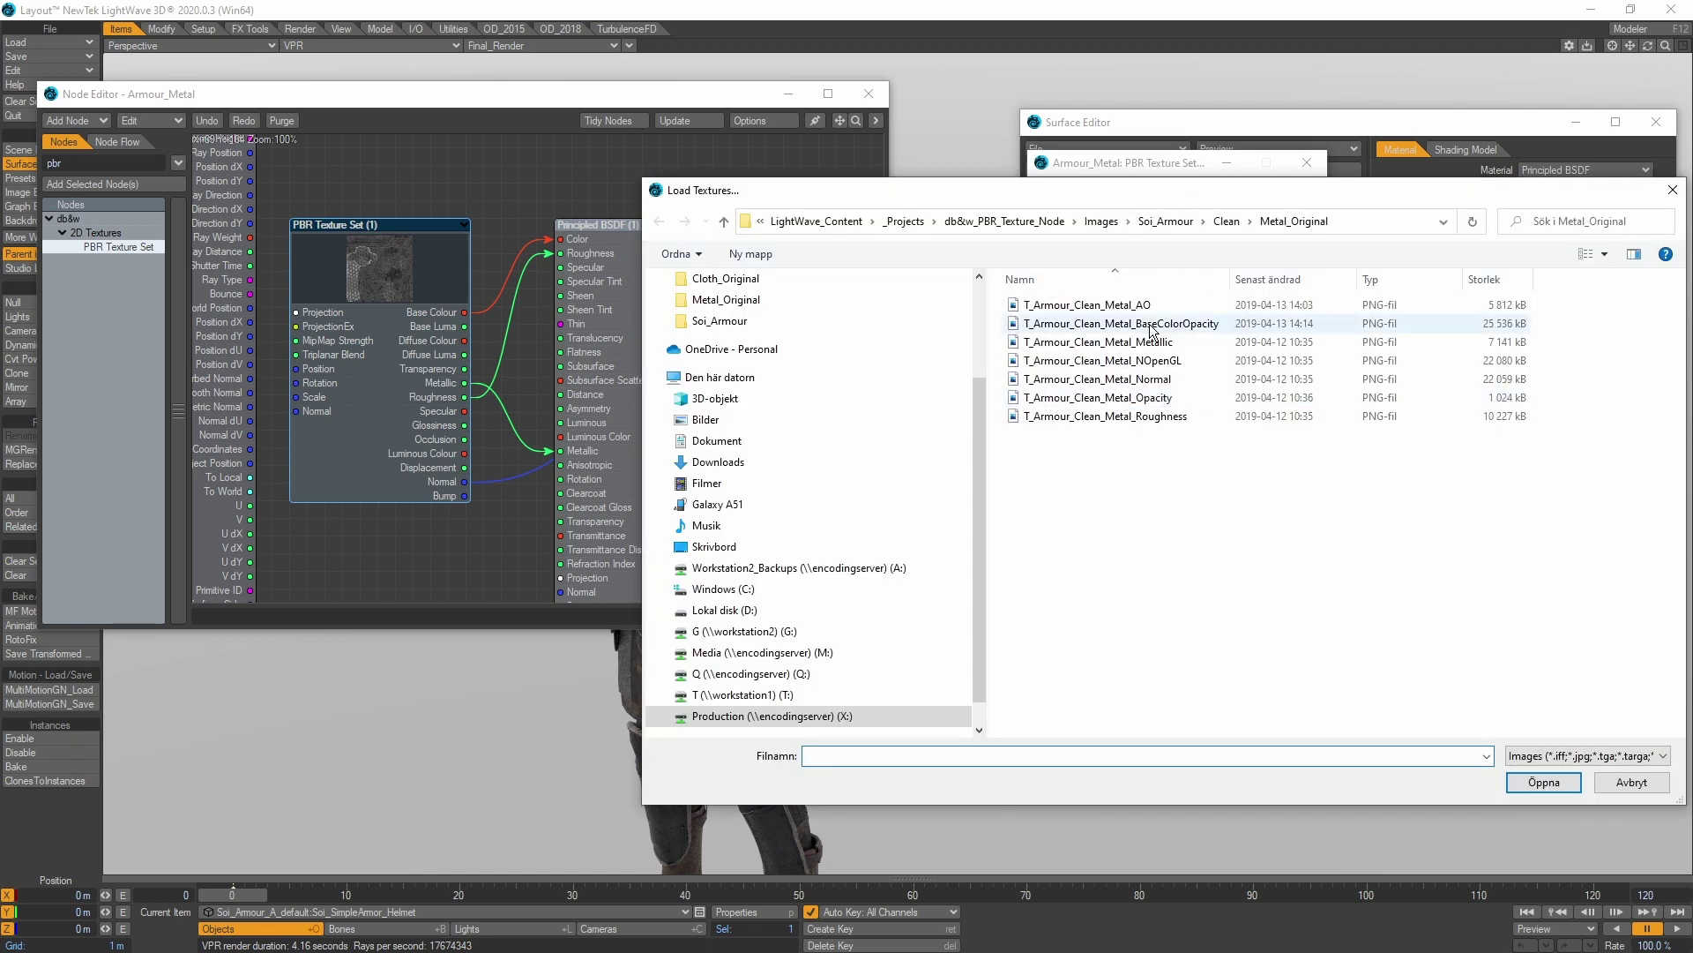
{"action": "left_click", "coordinate": [1150, 222]}
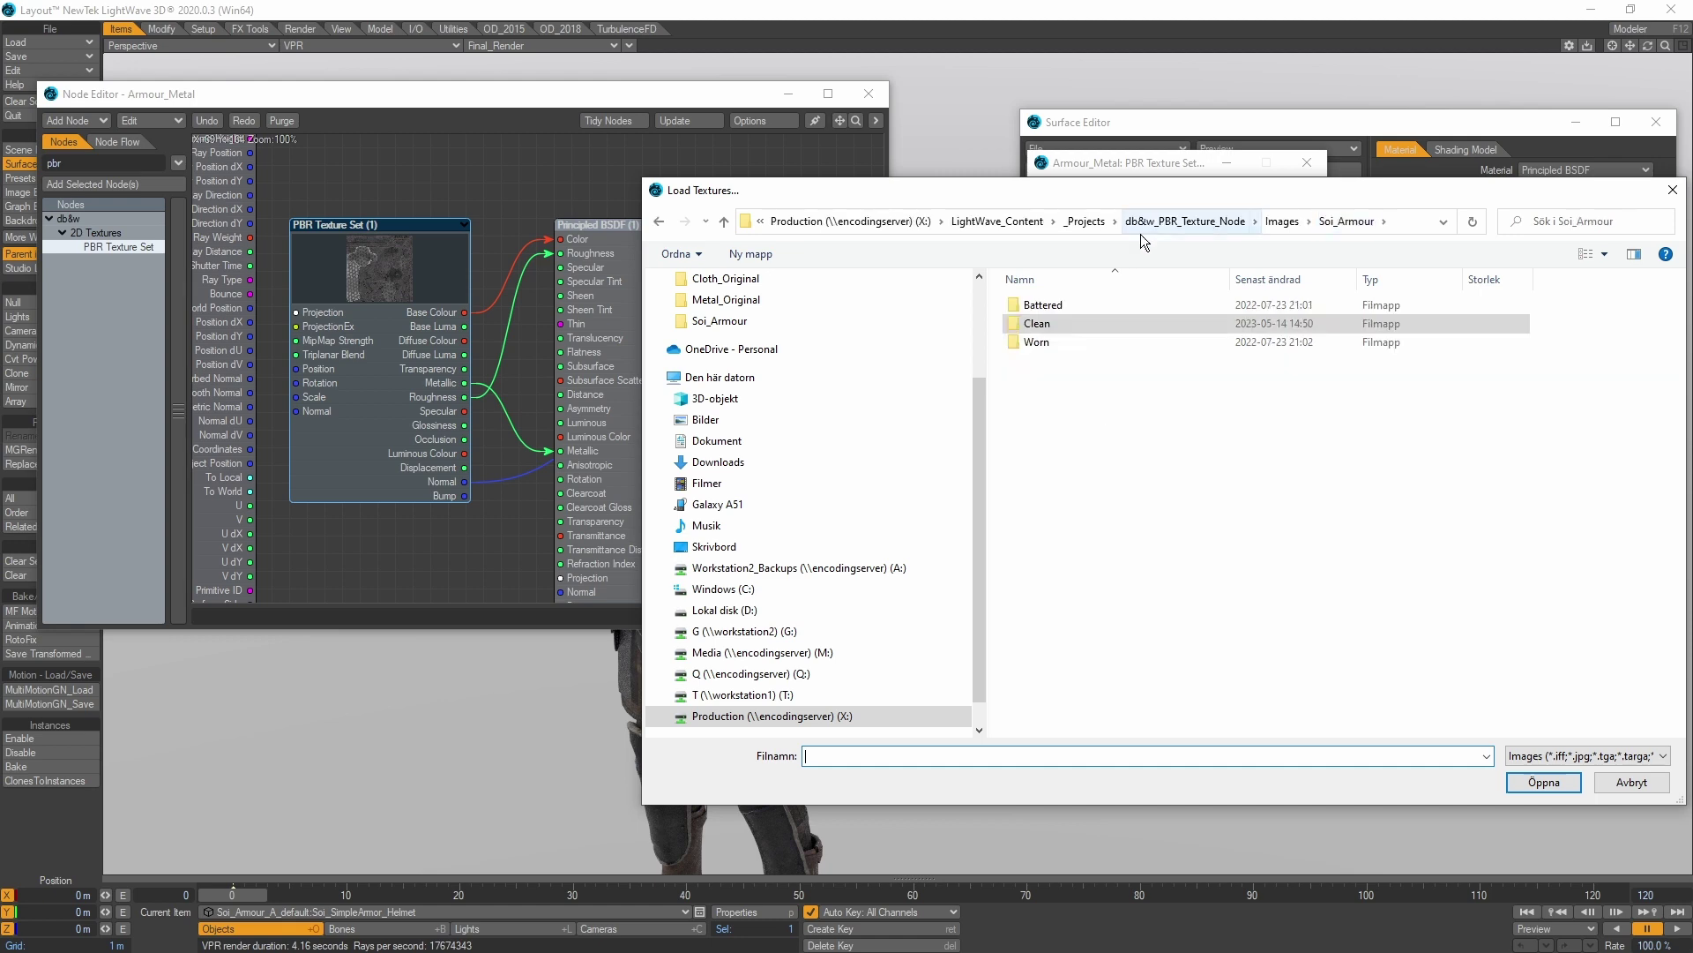
{"action": "double_click", "coordinate": [1039, 342]}
{"action": "double_click", "coordinate": [1041, 324]}
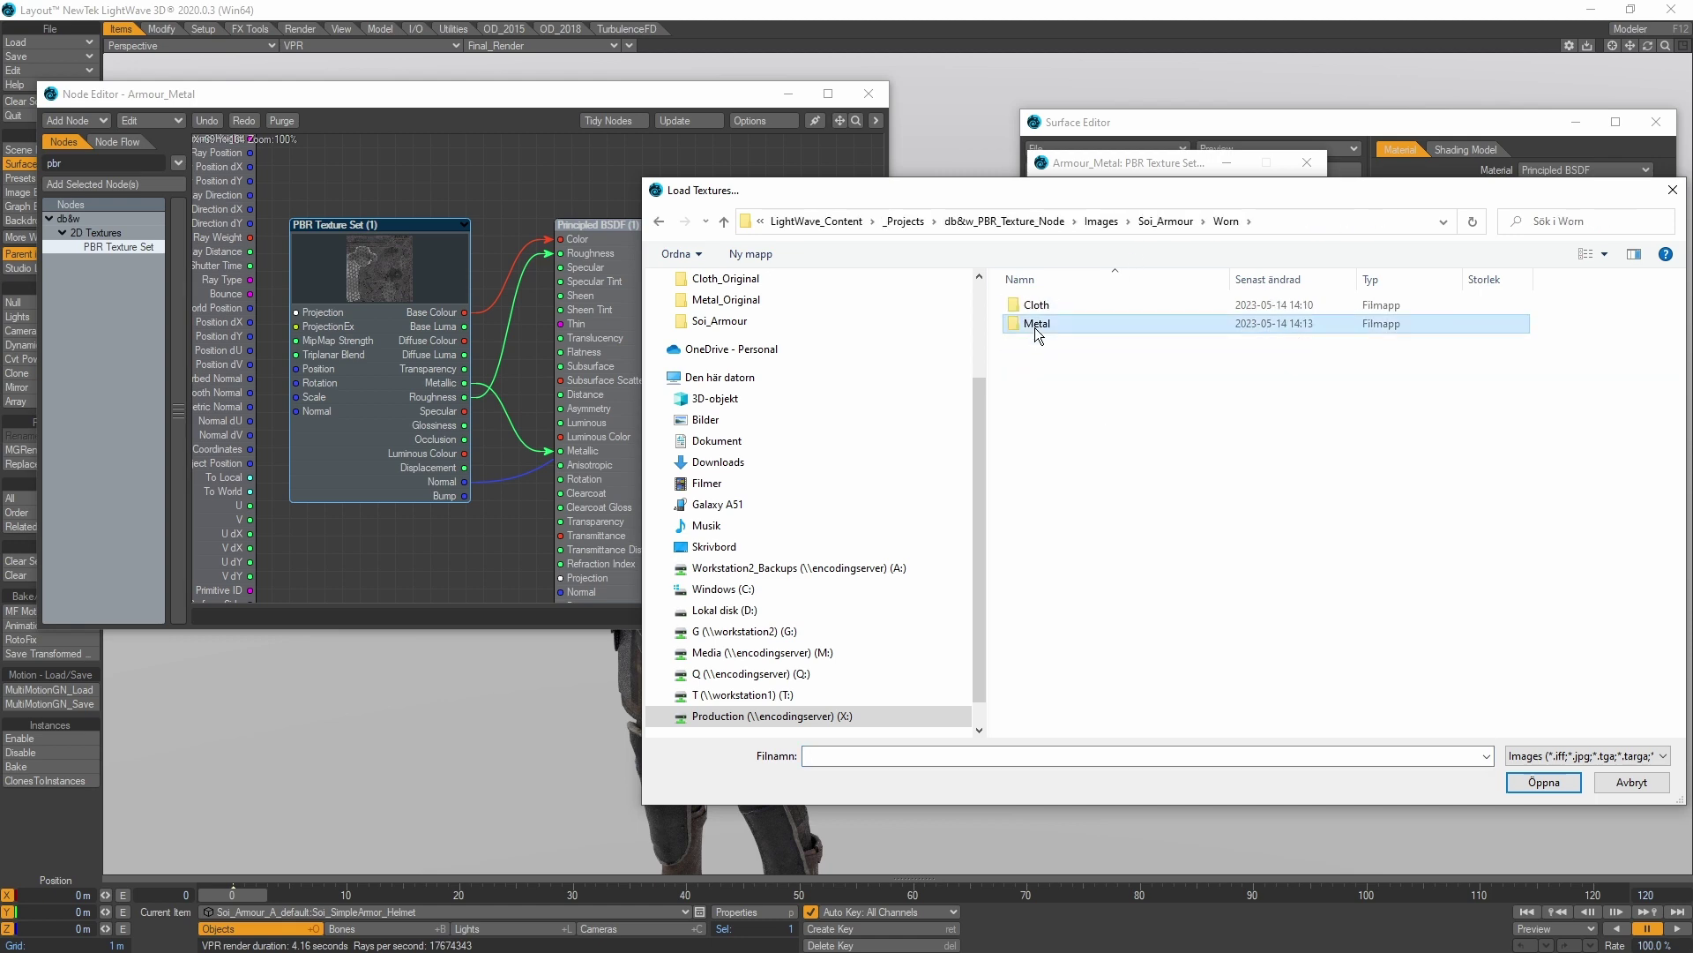
{"action": "left_click", "coordinate": [1145, 343]}
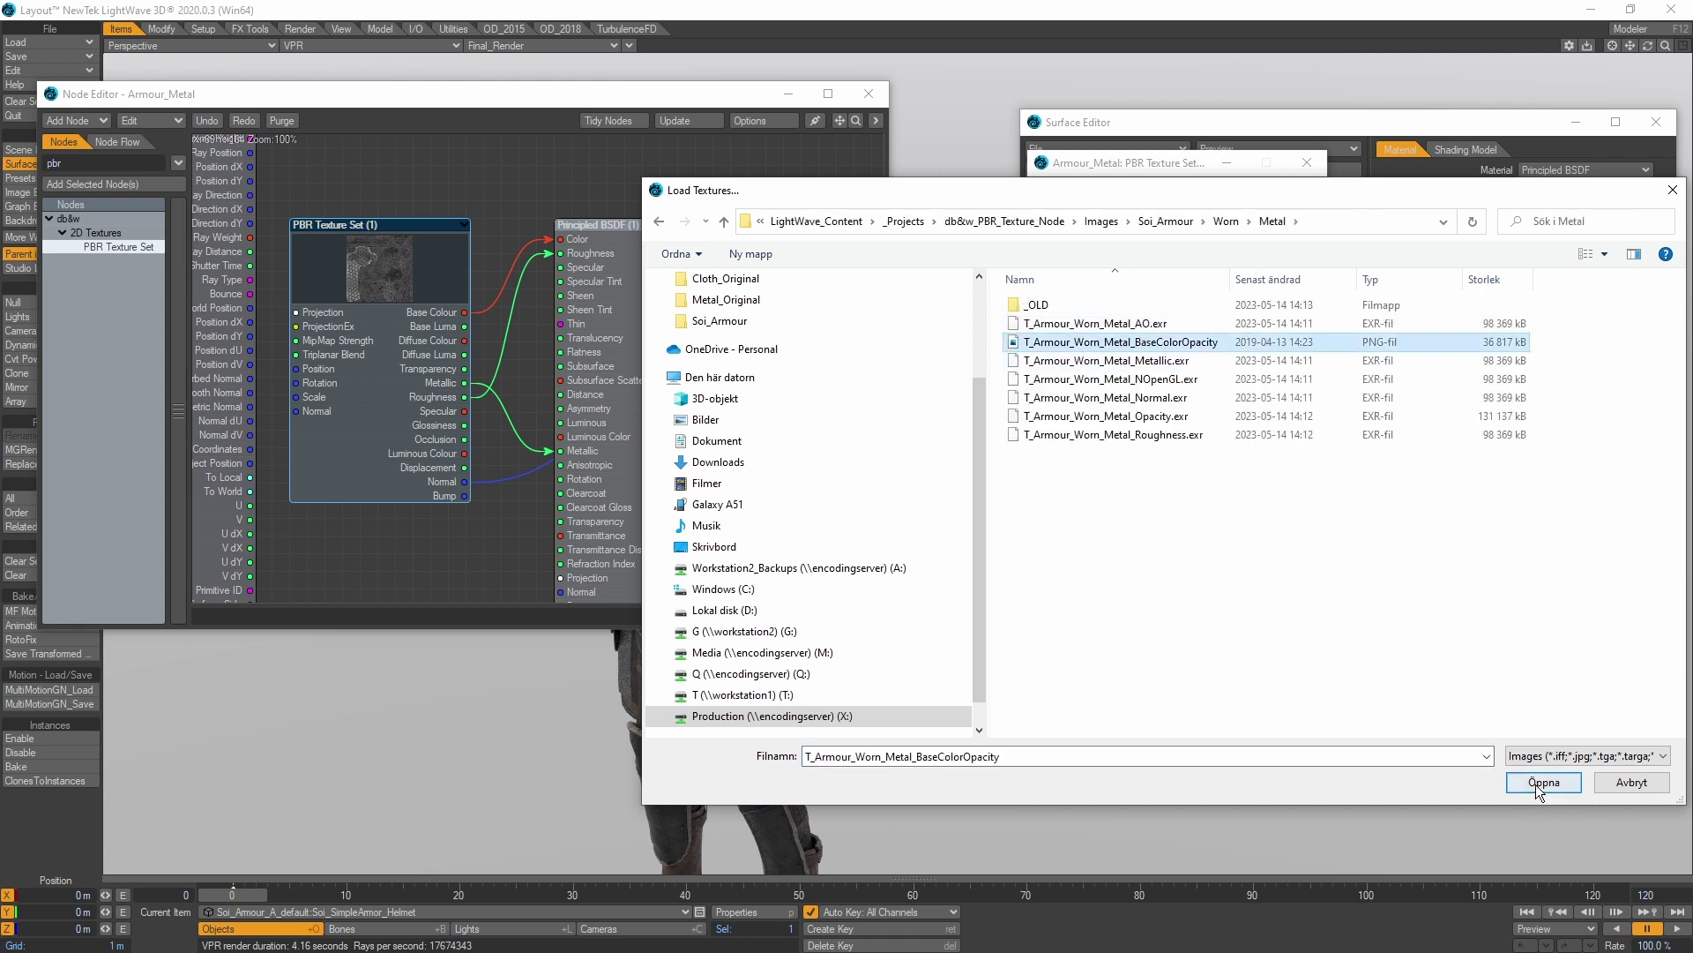
{"action": "left_click", "coordinate": [1544, 782]}
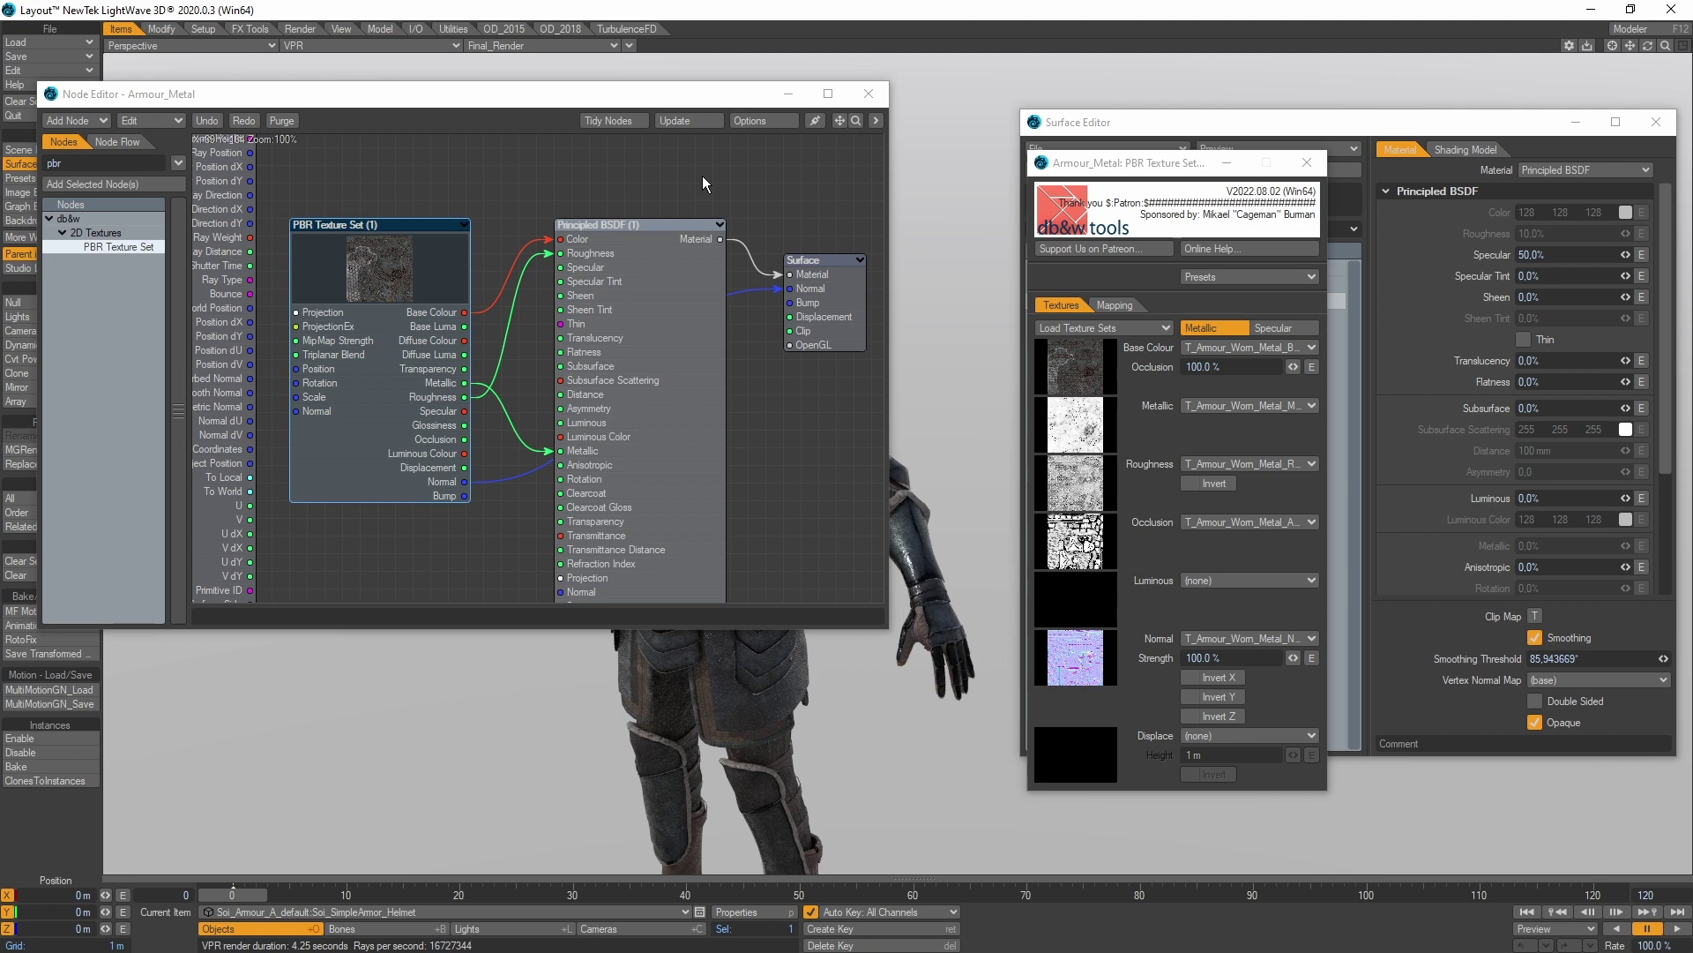
Close the node editor and inspect the rendered armour from helmet to boots.
{"action": "left_click", "coordinate": [869, 94]}
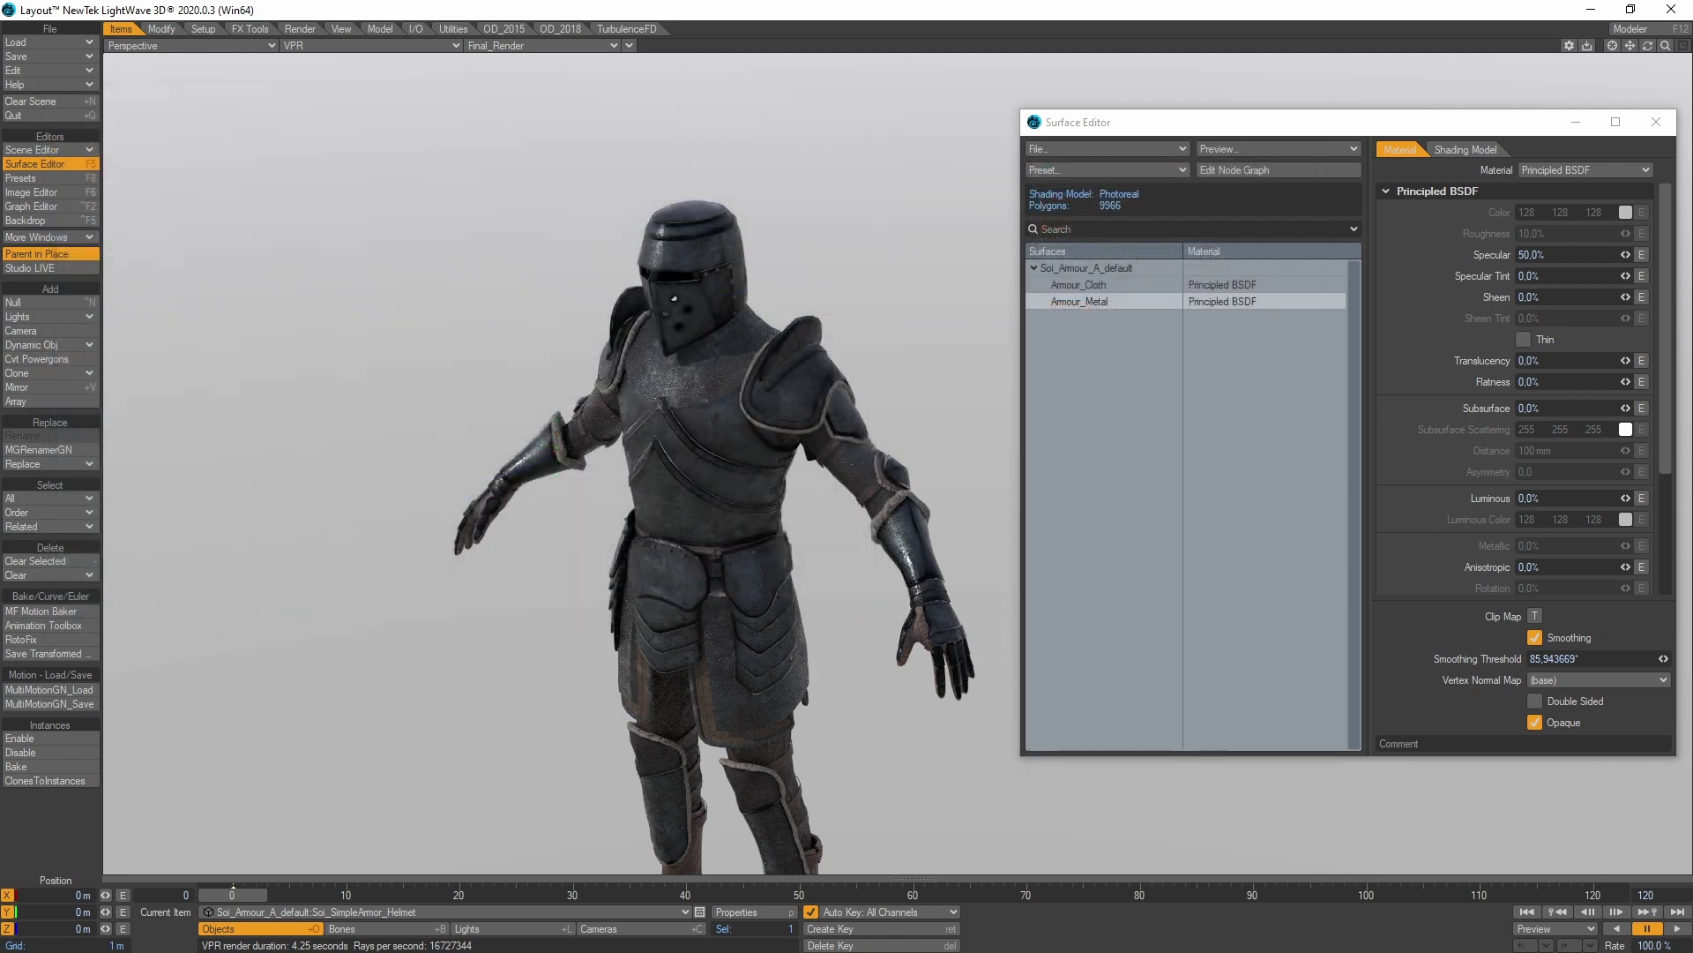
{"action": "left_click_drag", "start_coordinate": [674, 299], "coordinate": [709, 433], "text": "alt"}
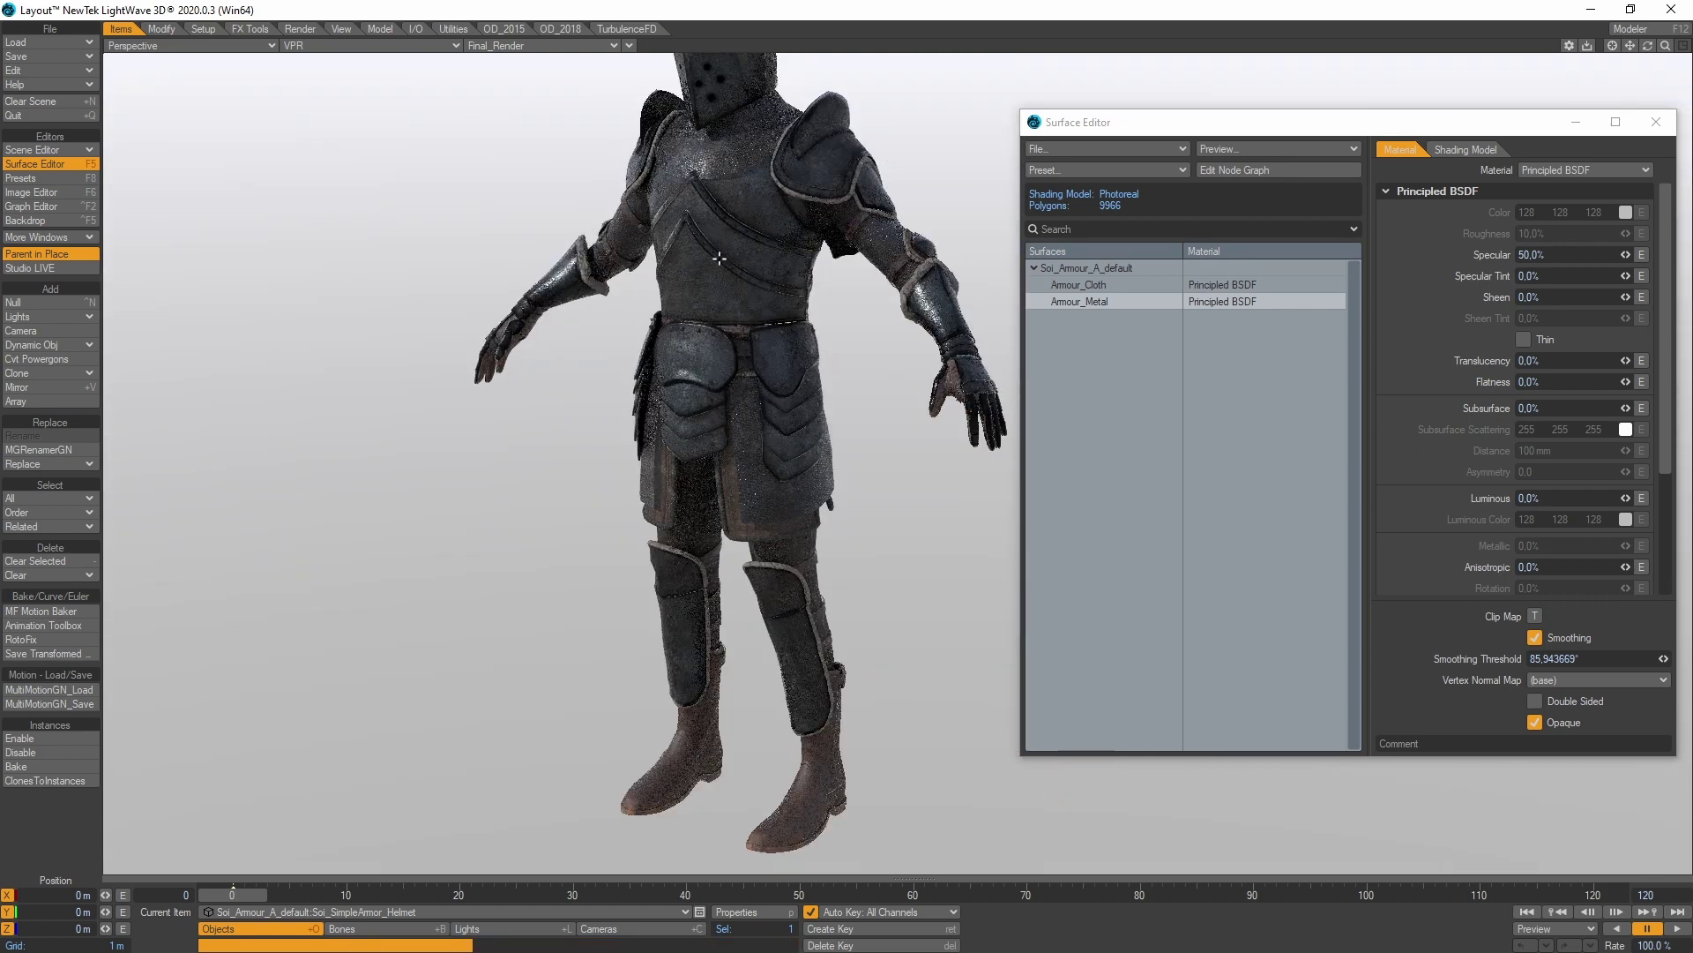
{"action": "left_click_drag", "start_coordinate": [720, 258], "coordinate": [688, 335], "text": "alt"}
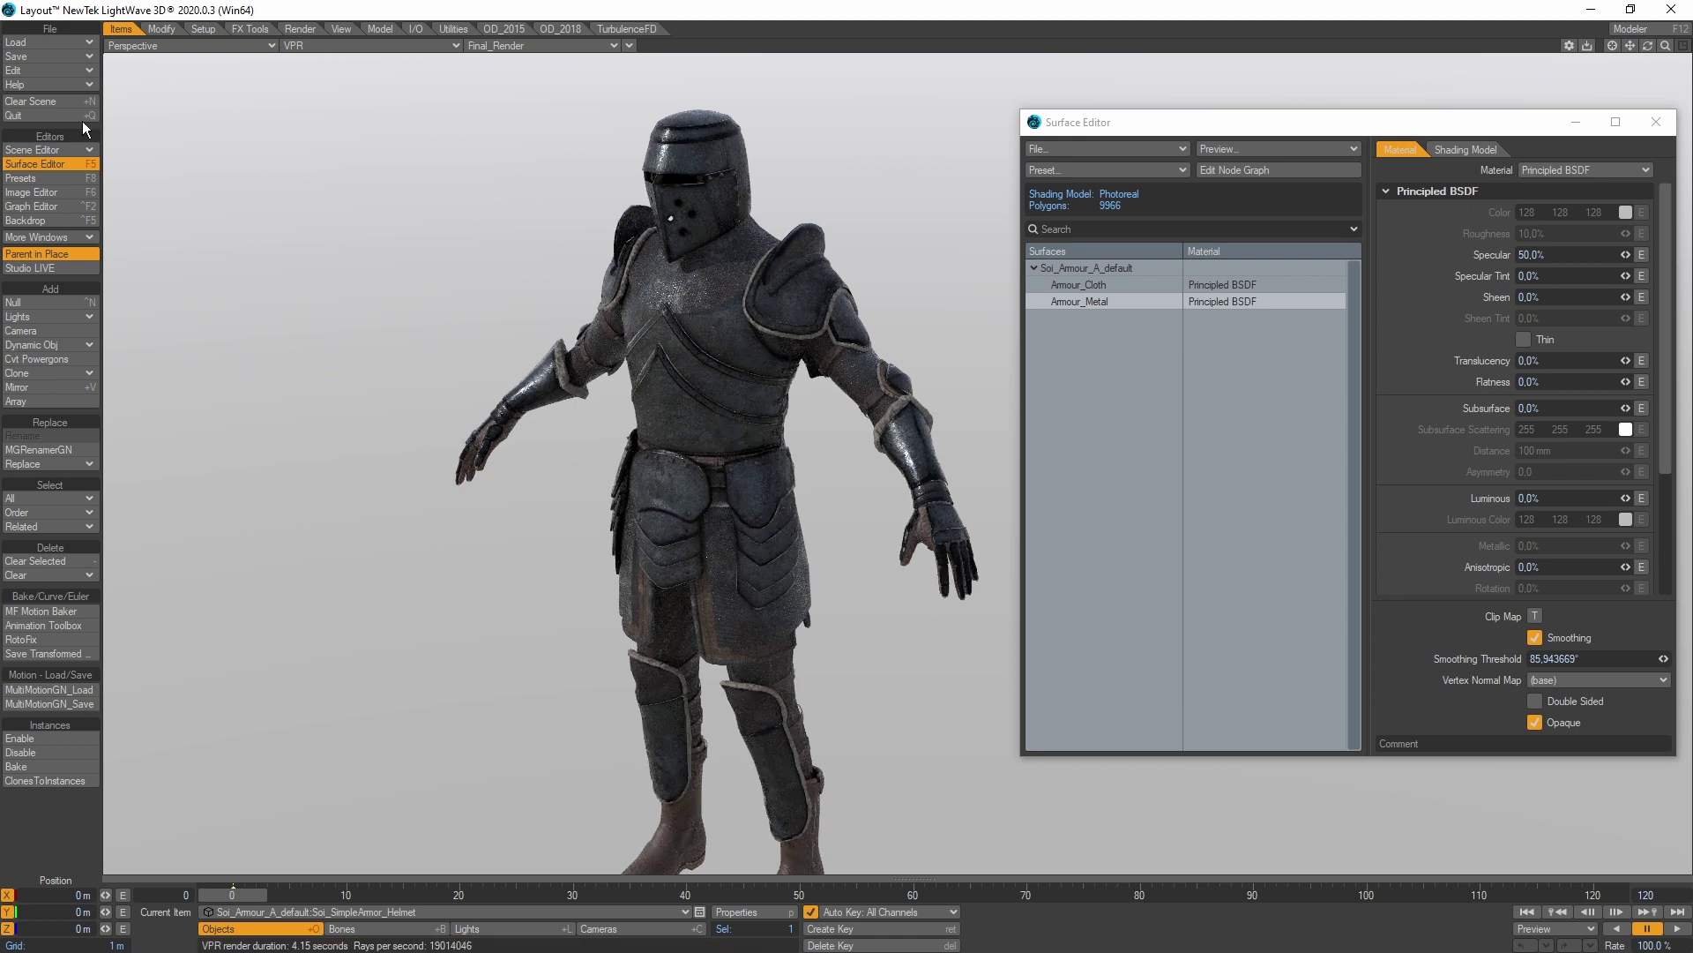
Clear the scene without saving and load the Setup scene from the project's Scenes folder.
{"action": "left_click", "coordinate": [60, 100]}
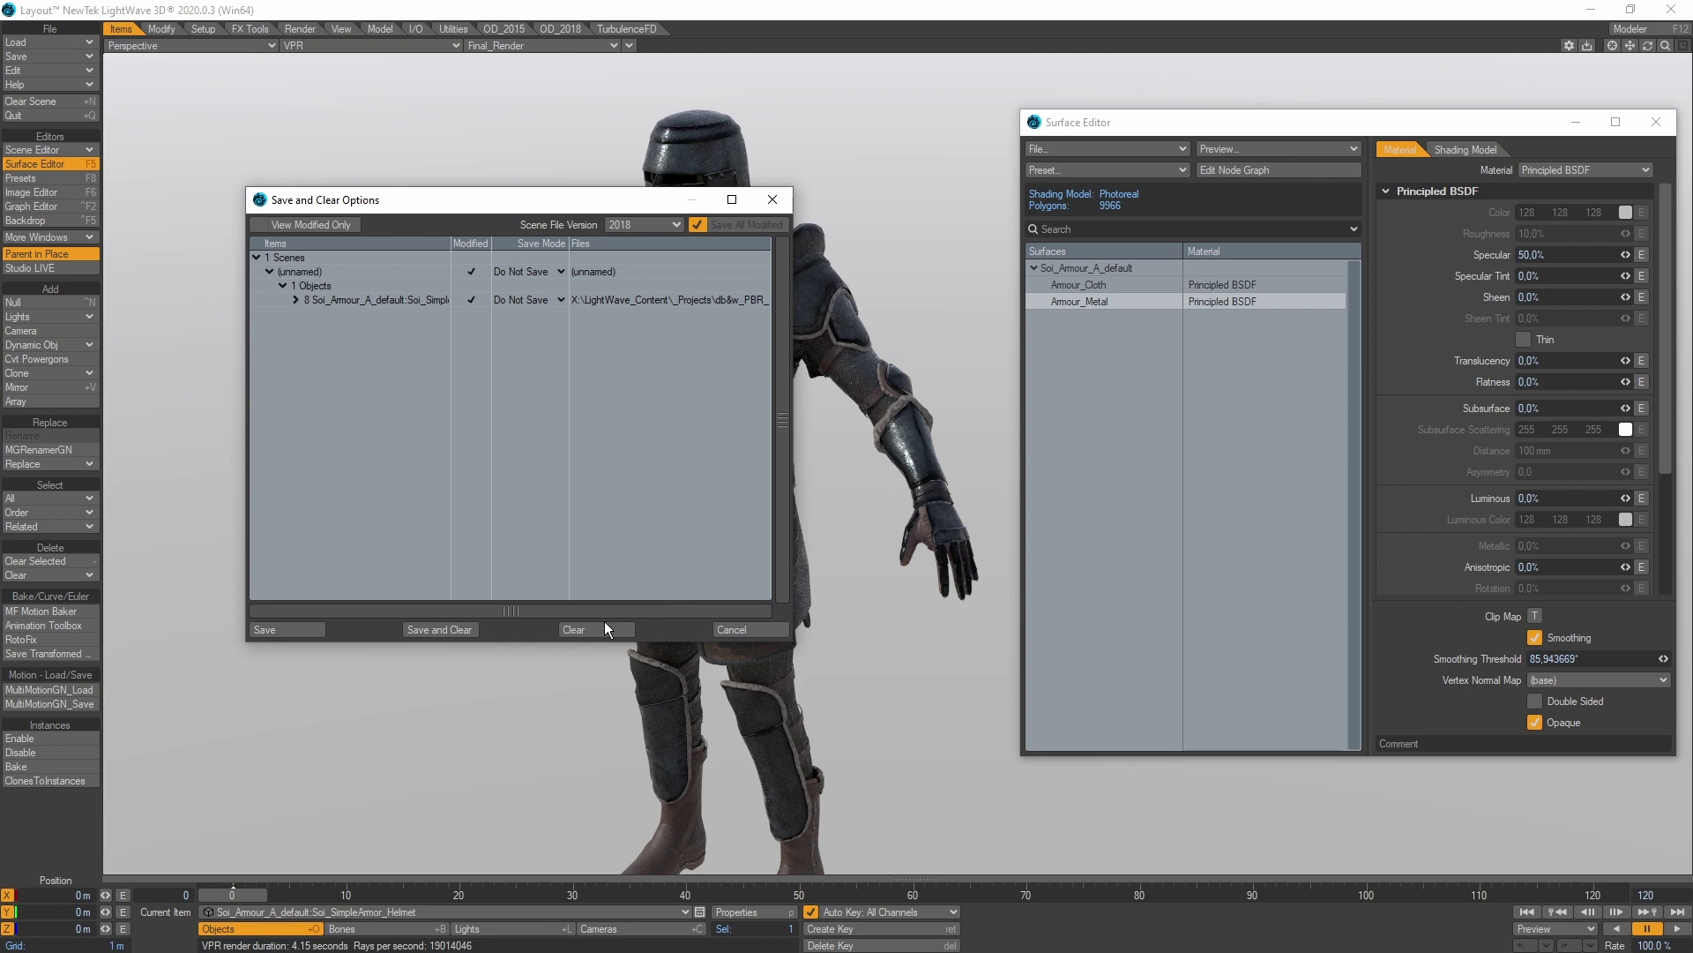
{"action": "left_click", "coordinate": [602, 628]}
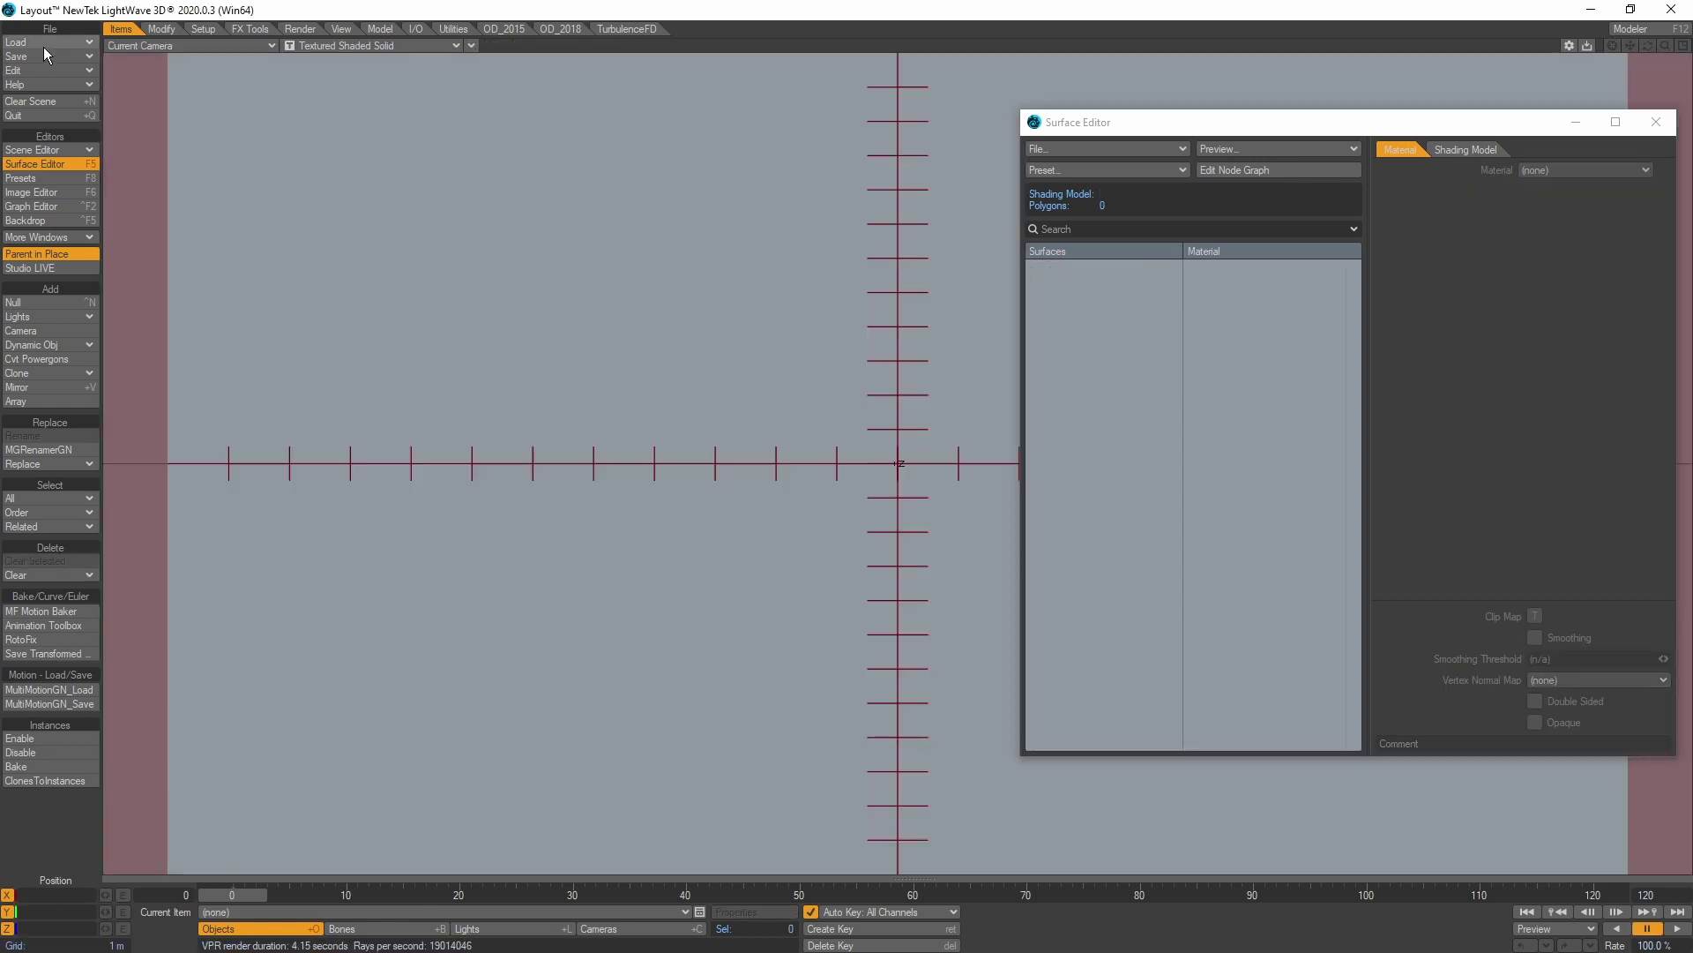
{"action": "left_click", "coordinate": [44, 46]}
{"action": "left_click", "coordinate": [45, 46]}
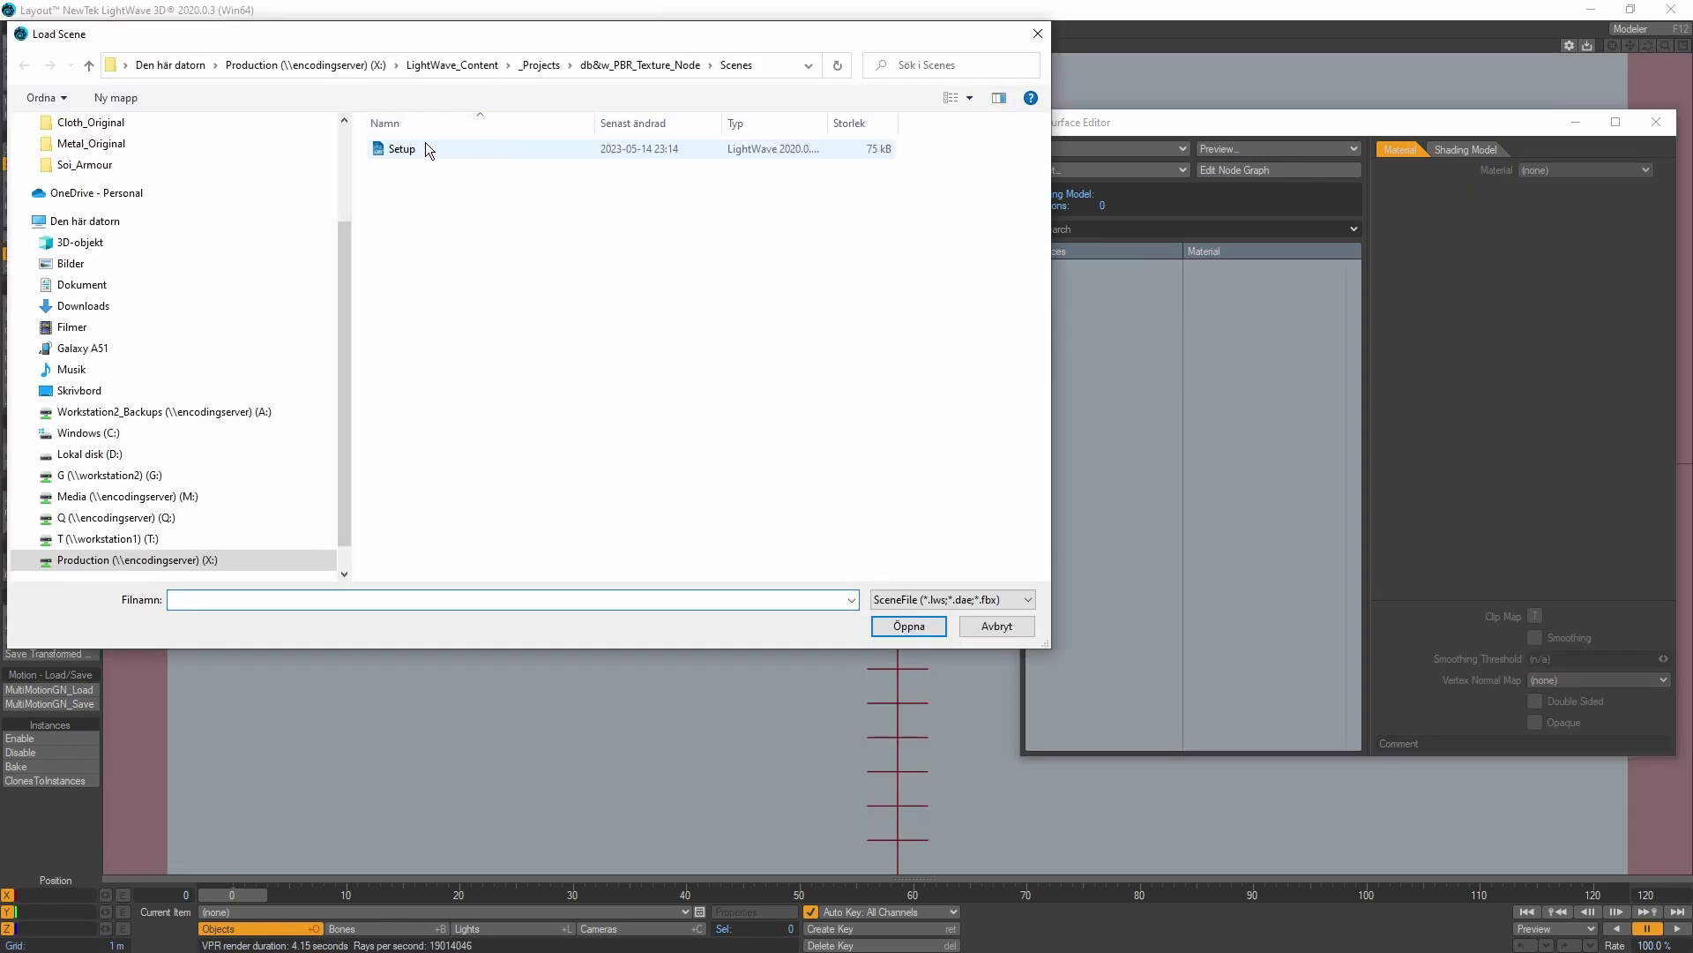
{"action": "left_click", "coordinate": [412, 151]}
{"action": "left_click", "coordinate": [908, 626]}
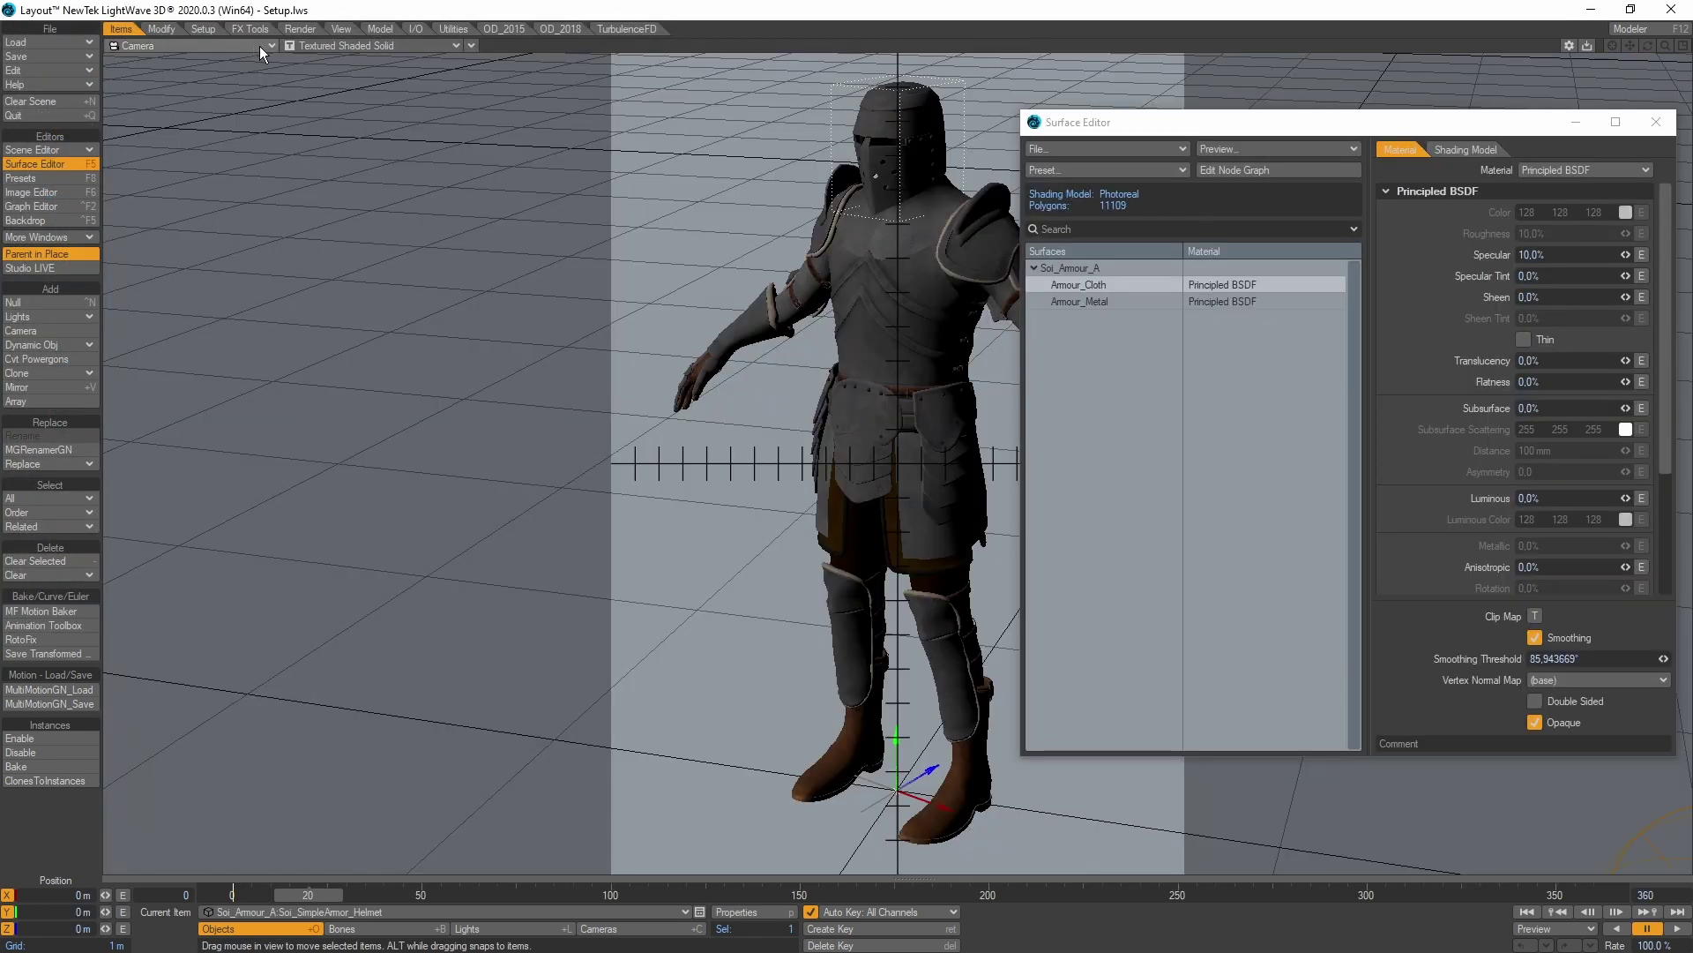
Switch the camera viewport from textured shading to the VPR render preview.
{"action": "left_click", "coordinate": [352, 44]}
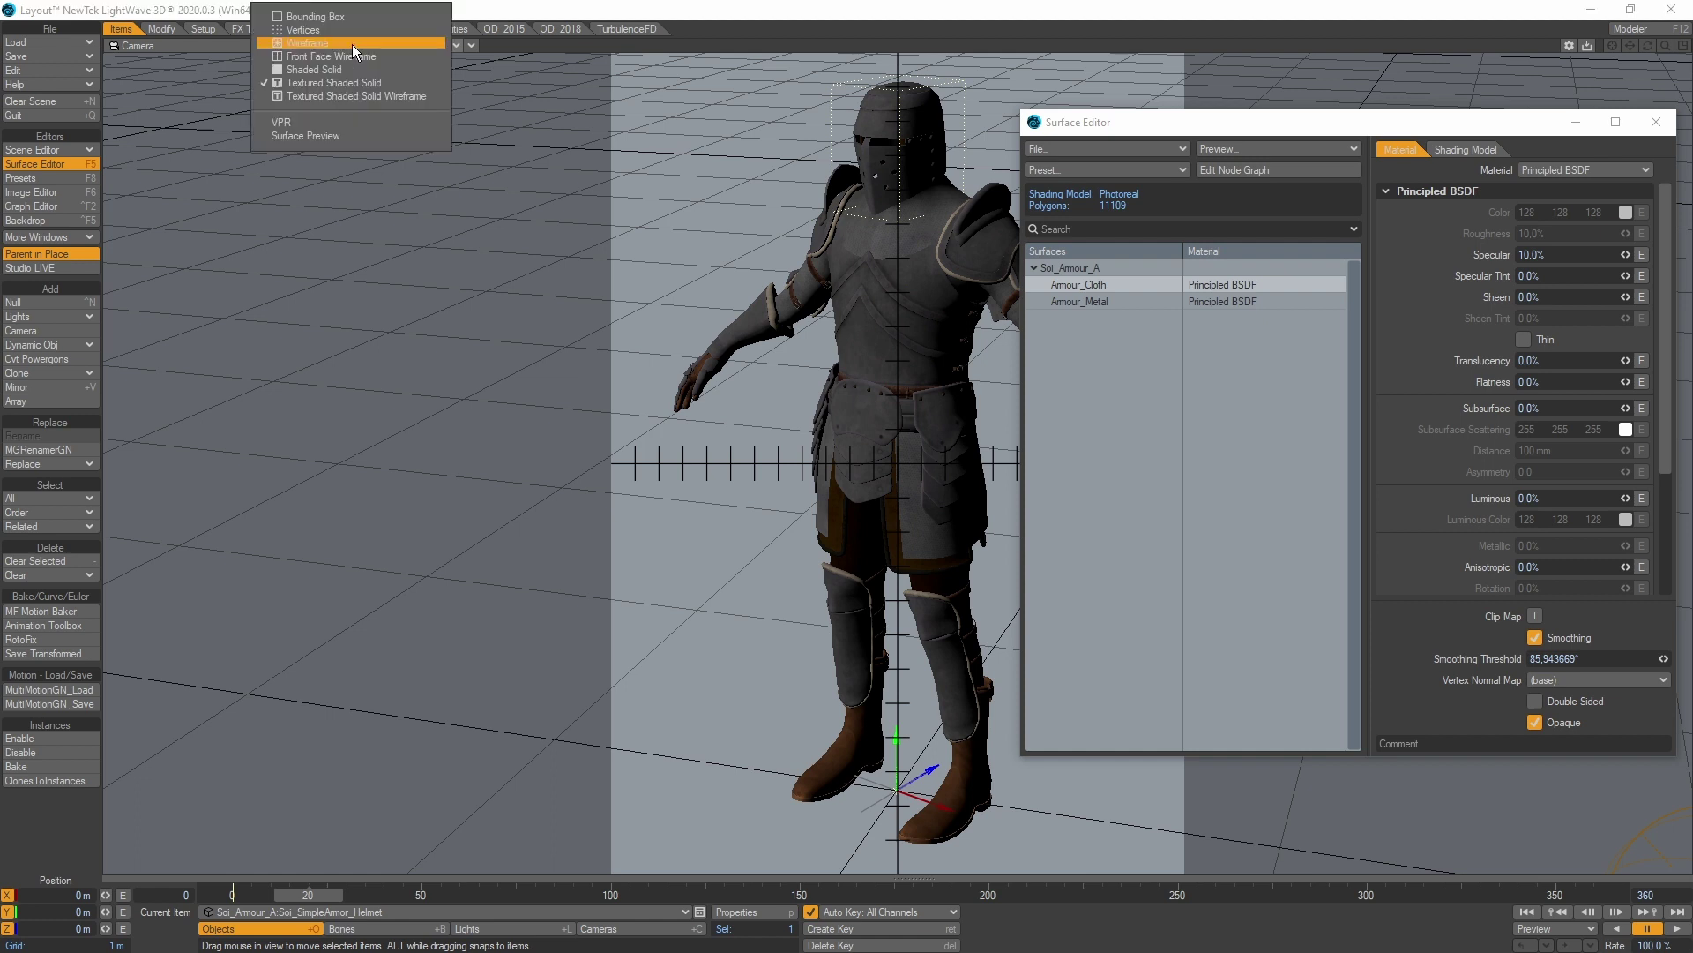
{"action": "left_click", "coordinate": [309, 120]}
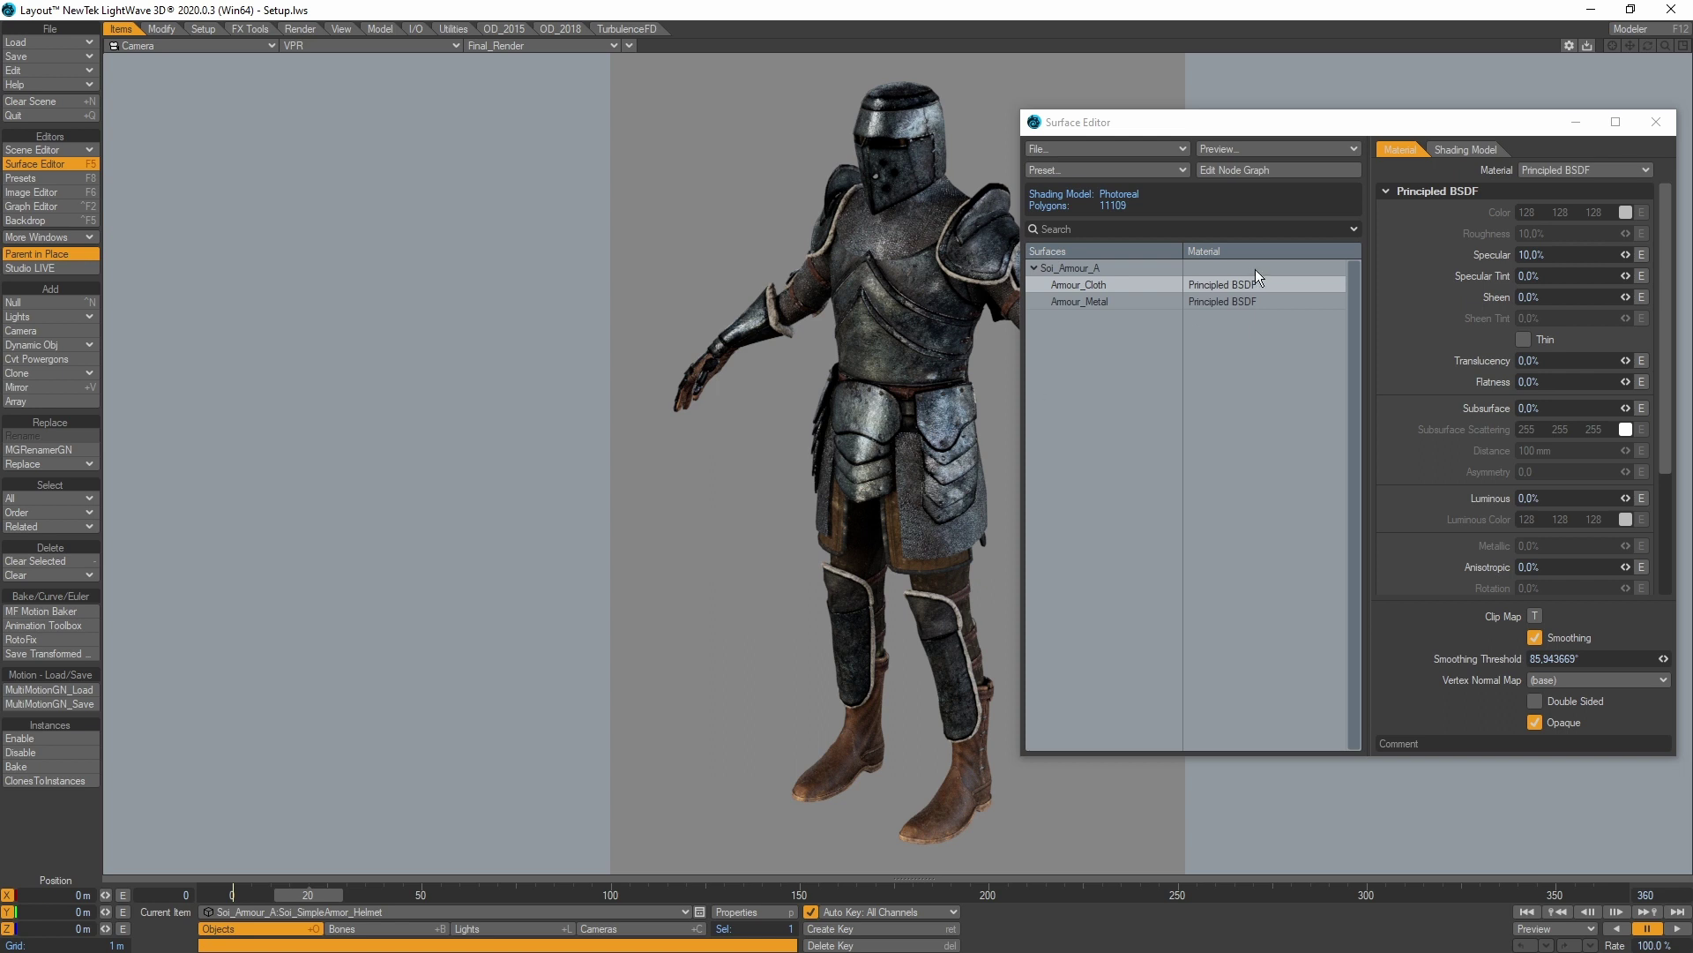
{"action": "left_click_drag", "start_coordinate": [1263, 123], "coordinate": [1252, 114]}
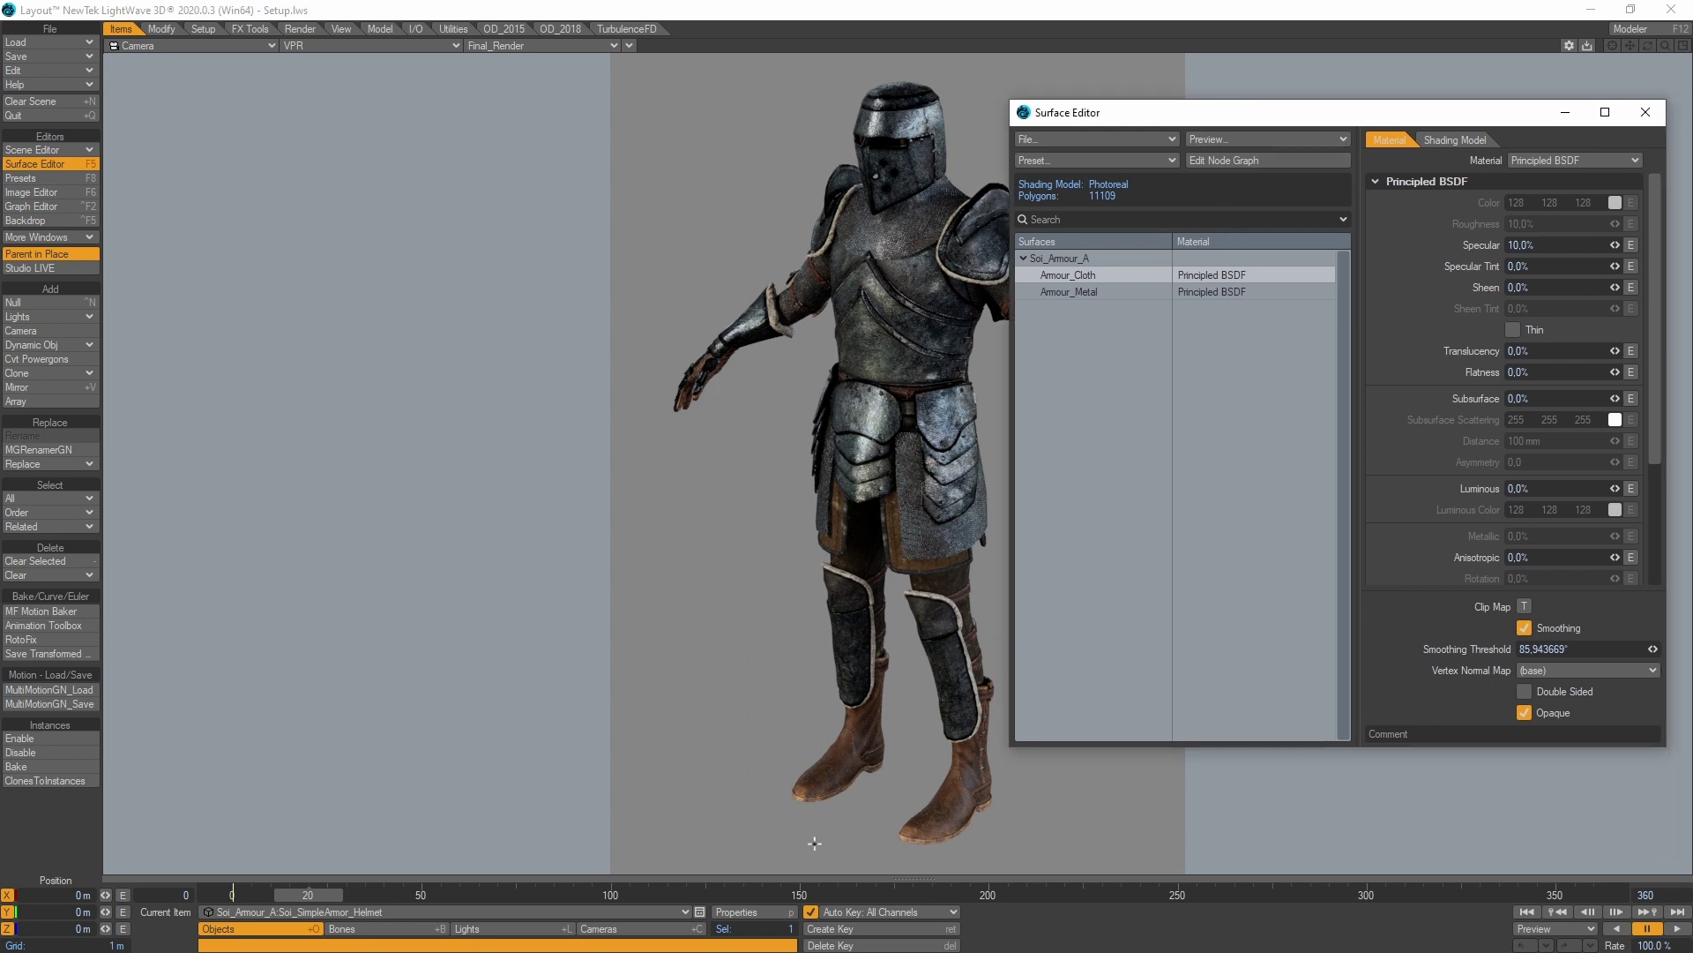
Check the helmet's object properties and the EnvLight environment light's properties, including its image world.
{"action": "left_click", "coordinate": [750, 912]}
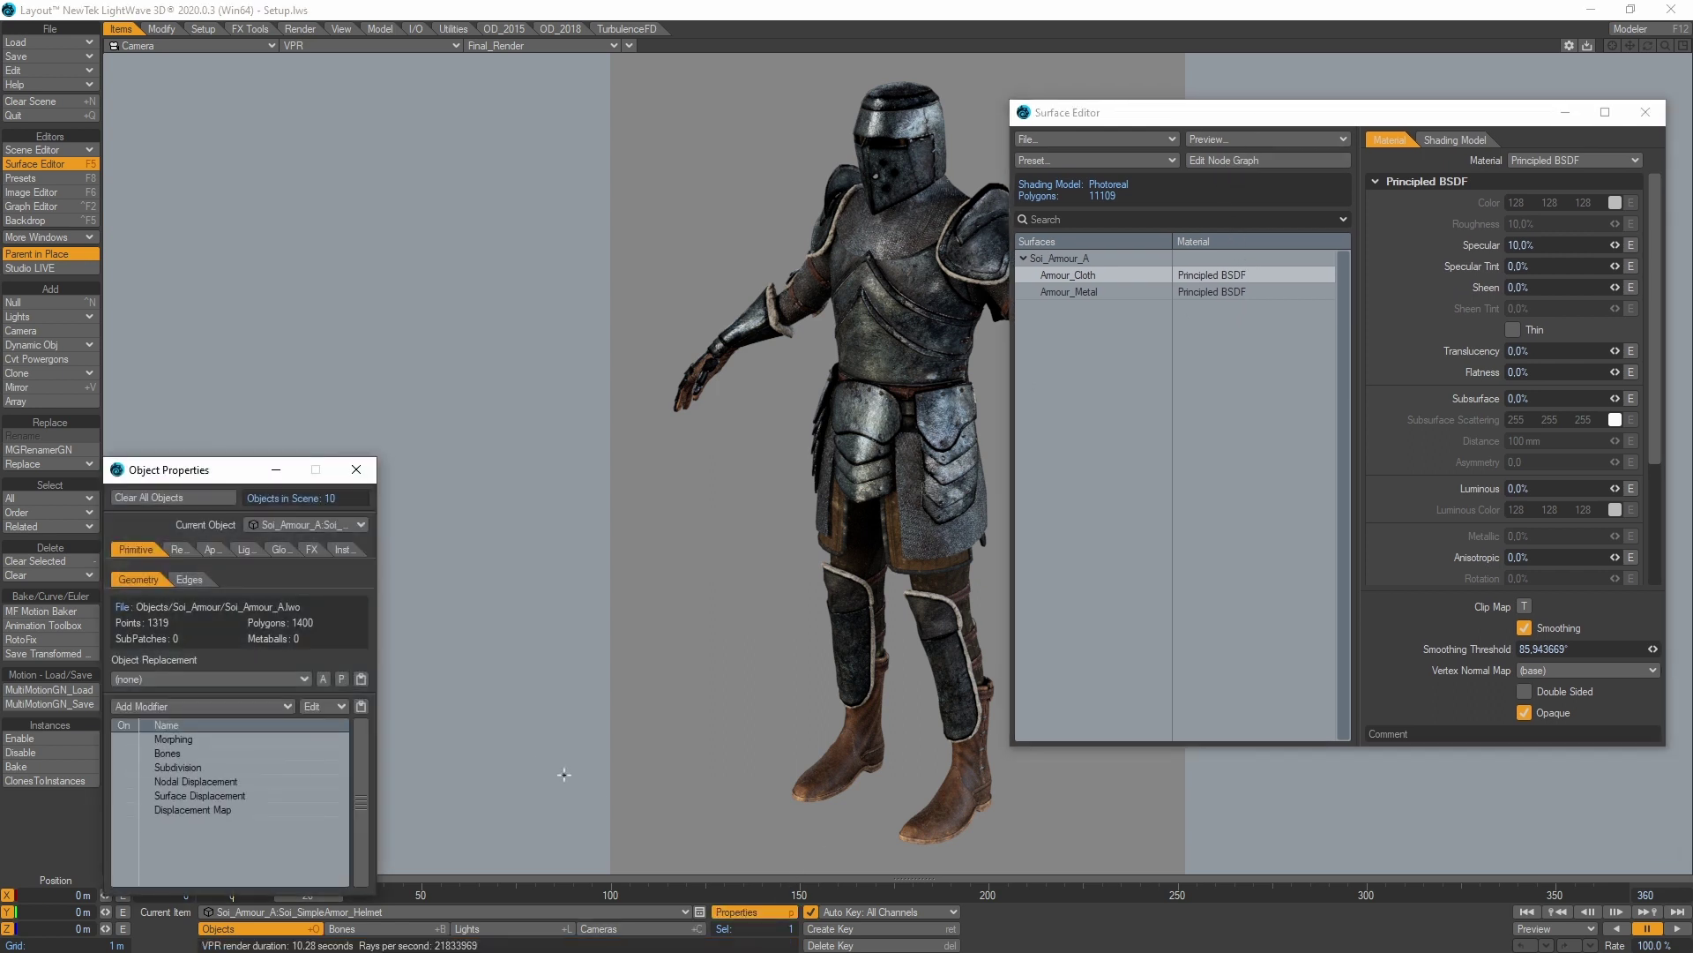
{"action": "left_click", "coordinate": [357, 469]}
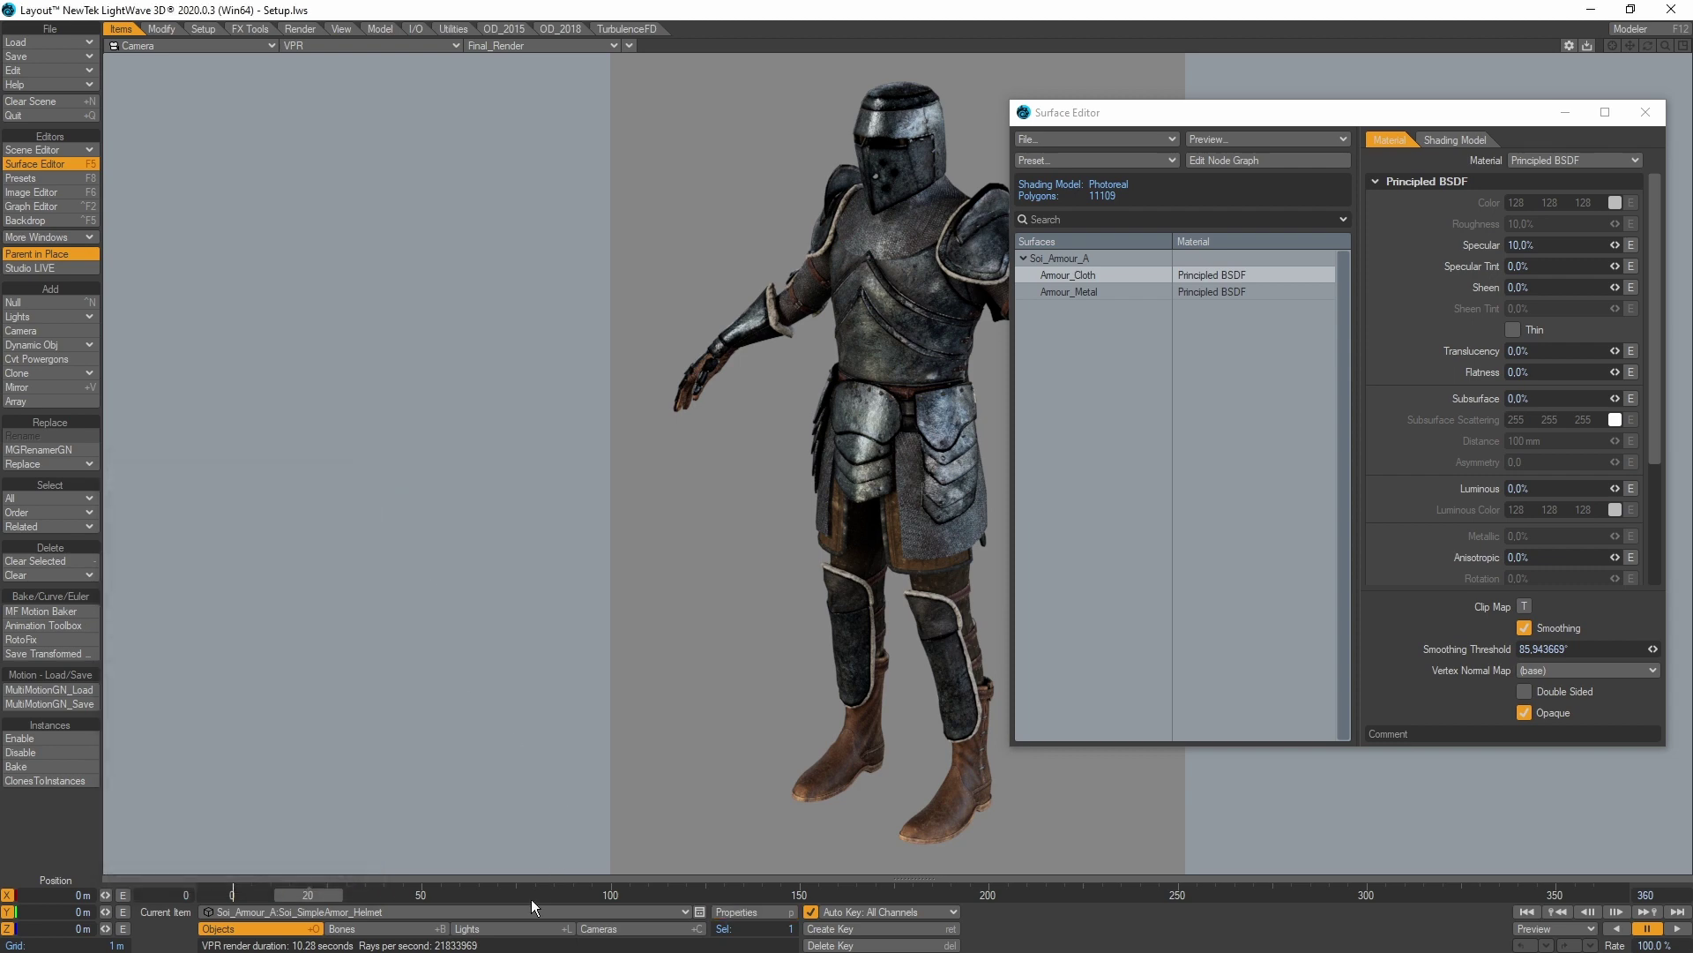
{"action": "left_click", "coordinate": [507, 929]}
{"action": "left_click", "coordinate": [750, 912]}
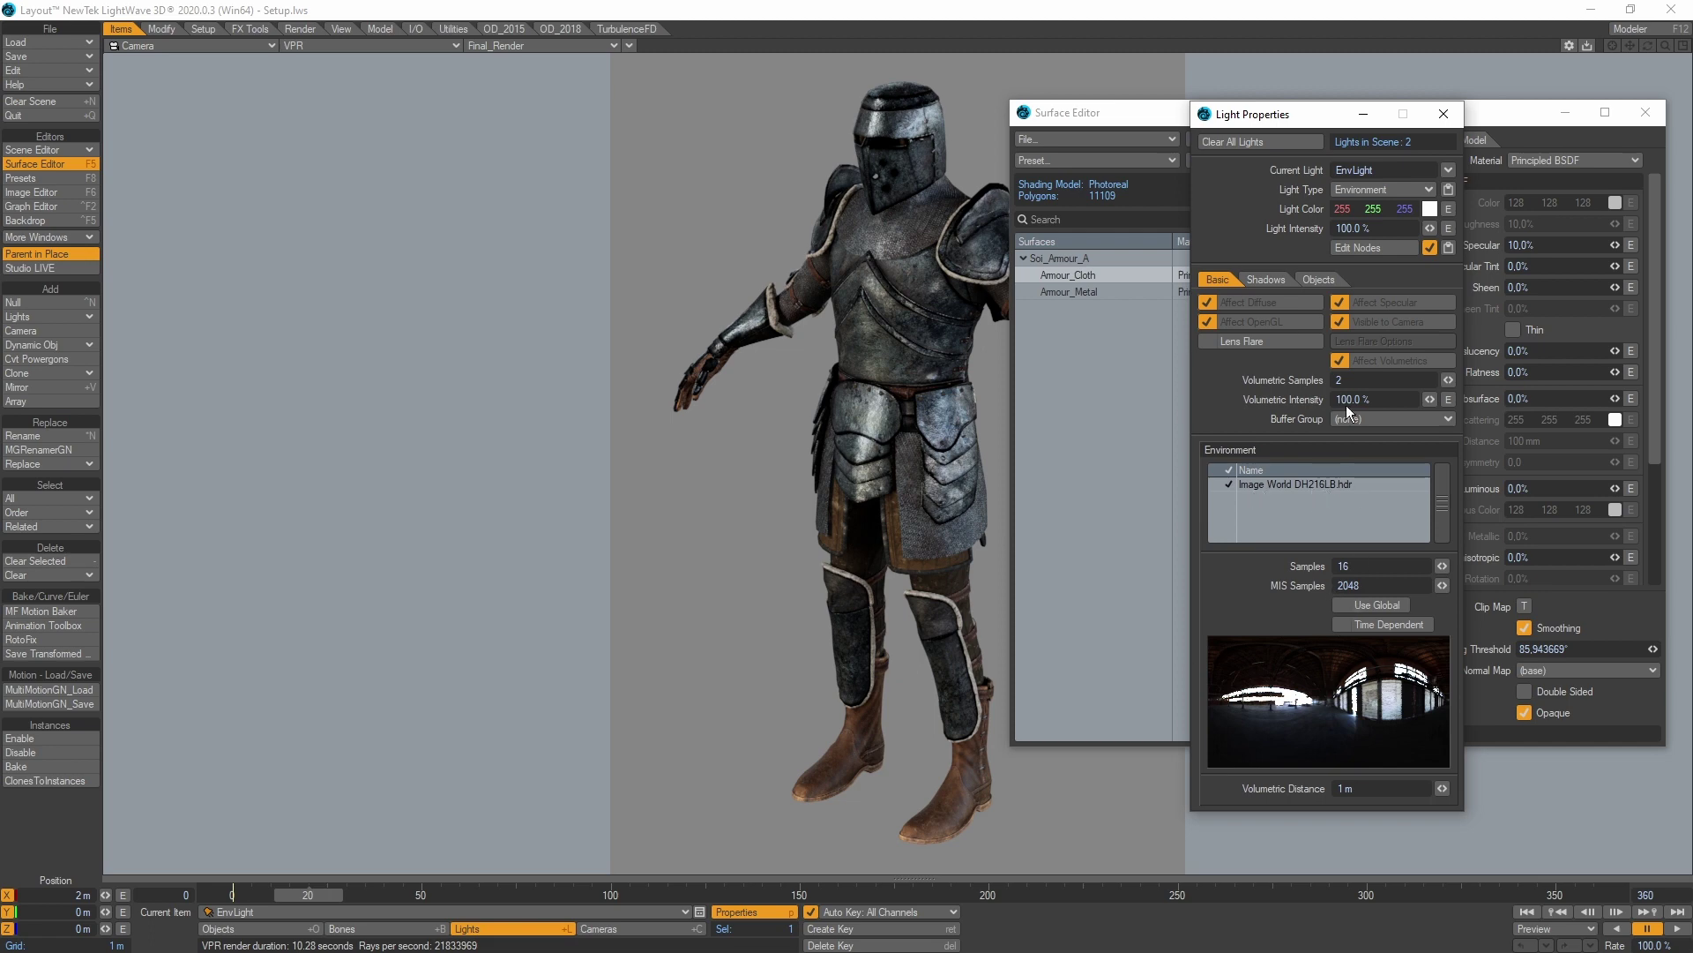
{"action": "left_click", "coordinate": [1445, 114]}
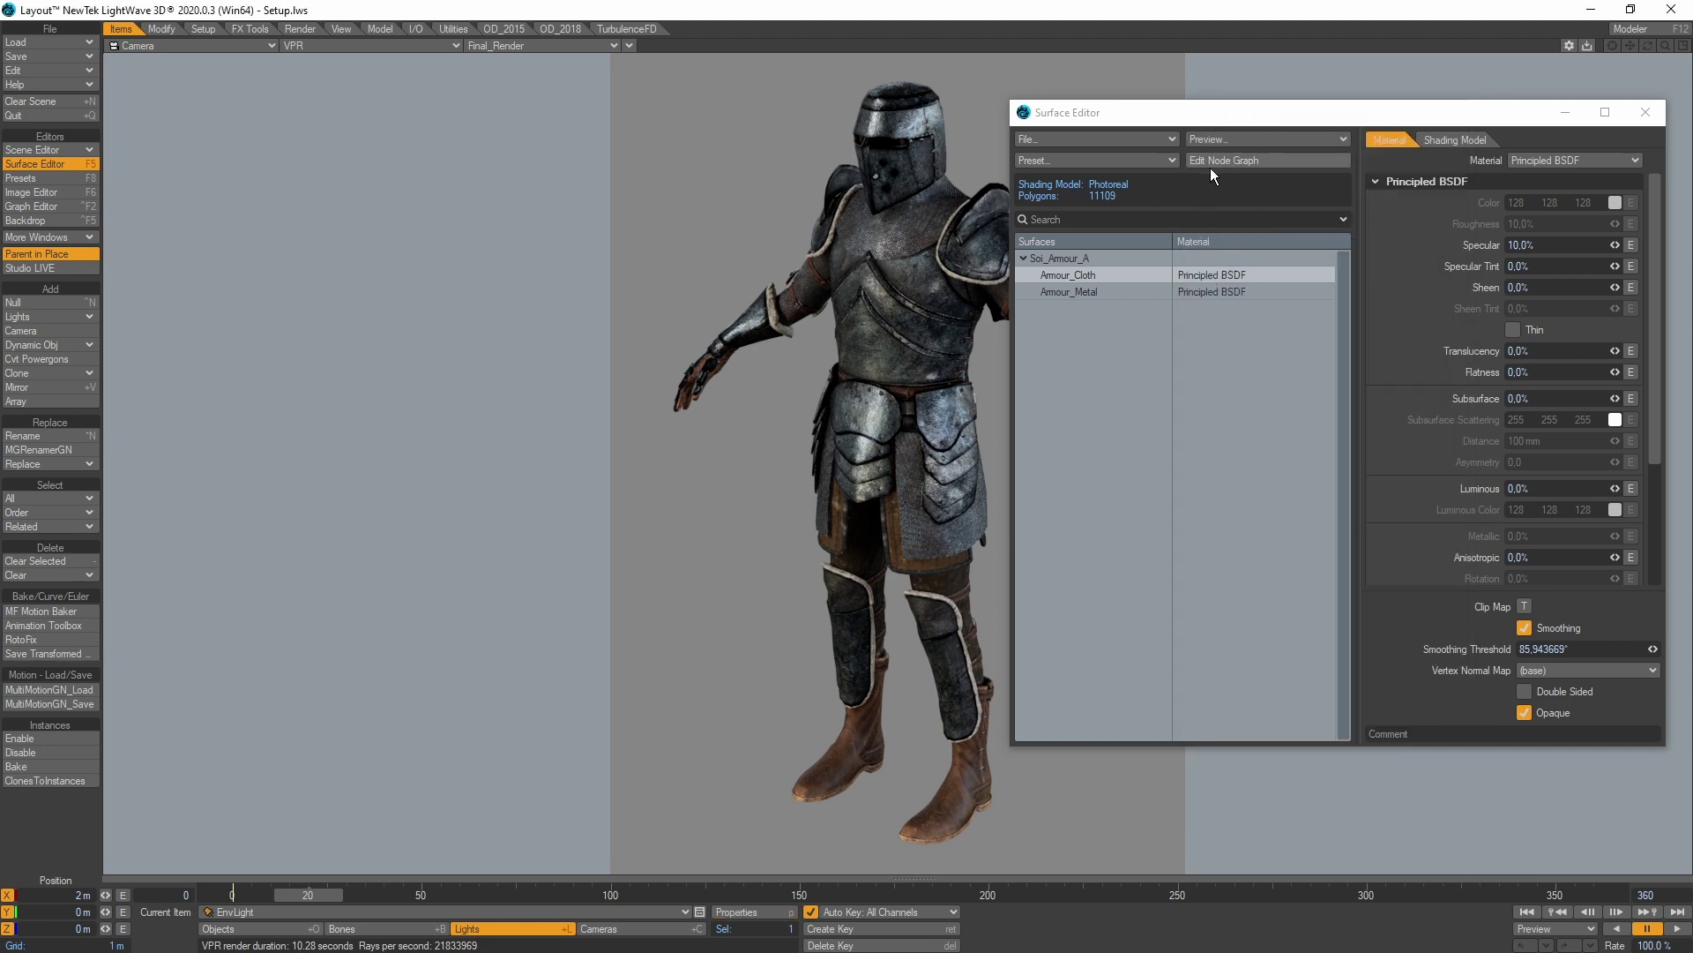
Try loading the clean textures from the Metal_Fixed folder into Armour_Cloth's PBR Texture Set node, and close the node editor.
{"action": "left_click_drag", "start_coordinate": [1199, 114], "coordinate": [1281, 86]}
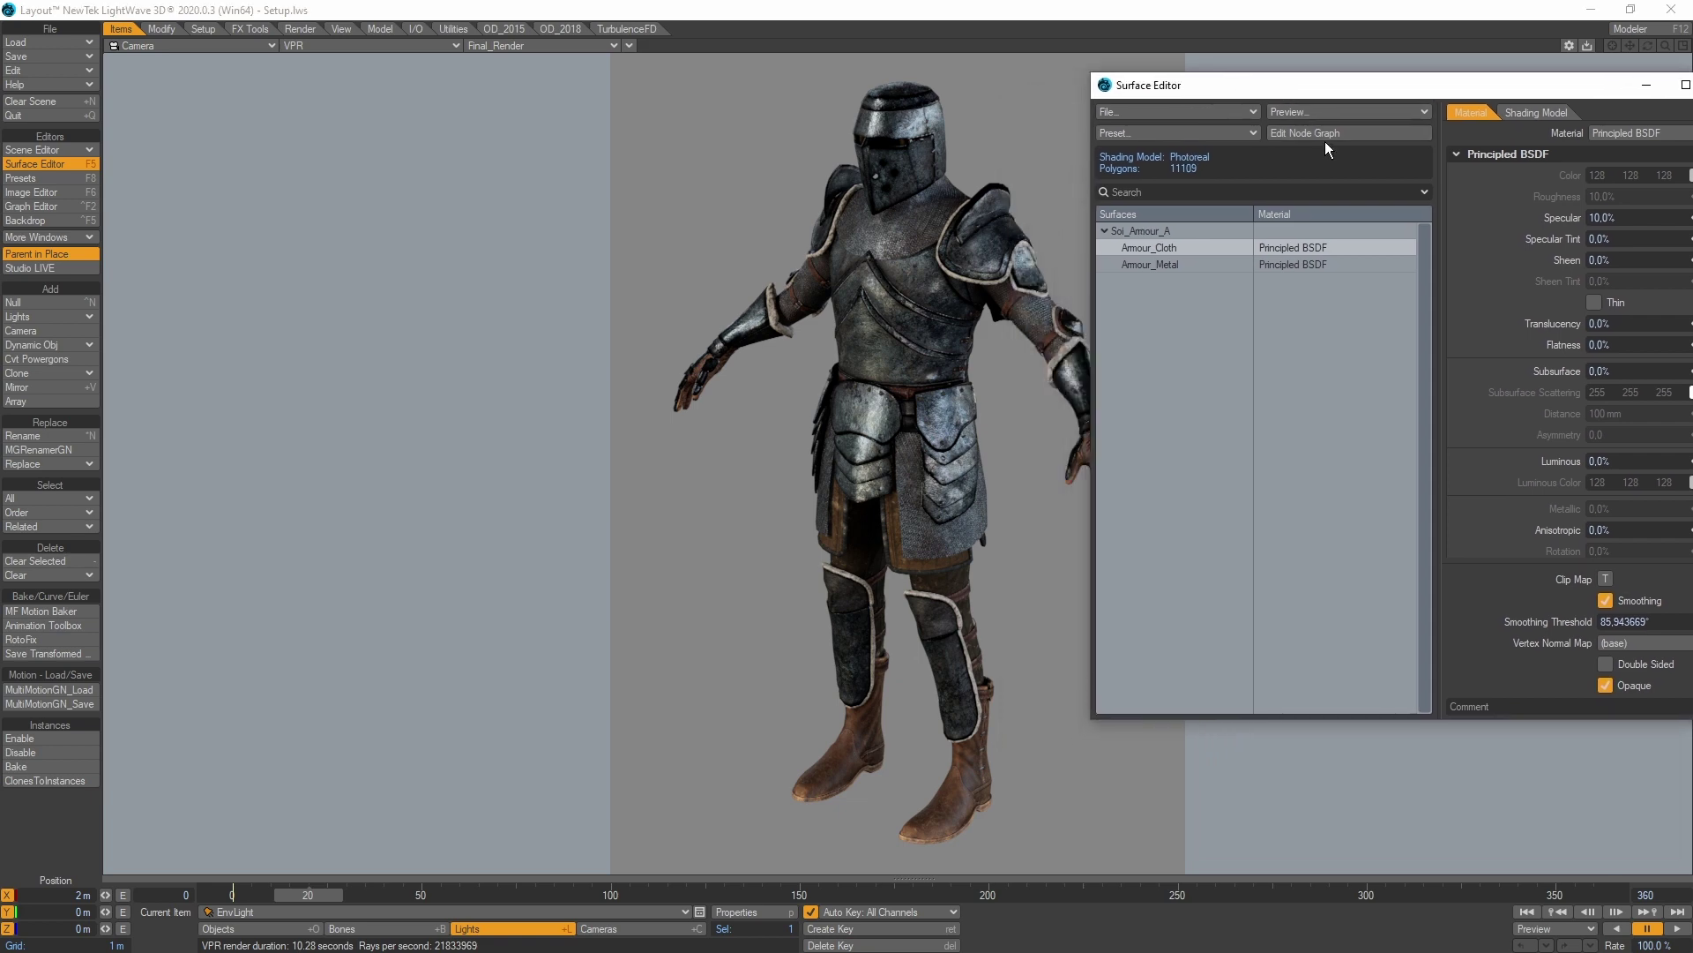
{"action": "left_click", "coordinate": [1328, 131]}
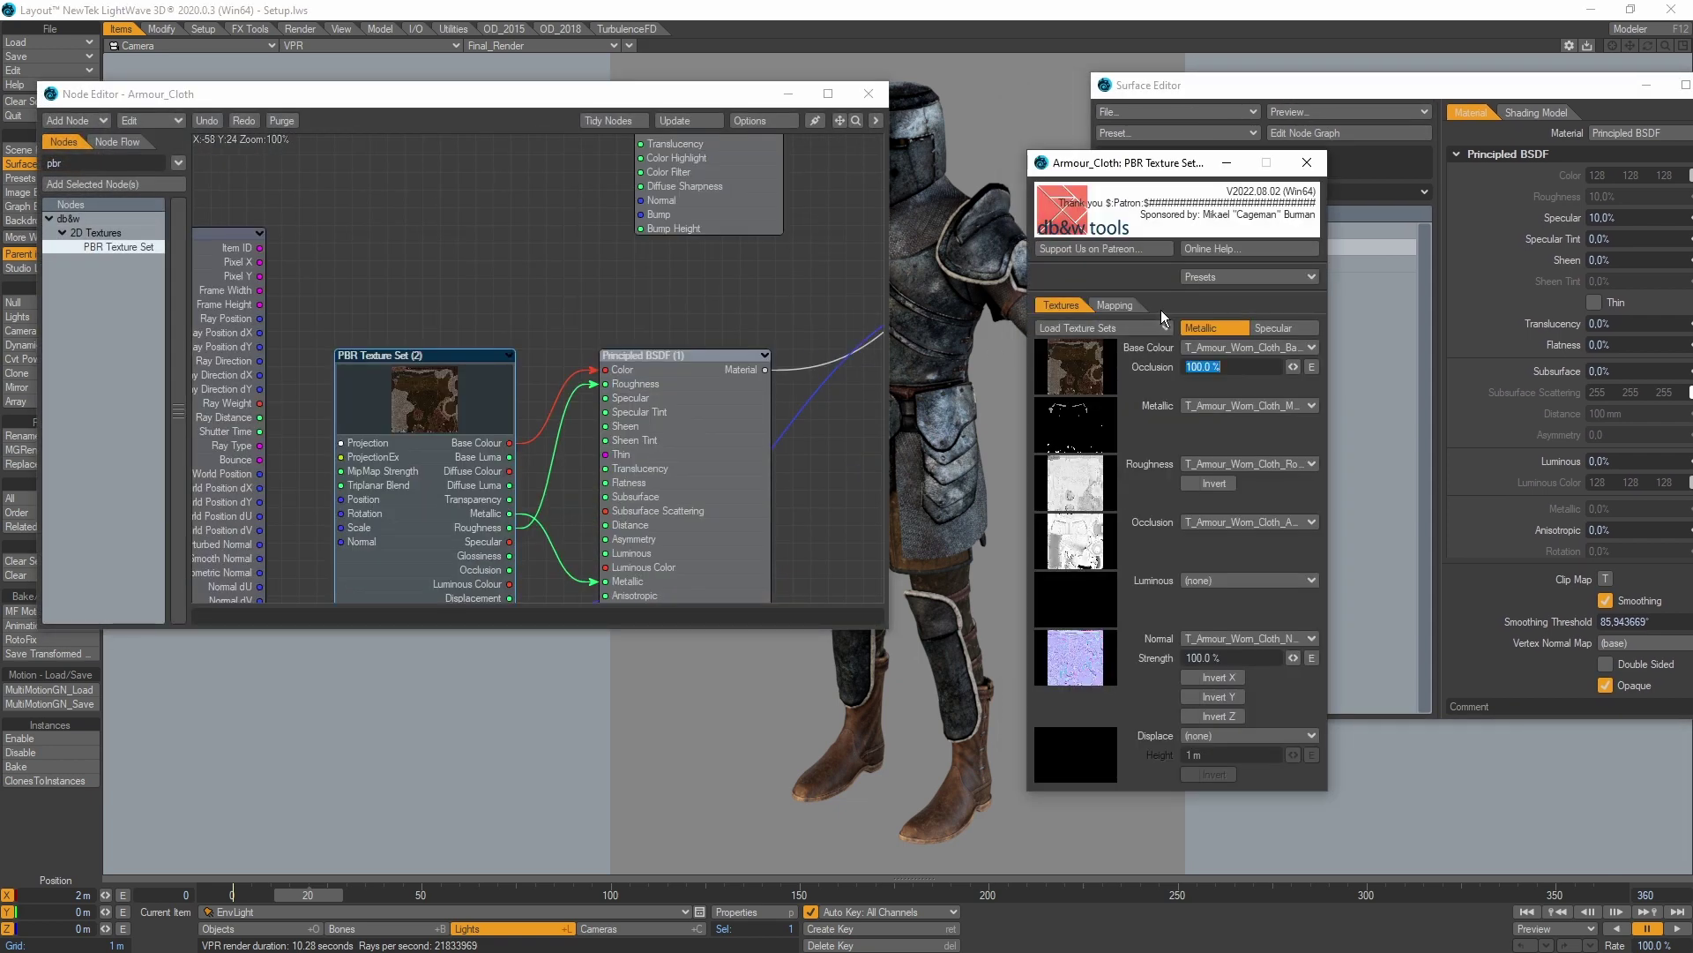
{"action": "left_click", "coordinate": [1146, 328]}
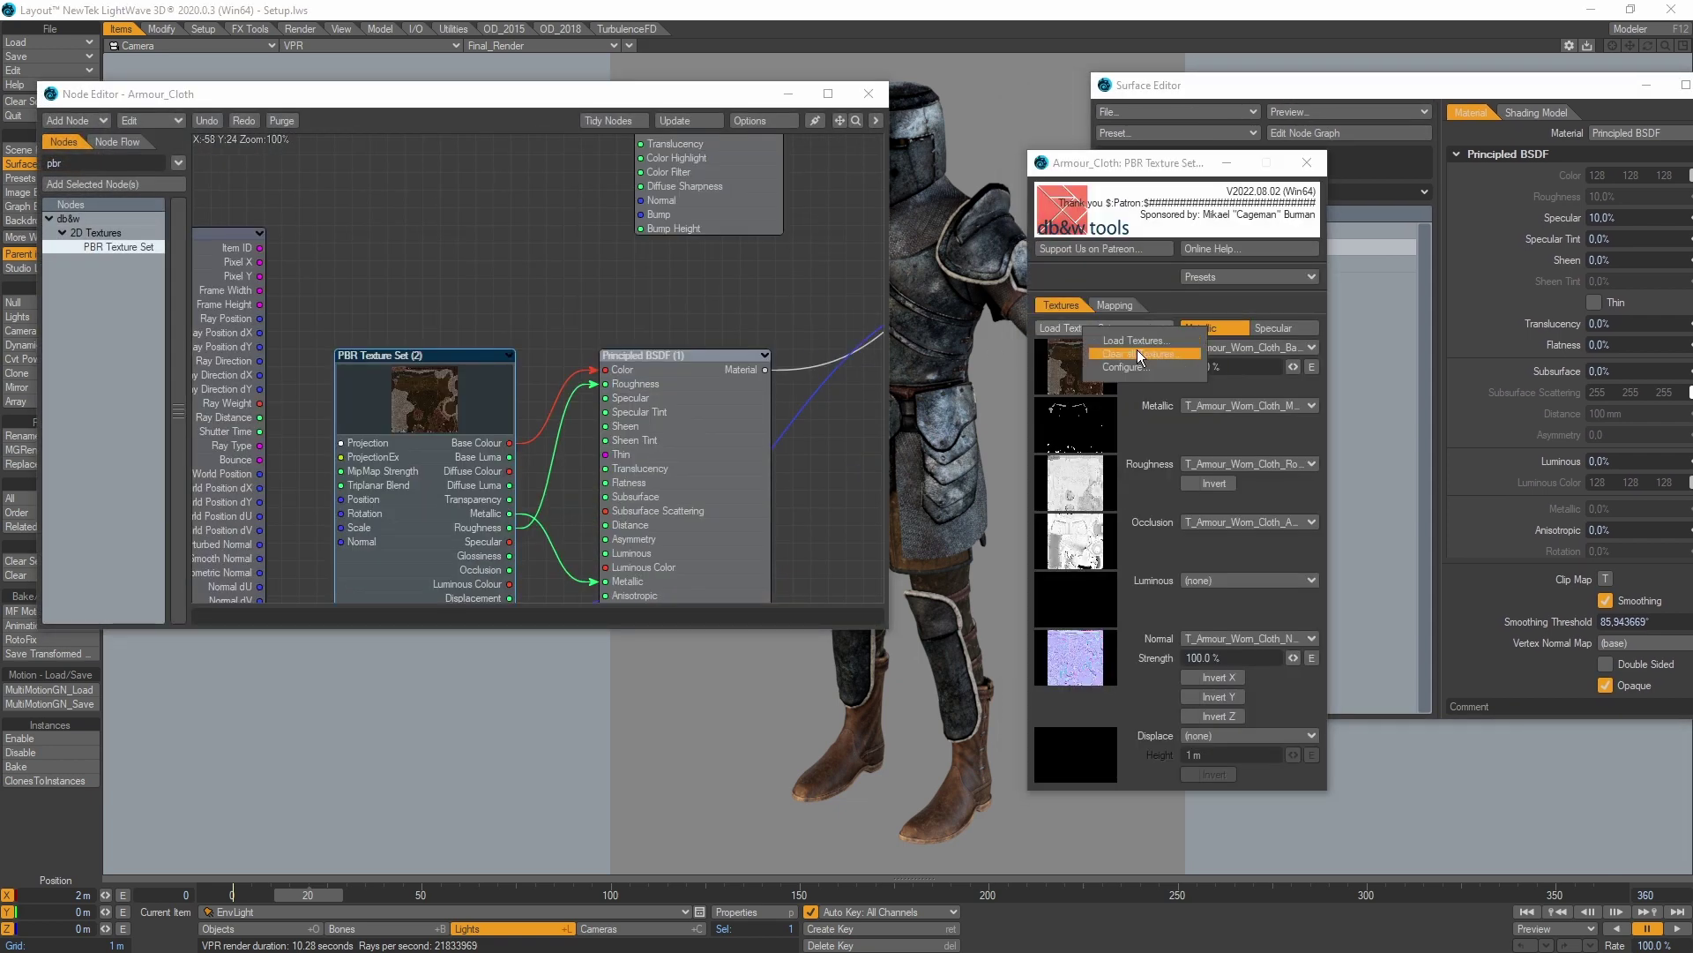
{"action": "left_click", "coordinate": [1139, 340]}
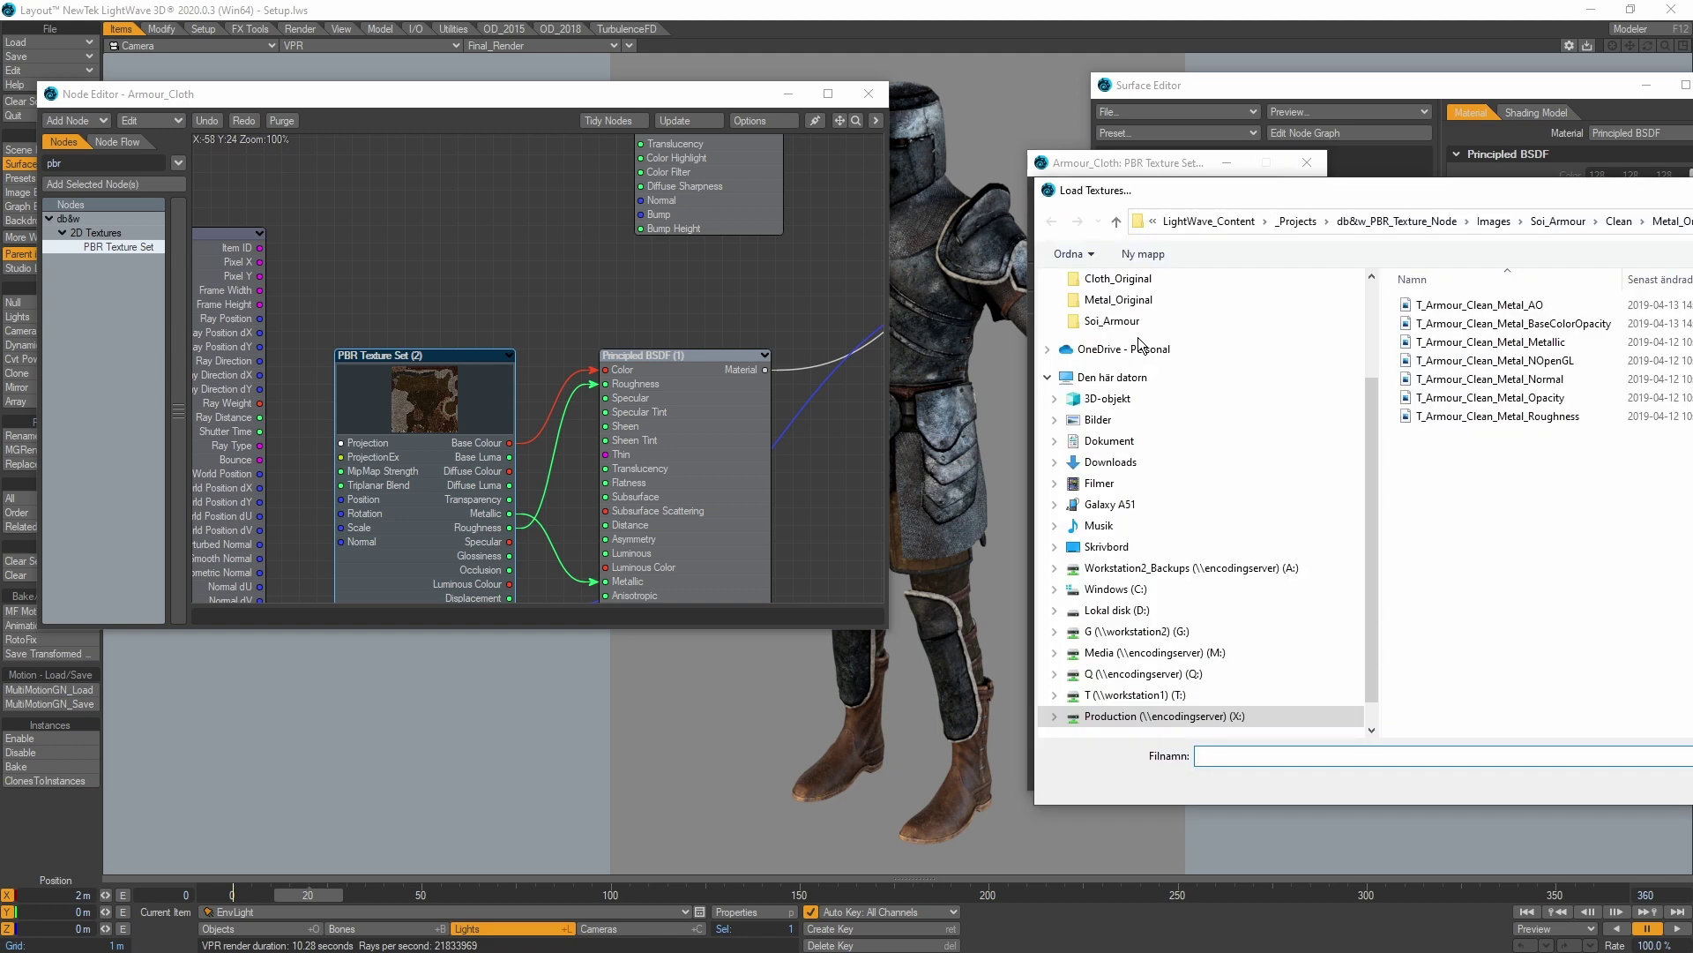
{"action": "left_click_drag", "start_coordinate": [1472, 203], "coordinate": [1080, 240]}
{"action": "left_click", "coordinate": [1226, 258]}
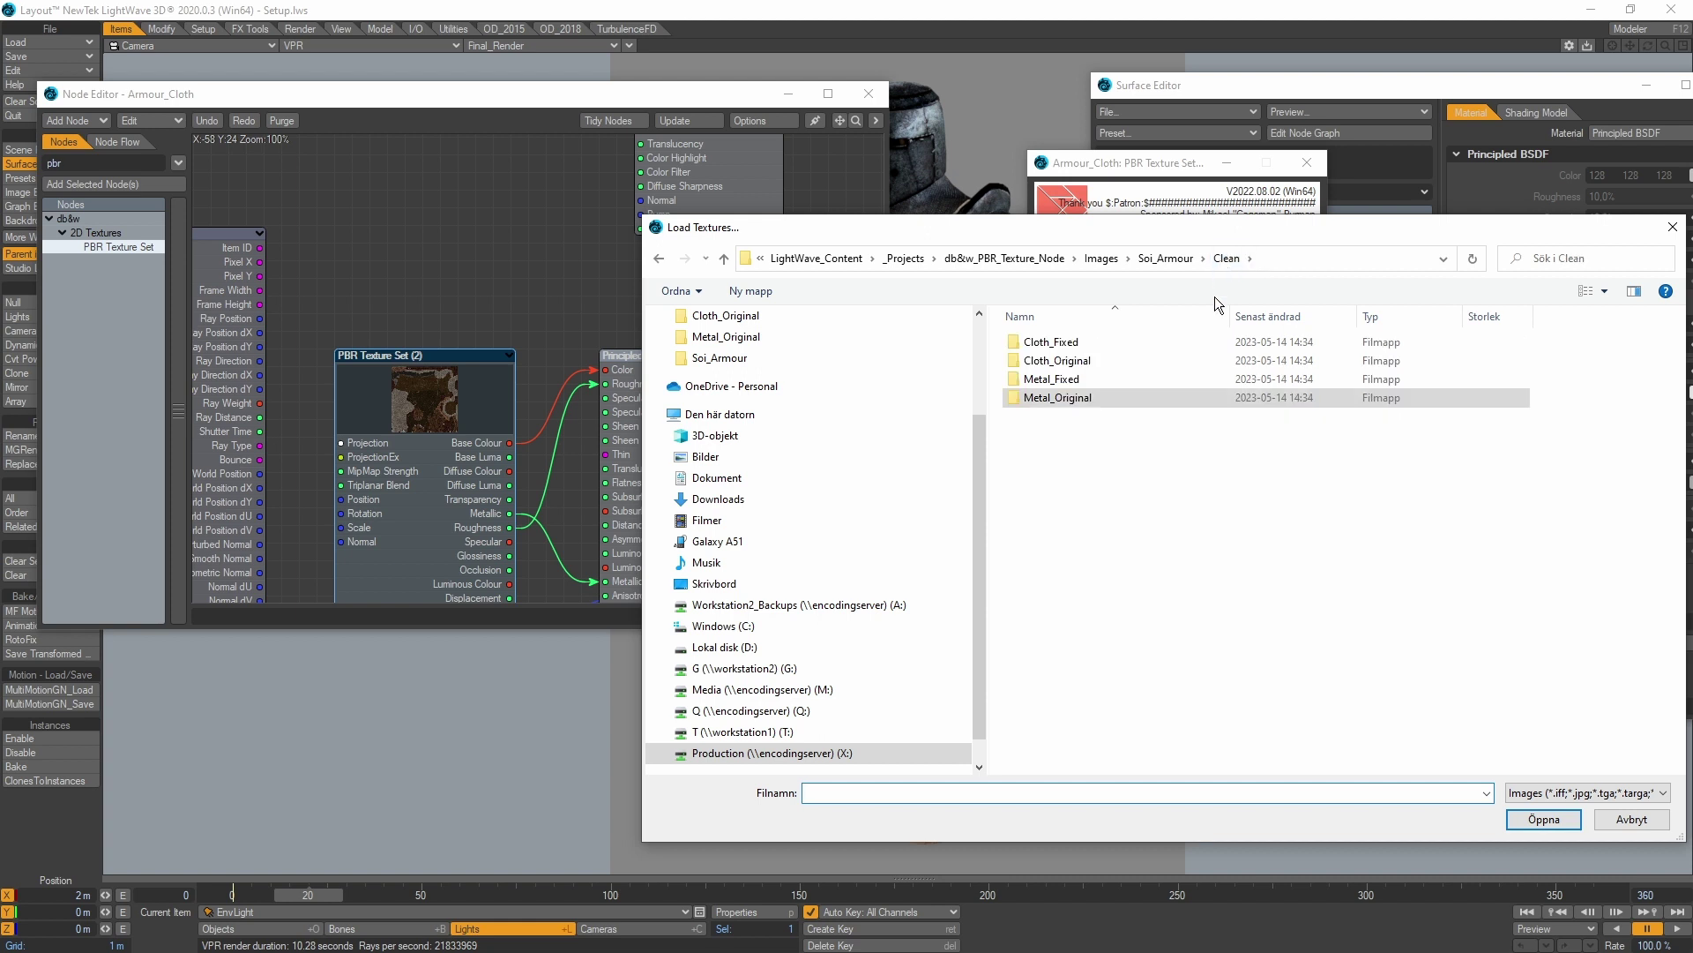
{"action": "double_click", "coordinate": [1069, 379]}
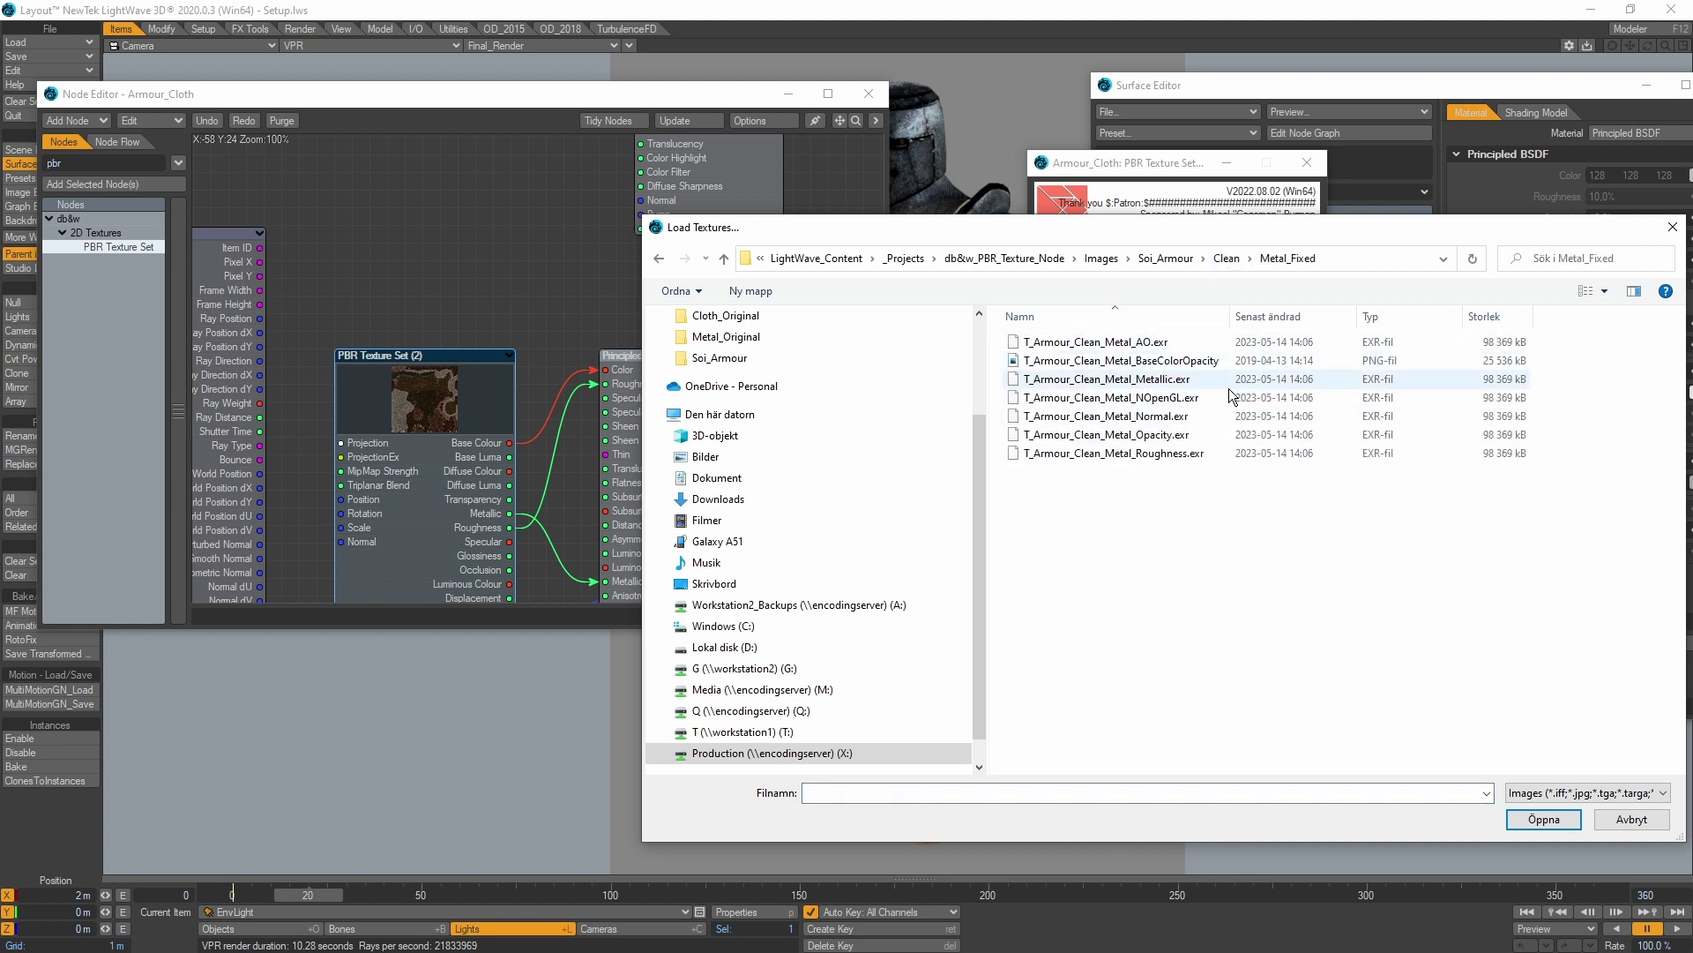
{"action": "left_click", "coordinate": [1159, 362]}
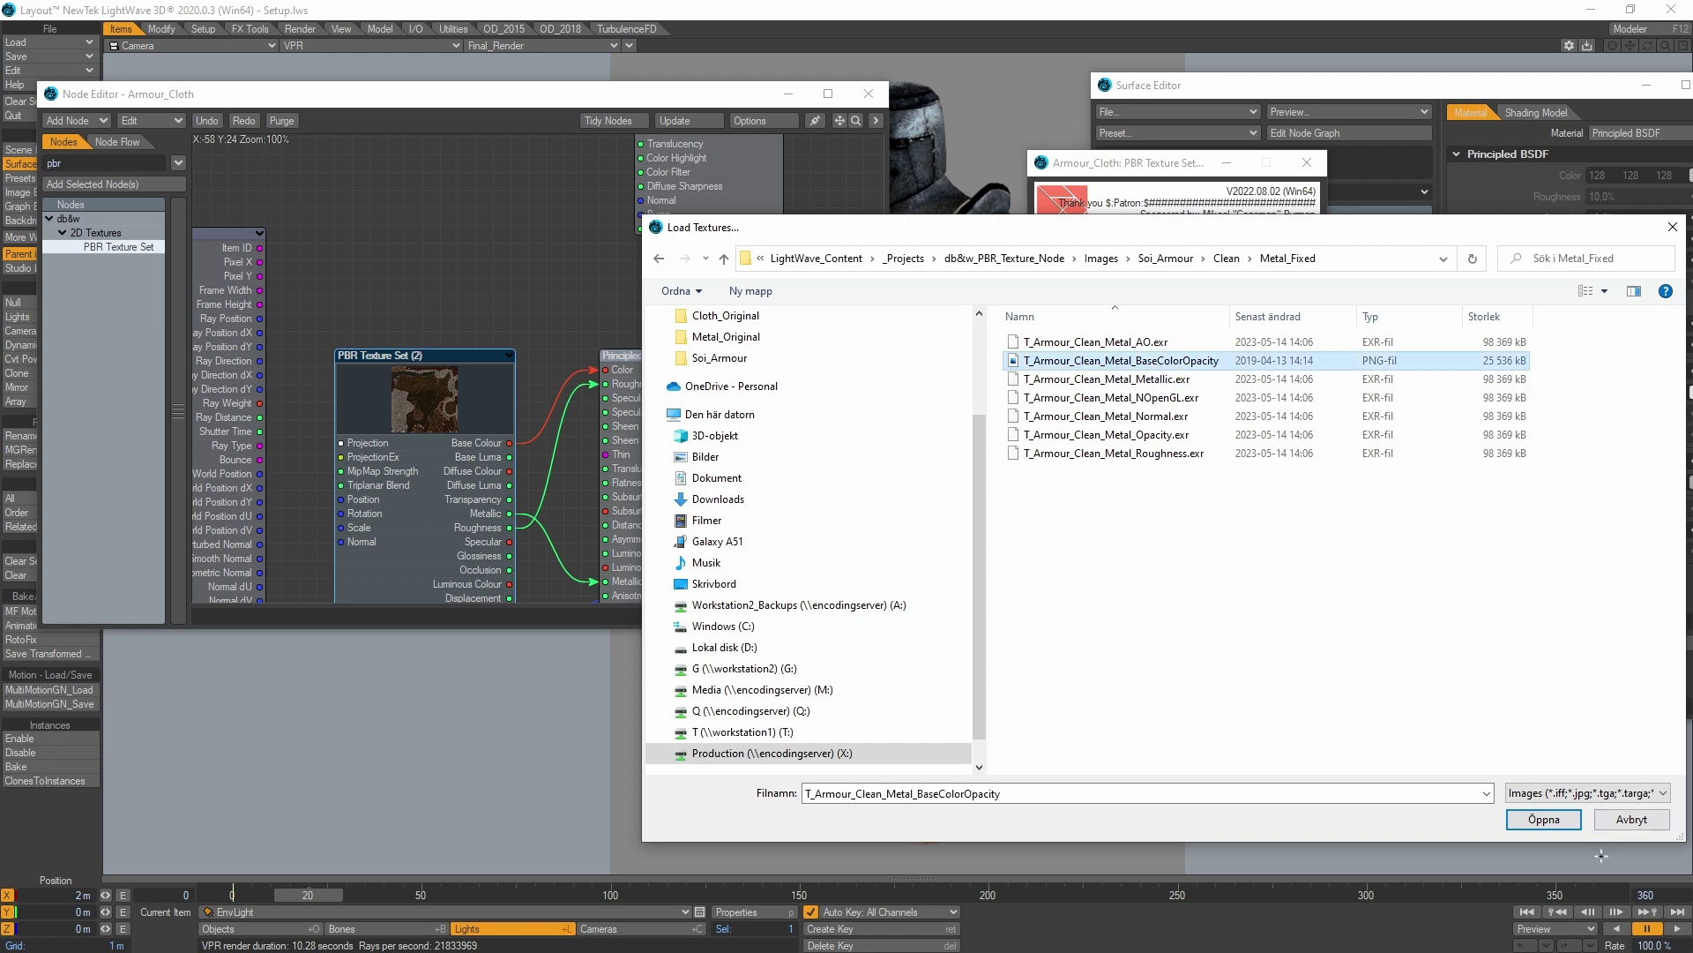
{"action": "left_click", "coordinate": [1544, 818]}
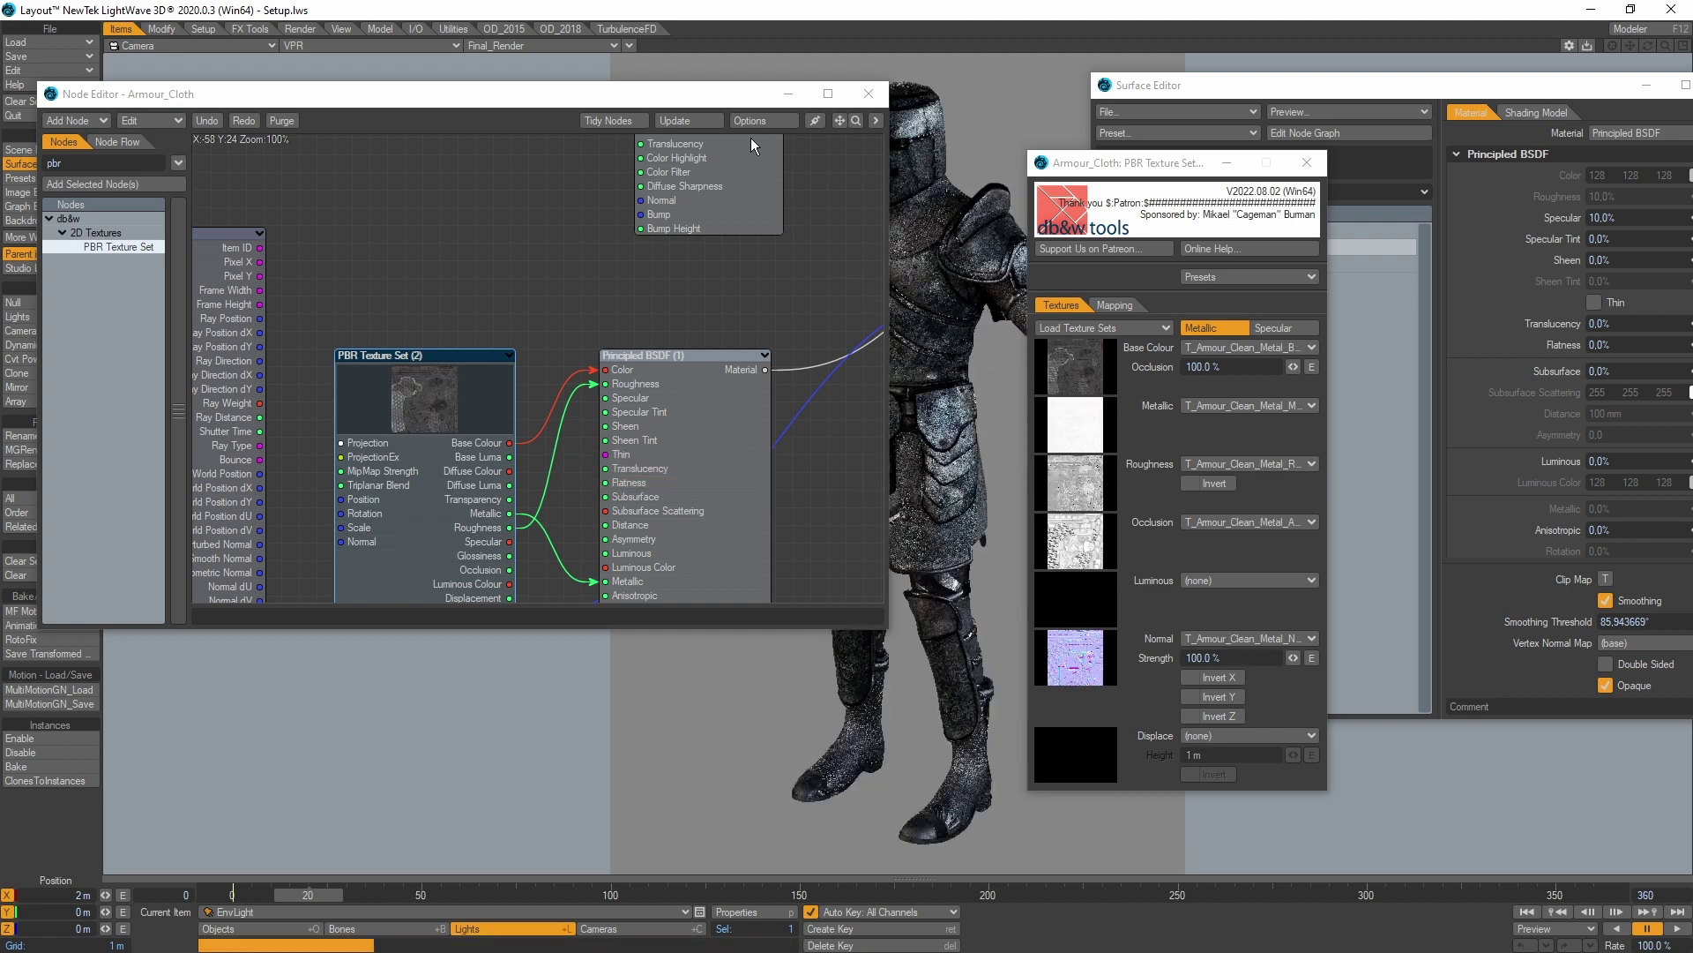
{"action": "left_click_drag", "start_coordinate": [687, 100], "coordinate": [644, 93]}
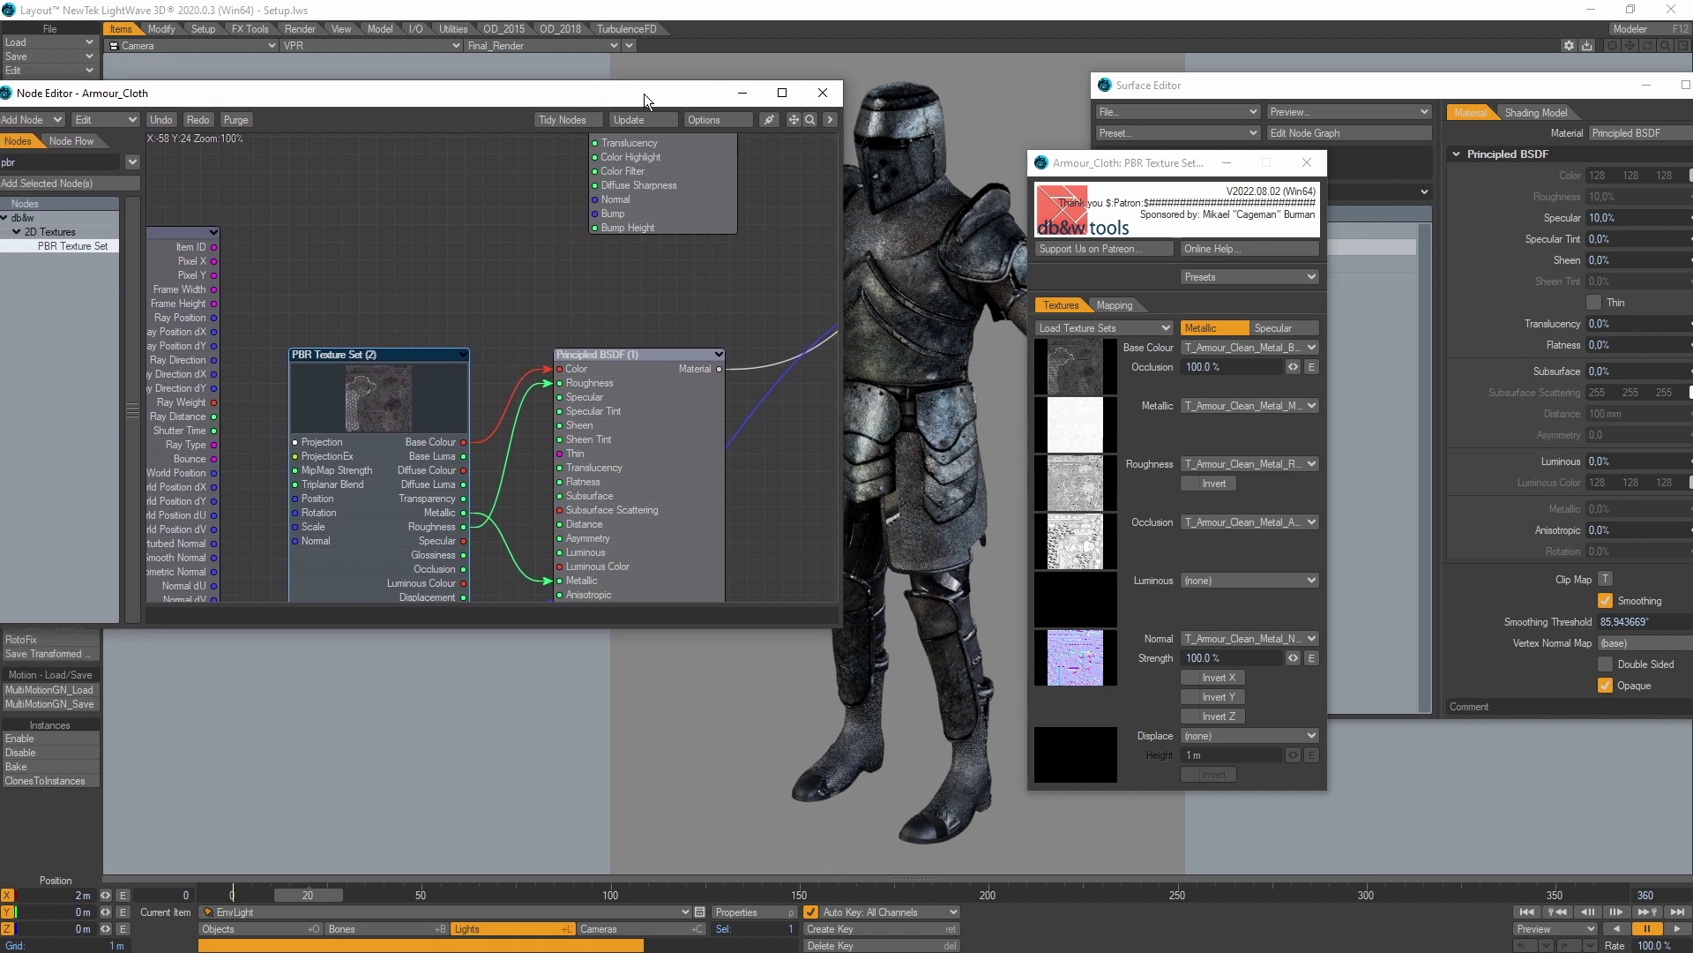
{"action": "left_click", "coordinate": [811, 86]}
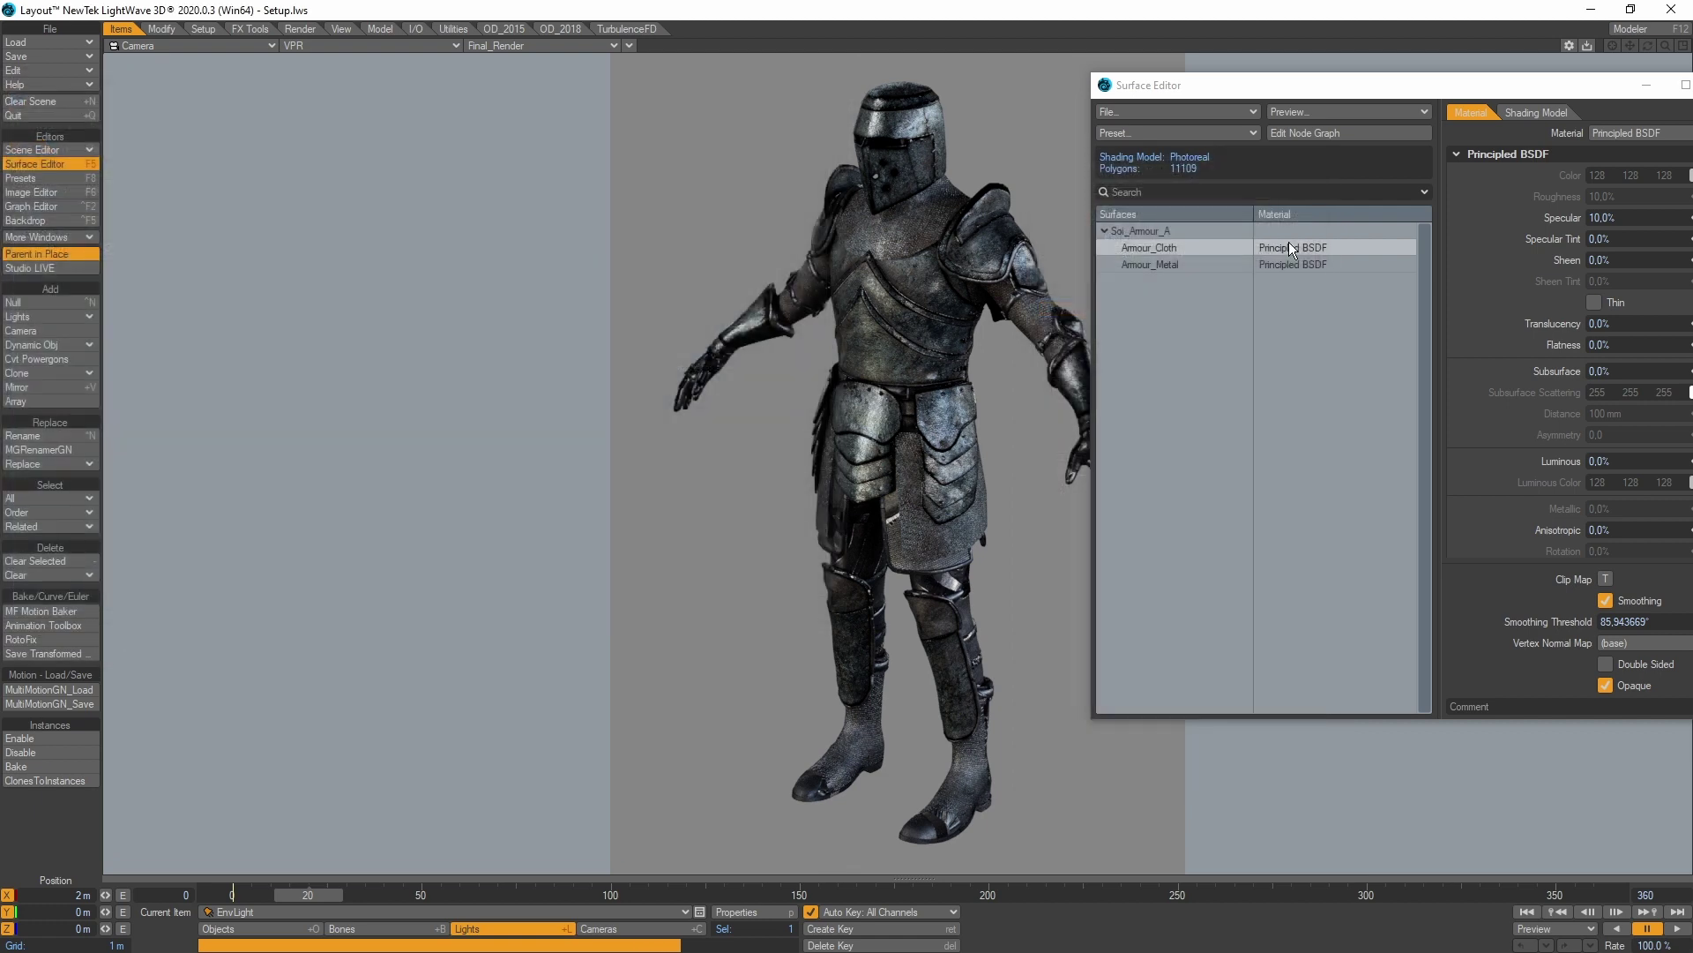
Load the clean cloth texture set from the Cloth_Fixed folder into Armour_Cloth's PBR Texture Set node.
{"action": "double_click", "coordinate": [1288, 247]}
{"action": "double_click", "coordinate": [394, 379]}
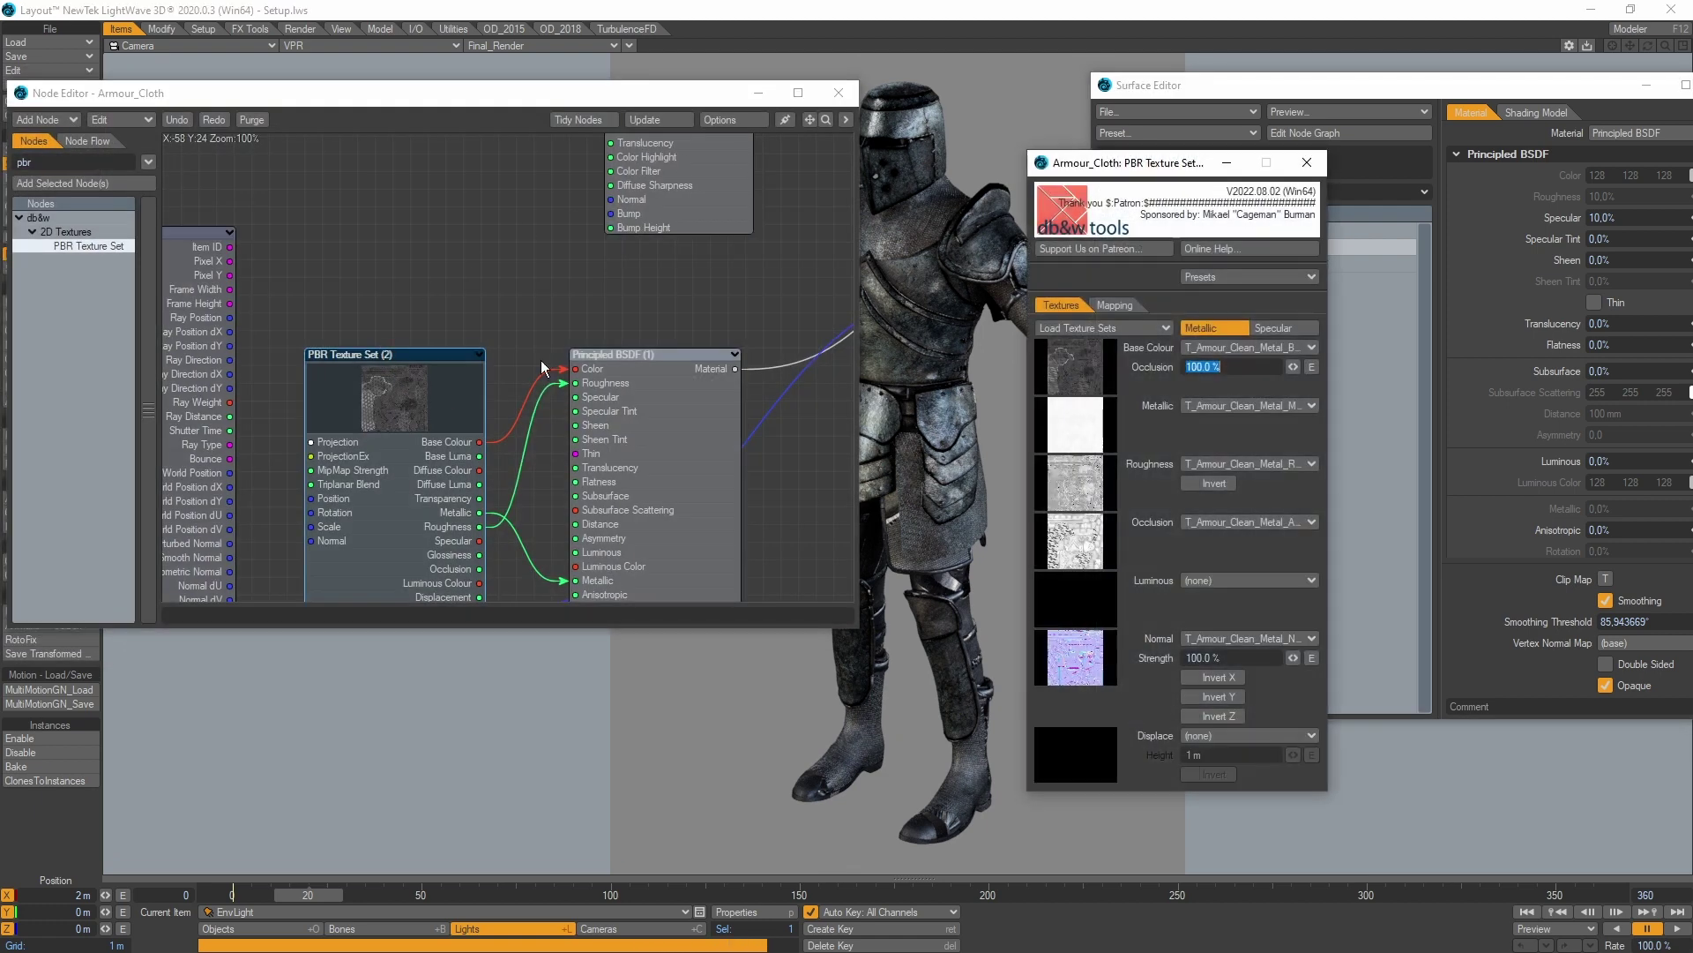
{"action": "left_click", "coordinate": [1114, 330]}
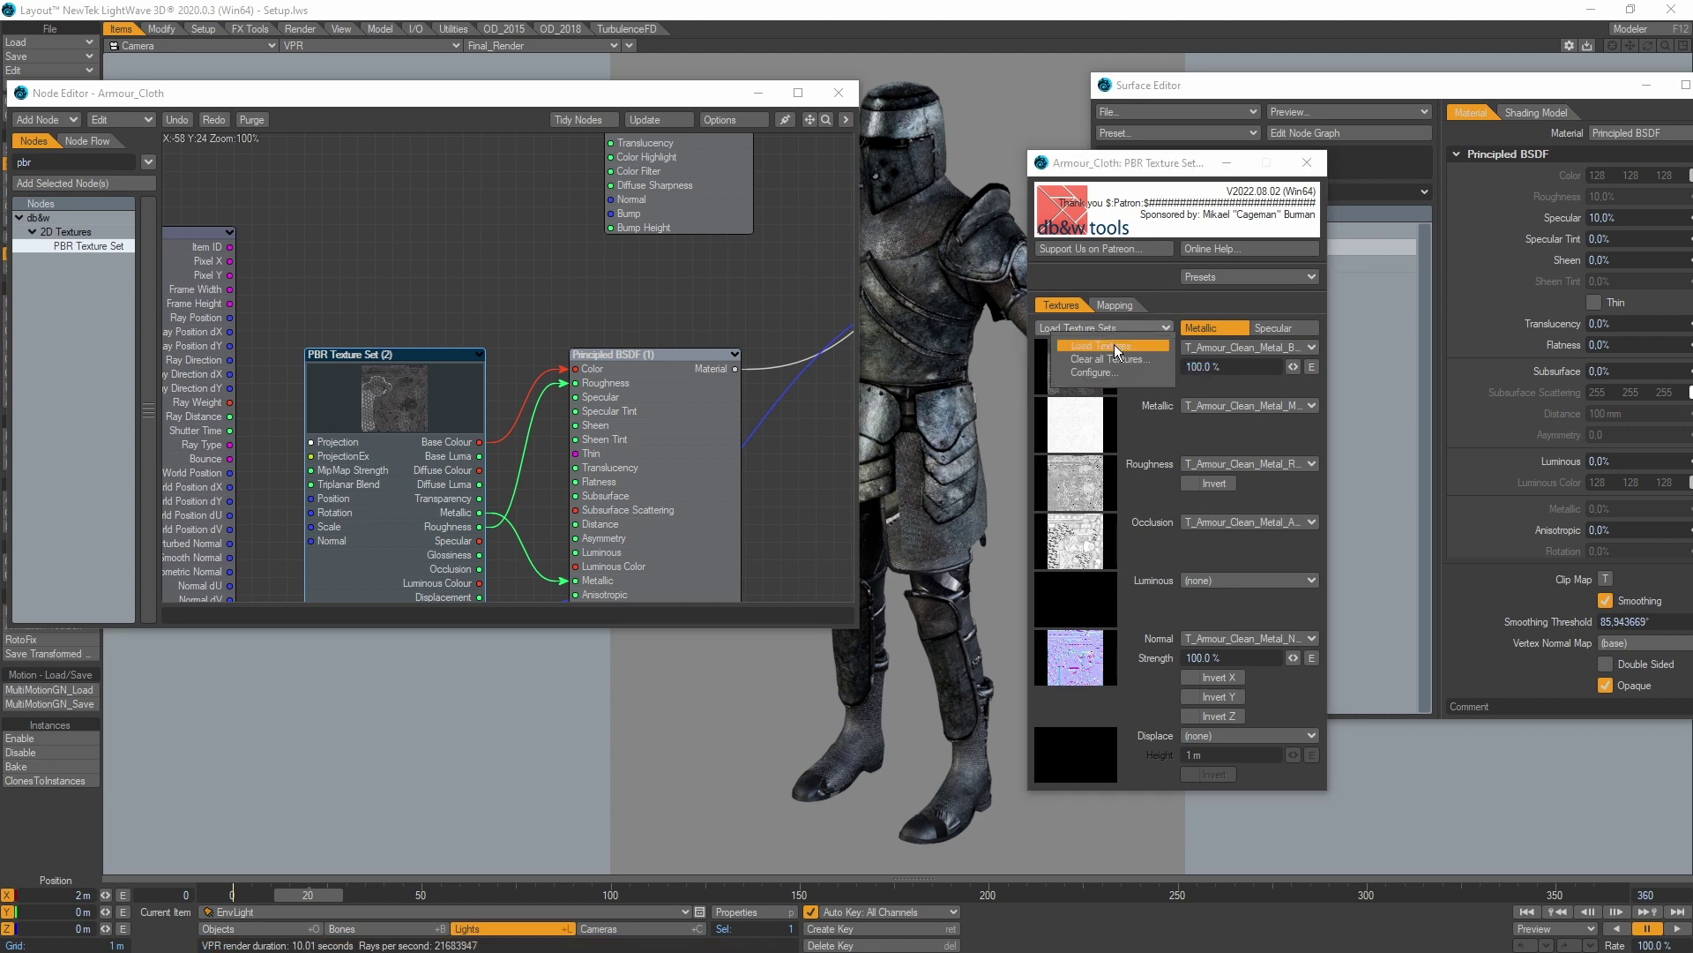
{"action": "left_click", "coordinate": [1114, 344]}
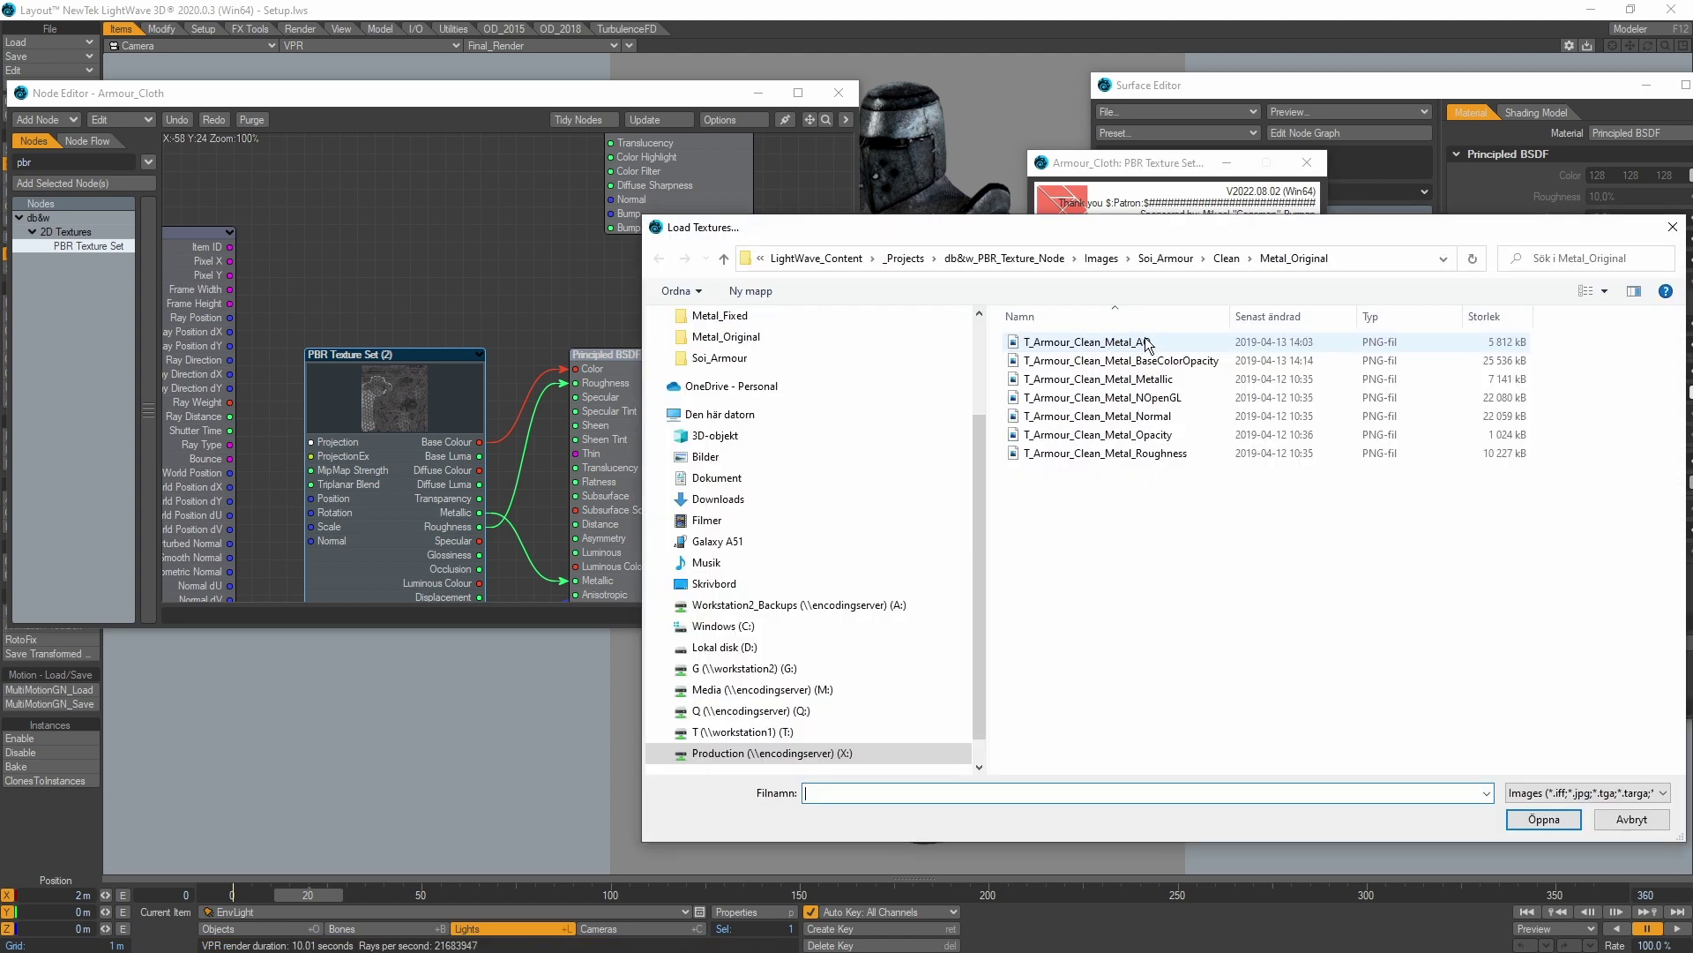
{"action": "left_click", "coordinate": [1226, 257]}
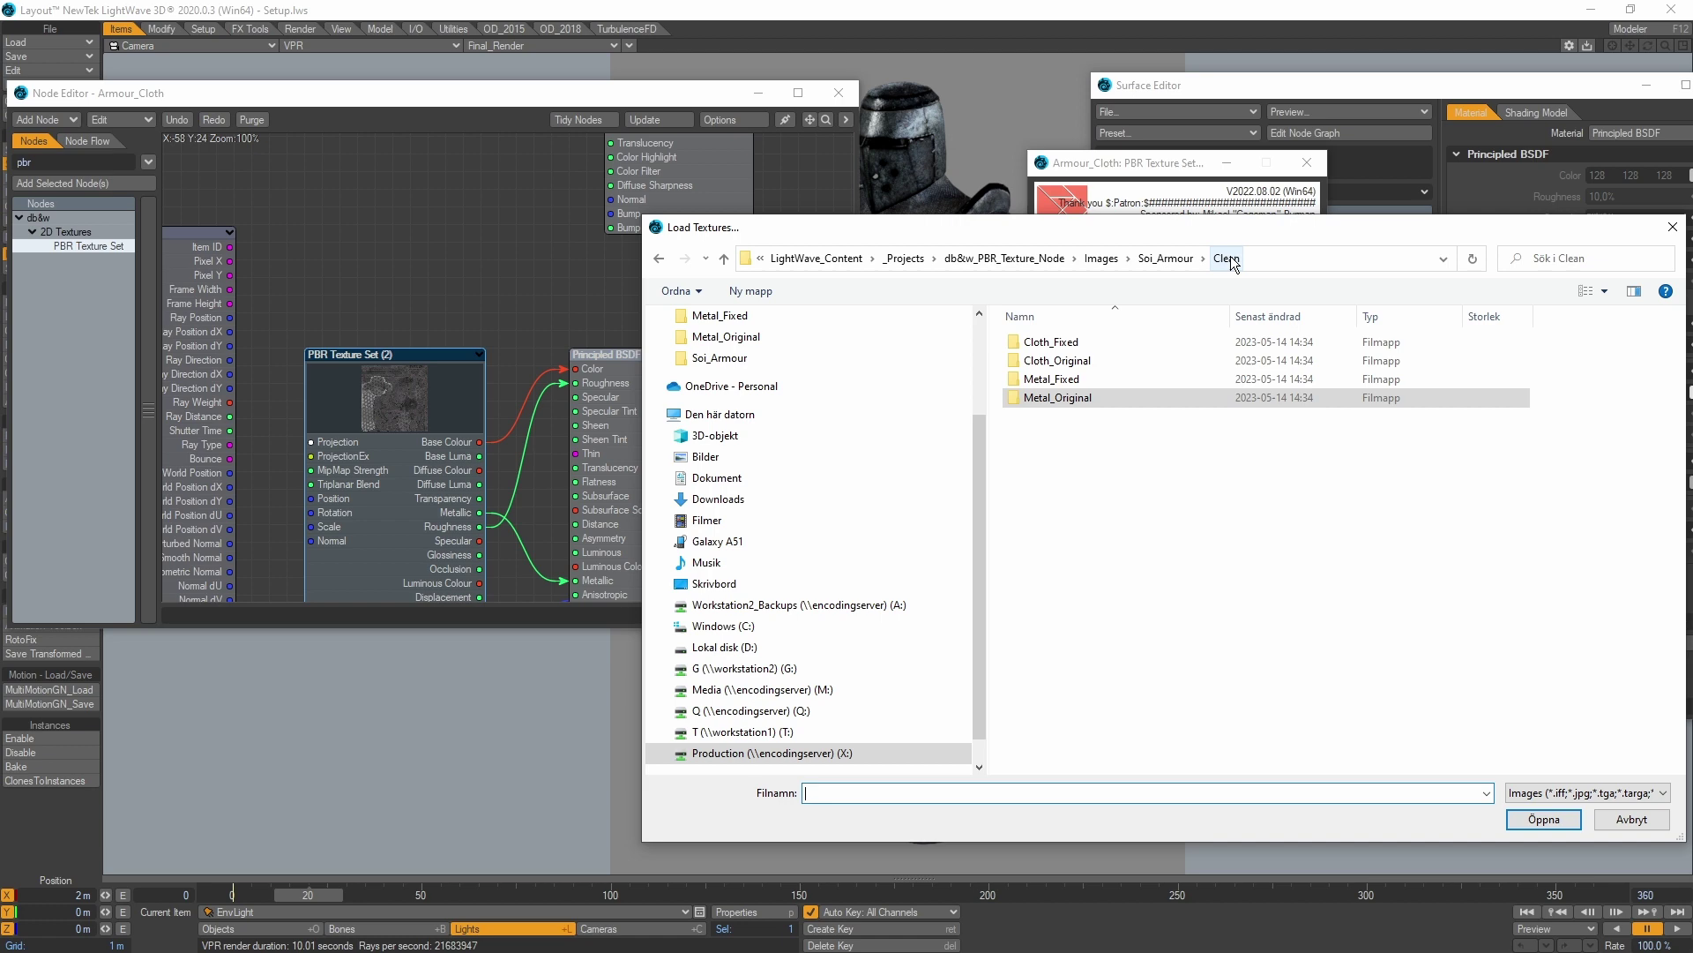
{"action": "double_click", "coordinate": [1052, 342]}
{"action": "left_click", "coordinate": [1094, 342]}
{"action": "left_click", "coordinate": [1544, 820]}
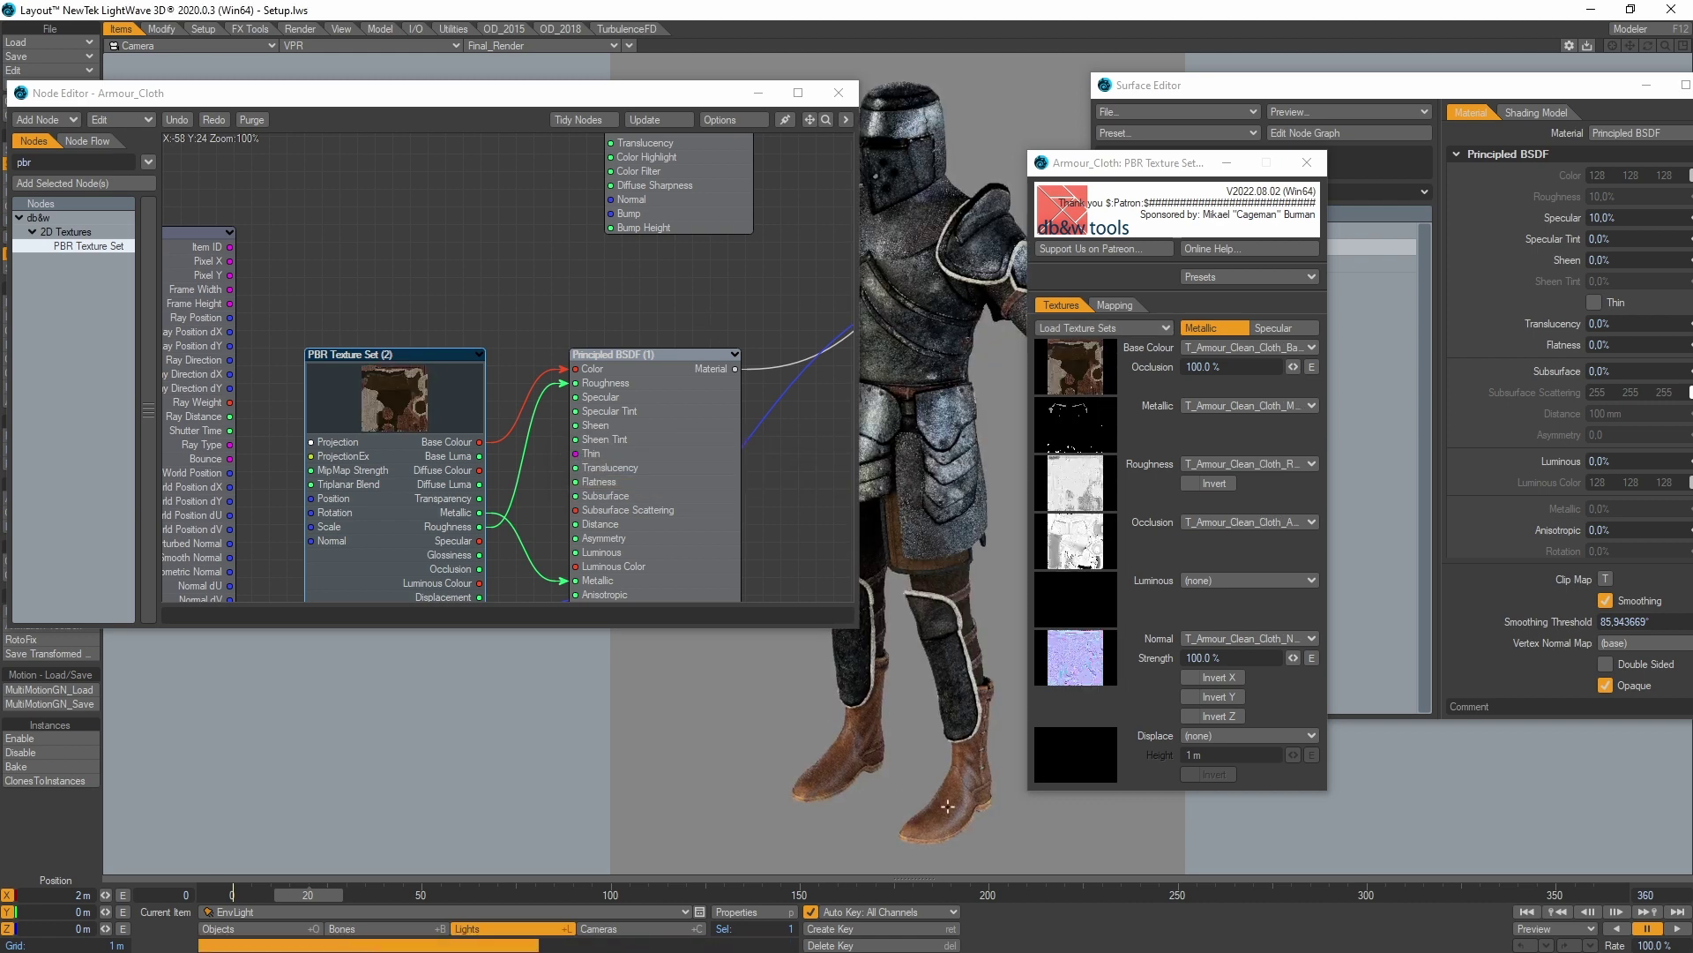
Close Armour_Cloth's node editor and open the PBR Texture Set node in the Armour_Metal surface's node graph.
{"action": "left_click", "coordinate": [845, 102]}
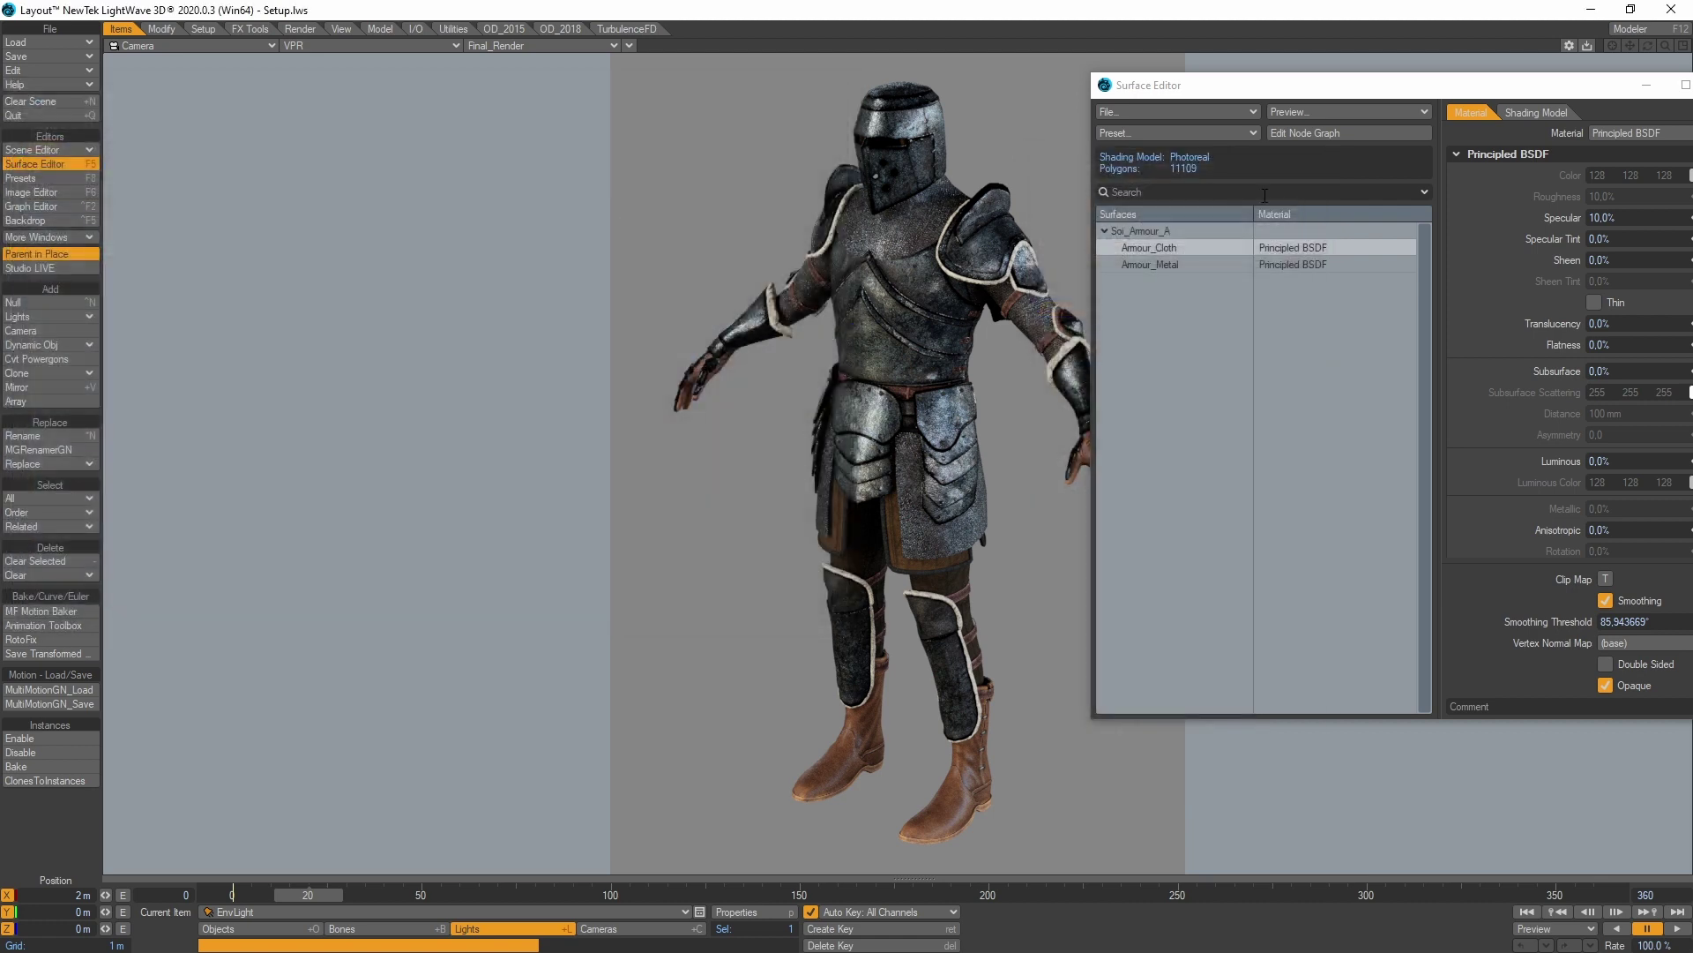
{"action": "double_click", "coordinate": [1300, 263]}
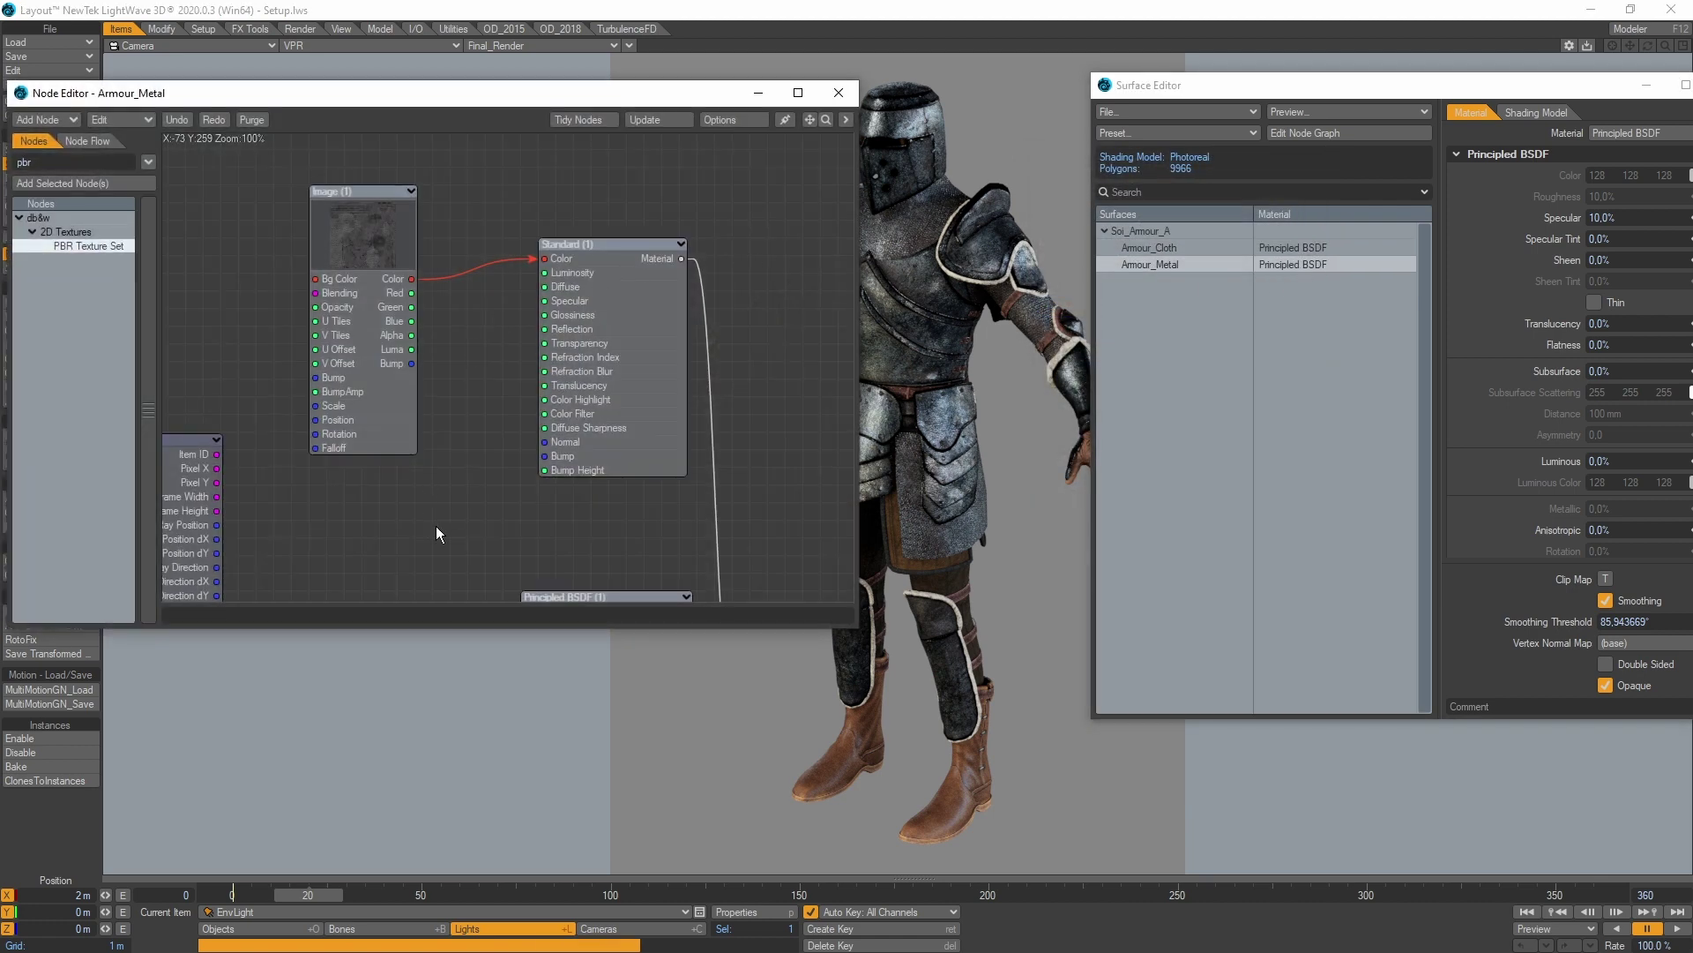
{"action": "double_click", "coordinate": [446, 298]}
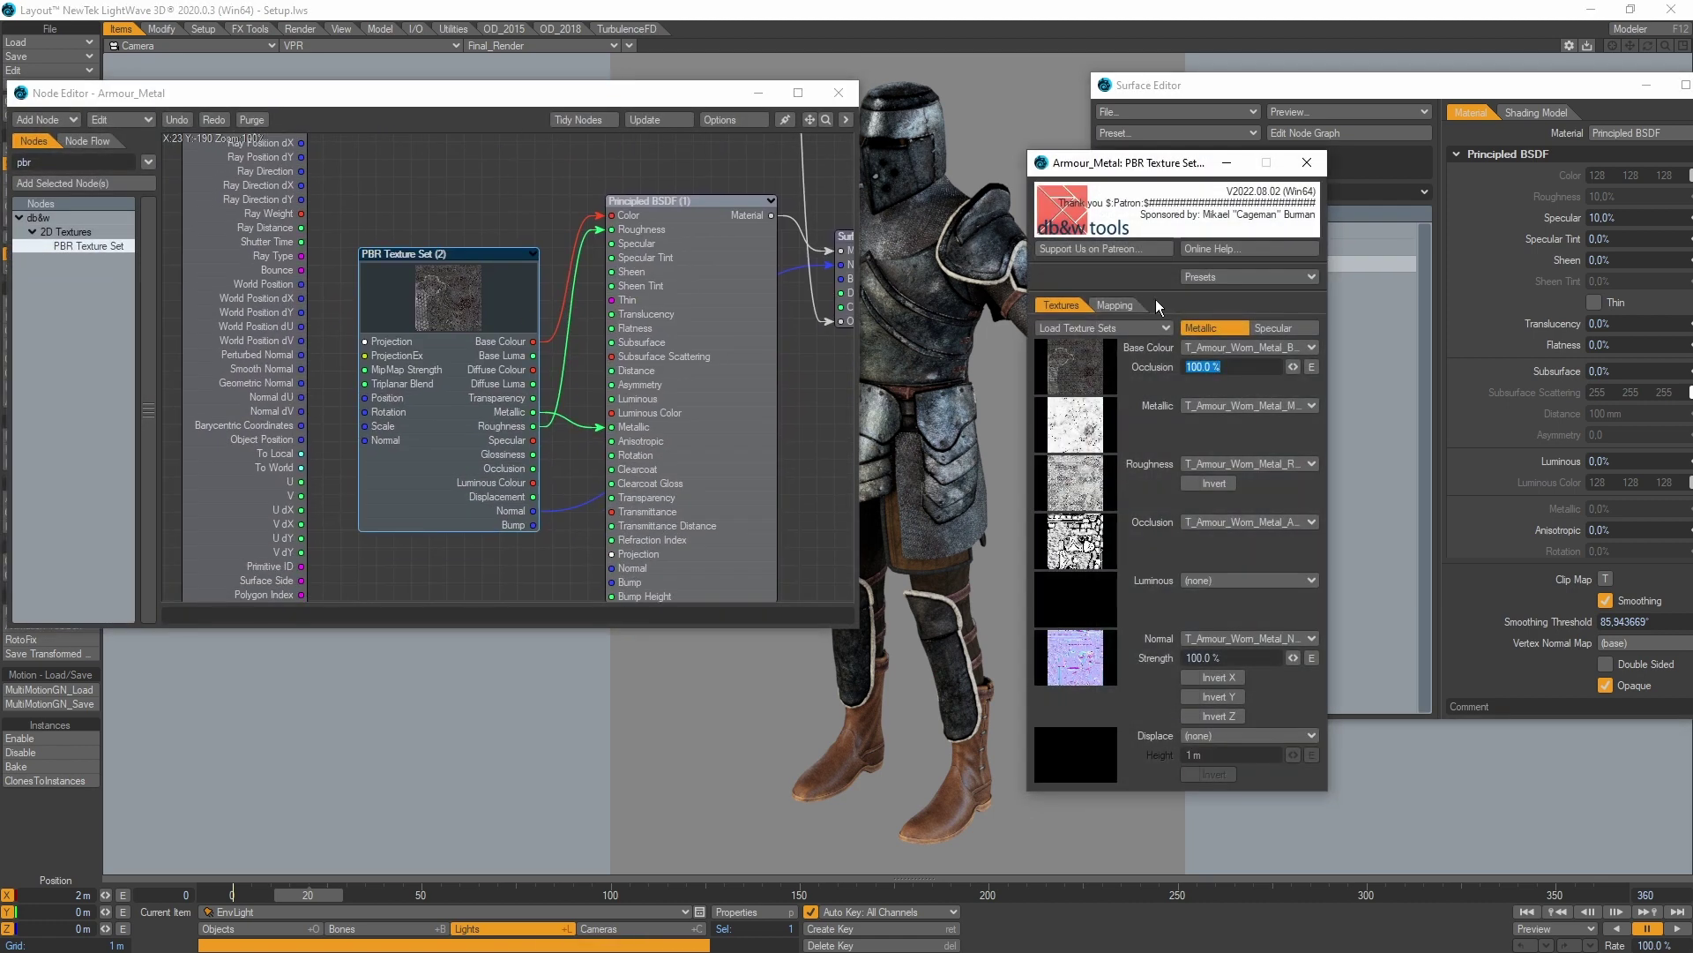
Load the clean metal texture set from the Metal_Fixed folder using T_Armour_Clean_Metal_BaseColorOpacity, and close the node editor.
{"action": "left_click", "coordinate": [1121, 328]}
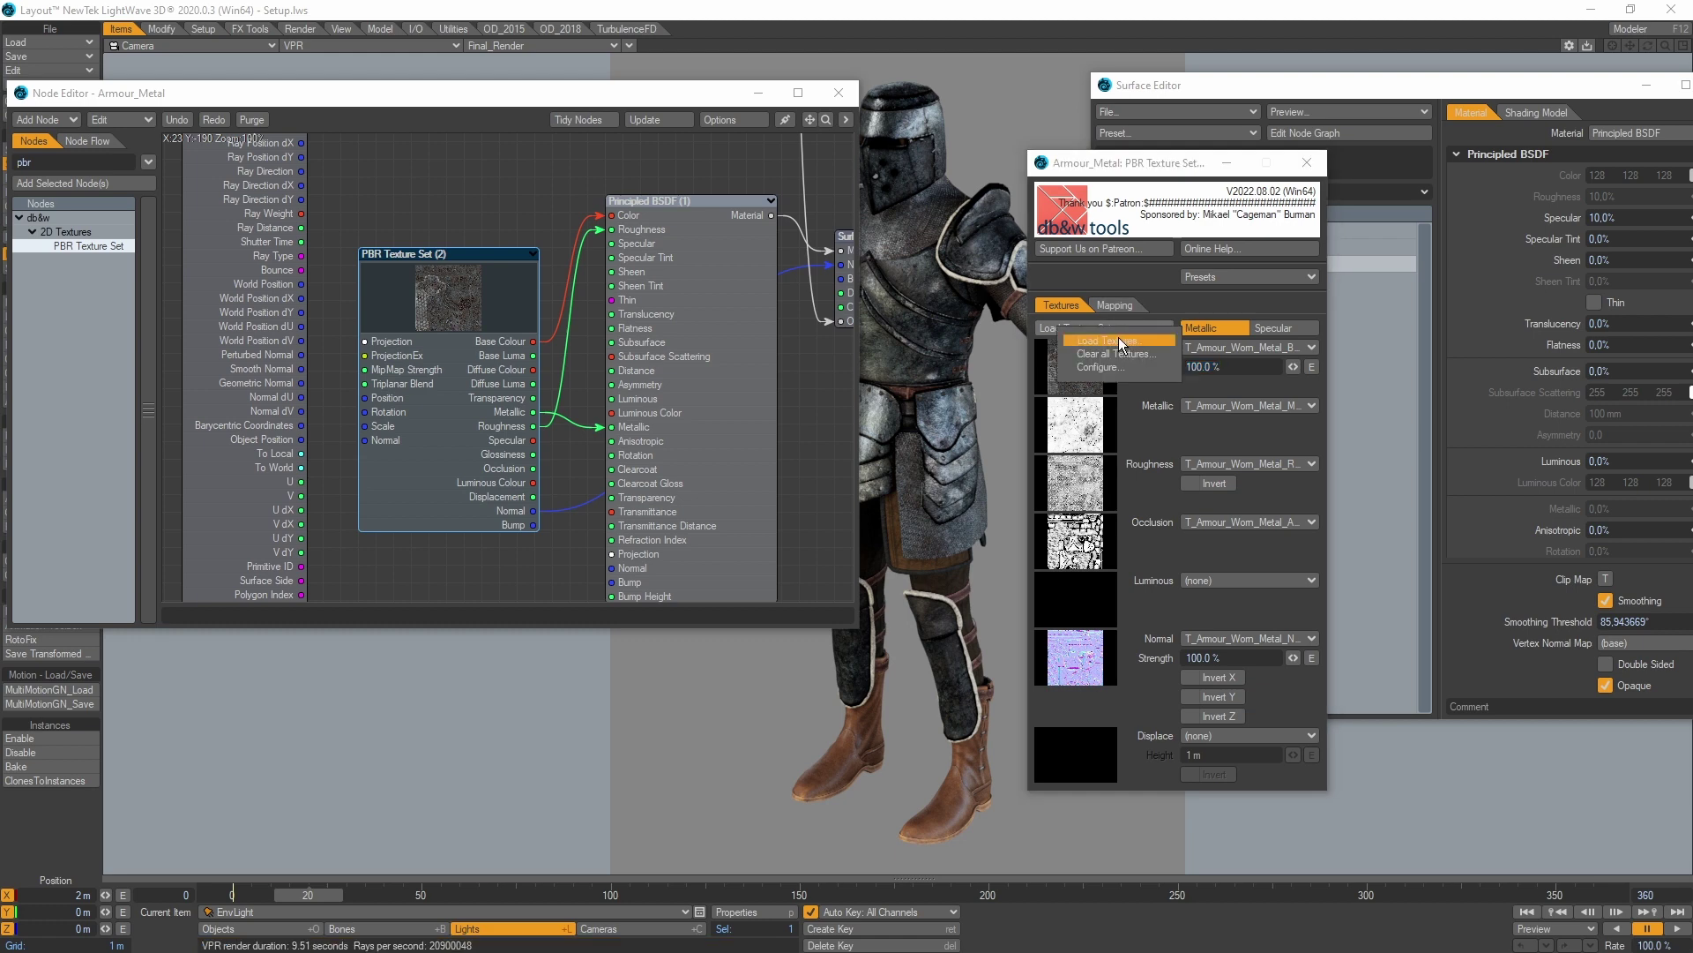
{"action": "left_click", "coordinate": [1118, 340]}
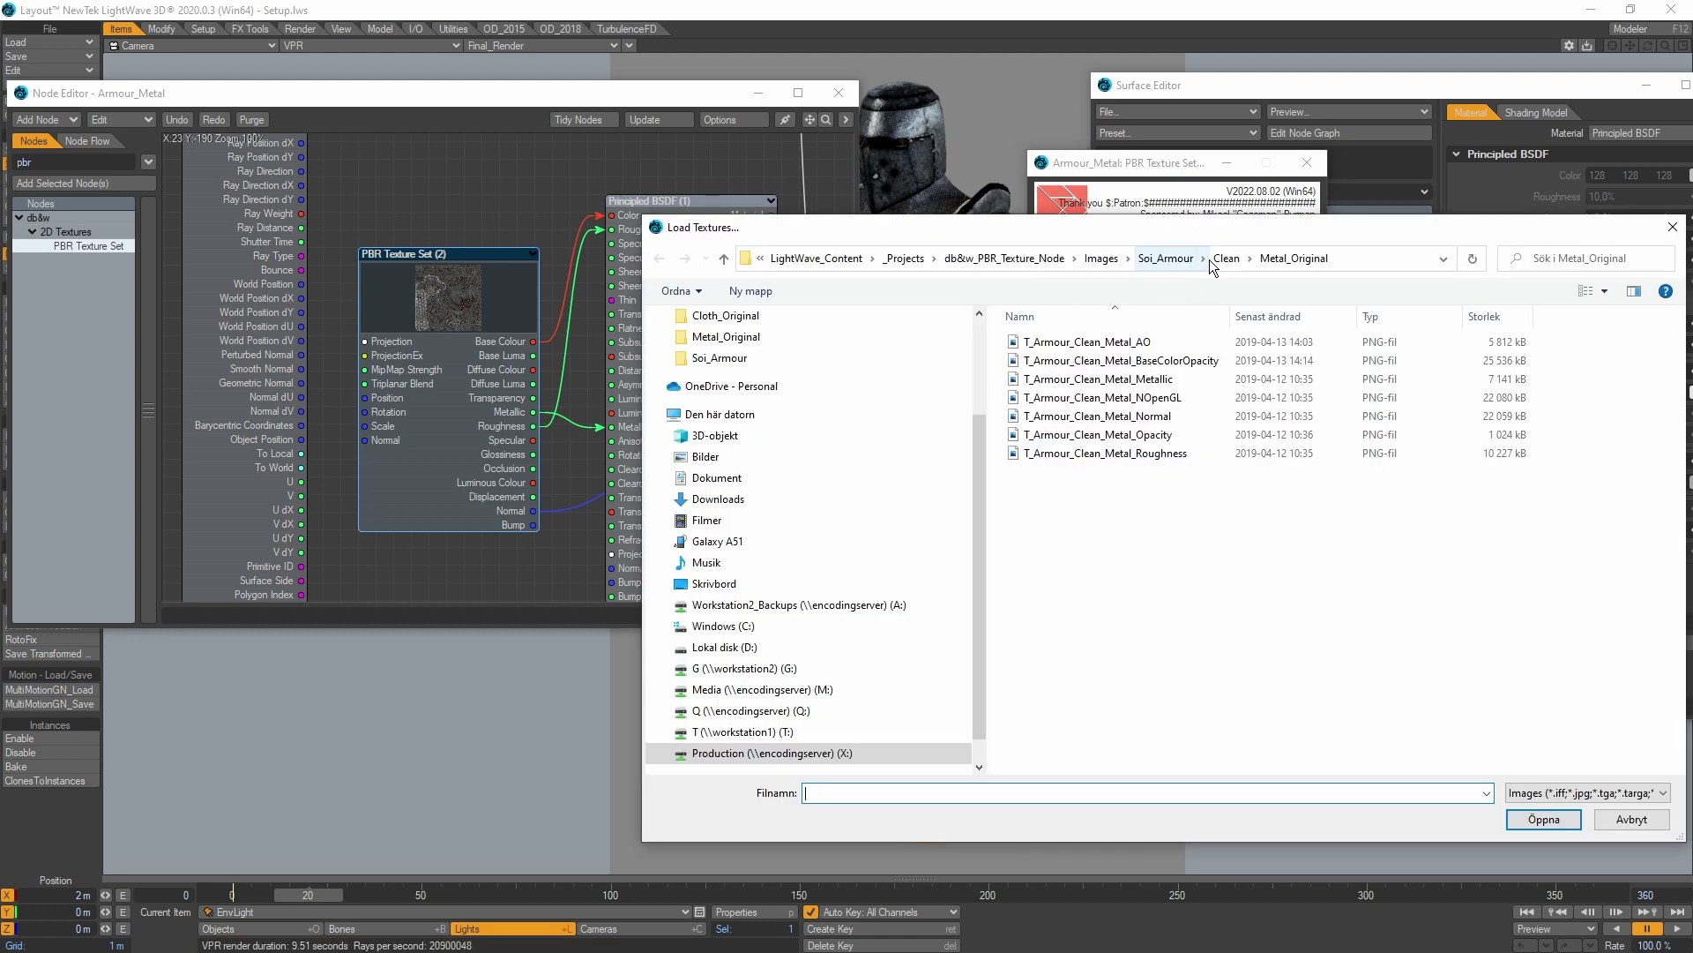
{"action": "left_click", "coordinate": [1224, 258]}
{"action": "left_click", "coordinate": [1066, 384]}
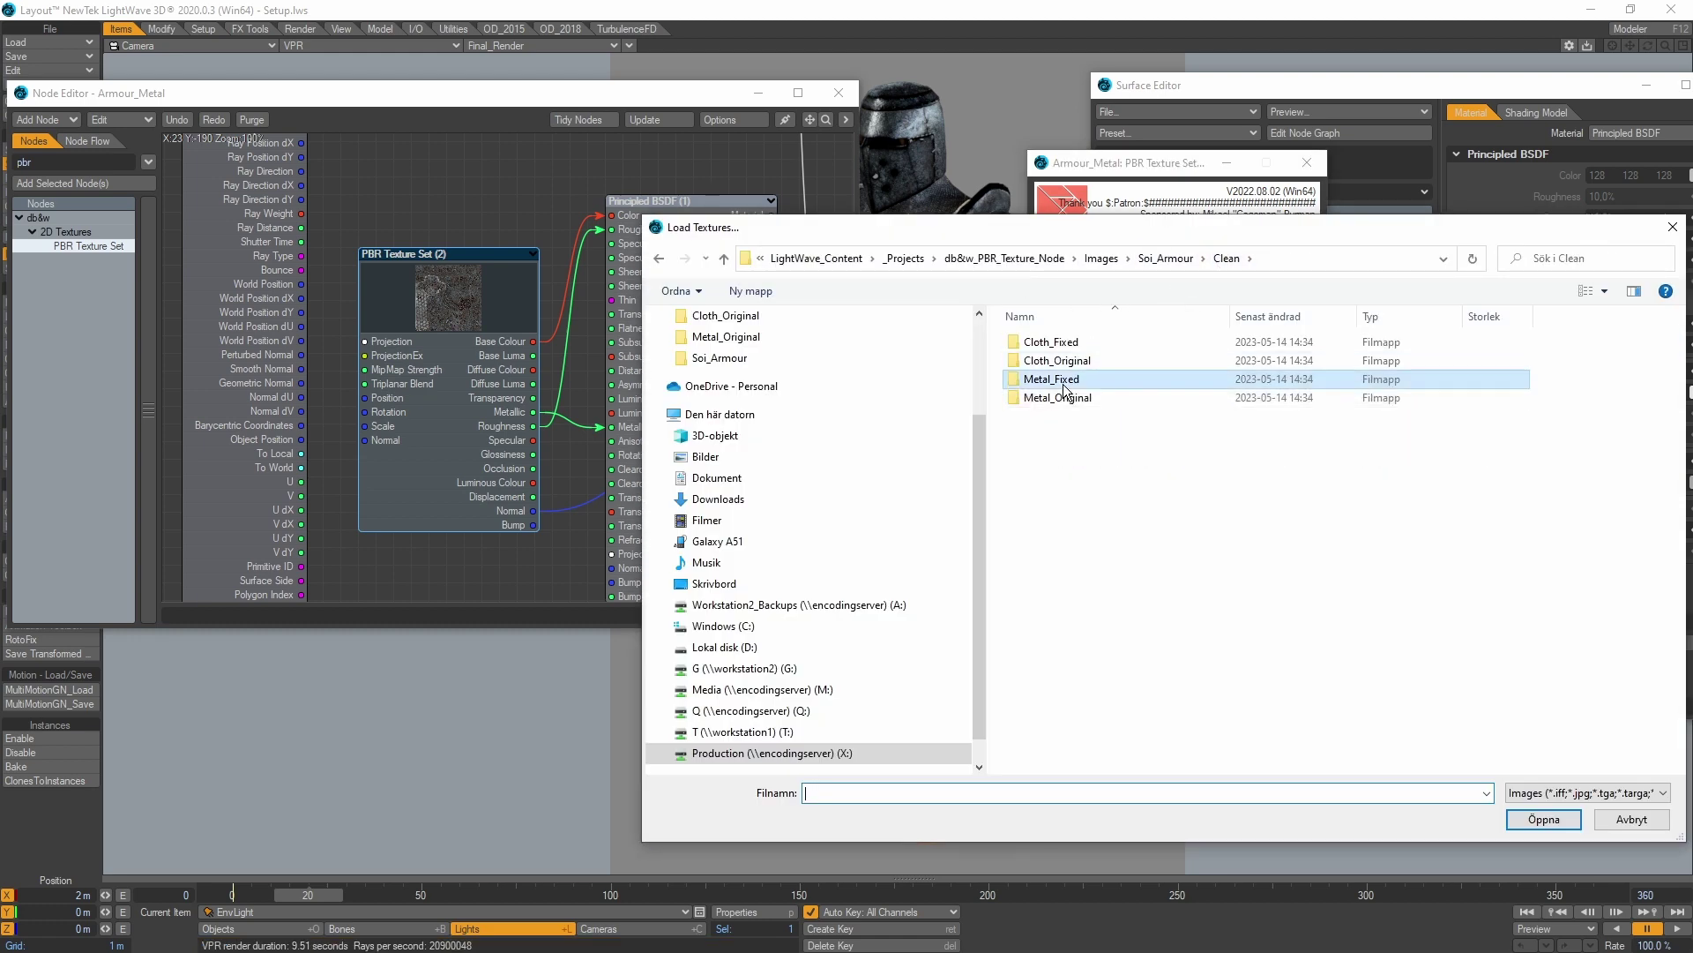
{"action": "double_click", "coordinate": [1066, 384]}
{"action": "left_click", "coordinate": [1164, 362]}
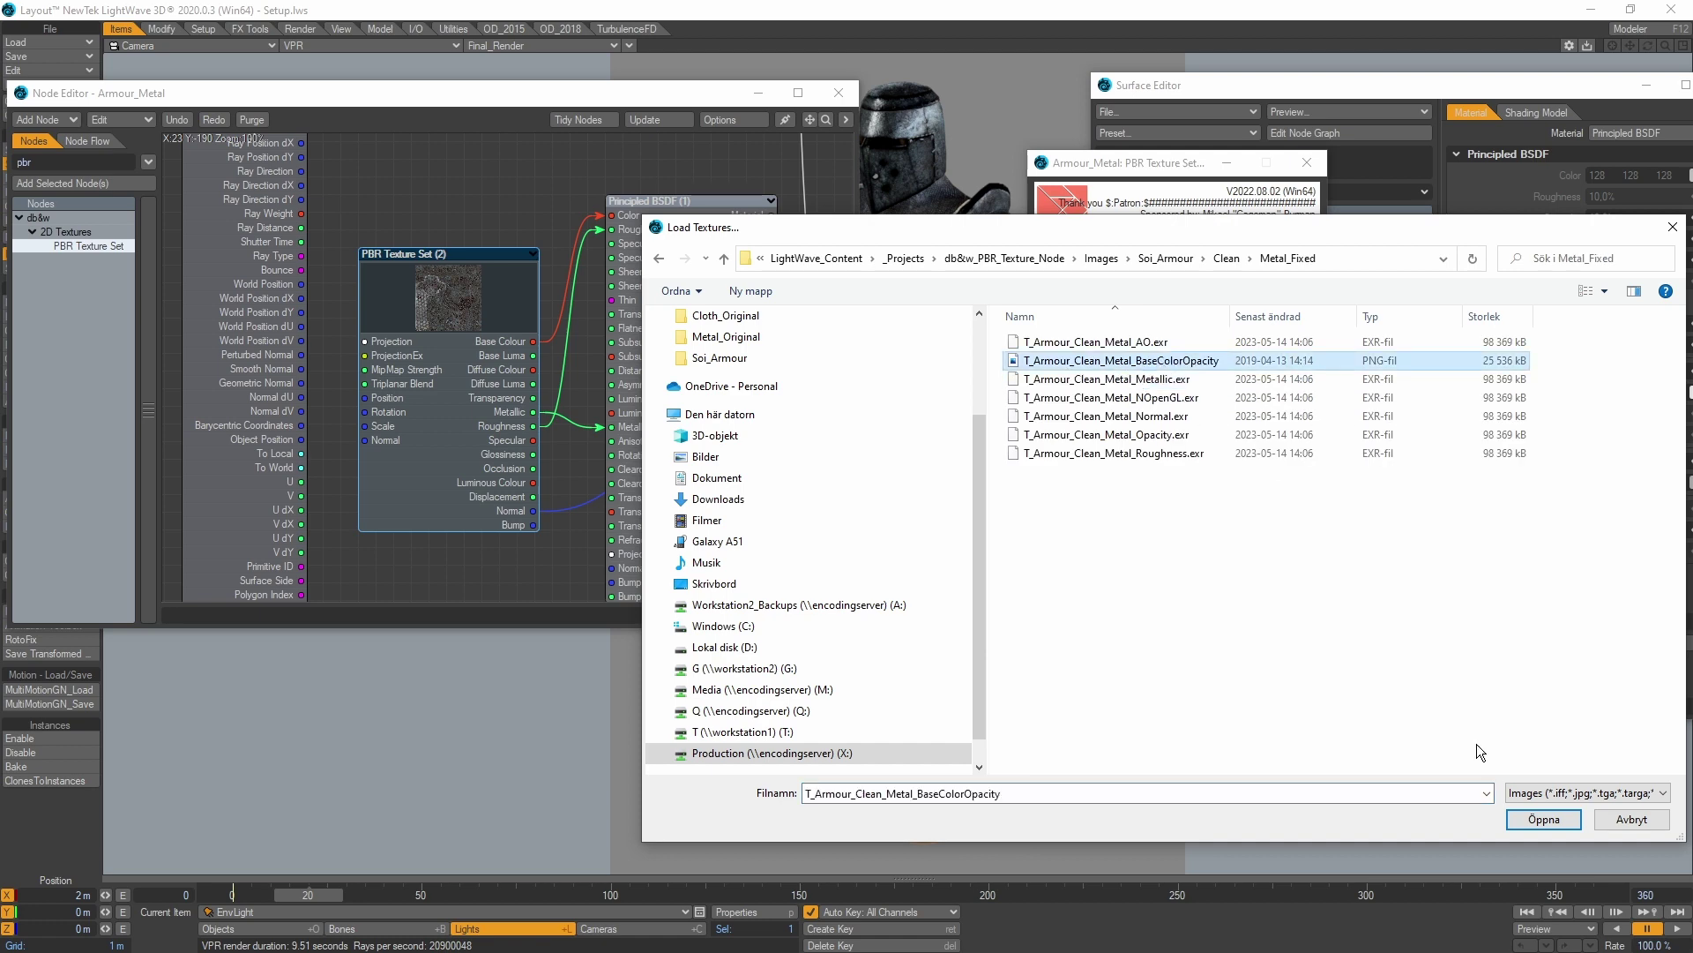
{"action": "left_click", "coordinate": [1543, 818]}
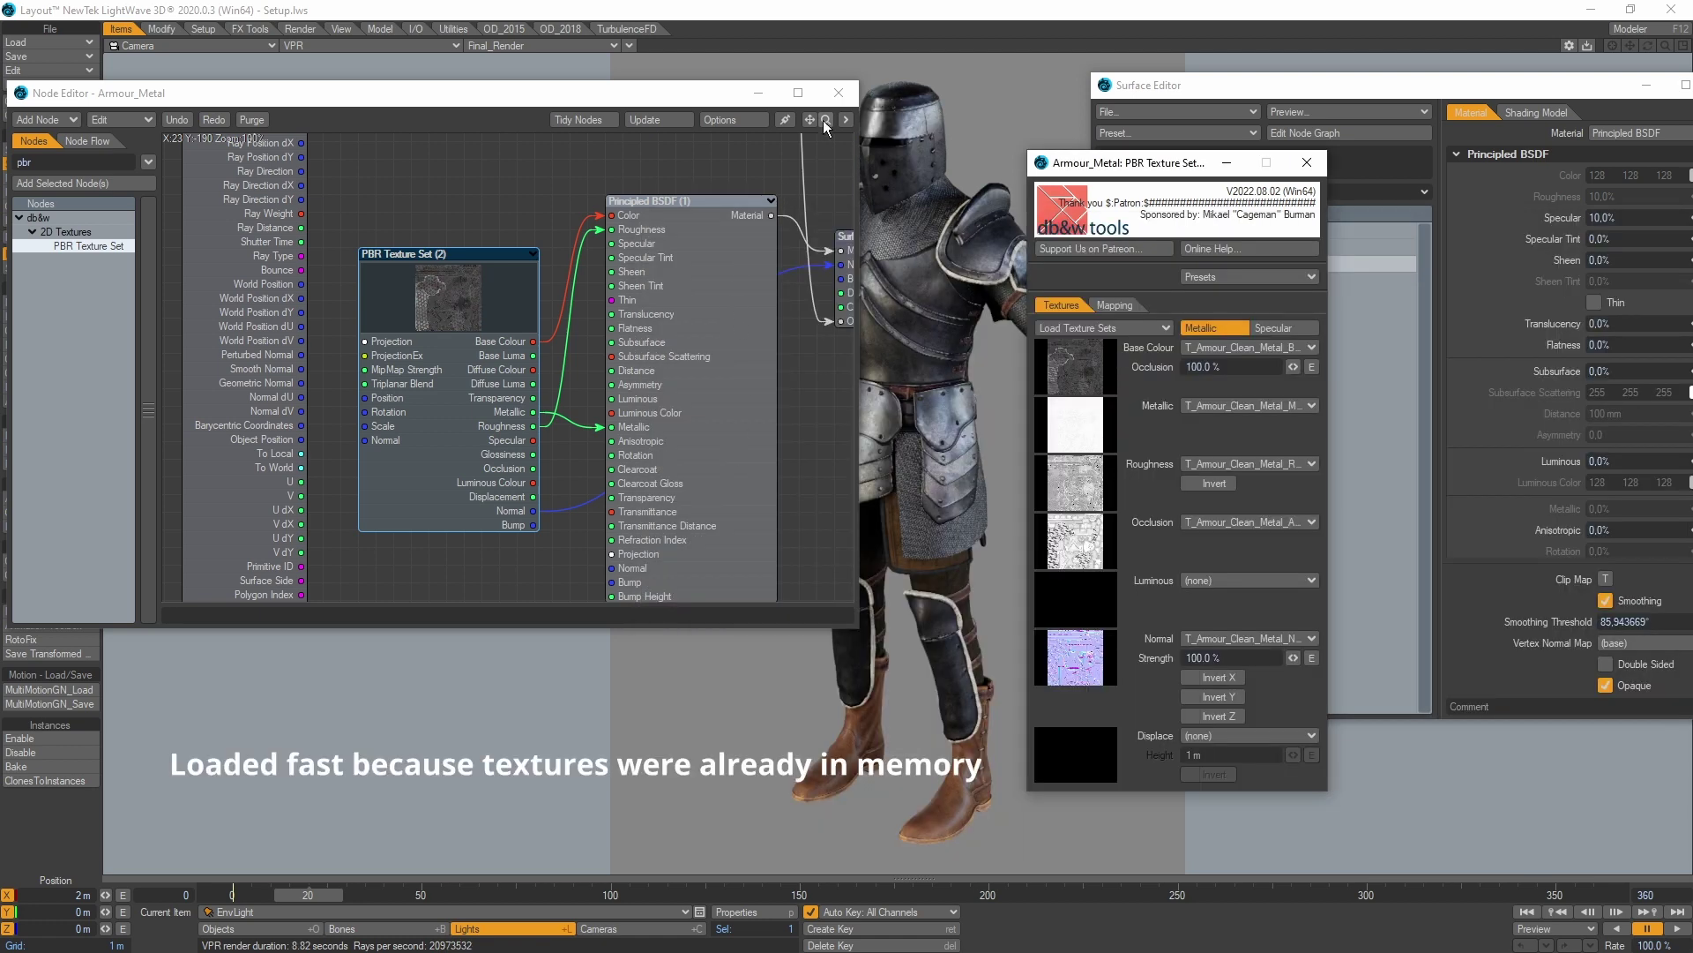
{"action": "left_click", "coordinate": [839, 93]}
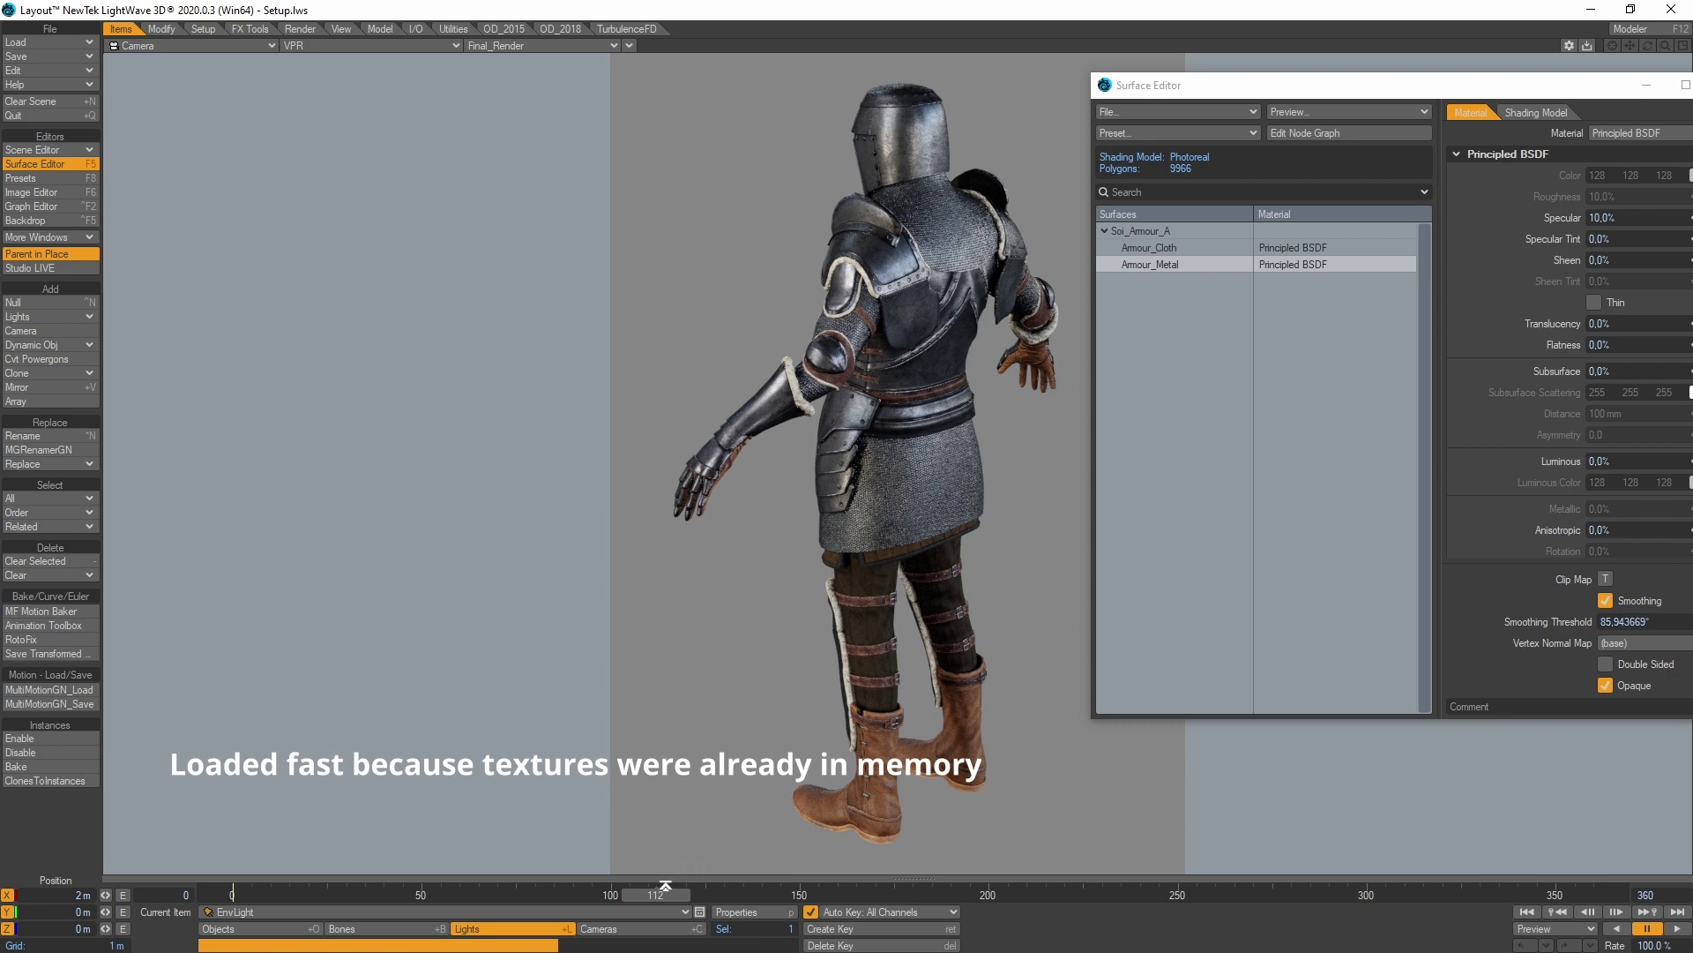
Scrub the timeline through frame 206 to beyond frame 250 to inspect the clean armour from different sides.
{"action": "left_click_drag", "start_coordinate": [665, 885], "coordinate": [1009, 888]}
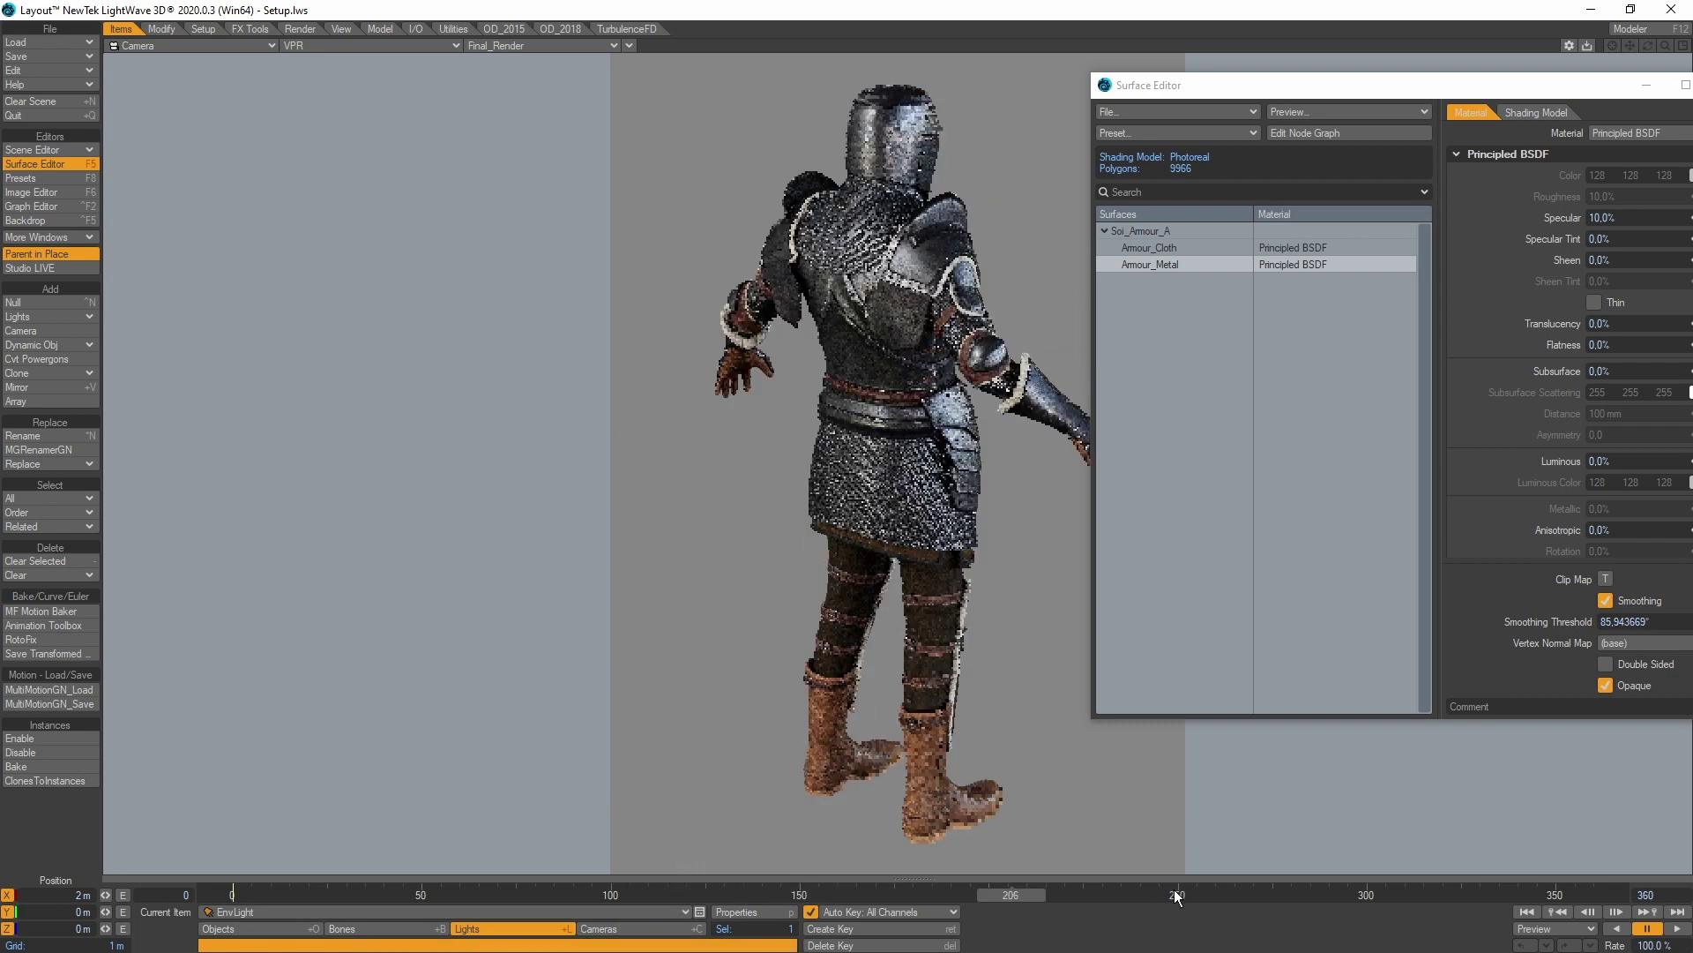
{"action": "left_click_drag", "start_coordinate": [1178, 897], "coordinate": [1283, 895]}
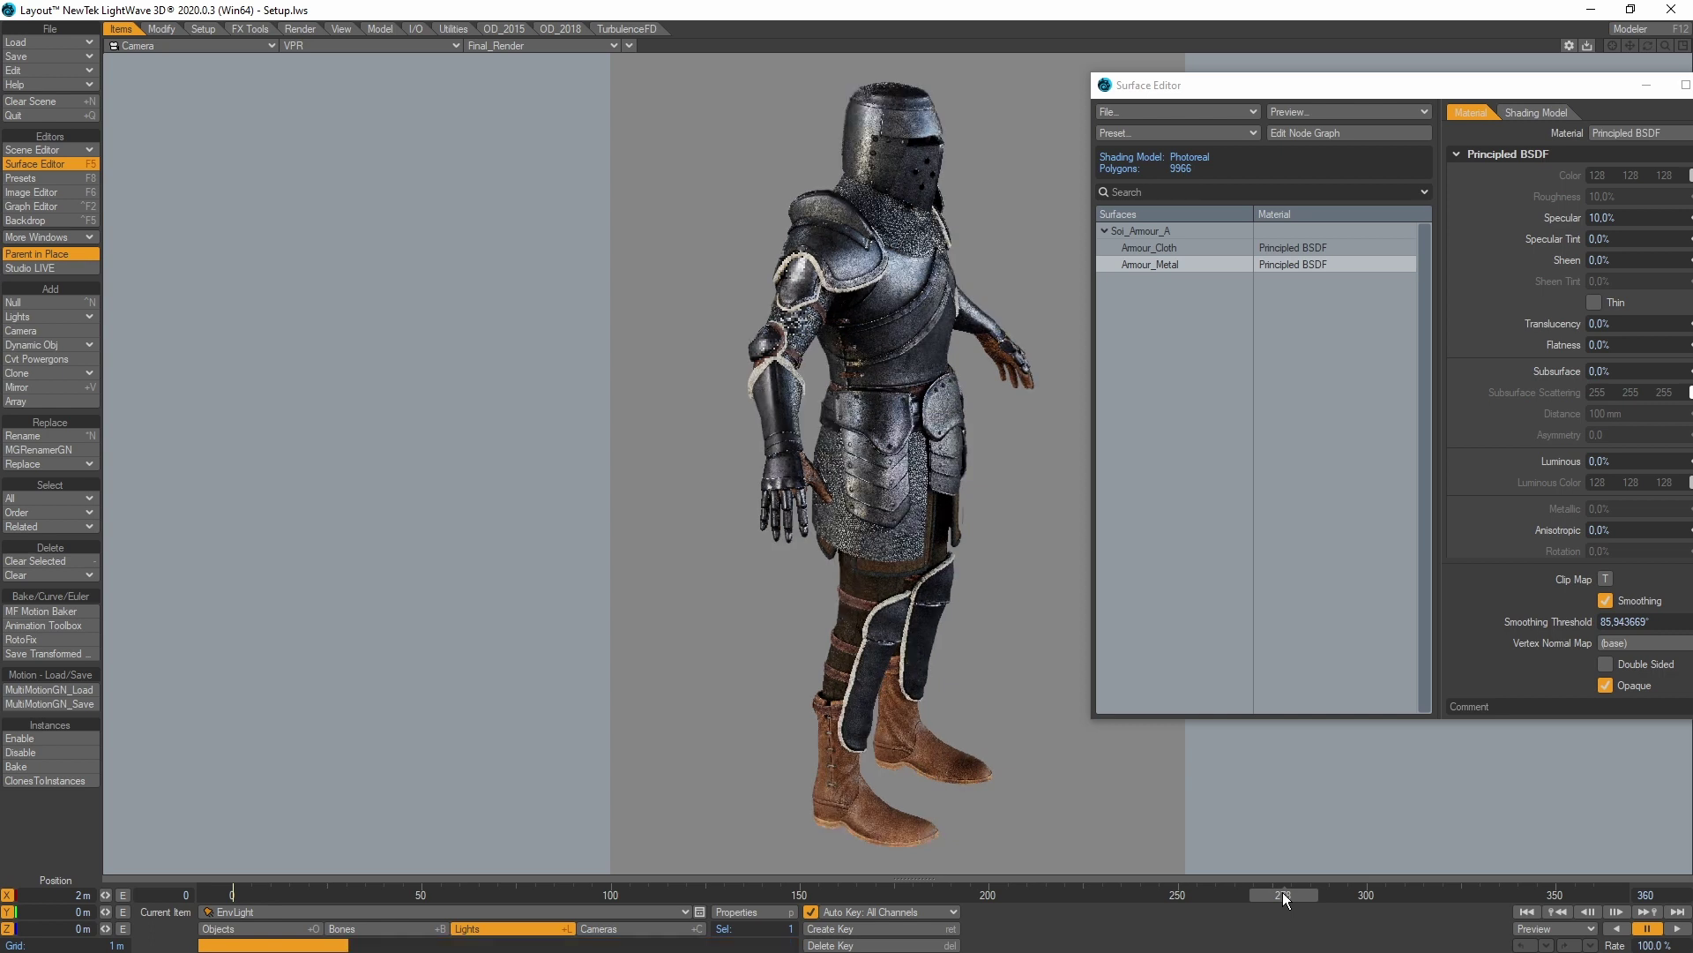